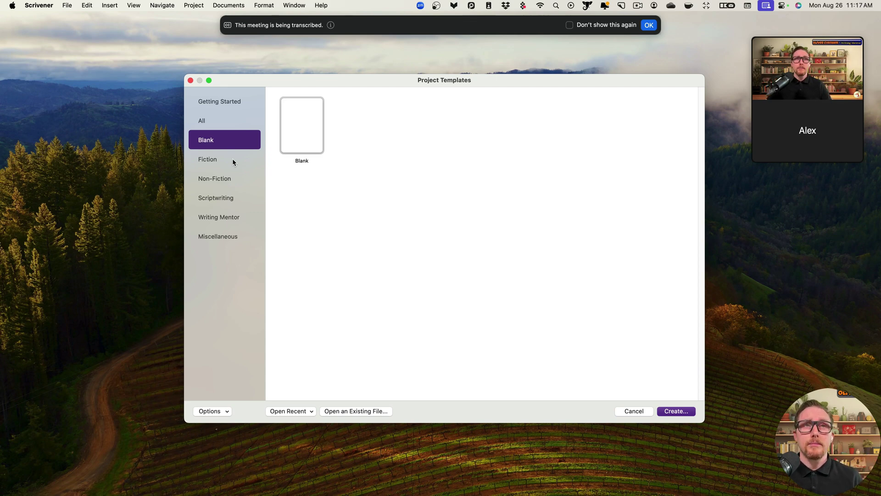
Step: Browse the project templates in the Fiction, Non-Fiction, Scriptwriting and Miscellaneous categories
{"action": "left_click", "coordinate": [232, 160]}
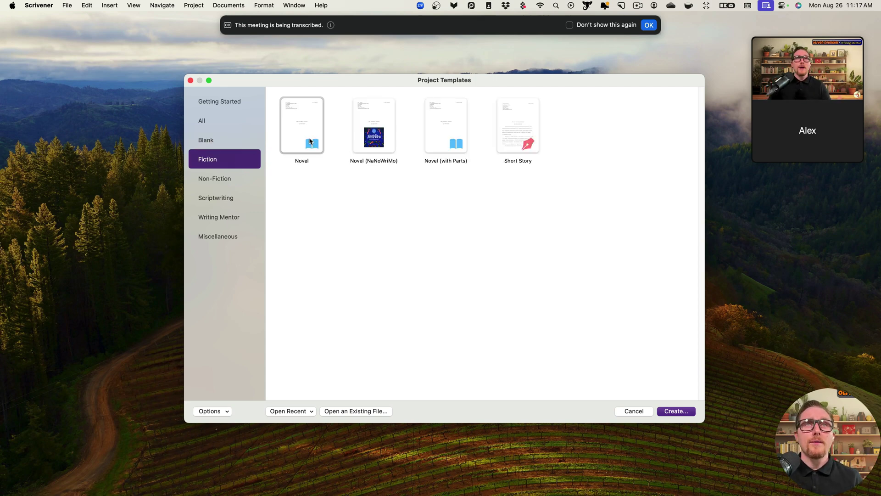
{"action": "left_click", "coordinate": [310, 141]}
{"action": "left_click", "coordinate": [367, 140]}
{"action": "left_click", "coordinate": [439, 140]}
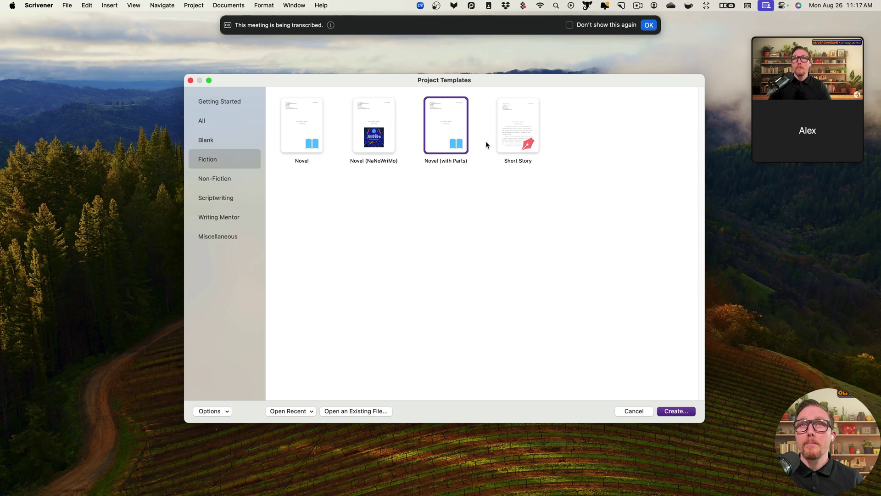
{"action": "left_click", "coordinate": [510, 147]}
{"action": "left_click", "coordinate": [370, 146]}
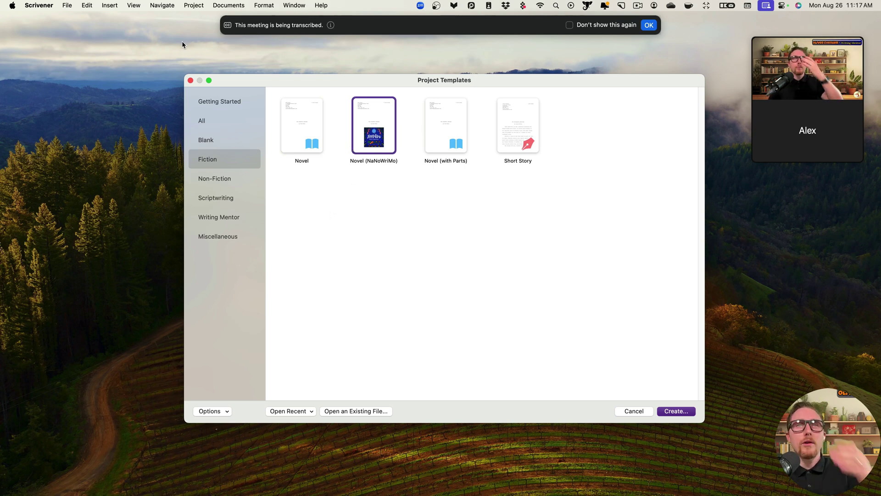
{"action": "left_click", "coordinate": [238, 179]}
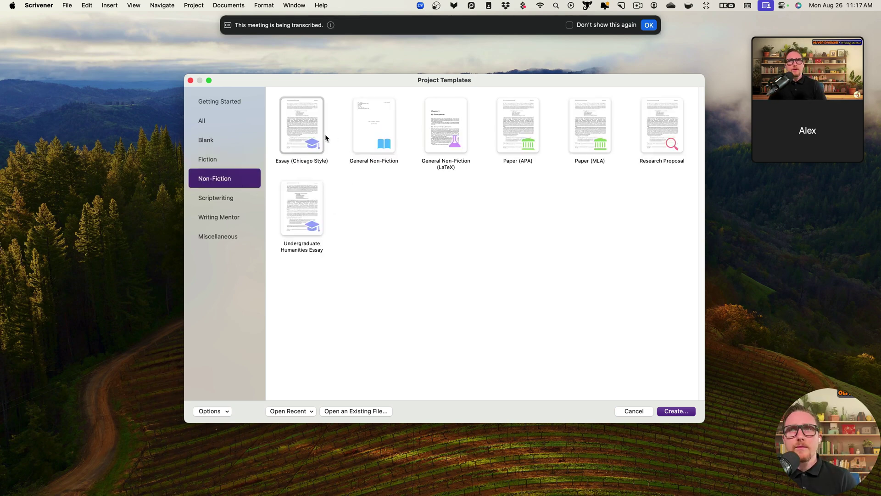
{"action": "left_click", "coordinate": [225, 198]}
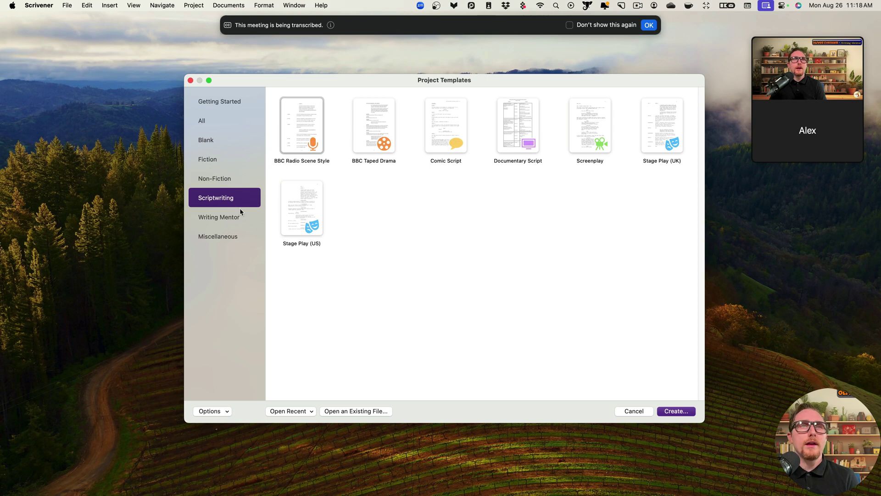
{"action": "left_click", "coordinate": [240, 237]}
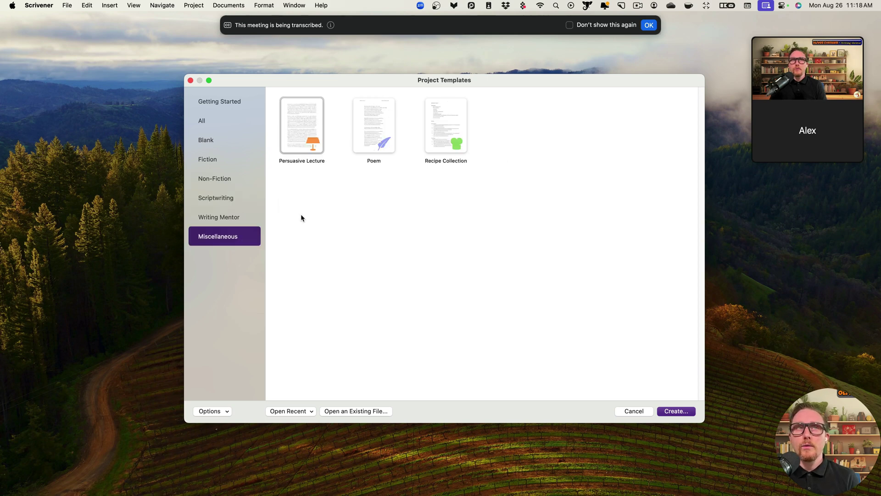
Step: Start a new project from the Writing Mentor category's Starter Novel Template and name it Starter Novel
{"action": "left_click", "coordinate": [238, 214]}
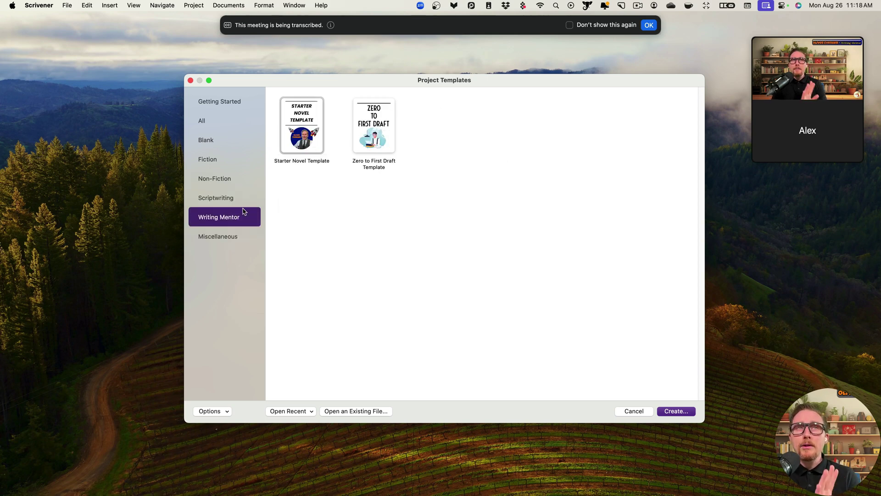
{"action": "left_click", "coordinate": [307, 106]}
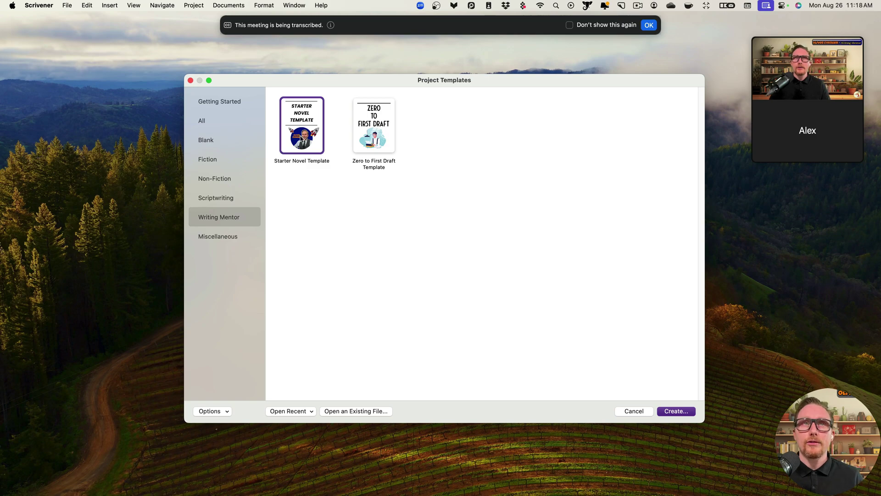
{"action": "double_click", "coordinate": [299, 137]}
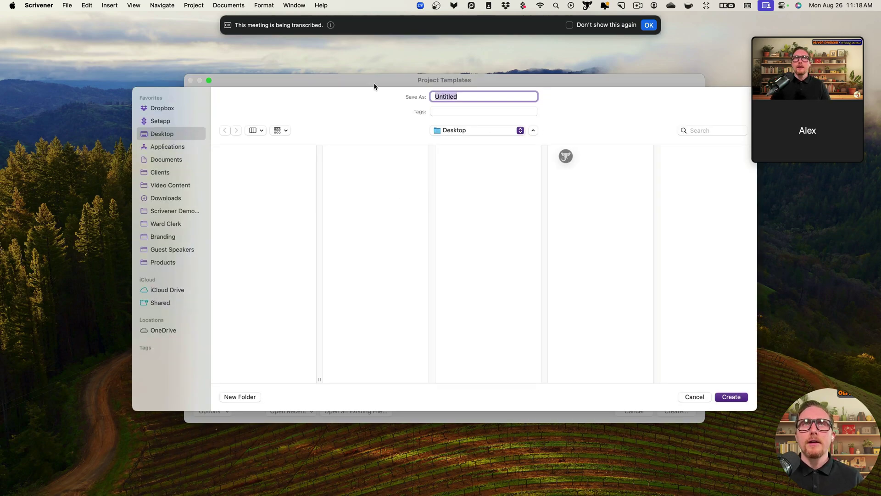
{"action": "key", "text": "BackSpace"}
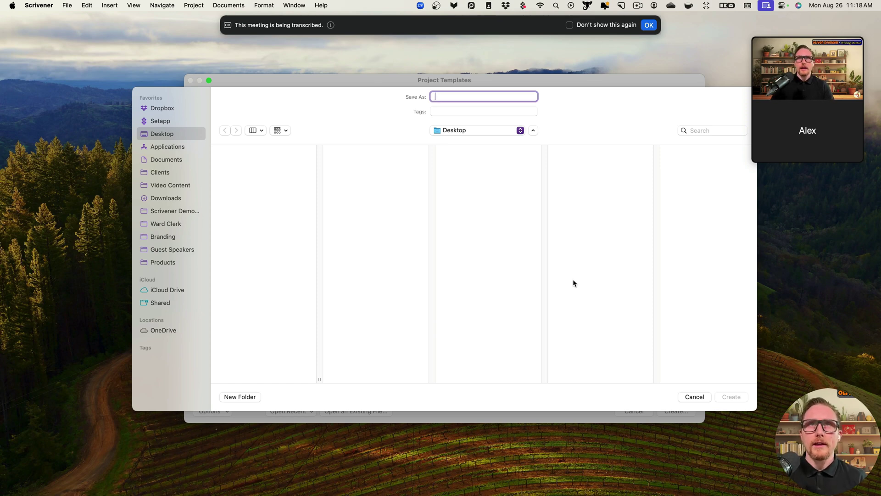
{"action": "type", "text": "Starter Novel"}
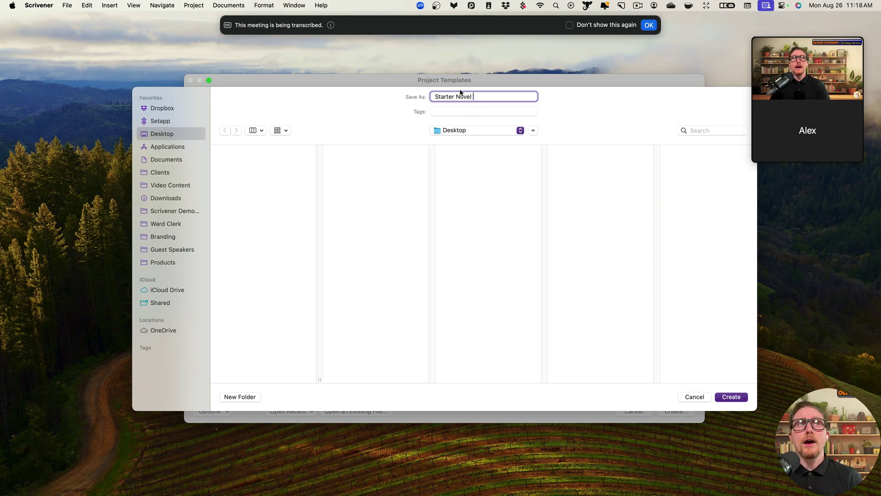
Step: Choose the Scrivener folder inside Dropbox's Apps folder as the save location
{"action": "left_click", "coordinate": [173, 107]}
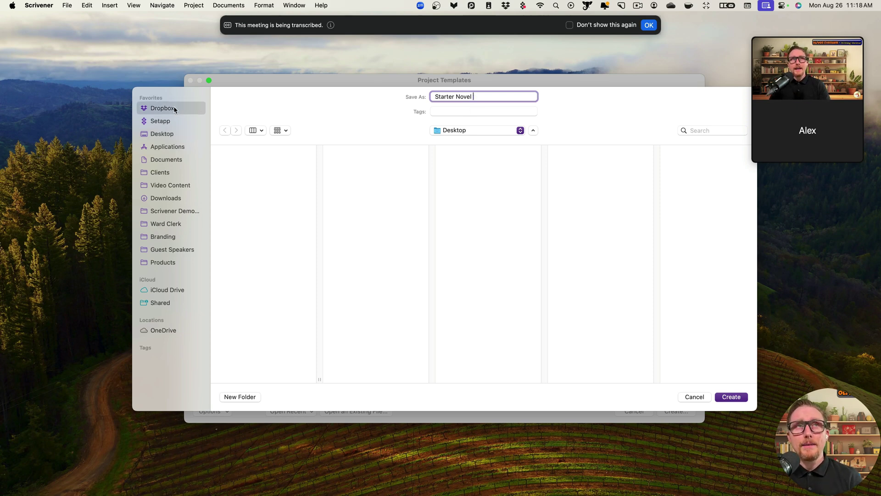
{"action": "left_click", "coordinate": [245, 173]}
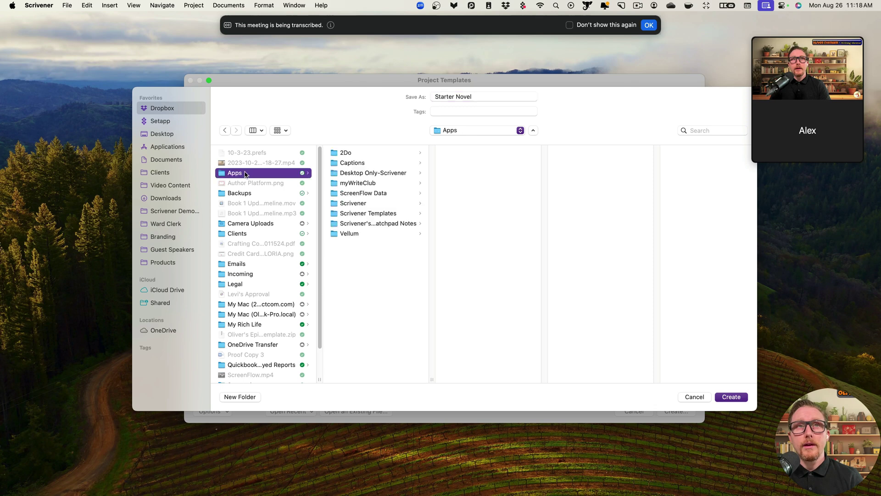
{"action": "left_click", "coordinate": [366, 202]}
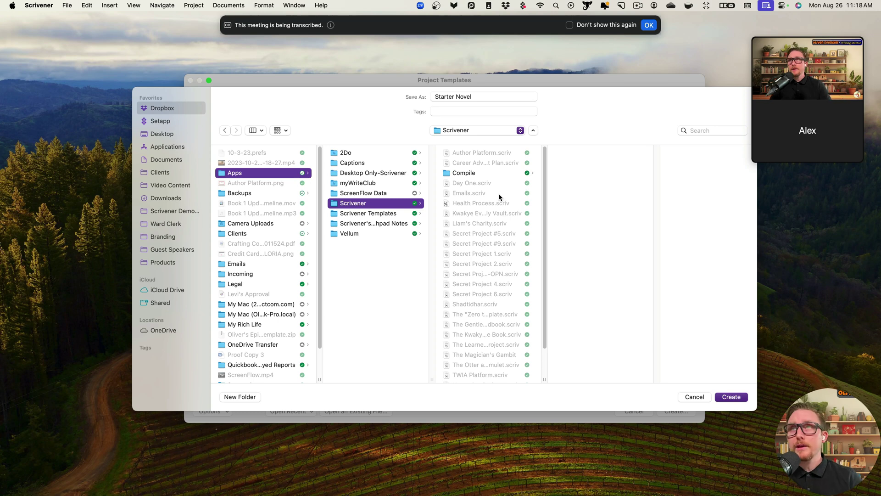
Step: Create the project in the Scrivener Projects folder under Documents
{"action": "left_click", "coordinate": [175, 163]}
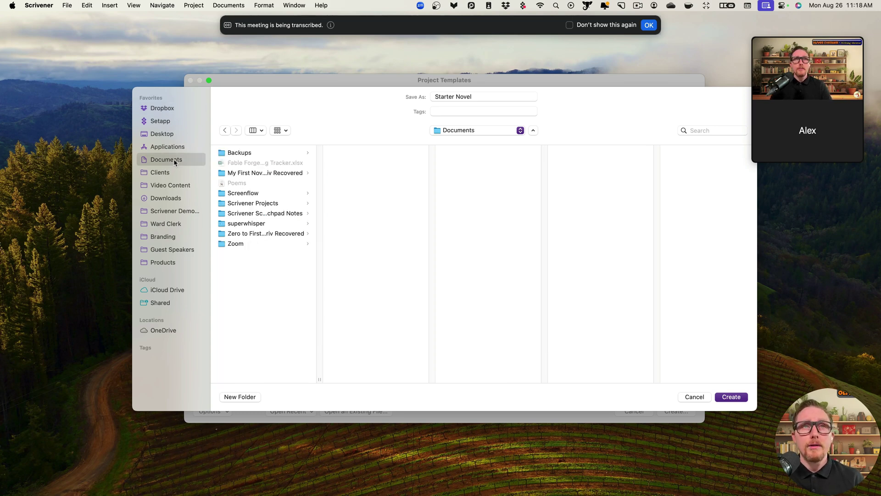
{"action": "left_click", "coordinate": [252, 204]}
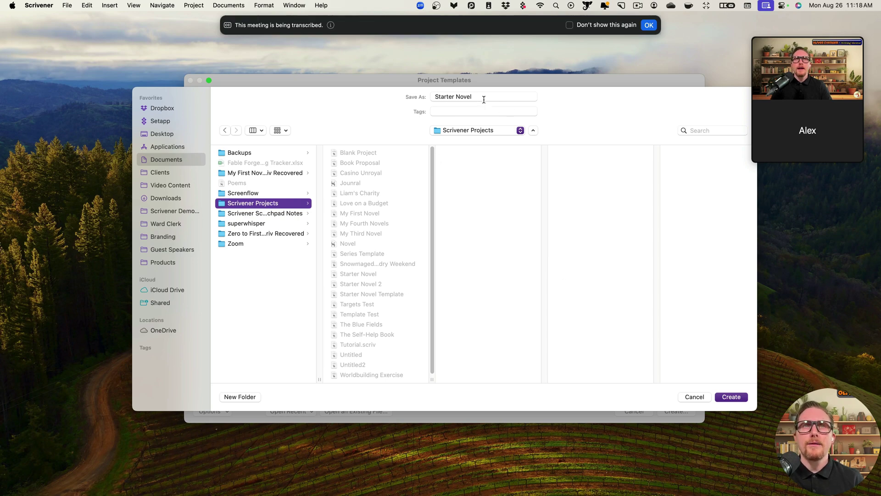
{"action": "left_click", "coordinate": [507, 96]}
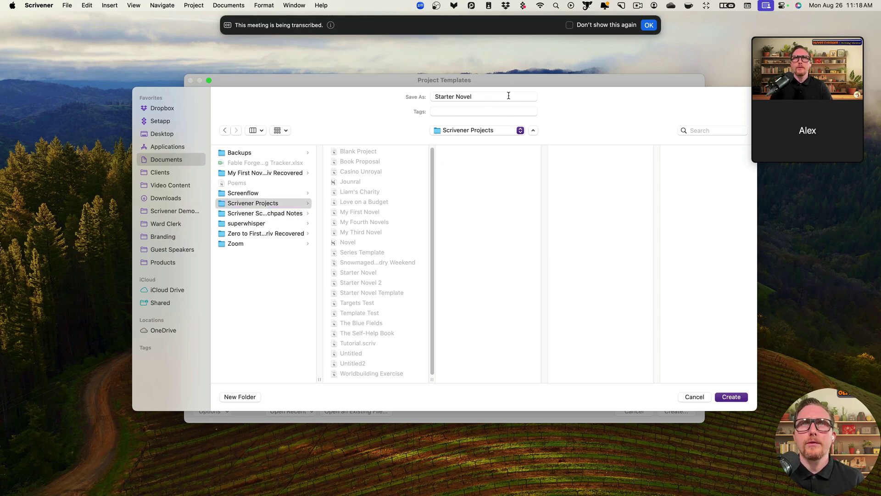
{"action": "key", "text": "Return"}
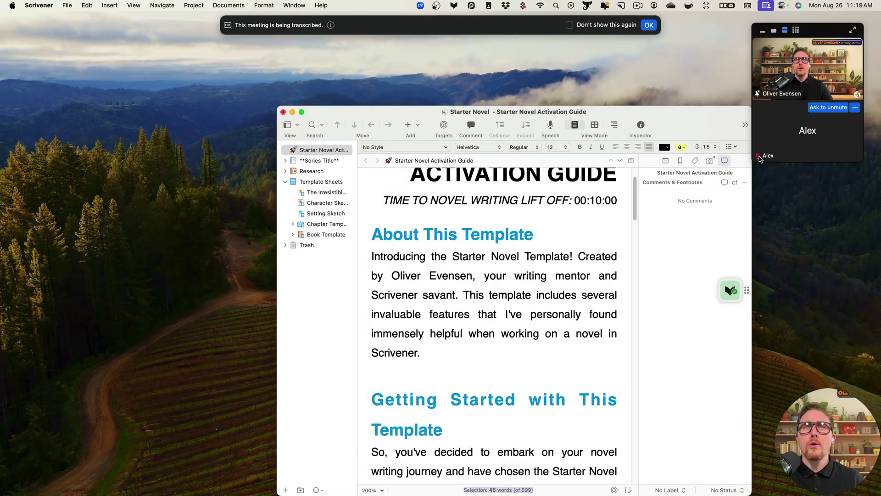
Step: Enlarge the project window to full screen and look through the Starter Novel Activation Guide
{"action": "left_click", "coordinate": [302, 112]}
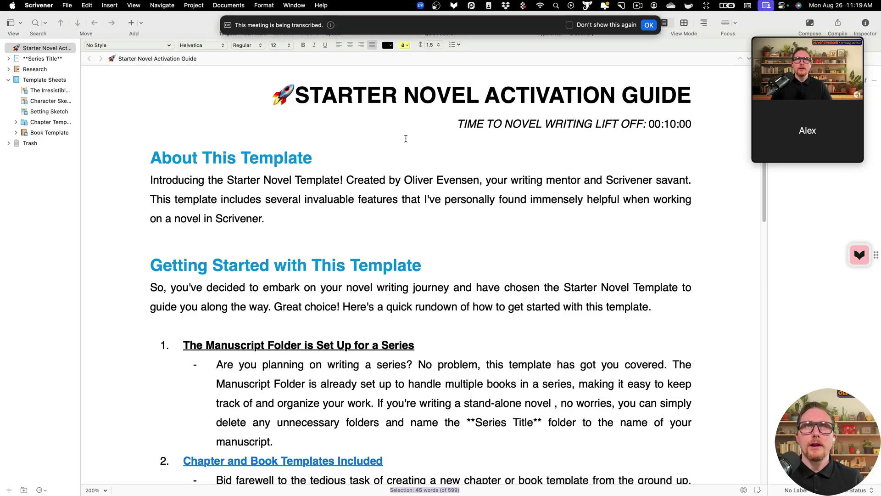
{"action": "left_click_drag", "start_coordinate": [189, 87], "coordinate": [414, 180]}
{"action": "scroll", "coordinate": [414, 172], "scroll_direction": "down", "scroll_amount": 10}
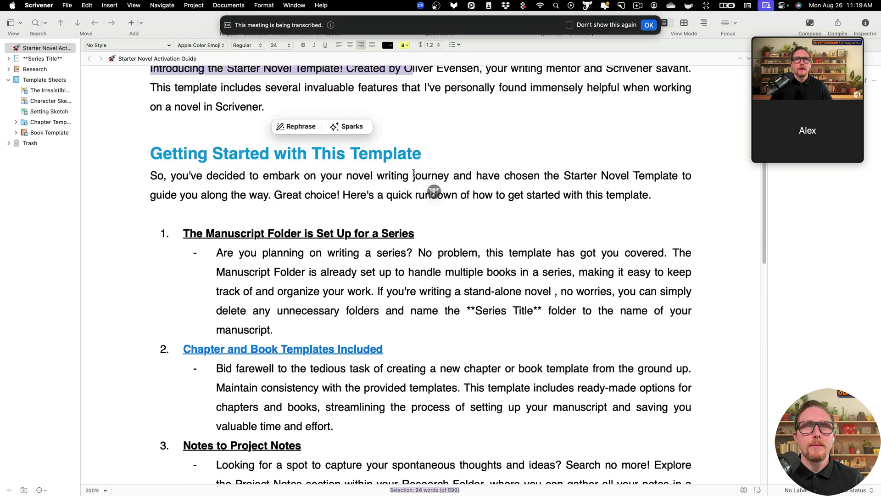
{"action": "scroll", "coordinate": [414, 171], "scroll_direction": "down", "scroll_amount": 8}
{"action": "scroll", "coordinate": [428, 170], "scroll_direction": "up", "scroll_amount": 15}
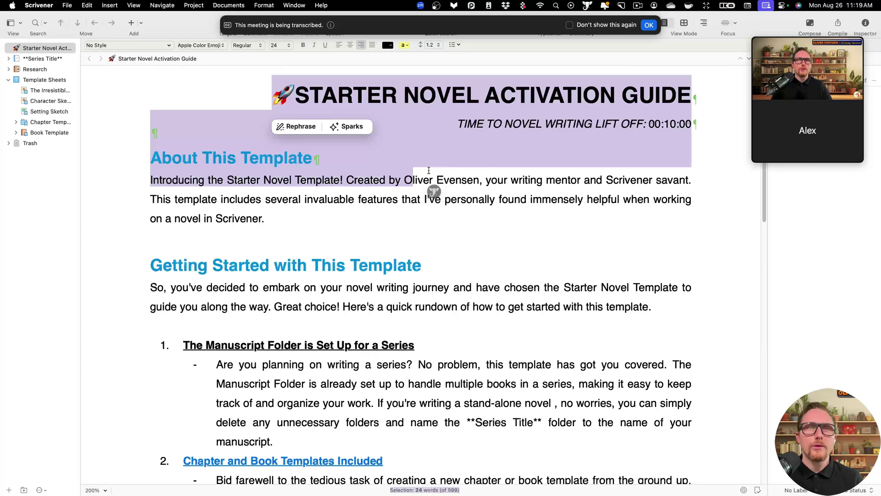
Step: Move the Starter Novel Activation Guide to the trash and tidy the binder by collapsing Template Sheets and expanding **Series Title**
{"action": "right_click", "coordinate": [64, 48]}
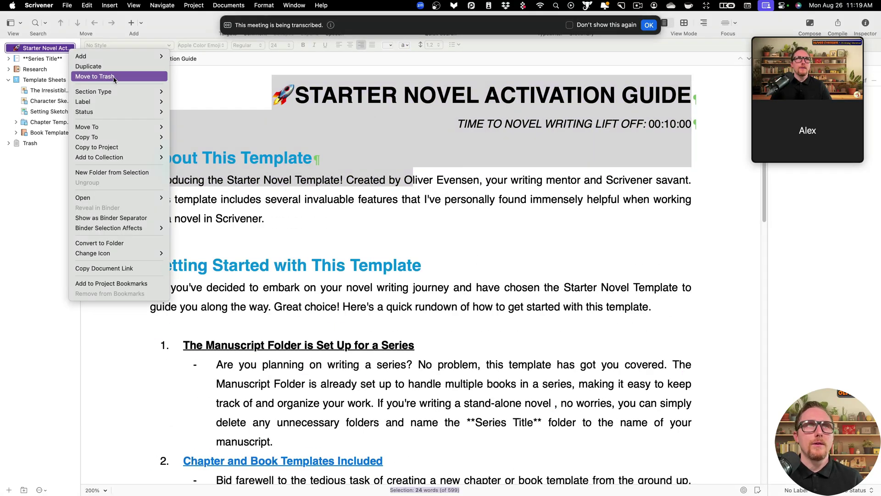
{"action": "left_click", "coordinate": [207, 94]}
{"action": "key", "text": "super+BackSpace"}
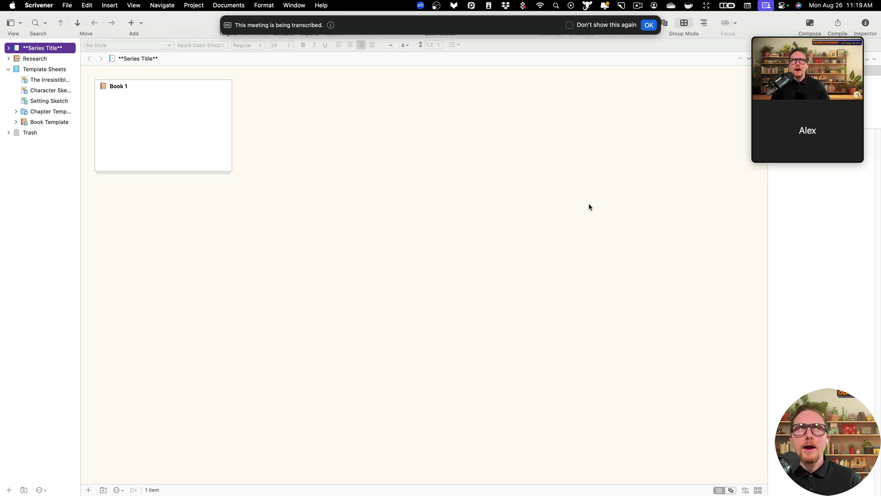
{"action": "left_click", "coordinate": [9, 68]}
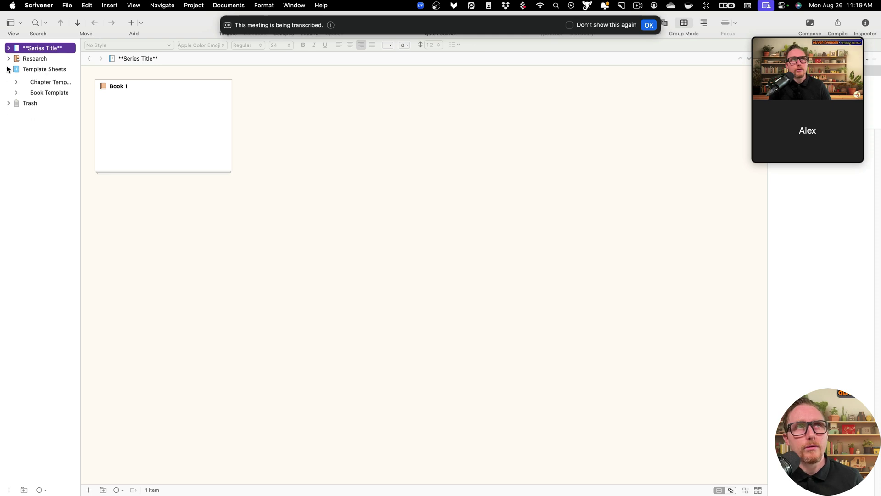
{"action": "left_click", "coordinate": [9, 48]}
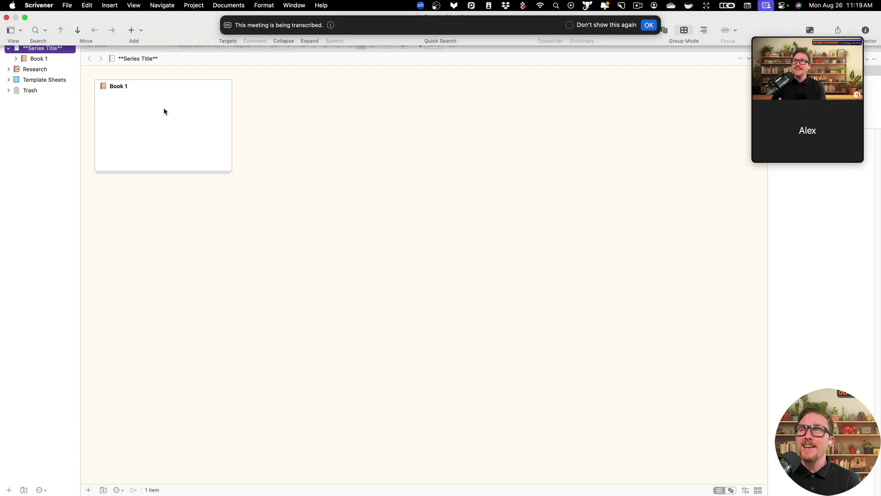
Step: Start another new project from the Fiction category's Novel template
{"action": "left_click", "coordinate": [66, 5]}
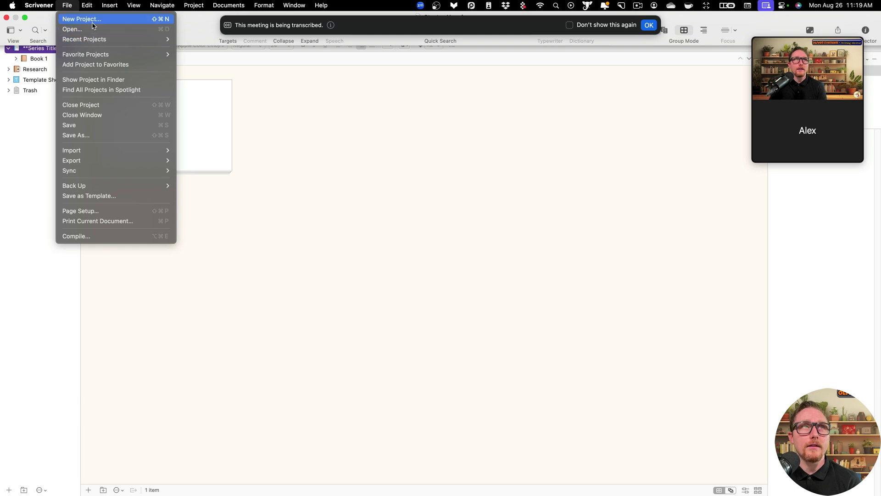
{"action": "left_click", "coordinate": [93, 26]}
{"action": "left_click", "coordinate": [219, 179]}
{"action": "left_click", "coordinate": [203, 156]}
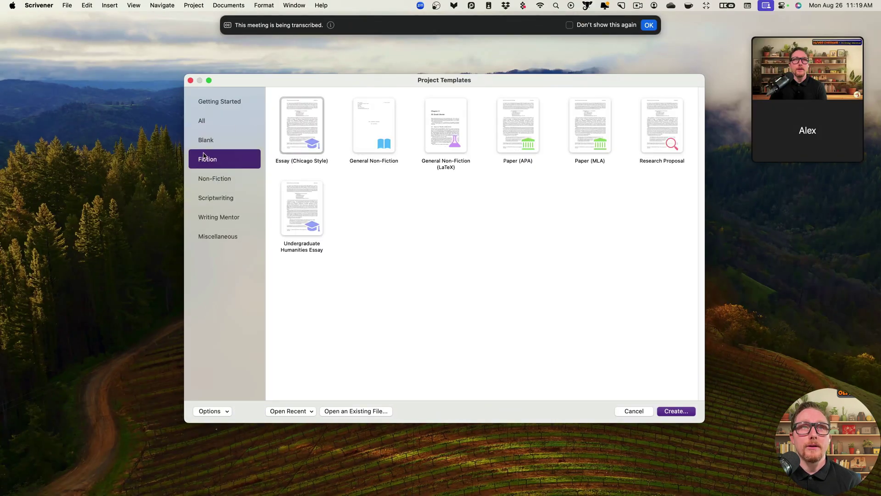
{"action": "double_click", "coordinate": [298, 134]}
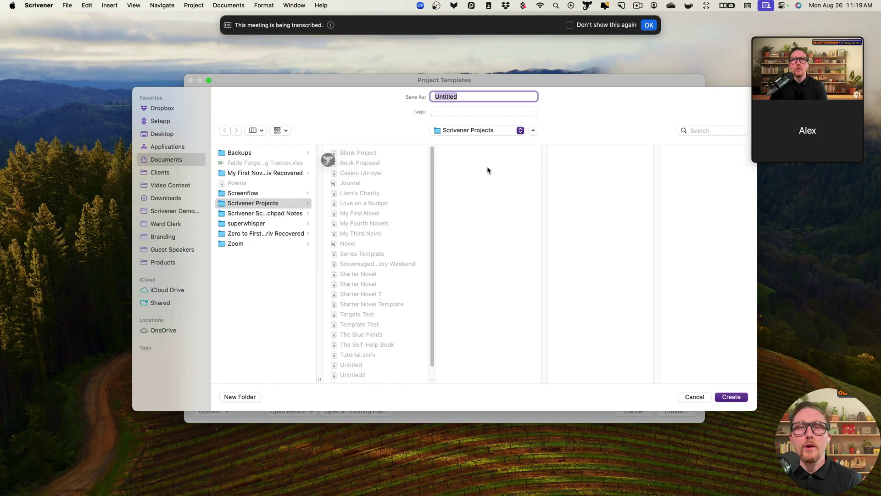
Step: Name the project Novel Template and create it in the Scrivener Projects folder
{"action": "type", "text": "Novel Tempalte"}
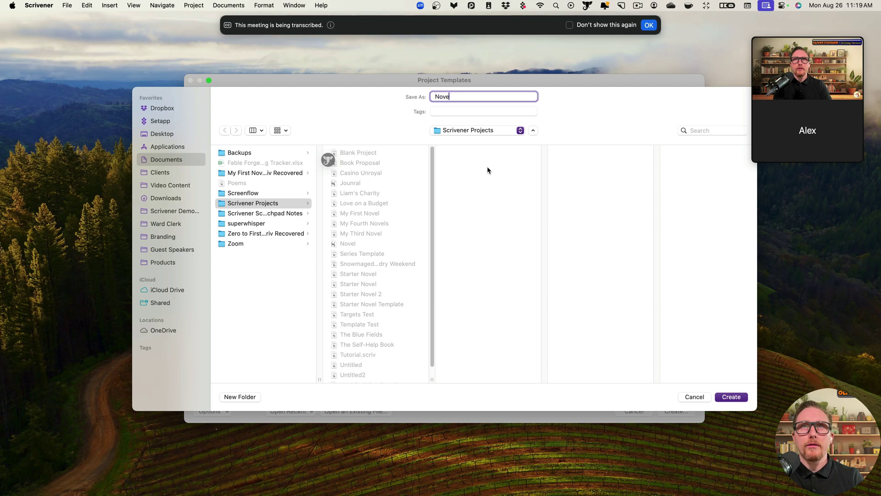
{"action": "key", "text": "BackSpace"}
{"action": "key", "text": "BackSpace"}
{"action": "key", "text": "BackSpace"}
{"action": "key", "text": "BackSpace"}
{"action": "type", "text": "late"}
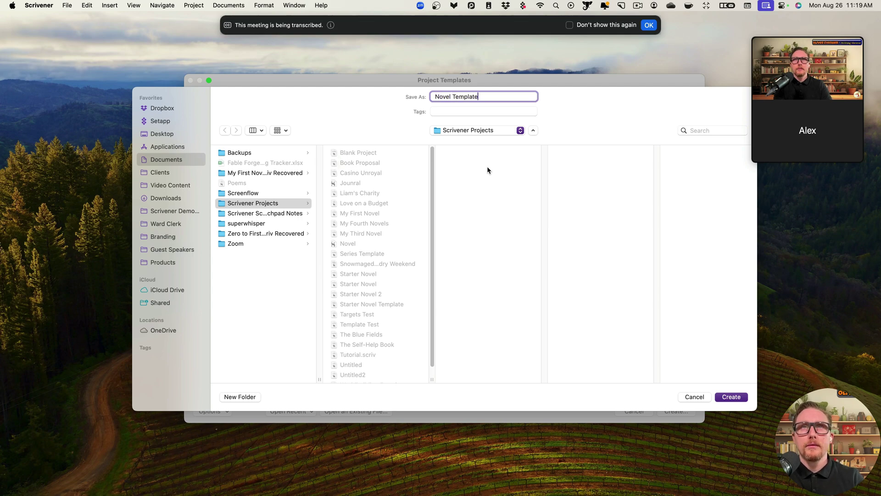
{"action": "key", "text": "Return"}
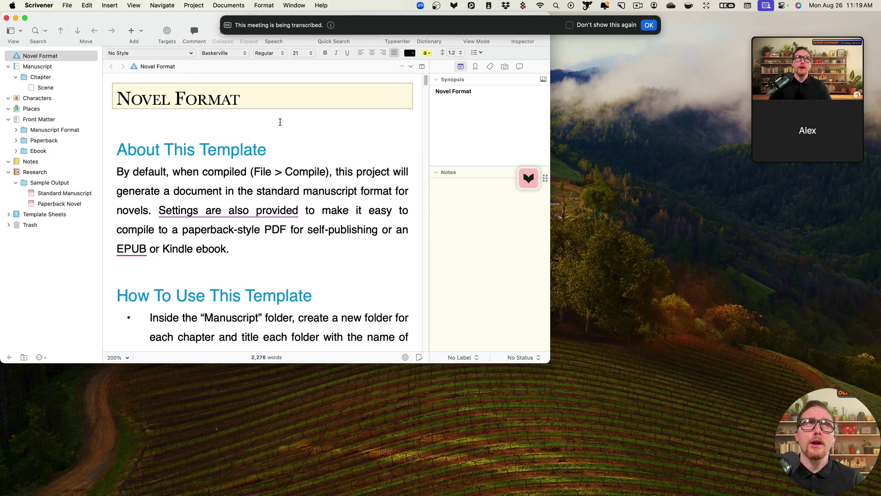
Step: Enlarge the Novel Template window to full screen and open the blank Scene in the Chapter folder for writing
{"action": "left_click_drag", "start_coordinate": [188, 18], "coordinate": [339, 109]}
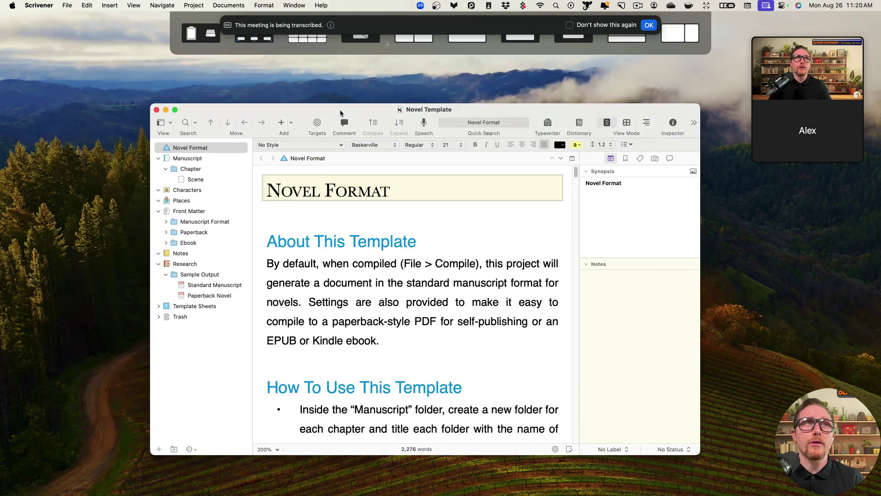
{"action": "left_click", "coordinate": [175, 109]}
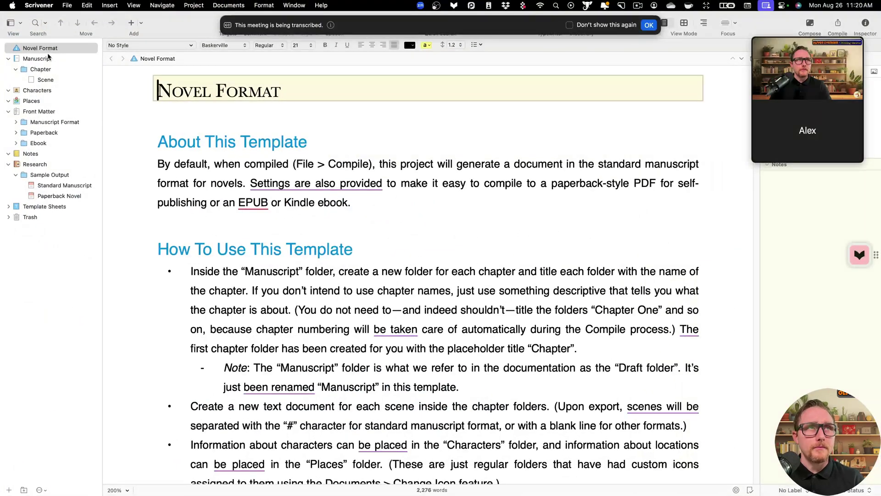
{"action": "left_click", "coordinate": [73, 80]}
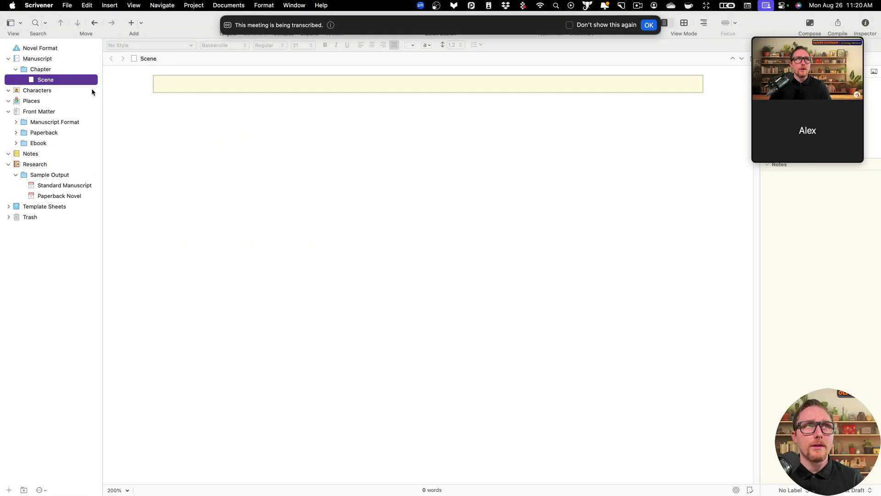
{"action": "left_click", "coordinate": [155, 113]}
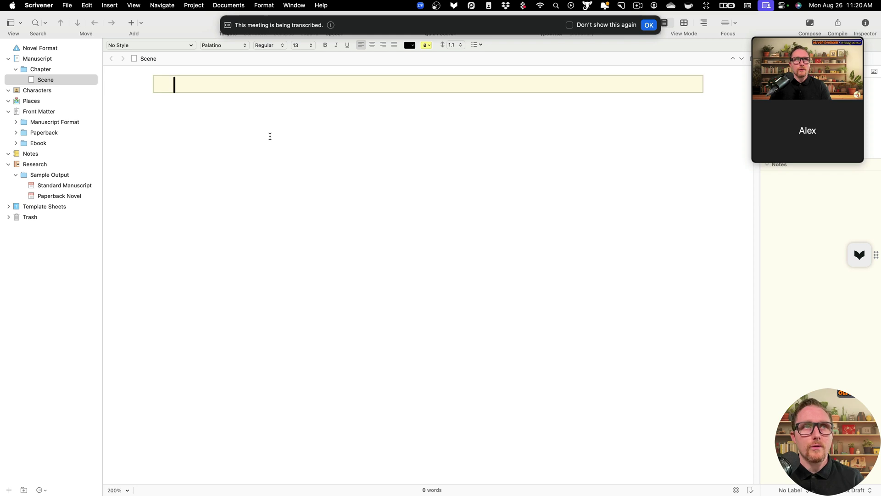
Step: Collapse Research, expand Template Sheets, and look at the Character Sketch and Setting Sketch templates
{"action": "left_click", "coordinate": [8, 164]}
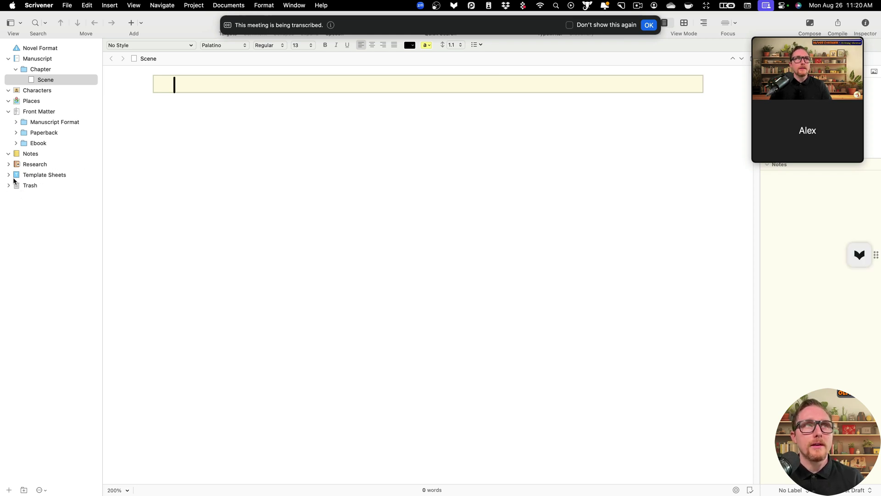
{"action": "left_click", "coordinate": [8, 175]}
{"action": "left_click", "coordinate": [51, 185]}
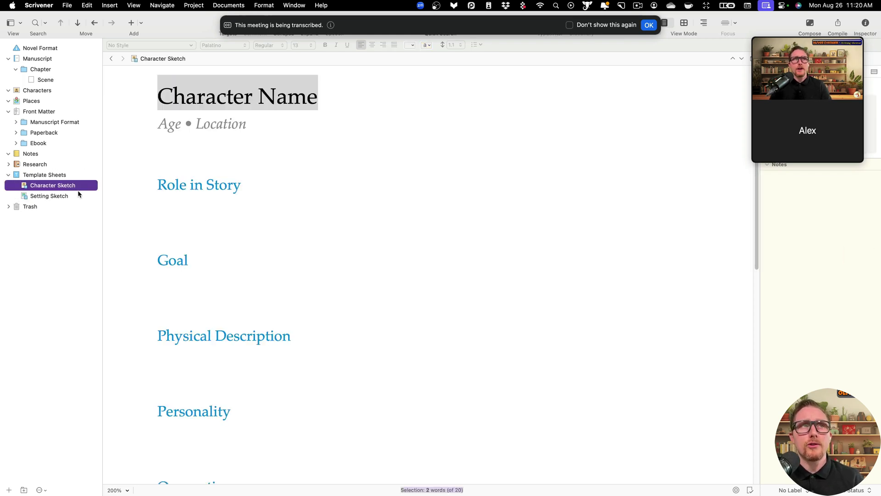
{"action": "left_click", "coordinate": [69, 196]}
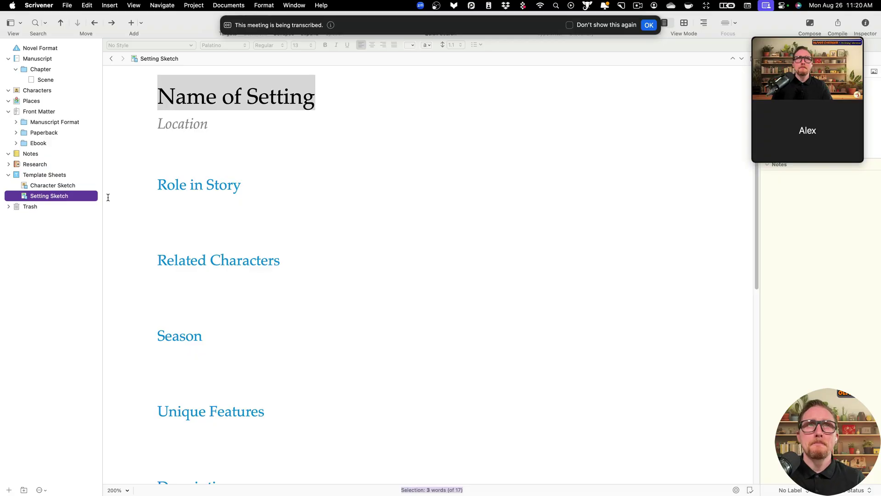
Step: Switch back to the Starter Novel project window with **Series Title** and dismiss the meeting transcription notice
{"action": "key", "text": "ctrl+Left"}
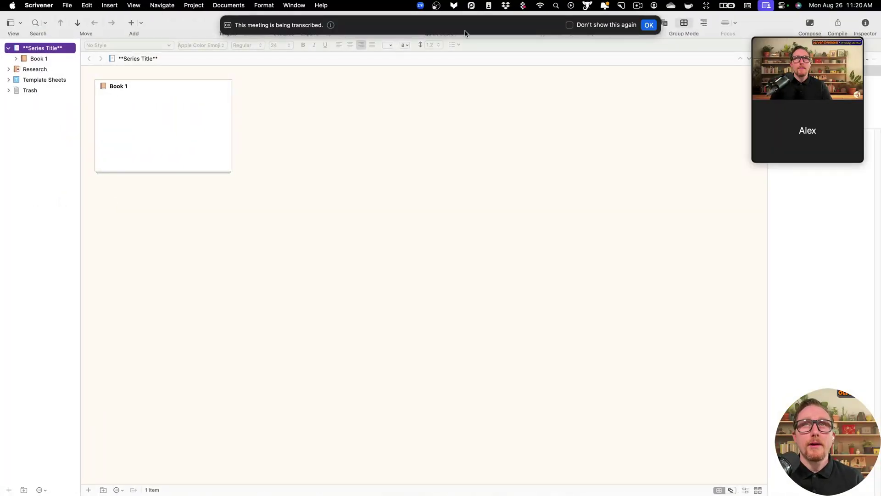
{"action": "left_click", "coordinate": [648, 26]}
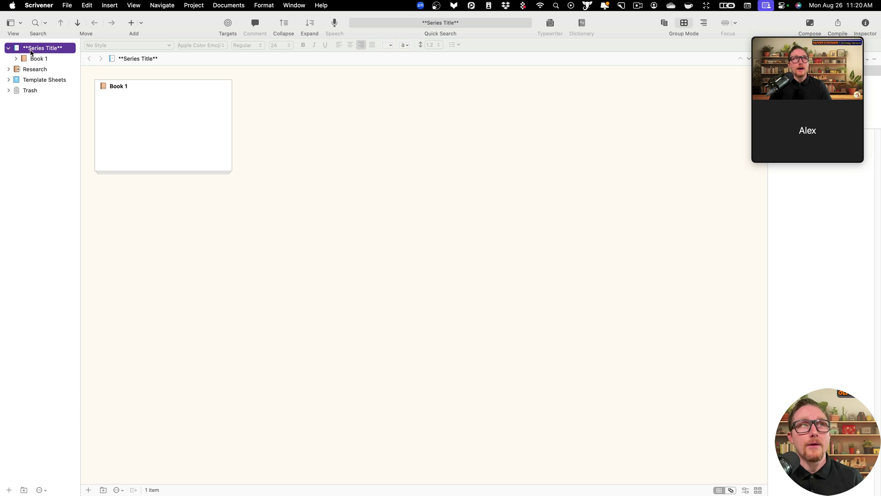
{"action": "left_click", "coordinate": [32, 50]}
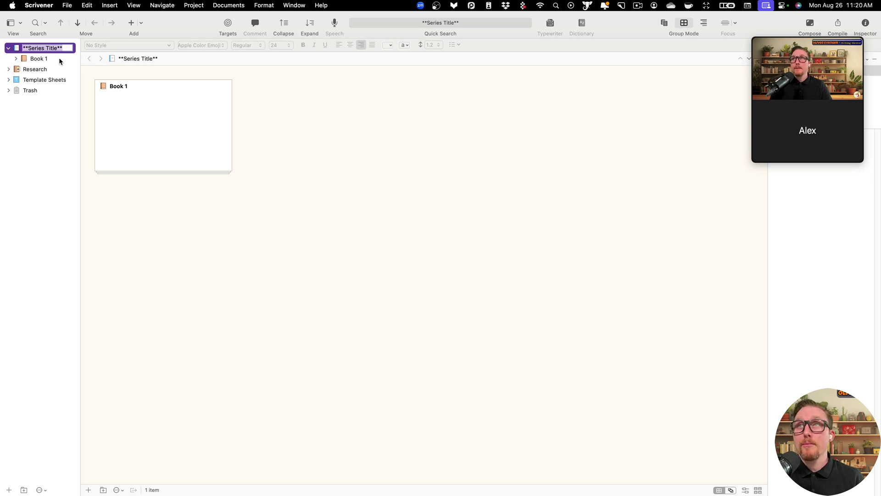
Step: Look through the Act 1, Act 2A, Act 2B and Act 3 folders inside Book 1, then collapse the book
{"action": "left_click", "coordinate": [46, 62]}
{"action": "key", "text": "Right"}
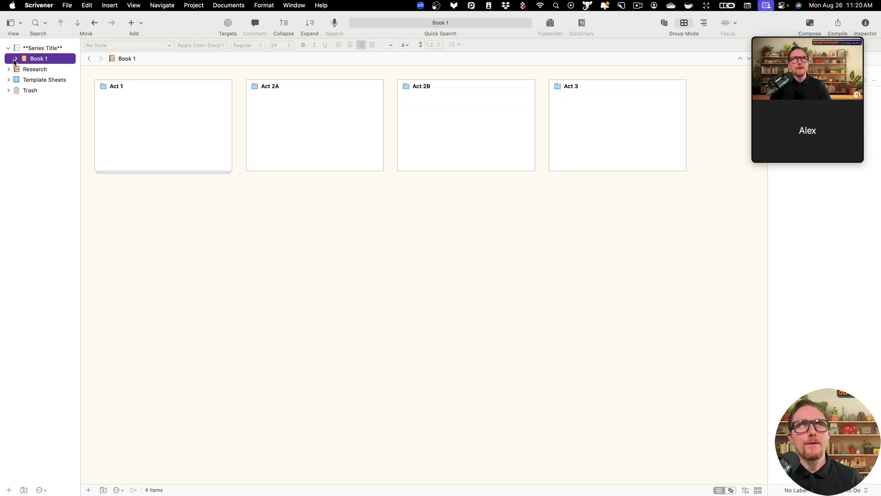
{"action": "left_click", "coordinate": [35, 70]}
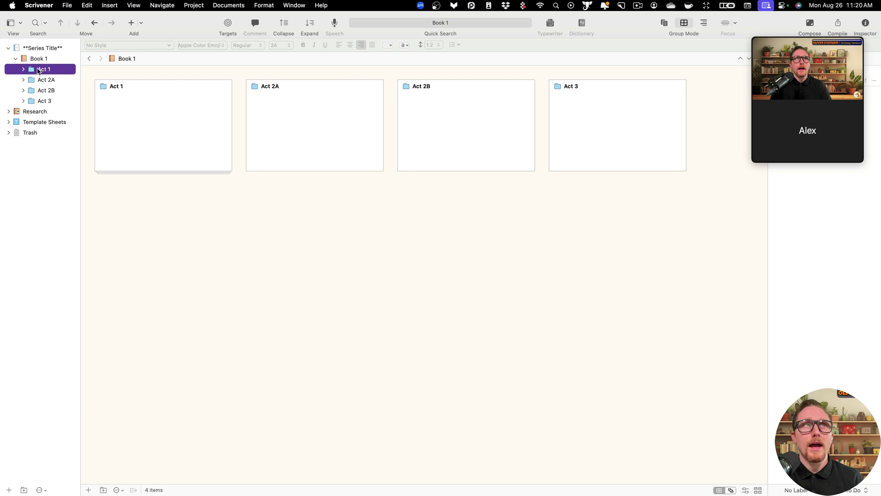
{"action": "left_click", "coordinate": [36, 80]}
{"action": "left_click", "coordinate": [39, 91]}
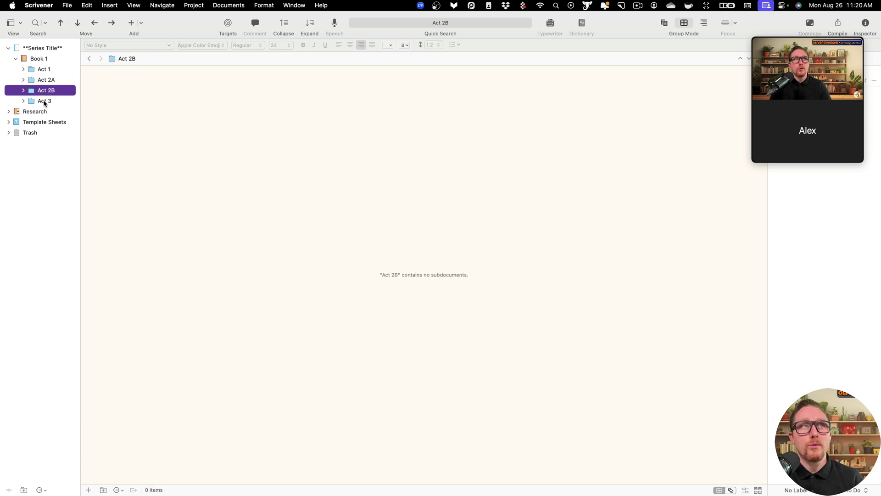
{"action": "left_click", "coordinate": [44, 102]}
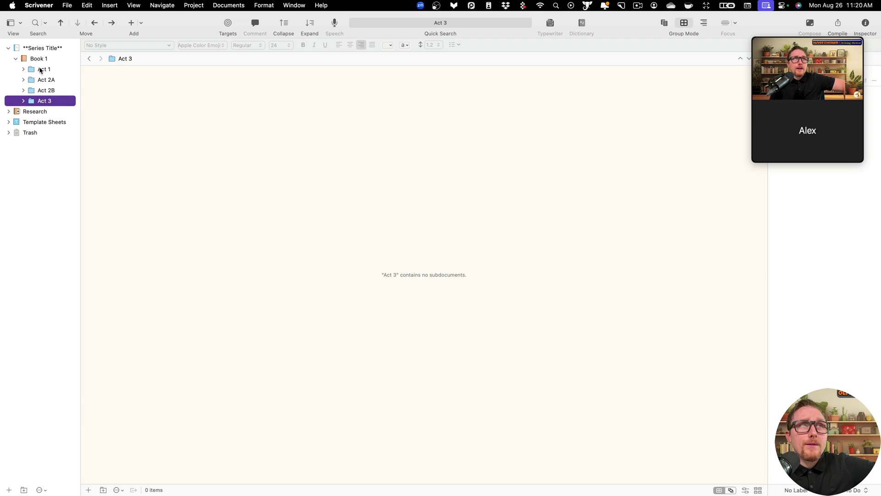
{"action": "left_click", "coordinate": [16, 59]}
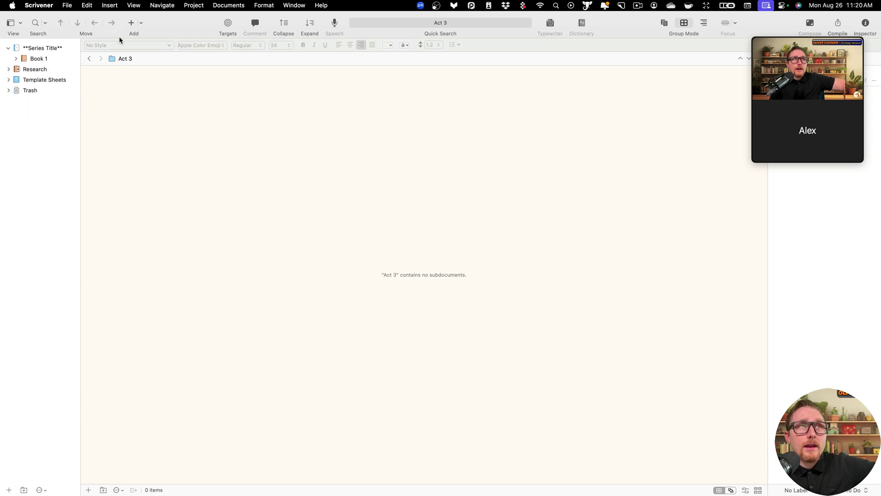
Step: Add a new book under **Series Title** from the Book Template and name it Book 2
{"action": "left_click", "coordinate": [140, 23]}
{"action": "left_click", "coordinate": [53, 45]}
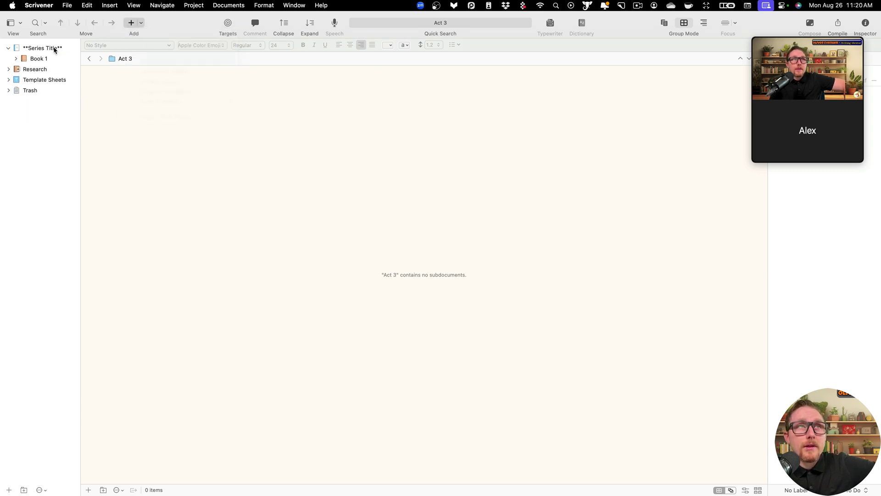
{"action": "left_click", "coordinate": [54, 49]}
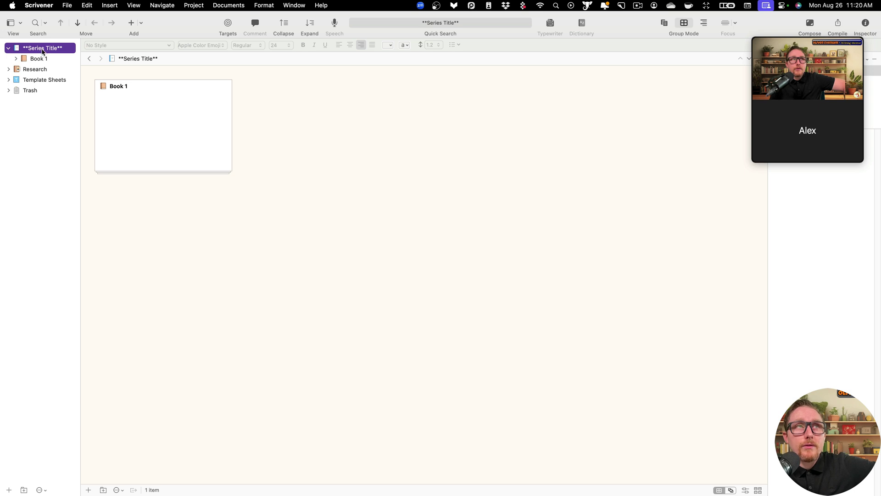
{"action": "left_click", "coordinate": [141, 23]}
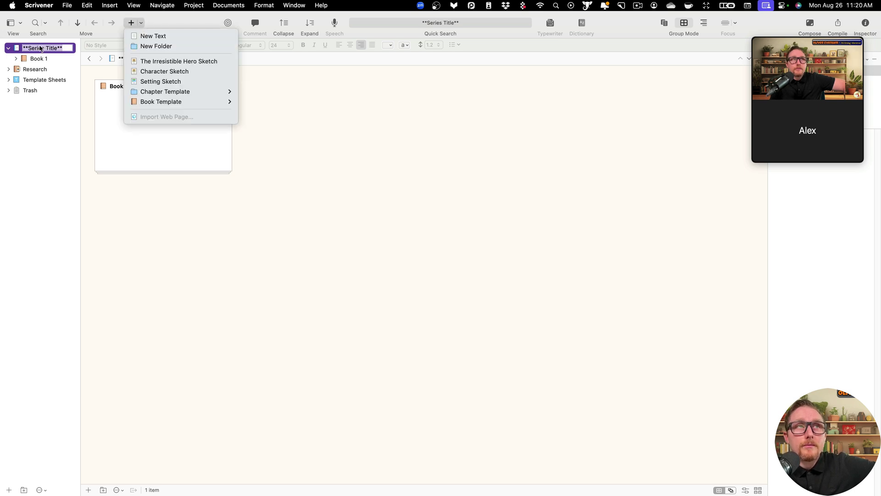
{"action": "left_click", "coordinate": [45, 52]}
{"action": "key", "text": "Return"}
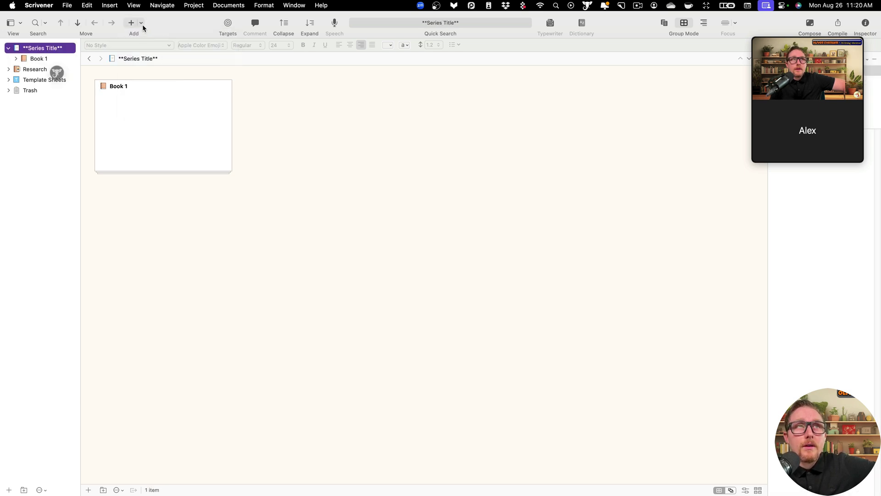
{"action": "left_click", "coordinate": [142, 25]}
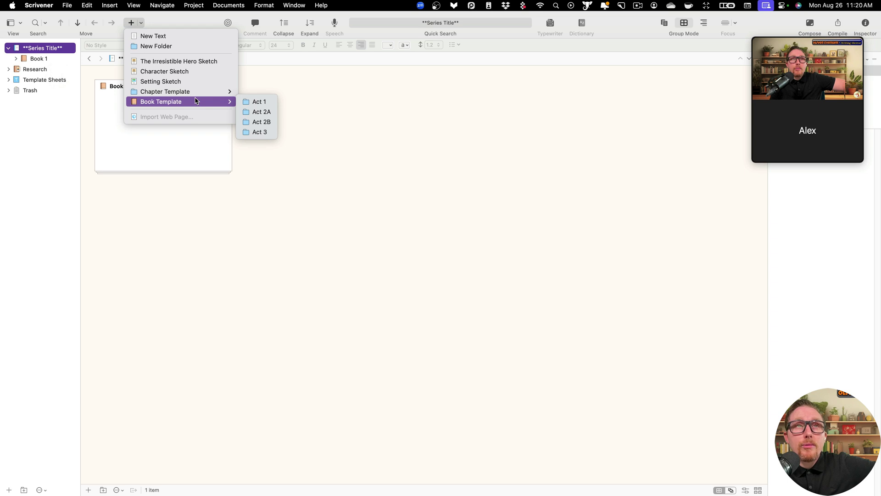
{"action": "left_click", "coordinate": [195, 101]}
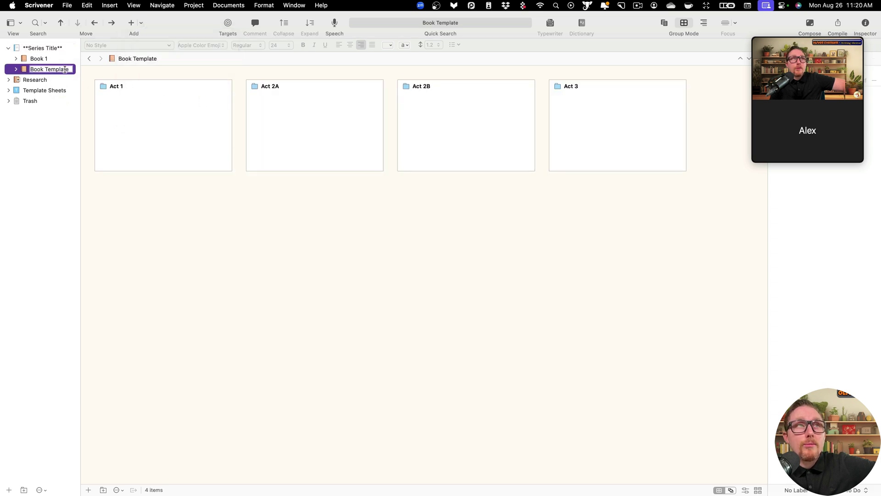
{"action": "type", "text": "Book 2"}
{"action": "key", "text": "Return"}
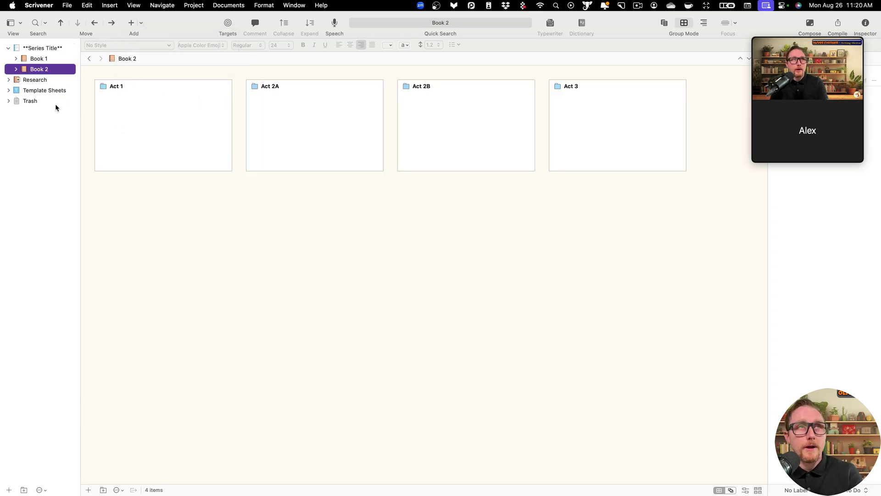
Step: Add another book after Book 2 from the Book Template and name it Book 3
{"action": "left_click", "coordinate": [37, 61]}
{"action": "left_click", "coordinate": [34, 69]}
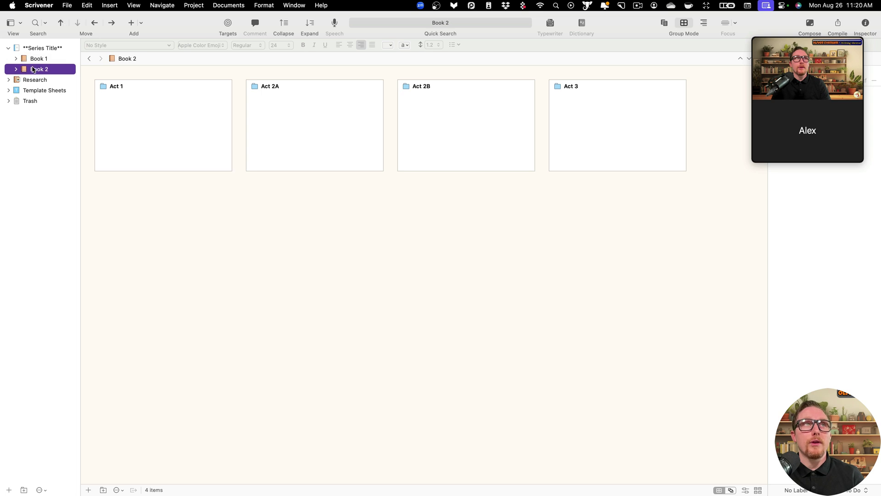
{"action": "left_click", "coordinate": [140, 23]}
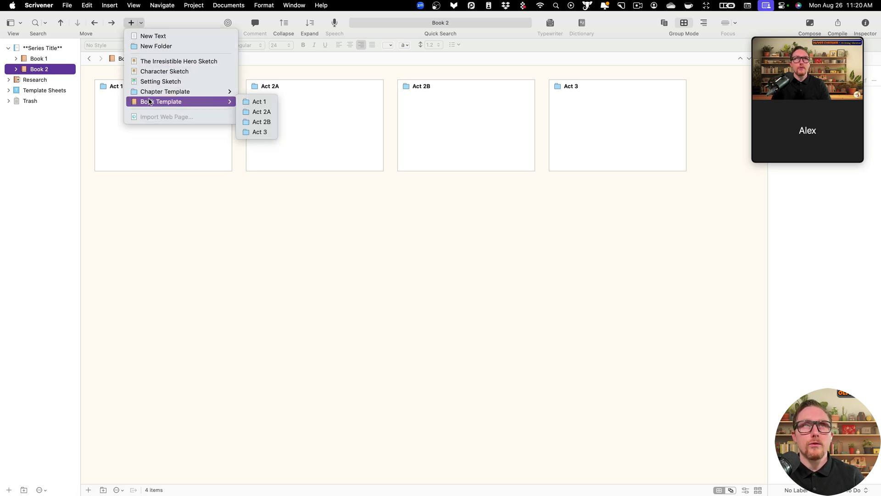
{"action": "left_click", "coordinate": [195, 102]}
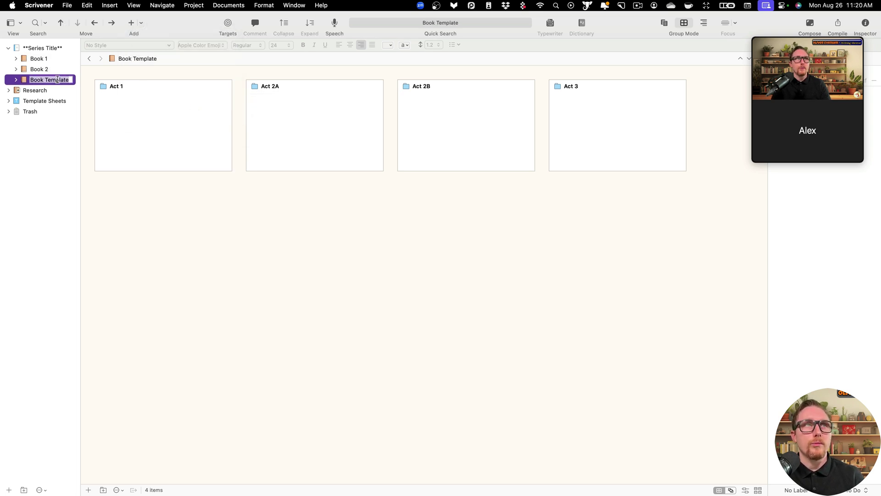
{"action": "type", "text": "Book 3"}
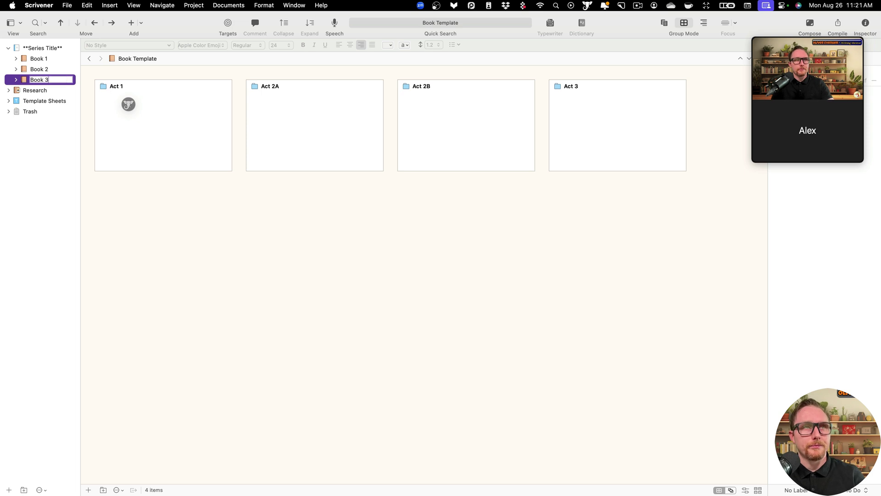
{"action": "key", "text": "Return"}
Step: Rename the **Series Title** folder in the binder as Finding Gemini Trilogy
{"action": "left_click", "coordinate": [44, 59]}
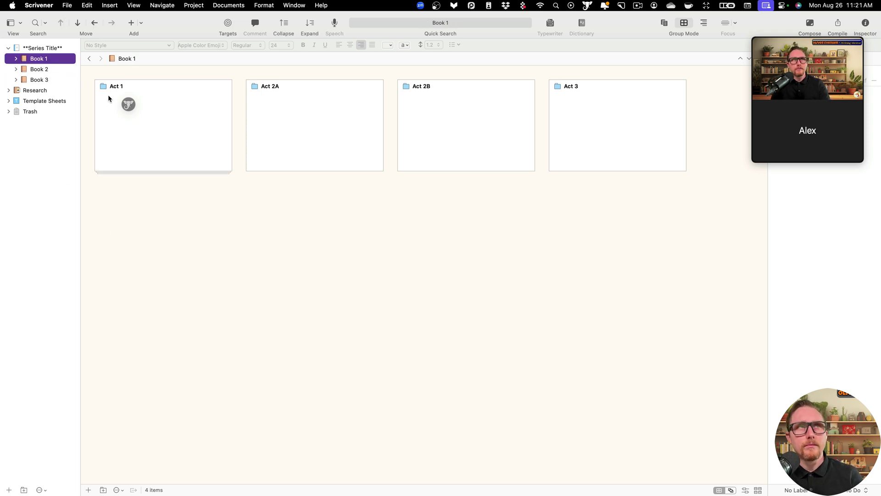
{"action": "double_click", "coordinate": [51, 48]}
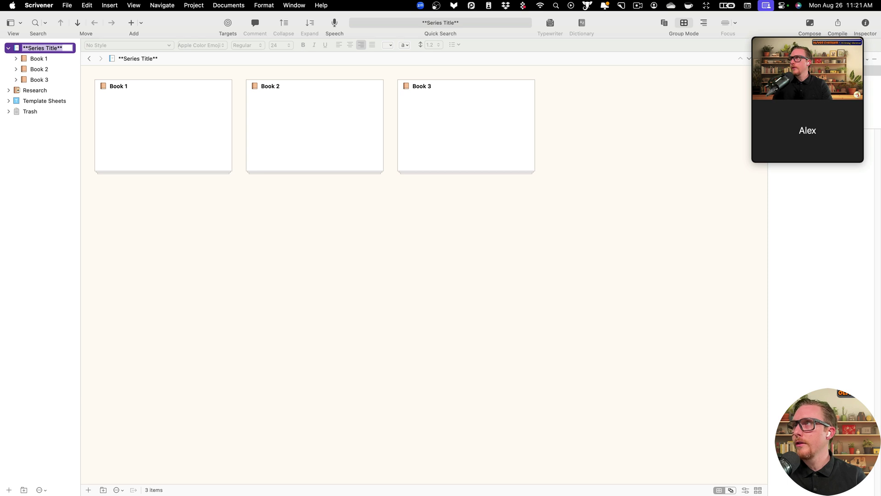
{"action": "key", "text": "super+shift+h"}
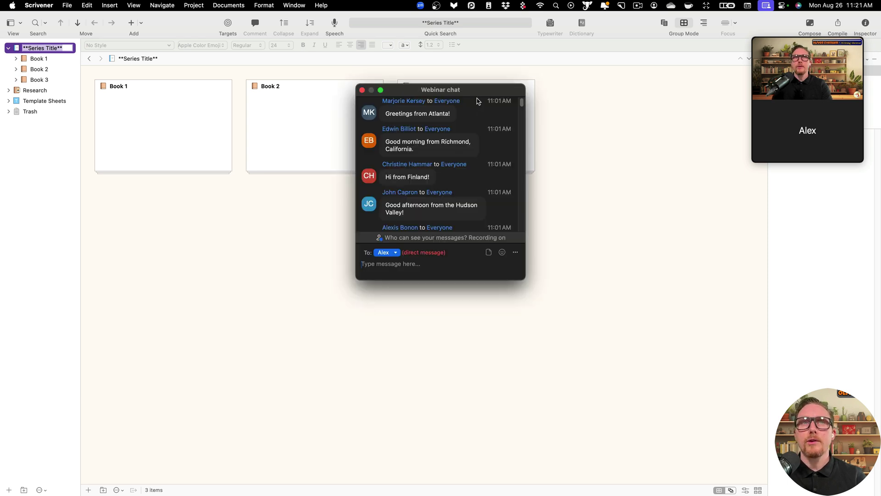
{"action": "left_click_drag", "start_coordinate": [478, 94], "coordinate": [732, 132]}
{"action": "key", "text": "super+shift+h"}
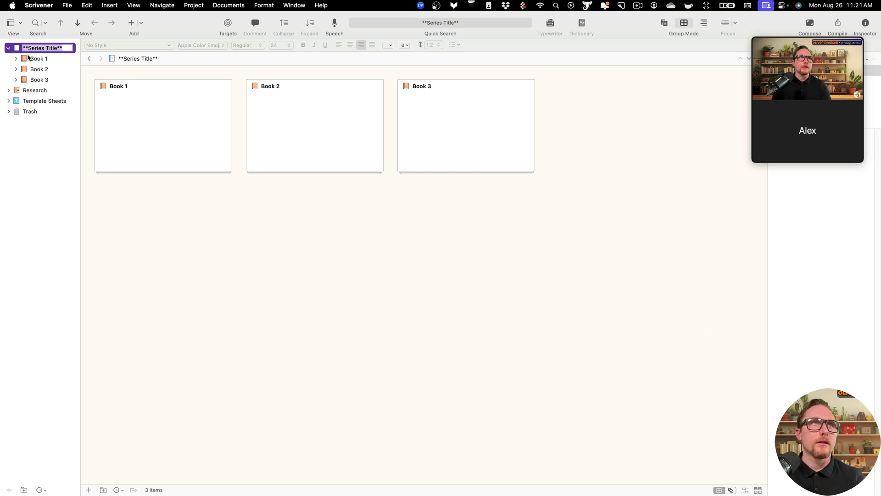
{"action": "type", "text": "Finding Gemini"}
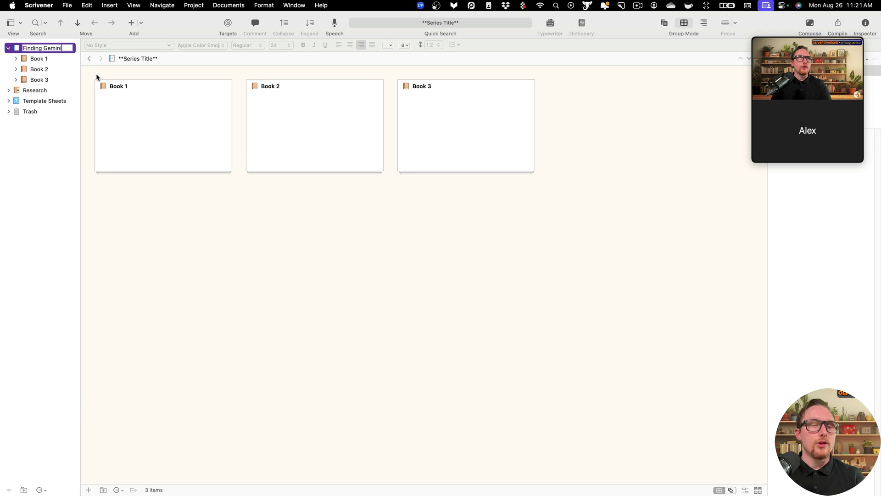
{"action": "type", "text": " Tril"}
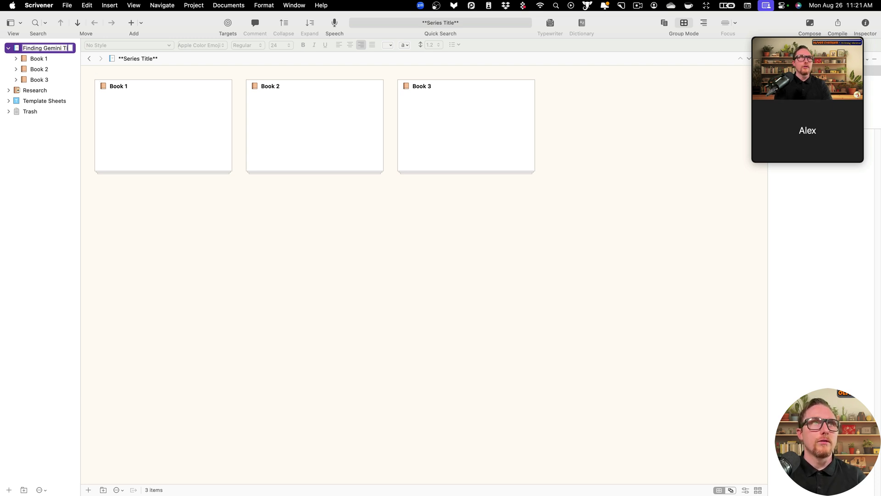
{"action": "type", "text": "ogy"}
{"action": "key", "text": "Return"}
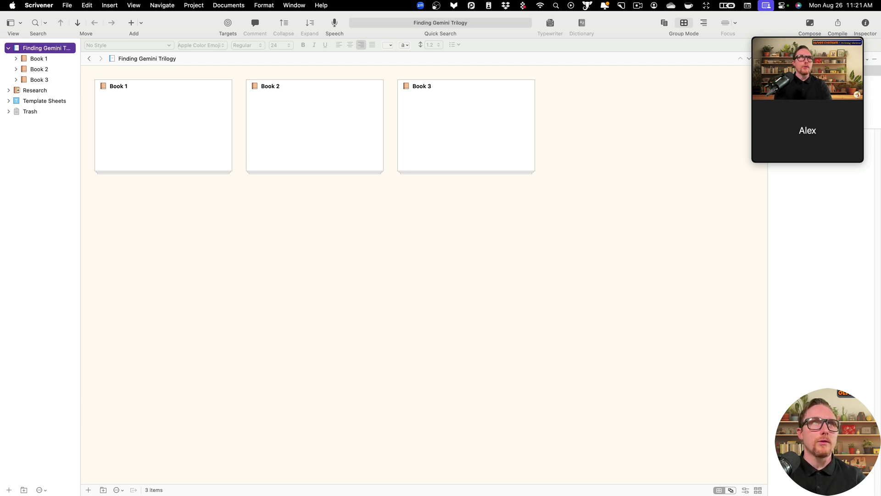
Step: Look through the three books of the trilogy and examine the Act 1 folder inside Book 1
{"action": "left_click", "coordinate": [40, 58]}
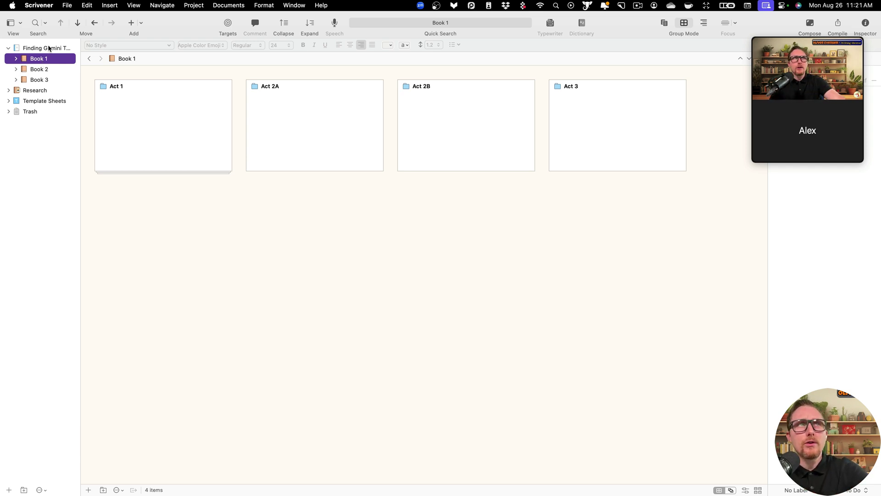
{"action": "left_click", "coordinate": [47, 70]}
{"action": "left_click", "coordinate": [49, 80]}
{"action": "left_click", "coordinate": [48, 70]}
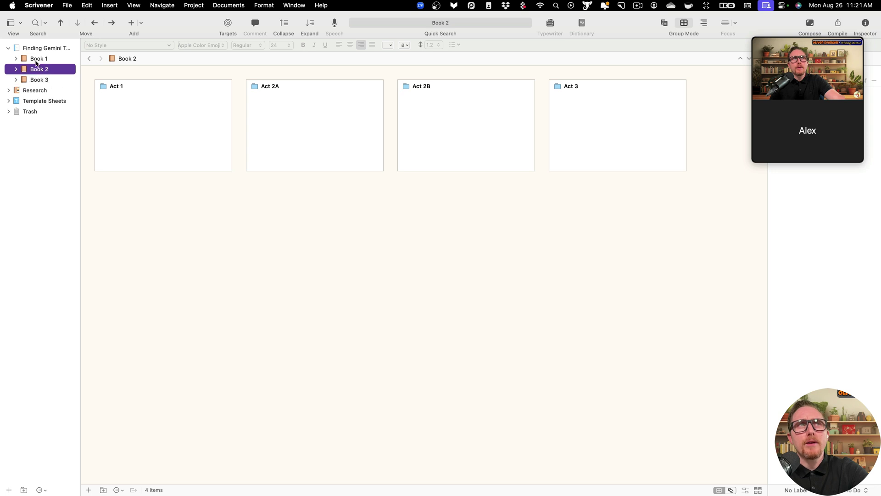
{"action": "left_click", "coordinate": [49, 60]}
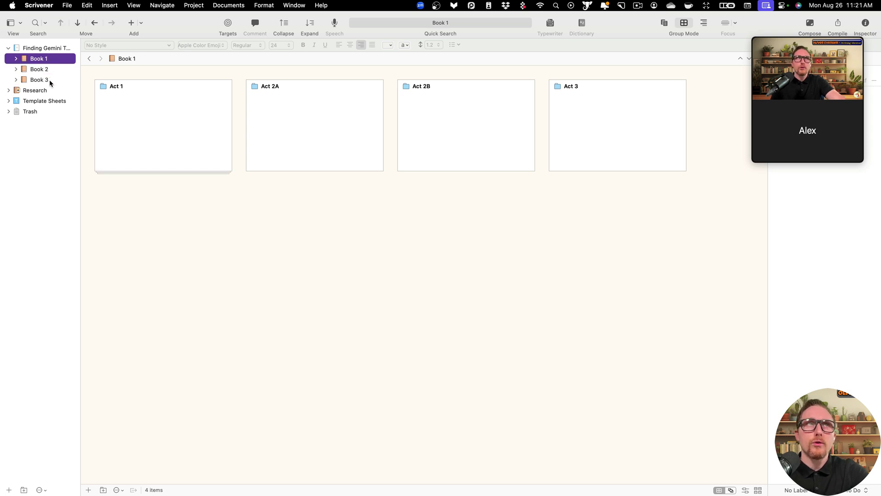
{"action": "left_click", "coordinate": [16, 59]}
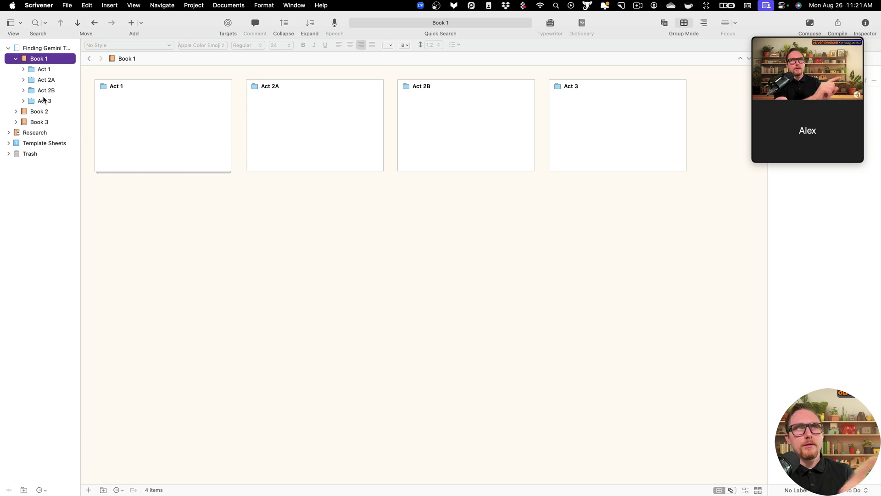
{"action": "left_click", "coordinate": [46, 67]}
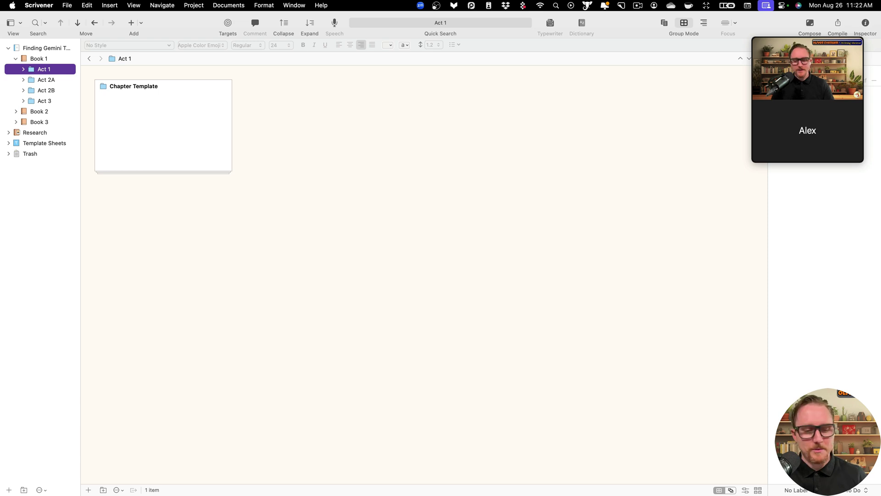
{"action": "left_click", "coordinate": [16, 60]}
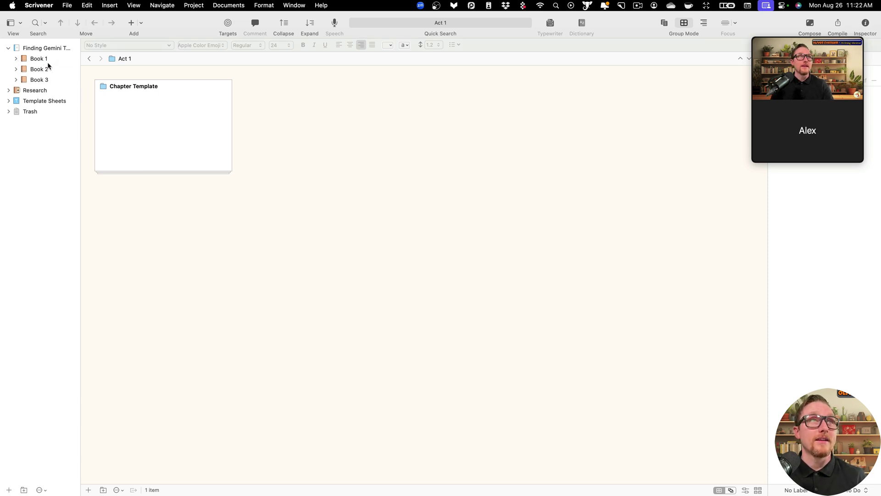
Step: Rename Book 1 as The Lost Gemini and Book 2 as A Tale of Two Minds in the binder
{"action": "left_click", "coordinate": [39, 69]}
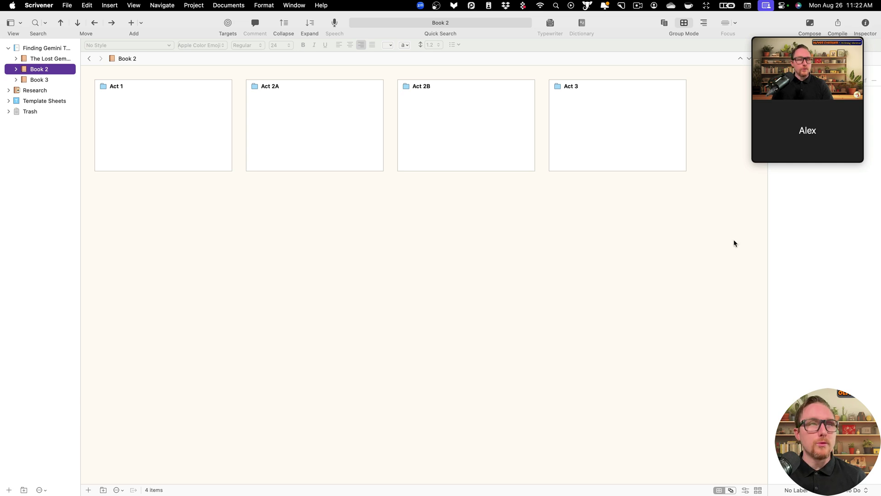
{"action": "left_click", "coordinate": [46, 71]}
{"action": "type", "text": "A Tale of Two Minds"}
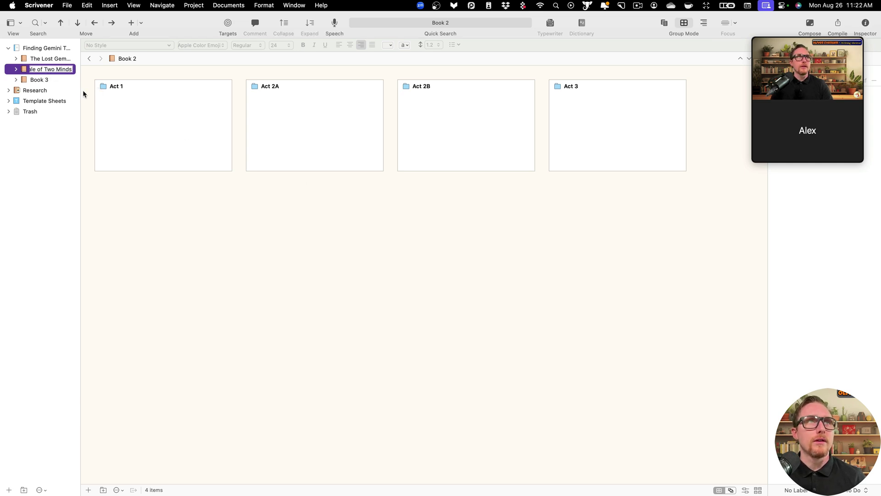
{"action": "left_click_drag", "start_coordinate": [81, 93], "coordinate": [124, 93]}
Step: Rename Book 3 in the binder as Venus, Luna, and Mars
{"action": "left_click", "coordinate": [49, 81]}
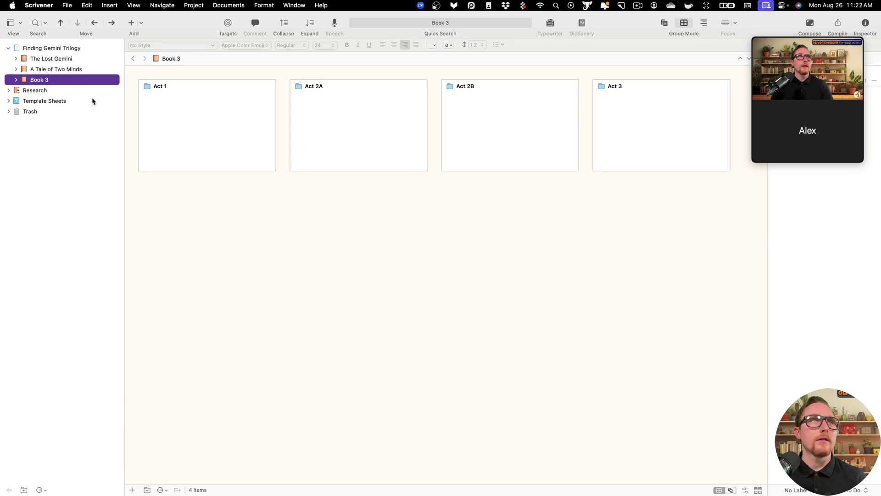
{"action": "left_click", "coordinate": [304, 216]}
{"action": "left_click", "coordinate": [54, 80]}
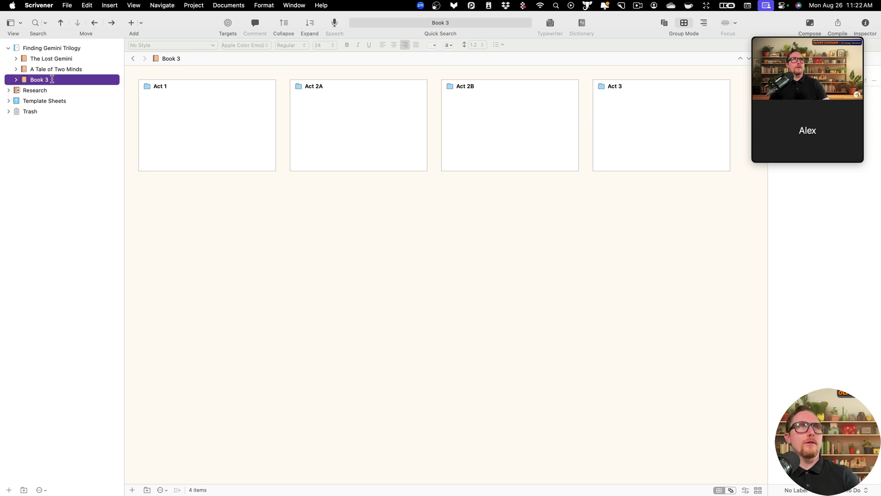
{"action": "left_click", "coordinate": [52, 79]}
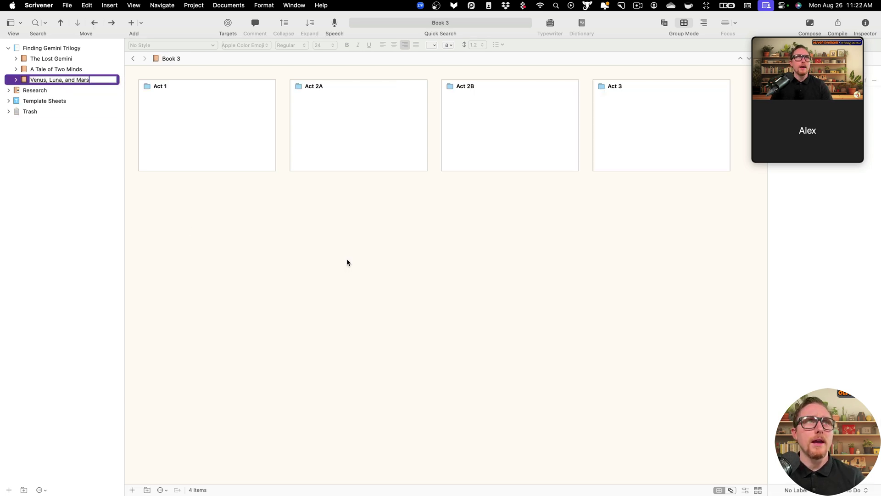
{"action": "key", "text": "Return"}
Step: Look through the Finding Gemini Trilogy folder and the contents of its renamed books
{"action": "left_click", "coordinate": [54, 81]}
{"action": "key", "text": "Up"}
{"action": "key", "text": "Up"}
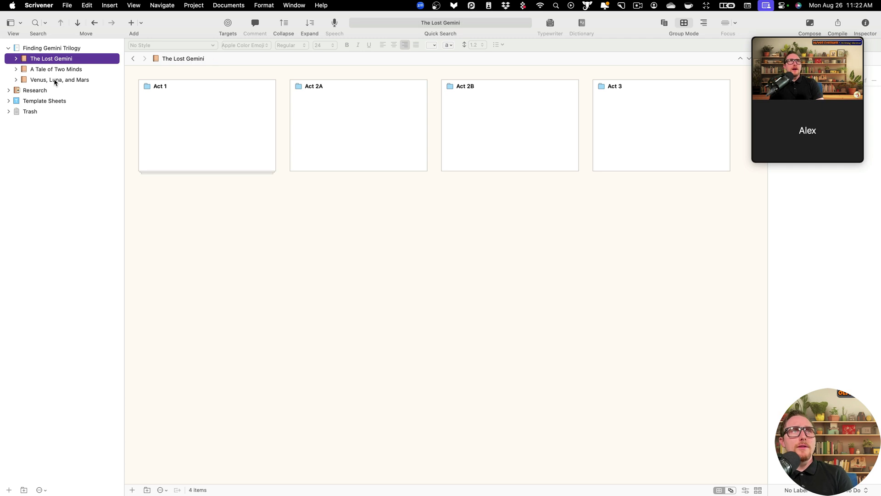
{"action": "key", "text": "Up"}
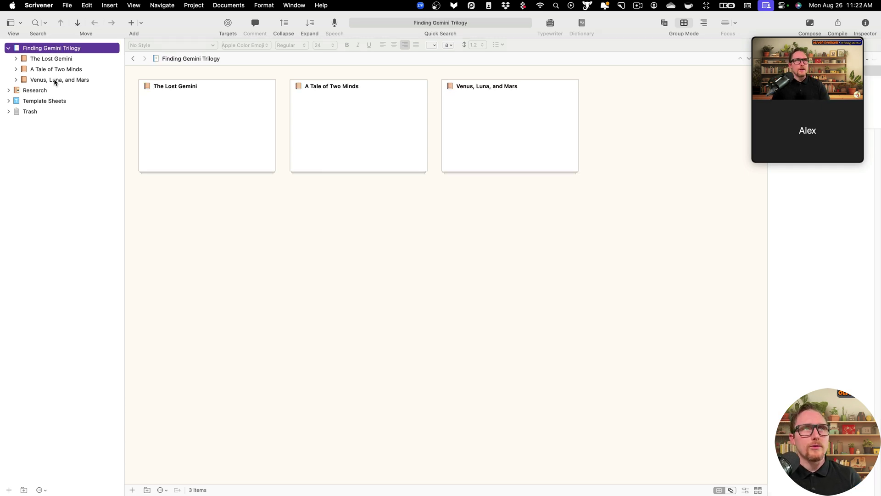
{"action": "key", "text": "Down"}
{"action": "key", "text": "Down"}
{"action": "key", "text": "Down"}
{"action": "key", "text": "Up"}
{"action": "key", "text": "Up"}
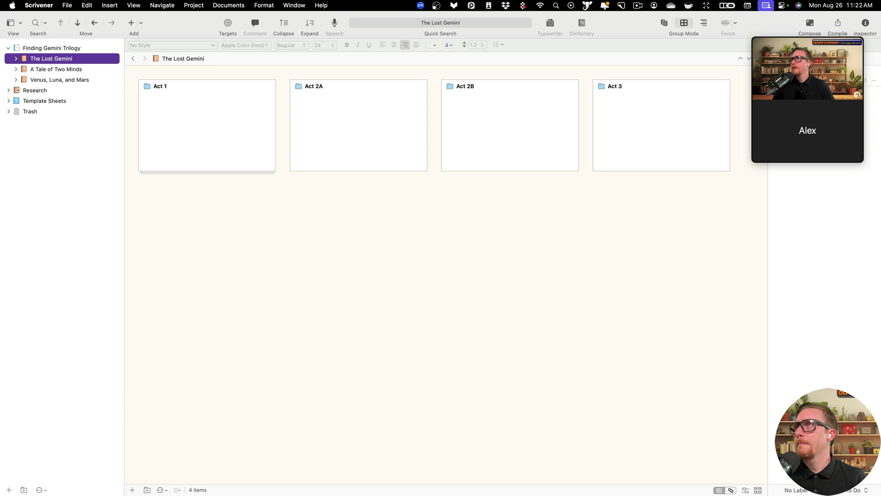
Step: Expand the acts of The Lost Gemini and add two more chapters to Act 1 from the Chapter Template
{"action": "left_click", "coordinate": [15, 59]}
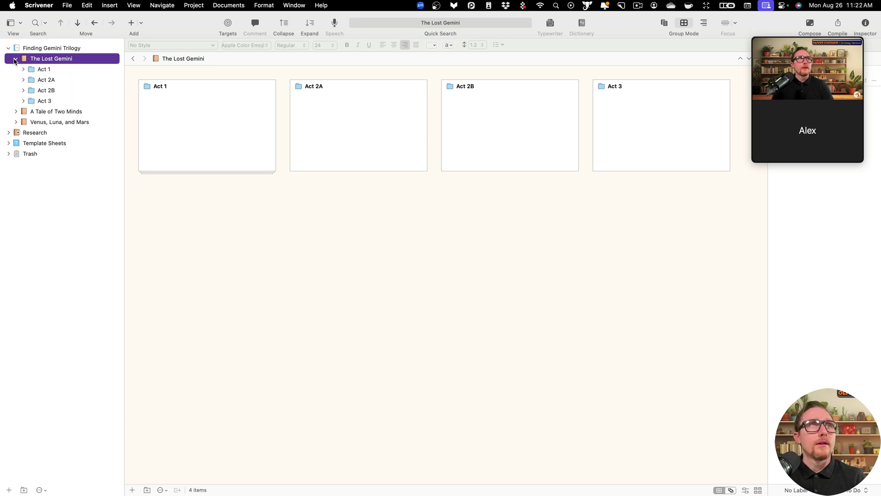
{"action": "left_click", "coordinate": [23, 69]}
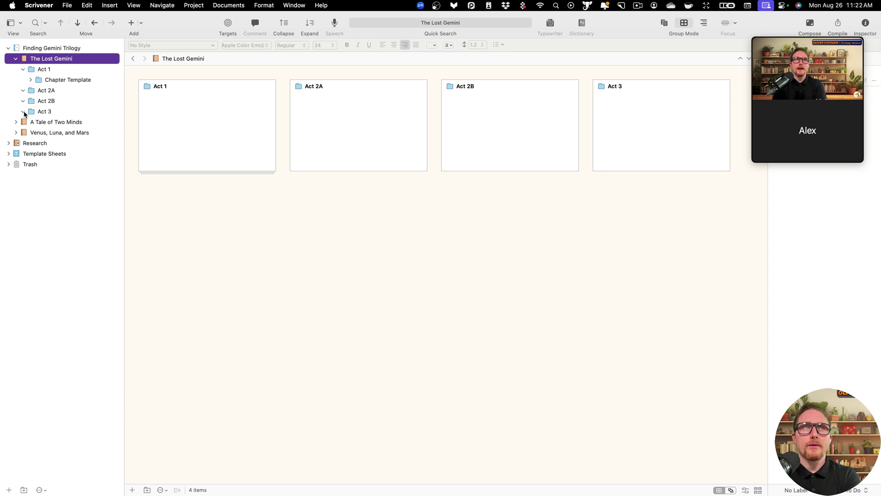
{"action": "left_click", "coordinate": [71, 80]}
{"action": "left_click", "coordinate": [142, 23]}
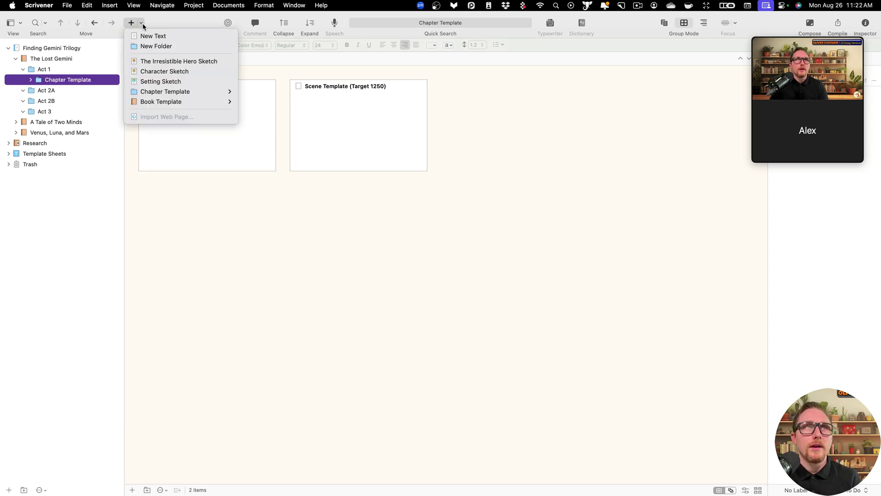
{"action": "left_click", "coordinate": [167, 91]}
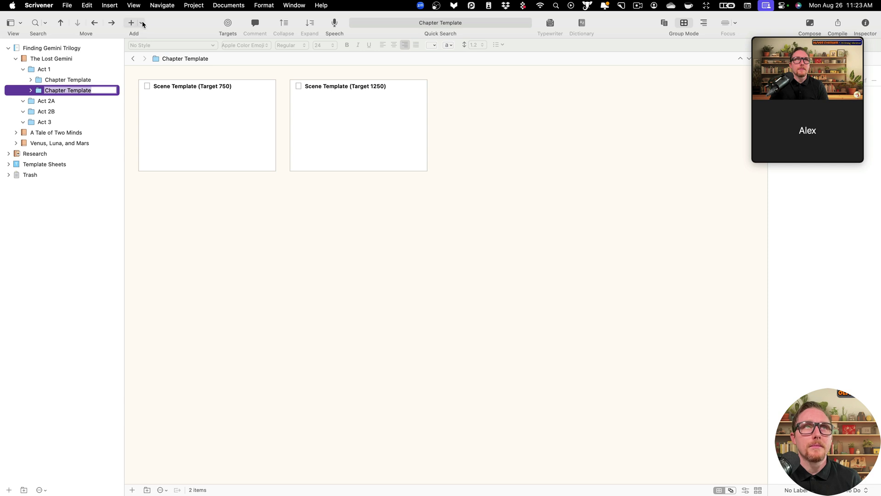
{"action": "left_click", "coordinate": [142, 21]}
{"action": "left_click", "coordinate": [183, 92]}
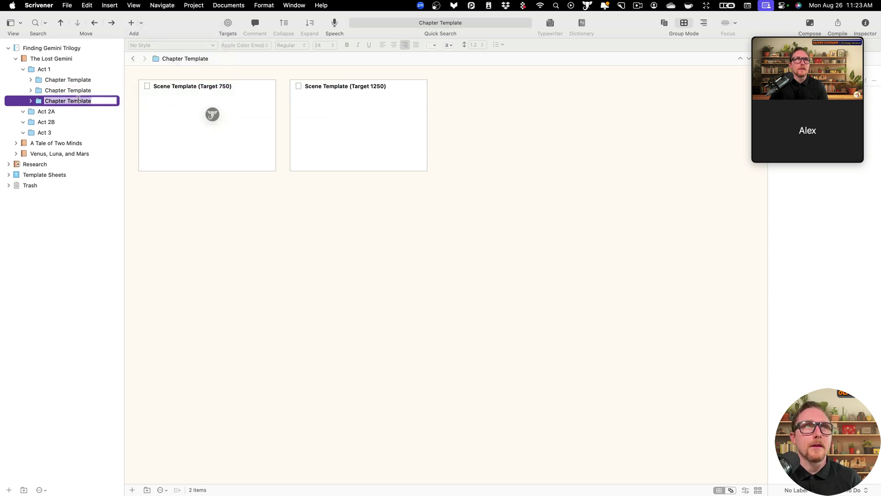
Step: Examine the scene templates inside each of the three Act 1 chapters, and collapse the chapters again
{"action": "left_click", "coordinate": [31, 80]}
{"action": "left_click", "coordinate": [30, 80]}
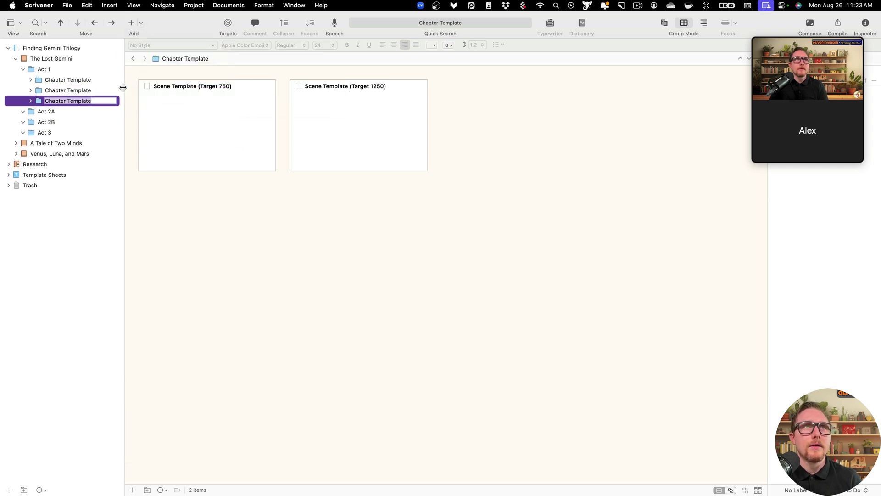
{"action": "left_click_drag", "start_coordinate": [124, 89], "coordinate": [177, 92]}
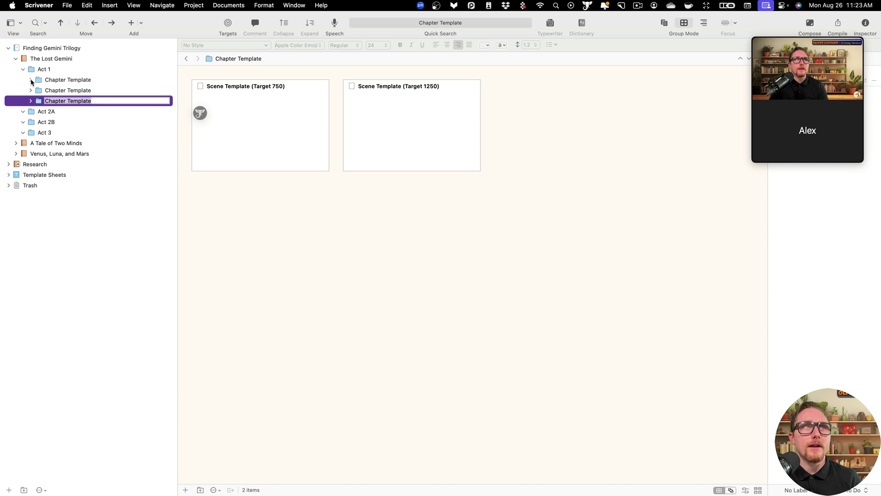
{"action": "left_click", "coordinate": [30, 80]}
{"action": "left_click", "coordinate": [30, 111]}
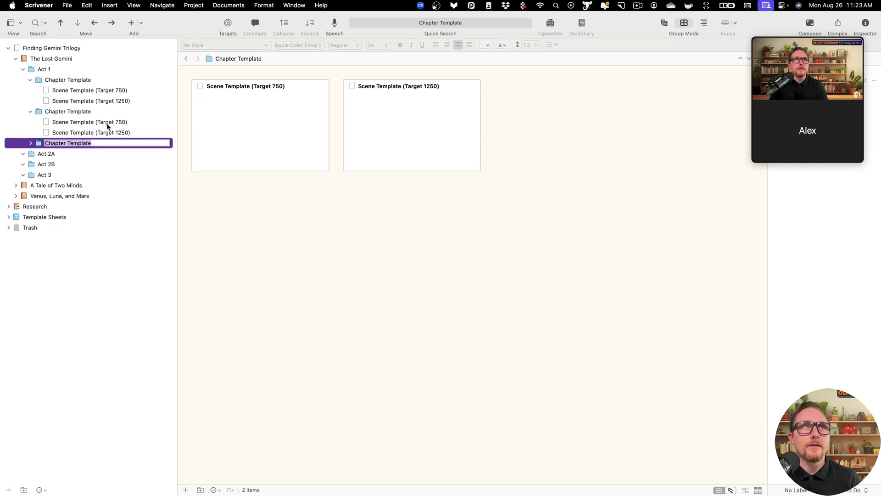
{"action": "left_click", "coordinate": [31, 142]}
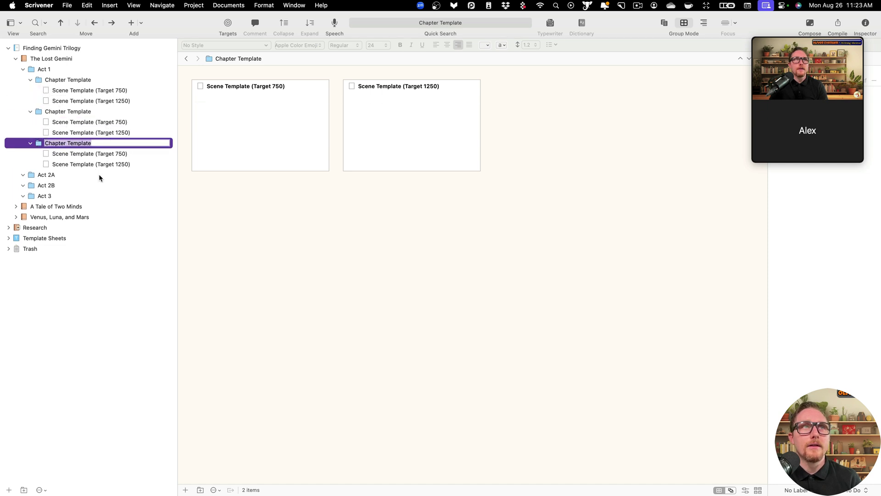
{"action": "left_click", "coordinate": [30, 80]}
{"action": "left_click", "coordinate": [30, 89]}
{"action": "left_click", "coordinate": [31, 101]}
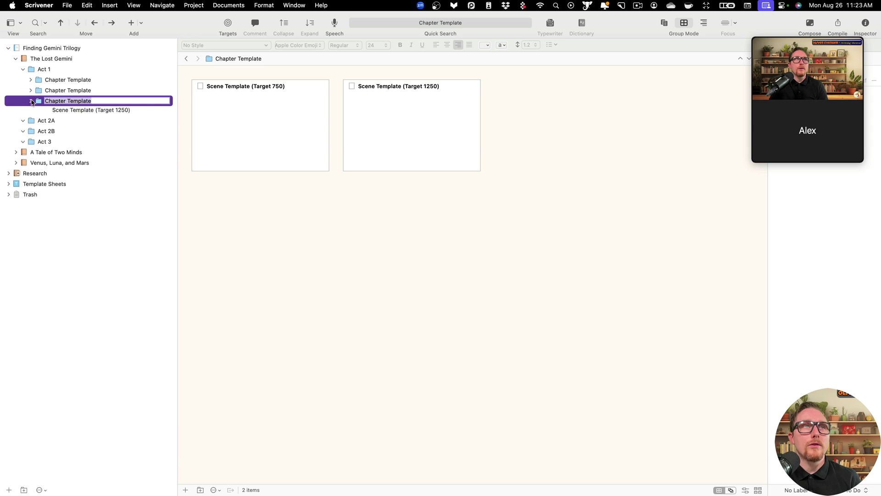
{"action": "key", "text": "Return"}
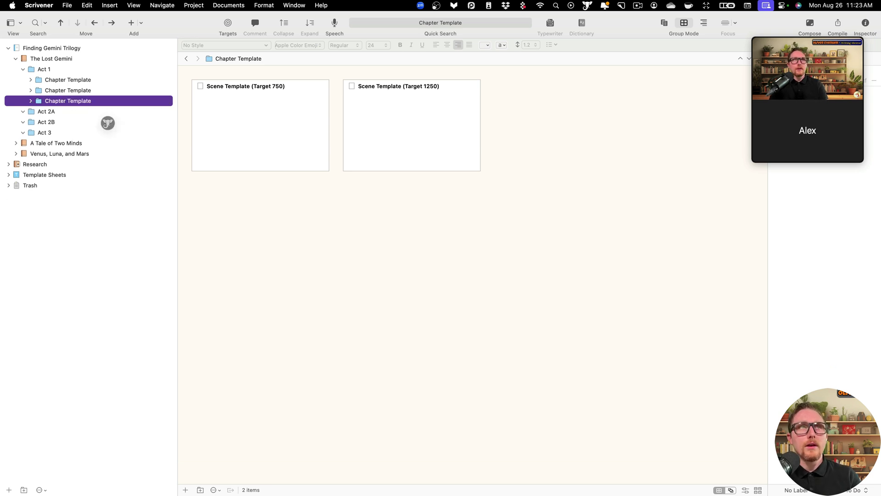
Step: Duplicate the three Act 1 chapters to give Act 2A, Act 2B and Act 3 three chapters each
{"action": "key", "text": "shift+Up"}
{"action": "key", "text": "shift+Up"}
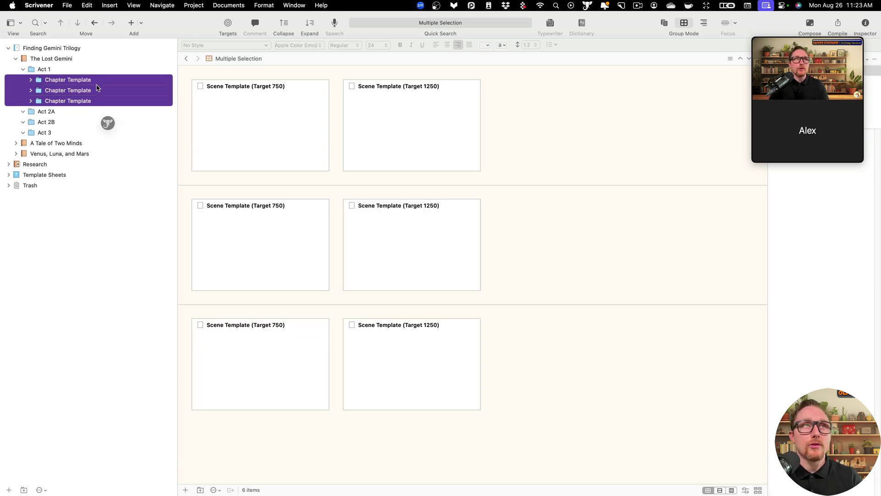
{"action": "right_click", "coordinate": [98, 87]}
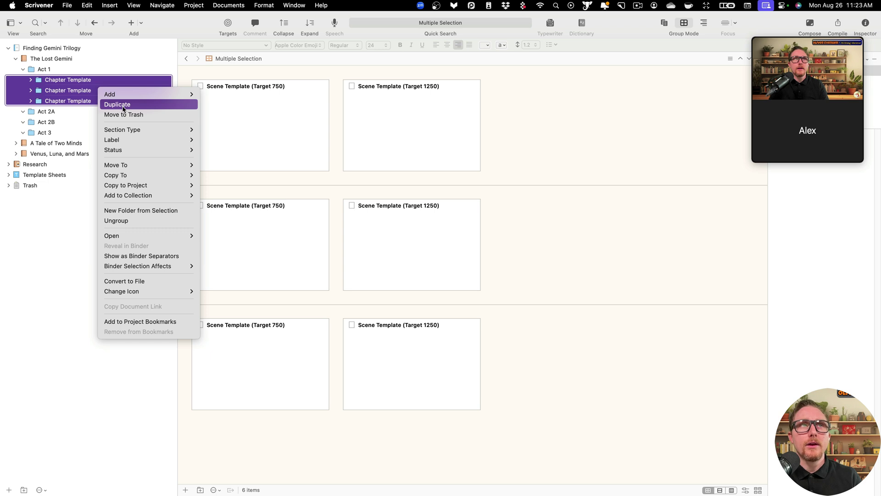
{"action": "left_click", "coordinate": [122, 106]}
{"action": "left_click_drag", "start_coordinate": [80, 111], "coordinate": [104, 230]}
{"action": "key", "text": "super+d"}
{"action": "key", "text": "super+d"}
{"action": "left_click", "coordinate": [105, 228]}
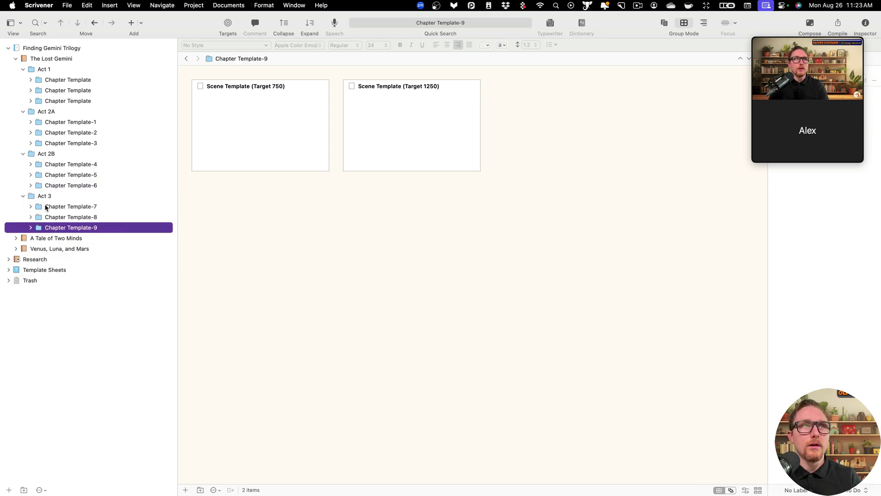
Step: Look through the chapters of Acts 3, 2B and 2A, and examine the Act 1 chapters with the first one's scene templates
{"action": "left_click", "coordinate": [103, 204]}
{"action": "key", "text": "Up"}
{"action": "key", "text": "Up"}
{"action": "key", "text": "Up"}
{"action": "key", "text": "Up"}
{"action": "key", "text": "Up"}
{"action": "key", "text": "Up"}
{"action": "key", "text": "Up"}
{"action": "key", "text": "Up"}
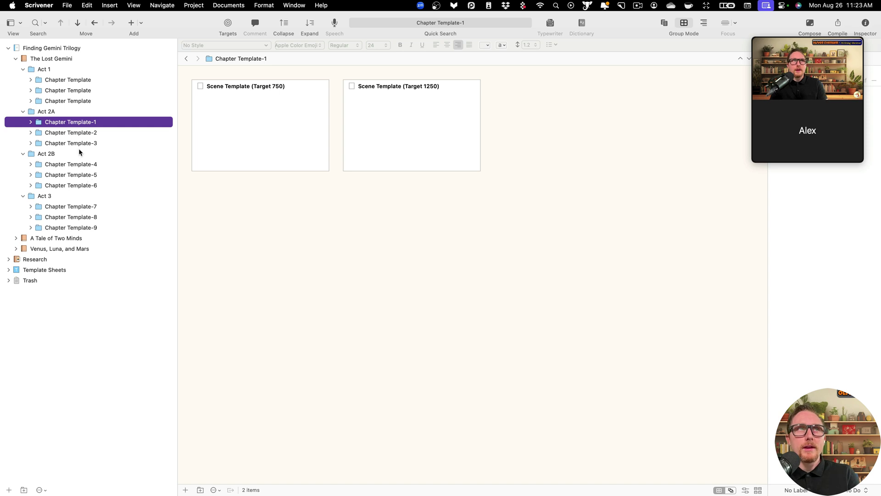
{"action": "left_click", "coordinate": [30, 80]}
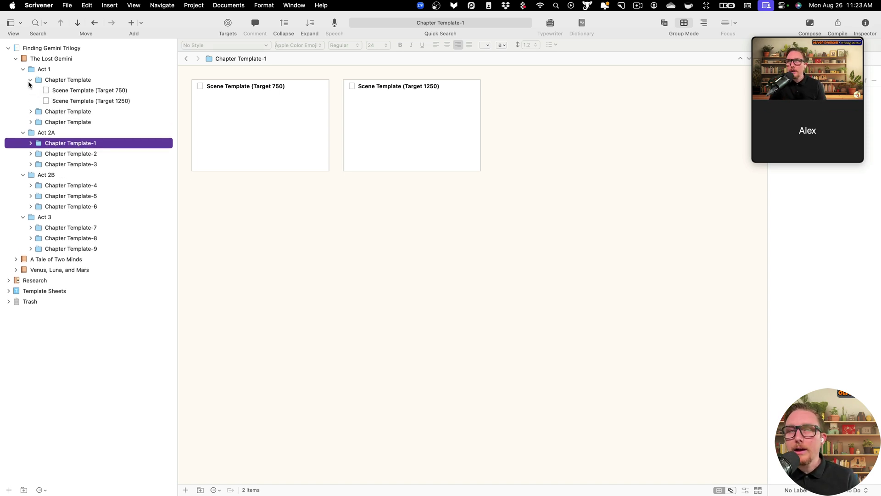
{"action": "double_click", "coordinate": [73, 80]}
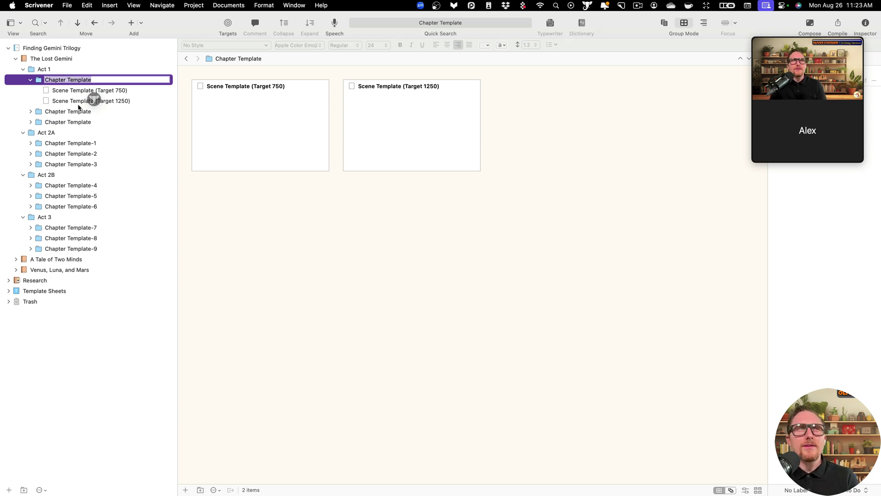
{"action": "left_click", "coordinate": [82, 114]}
{"action": "double_click", "coordinate": [81, 122]}
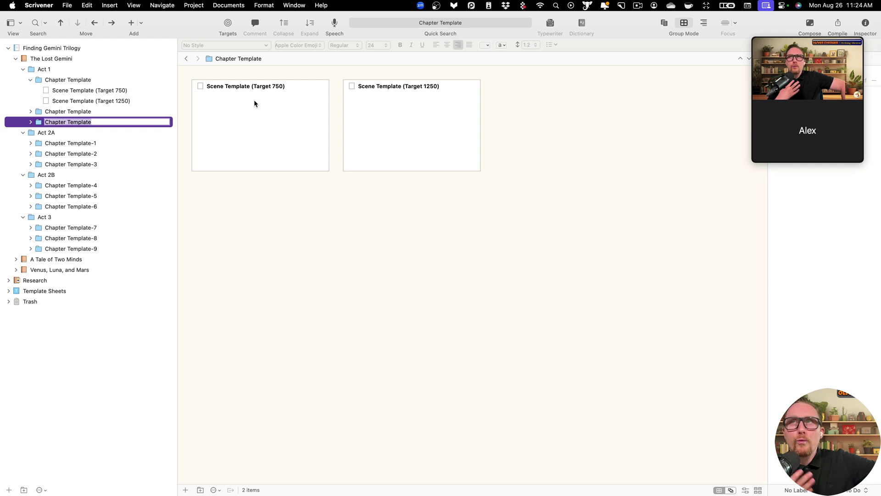
Step: Collapse the first chapter, the four acts and The Lost Gemini in the binder
{"action": "left_click", "coordinate": [30, 80]}
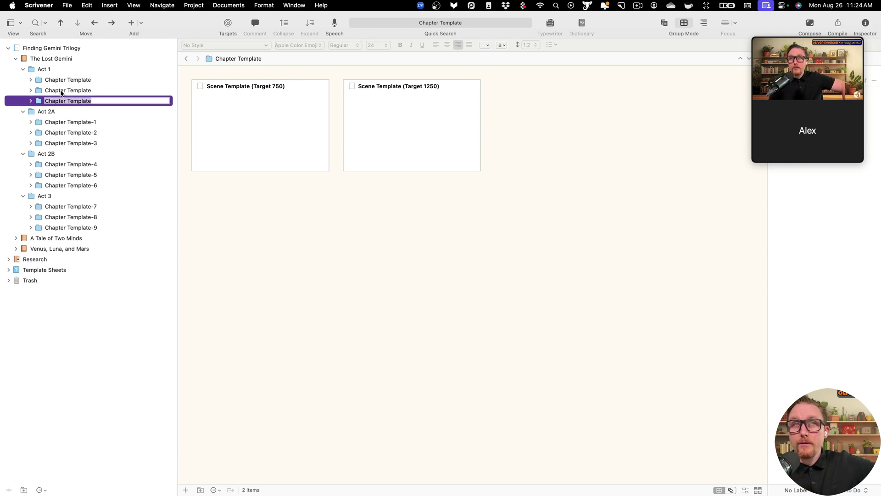
{"action": "left_click", "coordinate": [23, 69]}
{"action": "left_click", "coordinate": [23, 80]}
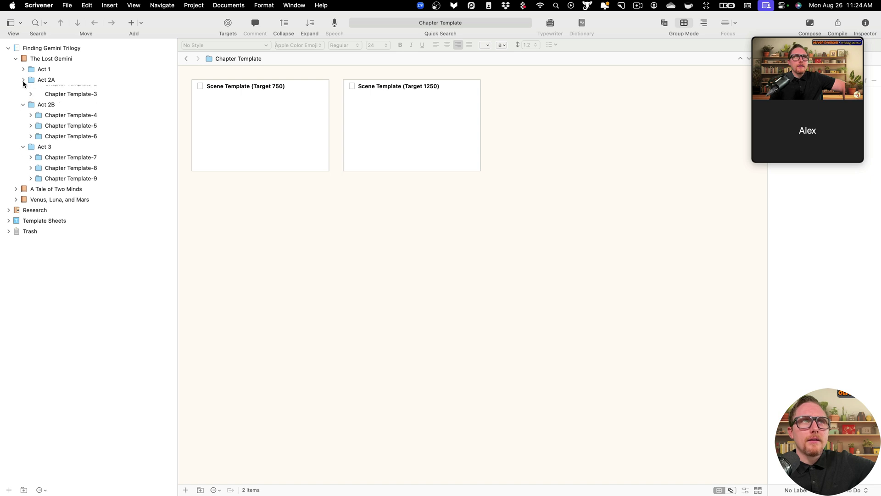
{"action": "left_click", "coordinate": [23, 89]}
{"action": "left_click", "coordinate": [23, 101]}
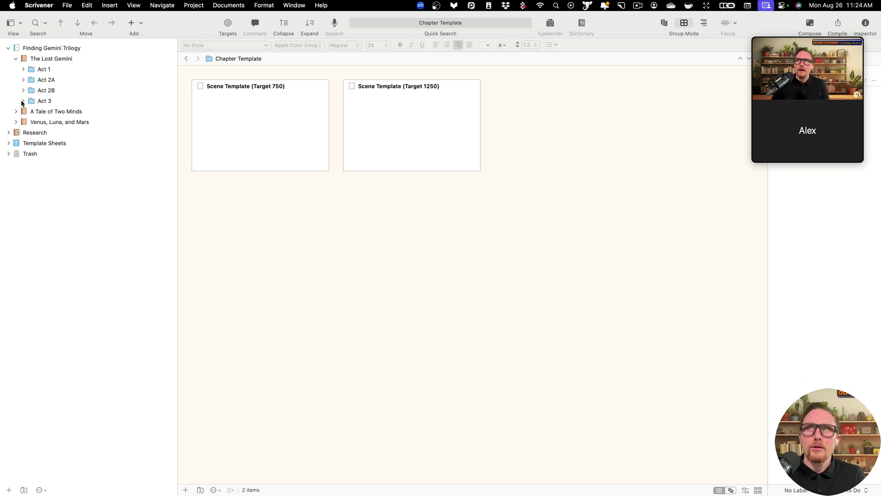
{"action": "left_click", "coordinate": [16, 59]}
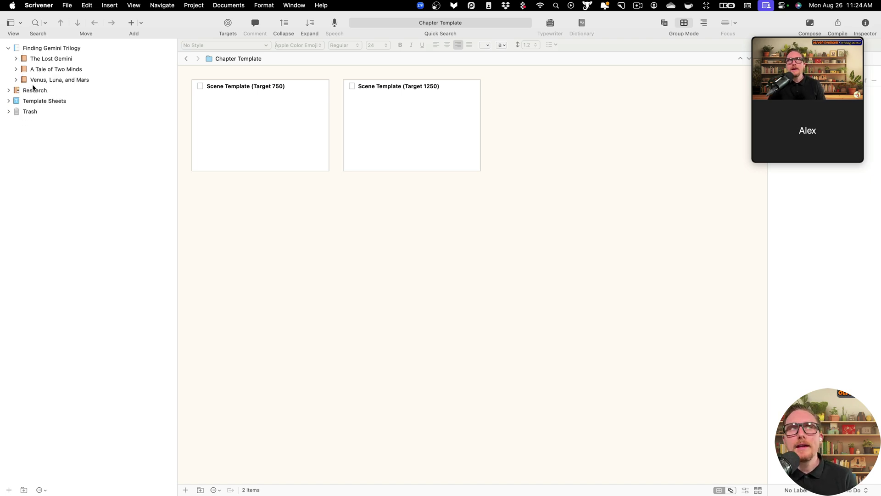
Step: Start a new project from the Zero to First Draft Template in the Writing Mentor category
{"action": "left_click", "coordinate": [67, 5]}
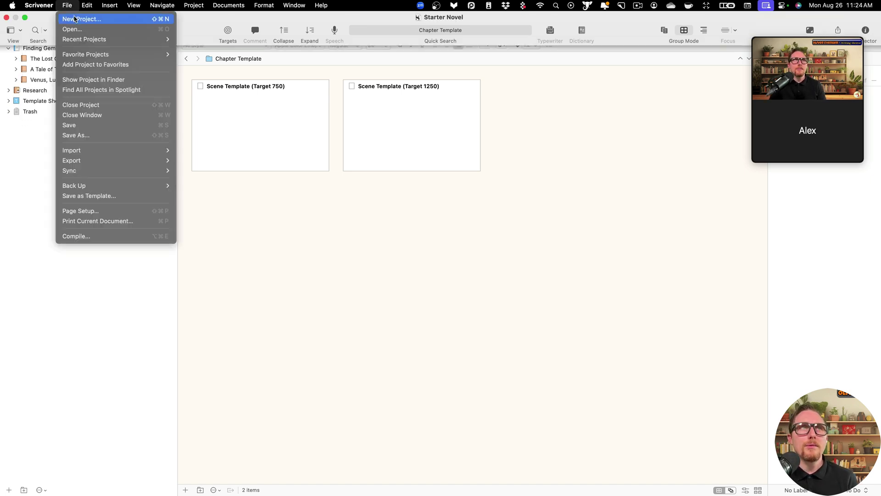
{"action": "left_click", "coordinate": [76, 20]}
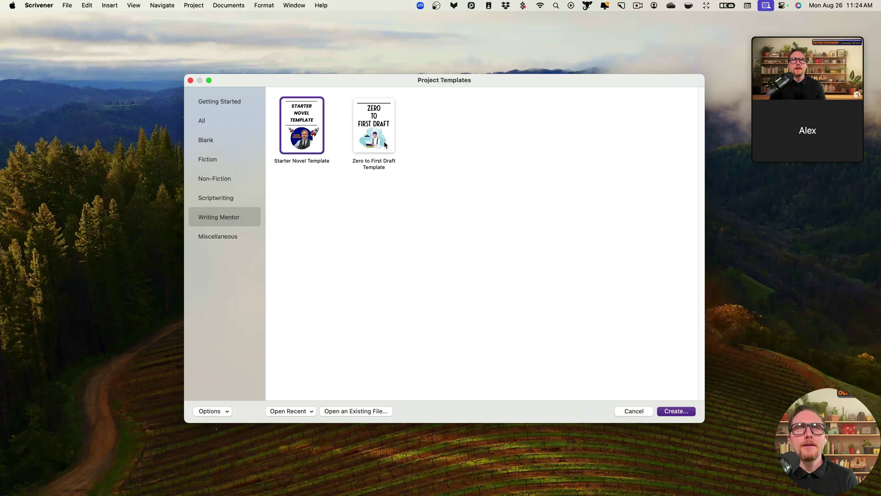
{"action": "left_click", "coordinate": [384, 142]}
{"action": "double_click", "coordinate": [384, 143]}
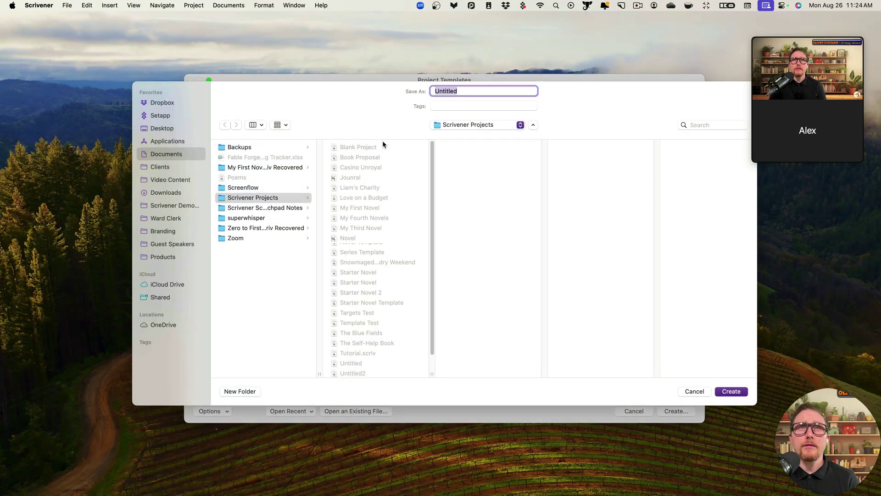
Step: Create the project as Zero Template in the Scrivener Projects folder and expand its window to full screen
{"action": "type", "text": "Nov"}
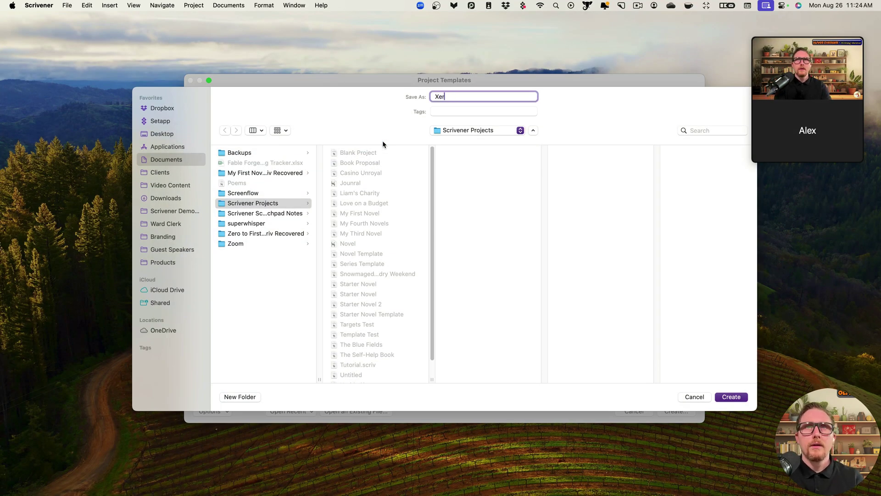
{"action": "key", "text": "BackSpace"}
{"action": "key", "text": "BackSpace"}
{"action": "key", "text": "BackSpace"}
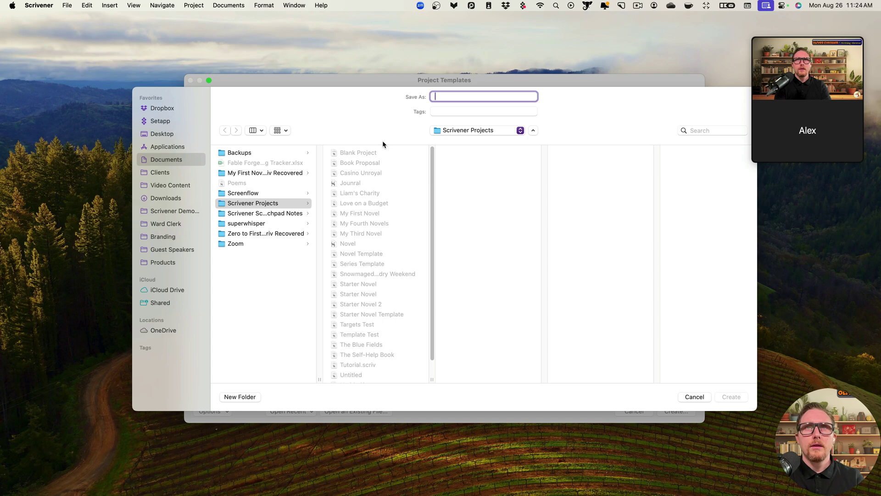
{"action": "type", "text": "Nov"}
{"action": "key", "text": "BackSpace"}
{"action": "key", "text": "BackSpace"}
{"action": "key", "text": "BackSpace"}
{"action": "type", "text": "Zero Templat"}
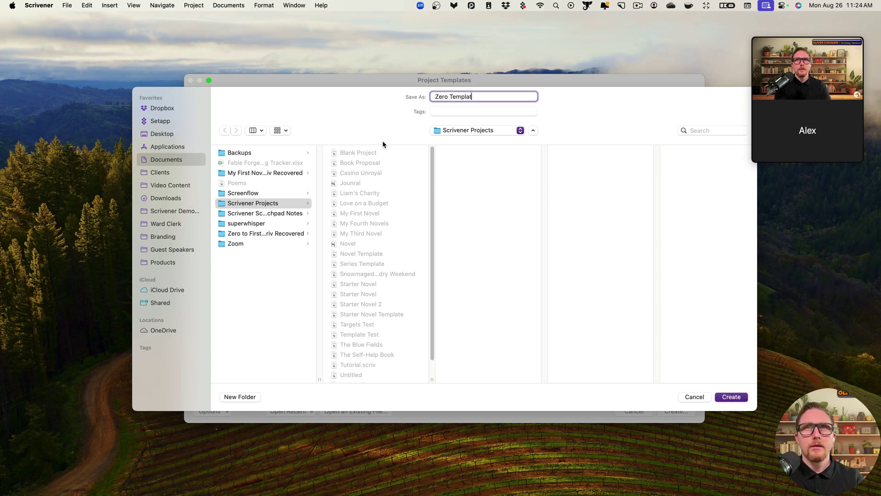
{"action": "key", "text": "Escape"}
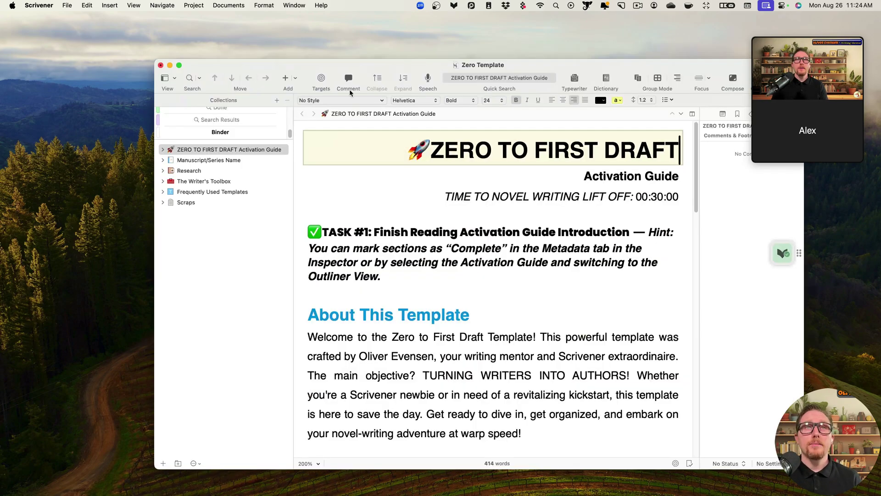
{"action": "left_click", "coordinate": [179, 65]}
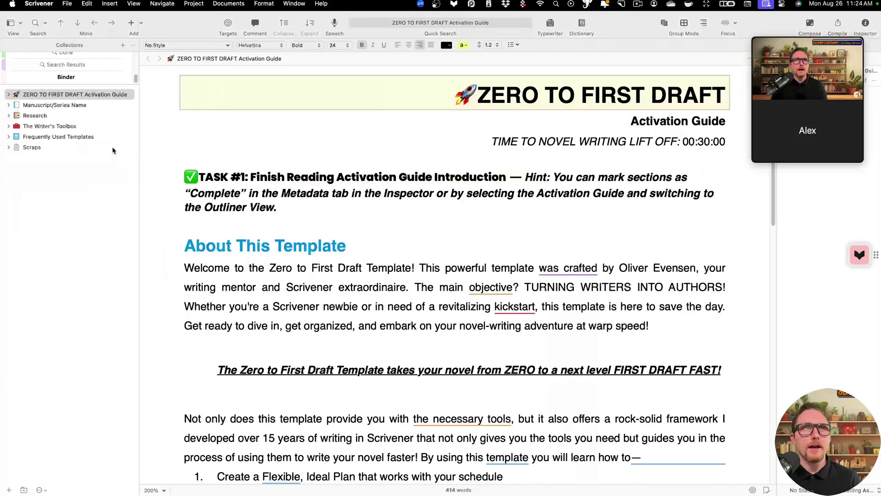
Step: Examine the sections inside the ZERO TO FIRST DRAFT Activation Guide and the contents of Manuscript/Series Name
{"action": "left_click", "coordinate": [100, 97]}
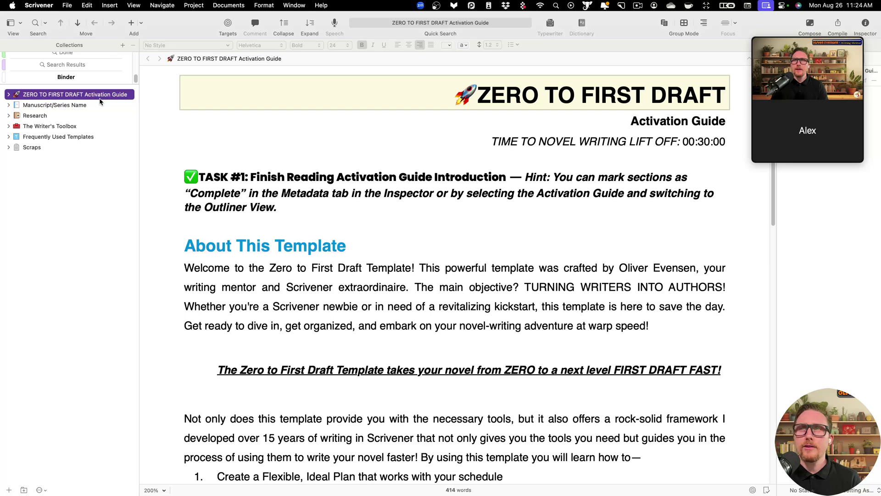
{"action": "left_click", "coordinate": [8, 94]}
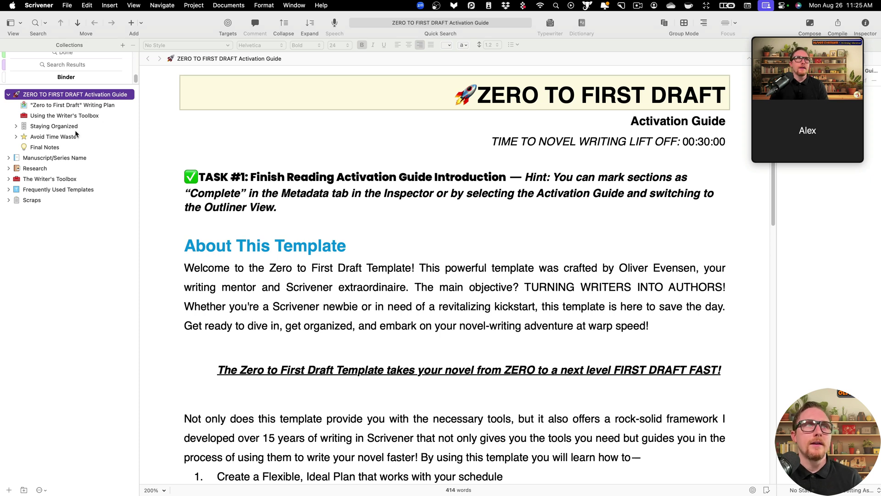
{"action": "left_click", "coordinate": [8, 94]}
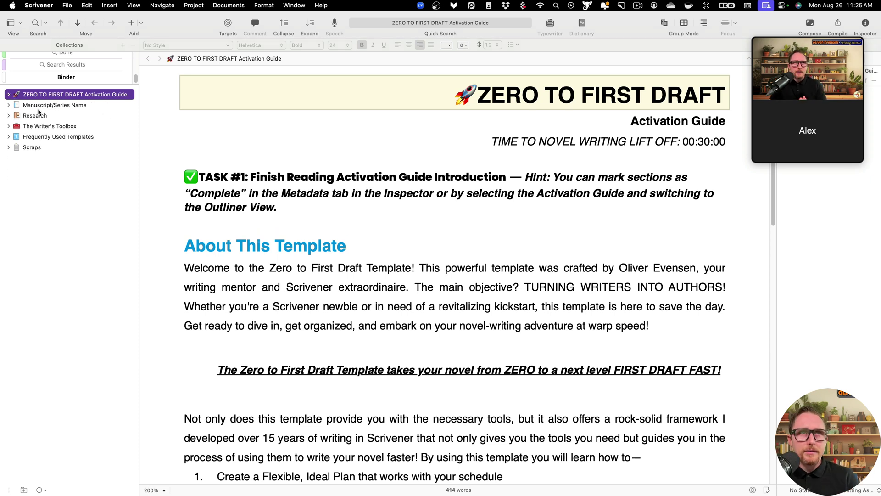
{"action": "left_click", "coordinate": [56, 106]}
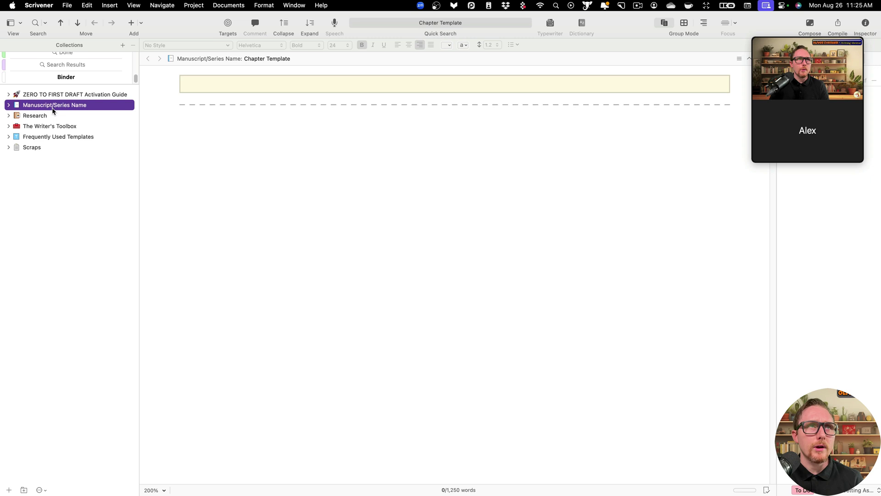
{"action": "left_click", "coordinate": [9, 105]}
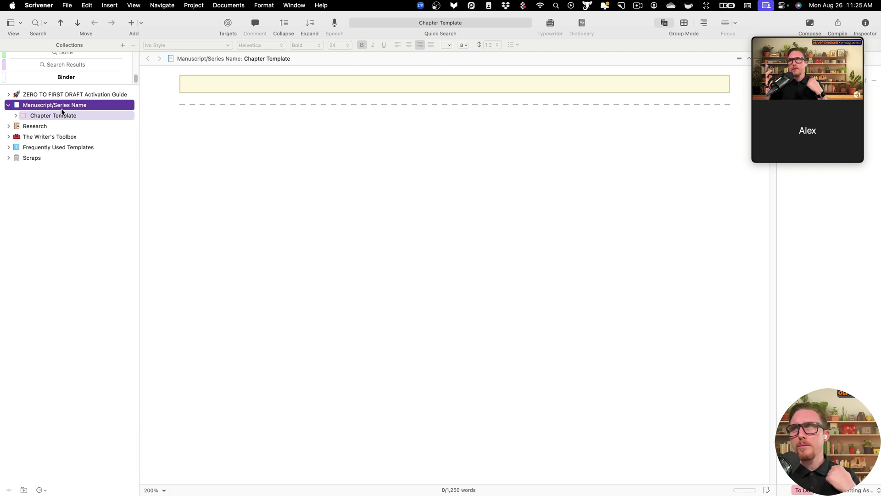
{"action": "left_click", "coordinate": [141, 23]}
{"action": "left_click", "coordinate": [141, 23]}
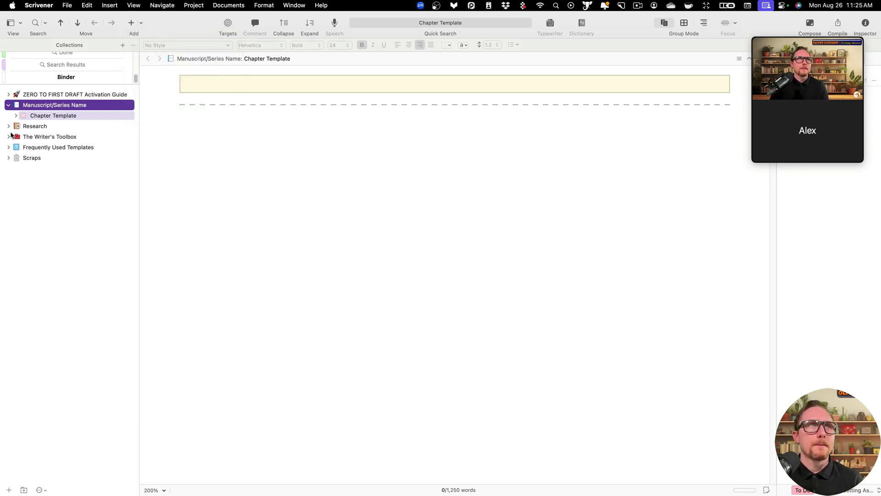
Step: Move the Book Template from the toolbox's Key Templates into Frequently Used Templates, and collapse both sections
{"action": "left_click", "coordinate": [8, 137]}
{"action": "left_click", "coordinate": [15, 178]}
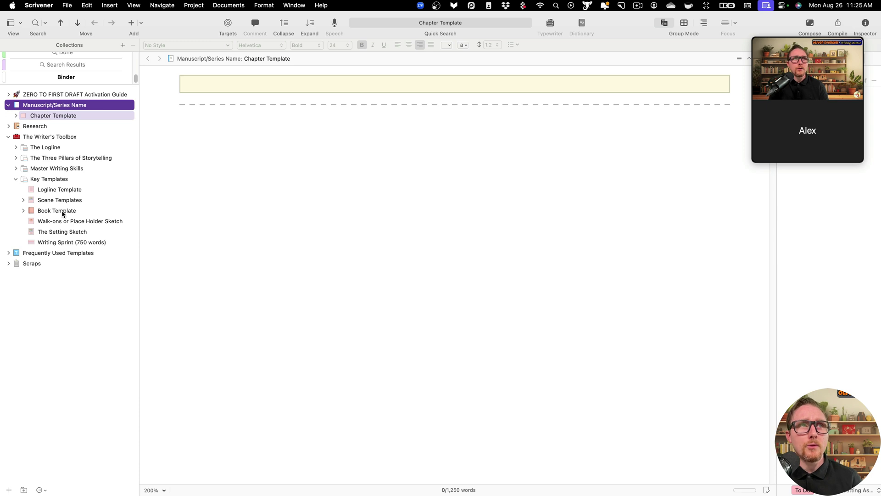
{"action": "left_click_drag", "start_coordinate": [63, 215], "coordinate": [61, 254]}
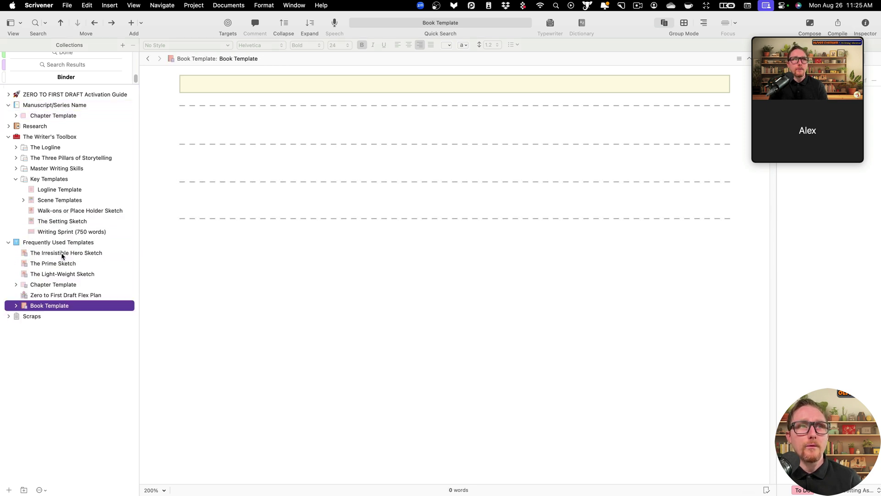
{"action": "left_click", "coordinate": [9, 242]}
{"action": "left_click", "coordinate": [8, 136]}
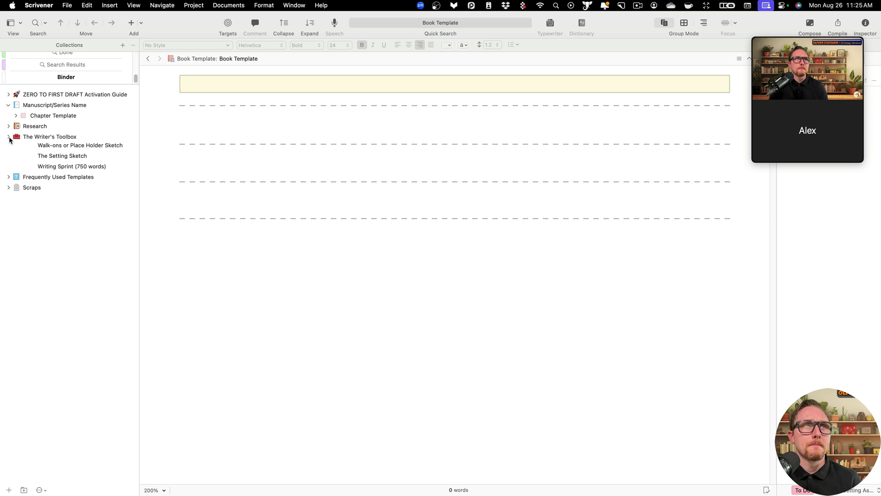
Step: Add a document from the Book Template below the manuscript's Chapter Template, and remove it again
{"action": "left_click", "coordinate": [51, 115]}
{"action": "left_click", "coordinate": [141, 31]}
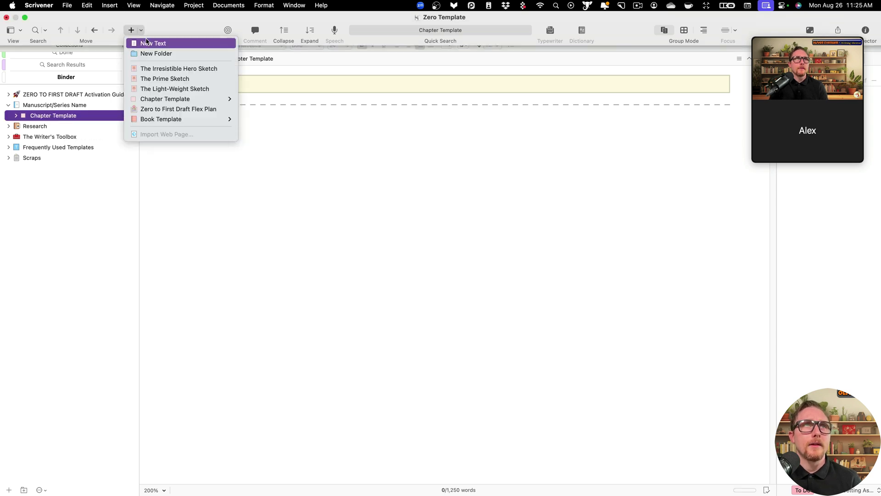
{"action": "left_click", "coordinate": [164, 119]}
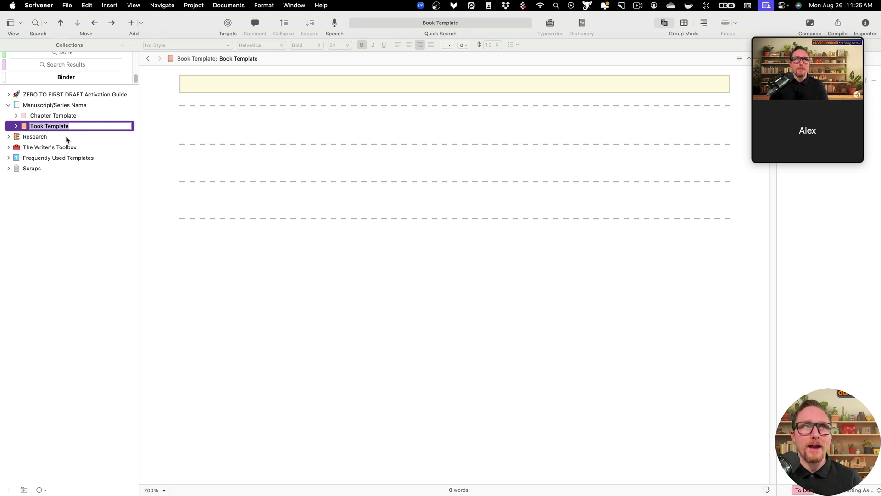
{"action": "key", "text": "Return"}
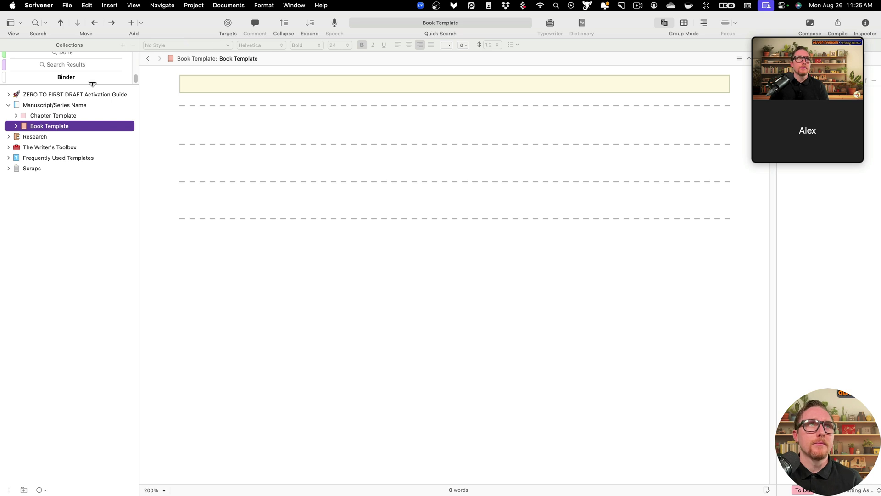
{"action": "right_click", "coordinate": [96, 127]}
{"action": "left_click", "coordinate": [138, 150]}
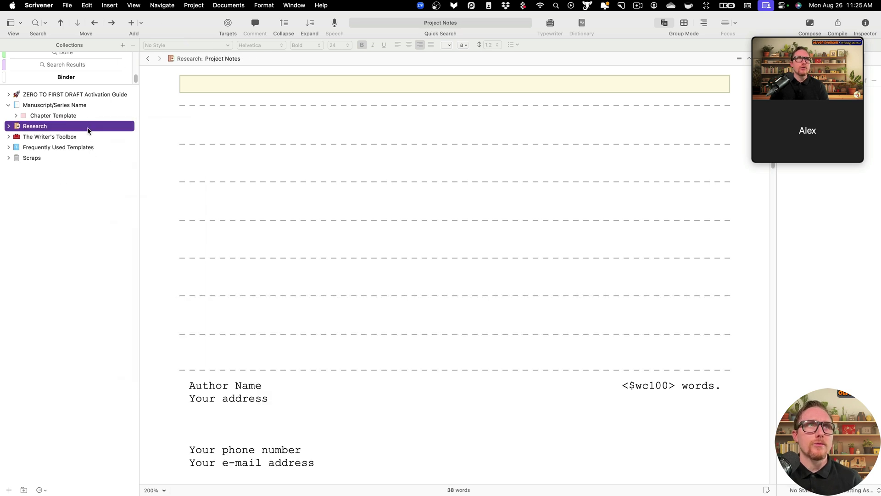
Step: Add a folder named Chapters to Manuscript/Series Name and place it above the Chapter Template
{"action": "left_click", "coordinate": [89, 117]}
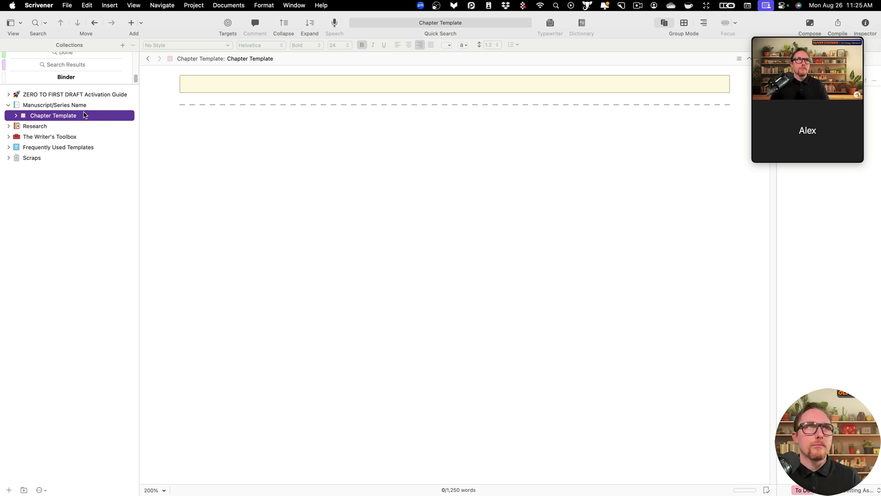
{"action": "left_click", "coordinate": [37, 116]}
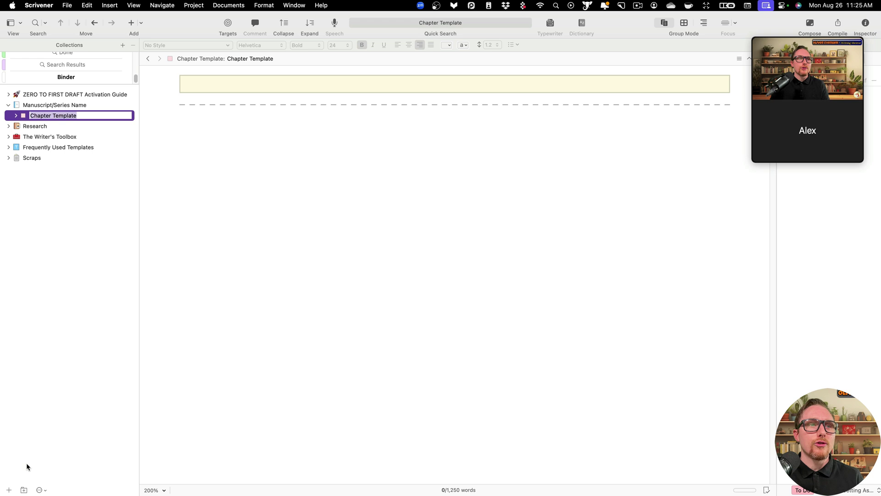
{"action": "left_click", "coordinate": [24, 490]}
{"action": "type", "text": "Chapt"}
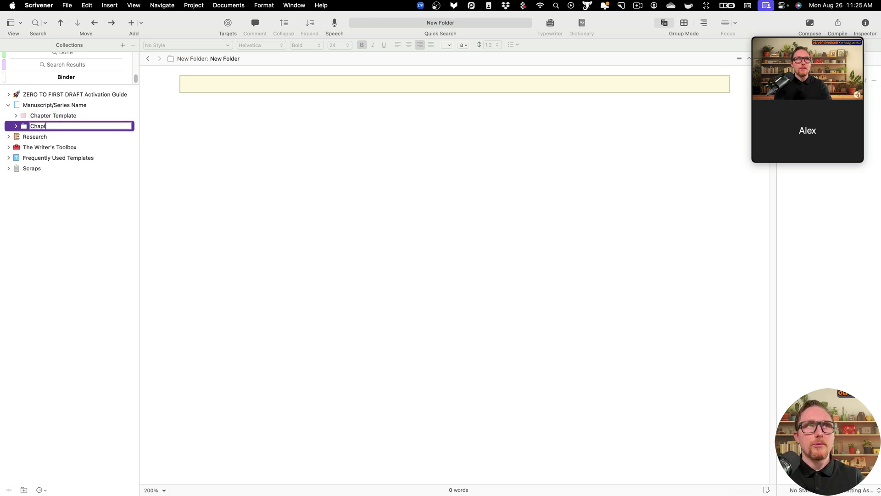
{"action": "type", "text": "ers"}
{"action": "key", "text": "Return"}
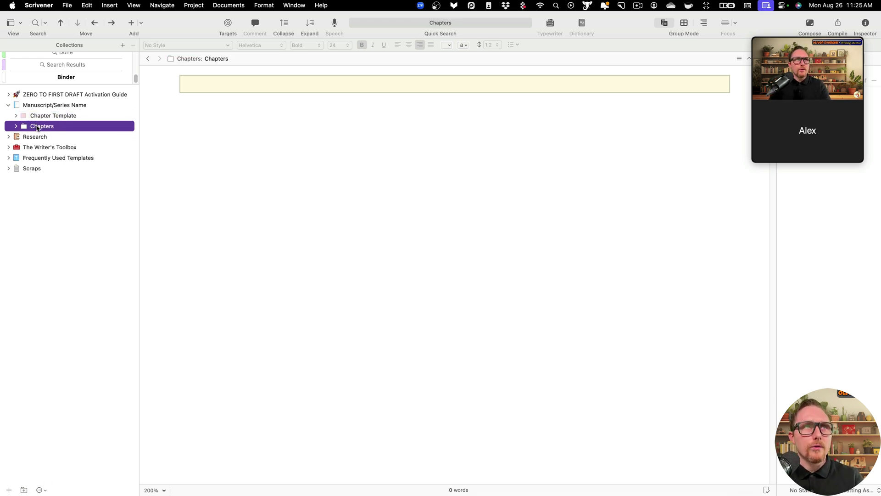
{"action": "left_click_drag", "start_coordinate": [37, 128], "coordinate": [19, 112]}
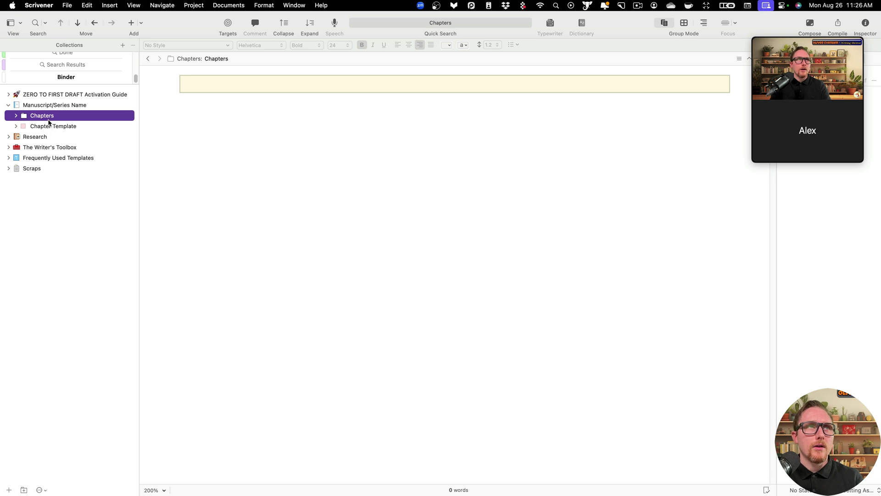
Step: Add a folder named Scenes below Chapters, and move the Chapter Template into the Chapters folder
{"action": "left_click", "coordinate": [23, 490]}
{"action": "type", "text": "SCen"}
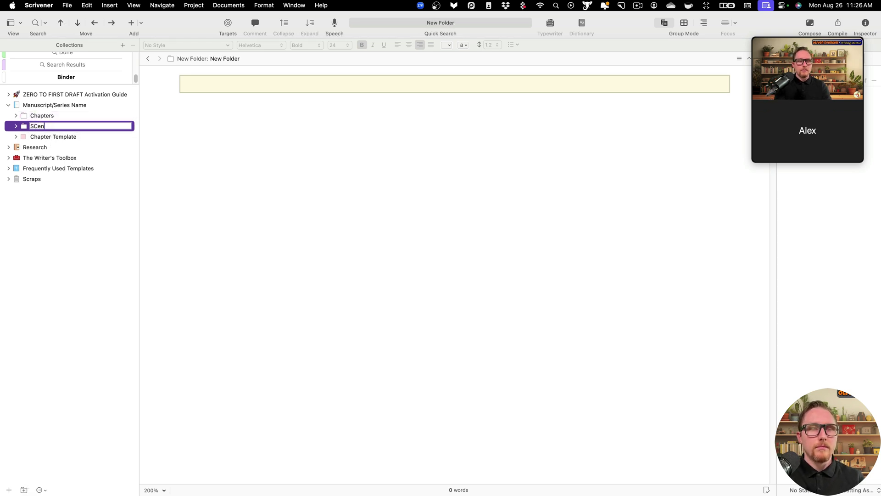
{"action": "type", "text": "nes"}
{"action": "key", "text": "Return"}
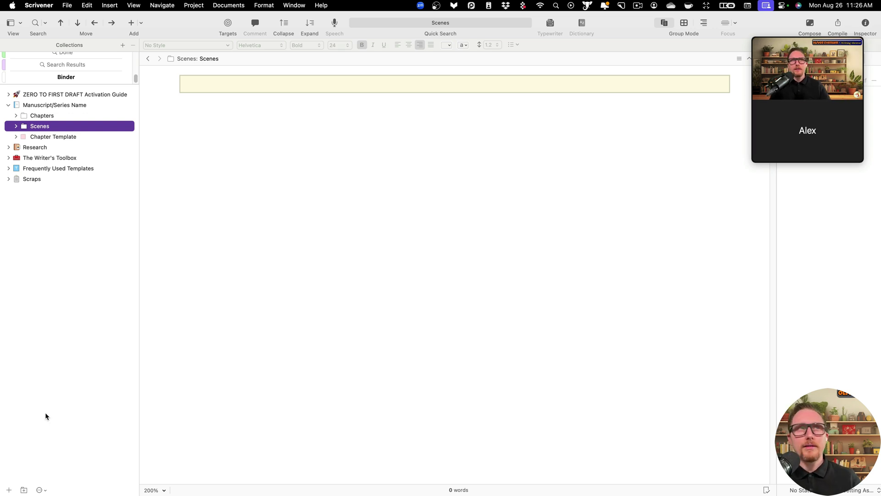
{"action": "left_click", "coordinate": [44, 118]}
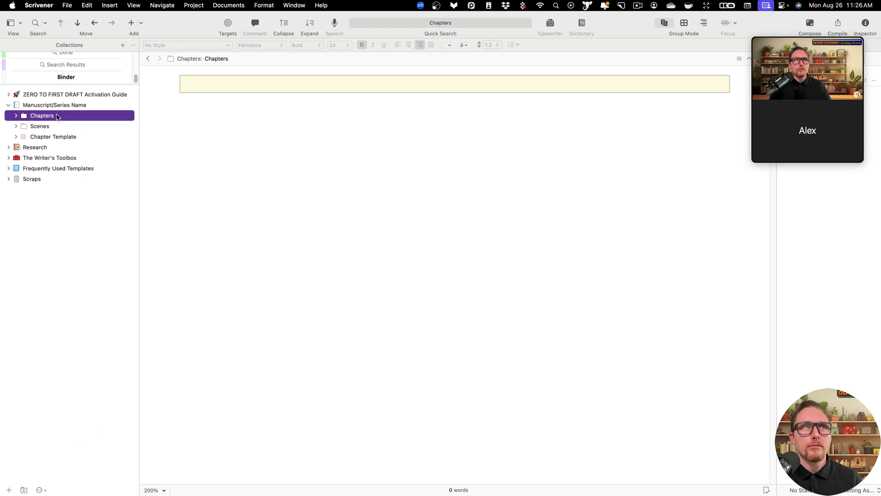
{"action": "left_click_drag", "start_coordinate": [68, 140], "coordinate": [89, 115]}
Step: Add a Scene (1250 words) document from the Chapter Template's scene template to the Scenes folder
{"action": "left_click", "coordinate": [45, 138]}
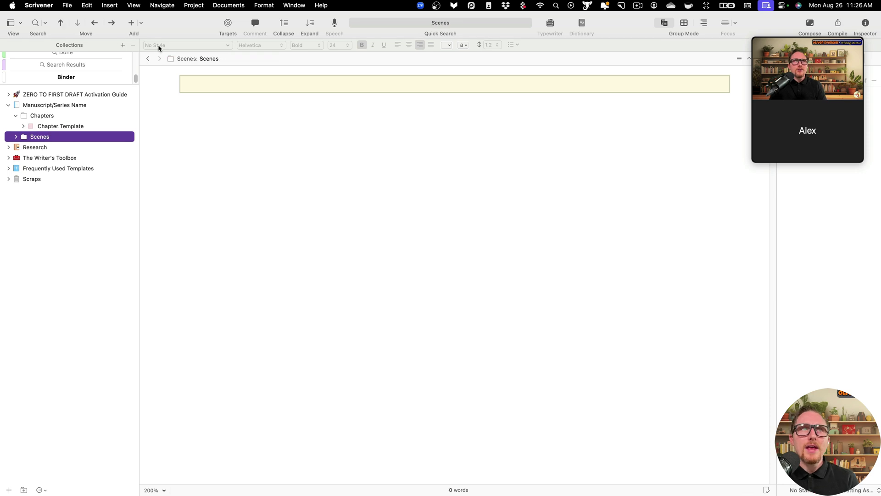
{"action": "left_click", "coordinate": [142, 24]}
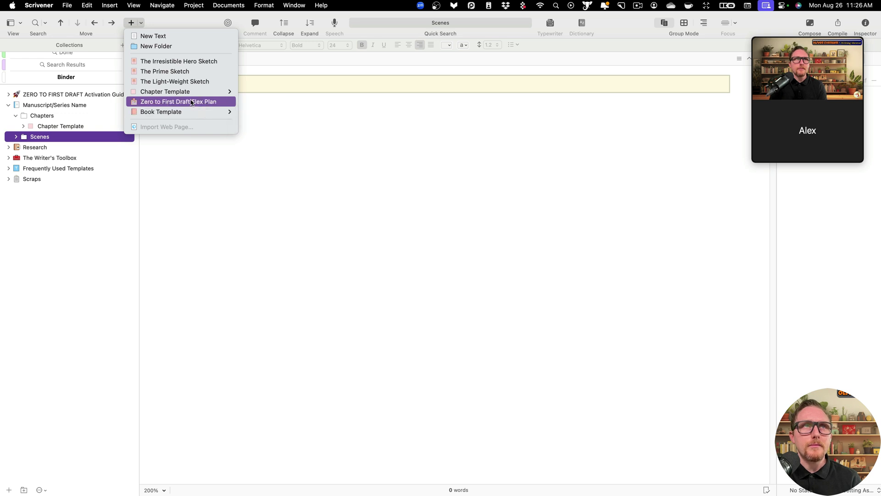
{"action": "mouse_move", "coordinate": [189, 93]}
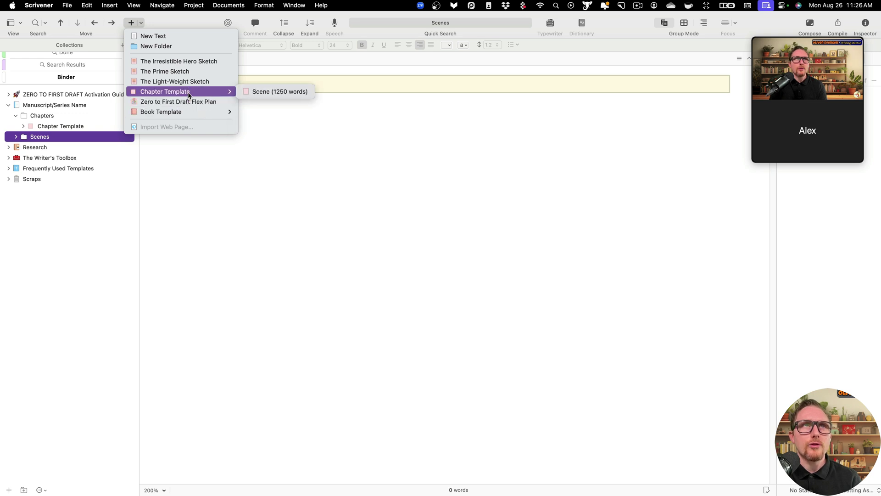
{"action": "left_click", "coordinate": [262, 92]}
{"action": "key", "text": "Return"}
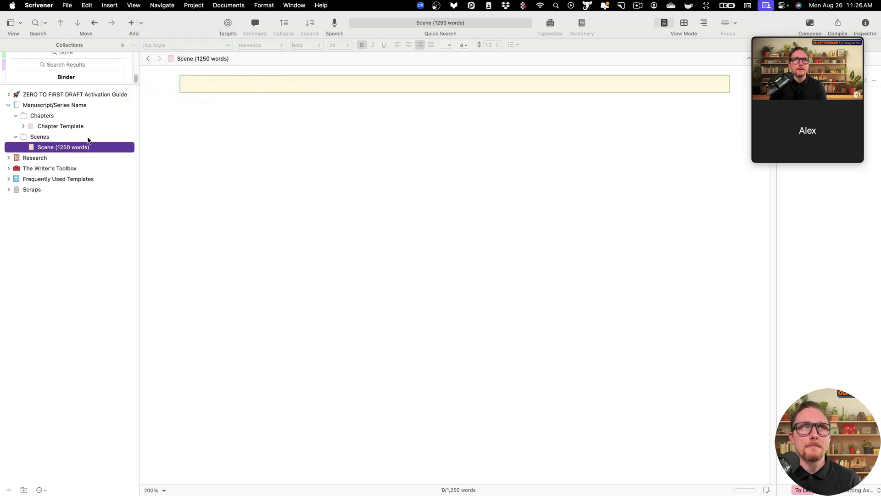
{"action": "left_click", "coordinate": [89, 139]}
{"action": "left_click", "coordinate": [97, 149]}
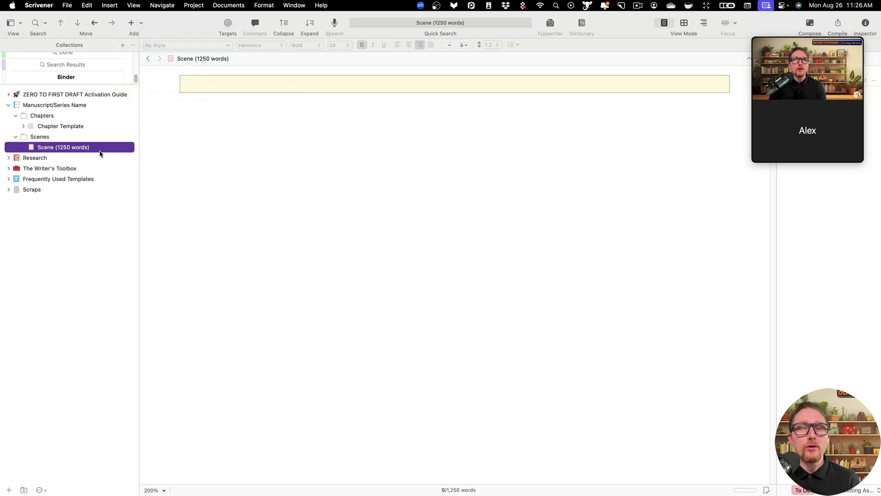
Step: Move Scene Templates from Key Templates in The Writer's Toolbox into Frequently Used Templates
{"action": "left_click", "coordinate": [8, 169]}
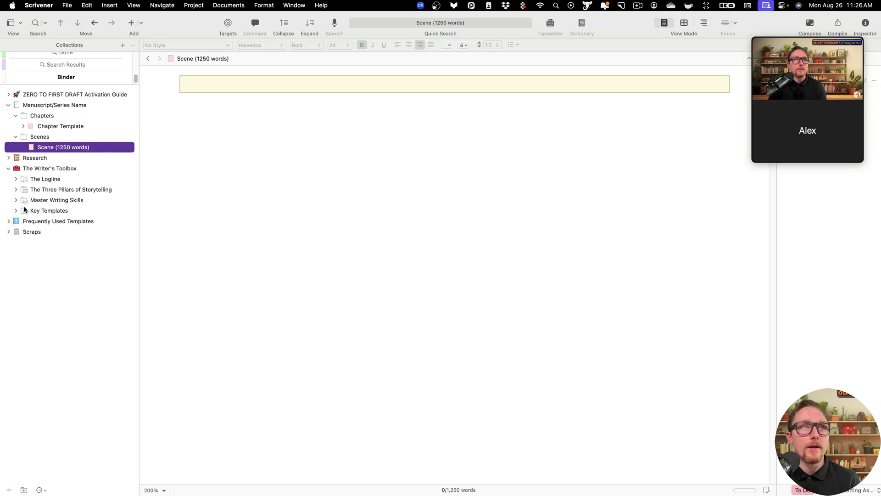
{"action": "left_click", "coordinate": [16, 210]}
{"action": "left_click", "coordinate": [59, 233]}
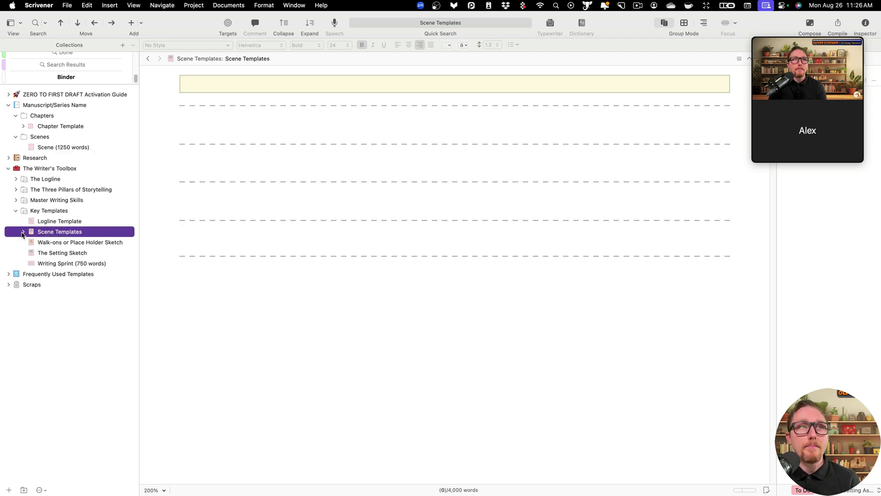
{"action": "key", "text": "Right"}
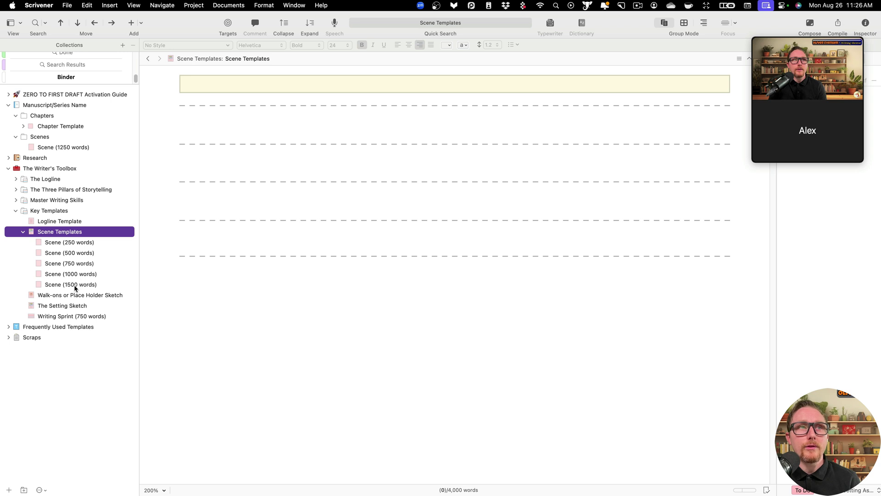
{"action": "left_click_drag", "start_coordinate": [66, 232], "coordinate": [85, 327]}
{"action": "left_click", "coordinate": [16, 211]}
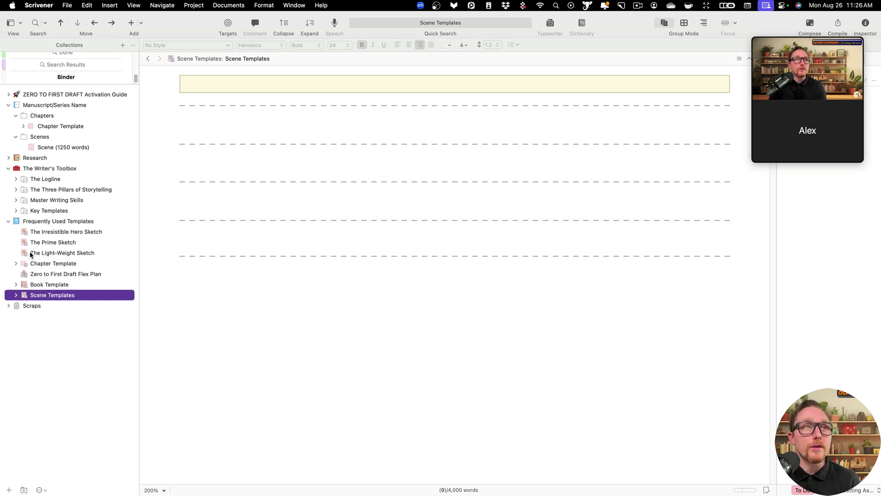
Step: Add a Scene (250 words) document from Scene Templates below Scene (1250 words) in the Scenes folder
{"action": "left_click", "coordinate": [44, 147]}
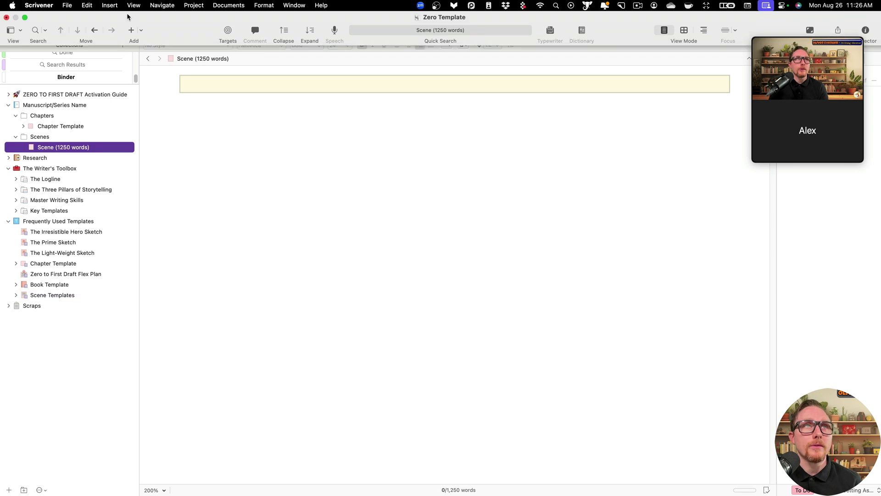
{"action": "left_click", "coordinate": [142, 33]}
{"action": "mouse_move", "coordinate": [183, 131]}
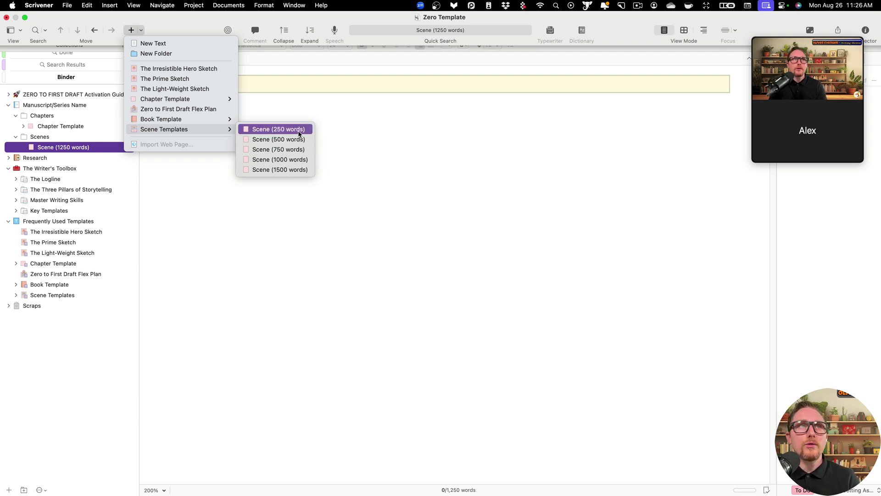
{"action": "key", "text": "Escape"}
Step: Examine the 1250-word and 250-word scene documents and the Chapter Template in the manuscript, including their titles
{"action": "left_click", "coordinate": [82, 148]}
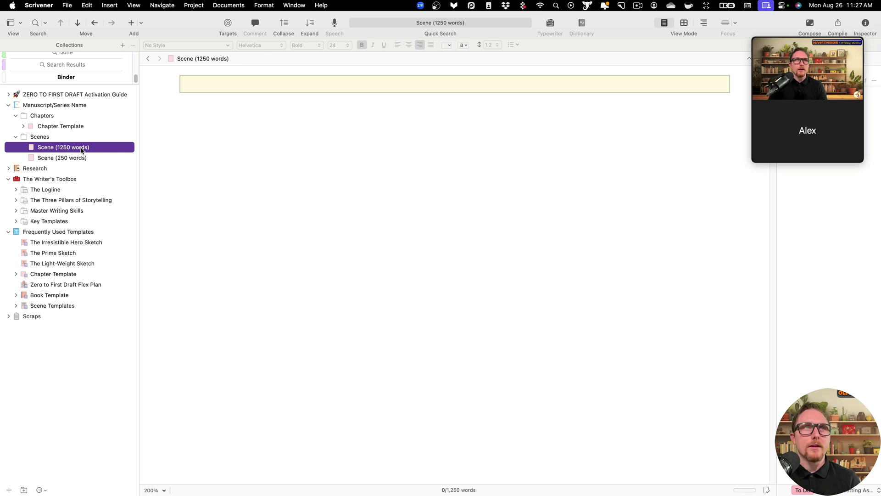
{"action": "left_click", "coordinate": [87, 159]}
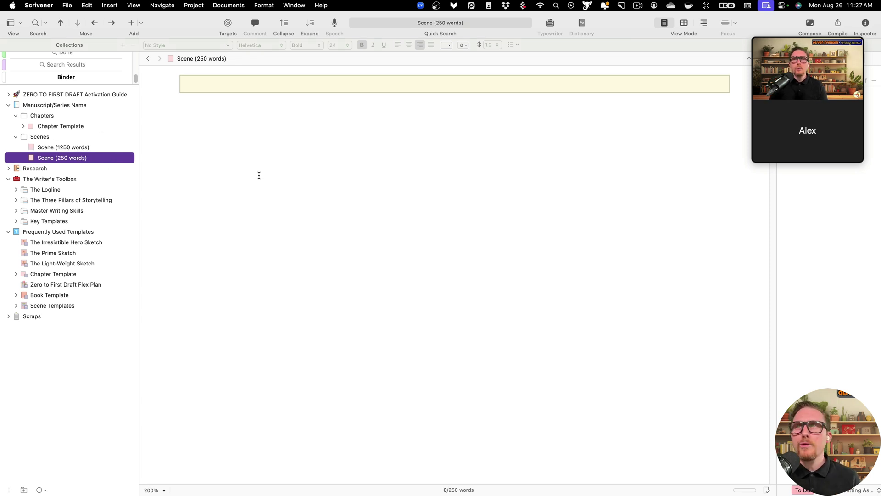
{"action": "left_click", "coordinate": [289, 173]}
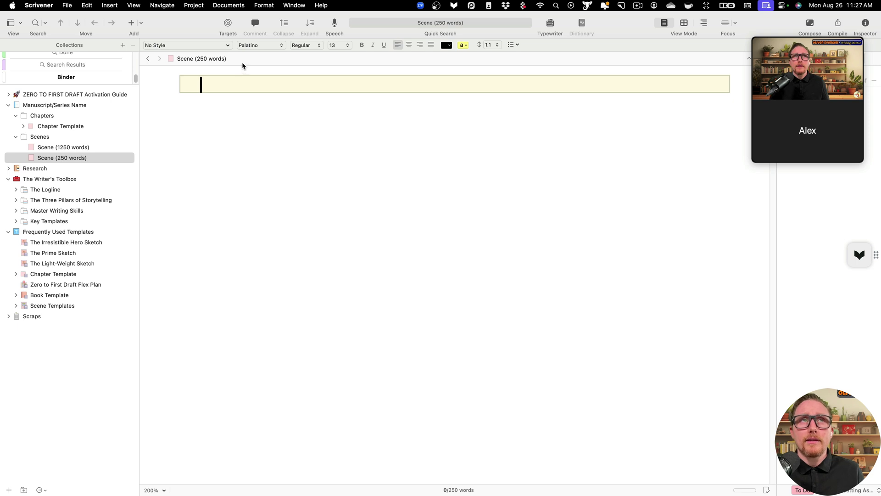
{"action": "left_click", "coordinate": [202, 58]}
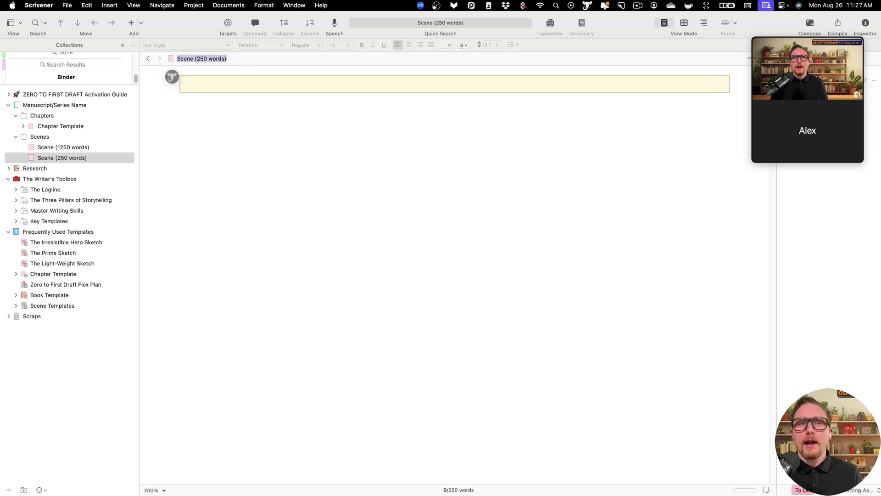
{"action": "double_click", "coordinate": [90, 147]}
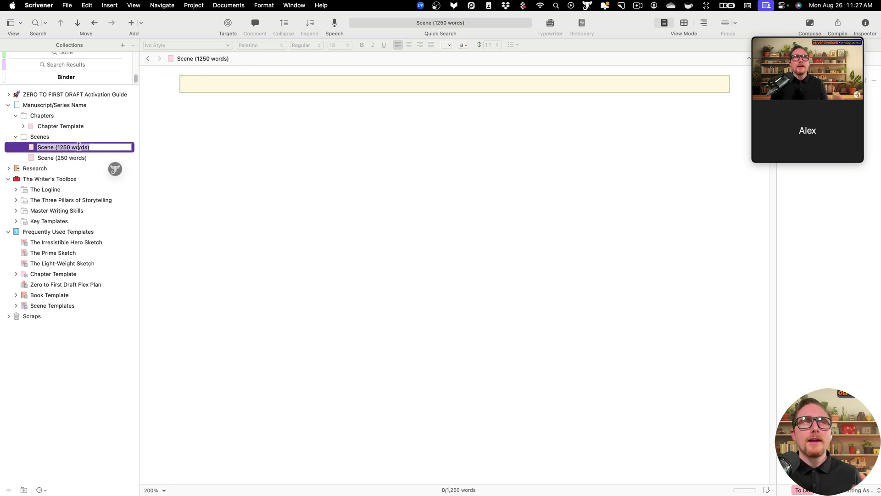
{"action": "left_click", "coordinate": [58, 158]}
{"action": "left_click", "coordinate": [80, 147]}
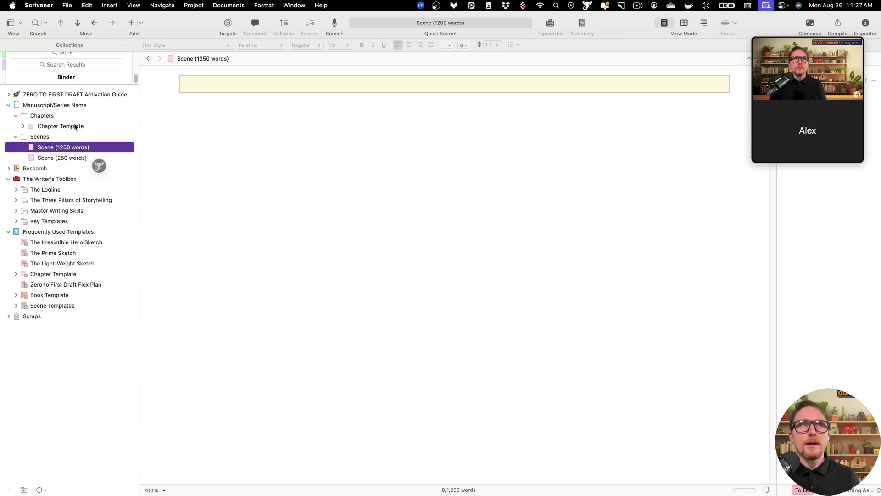
{"action": "double_click", "coordinate": [76, 127]}
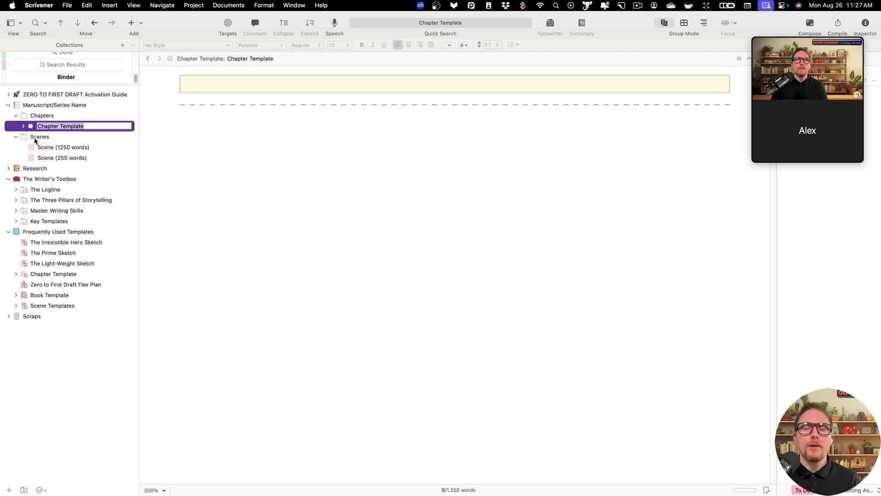
Step: Switch to the Starter Novel project and look through the trilogy's books, including the acts of Venus, Luna, and Mars
{"action": "key", "text": "ctrl+Right"}
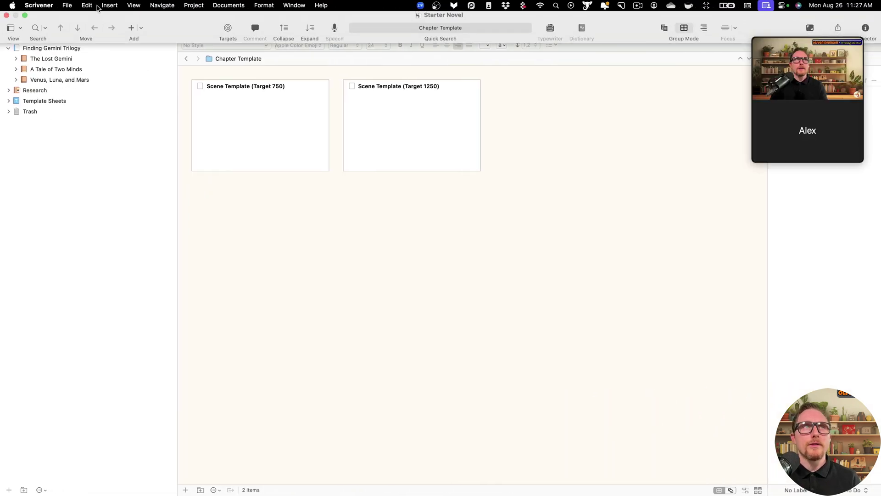
{"action": "left_click", "coordinate": [56, 69]}
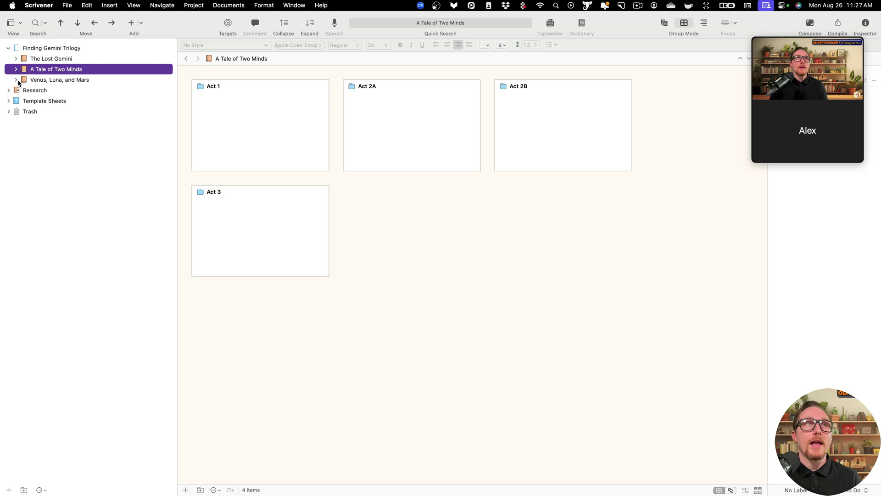
{"action": "left_click", "coordinate": [17, 79]}
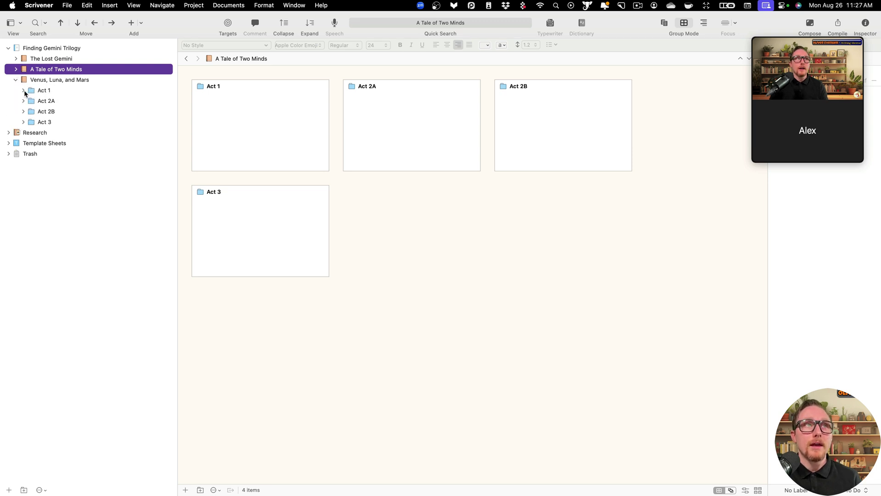
{"action": "left_click", "coordinate": [24, 89]}
{"action": "left_click", "coordinate": [15, 80]}
Step: Add a folder named Scene to Finding Gemini Trilogy, below the three books
{"action": "left_click", "coordinate": [45, 48]}
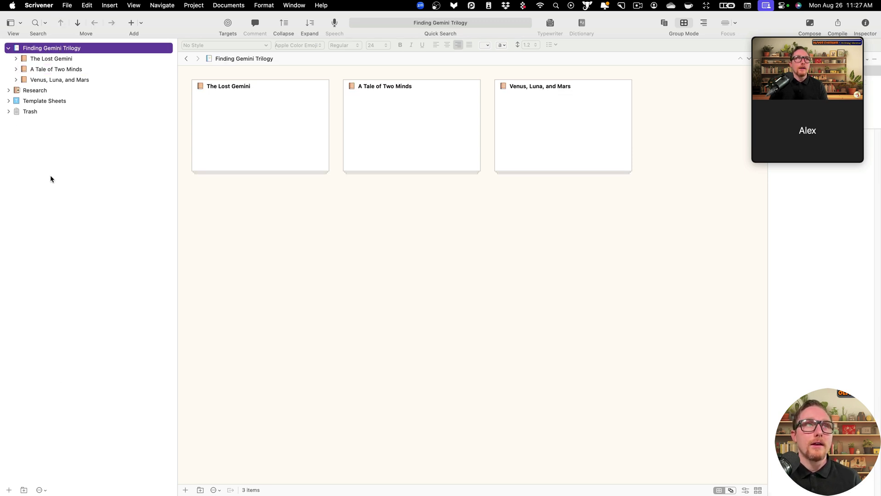
{"action": "left_click", "coordinate": [25, 489]}
{"action": "type", "text": "sc"}
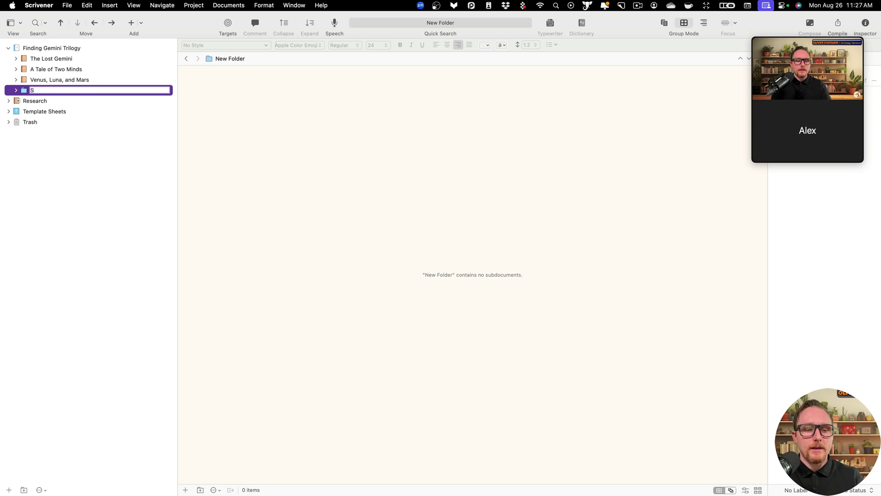
{"action": "key", "text": "BackSpace"}
{"action": "key", "text": "BackSpace"}
{"action": "type", "text": "Scene"}
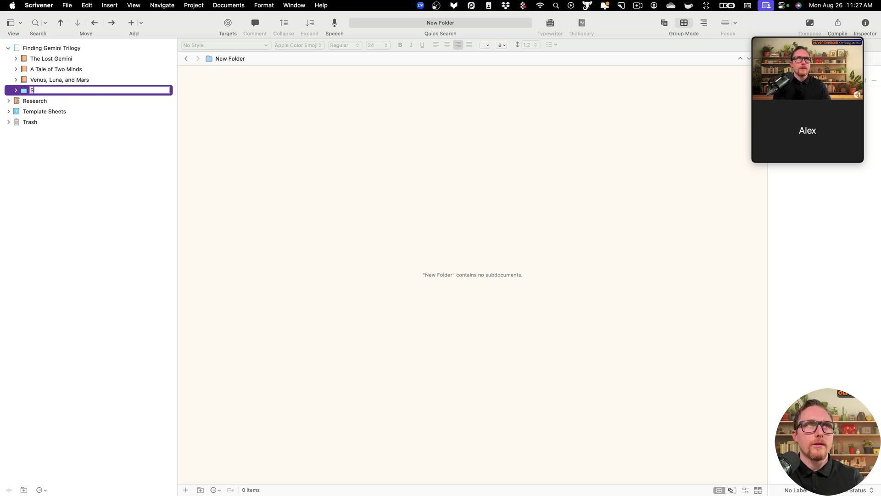
{"action": "key", "text": "Return"}
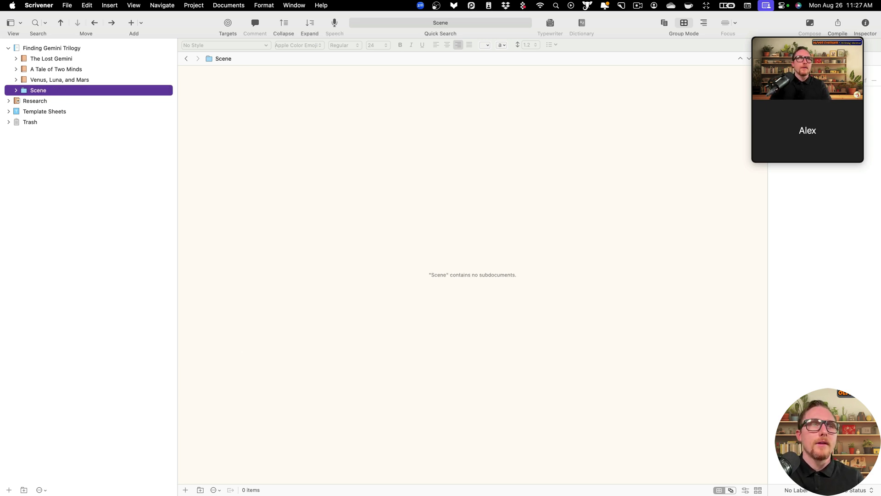
Step: Add a text document named Scene (250) to the Scene folder, with a document target of 250 words
{"action": "left_click", "coordinate": [8, 490]}
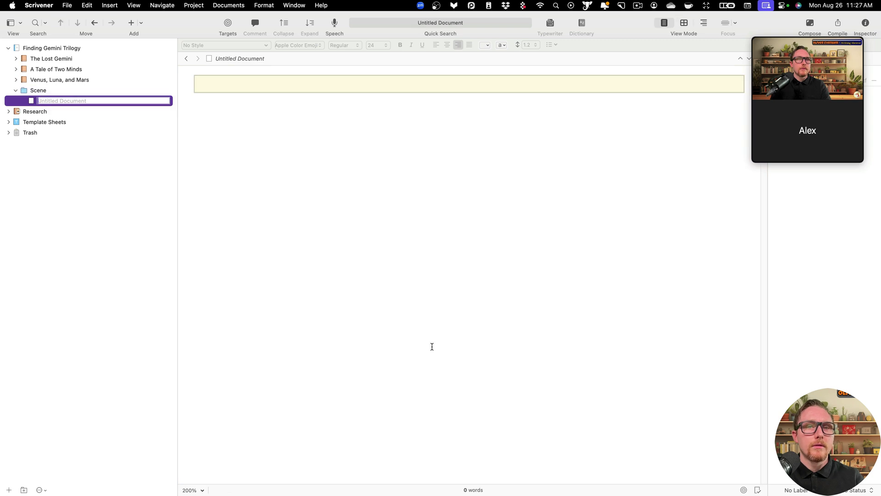
{"action": "left_click", "coordinate": [743, 489]}
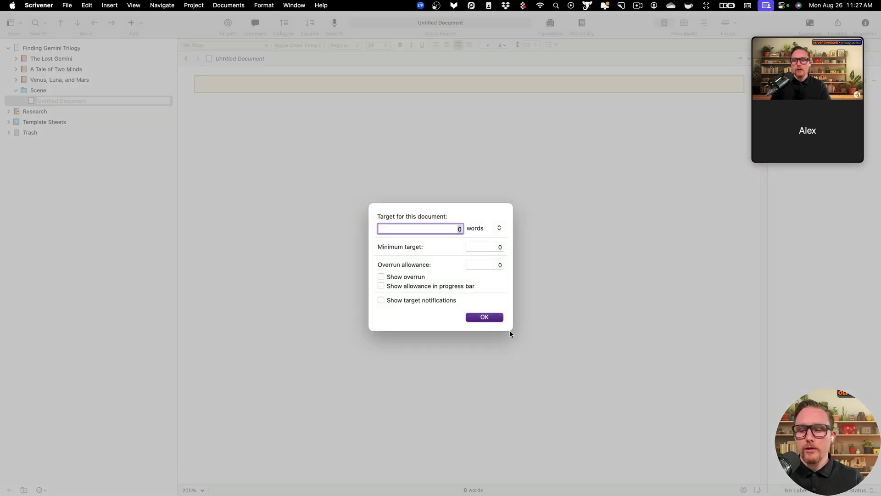
{"action": "type", "text": "250"}
{"action": "key", "text": "Return"}
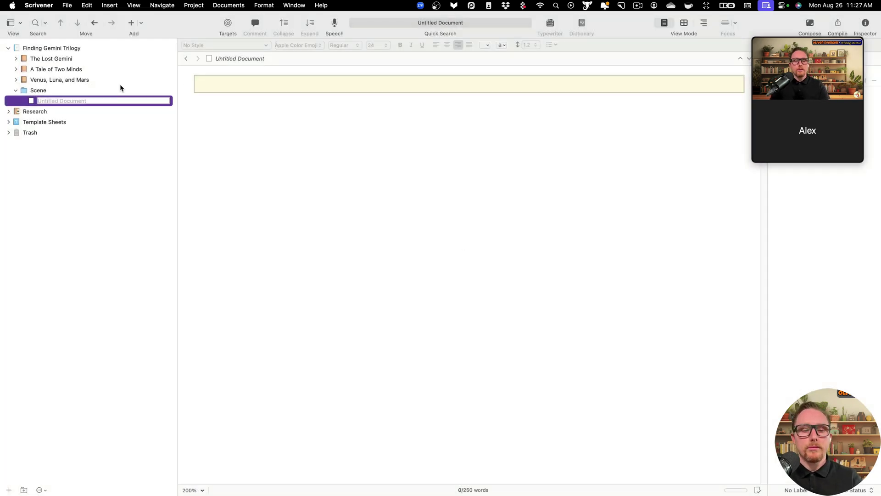
{"action": "type", "text": "Scene (25)"}
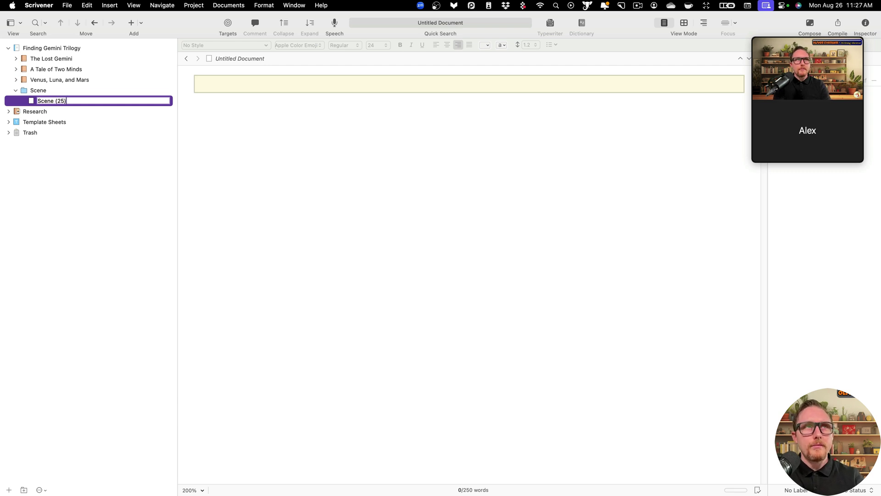
{"action": "key", "text": "BackSpace"}
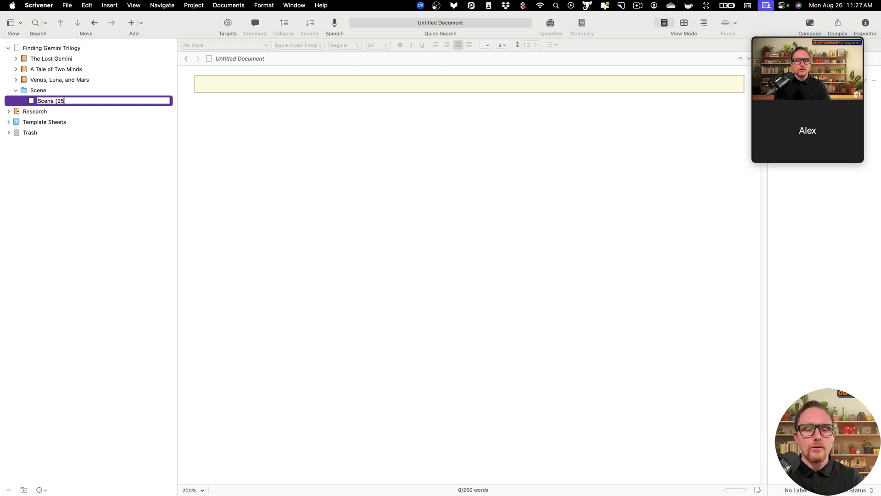
{"action": "type", "text": "0)"}
{"action": "key", "text": "Return"}
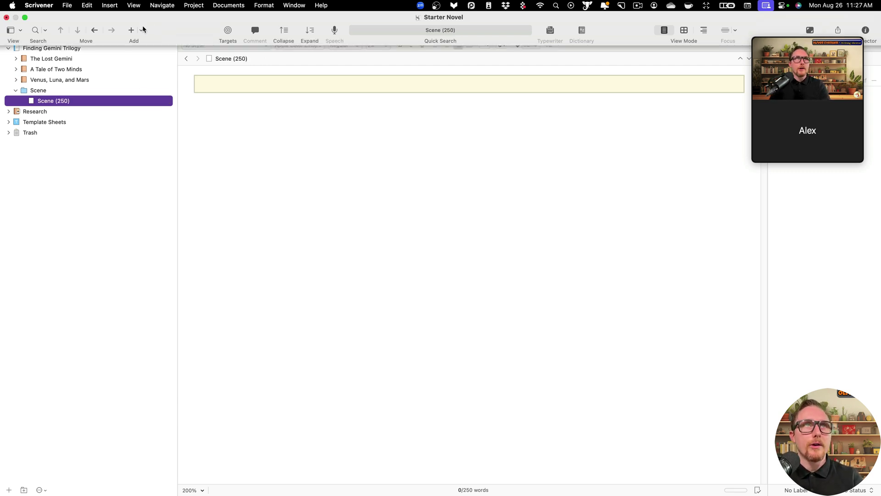
Step: Add a Scene Template (Target 750) document from the Chapter Template below Scene (250)
{"action": "left_click", "coordinate": [131, 29]}
{"action": "mouse_move", "coordinate": [212, 99]}
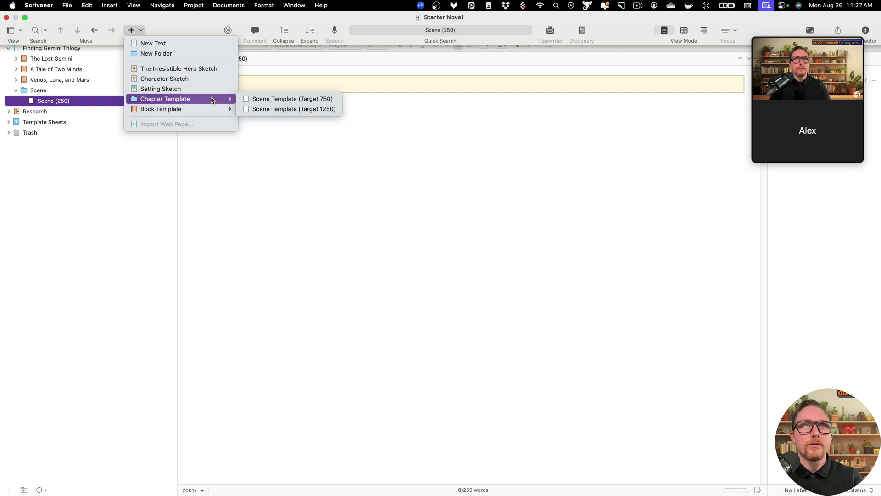
{"action": "left_click", "coordinate": [293, 99]}
{"action": "left_click", "coordinate": [131, 128]}
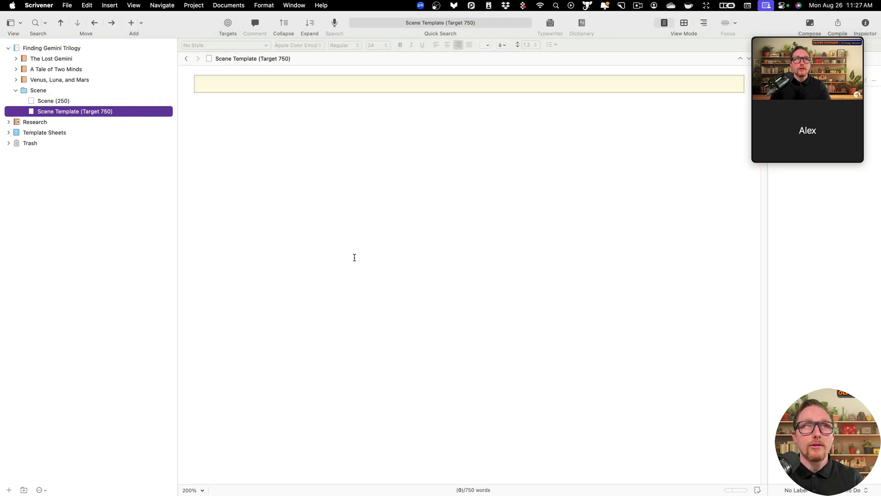
Step: Set the new scene's document target to 300 words, rename it Scene Template (Target 300), and collapse the Scene folder
{"action": "left_click", "coordinate": [727, 490]}
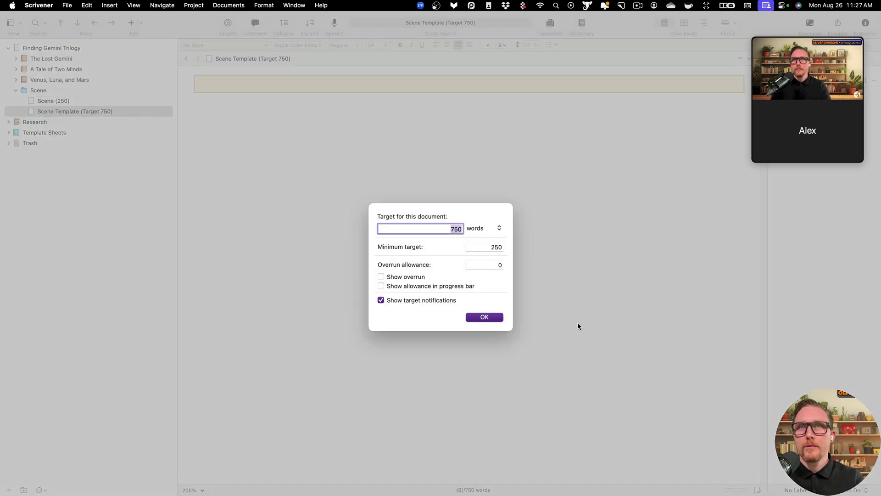
{"action": "key", "text": "BackSpace"}
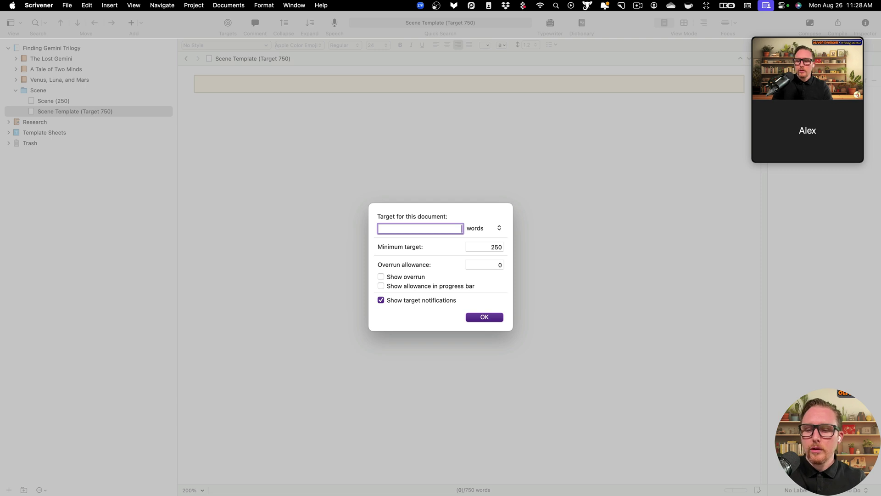
{"action": "type", "text": "300"}
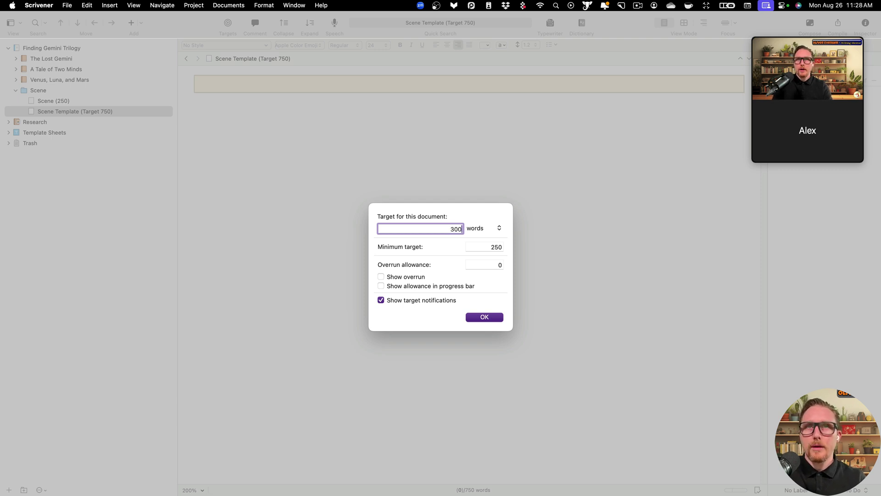
{"action": "key", "text": "Return"}
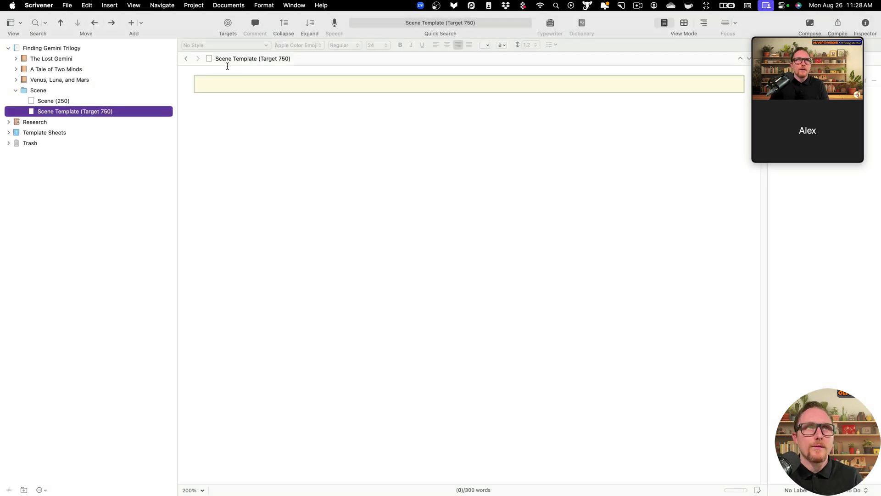
{"action": "left_click", "coordinate": [105, 112]}
{"action": "double_click", "coordinate": [106, 111]}
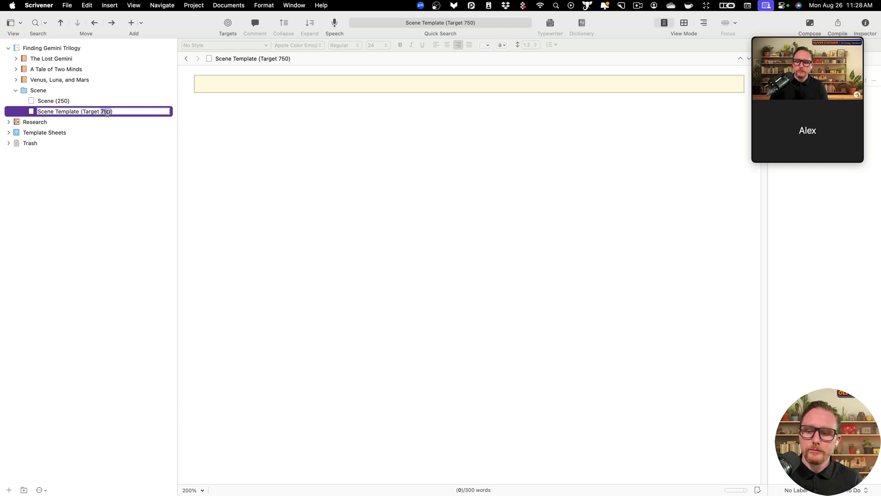
{"action": "type", "text": "300"}
{"action": "key", "text": "Return"}
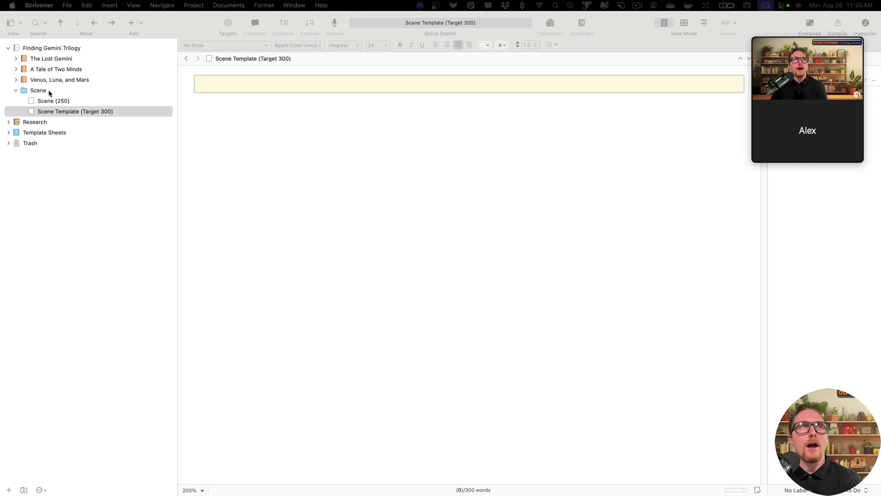
{"action": "left_click", "coordinate": [16, 90]}
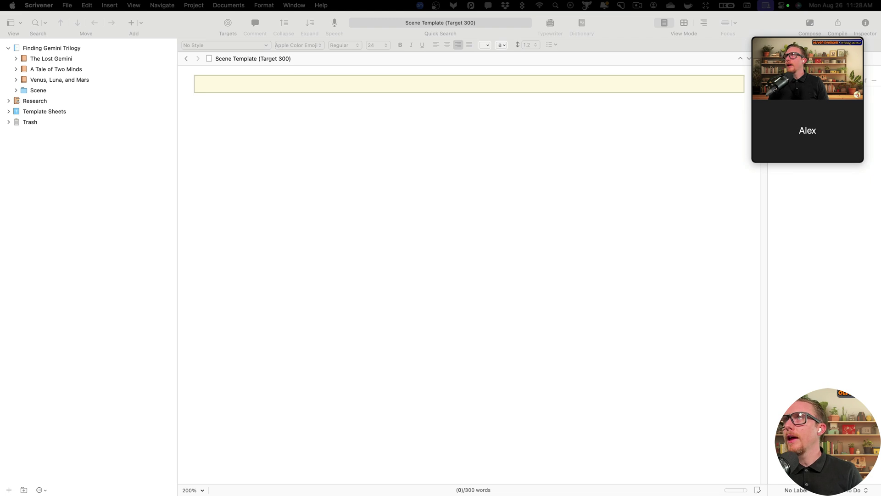
Step: Switch to Zoom Workplace to share Desktop 3 with the webinar, and advance the Keynote presentation to the Tool #2: The Outliner slide
{"action": "key", "text": "ctrl+Left"}
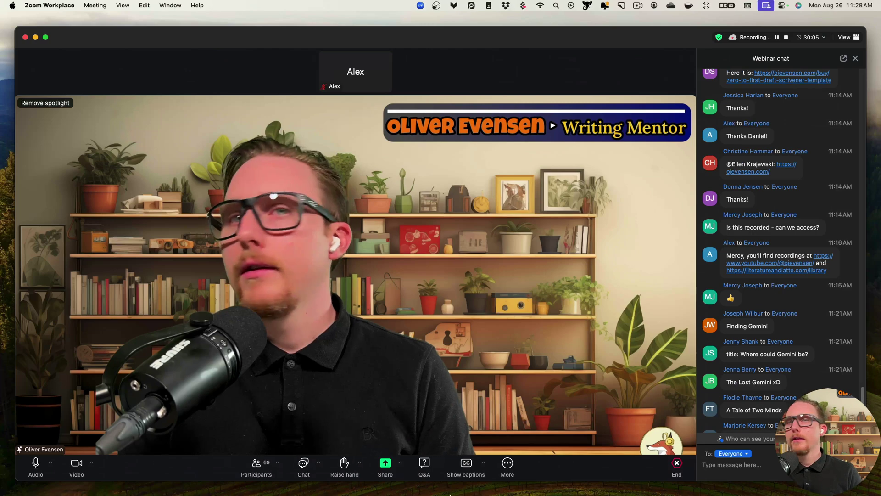
{"action": "left_click", "coordinate": [385, 464]}
{"action": "left_click", "coordinate": [490, 209]}
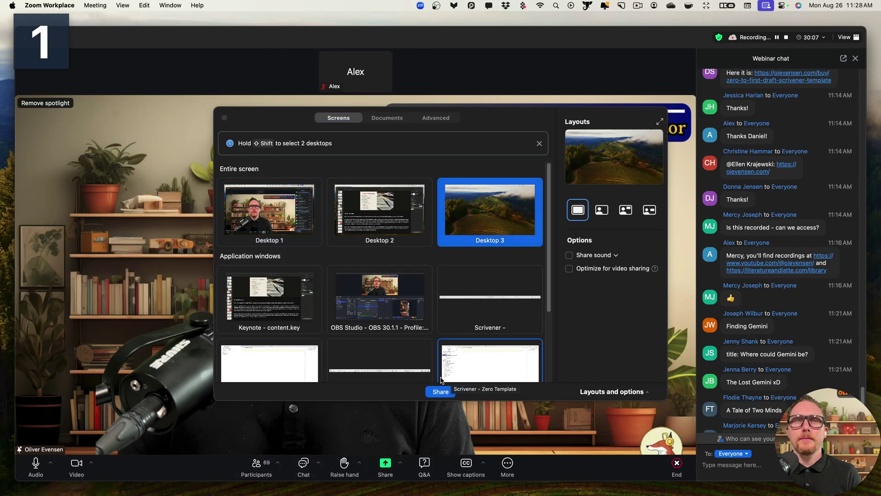
{"action": "left_click", "coordinate": [440, 391]}
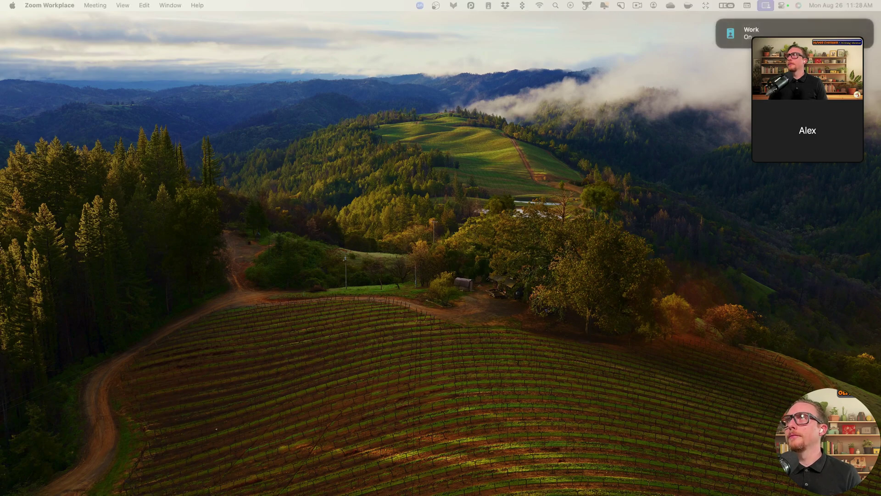
{"action": "key", "text": "ctrl+Right"}
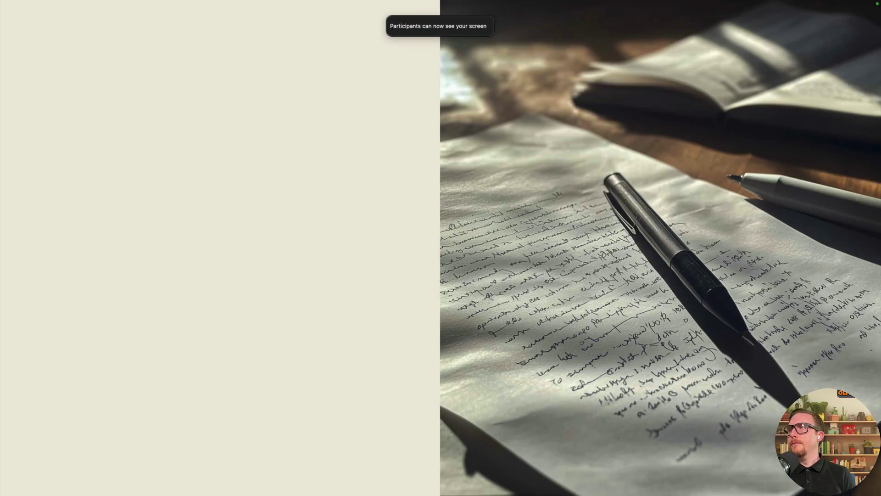
{"action": "key", "text": "Right"}
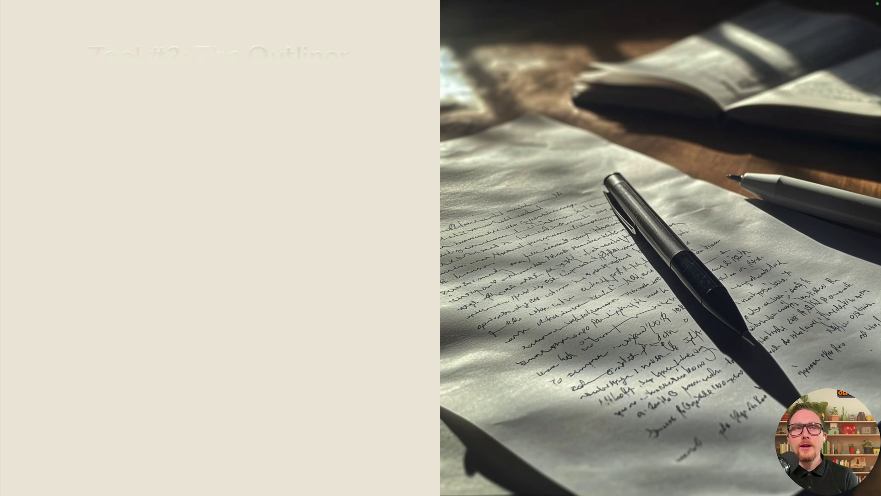
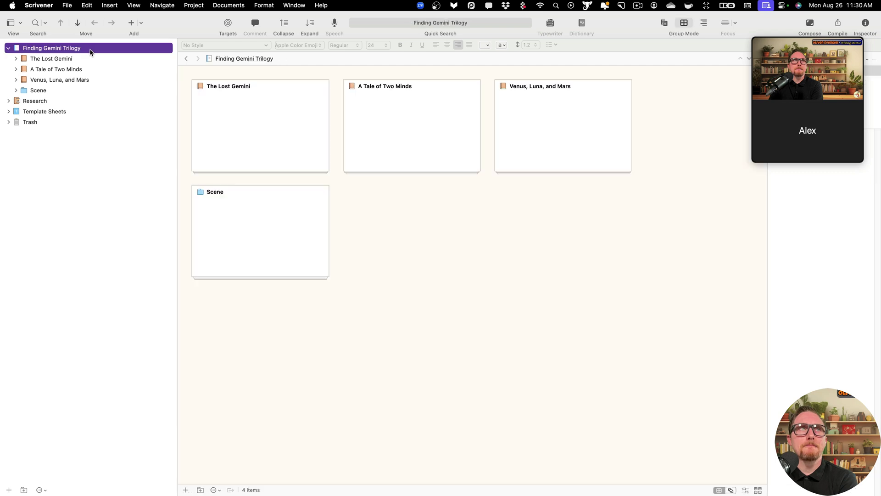
Step: Show Finding Gemini Trilogy in the outliner with centered content, hiding the binder and the inspector
{"action": "left_click", "coordinate": [134, 5]}
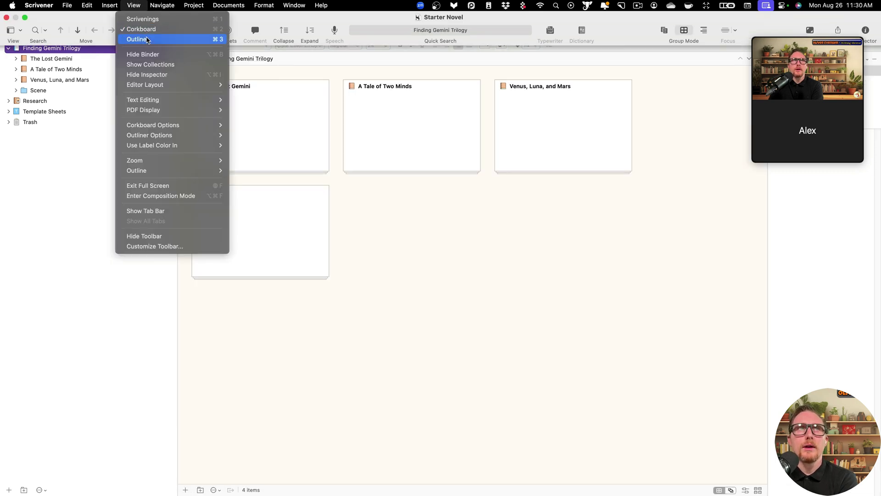
{"action": "left_click", "coordinate": [217, 40]}
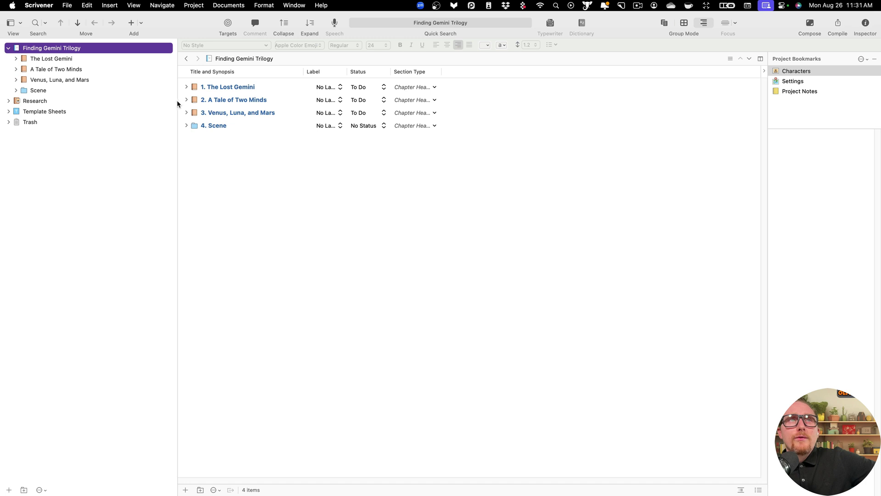
{"action": "left_click_drag", "start_coordinate": [177, 104], "coordinate": [115, 104]}
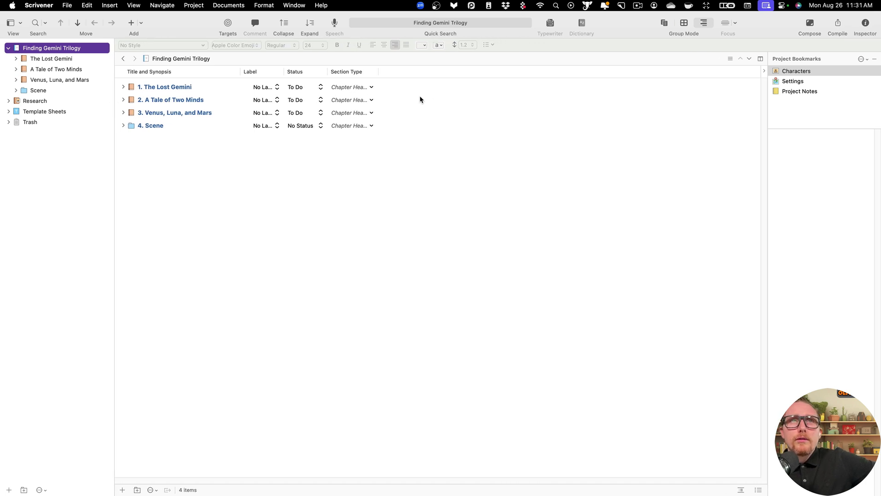
{"action": "left_click", "coordinate": [21, 22]}
{"action": "left_click", "coordinate": [28, 39]}
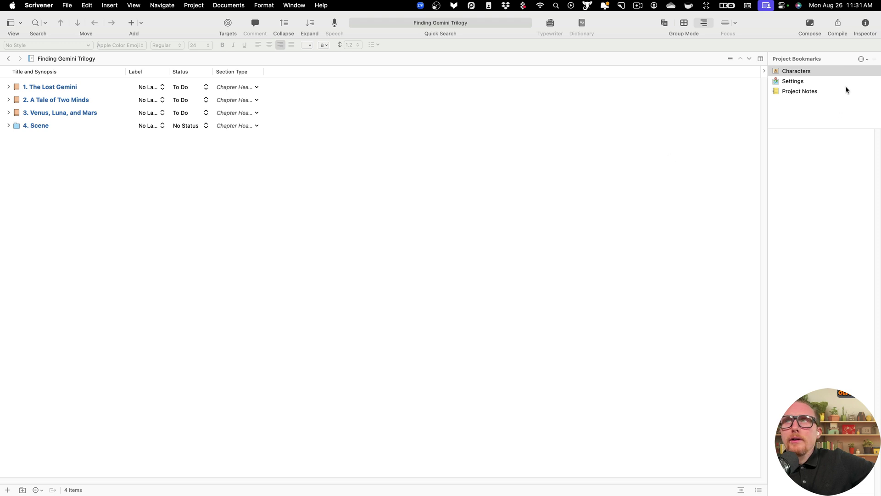
{"action": "left_click", "coordinate": [865, 22]}
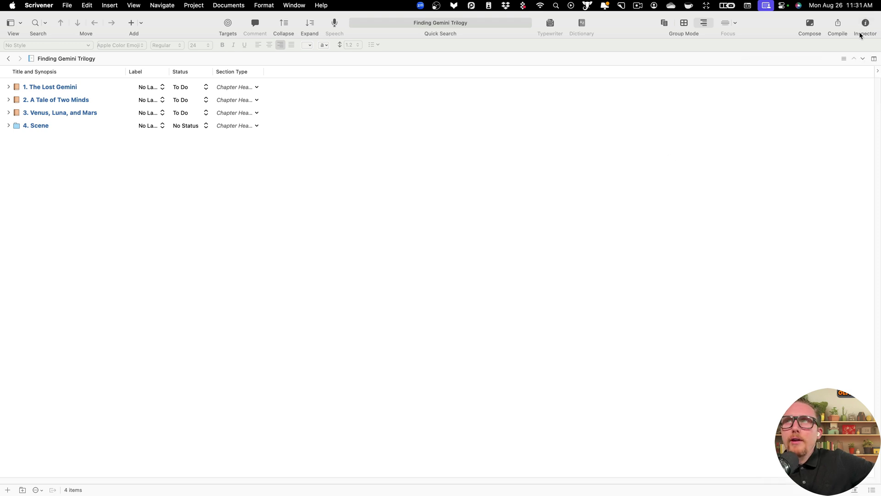
{"action": "left_click", "coordinate": [855, 490]}
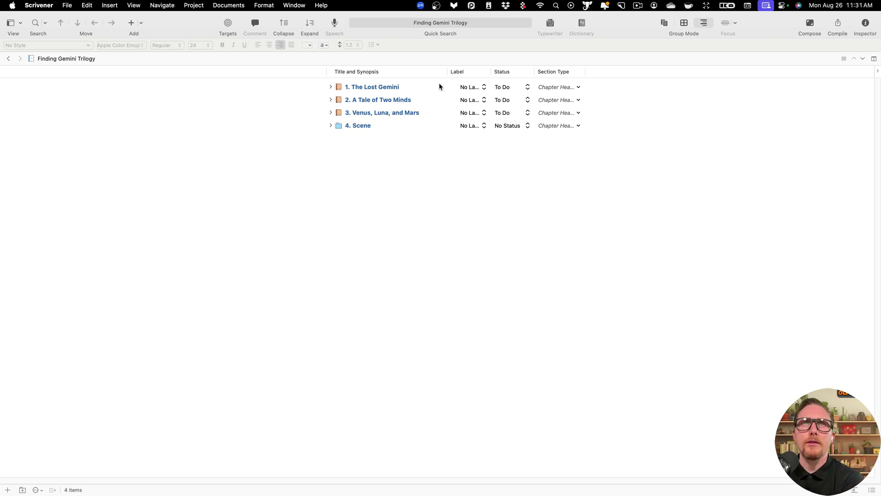
Step: Remove the synopsis from the outliner's title column and adjust the column widths so labels and section types fit in full
{"action": "left_click_drag", "start_coordinate": [444, 72], "coordinate": [439, 70]}
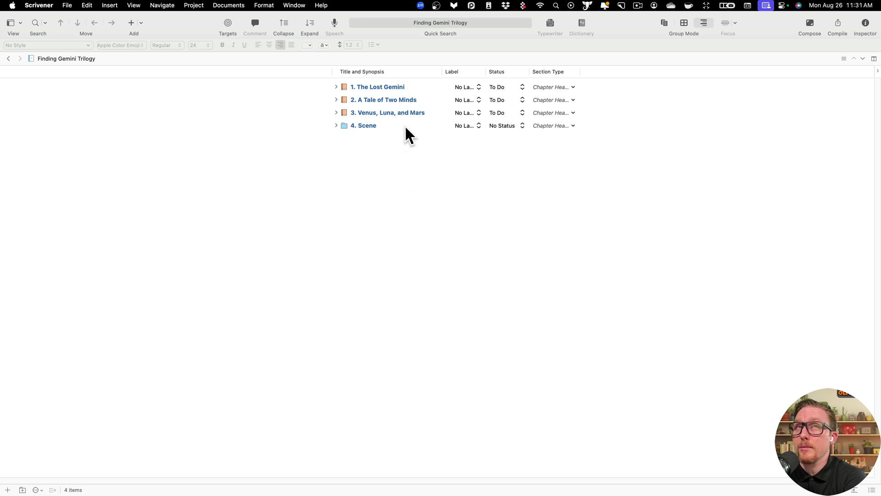
{"action": "left_click", "coordinate": [876, 71]}
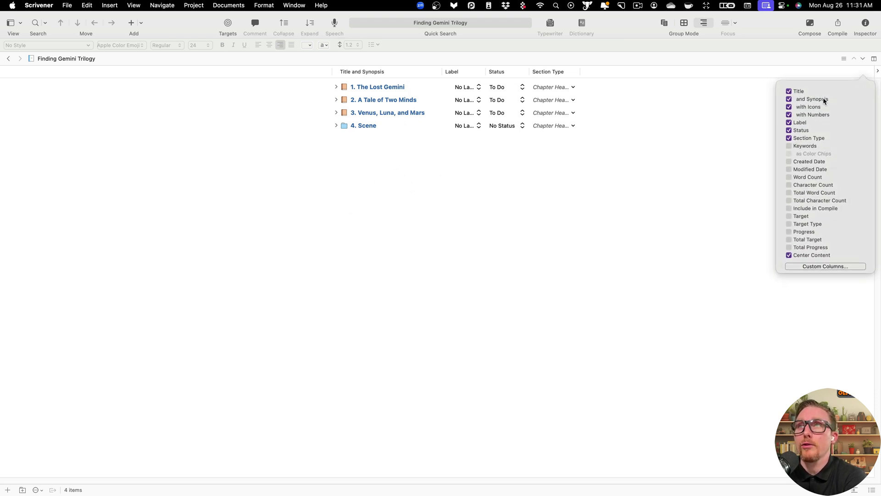
{"action": "left_click", "coordinate": [790, 100]}
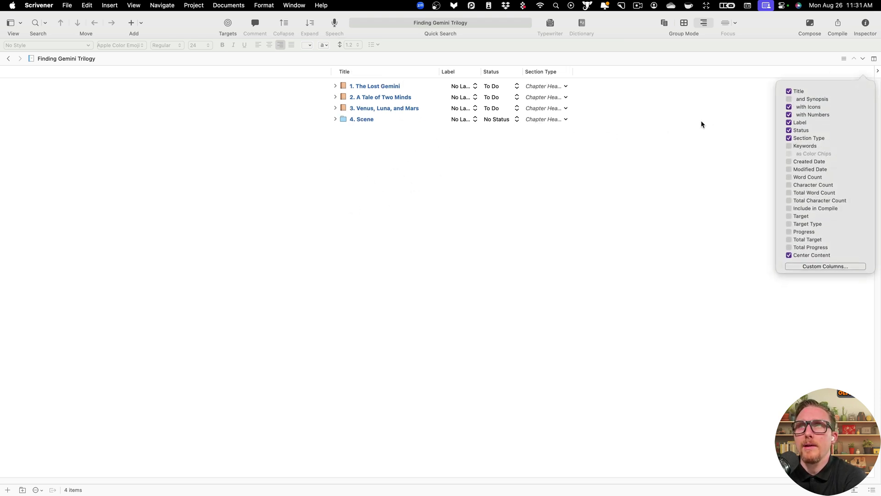
{"action": "left_click", "coordinate": [598, 137]}
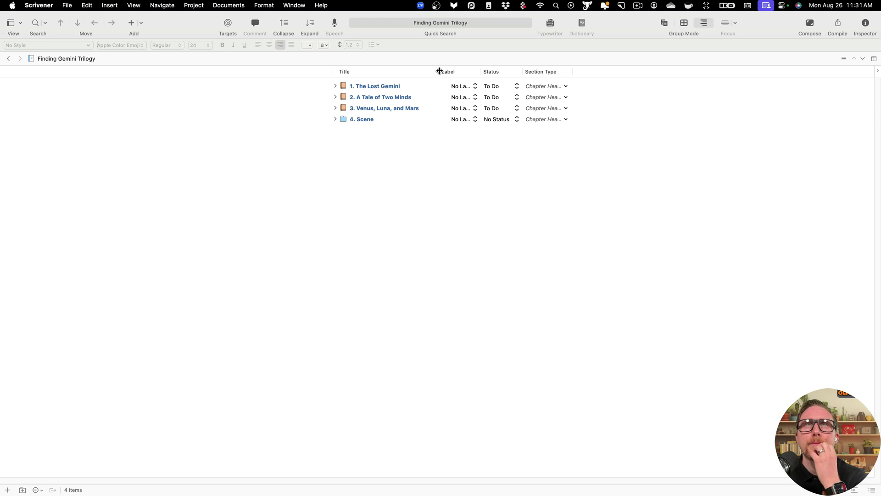
{"action": "left_click_drag", "start_coordinate": [439, 72], "coordinate": [594, 75]}
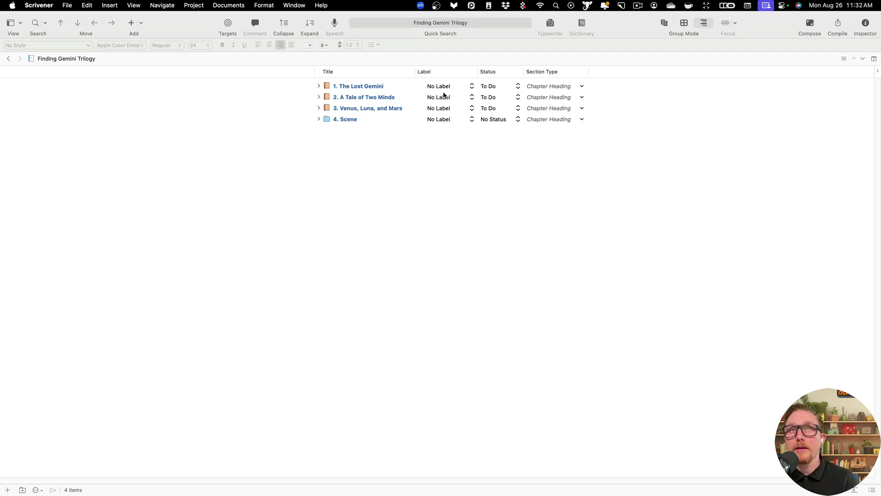
Step: Set the section type of The Lost Gemini, A Tale of Two Minds, and Venus, Luna, and Mars to Part Heading
{"action": "left_click", "coordinate": [562, 88]}
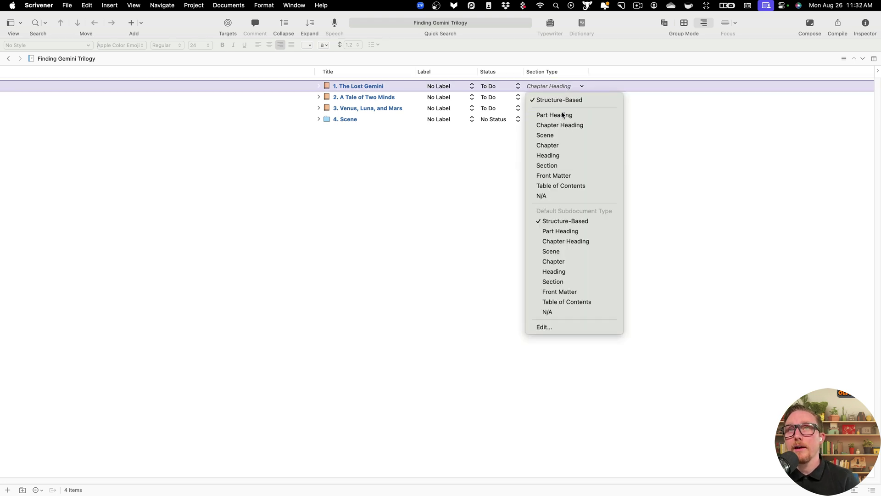
{"action": "left_click", "coordinate": [562, 114]}
{"action": "left_click", "coordinate": [553, 97]}
{"action": "left_click", "coordinate": [565, 123]}
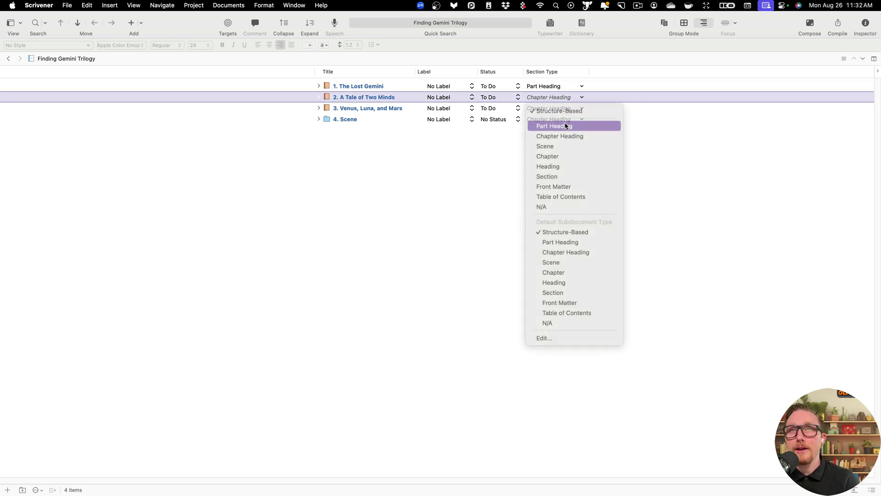
{"action": "left_click", "coordinate": [528, 108]}
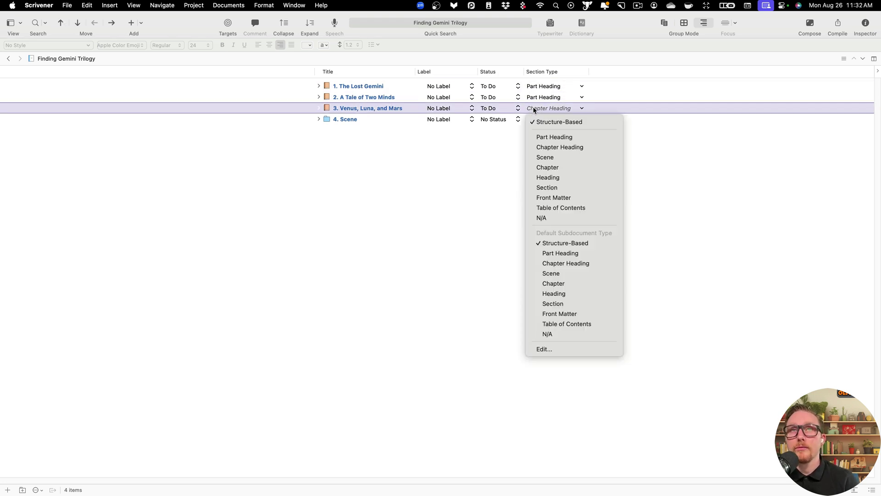
{"action": "left_click", "coordinate": [579, 138]}
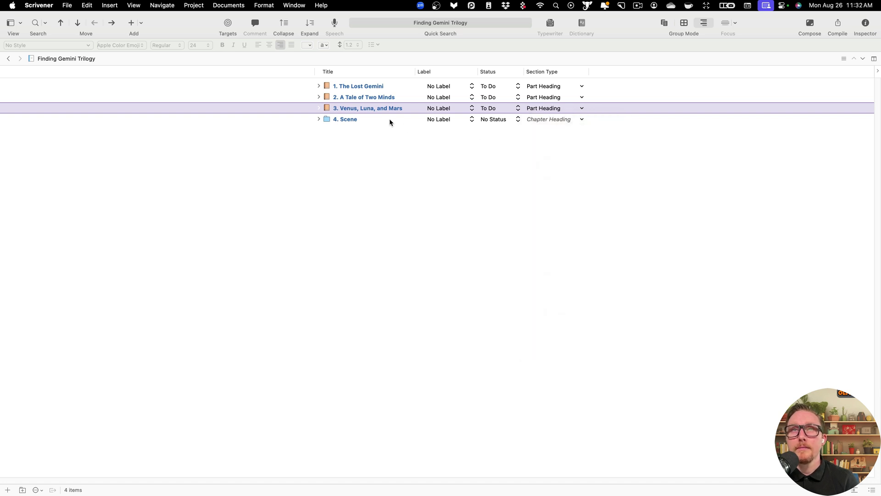
Step: Move the Scene folder to the Trash
{"action": "left_click", "coordinate": [392, 120]}
{"action": "right_click", "coordinate": [363, 121]}
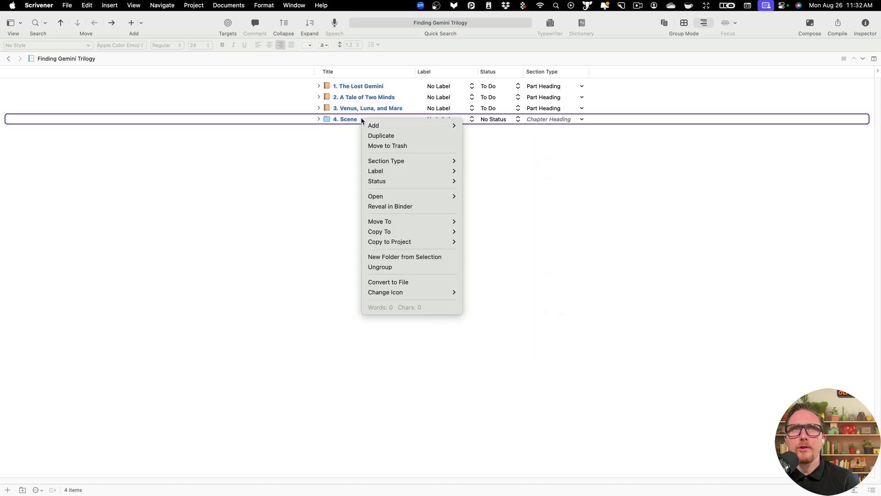
{"action": "left_click", "coordinate": [419, 146]}
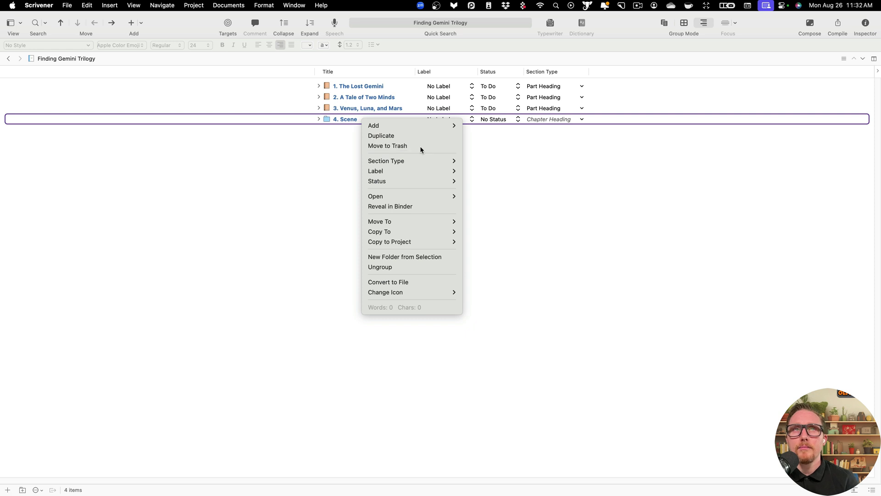
Step: Expand all three books in the outline to list their acts, and show the binder again
{"action": "left_click", "coordinate": [319, 86]}
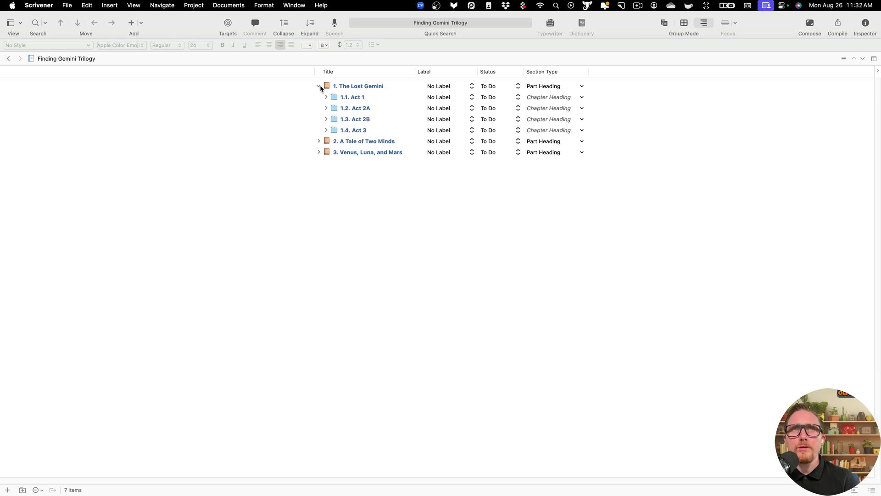
{"action": "left_click", "coordinate": [319, 141]}
{"action": "left_click", "coordinate": [318, 196]}
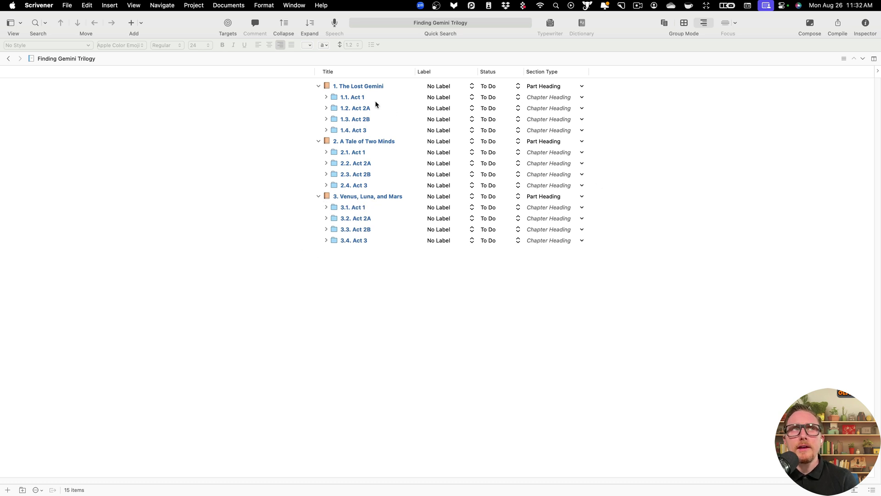
{"action": "left_click", "coordinate": [10, 23]}
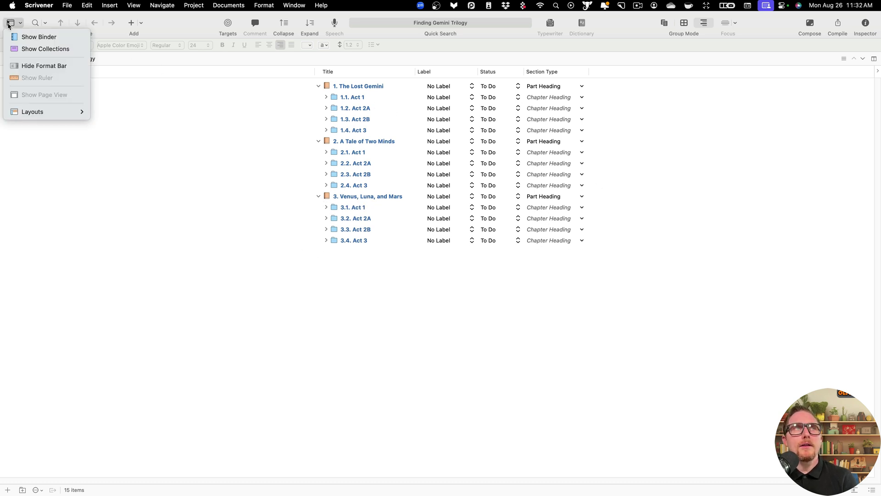
{"action": "left_click", "coordinate": [22, 38]}
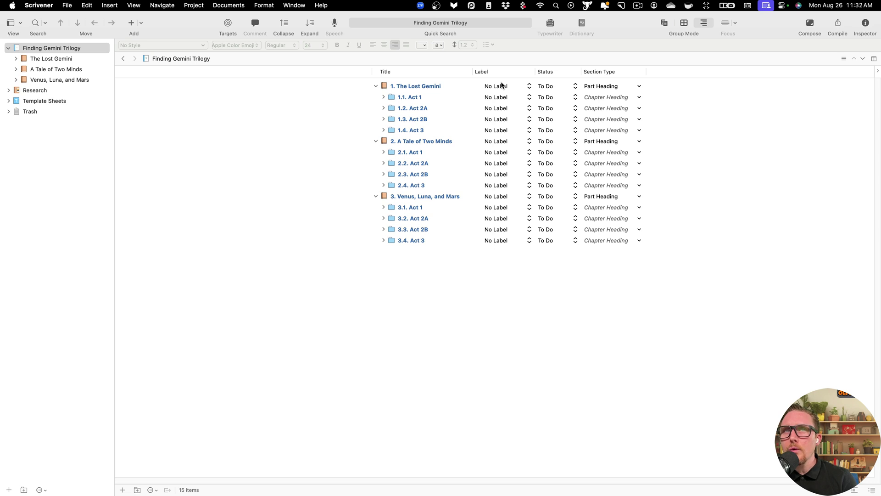
Step: Examine the outline of each of the three books on its own and compare it with the whole trilogy's outline
{"action": "left_click", "coordinate": [76, 60]}
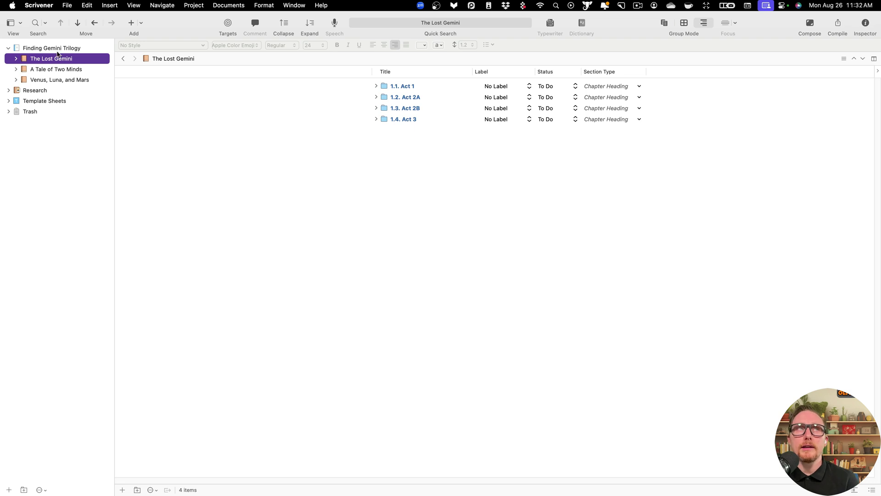
{"action": "left_click", "coordinate": [54, 69]}
{"action": "left_click", "coordinate": [64, 80]}
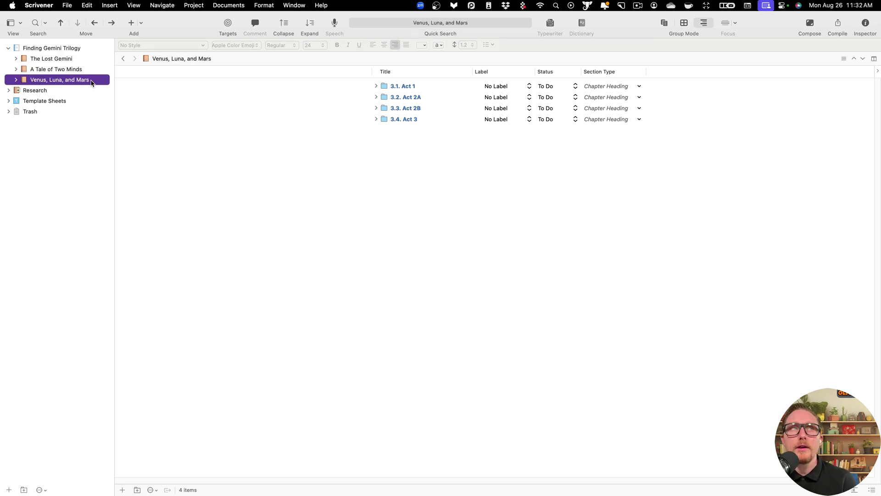
{"action": "left_click", "coordinate": [66, 48]}
{"action": "left_click", "coordinate": [66, 59]}
{"action": "left_click", "coordinate": [70, 67]}
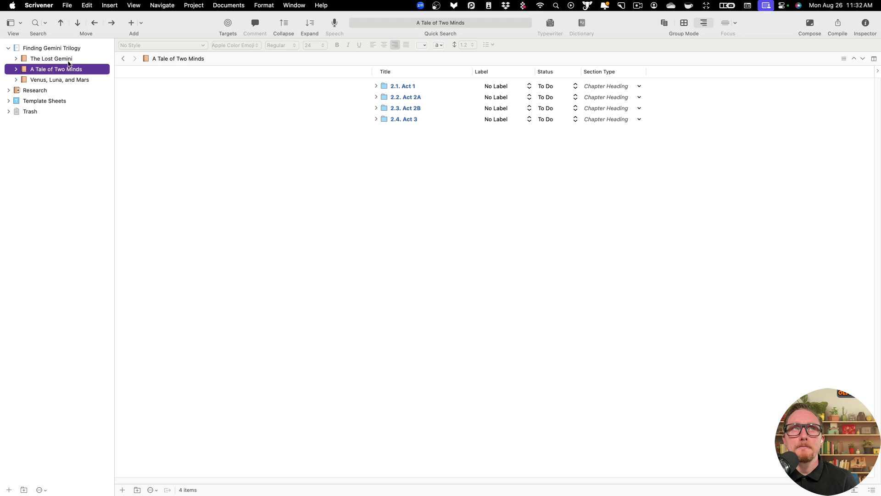
{"action": "left_click", "coordinate": [68, 59]}
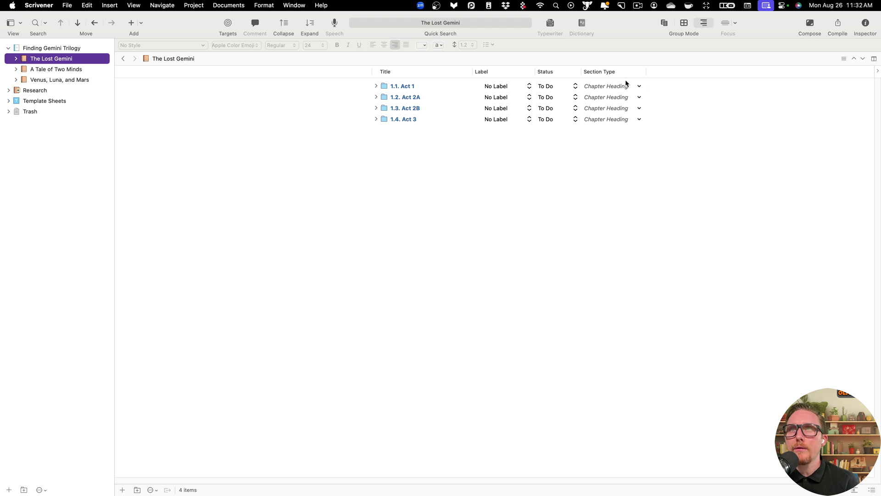
{"action": "left_click", "coordinate": [876, 71]}
{"action": "left_click", "coordinate": [103, 63]}
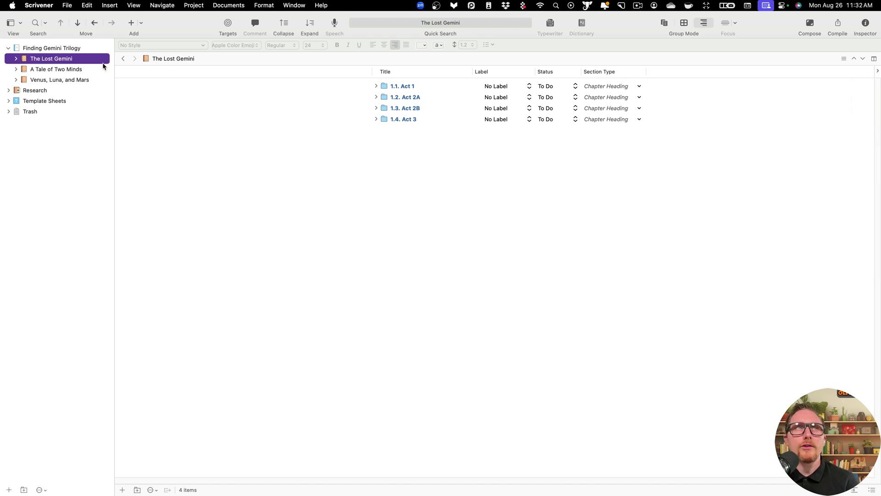
Step: In the whole trilogy's outline, set the section type of The Lost Gemini, A Tale of Two Minds, and Venus, Luna, and Mars to Section
{"action": "left_click", "coordinate": [69, 48]}
{"action": "left_click", "coordinate": [613, 87]}
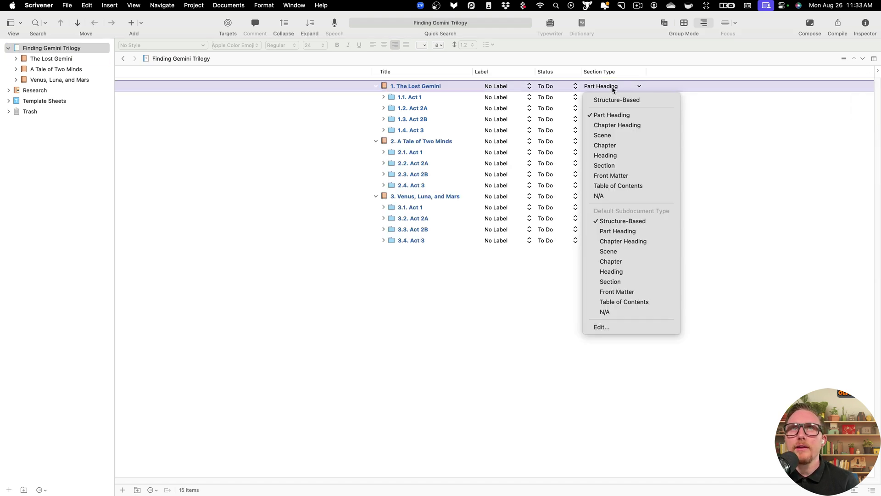
{"action": "left_click", "coordinate": [619, 166]}
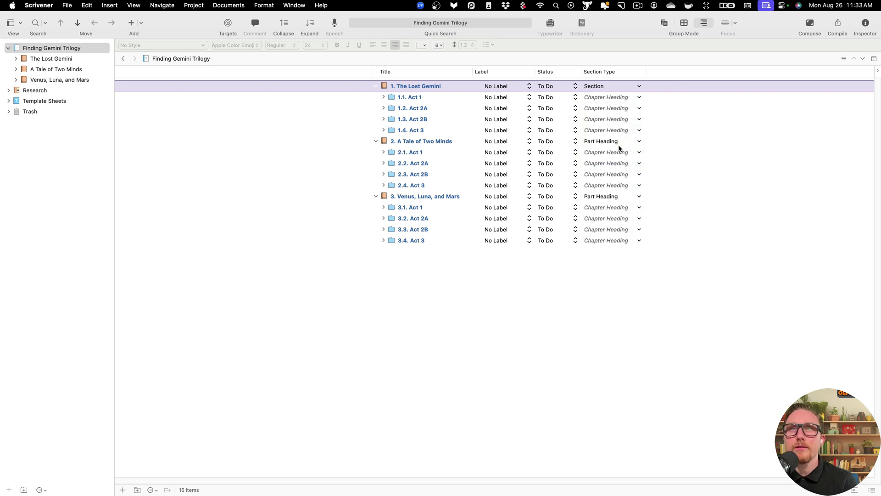
{"action": "left_click", "coordinate": [619, 142]}
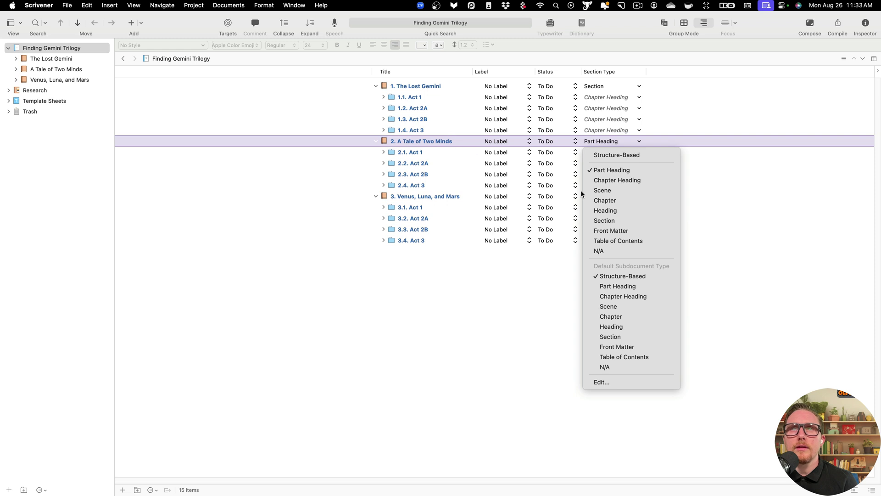
{"action": "left_click", "coordinate": [610, 220]}
{"action": "left_click", "coordinate": [607, 196]}
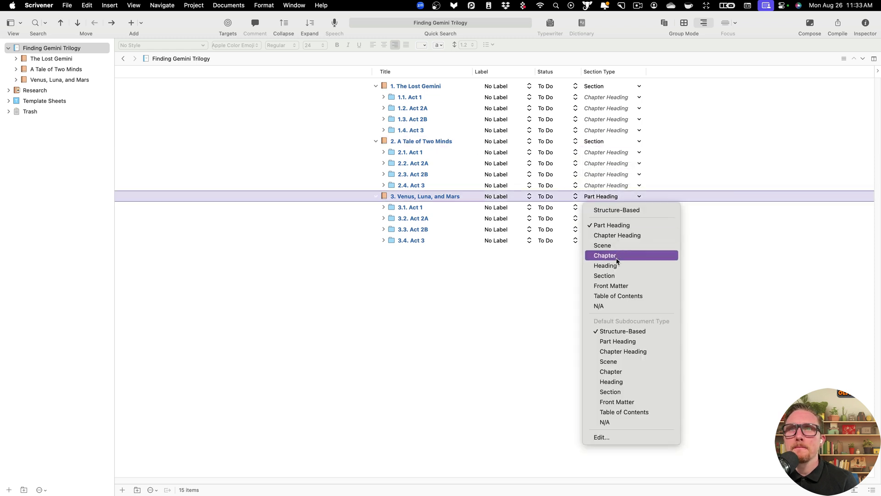
{"action": "left_click", "coordinate": [610, 275]}
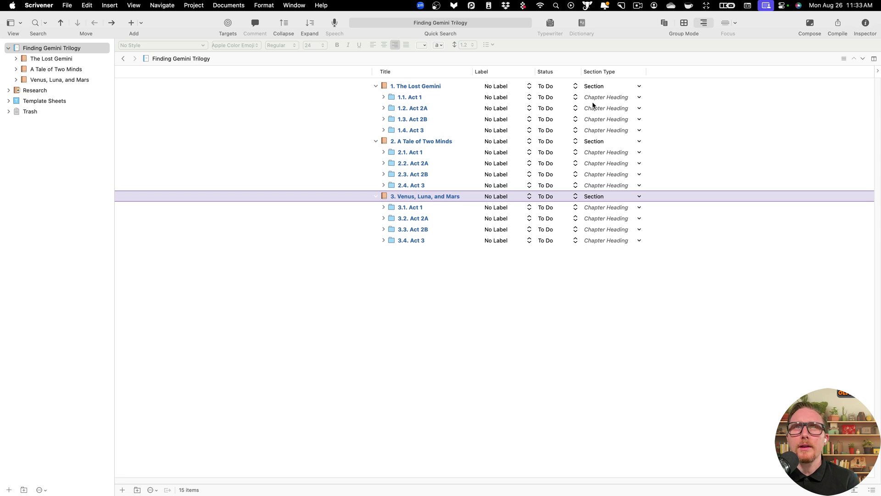
Step: Set the section type of all four acts in each of the three books to Part Heading
{"action": "left_click", "coordinate": [621, 98]}
{"action": "left_click", "coordinate": [462, 100]}
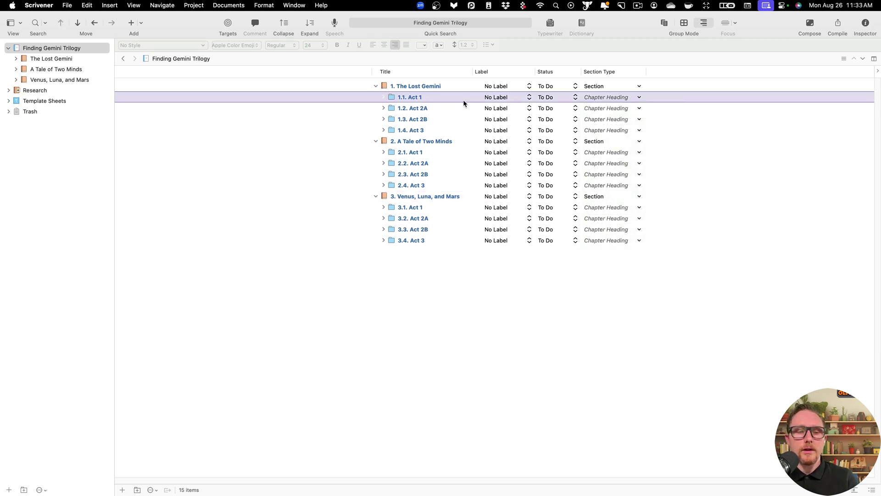
{"action": "key", "text": "shift+Down"}
{"action": "key", "text": "shift+Down"}
{"action": "key", "text": "shift+Down"}
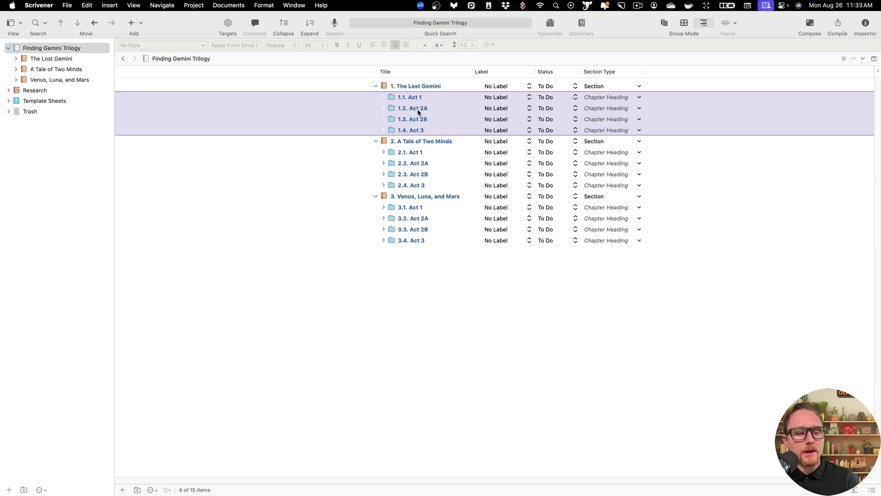
{"action": "left_click", "coordinate": [420, 156], "text": "super"}
{"action": "left_click", "coordinate": [421, 166], "text": "super"}
{"action": "left_click", "coordinate": [421, 175], "text": "super"}
{"action": "left_click", "coordinate": [422, 186], "text": "super"}
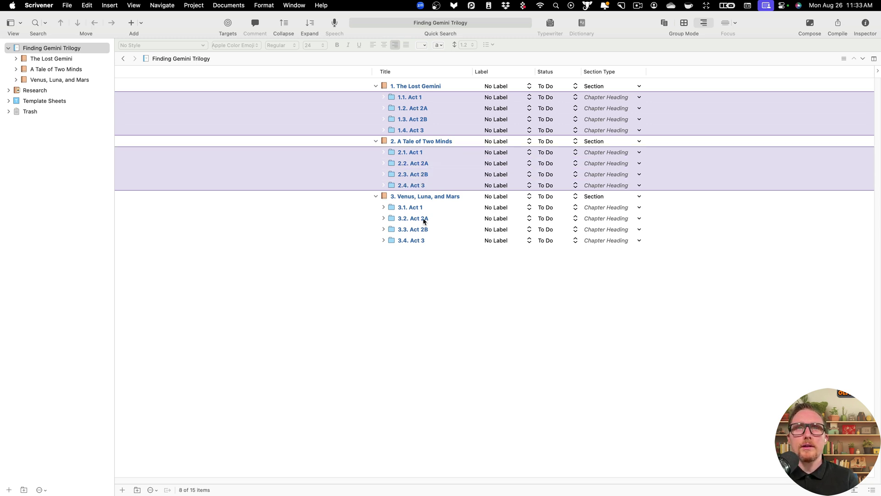
{"action": "left_click", "coordinate": [420, 210], "text": "super"}
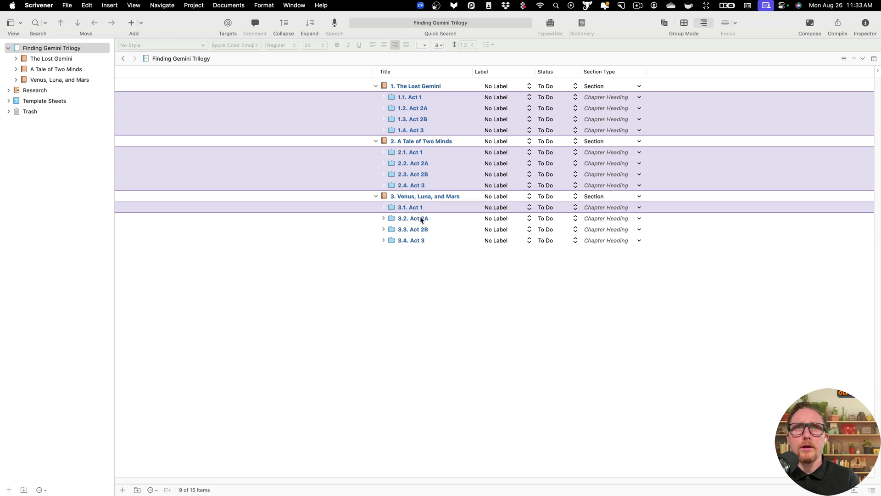
{"action": "left_click", "coordinate": [420, 218], "text": "super"}
{"action": "left_click", "coordinate": [422, 229], "text": "super"}
{"action": "left_click", "coordinate": [424, 240], "text": "super"}
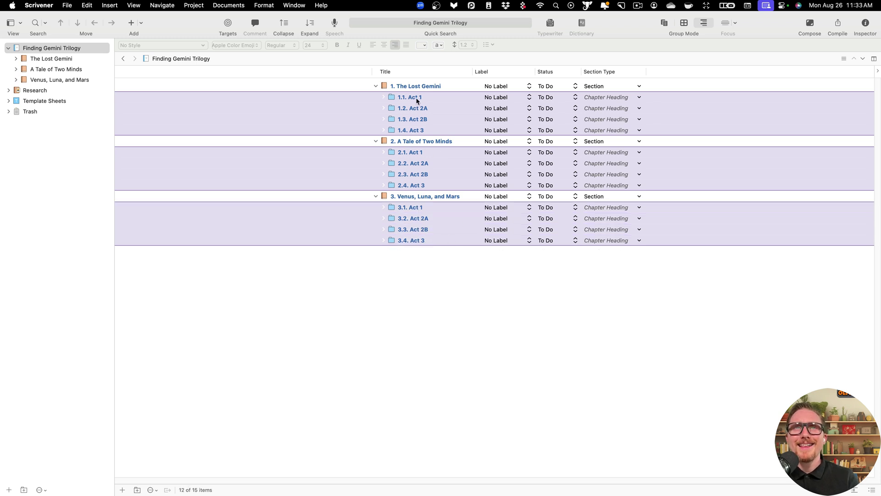
{"action": "right_click", "coordinate": [613, 97]}
{"action": "mouse_move", "coordinate": [632, 138]}
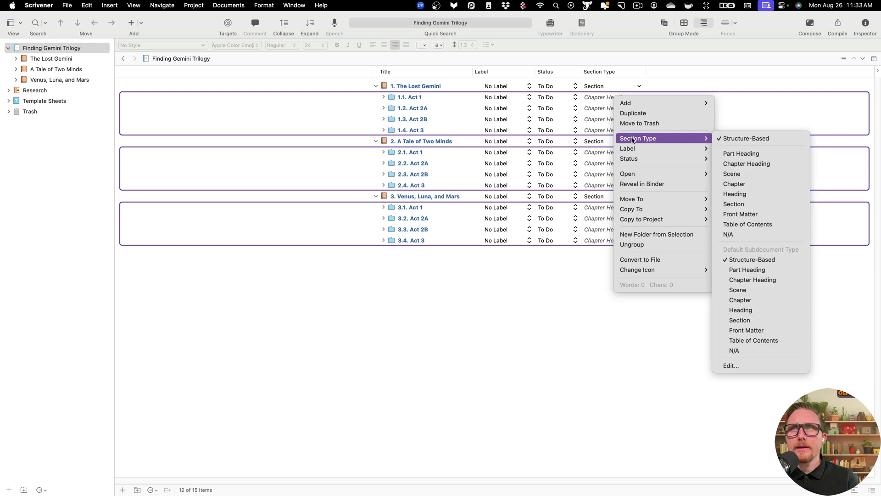
{"action": "left_click", "coordinate": [745, 155]}
{"action": "left_click", "coordinate": [566, 271]}
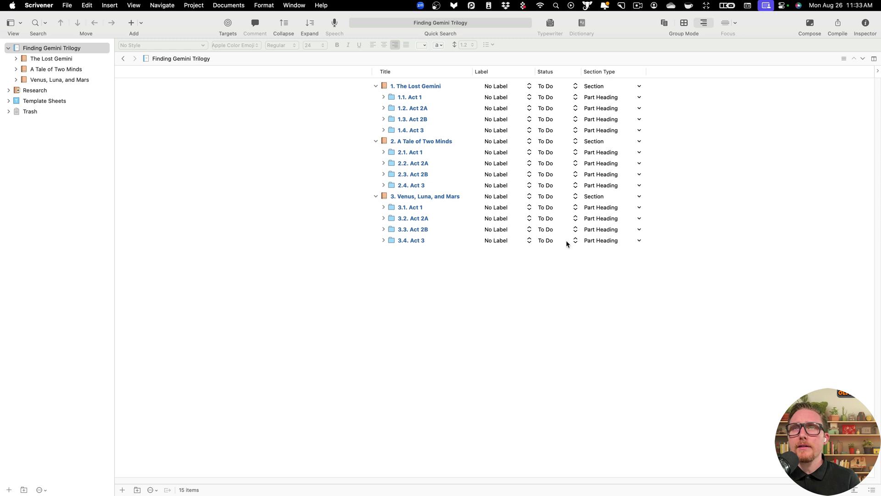
Step: Examine the section types of the chapters inside Act 1, Act 2A and Act 2B of The Lost Gemini, and collapse the acts again
{"action": "left_click", "coordinate": [593, 87]}
{"action": "left_click", "coordinate": [553, 139]}
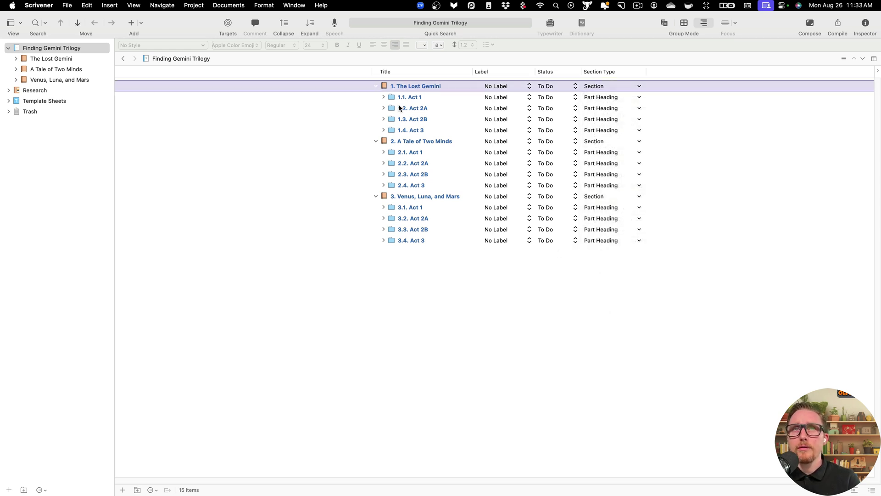
{"action": "left_click", "coordinate": [384, 97]}
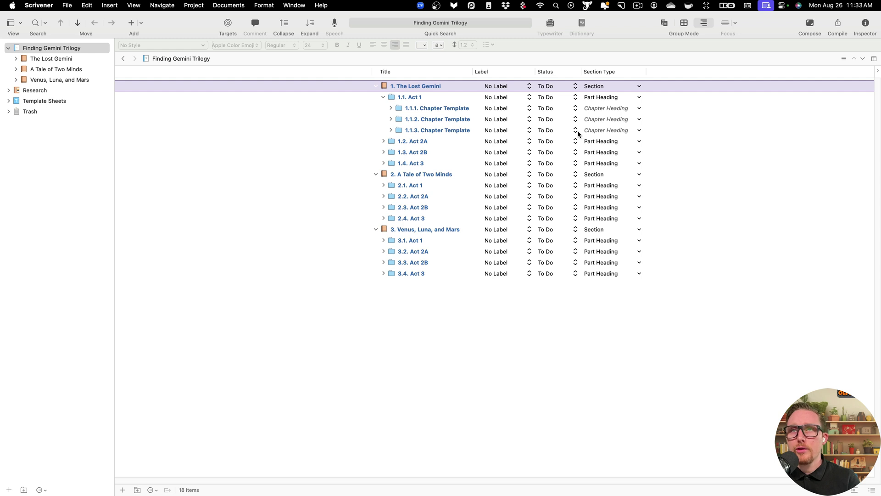
{"action": "left_click", "coordinate": [383, 141]}
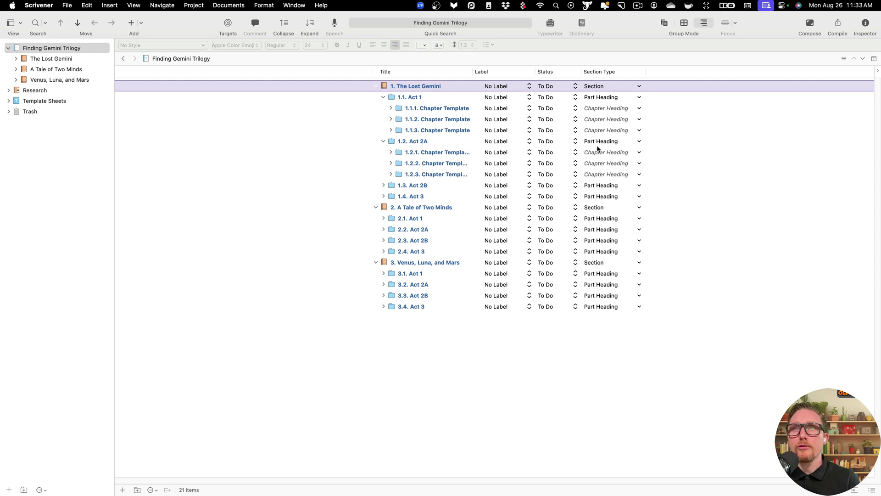
{"action": "left_click", "coordinate": [384, 185]}
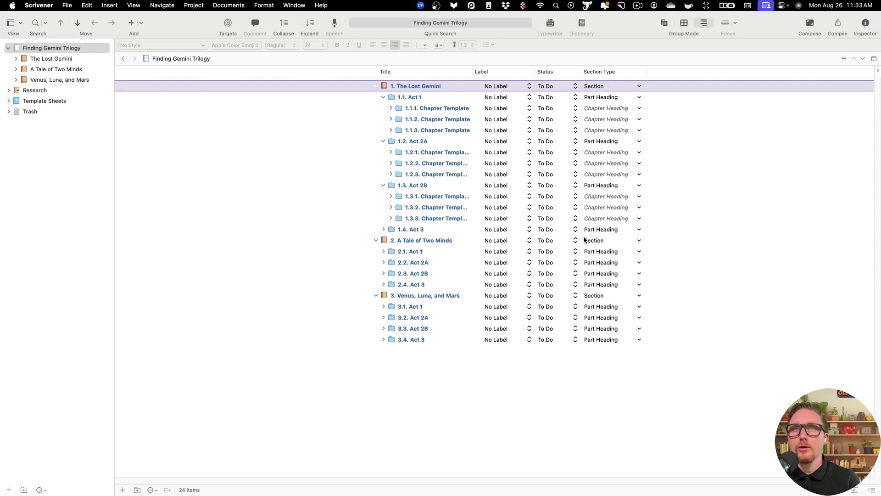
{"action": "left_click", "coordinate": [380, 185]}
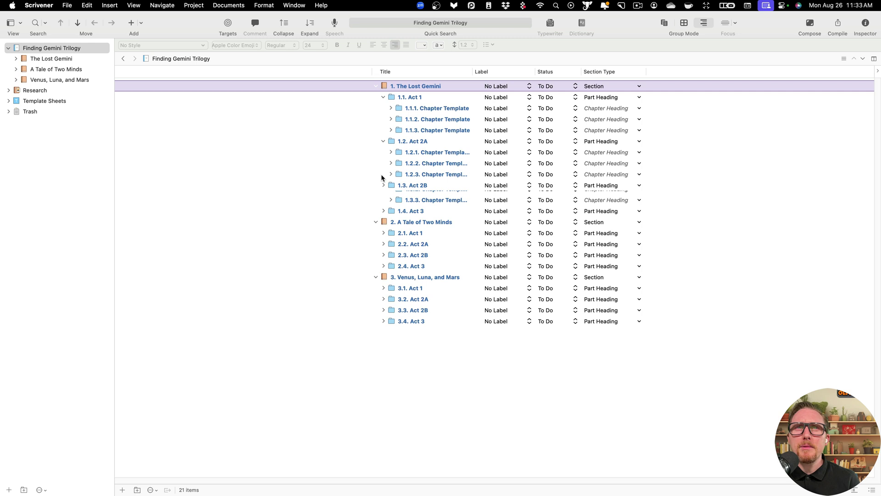
{"action": "left_click", "coordinate": [383, 142]}
{"action": "left_click", "coordinate": [383, 97]}
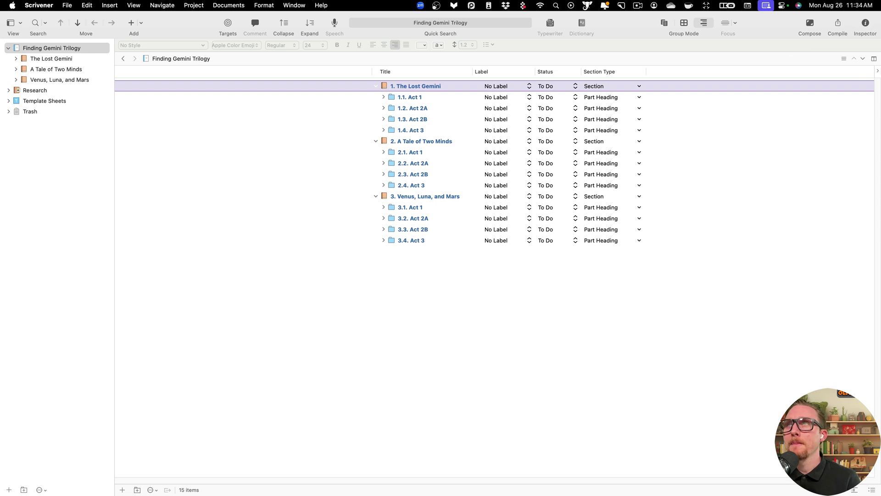
Step: Hide the Section Type column in the outline
{"action": "left_click", "coordinate": [878, 71]}
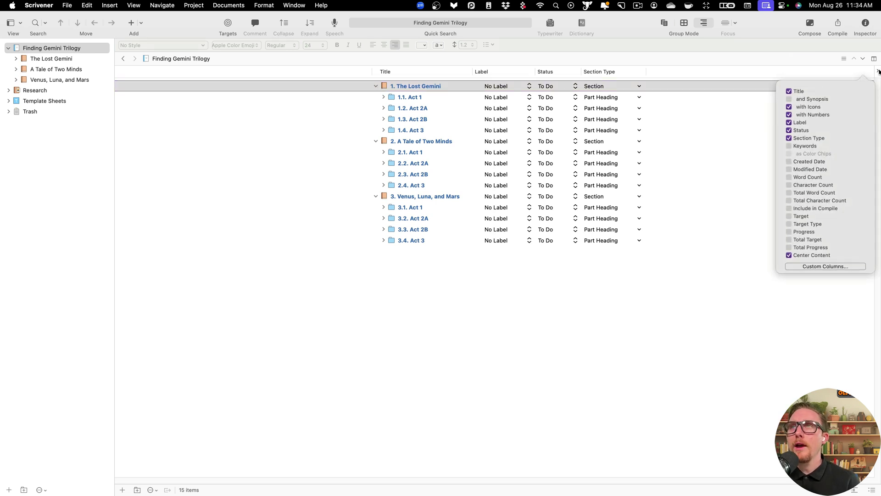
{"action": "left_click", "coordinate": [788, 137]}
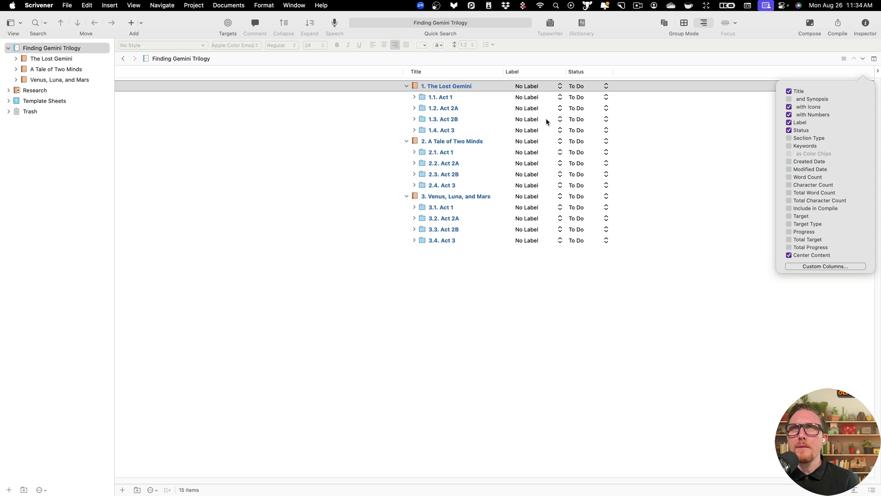
{"action": "left_click", "coordinate": [635, 119]}
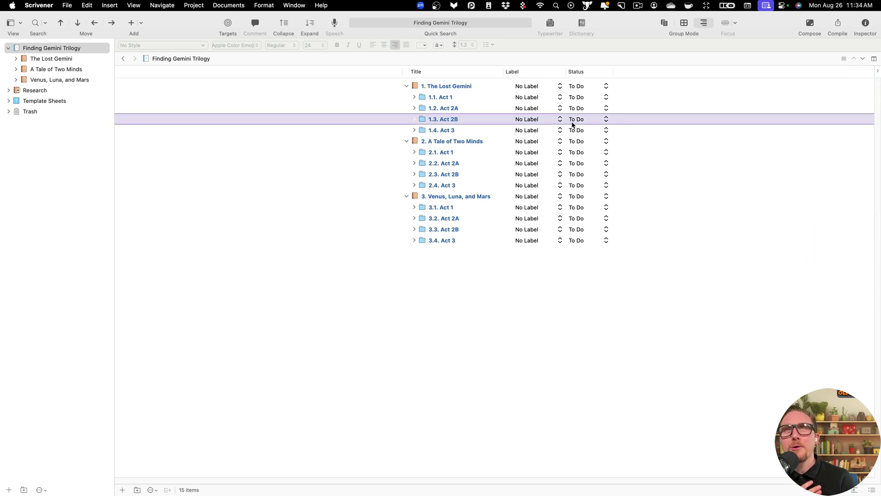
Step: Set the label of The Lost Gemini to Red and of its Act 1 to Orange, and look over the book's status options
{"action": "left_click", "coordinate": [529, 86]}
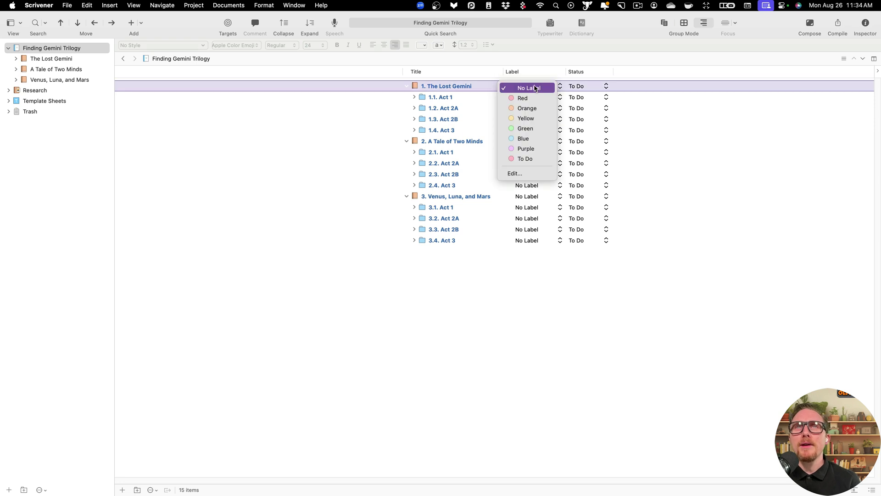
{"action": "left_click", "coordinate": [522, 98]}
{"action": "left_click", "coordinate": [541, 100]}
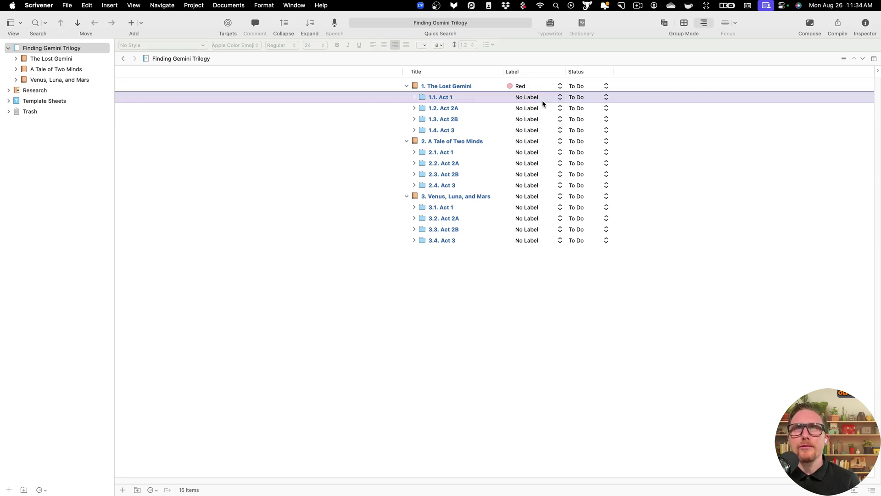
{"action": "left_click", "coordinate": [538, 101]}
{"action": "left_click", "coordinate": [538, 112]}
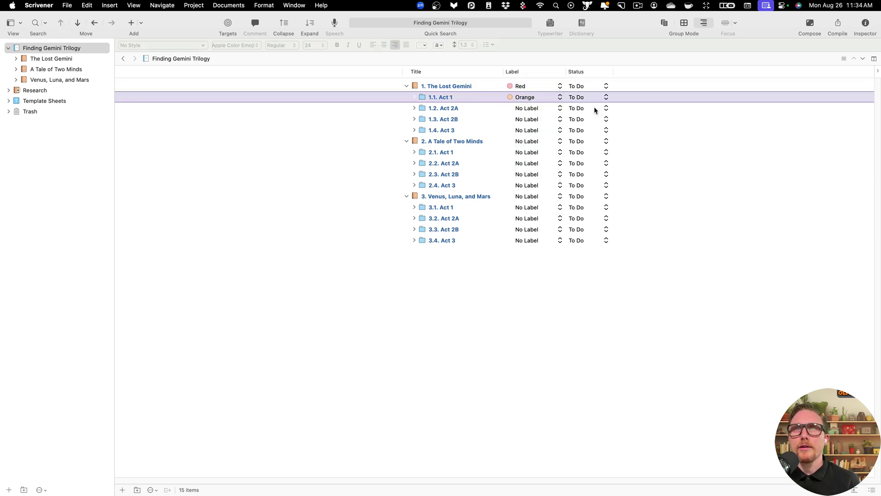
{"action": "left_click", "coordinate": [600, 87]}
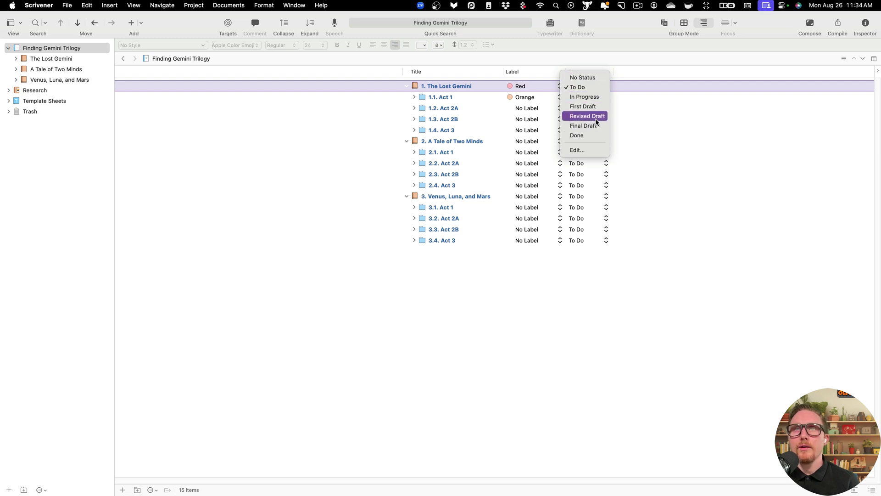
{"action": "left_click", "coordinate": [621, 142]}
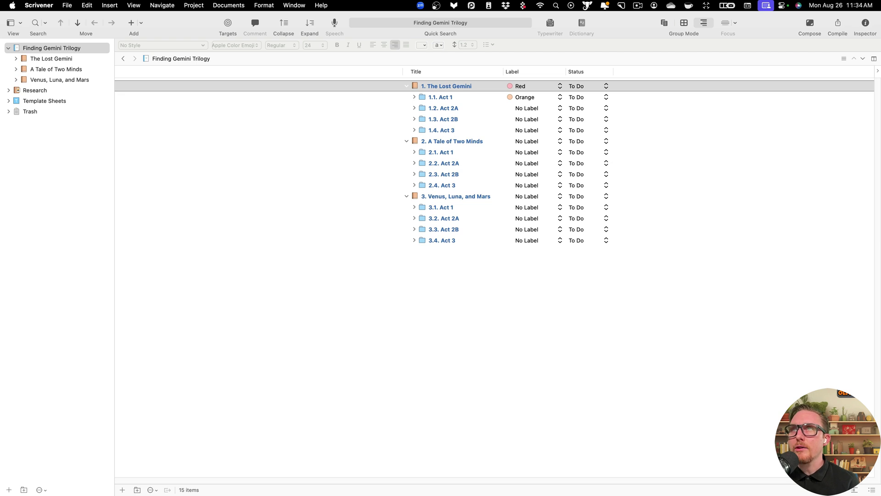
Step: Hide the Label column in the outline
{"action": "left_click", "coordinate": [877, 71]}
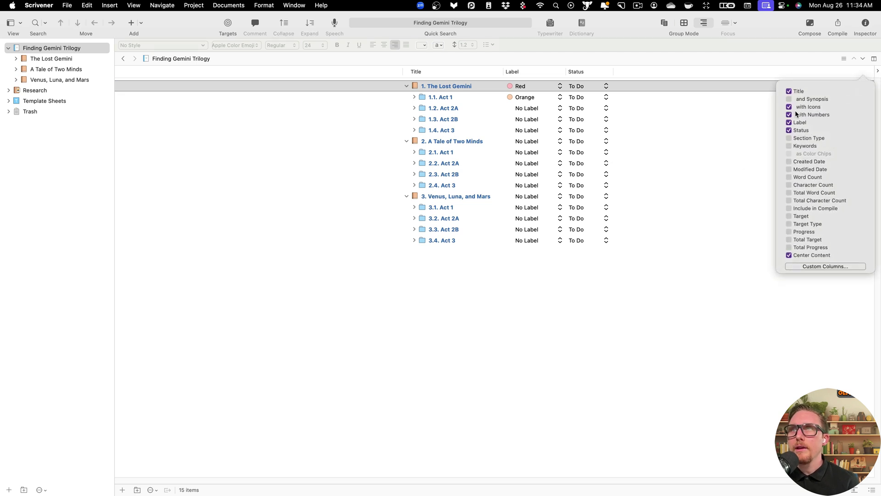
{"action": "left_click", "coordinate": [789, 122]}
{"action": "left_click", "coordinate": [651, 185]}
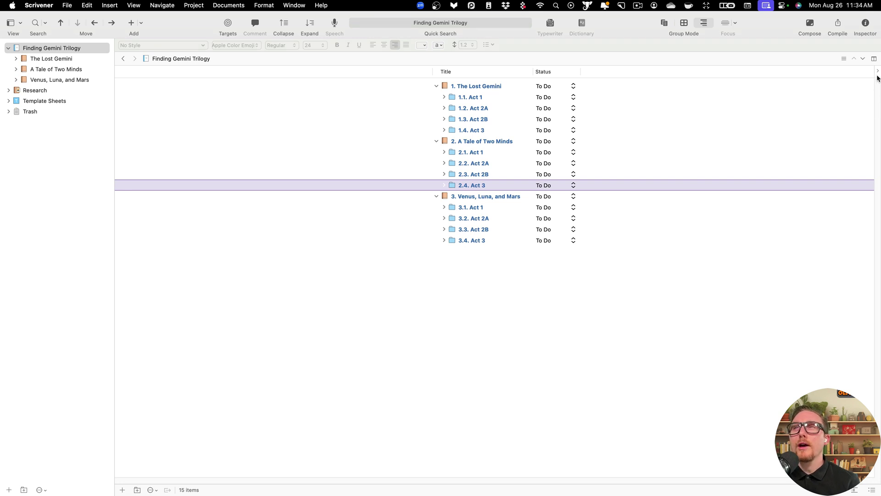
Step: Add the Total Word Count, Total Target and Total Progress columns to the outline
{"action": "left_click", "coordinate": [877, 71]}
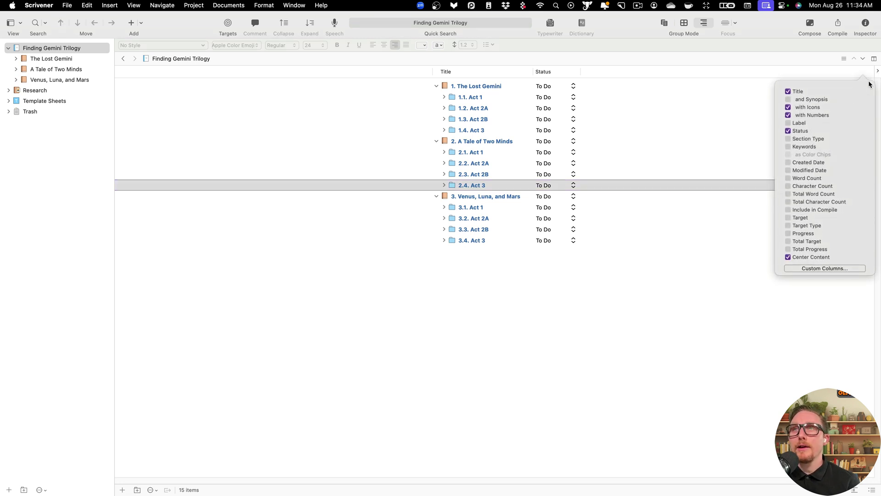
{"action": "left_click", "coordinate": [789, 192]}
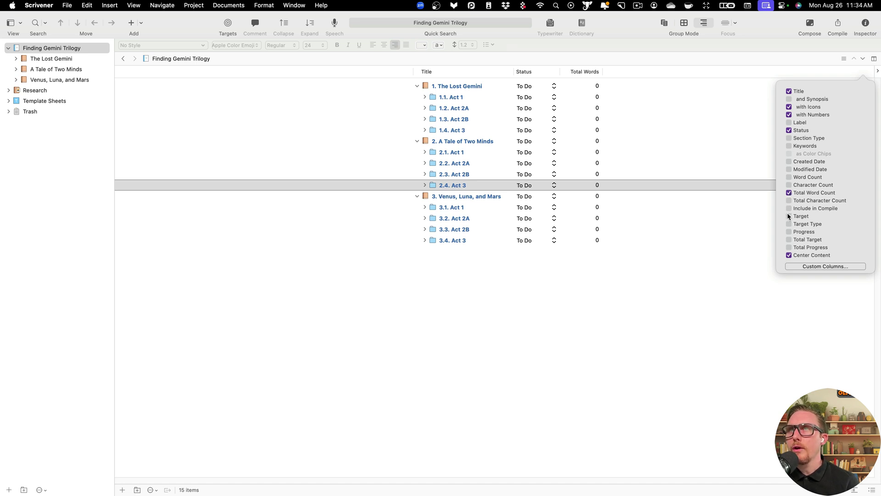
{"action": "left_click", "coordinate": [788, 239]}
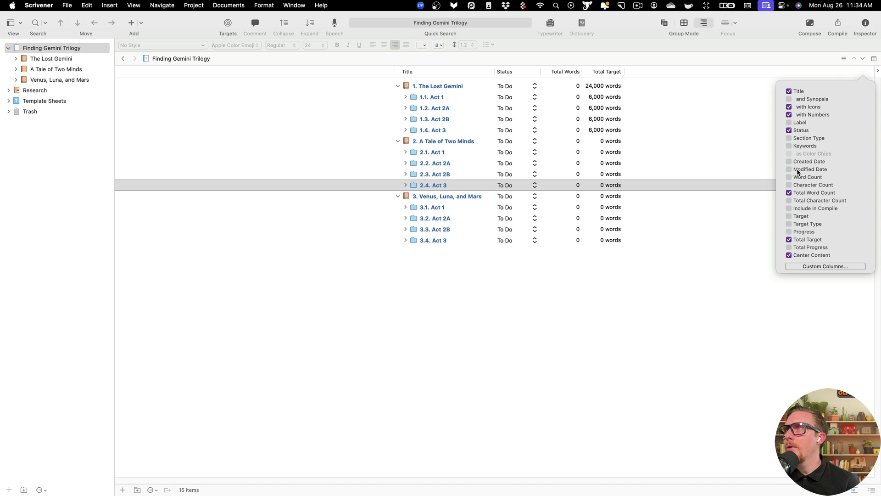
{"action": "left_click", "coordinate": [789, 248]}
{"action": "left_click", "coordinate": [684, 164]}
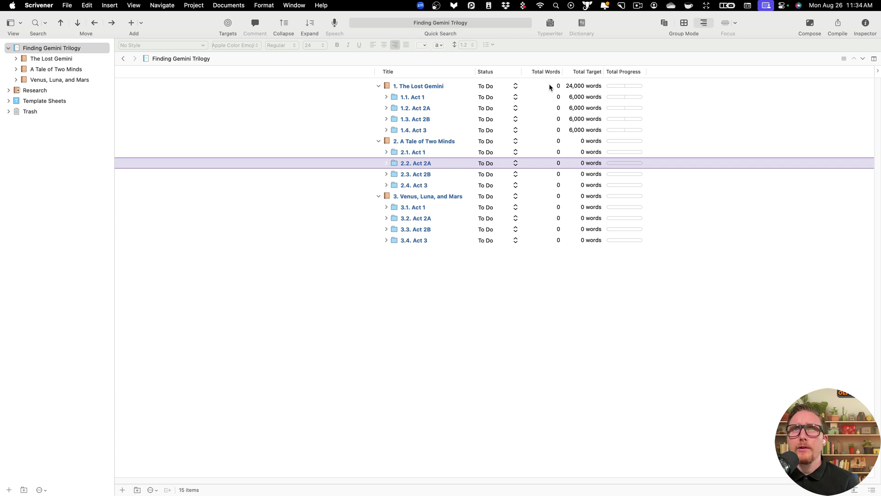
Step: Expand Act 1 of The Lost Gemini and its first chapter to examine the word targets of the chapters and scenes
{"action": "left_click", "coordinate": [387, 97]}
{"action": "left_click", "coordinate": [386, 97]}
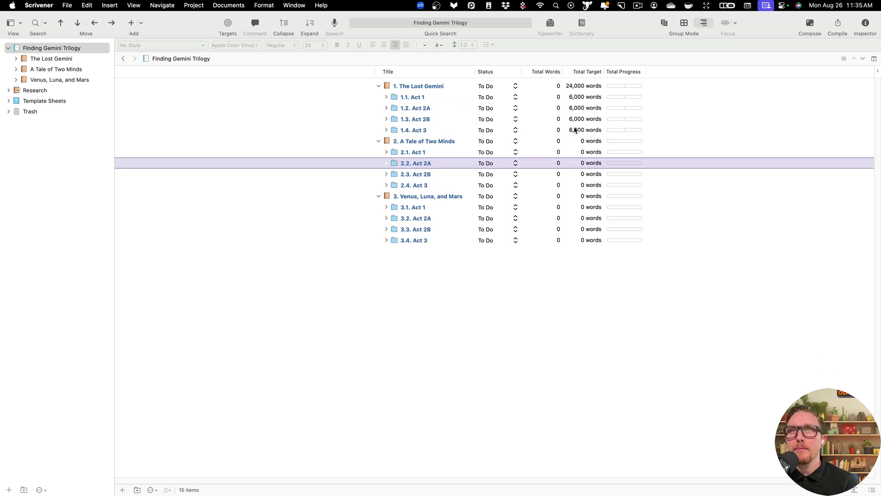
{"action": "left_click", "coordinate": [386, 97]}
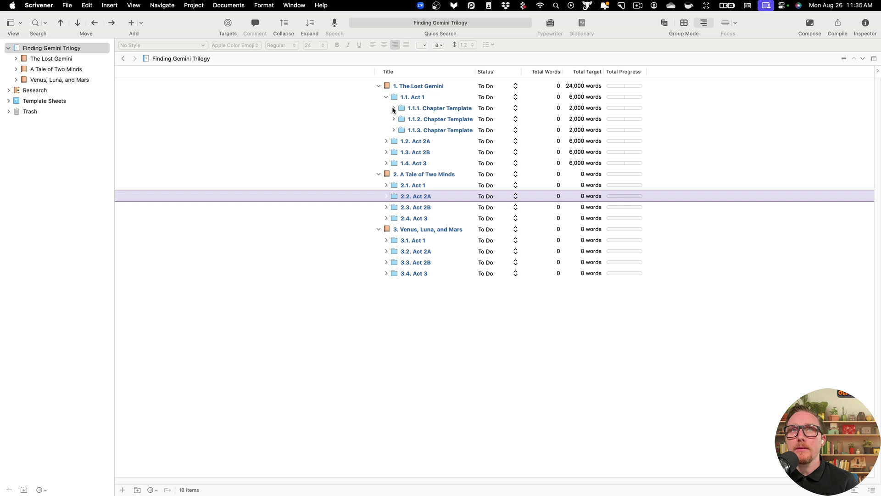
{"action": "left_click", "coordinate": [393, 108]}
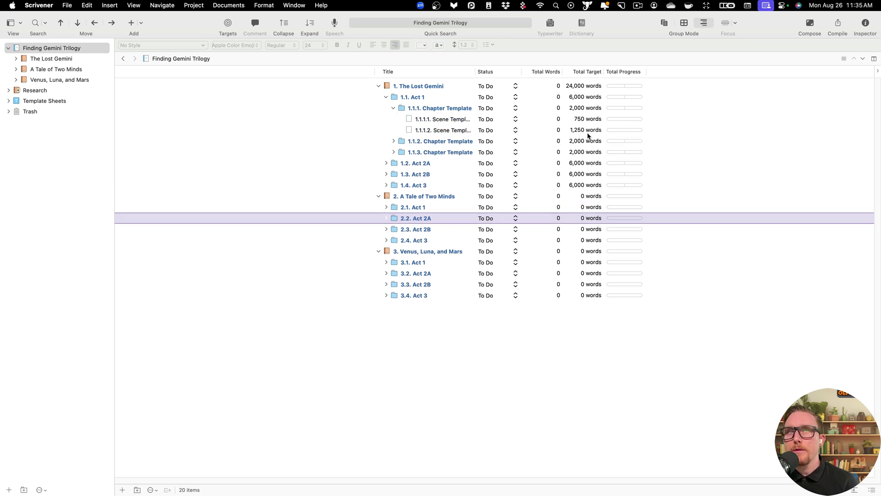
Step: Examine how the scene and chapter word targets in Act 1 add up to The Lost Gemini's total target, leaving Act 1 collapsed
{"action": "left_click", "coordinate": [393, 109]}
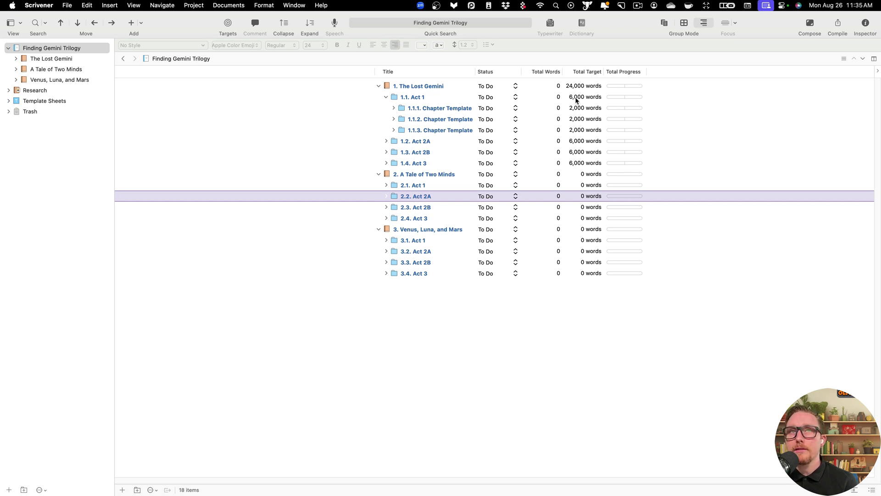
{"action": "left_click", "coordinate": [386, 97]}
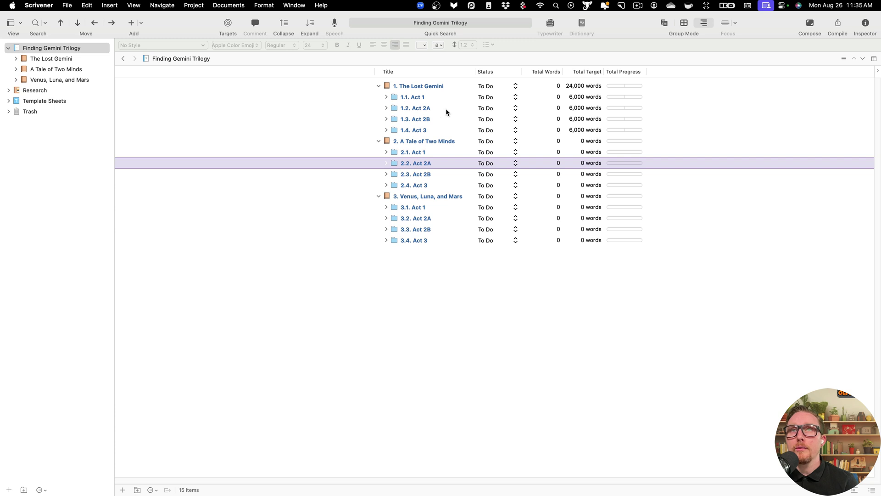
{"action": "left_click", "coordinate": [582, 89]}
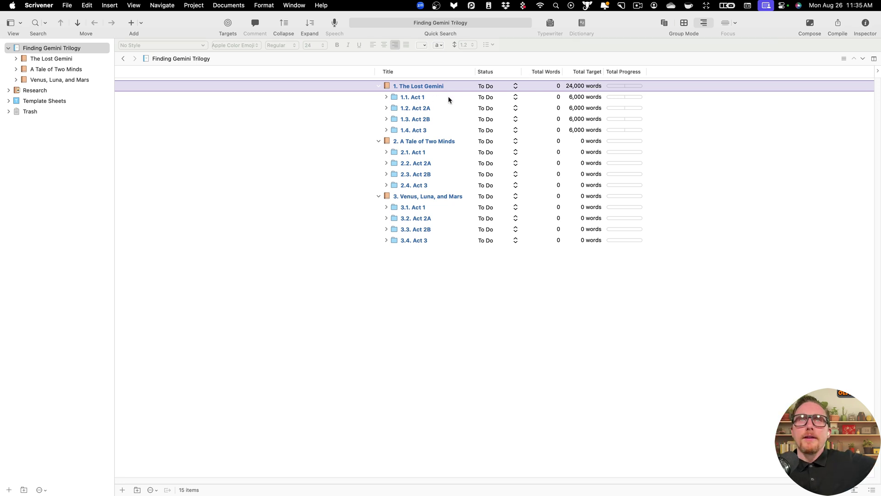
{"action": "left_click", "coordinate": [386, 97]}
{"action": "left_click", "coordinate": [388, 111]}
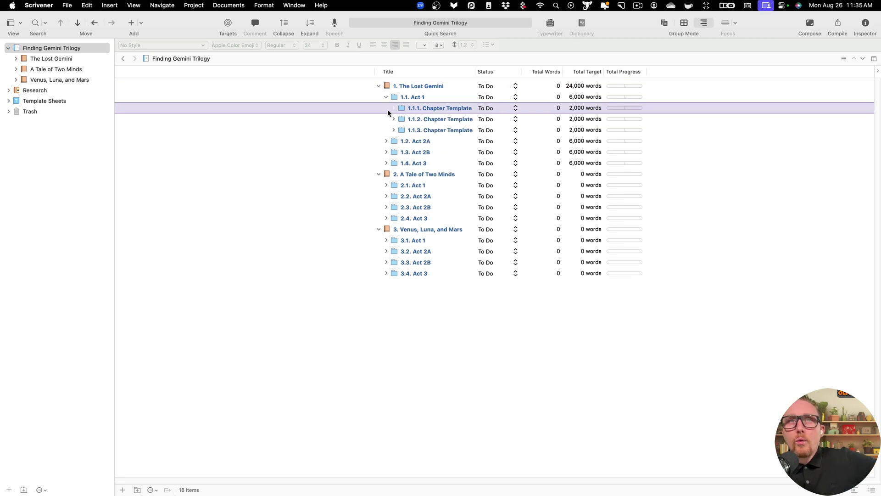
{"action": "left_click", "coordinate": [393, 108]}
{"action": "left_click", "coordinate": [461, 131]}
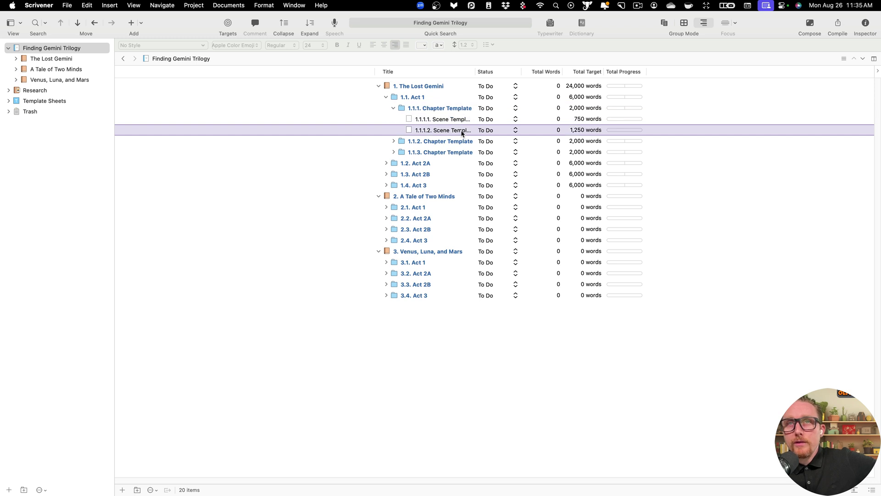
{"action": "left_click", "coordinate": [440, 119]}
{"action": "left_click", "coordinate": [437, 107]}
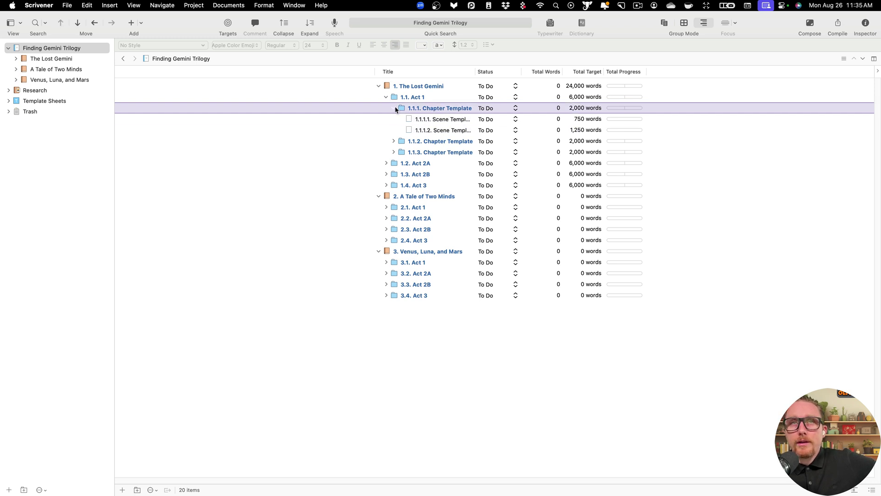
{"action": "left_click", "coordinate": [393, 108]}
{"action": "left_click", "coordinate": [387, 98]}
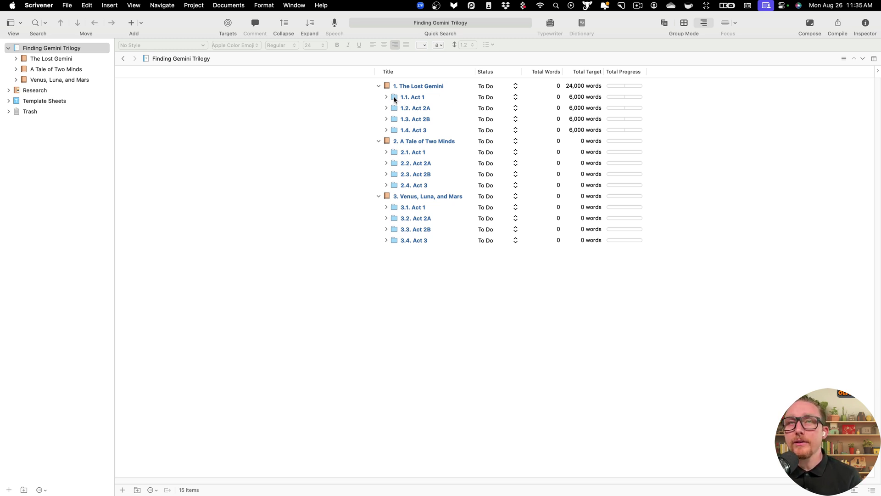
Step: Open Act 1 of The Lost Gemini on its own in the outline and add a Chapter Template after the third chapter
{"action": "double_click", "coordinate": [394, 99]}
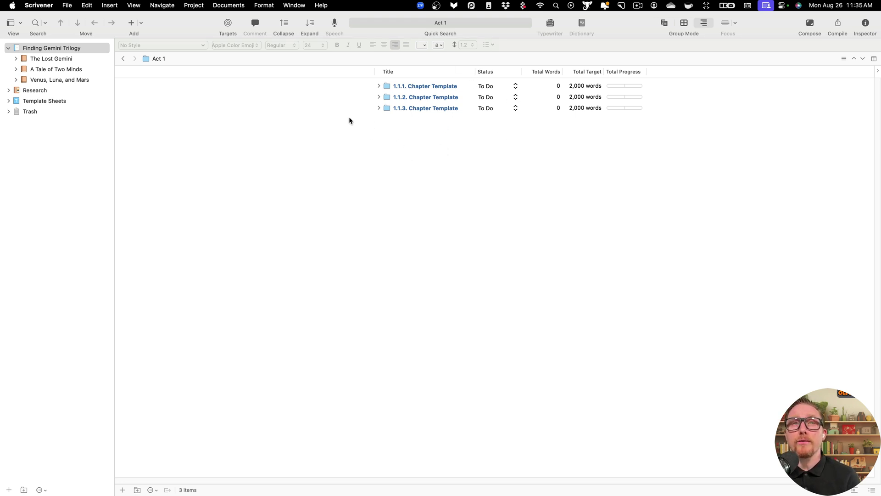
{"action": "left_click", "coordinate": [428, 110]}
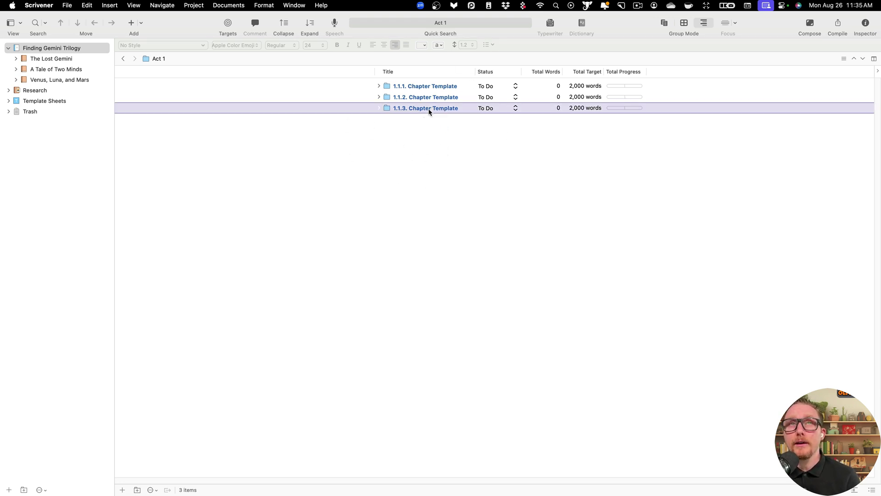
{"action": "left_click", "coordinate": [141, 23]}
{"action": "left_click", "coordinate": [189, 92]}
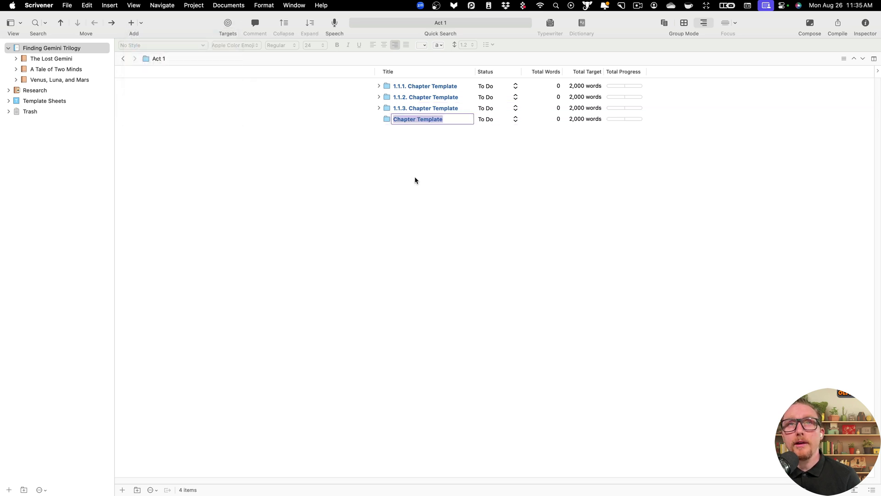
{"action": "left_click", "coordinate": [581, 156]}
{"action": "left_click", "coordinate": [433, 118]}
{"action": "left_click", "coordinate": [433, 117]}
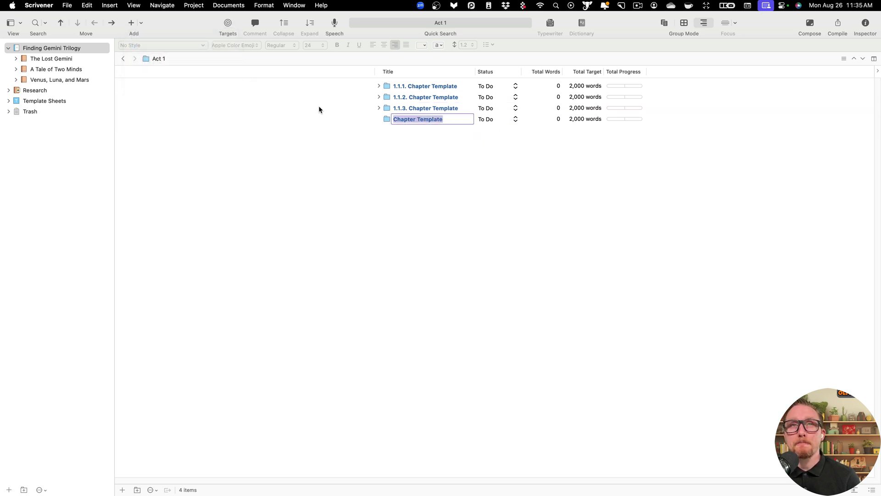
{"action": "left_click", "coordinate": [404, 117]}
Step: Add a Scene Template (Target 750) after the second scene of the fourth chapter, and collapse that chapter
{"action": "left_click", "coordinate": [379, 119]}
{"action": "left_click", "coordinate": [438, 130]}
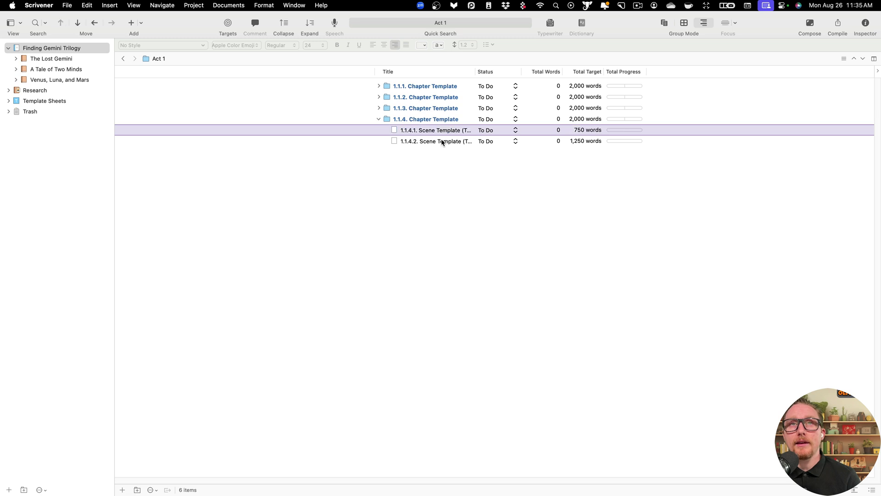
{"action": "left_click", "coordinate": [442, 142]}
{"action": "left_click", "coordinate": [142, 23]}
{"action": "mouse_move", "coordinate": [197, 92]}
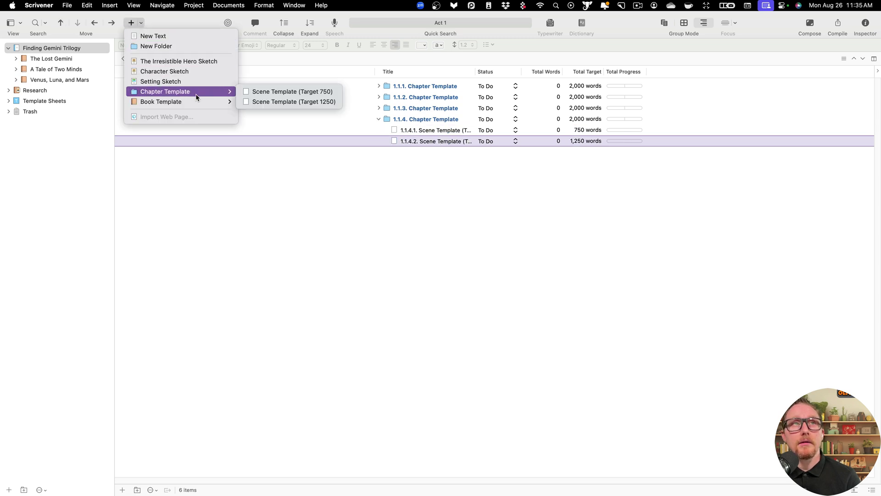
{"action": "left_click", "coordinate": [278, 94]}
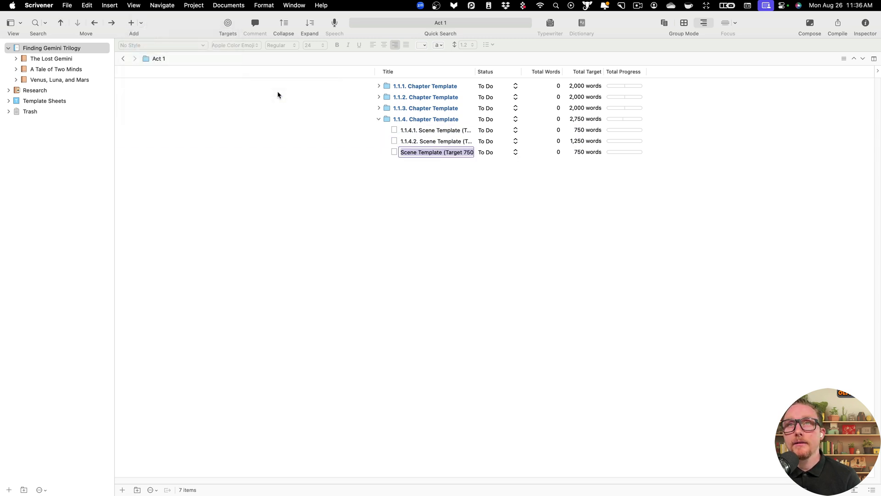
{"action": "left_click", "coordinate": [528, 153]}
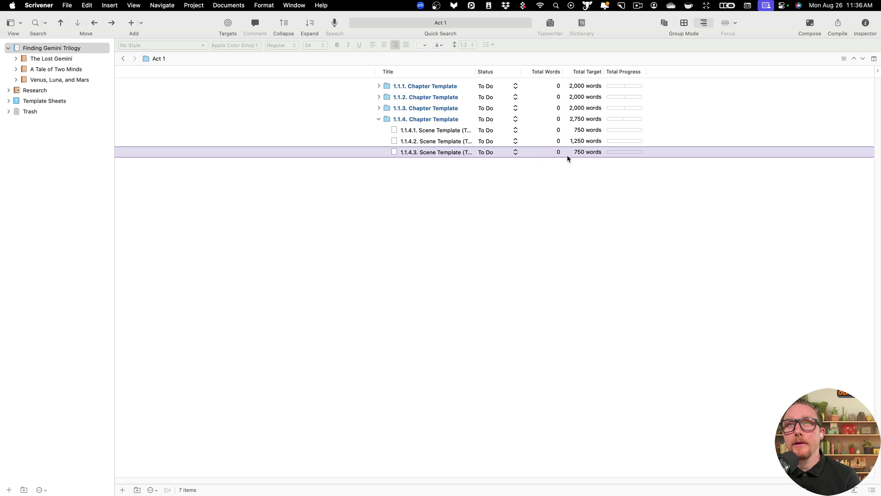
{"action": "left_click", "coordinate": [379, 119]}
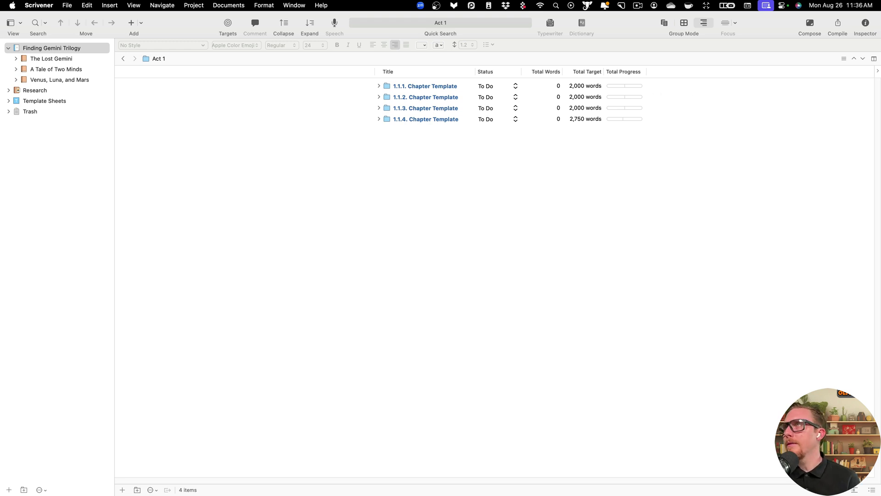
Step: Rename the first chapter of Act 1 as Zodiac Falls
{"action": "double_click", "coordinate": [450, 86]}
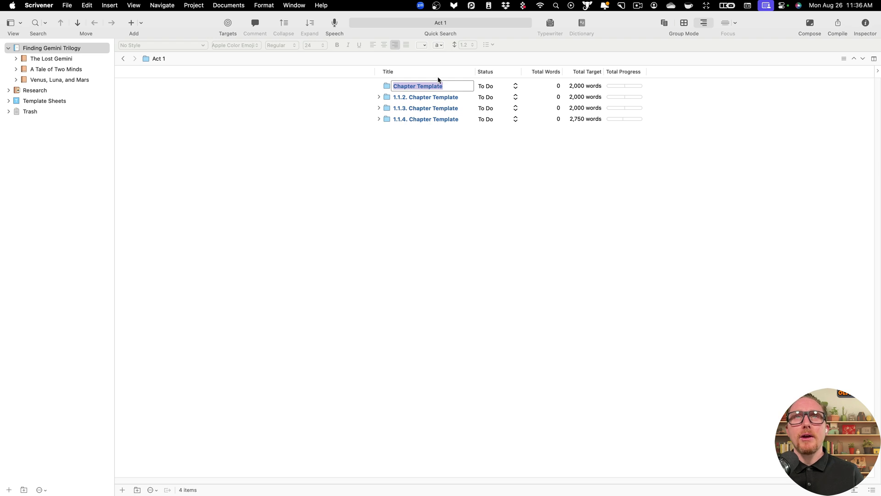
{"action": "type", "text": "Zodiac Falls"}
{"action": "key", "text": "Return"}
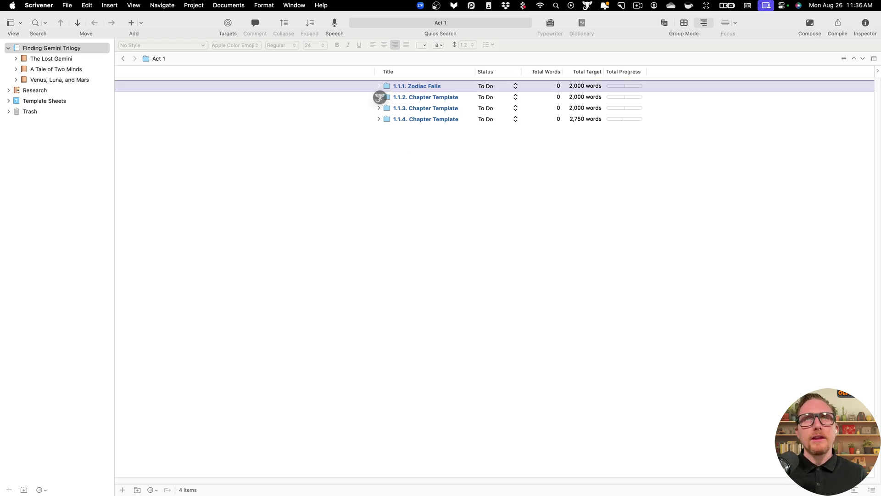
{"action": "left_click", "coordinate": [457, 97]}
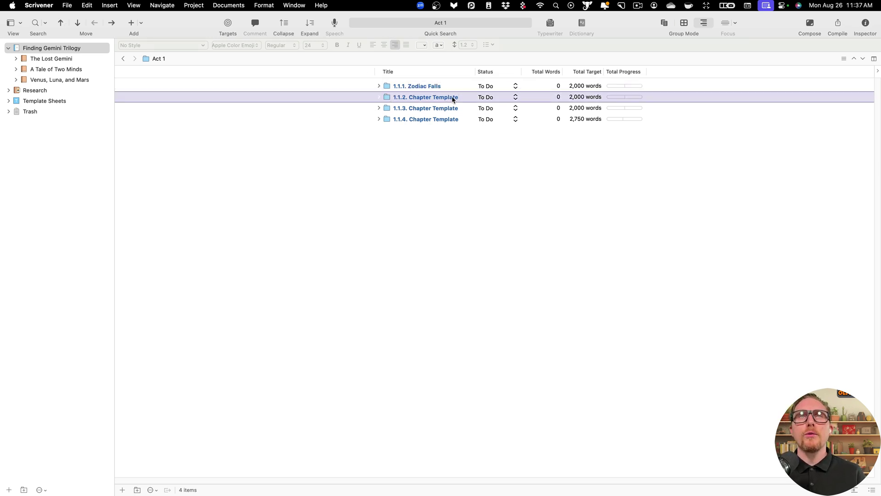
{"action": "key", "text": "Return"}
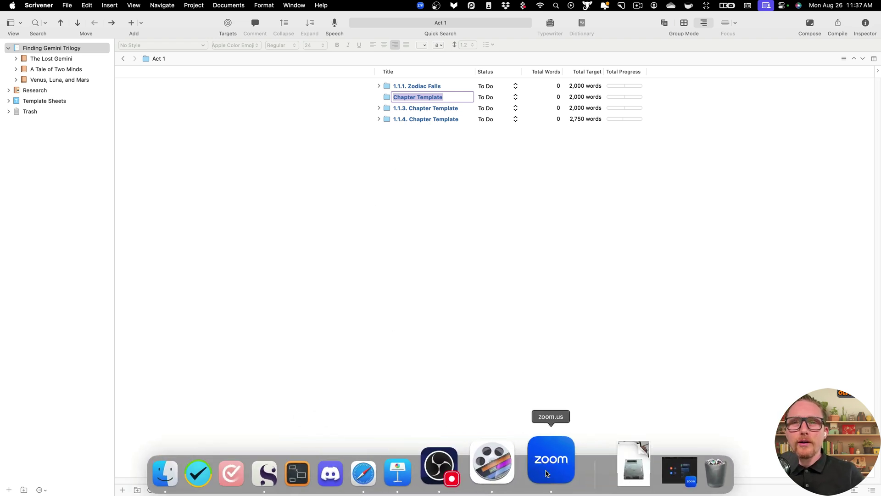
{"action": "left_click", "coordinate": [599, 473]}
{"action": "left_click", "coordinate": [607, 314]}
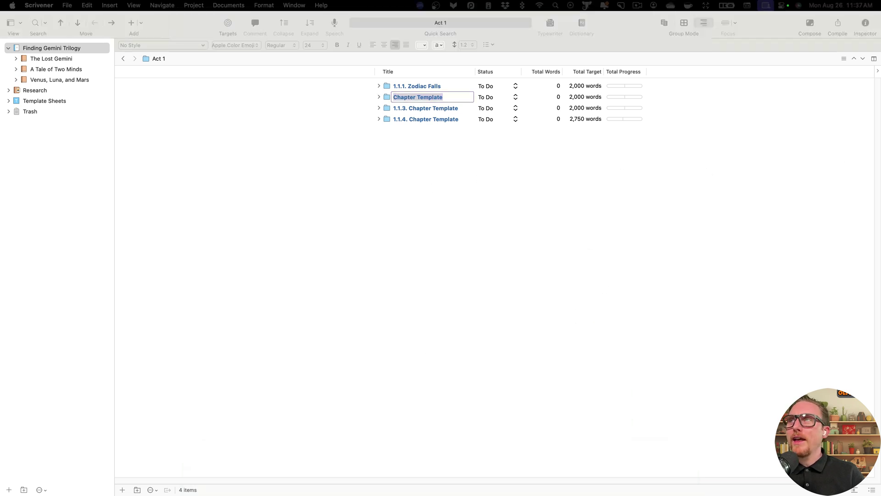
{"action": "key", "text": "ctrl+Up"}
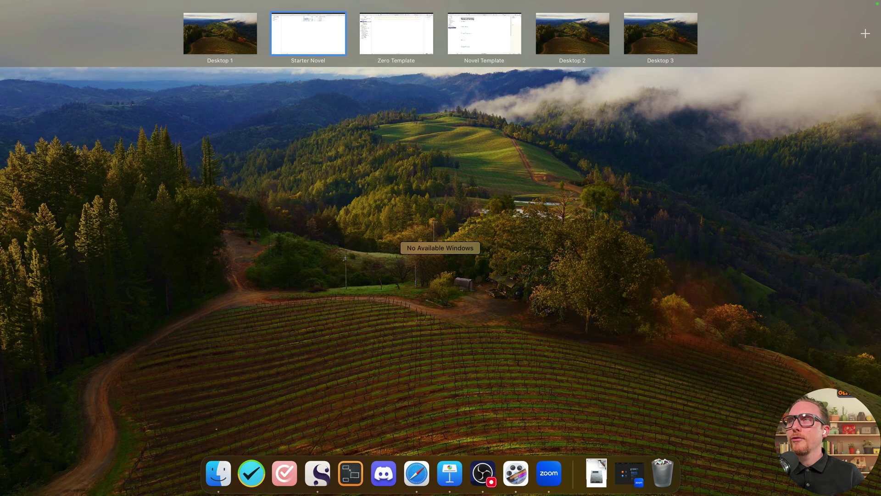
{"action": "left_click", "coordinate": [377, 305]}
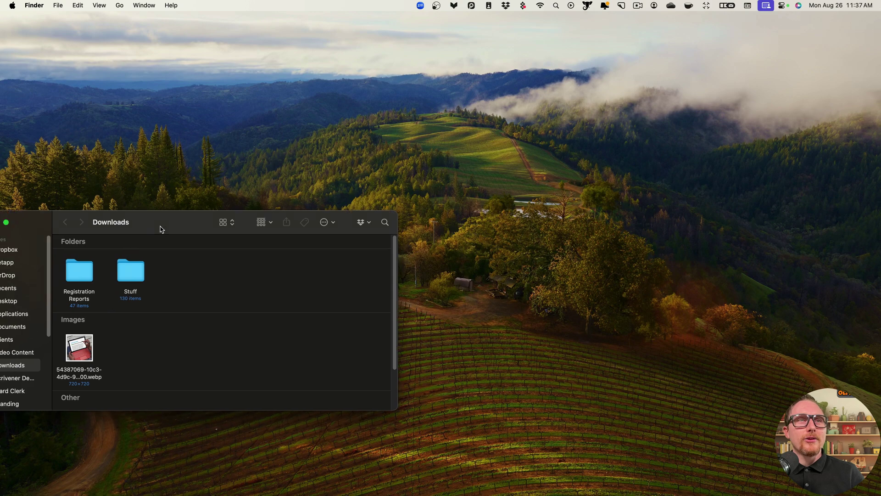
{"action": "left_click_drag", "start_coordinate": [215, 324], "coordinate": [266, 247]}
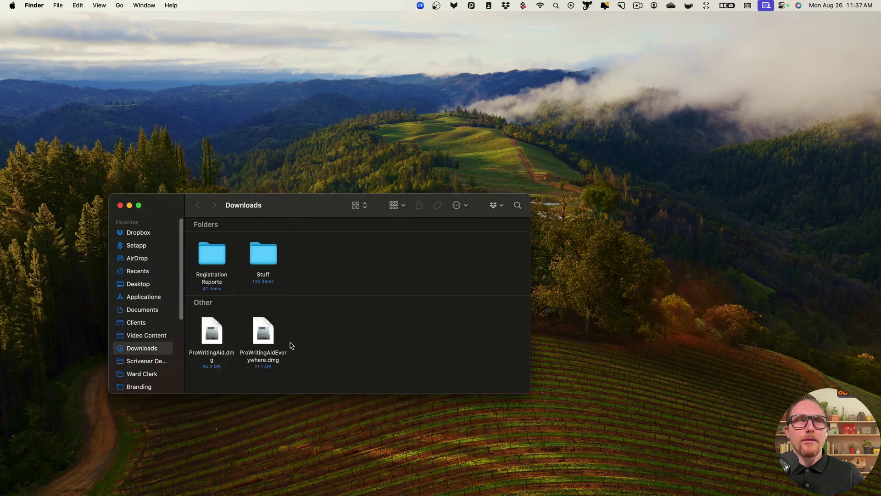
{"action": "left_click_drag", "start_coordinate": [343, 344], "coordinate": [246, 283]}
{"action": "left_click", "coordinate": [298, 326]}
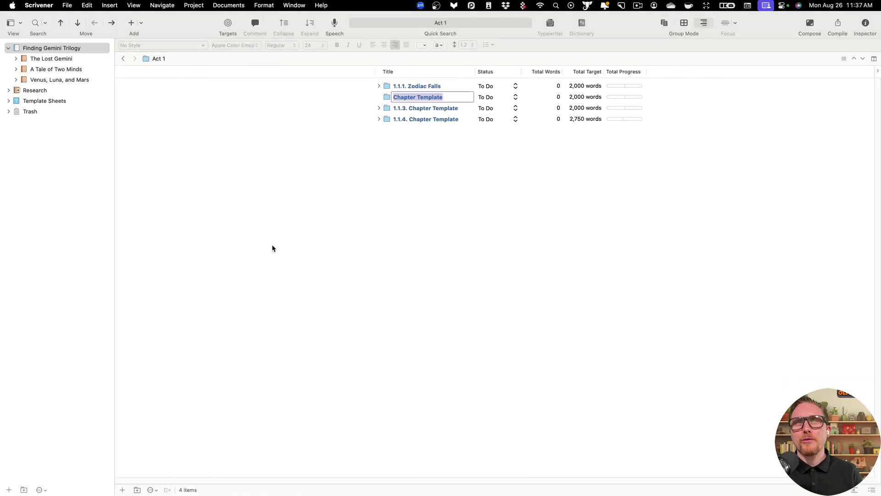
{"action": "left_click", "coordinate": [477, 161]}
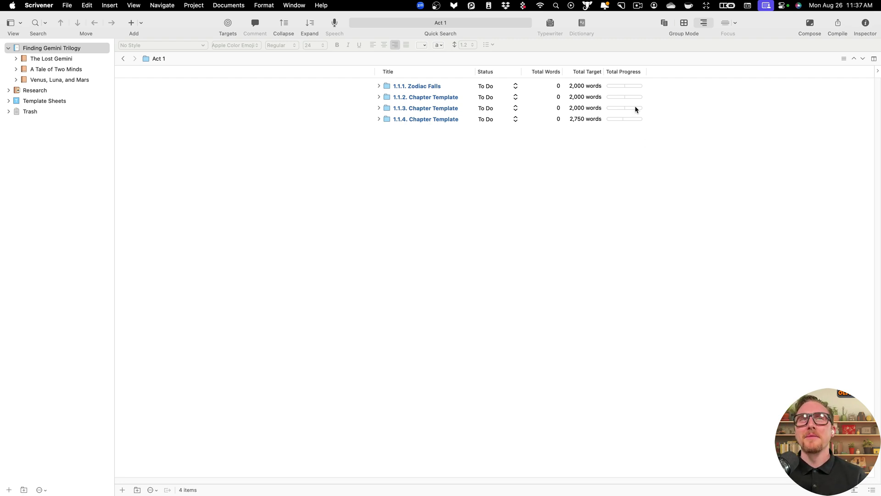
Step: Rename the second chapter of Act 1 as Gemini vs Capricorn
{"action": "double_click", "coordinate": [436, 97]}
{"action": "type", "text": "Gemini vs Capricorn"}
{"action": "key", "text": "Return"}
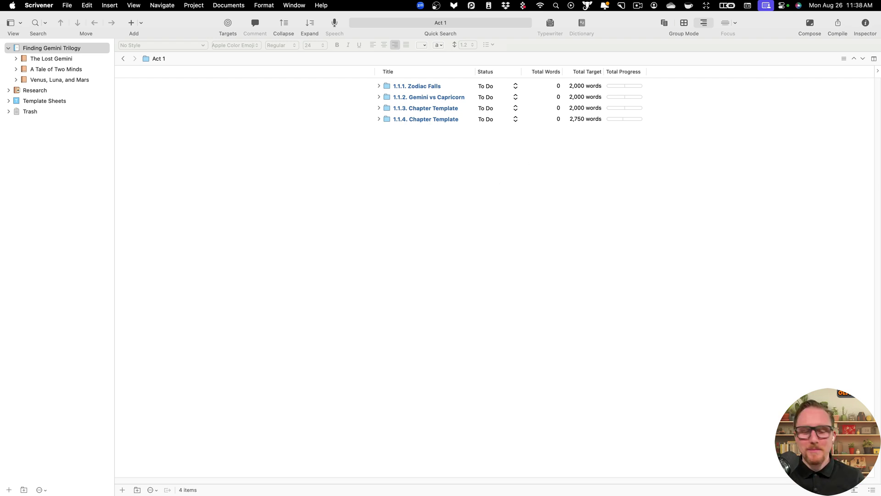
Step: Rename the third chapter of Act 1 as The Gemini Mirror
{"action": "left_click", "coordinate": [411, 108]}
{"action": "left_click", "coordinate": [439, 111]}
{"action": "type", "text": "Gemini vs Capricorn"}
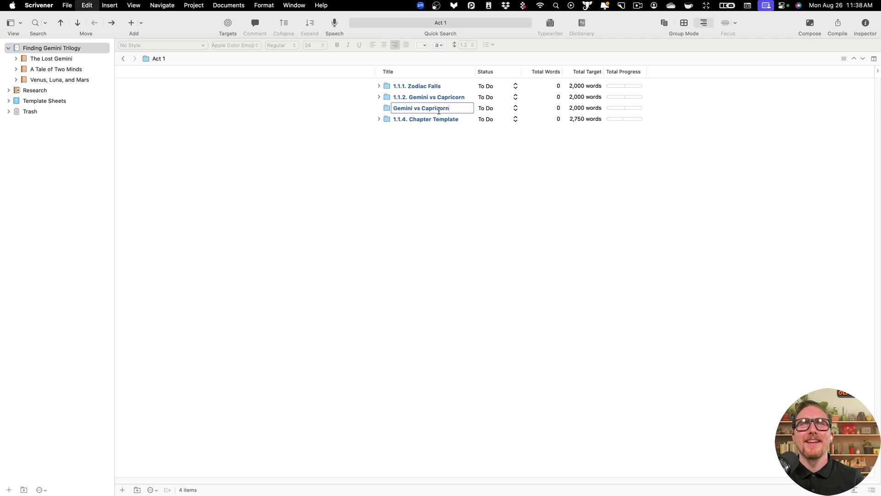
{"action": "key", "text": "super+z"}
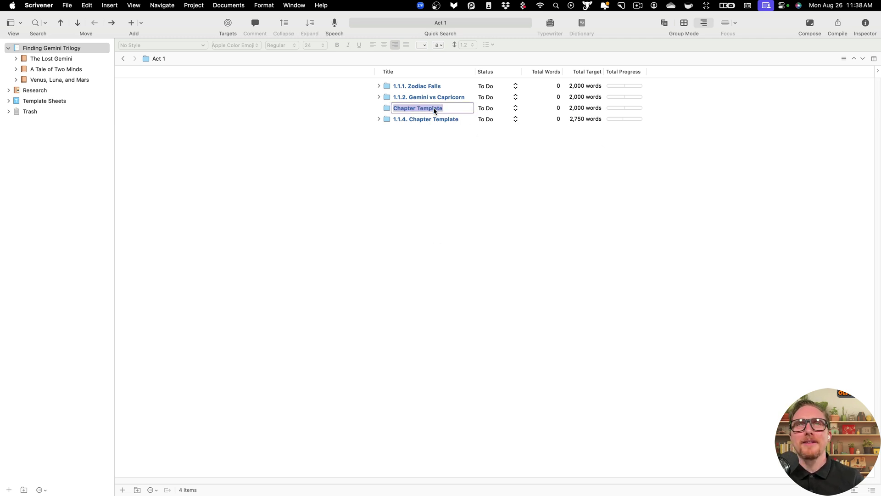
{"action": "type", "text": "The Gemini Mirror"}
Step: Rename the fourth chapter of Act 1 as The Invisible Door
{"action": "left_click", "coordinate": [448, 122]}
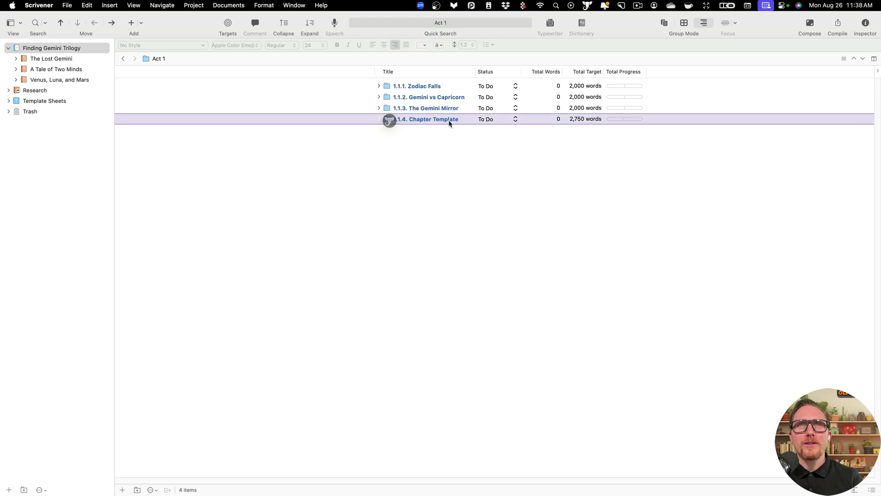
{"action": "key", "text": "Return"}
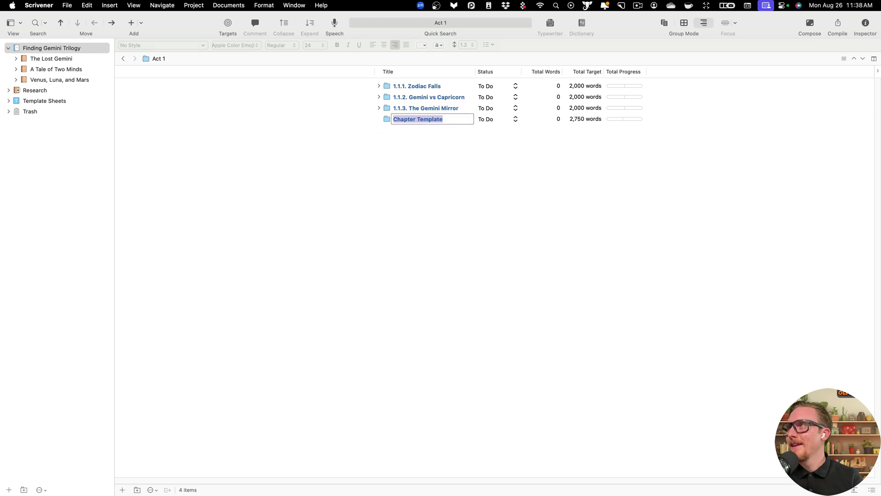
{"action": "key", "text": "Return"}
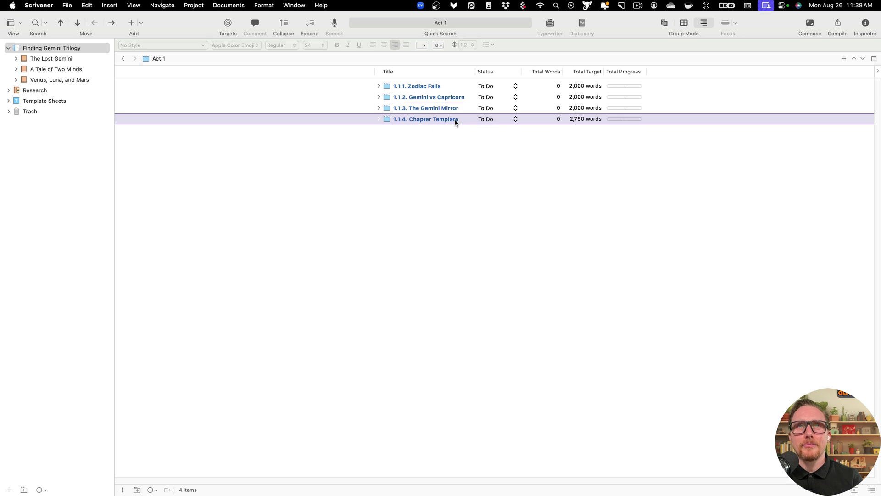
{"action": "left_click", "coordinate": [456, 120]}
{"action": "type", "text": "The Invisible Door"}
{"action": "key", "text": "Return"}
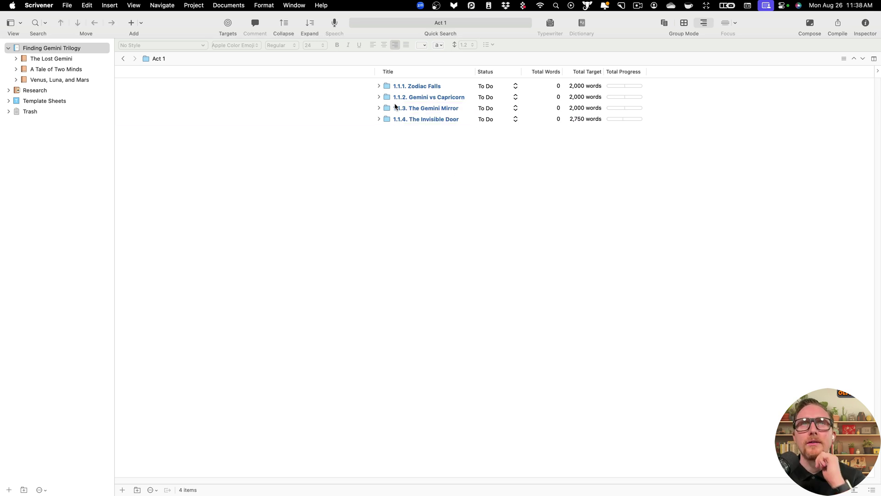
Step: Expand the Zodiac Falls chapter to view its scenes, leaving the first scene's title as it is
{"action": "left_click", "coordinate": [379, 85]}
{"action": "left_click", "coordinate": [430, 96]}
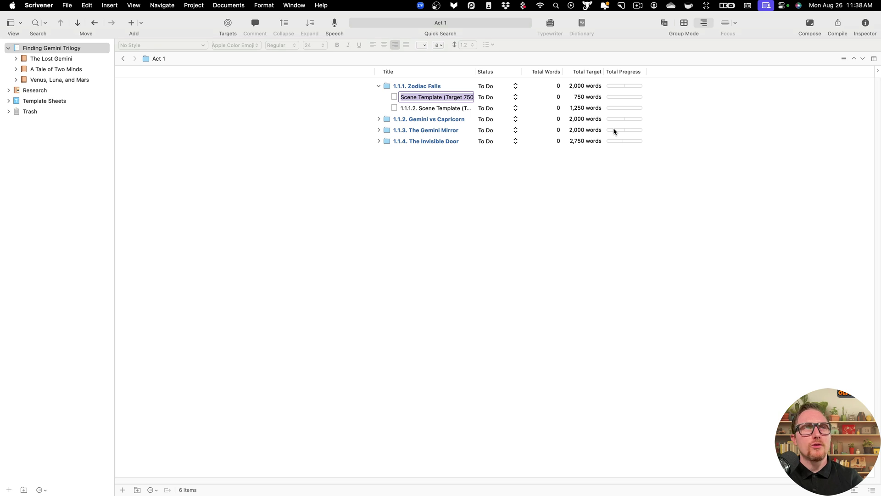
{"action": "left_click", "coordinate": [596, 203]}
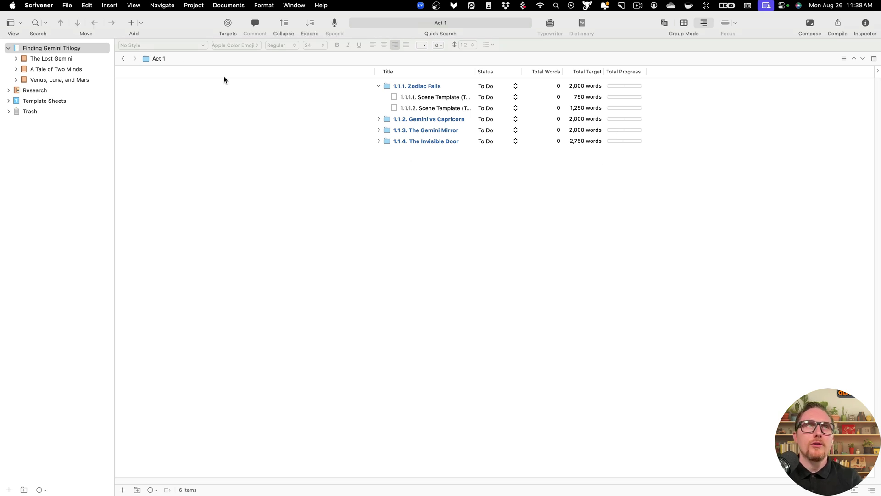
Step: Generate a list of 75 female character names with the Name Generator writing tool
{"action": "left_click", "coordinate": [86, 5]}
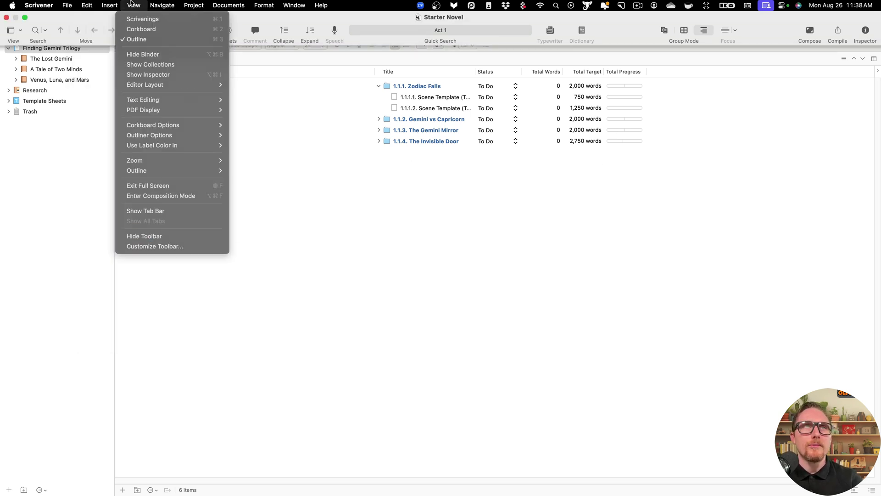
{"action": "mouse_move", "coordinate": [134, 7]}
{"action": "mouse_move", "coordinate": [87, 6]}
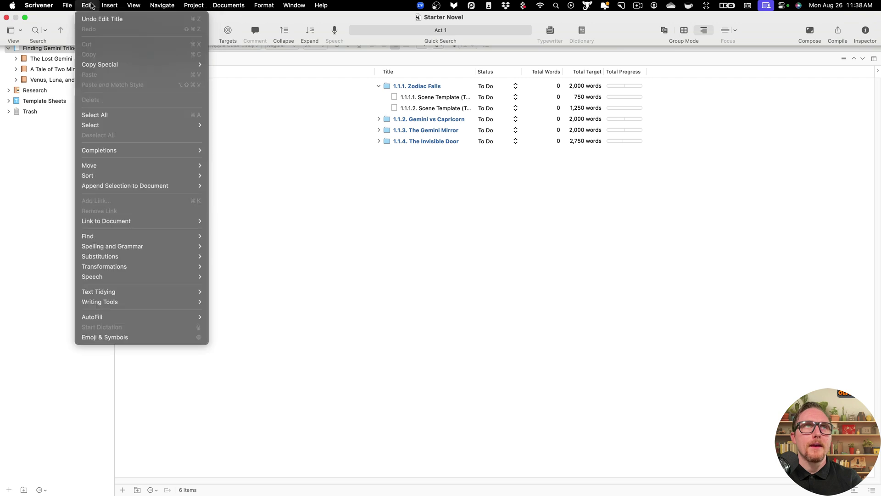
{"action": "mouse_move", "coordinate": [141, 302]}
{"action": "left_click", "coordinate": [237, 362]}
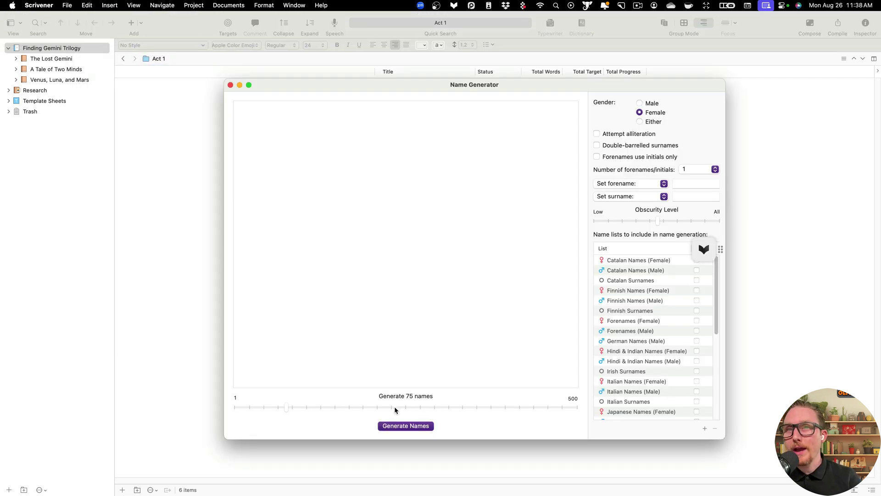
{"action": "left_click", "coordinate": [426, 426]}
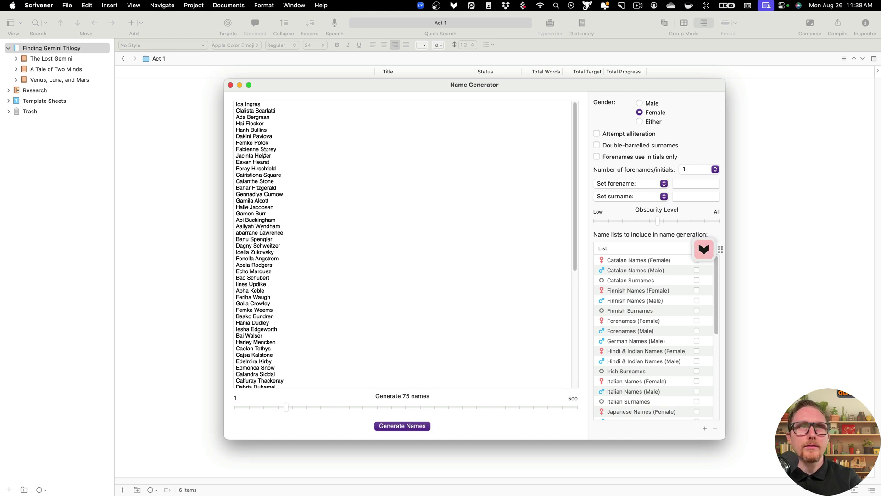
Step: Select the entire list of generated names and close the Name Generator
{"action": "left_click_drag", "start_coordinate": [237, 106], "coordinate": [306, 397]}
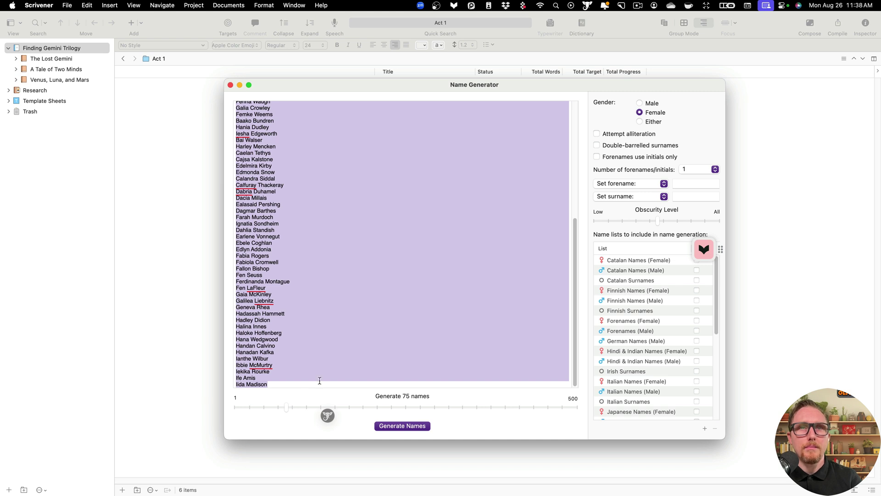
{"action": "right_click", "coordinate": [321, 380]}
{"action": "left_click", "coordinate": [362, 380]}
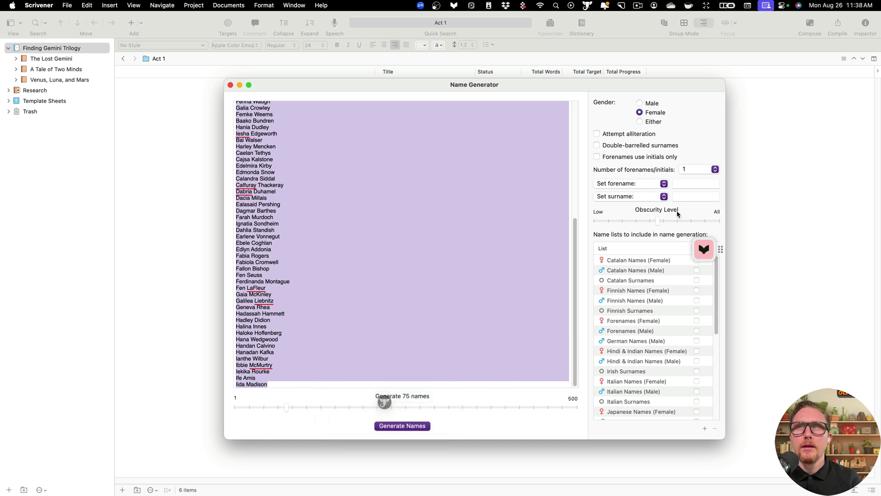
{"action": "mouse_move", "coordinate": [277, 89]}
{"action": "left_mouse_down"}
{"action": "mouse_move", "coordinate": [269, 120]}
{"action": "mouse_move", "coordinate": [272, 87]}
{"action": "left_mouse_up"}
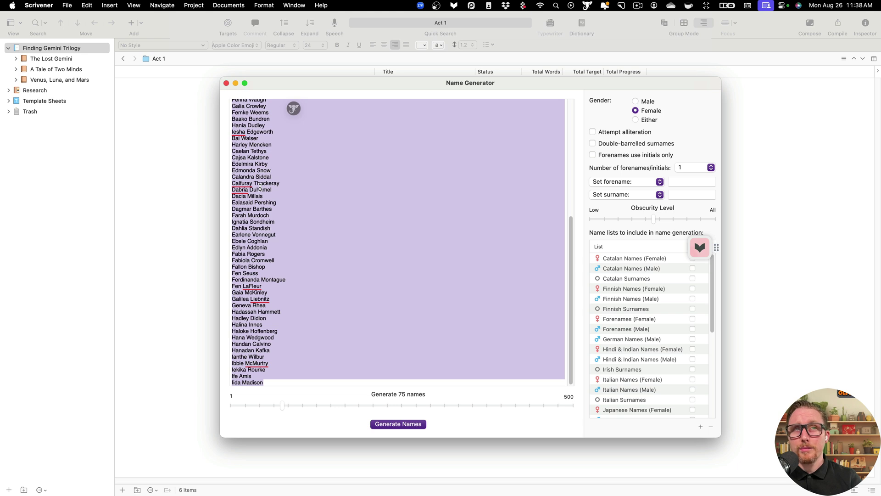
{"action": "scroll", "coordinate": [291, 217], "scroll_direction": "up", "scroll_amount": 10}
{"action": "left_click", "coordinate": [226, 84]}
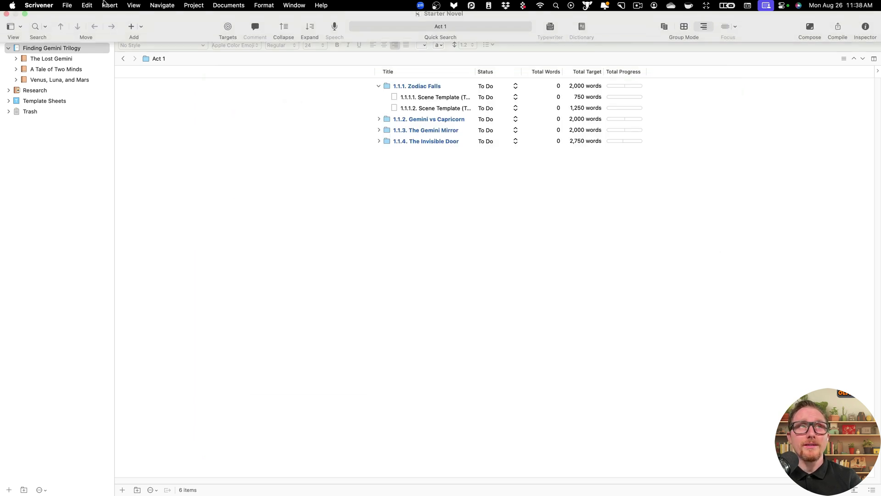
Step: Reopen the Name Generator, copy the selected list of names and close the generator again
{"action": "left_click", "coordinate": [92, 5]}
{"action": "mouse_move", "coordinate": [136, 306]}
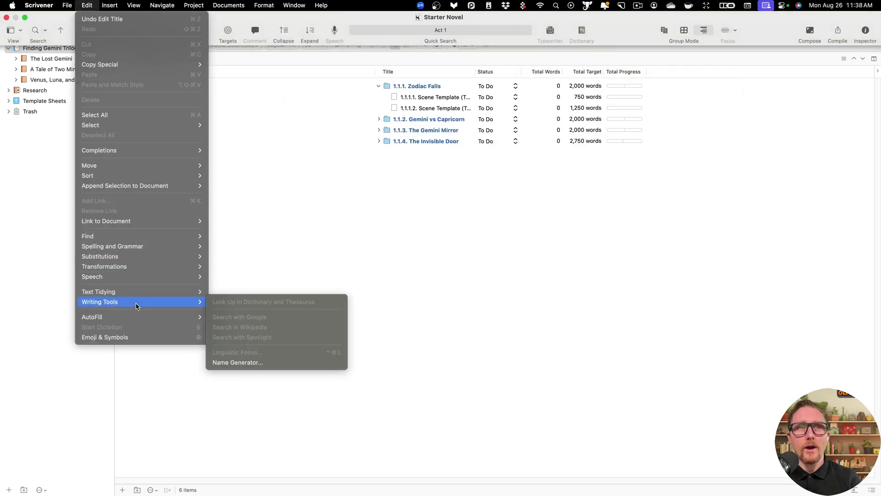
{"action": "left_click", "coordinate": [246, 364]}
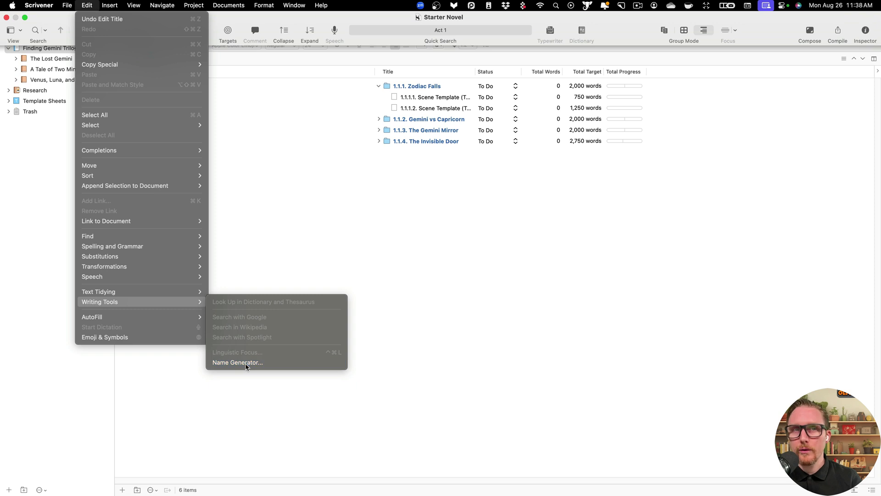
{"action": "scroll", "coordinate": [643, 332], "scroll_direction": "down", "scroll_amount": 10}
{"action": "scroll", "coordinate": [642, 332], "scroll_direction": "up", "scroll_amount": 5}
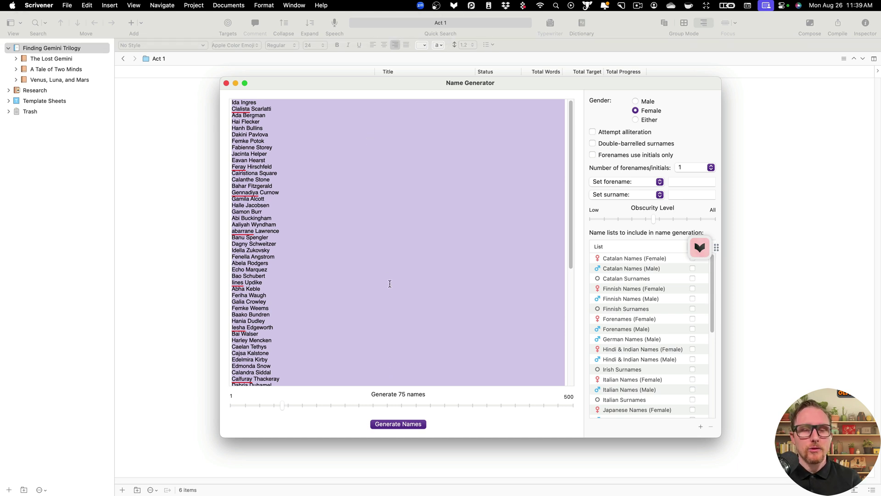
{"action": "key", "text": "super+c"}
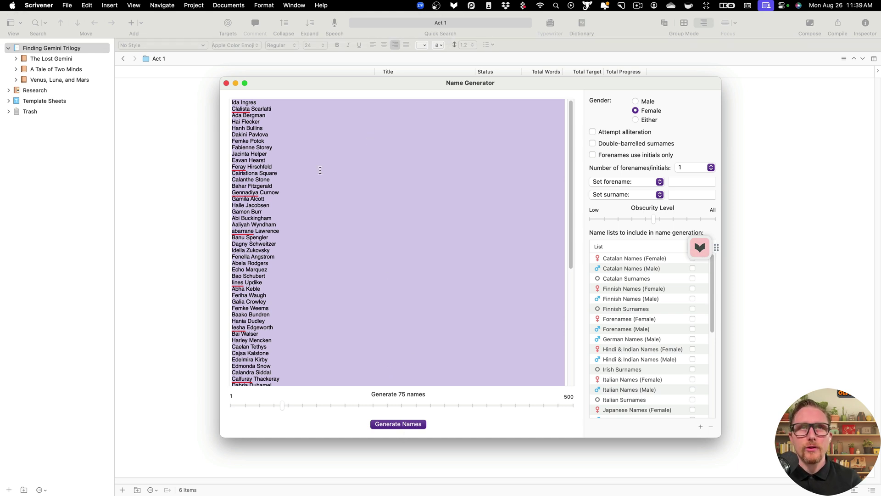
{"action": "left_click", "coordinate": [226, 83]}
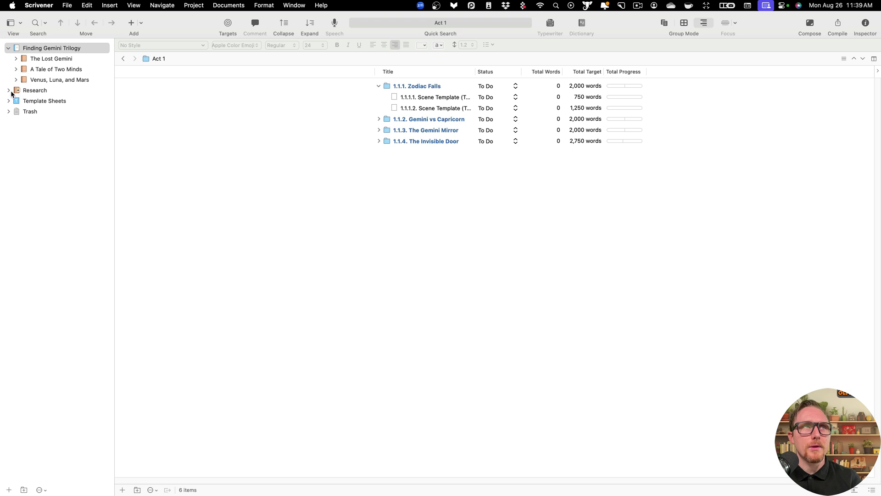
Step: Expand the Research folder in the binder and open its Characters folder
{"action": "left_click", "coordinate": [9, 91]}
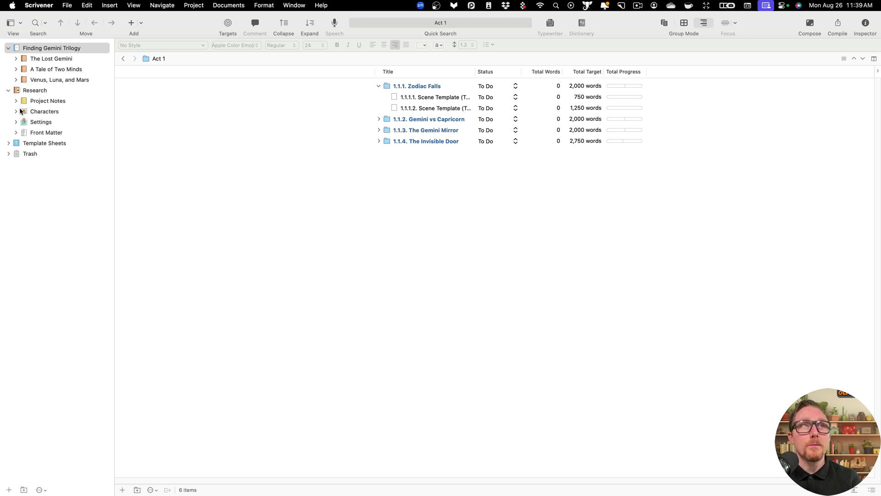
{"action": "left_click", "coordinate": [15, 112]}
{"action": "left_click", "coordinate": [31, 113]}
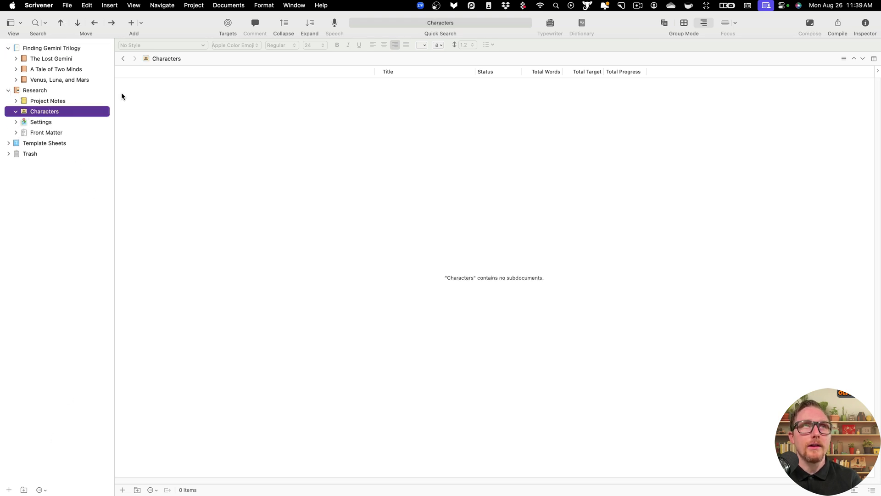
Step: Create a new text document in the Characters folder and paste the copied list of character names into it
{"action": "left_click", "coordinate": [141, 30]}
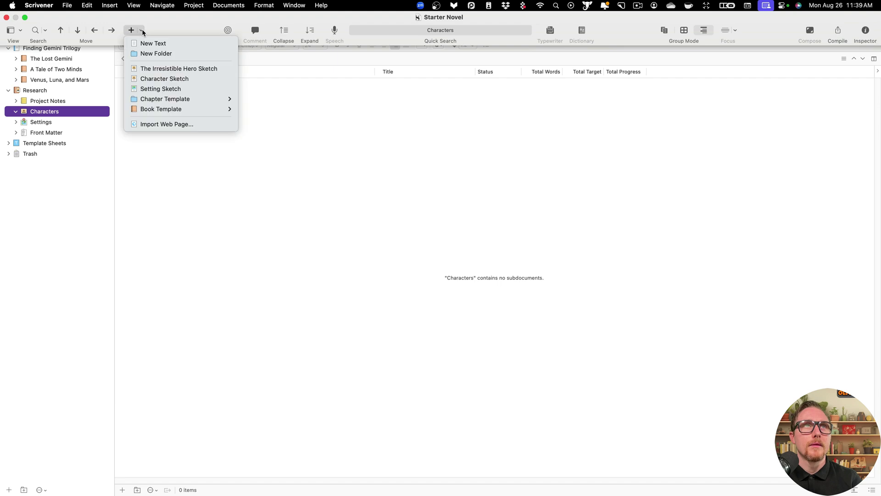
{"action": "left_click", "coordinate": [145, 43]}
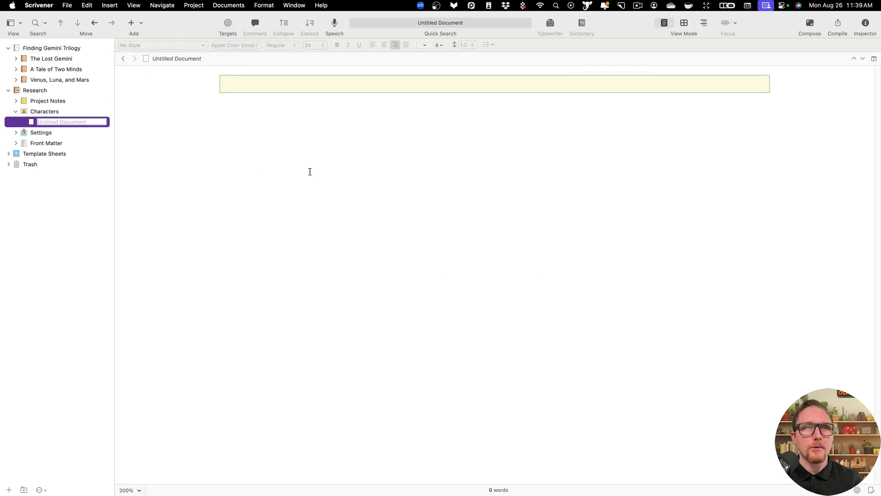
{"action": "left_click", "coordinate": [213, 102]}
{"action": "key", "text": "super+v"}
{"action": "scroll", "coordinate": [182, 73], "scroll_direction": "up", "scroll_amount": 15}
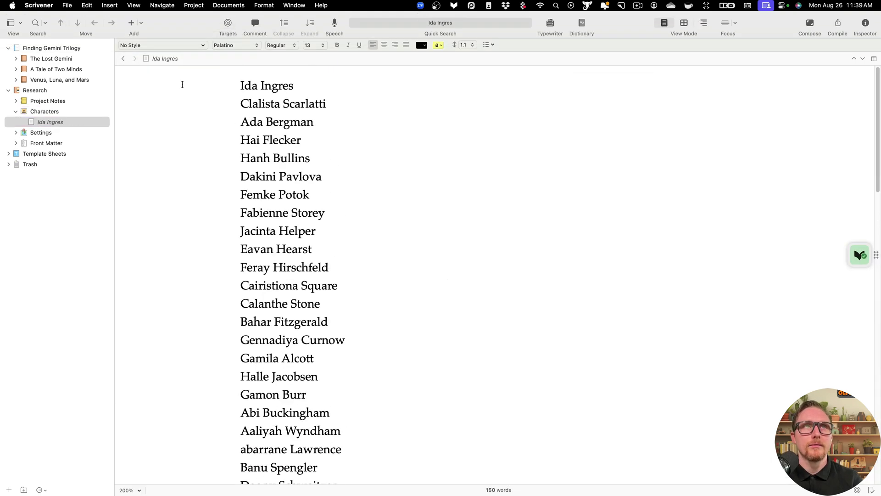
Step: Title the new name document "Character Name List"
{"action": "left_click", "coordinate": [184, 59]}
{"action": "type", "text": "Chara"}
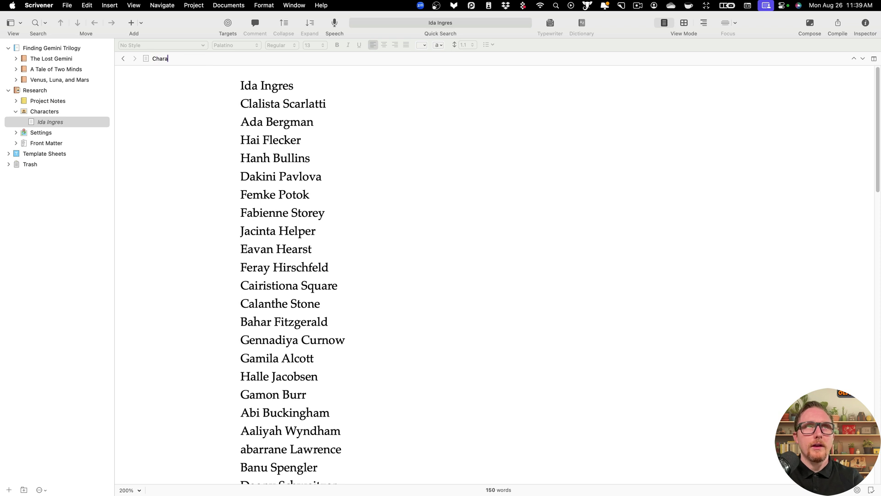
{"action": "type", "text": "cter Name List"}
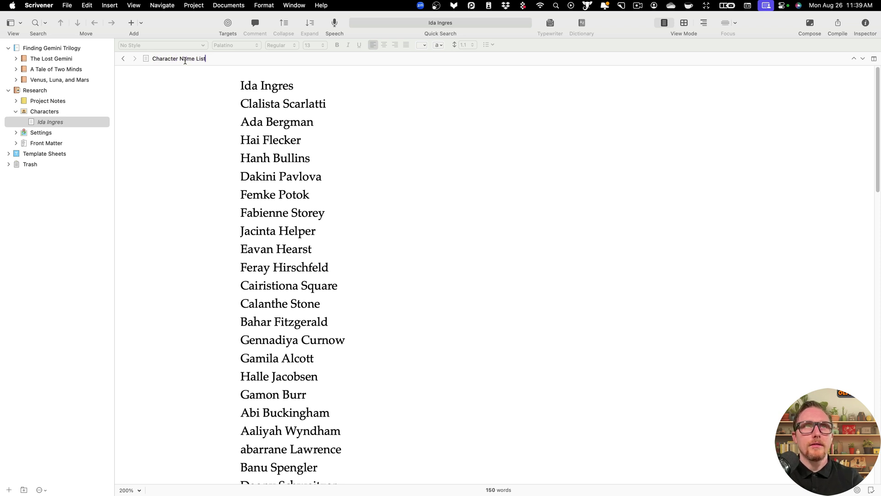
{"action": "key", "text": "Return"}
Step: Copy the first name from the character list and open the Act 1 folder of The Lost Gemini
{"action": "left_click_drag", "start_coordinate": [294, 85], "coordinate": [193, 76]}
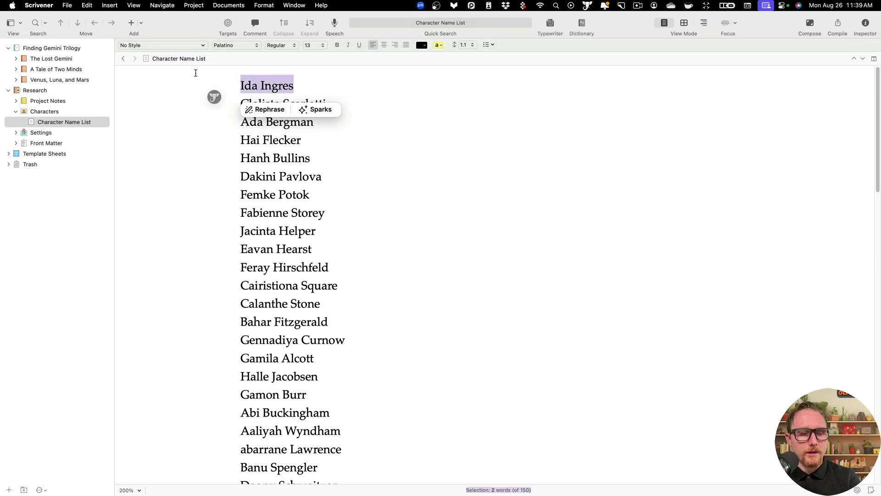
{"action": "left_click", "coordinate": [60, 58]}
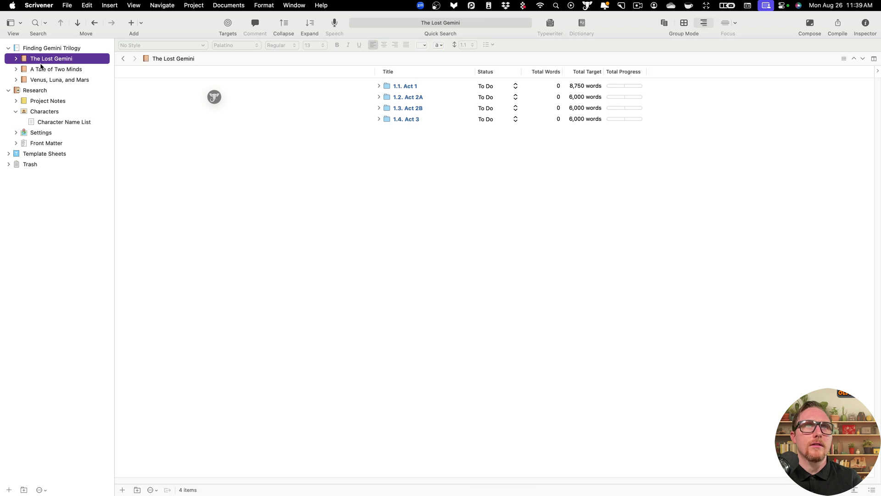
{"action": "left_click", "coordinate": [16, 58]}
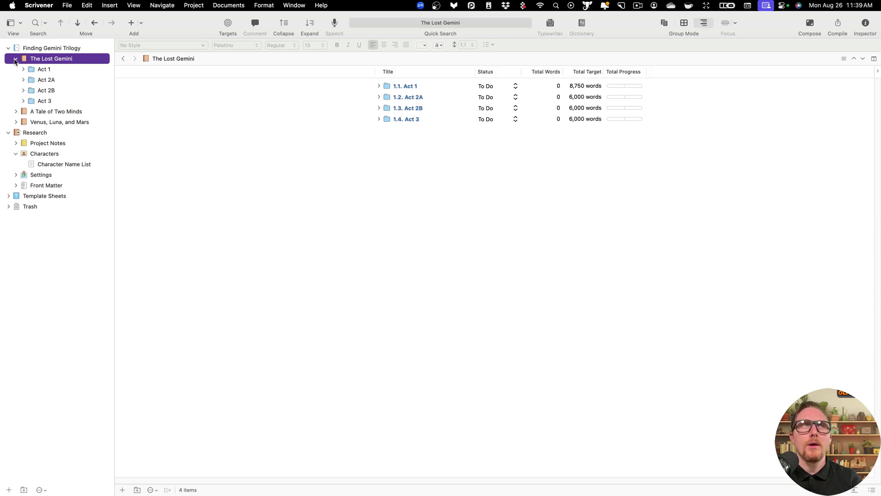
{"action": "left_click", "coordinate": [42, 69]}
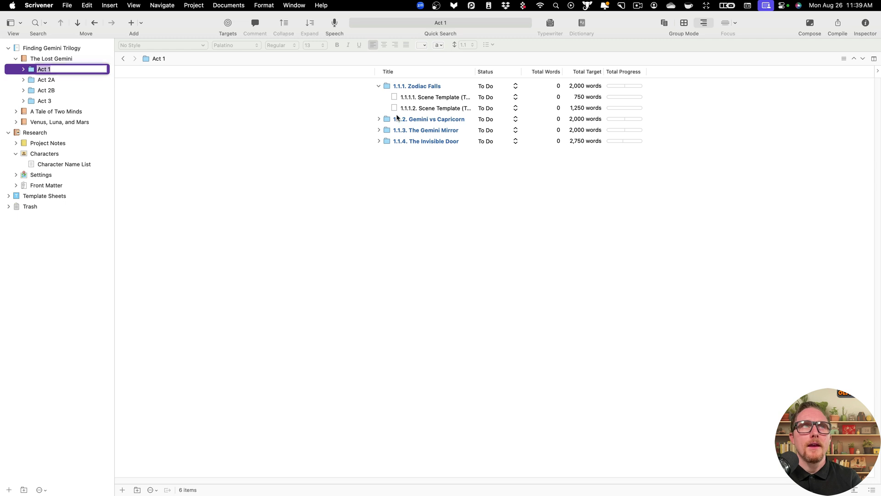
{"action": "left_click", "coordinate": [504, 130]}
{"action": "left_click", "coordinate": [419, 153]}
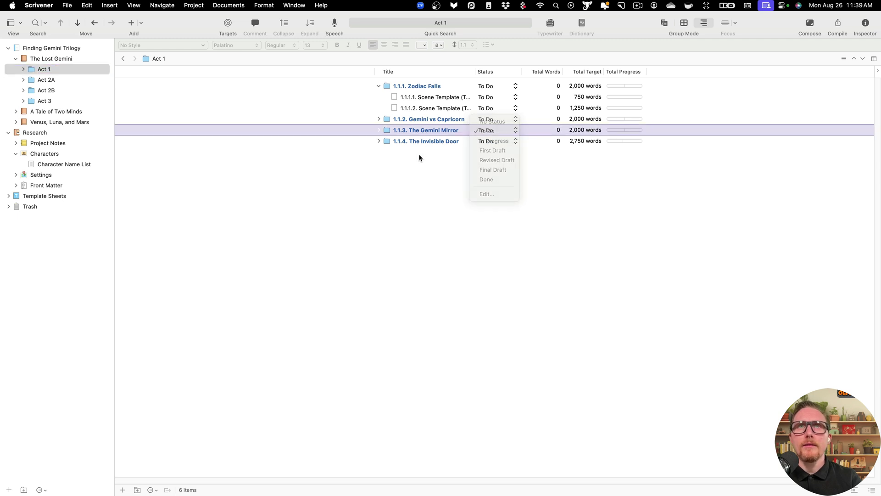
Step: Rename the first Zodiac Falls scene as the copied character name plus "goes to Zodiac falls and discover...", and widen the Title column to fit
{"action": "double_click", "coordinate": [444, 98]}
{"action": "type", "text": "Ida Ingres"}
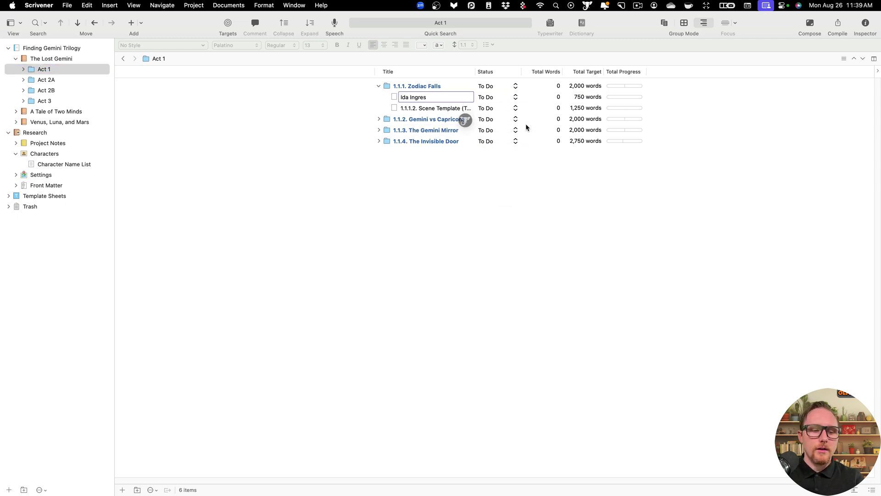
{"action": "type", "text": " goes to "}
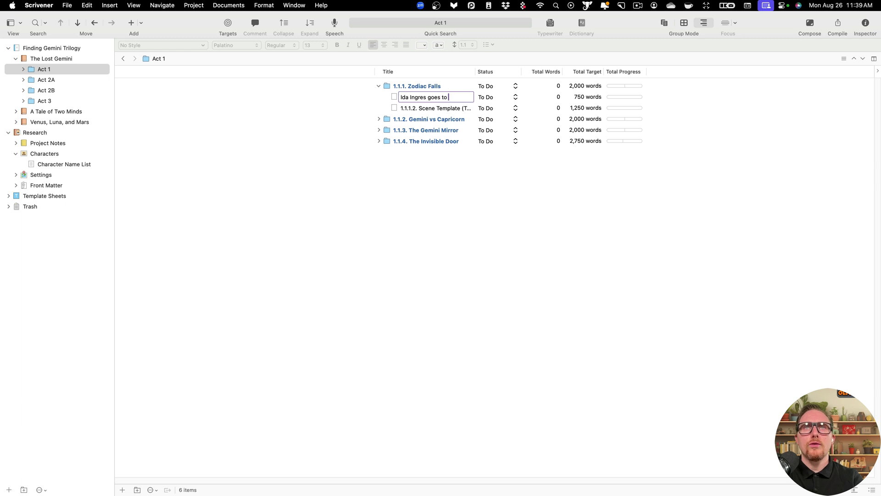
{"action": "type", "text": "Zodiac "}
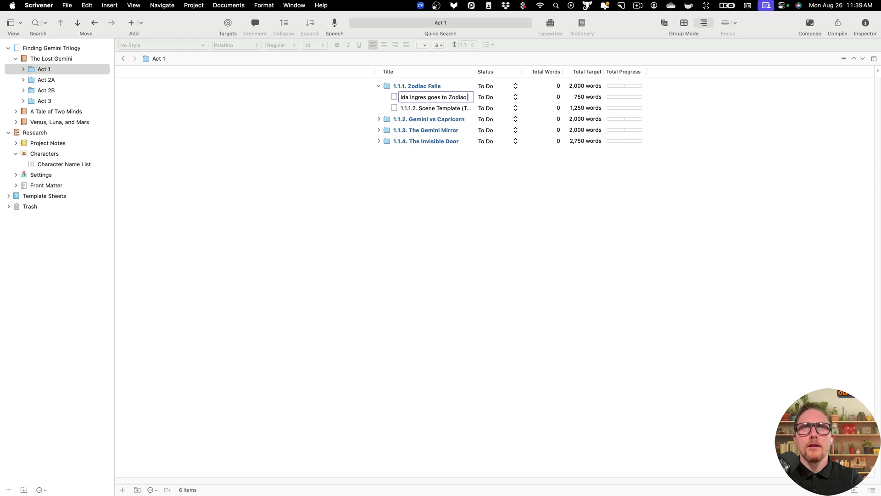
{"action": "type", "text": "falls ad s"}
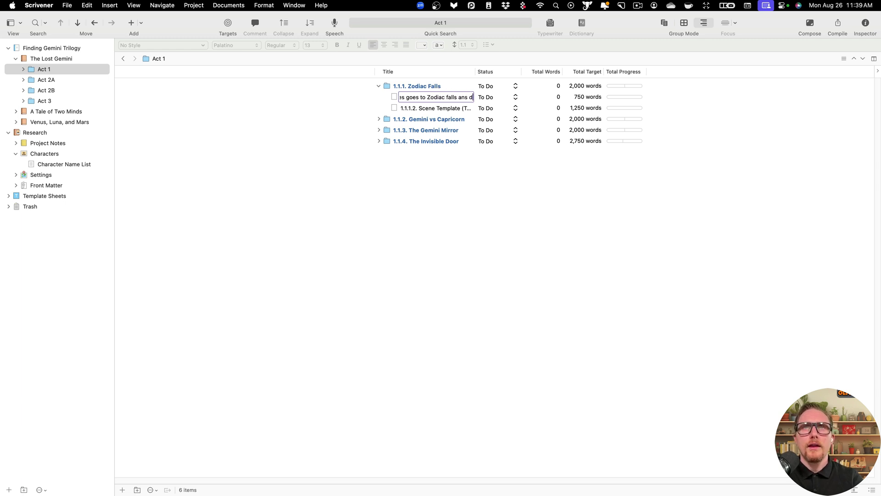
{"action": "key", "text": "BackSpace"}
{"action": "key", "text": "BackSpace"}
{"action": "key", "text": "BackSpace"}
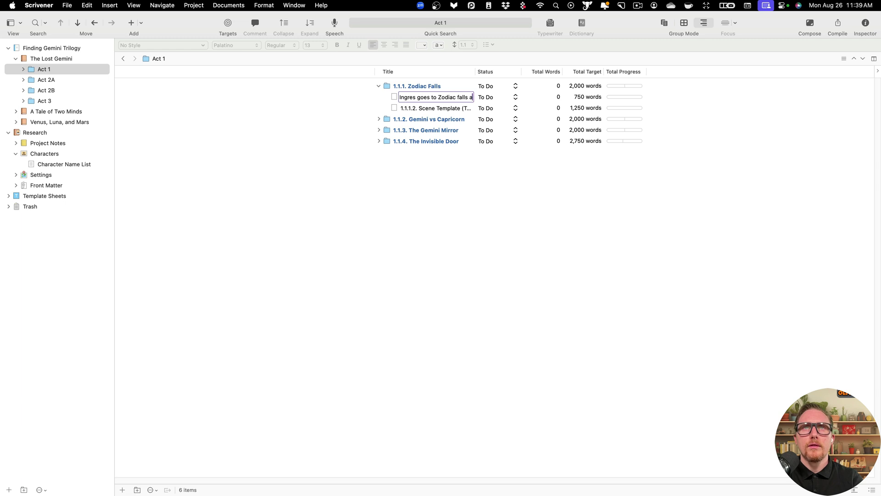
{"action": "type", "text": "nd discovers"}
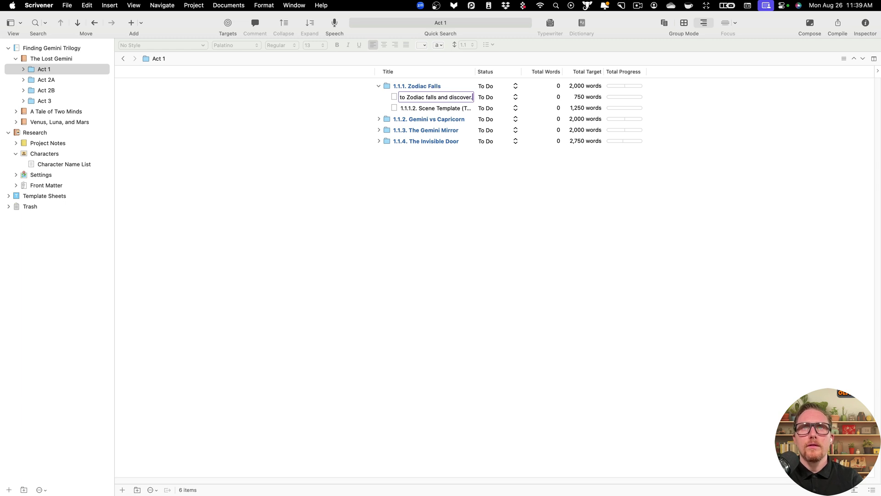
{"action": "key", "text": "Return"}
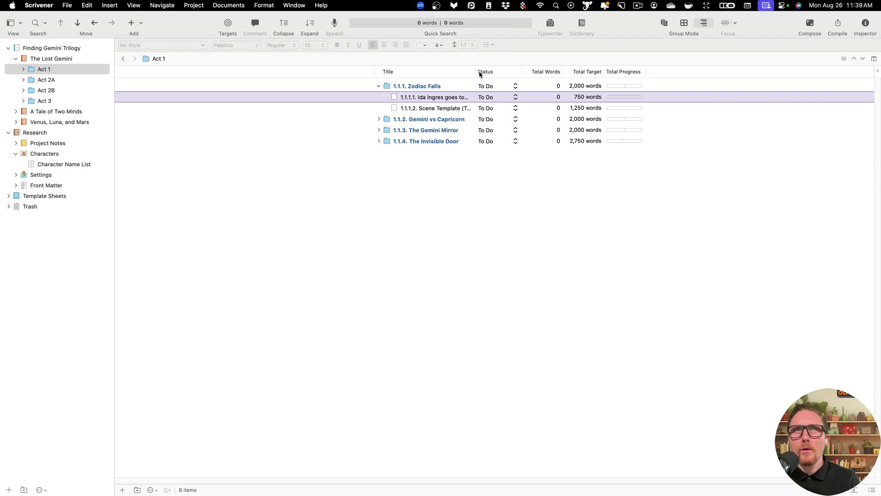
{"action": "left_click_drag", "start_coordinate": [476, 71], "coordinate": [561, 70]}
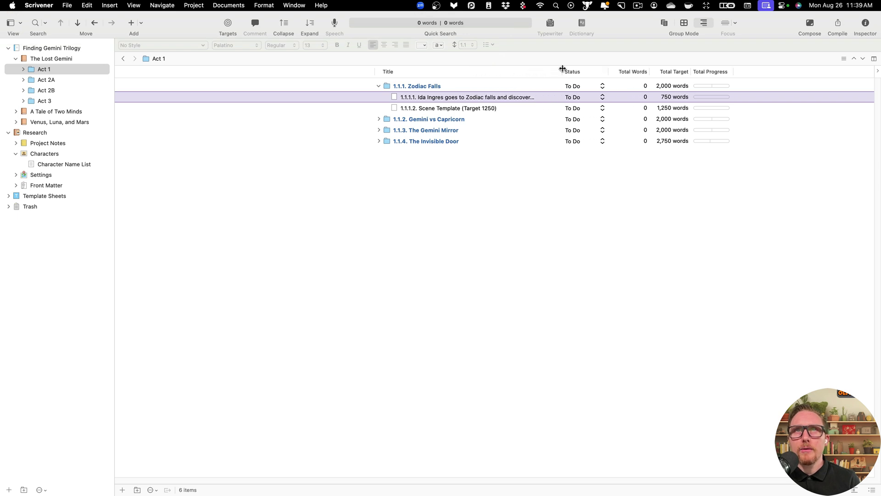
{"action": "double_click", "coordinate": [397, 107]}
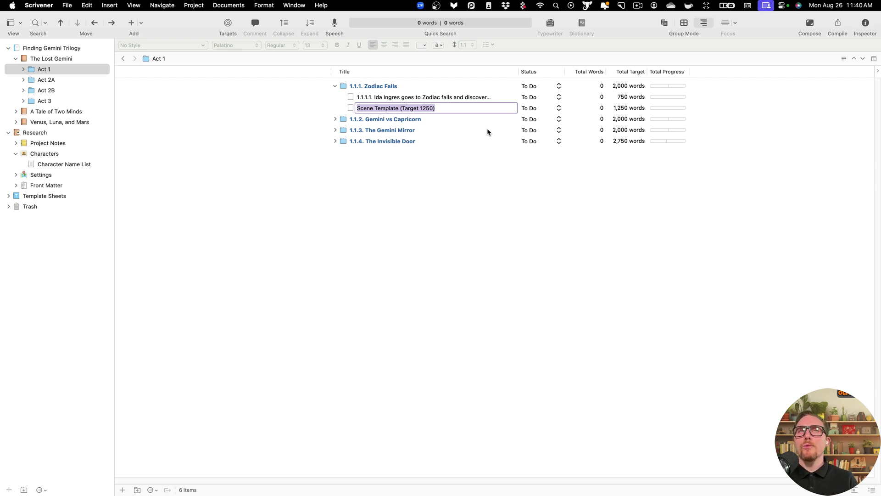
{"action": "left_click", "coordinate": [468, 97]}
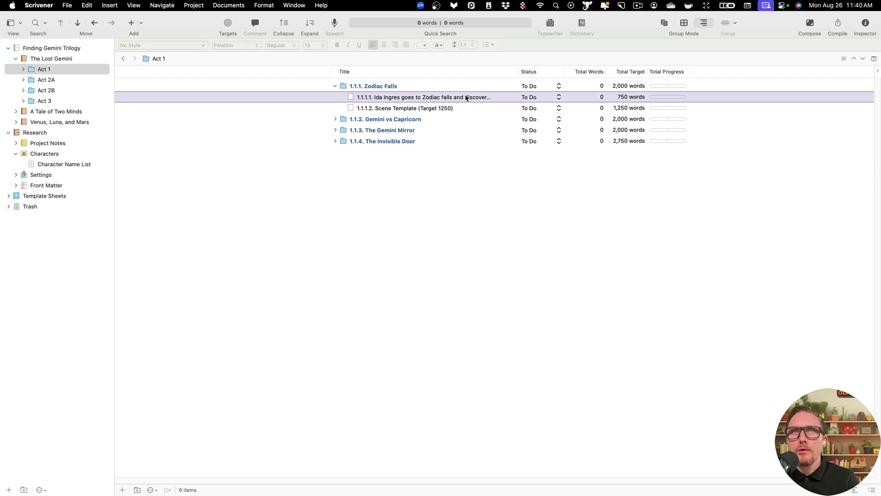
{"action": "left_click", "coordinate": [488, 96]}
{"action": "left_click", "coordinate": [652, 142]}
{"action": "left_click", "coordinate": [737, 100]}
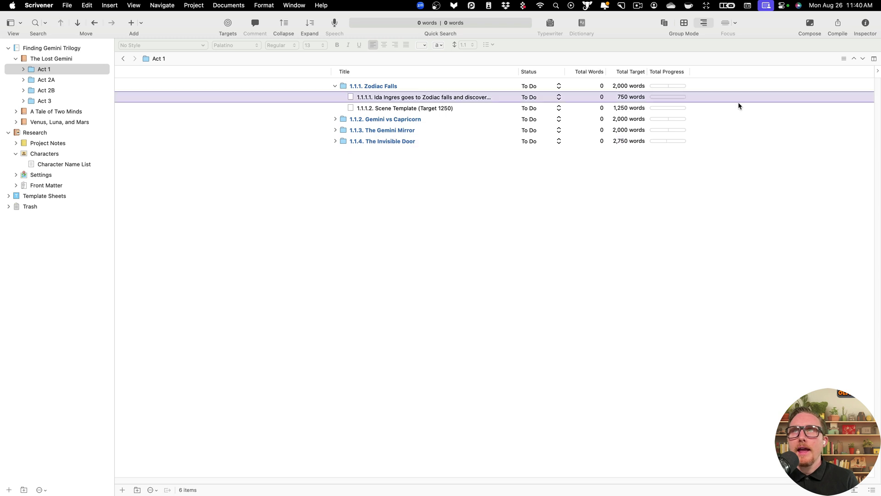
Step: Show synopses with the titles in the outline and give the Zodiac Falls chapter the synopsis "Starting about the entire chapter."
{"action": "left_click", "coordinate": [878, 71]}
{"action": "left_click", "coordinate": [803, 100]}
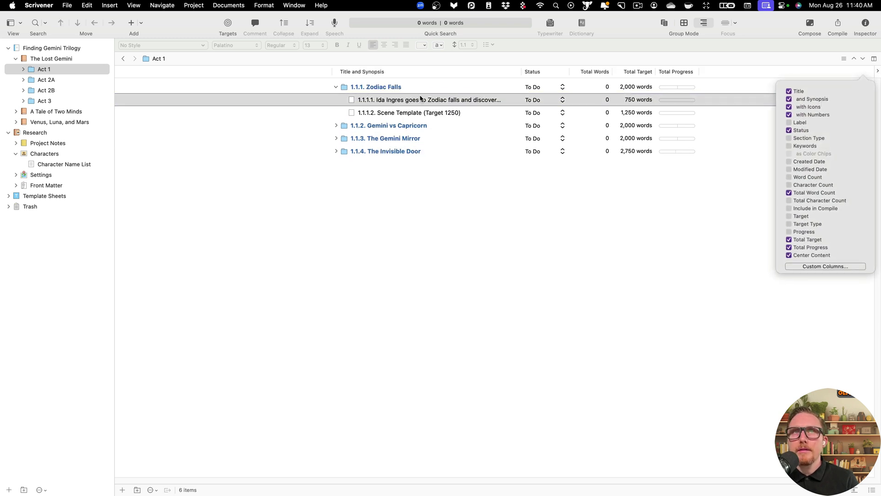
{"action": "left_click", "coordinate": [394, 87]}
{"action": "left_click", "coordinate": [396, 87]}
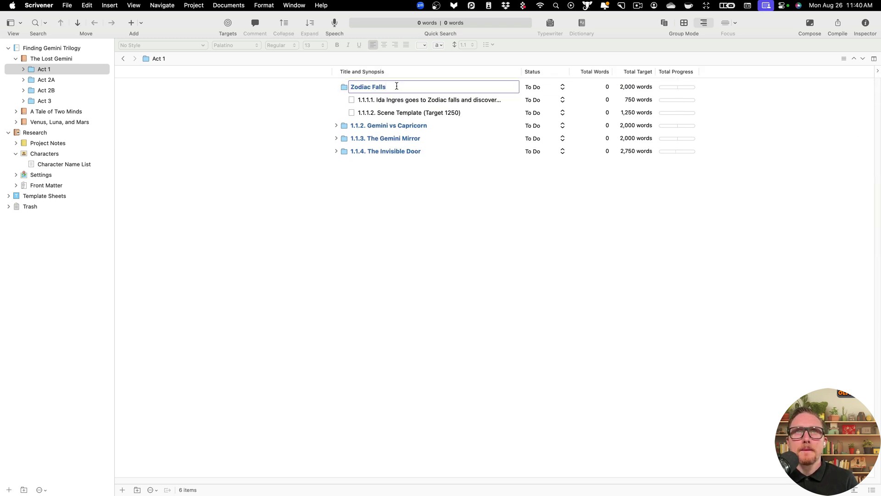
{"action": "key", "text": "Tab"}
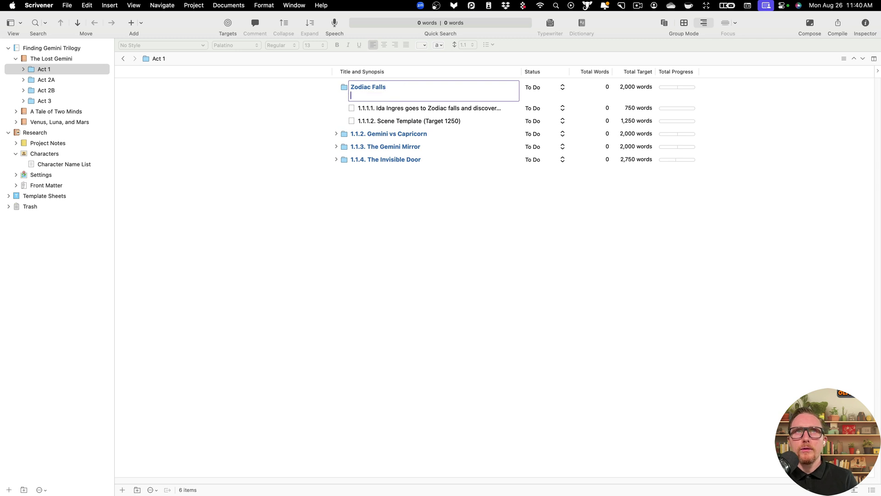
{"action": "type", "text": "Starting a"}
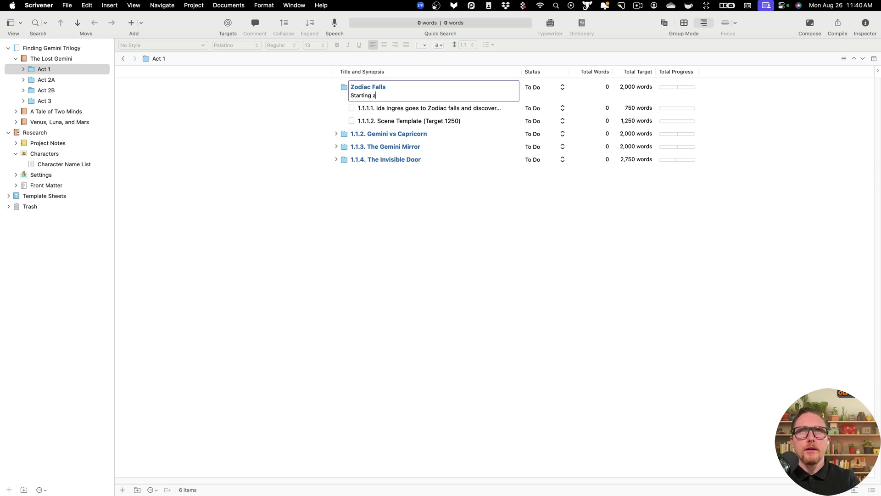
{"action": "type", "text": "bout the entire chapote"}
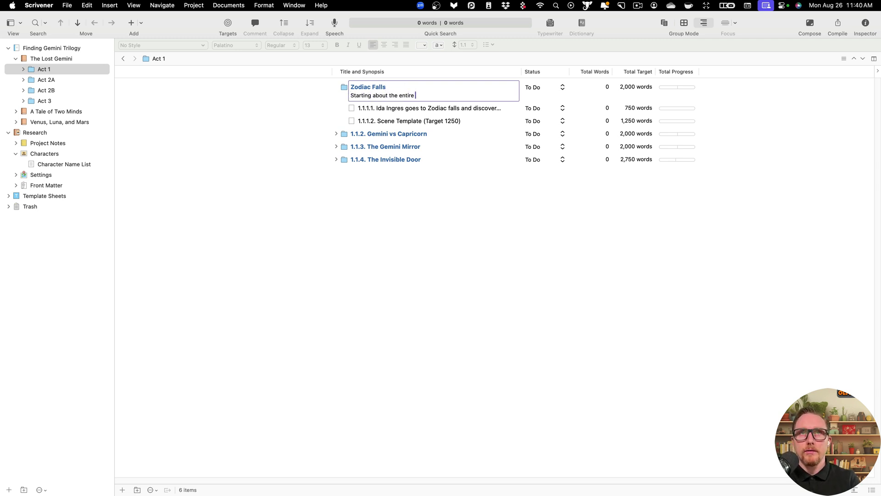
{"action": "key", "text": "BackSpace"}
{"action": "key", "text": "BackSpace"}
{"action": "key", "text": "BackSpace"}
{"action": "type", "text": "ter."}
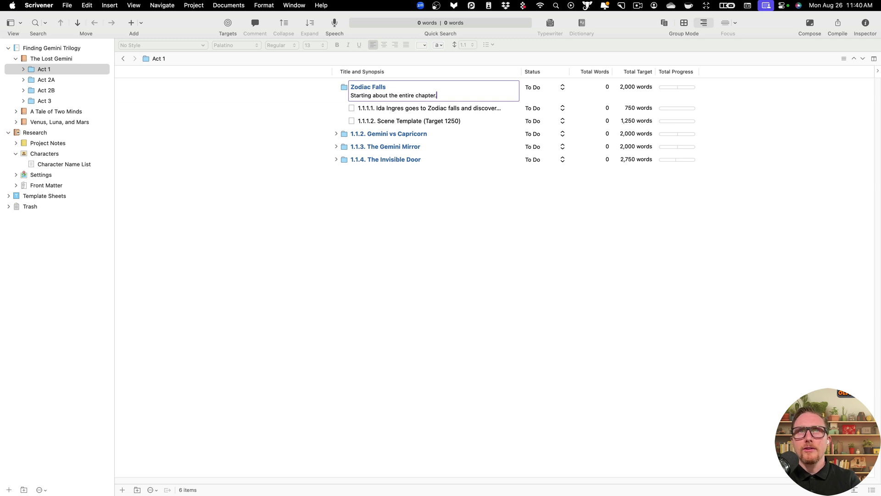
{"action": "key", "text": "Return"}
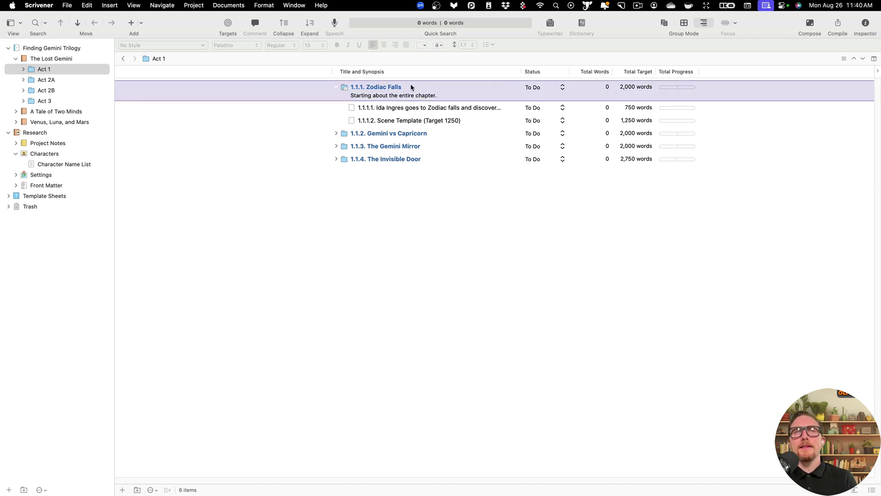
Step: Add a Scene Template (Target 750) document after the second scene of the Zodiac Falls chapter
{"action": "left_click", "coordinate": [444, 120]}
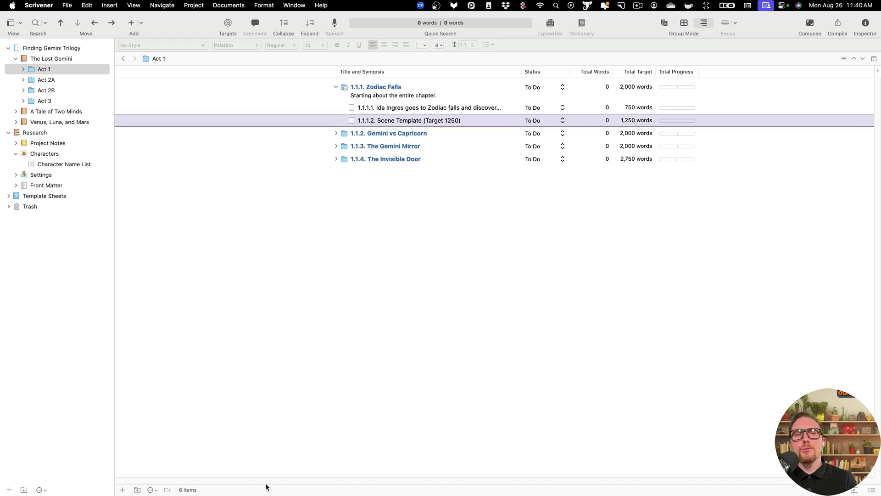
{"action": "left_click", "coordinate": [141, 24]}
{"action": "mouse_move", "coordinate": [220, 91]}
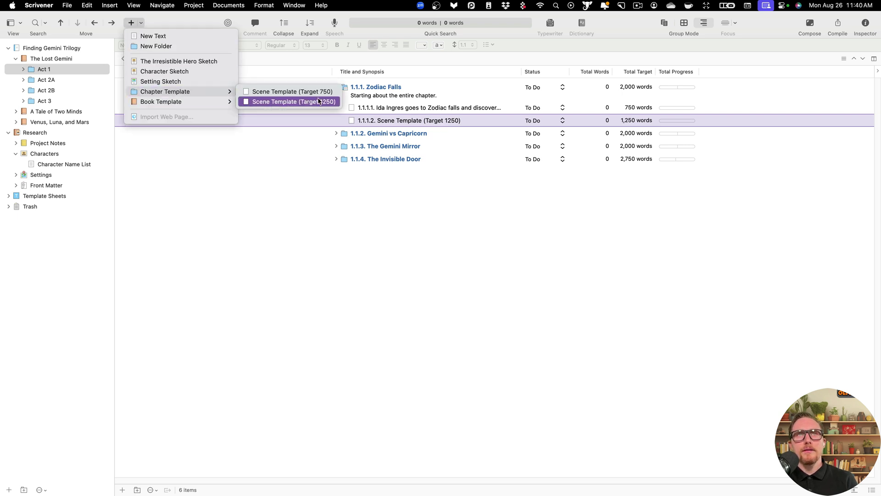
{"action": "left_click", "coordinate": [324, 97]}
{"action": "left_click", "coordinate": [426, 122]}
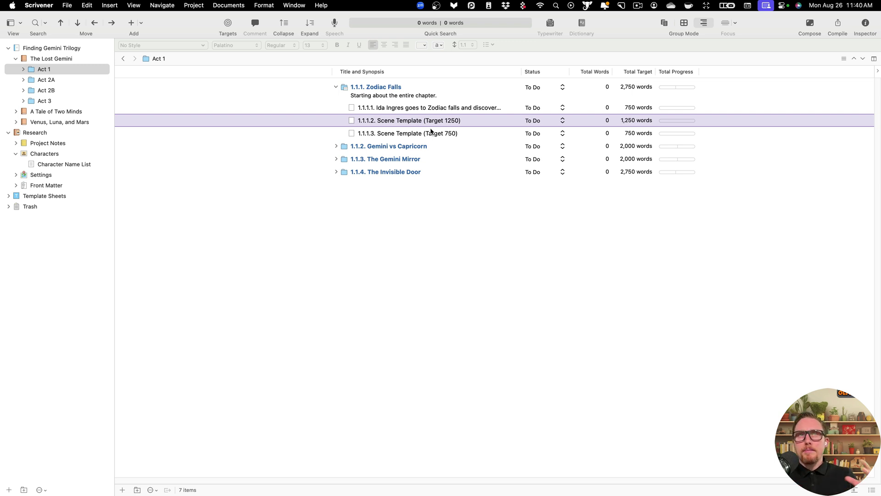
{"action": "left_click", "coordinate": [426, 96]}
{"action": "left_click", "coordinate": [428, 95]}
{"action": "left_click_drag", "start_coordinate": [453, 95], "coordinate": [343, 94]}
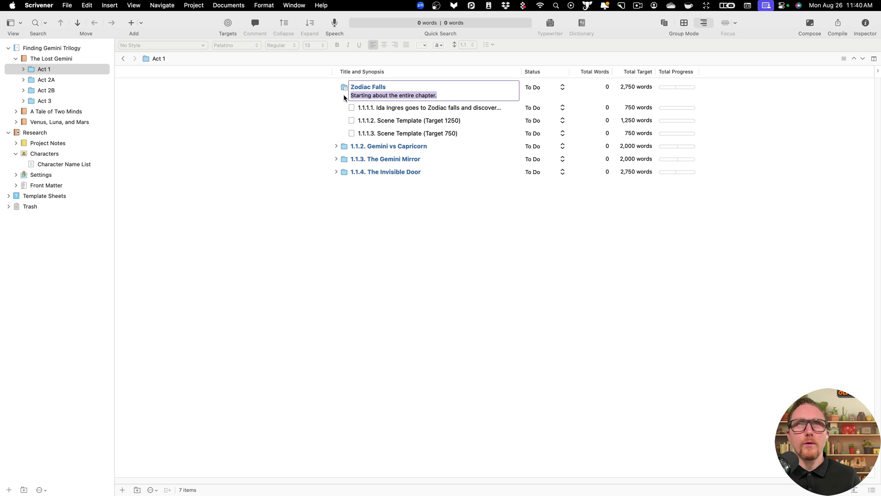
{"action": "left_click", "coordinate": [463, 183]}
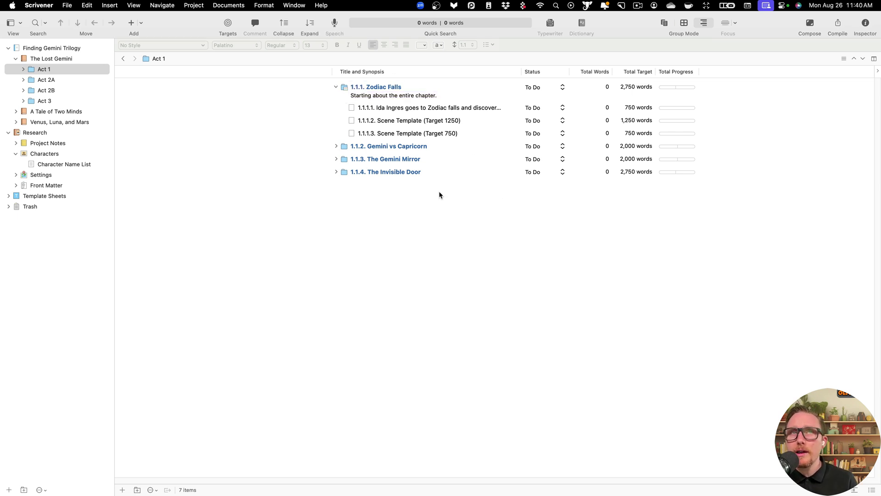
Step: Open the first scene of the Zodiac Falls chapter and write "Get started writing about Zodiac falls." as its text
{"action": "double_click", "coordinate": [351, 107]}
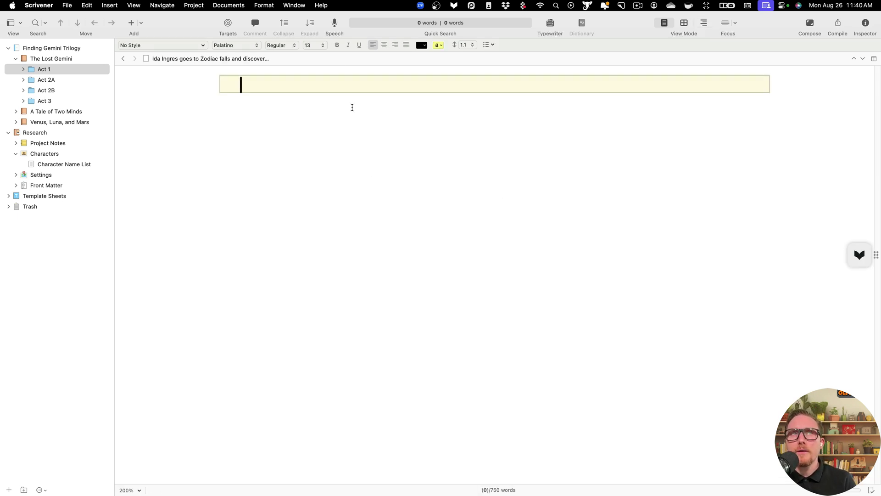
{"action": "type", "text": "Get s"}
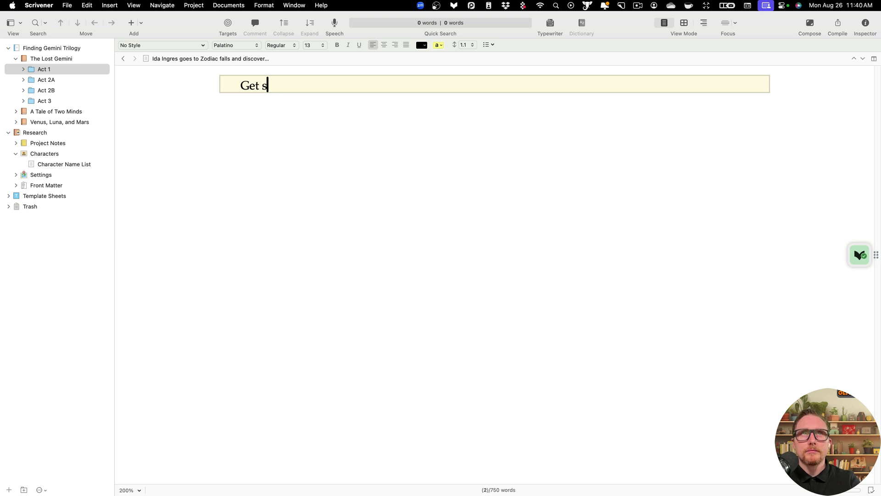
{"action": "type", "text": "tarted writin"}
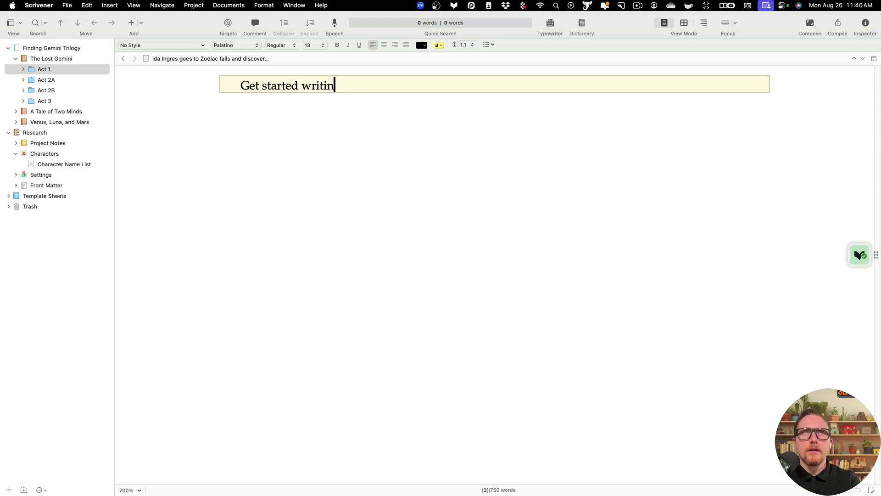
{"action": "type", "text": "gabout"}
{"action": "key", "text": "BackSpace"}
{"action": "key", "text": "BackSpace"}
{"action": "key", "text": "BackSpace"}
{"action": "key", "text": "BackSpace"}
{"action": "key", "text": "BackSpace"}
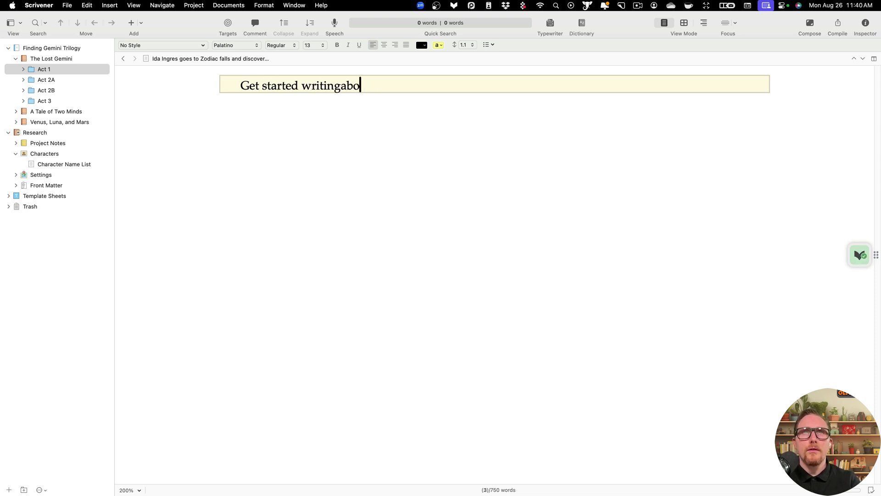
{"action": "type", "text": "abo"}
{"action": "key", "text": "BackSpace"}
{"action": "key", "text": "BackSpace"}
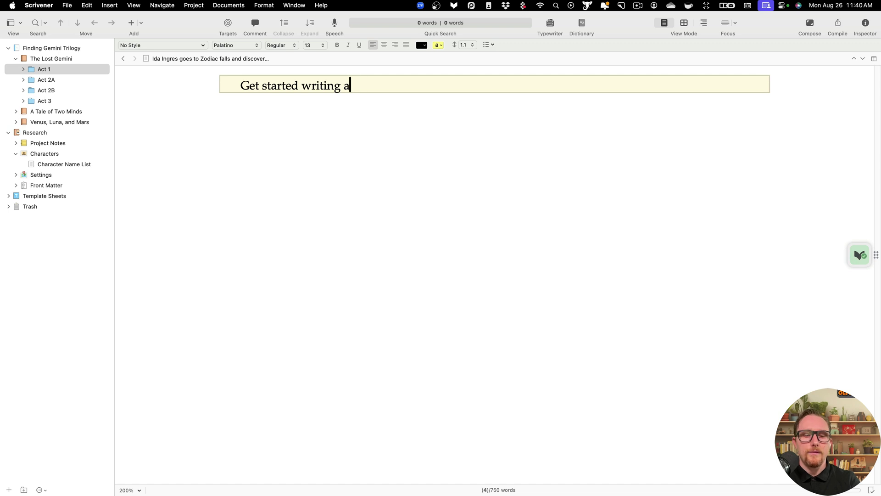
{"action": "type", "text": "bout Zod"}
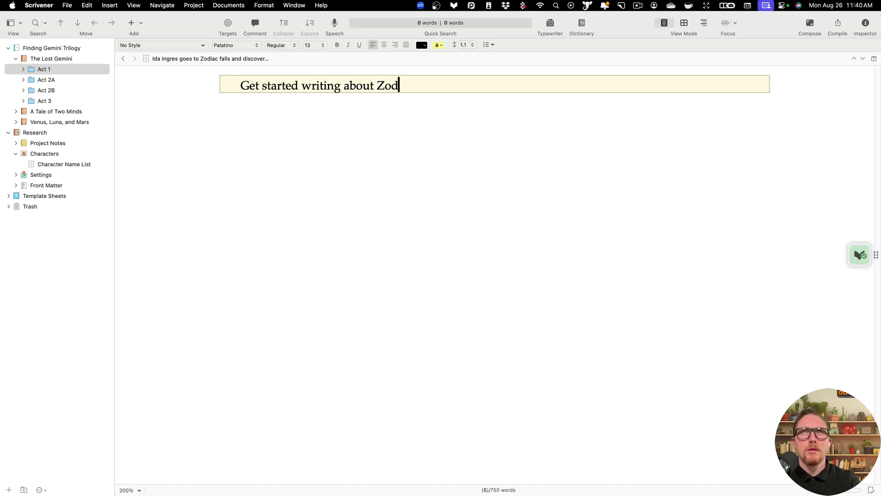
{"action": "type", "text": "iac falls."}
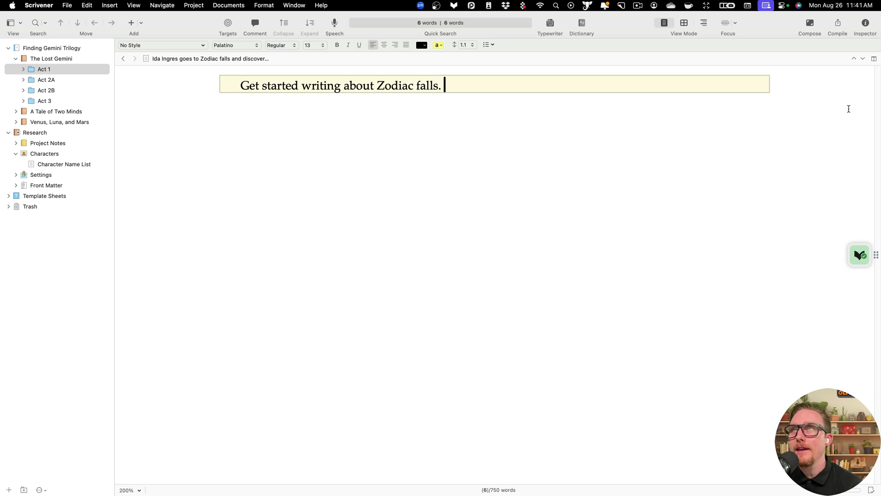
Step: Show the scene's synopsis in the inspector and fill it with "More notes about what happens in this scene here!"
{"action": "left_click", "coordinate": [869, 31]}
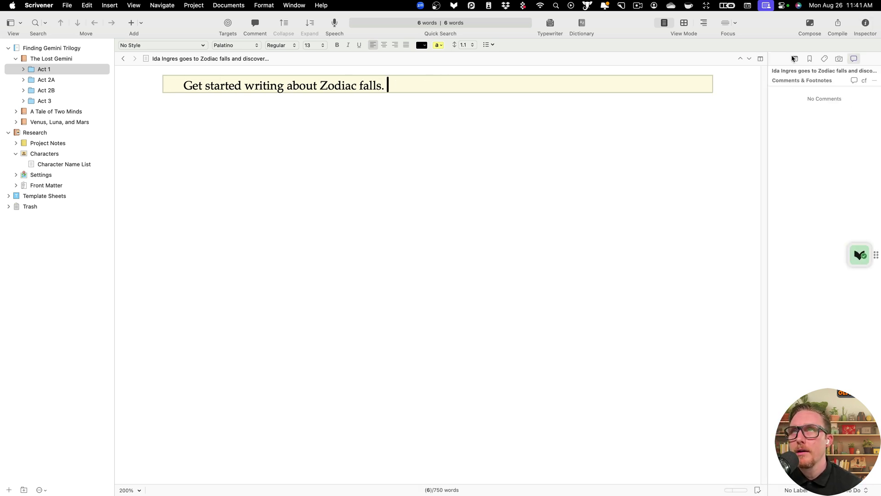
{"action": "key", "text": "super+alt+1"}
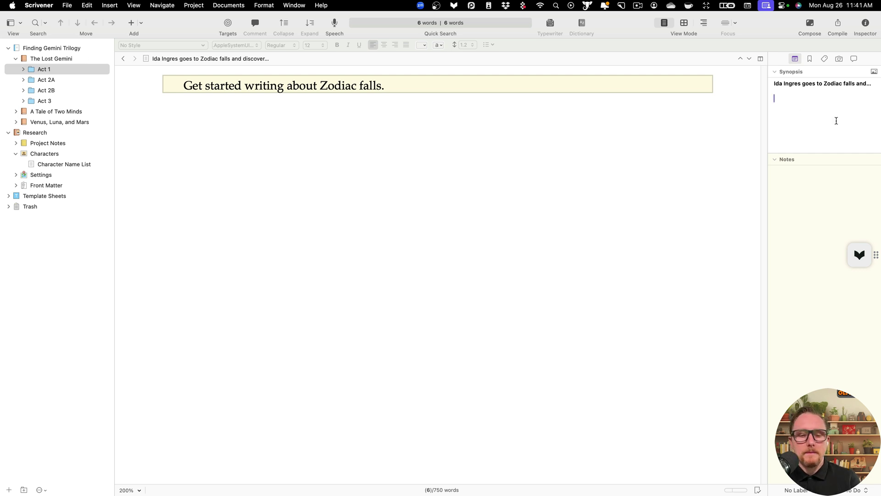
{"action": "key", "text": "Return"}
{"action": "key", "text": "Return"}
{"action": "type", "text": "M"}
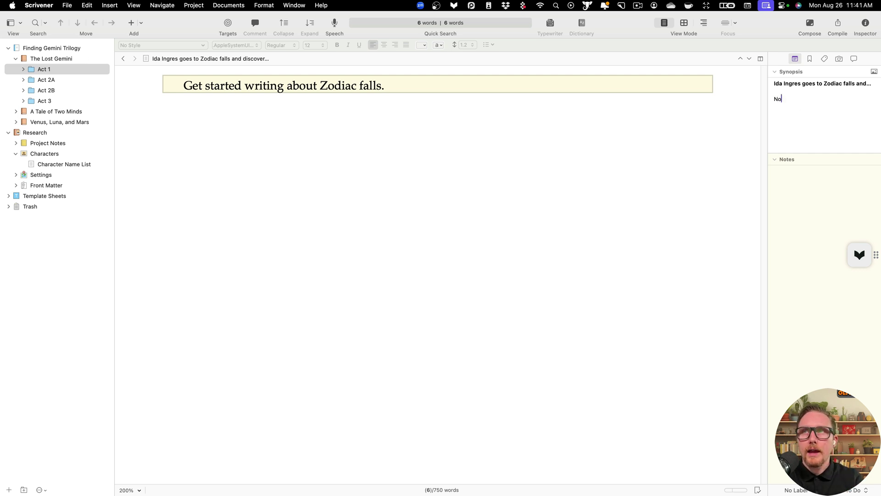
{"action": "key", "text": "BackSpace"}
{"action": "type", "text": "More notes about a"}
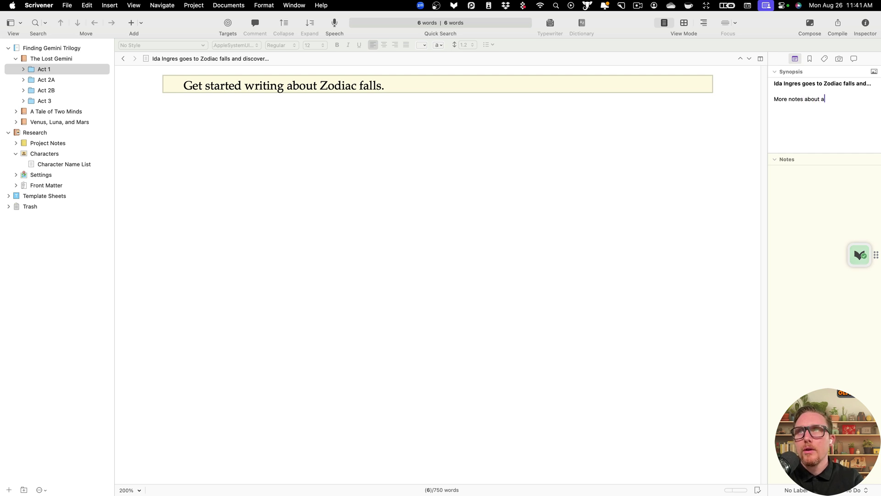
{"action": "key", "text": "BackSpace"}
{"action": "type", "text": "what happens in this scene here!"}
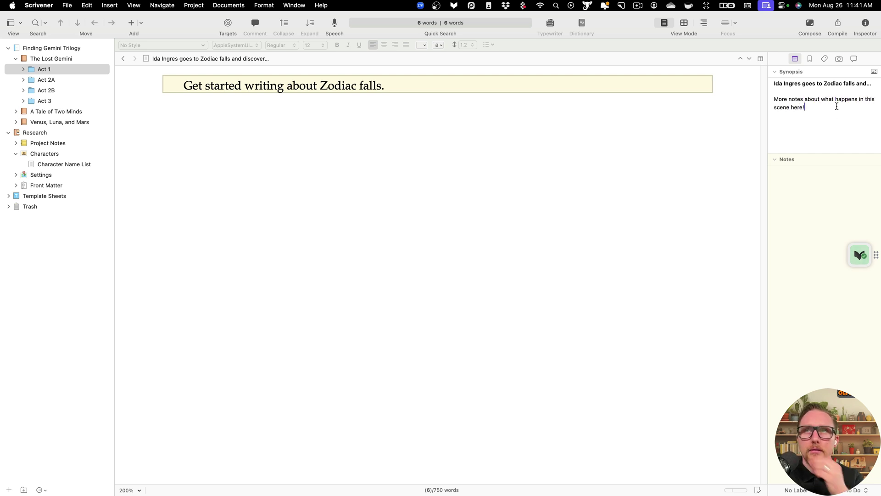
{"action": "left_click", "coordinate": [623, 189]}
{"action": "left_click", "coordinate": [784, 142]}
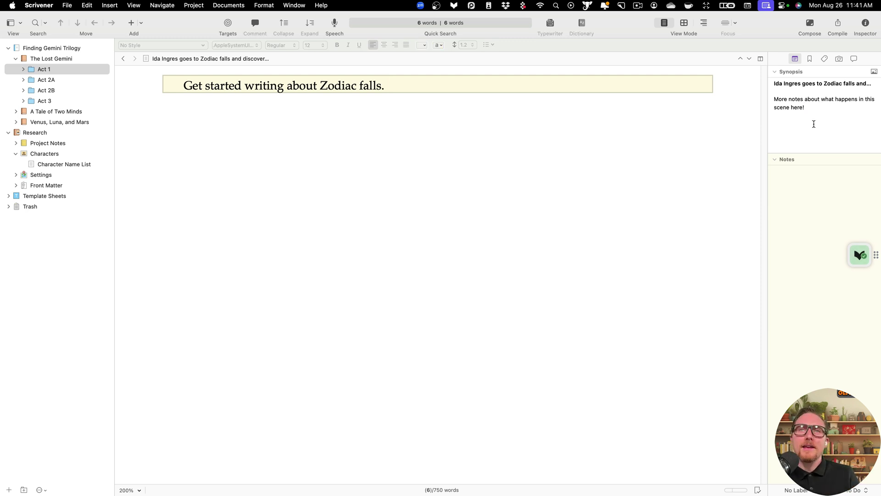
Step: Return to the Act 1 outline and give the second Zodiac Falls scene the synopsis "Write more about the summary of this scene."
{"action": "left_click", "coordinate": [219, 95]}
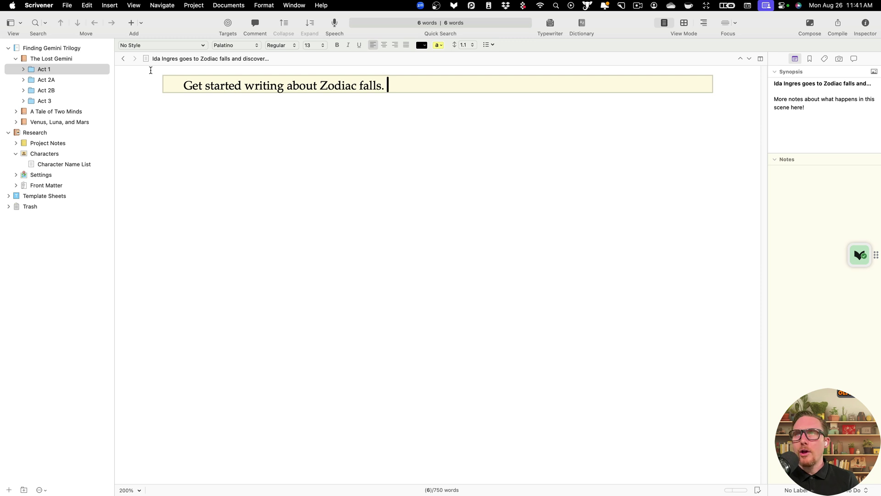
{"action": "left_click", "coordinate": [124, 59]}
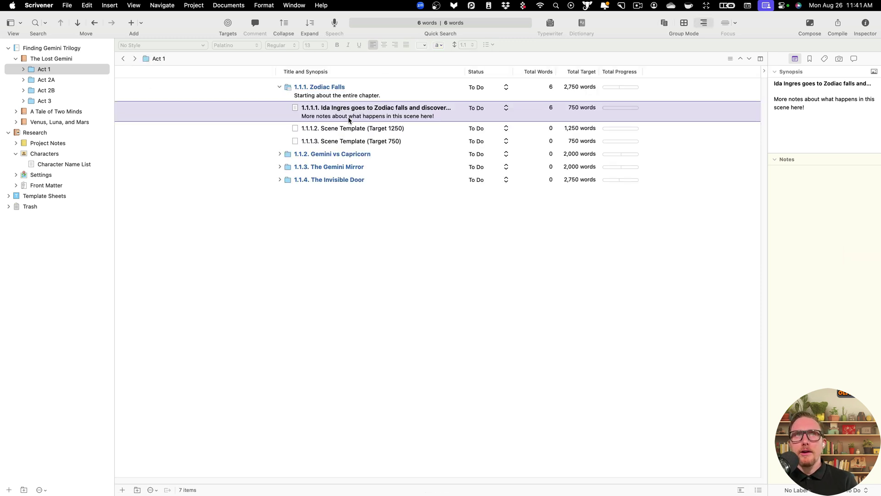
{"action": "left_click", "coordinate": [405, 128]}
{"action": "left_click", "coordinate": [422, 129]}
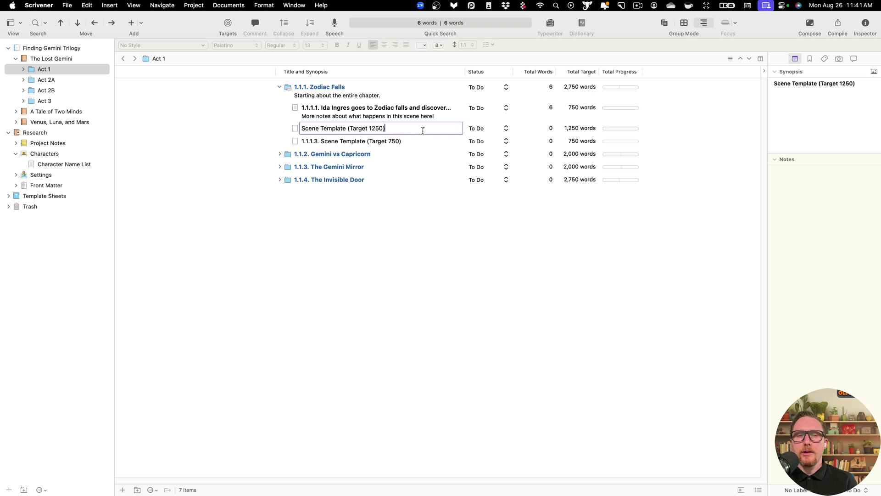
{"action": "key", "text": "Tab"}
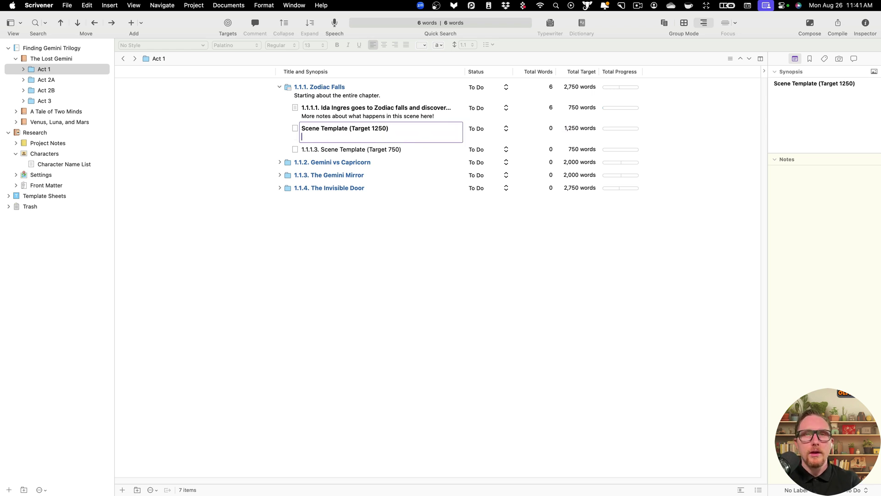
{"action": "type", "text": "Write more about t"}
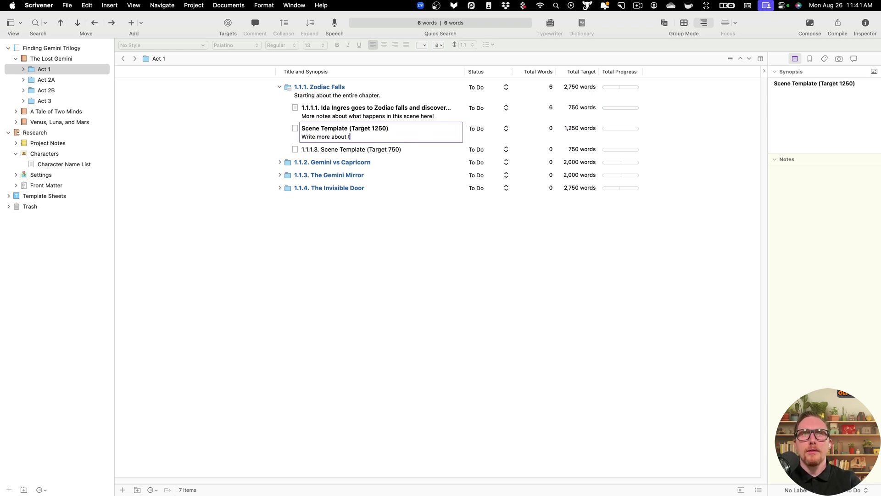
{"action": "type", "text": "he summary of this scene."}
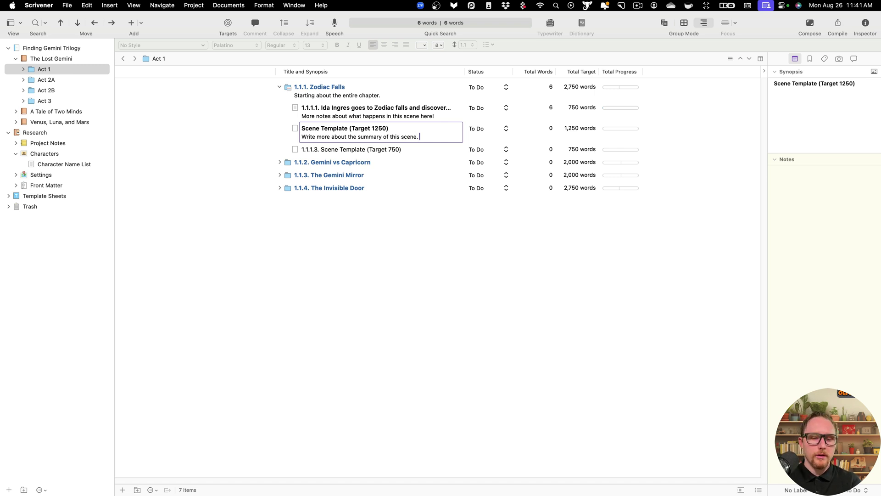
{"action": "key", "text": "Return"}
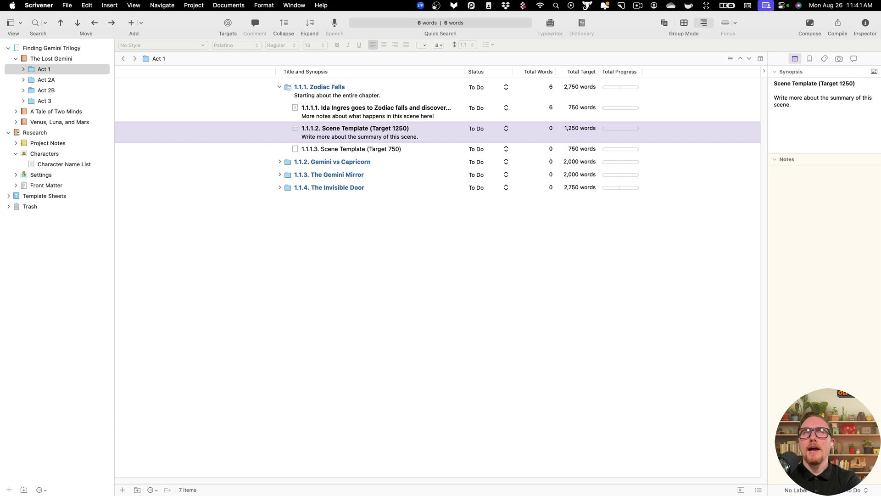
Step: Compare the first scene's and the Zodiac Falls chapter's synopses in the outline and inspector, and collapse the inspector's Notes section
{"action": "double_click", "coordinate": [369, 116]}
{"action": "left_click_drag", "start_coordinate": [442, 118], "coordinate": [303, 118]}
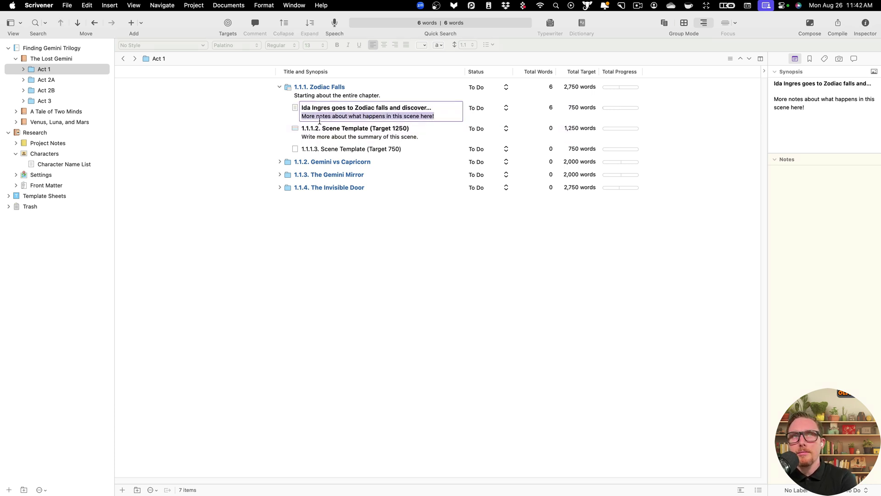
{"action": "left_click", "coordinate": [340, 142]}
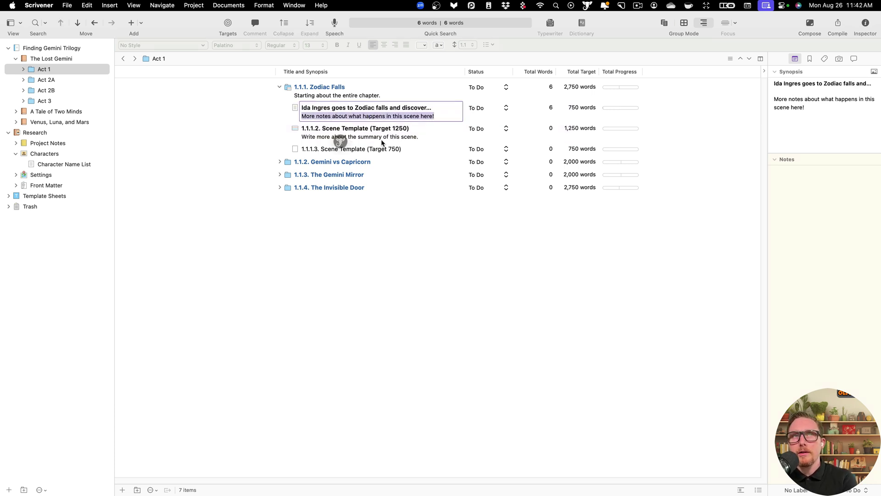
{"action": "left_click", "coordinate": [351, 95]}
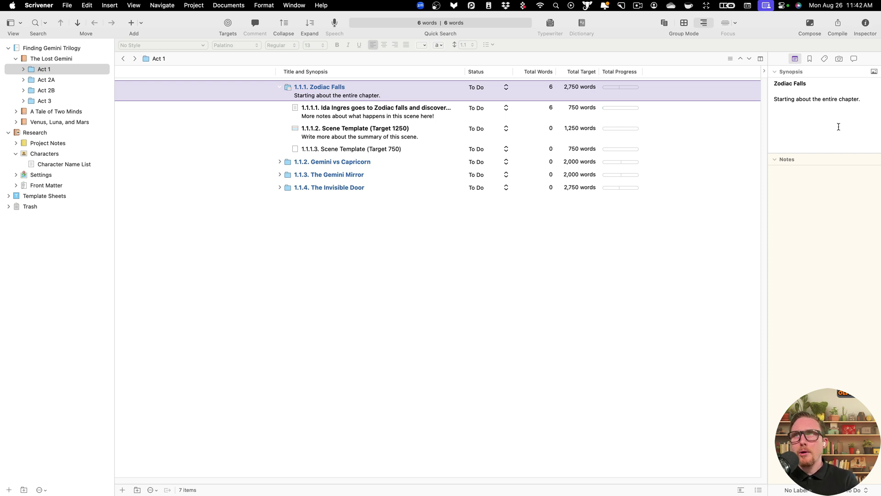
{"action": "left_click_drag", "start_coordinate": [861, 101], "coordinate": [745, 93]}
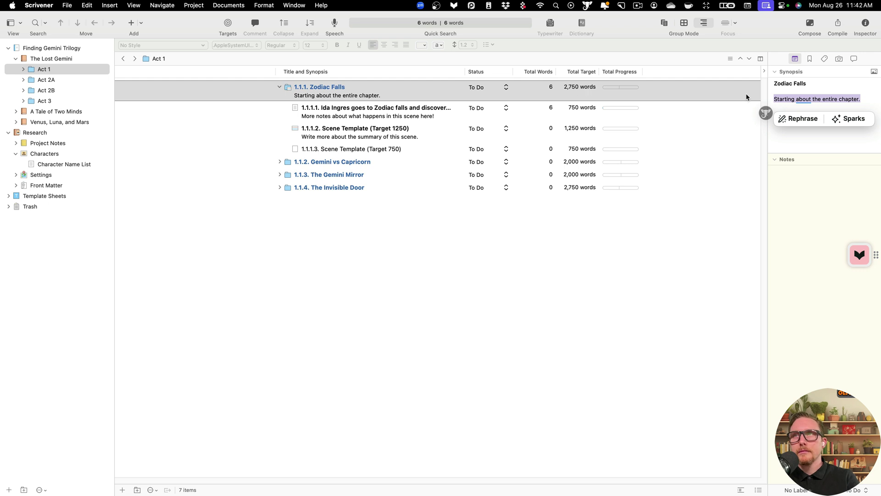
{"action": "left_click", "coordinate": [801, 160]}
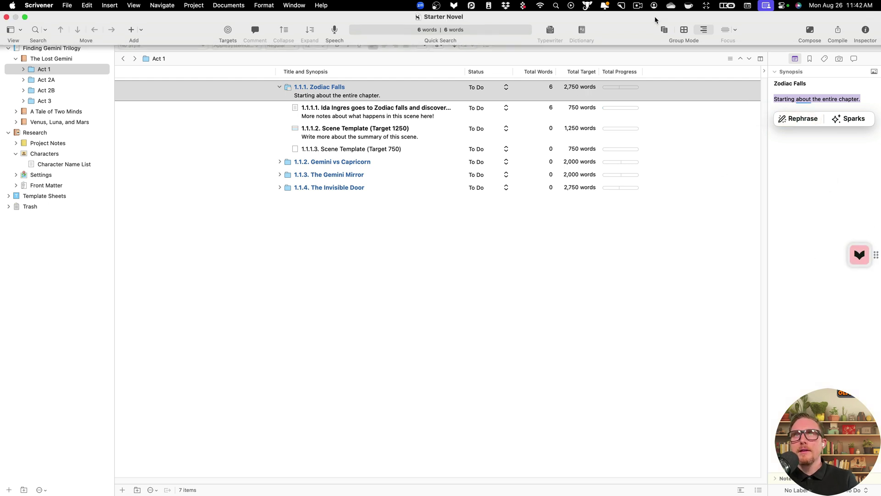
{"action": "left_click", "coordinate": [823, 98]}
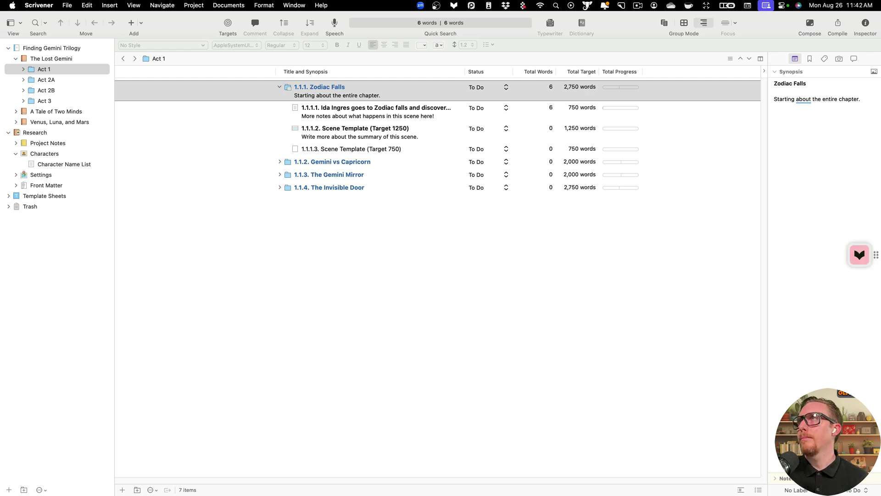
Step: Collapse the Zodiac Falls chapter in the Act 1 outline to hide its scenes
{"action": "left_click", "coordinate": [655, 243]}
{"action": "left_click", "coordinate": [340, 187]}
{"action": "left_click", "coordinate": [348, 175]}
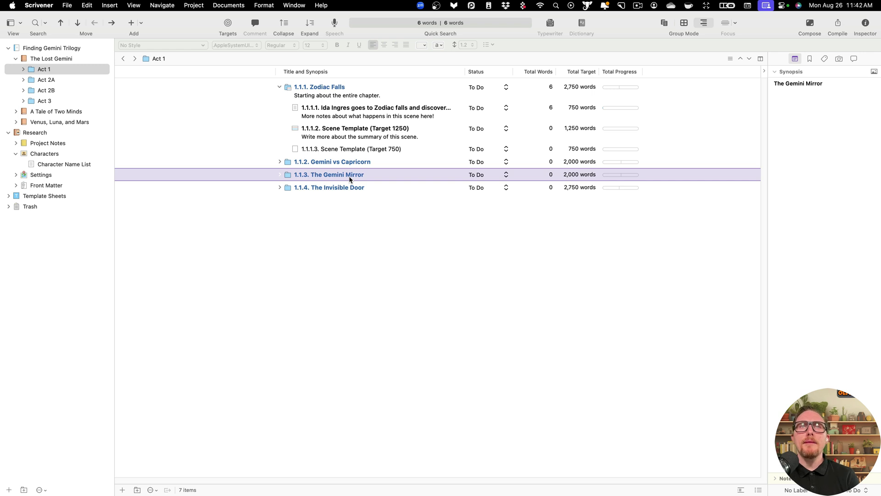
{"action": "key", "text": "Up"}
{"action": "key", "text": "Up"}
{"action": "key", "text": "Up"}
{"action": "key", "text": "Up"}
{"action": "key", "text": "Up"}
{"action": "key", "text": "Left"}
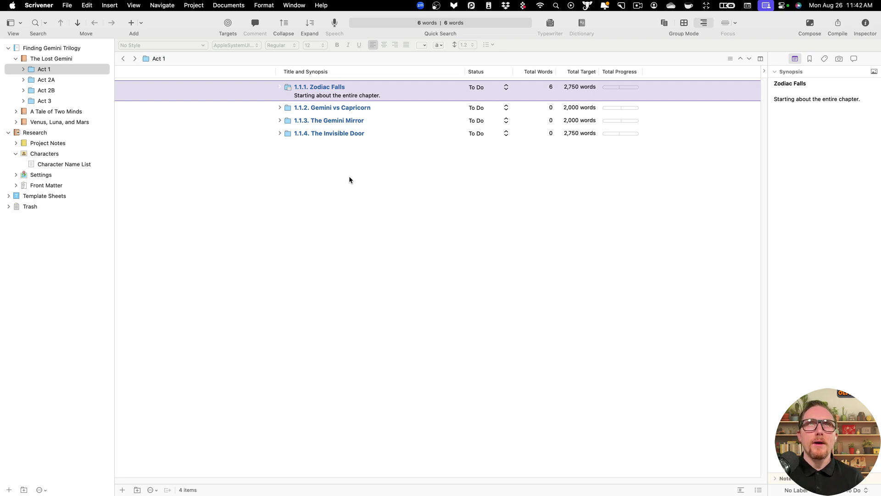
Step: Switch to the other Scrivener project, containing the chapter and scene templates, and show its Manuscript/Series Name folder as an outline
{"action": "key", "text": "ctrl+Right"}
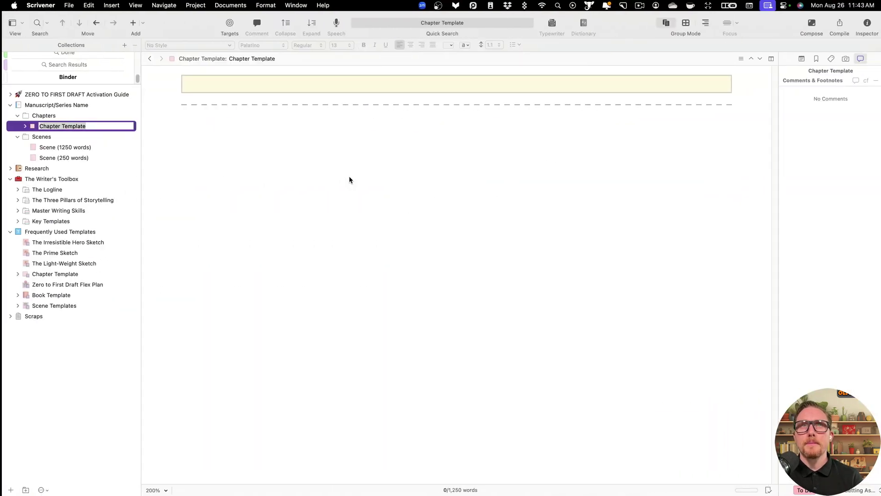
{"action": "left_click", "coordinate": [92, 127]}
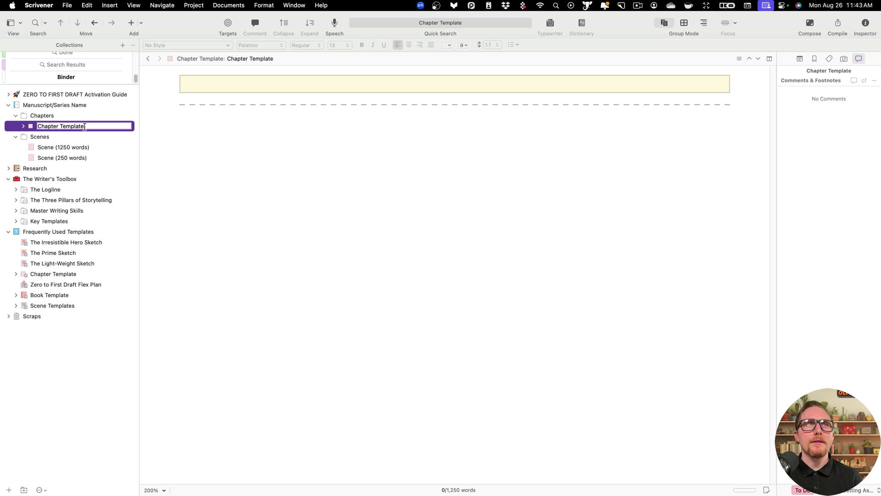
{"action": "left_click", "coordinate": [33, 119]}
{"action": "left_click", "coordinate": [47, 129]}
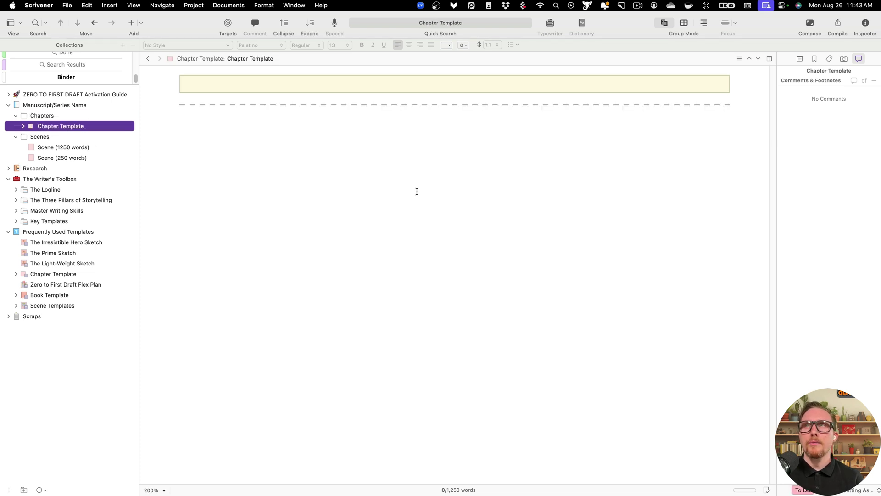
{"action": "left_click", "coordinate": [74, 116]}
{"action": "left_click", "coordinate": [82, 106]}
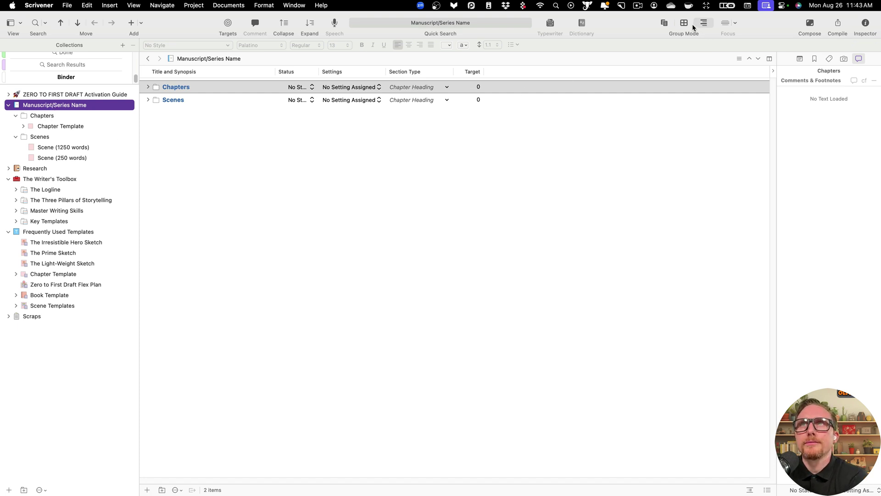
Step: Center the outline content of Manuscript/Series Name and expand its Chapters and Scenes folders
{"action": "left_click", "coordinate": [486, 115]}
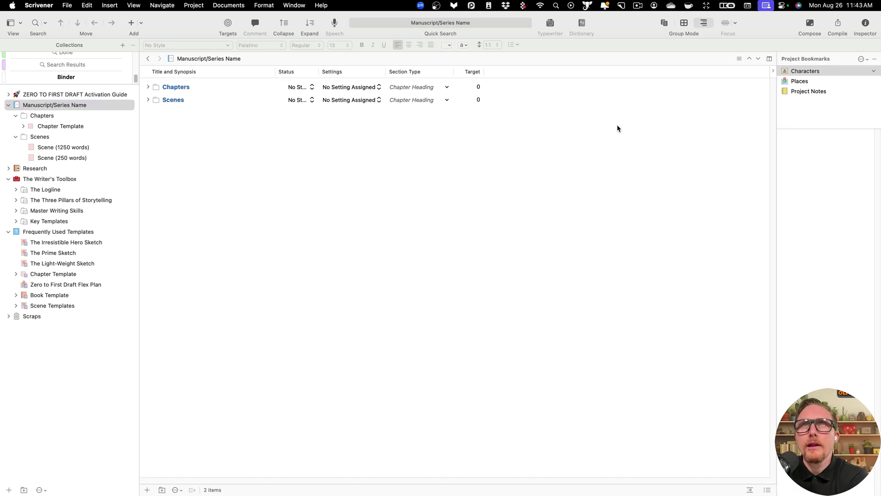
{"action": "left_click", "coordinate": [749, 490]}
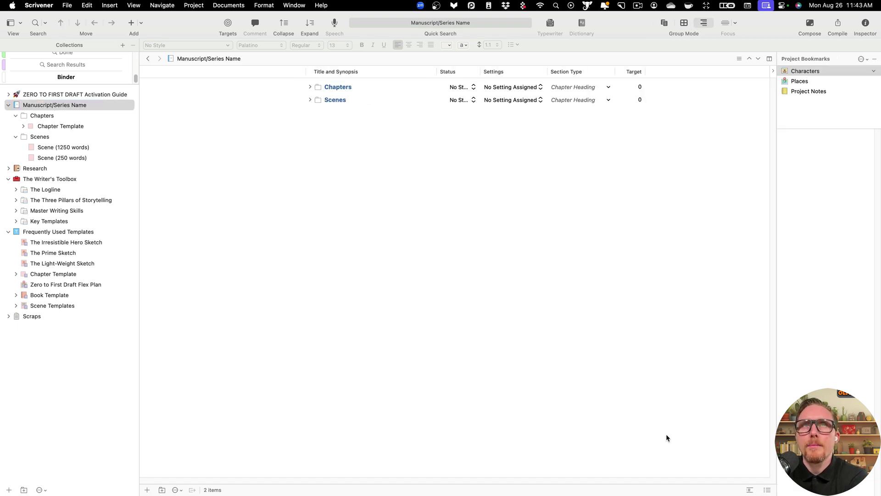
{"action": "left_click", "coordinate": [310, 87]}
{"action": "left_click", "coordinate": [309, 113]}
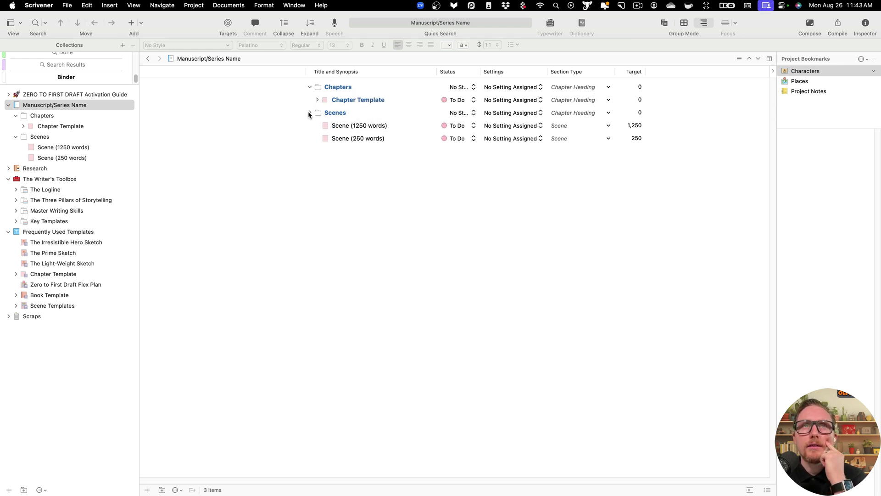
Step: Collapse the Chapters and Scenes folders in the outline and add the Save the Cat, Three Act Structure and The Heroic Journey columns
{"action": "left_click", "coordinate": [309, 113]}
{"action": "left_click", "coordinate": [310, 86]}
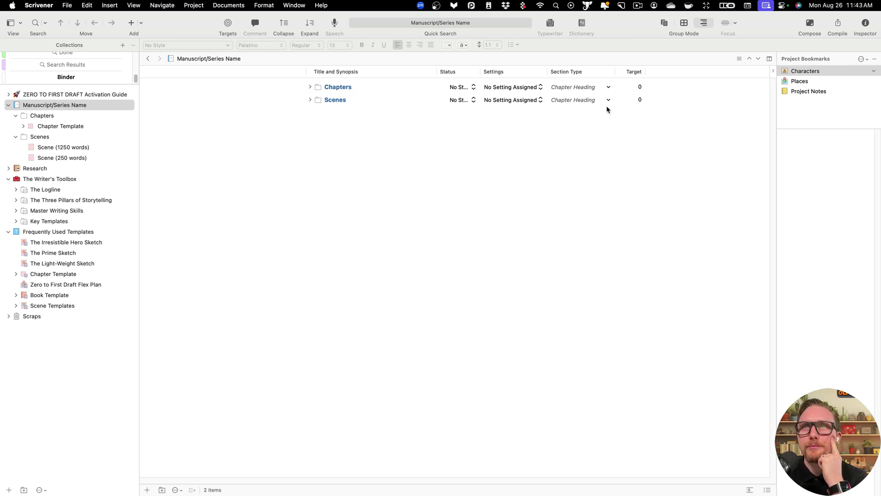
{"action": "left_click", "coordinate": [773, 71]}
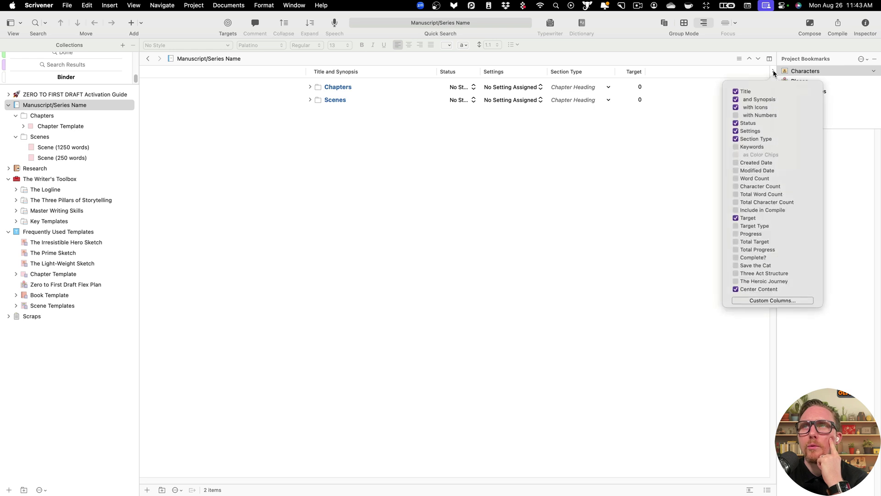
{"action": "left_click", "coordinate": [756, 265]}
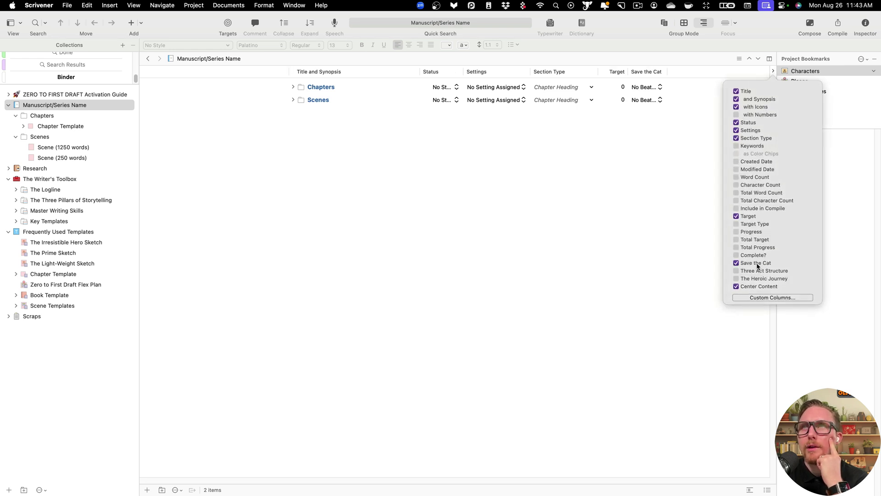
{"action": "left_click", "coordinate": [758, 271]}
{"action": "left_click", "coordinate": [758, 279]}
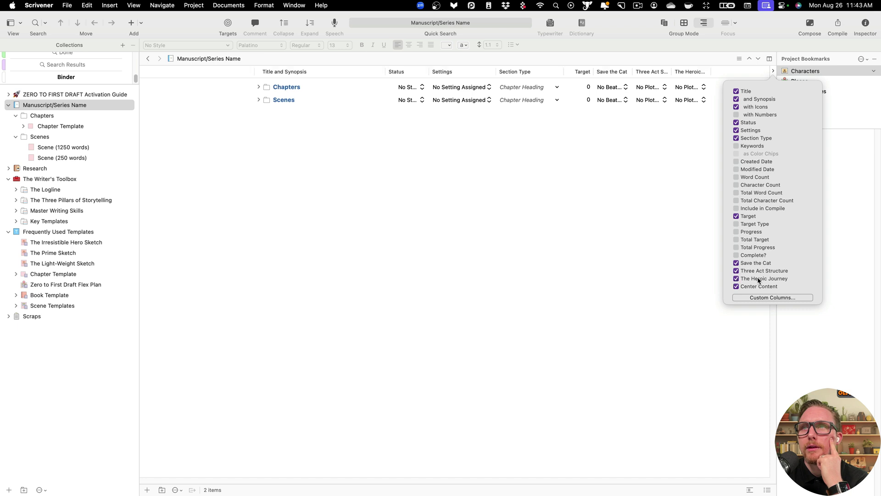
{"action": "left_click", "coordinate": [588, 209]}
Step: Widen the Save the Cat, Three Act Structure and The Heroic Journey columns so their full headings fit
{"action": "left_click_drag", "start_coordinate": [733, 74], "coordinate": [736, 74]}
{"action": "left_click_drag", "start_coordinate": [654, 71], "coordinate": [690, 71]}
{"action": "left_click", "coordinate": [594, 70]}
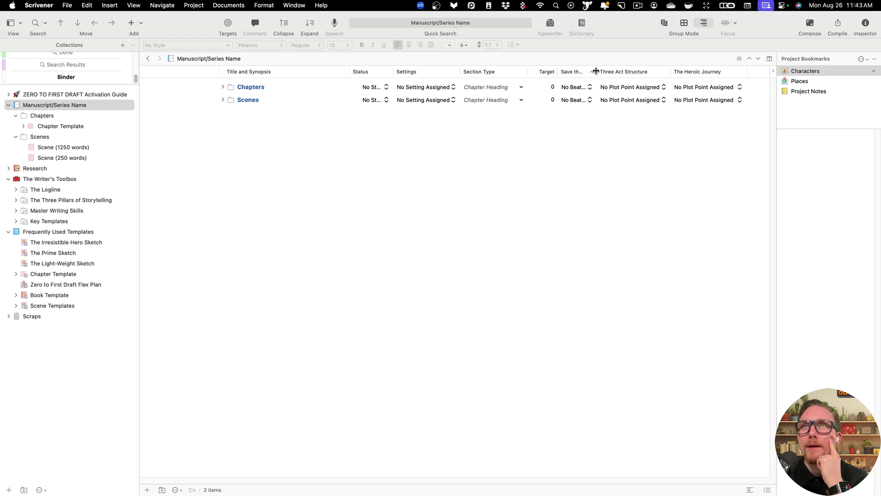
{"action": "left_click_drag", "start_coordinate": [594, 70], "coordinate": [614, 71]}
Step: Review the beat and plot point choices available for the Chapters folder in the three story structure columns
{"action": "left_click", "coordinate": [591, 87]}
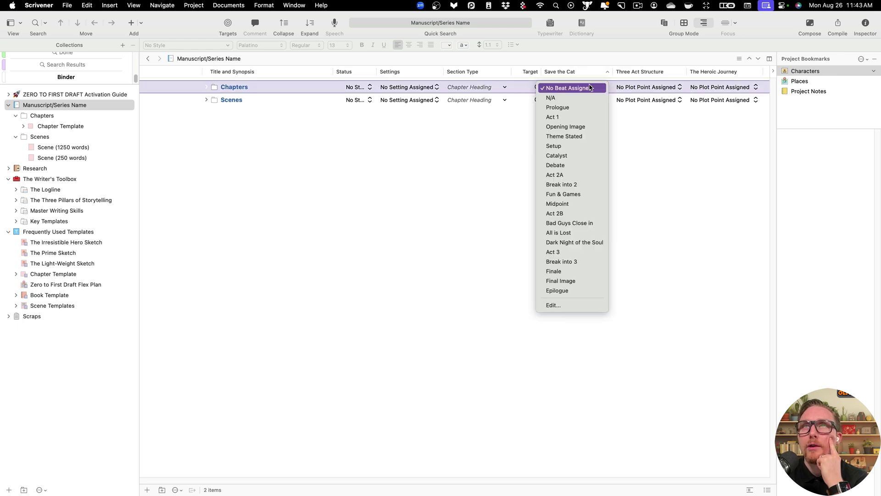
{"action": "left_click", "coordinate": [648, 246]}
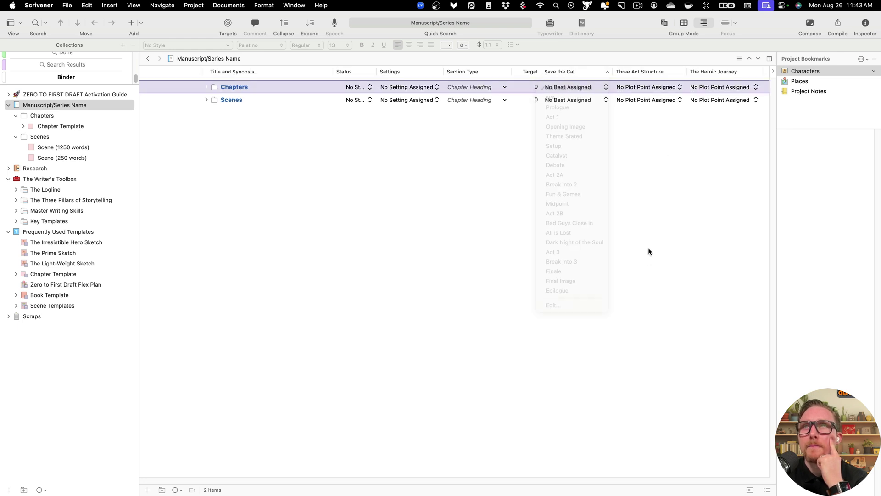
{"action": "left_click", "coordinate": [660, 87]}
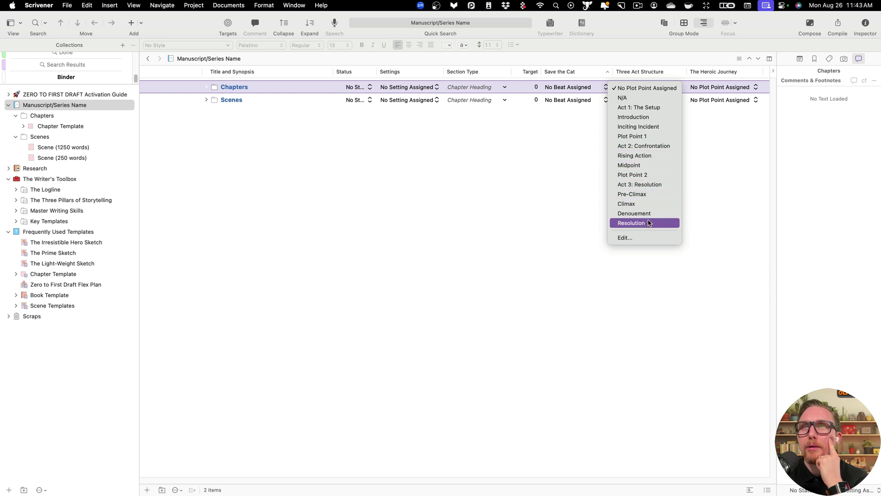
{"action": "left_click", "coordinate": [721, 195]}
{"action": "left_click", "coordinate": [735, 87]}
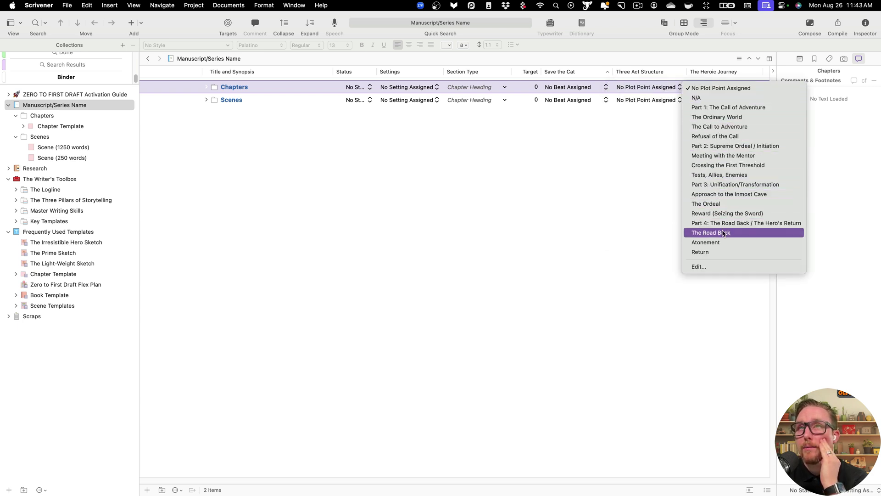
{"action": "left_click", "coordinate": [630, 181]}
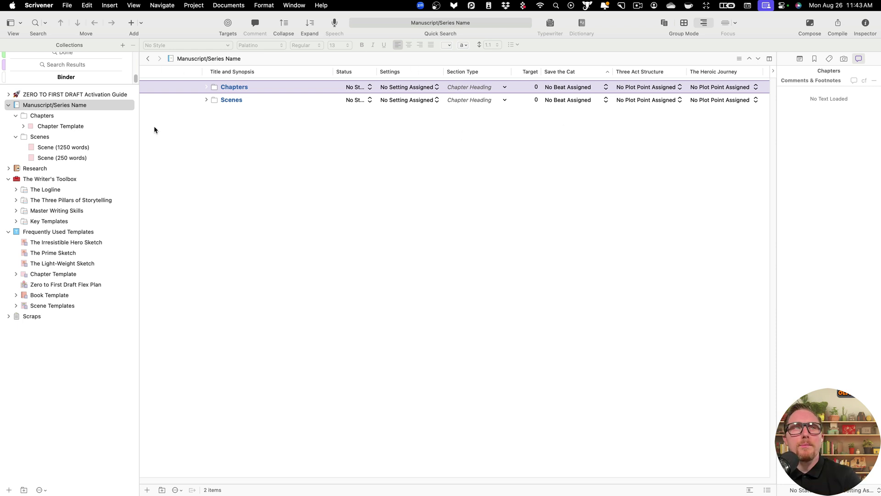
Step: Add a Book Template to Manuscript/Series Name and move it above the Chapters folder in the binder
{"action": "left_click", "coordinate": [231, 89]}
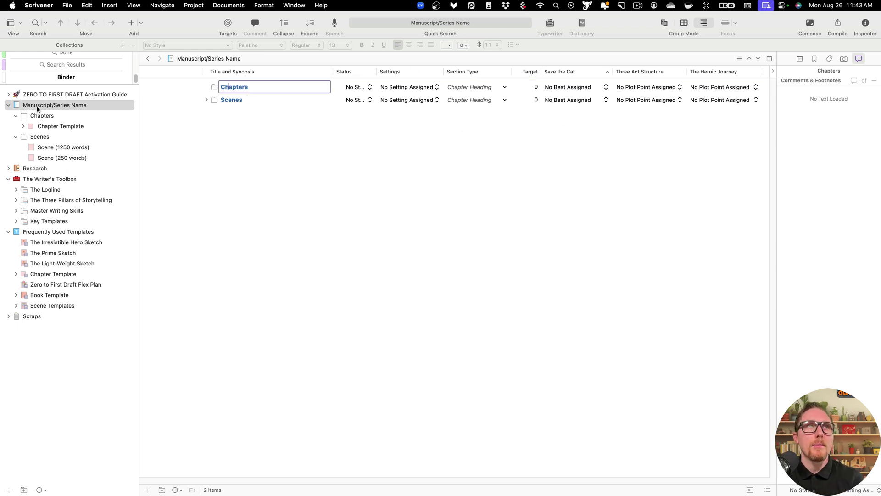
{"action": "left_click", "coordinate": [58, 105]}
{"action": "left_click", "coordinate": [141, 24]}
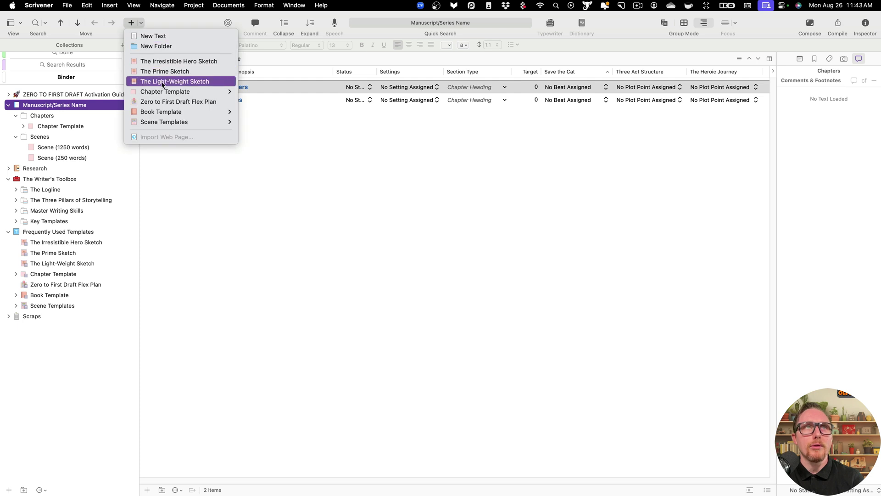
{"action": "left_click", "coordinate": [187, 113]}
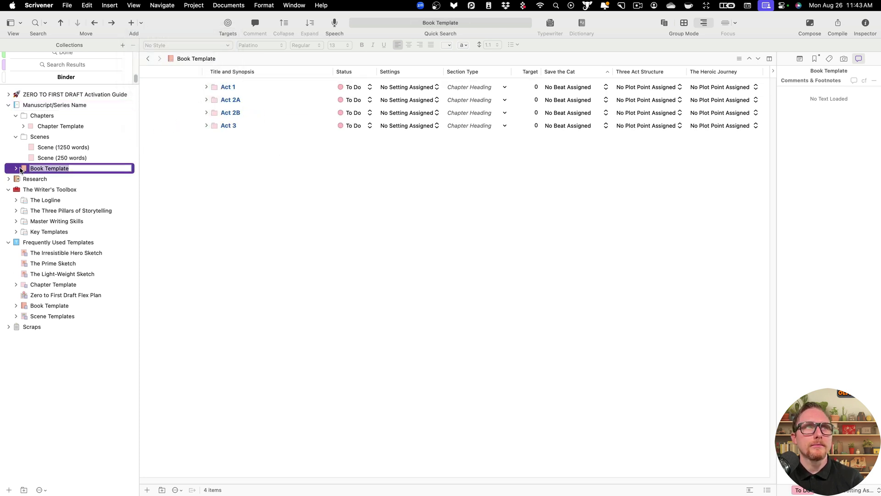
{"action": "key", "text": "Return"}
{"action": "left_click_drag", "start_coordinate": [46, 172], "coordinate": [18, 130]}
Step: Remove the Chapters and Scenes folders from Manuscript/Series Name in the binder
{"action": "left_click", "coordinate": [16, 126]}
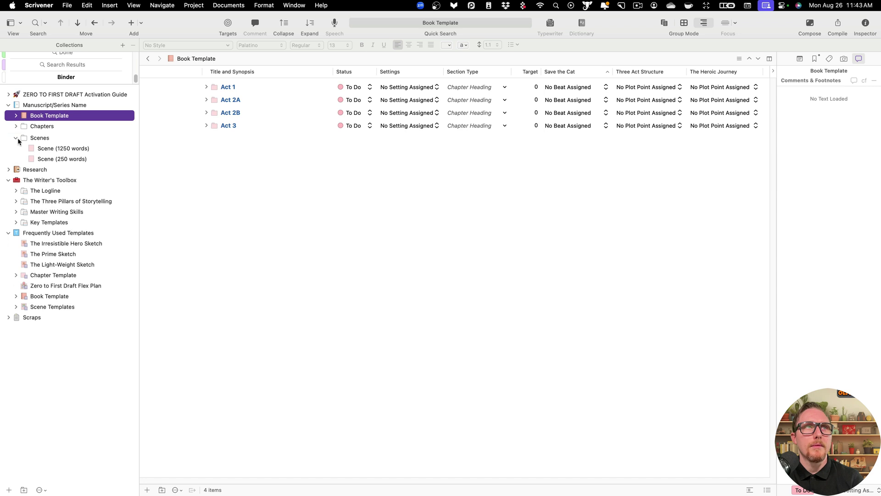
{"action": "left_click", "coordinate": [16, 137]}
{"action": "left_click", "coordinate": [44, 128]}
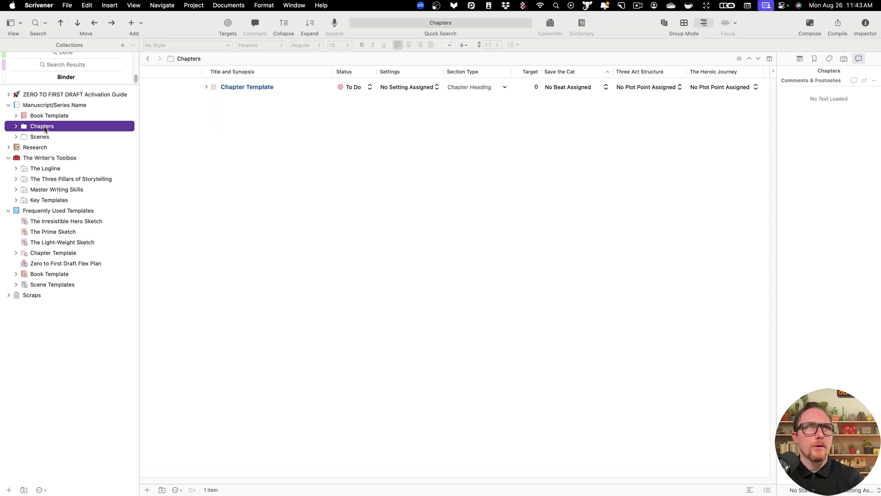
{"action": "left_click", "coordinate": [40, 137], "text": "shift"}
{"action": "right_click", "coordinate": [44, 127]}
{"action": "left_click", "coordinate": [74, 152]}
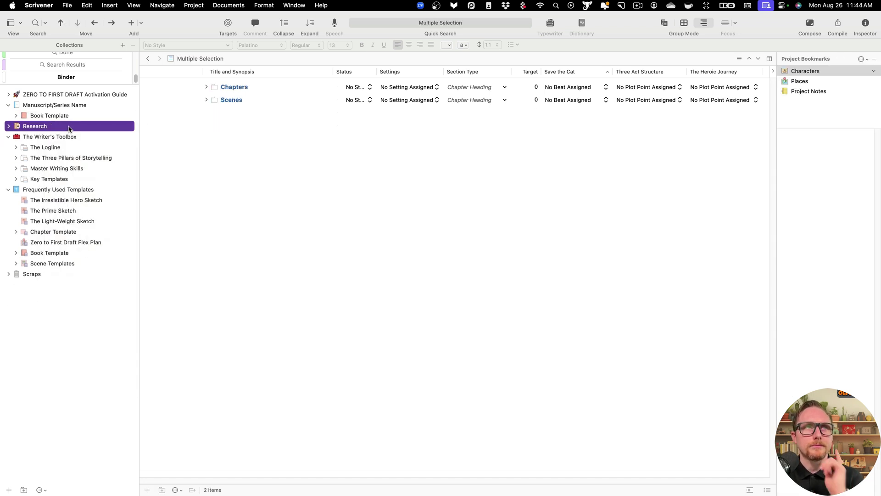
Step: Rename the new Book Template inside Manuscript/Series Name as The Rising Sun
{"action": "left_click", "coordinate": [60, 116]}
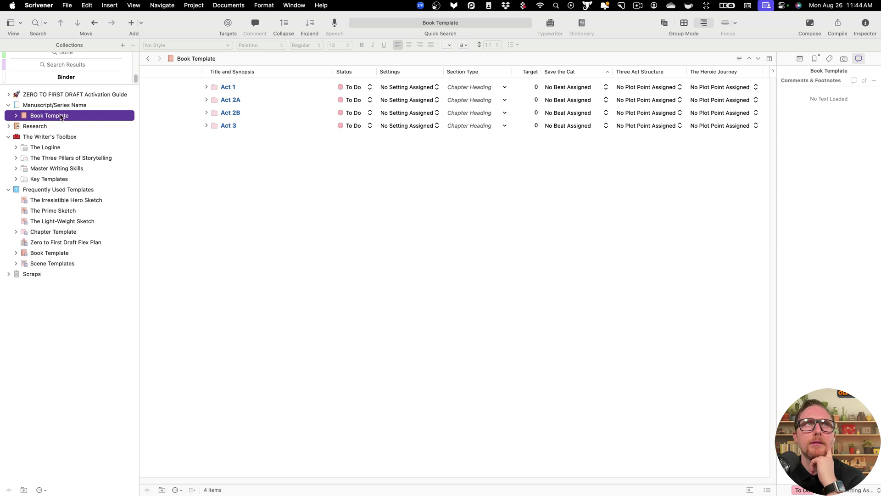
{"action": "left_click", "coordinate": [77, 116]}
{"action": "key", "text": "BackSpace"}
{"action": "key", "text": "BackSpace"}
{"action": "key", "text": "BackSpace"}
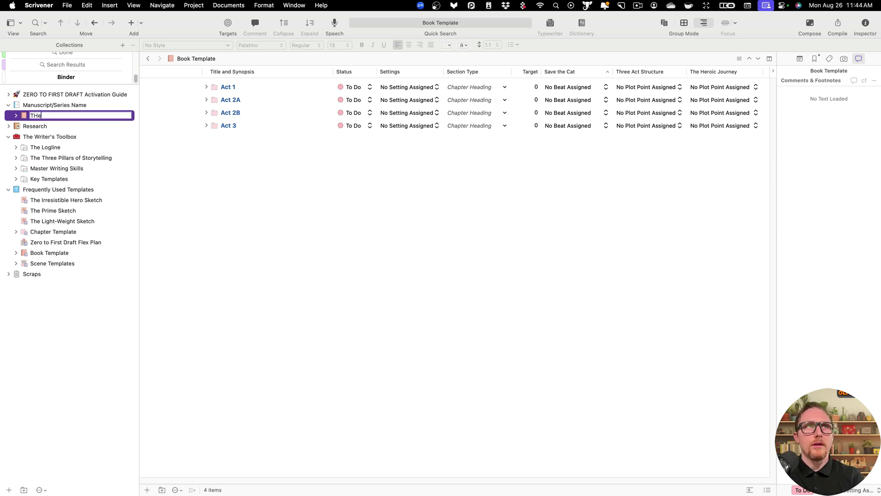
{"action": "type", "text": "The Rising Sun"}
{"action": "key", "text": "Return"}
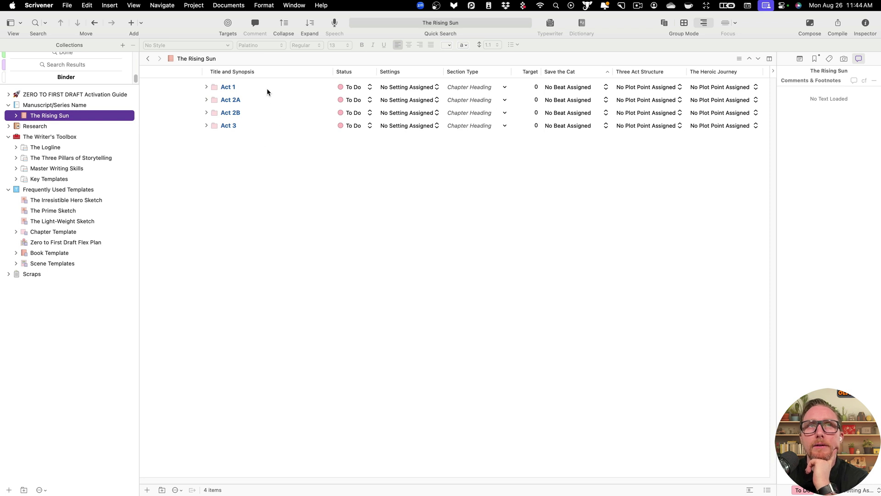
Step: Assign the Save the Cat beats Act 1, Act 2A, Act 2B and Act 3 to the matching act folders
{"action": "left_click", "coordinate": [579, 87]}
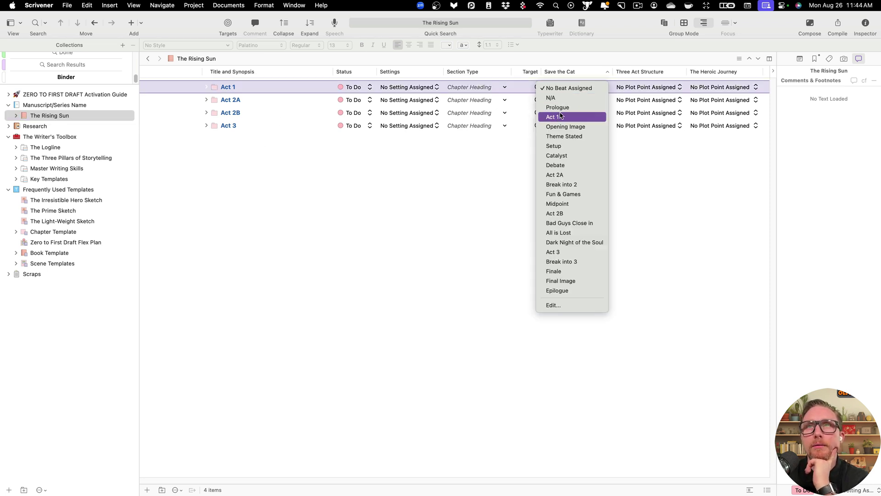
{"action": "left_click", "coordinate": [567, 119]}
{"action": "left_click", "coordinate": [570, 102]}
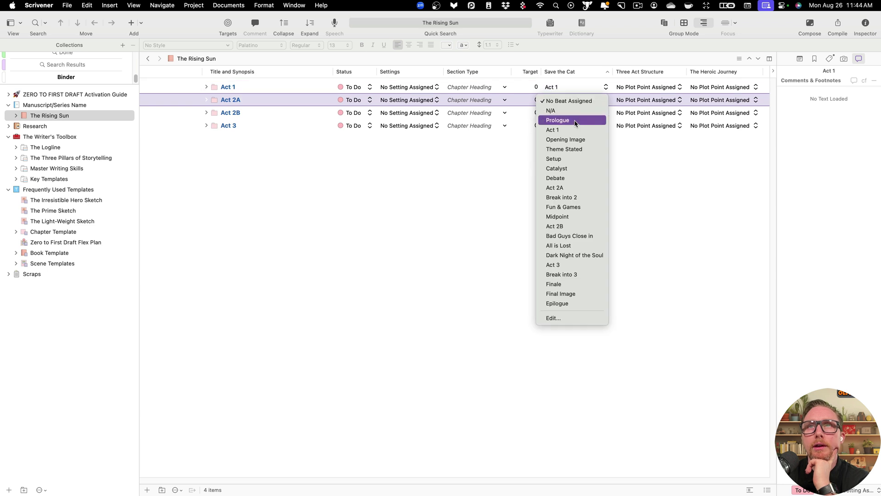
{"action": "left_click", "coordinate": [574, 187]}
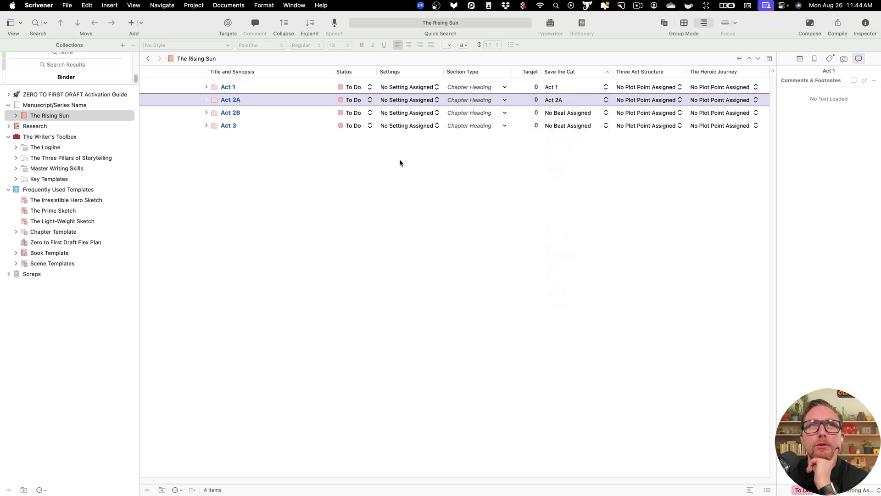
{"action": "left_click", "coordinate": [564, 113]}
{"action": "left_click", "coordinate": [558, 239]}
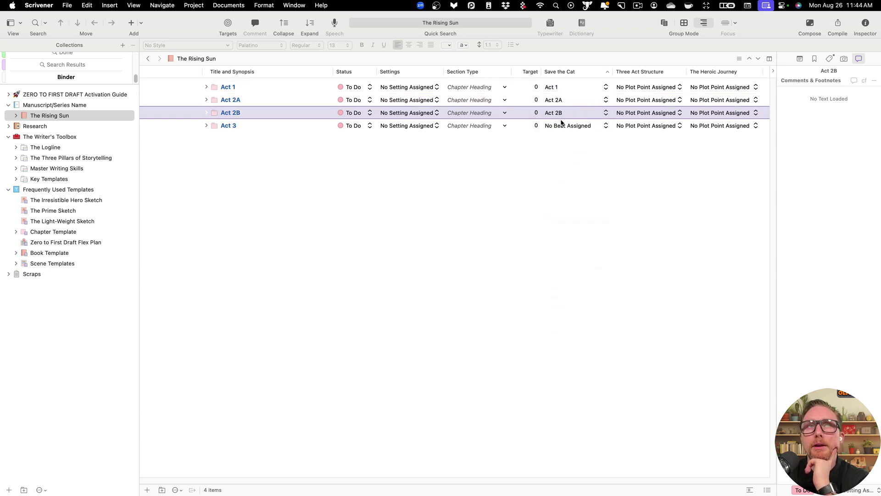
{"action": "left_click", "coordinate": [564, 125]}
{"action": "left_click", "coordinate": [554, 291]}
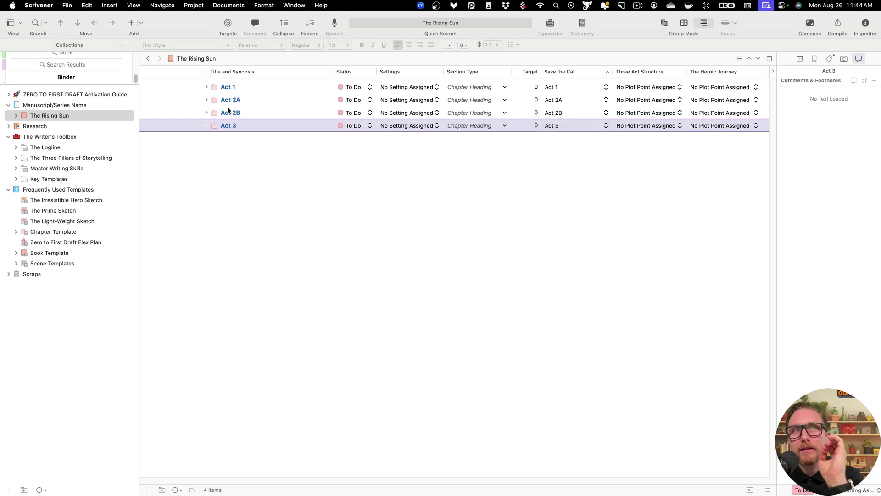
Step: Rename the Act 1 folder in the outline as Zodiac Falls
{"action": "double_click", "coordinate": [232, 86]}
{"action": "key", "text": "BackSpace"}
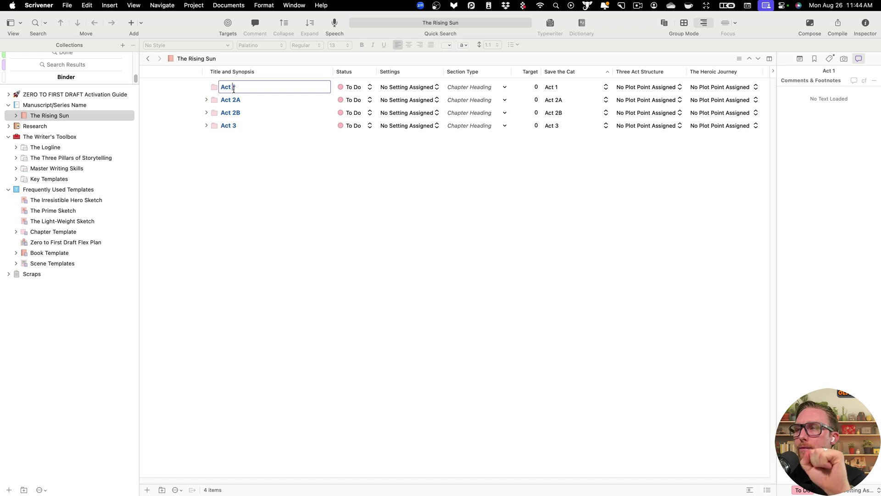
{"action": "type", "text": "1"}
{"action": "key", "text": "super+a"}
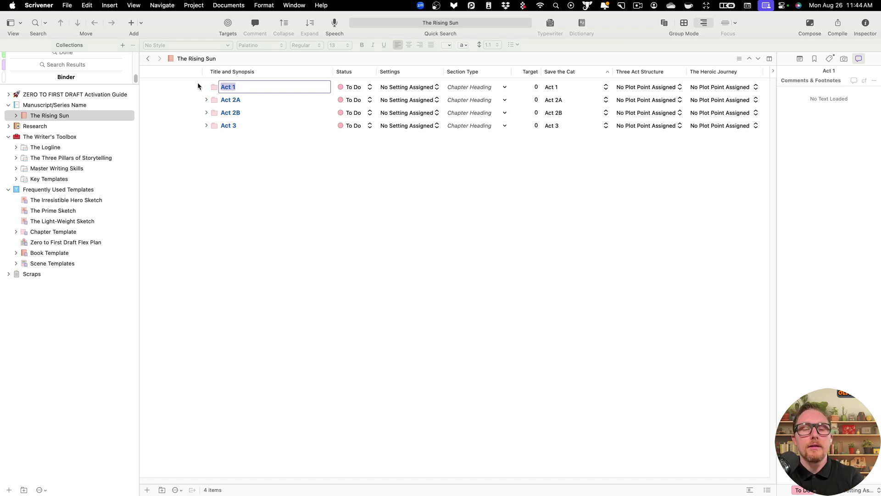
{"action": "key", "text": "Right"}
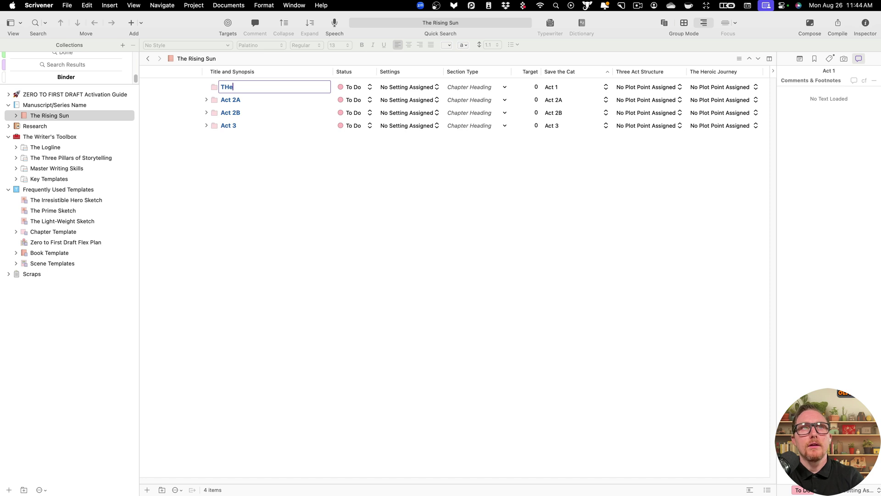
{"action": "key", "text": "super+BackSpace"}
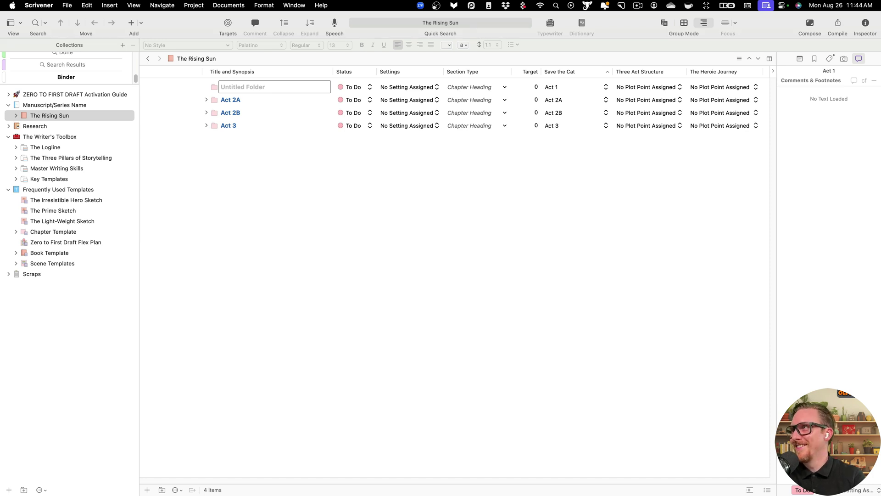
{"action": "type", "text": "Zodiac Falls"}
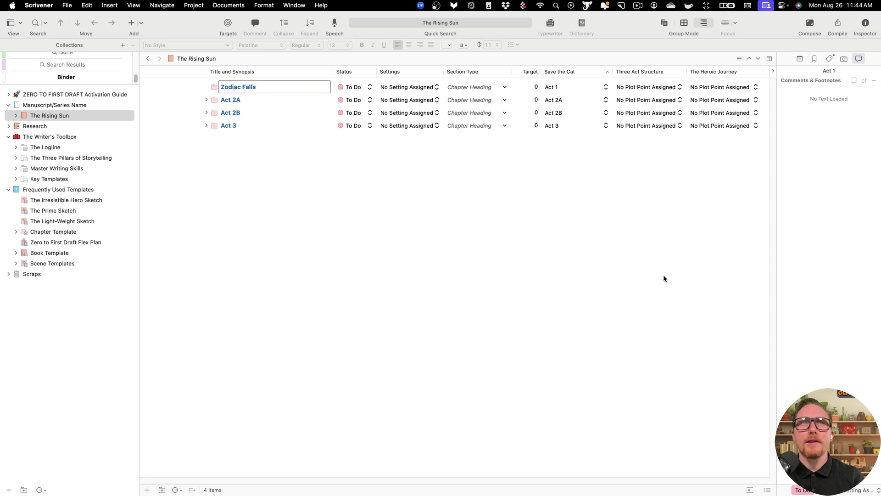
Step: Rename the Act 2A folder as Gemini vs Capricorn and the Act 2B folder as The Gemini Mirror
{"action": "left_click", "coordinate": [240, 100]}
{"action": "left_click", "coordinate": [240, 100]}
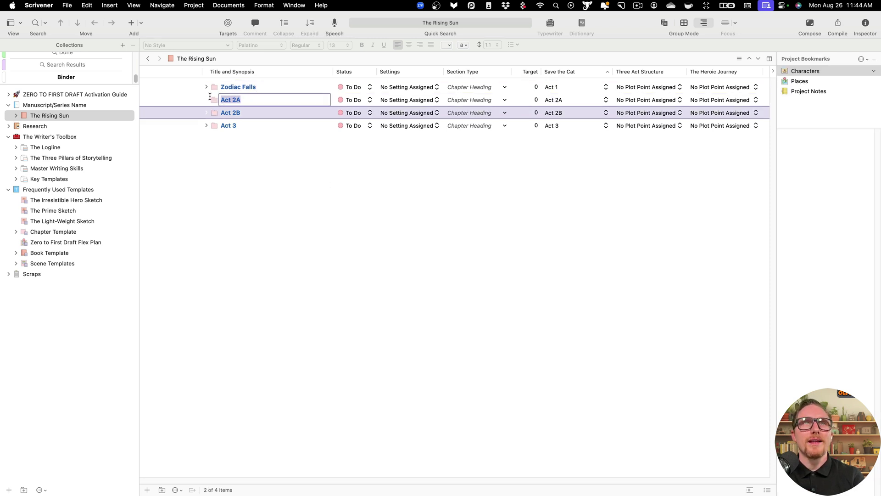
{"action": "type", "text": "Gemini vs Capricorn"}
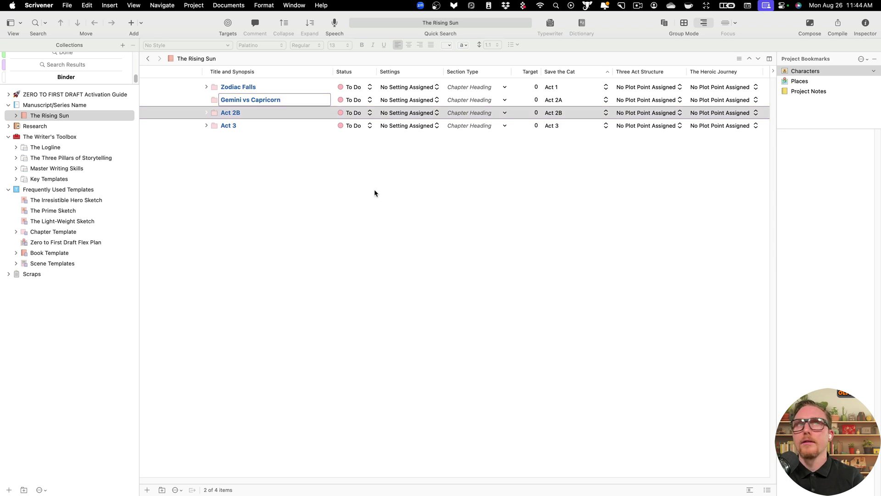
{"action": "left_click", "coordinate": [228, 113]}
{"action": "type", "text": "The Gemini Mirror"}
{"action": "key", "text": "super+a"}
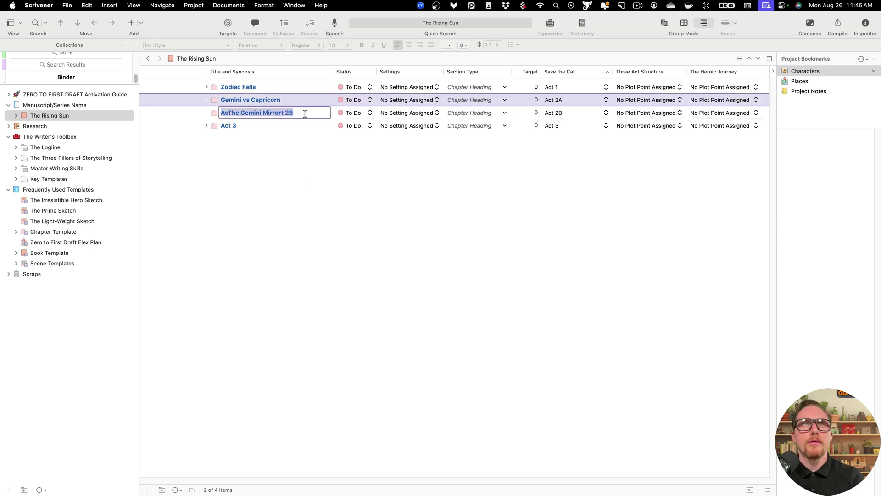
{"action": "type", "text": "The Gemini Mirror"}
Step: Rename the Act 3 folder in the outline as The Invisible Door
{"action": "left_click", "coordinate": [260, 124]}
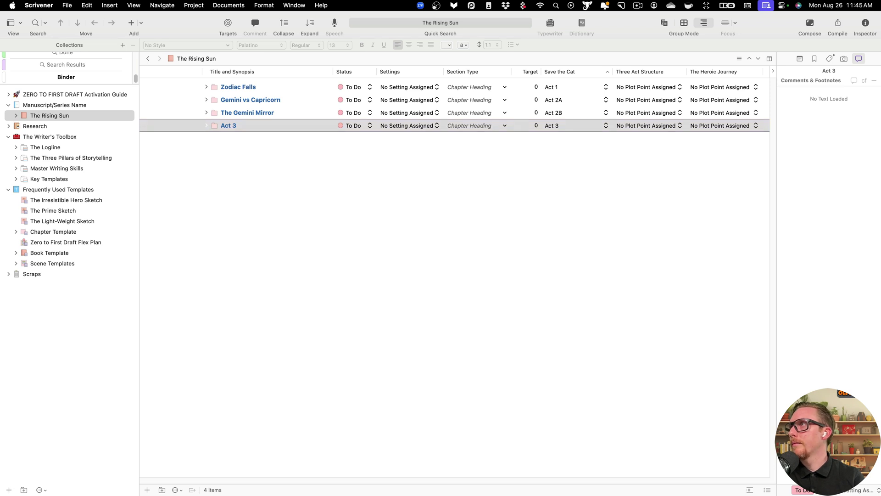
{"action": "double_click", "coordinate": [247, 124]}
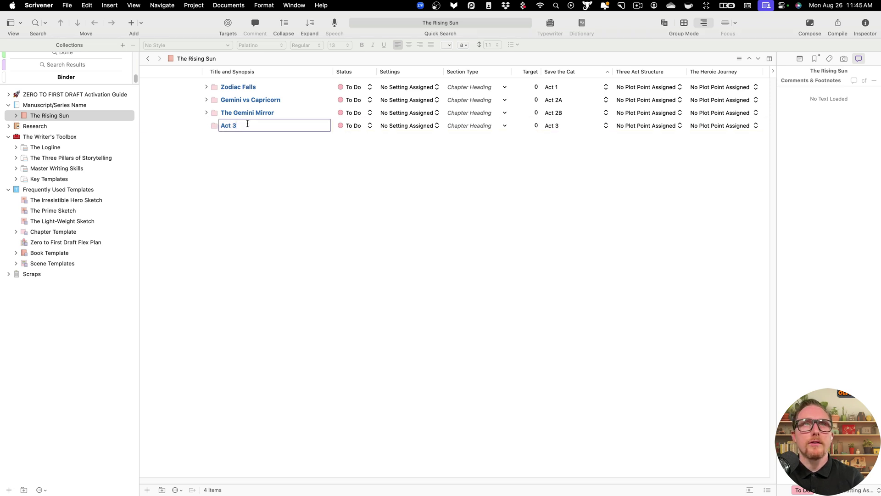
{"action": "type", "text": "The Invisible Door"}
{"action": "left_click", "coordinate": [364, 167]}
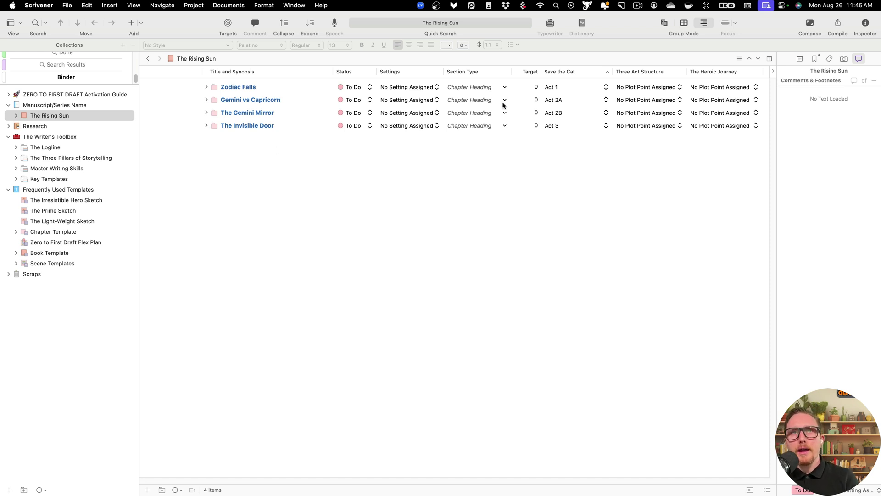
Step: Set the section type of the Zodiac Falls, Gemini vs Capricorn, The Gemini Mirror and The Invisible Door folders to Part Heading
{"action": "left_click", "coordinate": [482, 91]}
{"action": "left_click", "coordinate": [490, 120]}
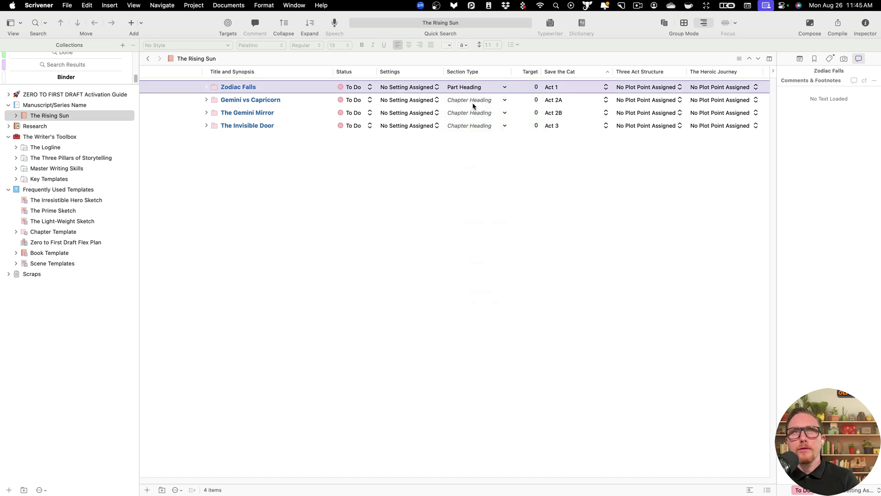
{"action": "left_click", "coordinate": [475, 102]}
{"action": "left_click", "coordinate": [489, 130]}
{"action": "left_click", "coordinate": [474, 113]}
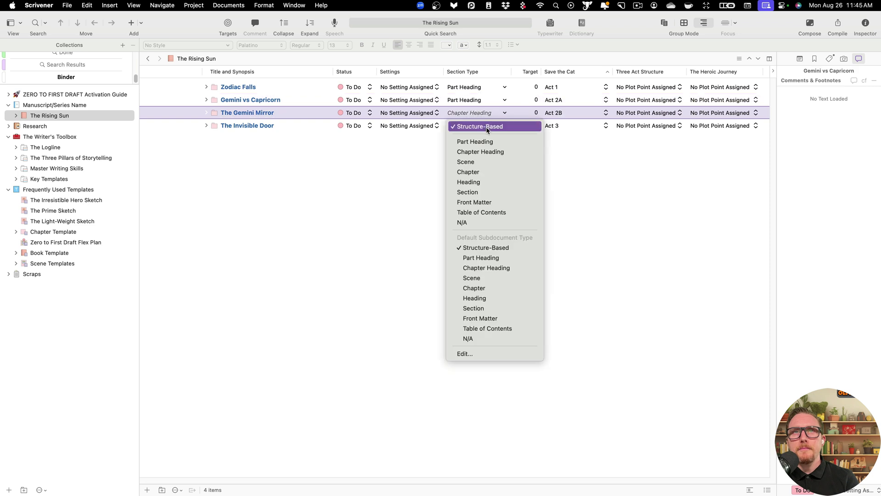
{"action": "left_click", "coordinate": [489, 141]}
{"action": "left_click", "coordinate": [487, 125]}
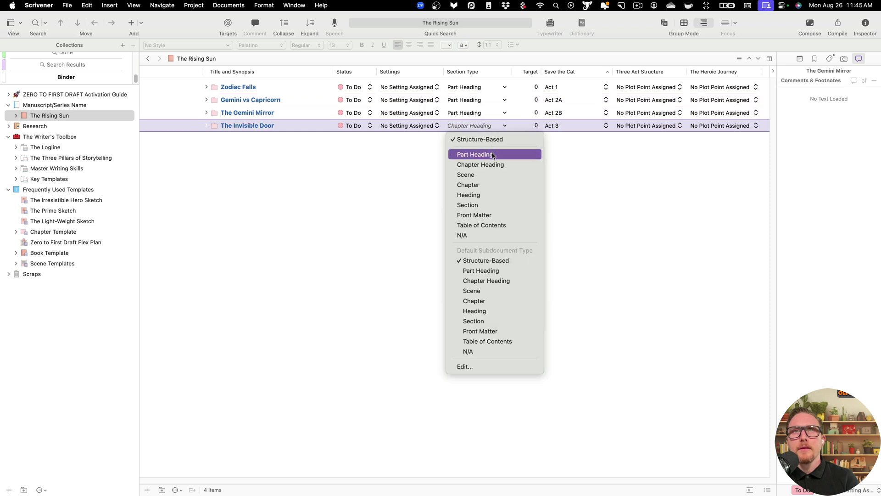
{"action": "left_click", "coordinate": [409, 140]}
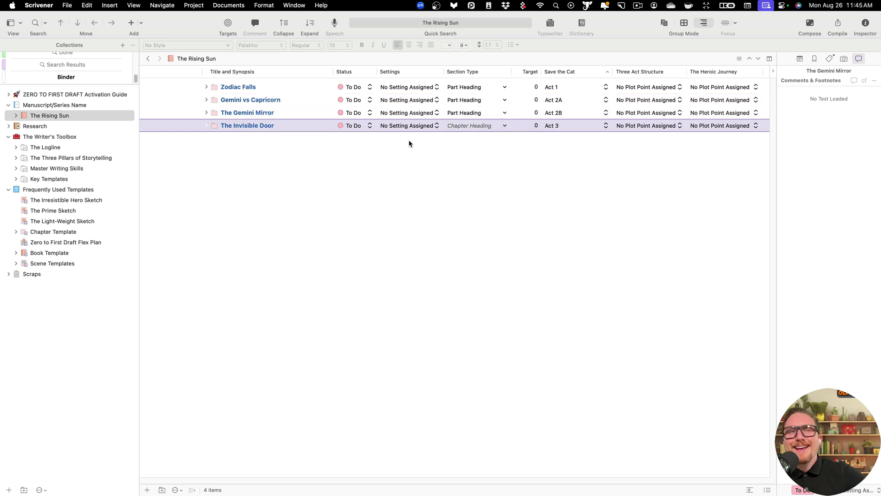
Step: Duplicate The Gemini Mirror folder three times in the outline
{"action": "left_click", "coordinate": [248, 100]}
{"action": "left_click", "coordinate": [252, 113]}
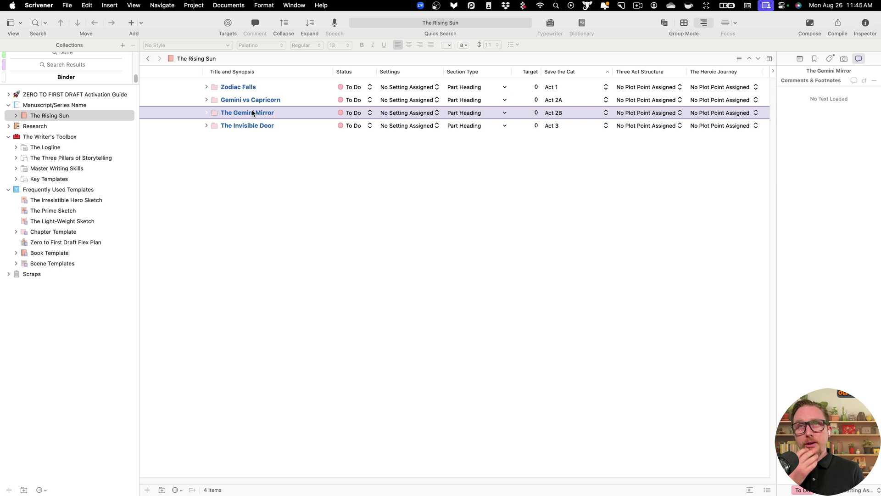
{"action": "key", "text": "super+d"}
{"action": "key", "text": "super+d"}
{"action": "key", "text": "super+d"}
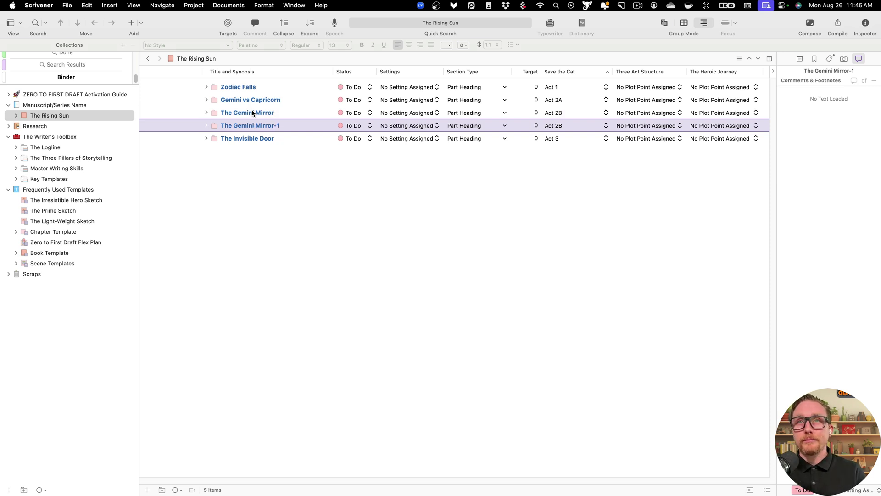
Step: Duplicate the Gemini vs Capricorn folder three times in the outline
{"action": "left_click", "coordinate": [277, 100]}
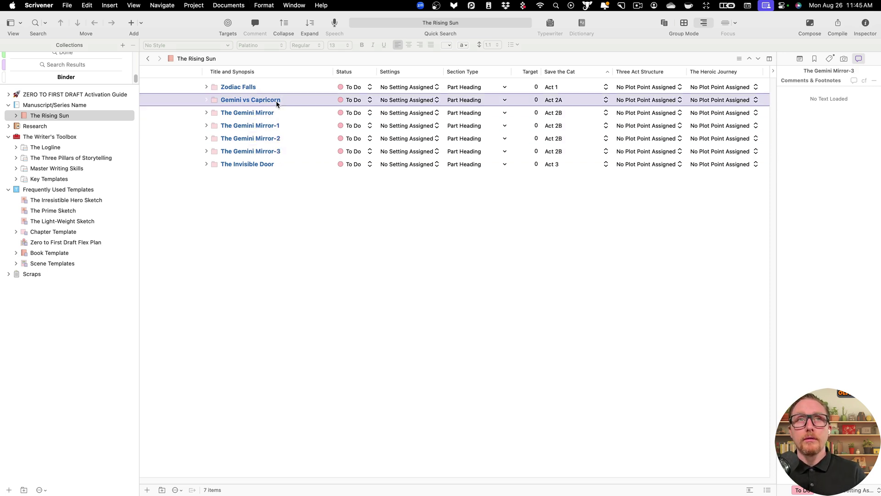
{"action": "key", "text": "super+d"}
{"action": "key", "text": "super+d"}
{"action": "key", "text": "super+d"}
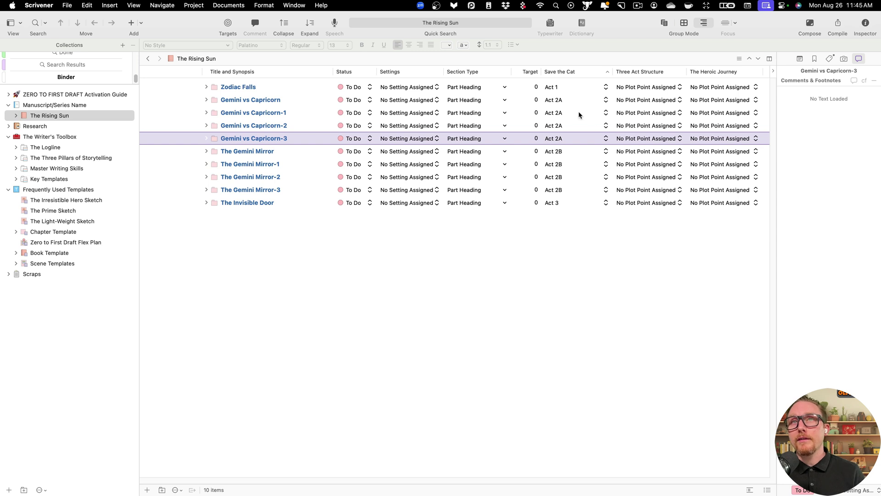
Step: Review the Save the Cat beats assigned to Zodiac Falls, Gemini vs Capricorn and The Invisible Door without changing them
{"action": "left_click", "coordinate": [562, 100]}
{"action": "left_click", "coordinate": [562, 101]}
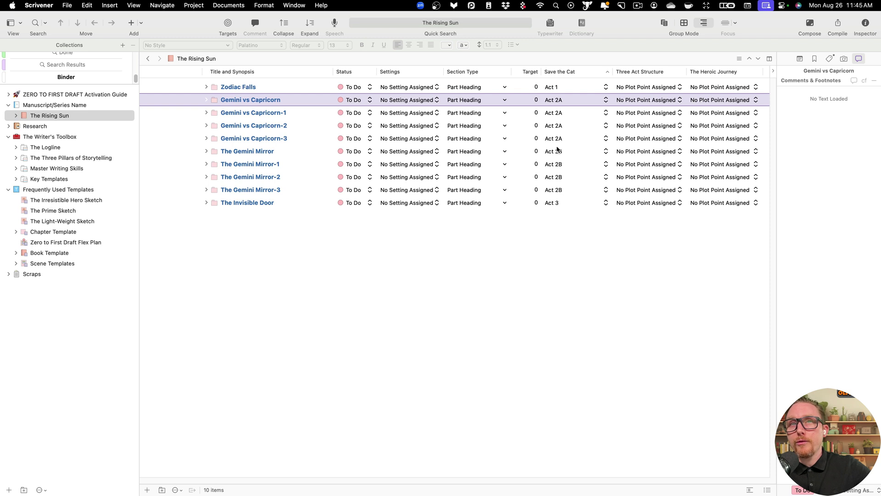
{"action": "left_click", "coordinate": [553, 202]}
{"action": "left_click", "coordinate": [506, 234]}
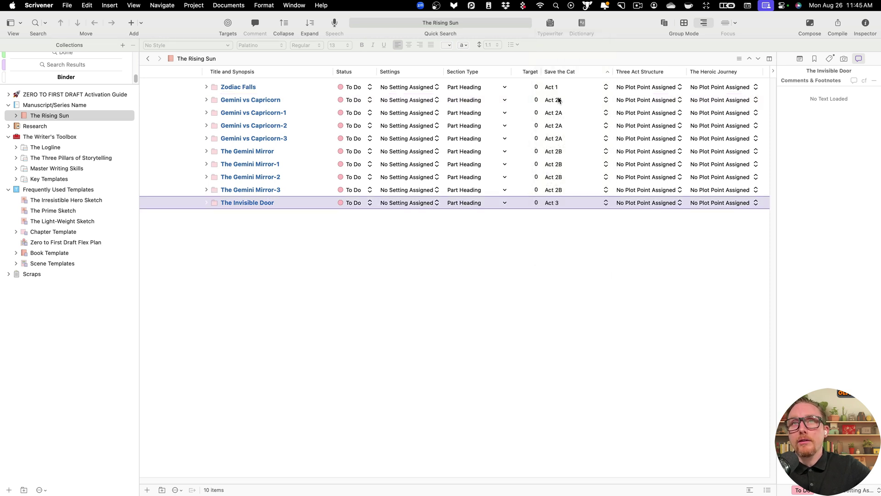
{"action": "left_click", "coordinate": [553, 87]}
{"action": "left_click", "coordinate": [553, 86]}
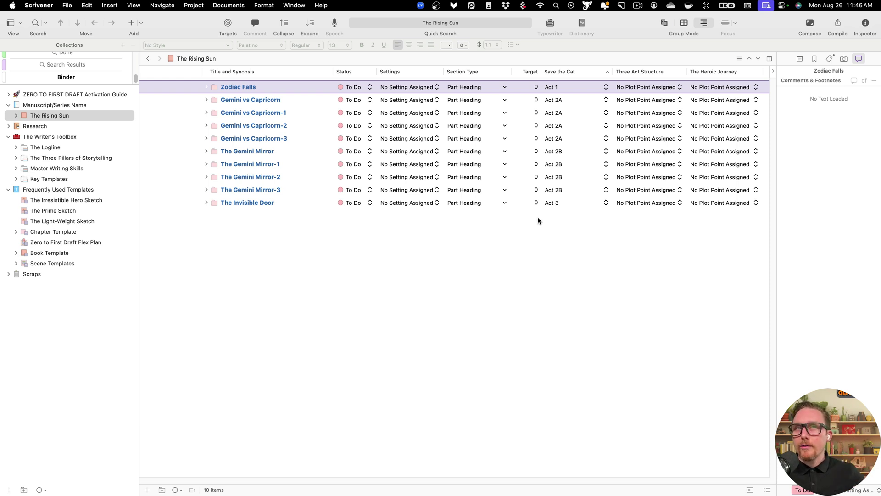
{"action": "left_click", "coordinate": [552, 207]}
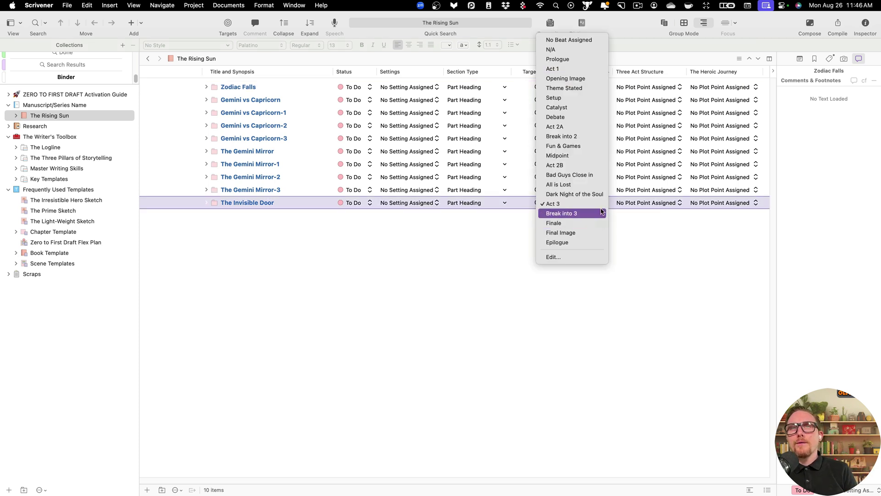
{"action": "left_click", "coordinate": [485, 260]}
{"action": "left_click", "coordinate": [569, 88]}
{"action": "left_click", "coordinate": [459, 258]}
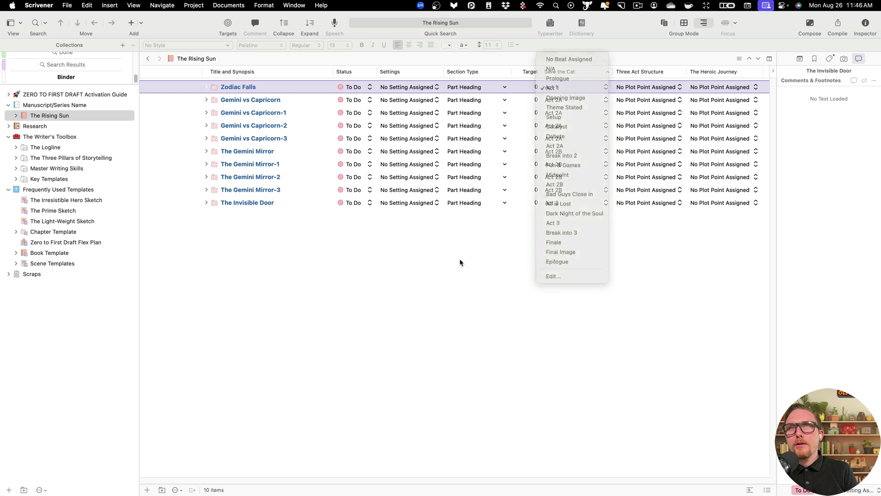
Step: Switch to Spotlight and calculate 30+20, 30+15 and 20+15
{"action": "key", "text": "super+space"}
{"action": "type", "text": "30+20"}
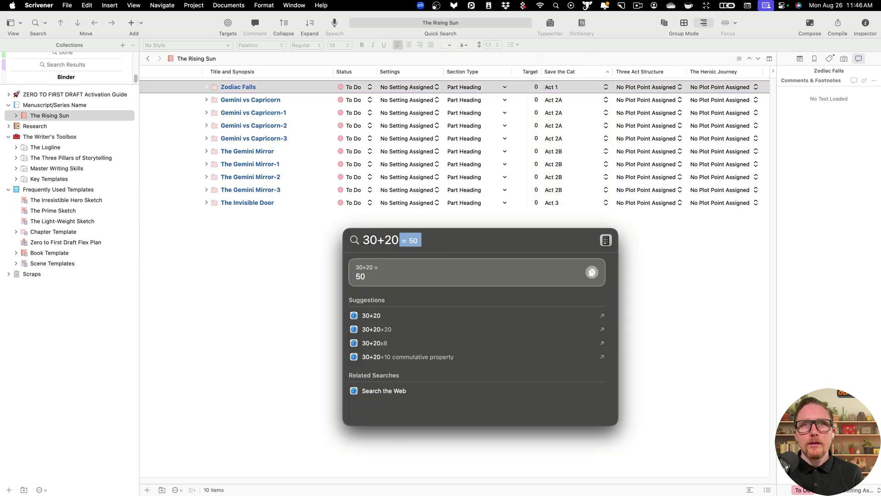
{"action": "key", "text": "BackSpace"}
{"action": "key", "text": "BackSpace"}
{"action": "key", "text": "BackSpace"}
{"action": "type", "text": "15"}
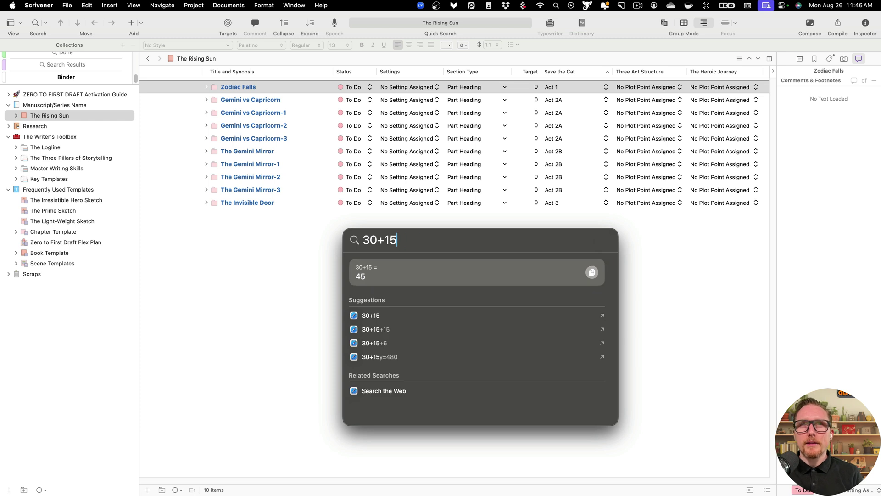
{"action": "left_click", "coordinate": [370, 240]}
{"action": "key", "text": "BackSpace"}
{"action": "type", "text": "2"}
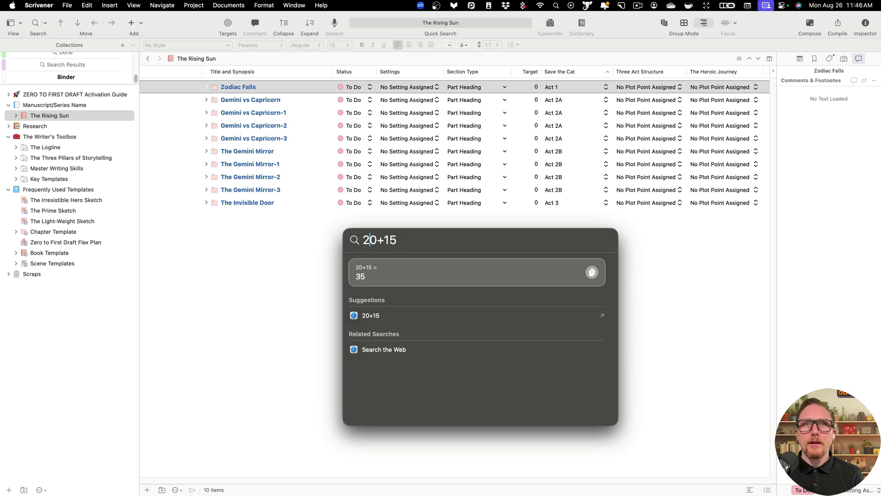
Step: Calculate 15+25+60 in place of the previous sum and dismiss Spotlight
{"action": "left_click", "coordinate": [397, 239]}
{"action": "key", "text": "super+a"}
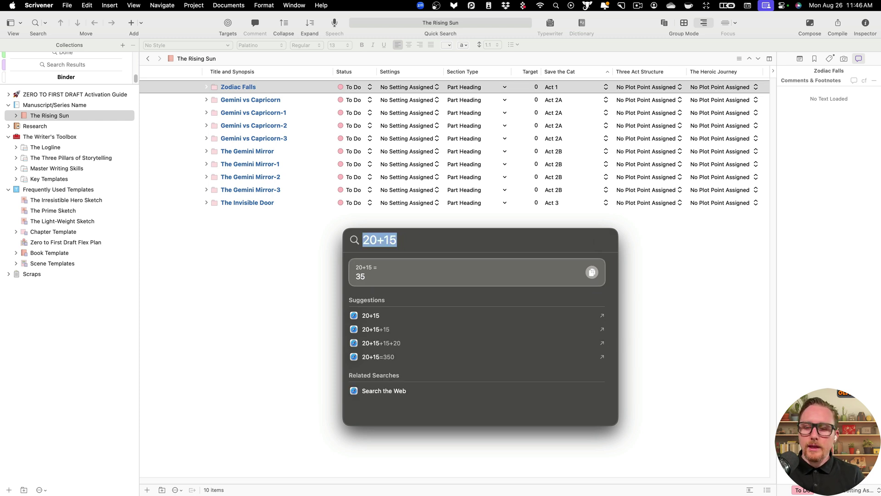
{"action": "type", "text": "15+"}
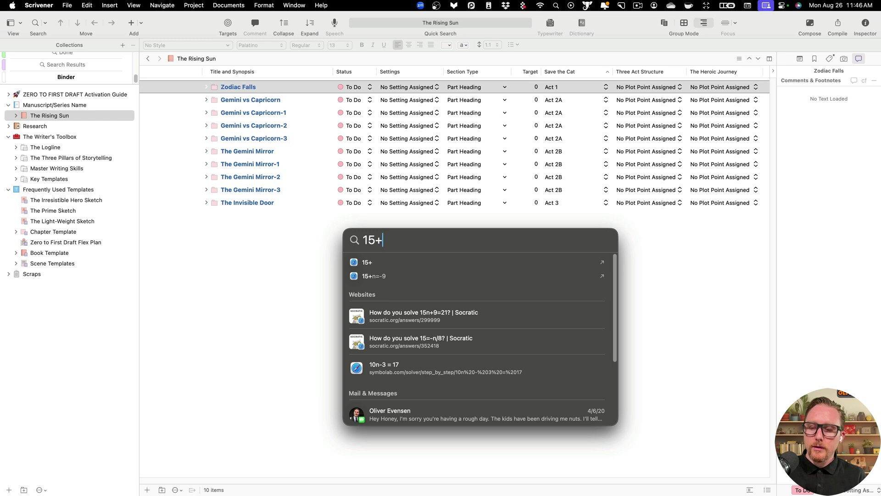
{"action": "type", "text": "25"}
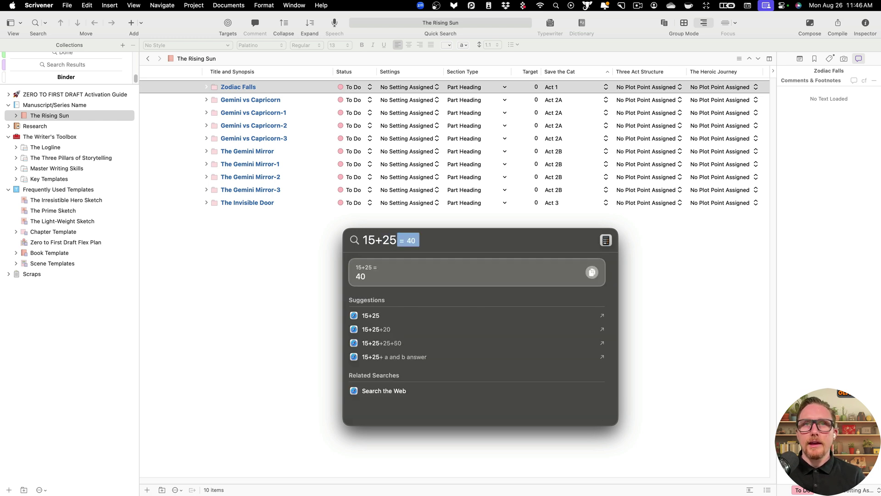
{"action": "type", "text": "+"}
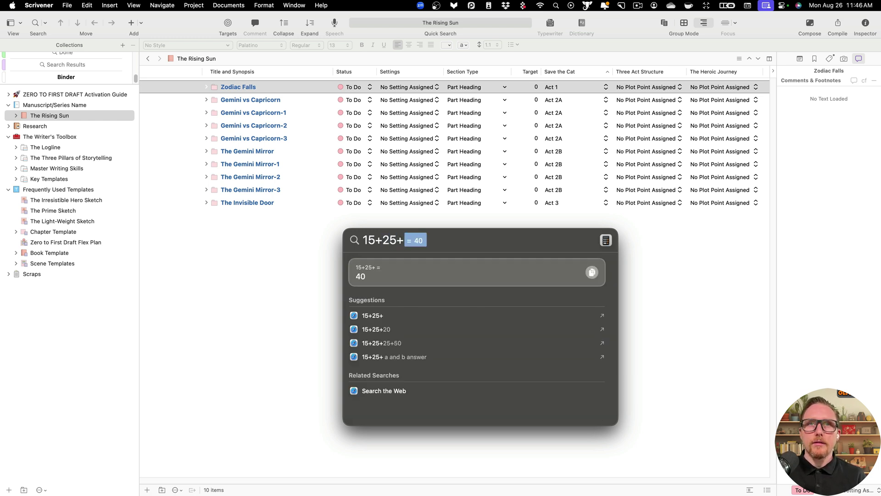
{"action": "type", "text": "60"}
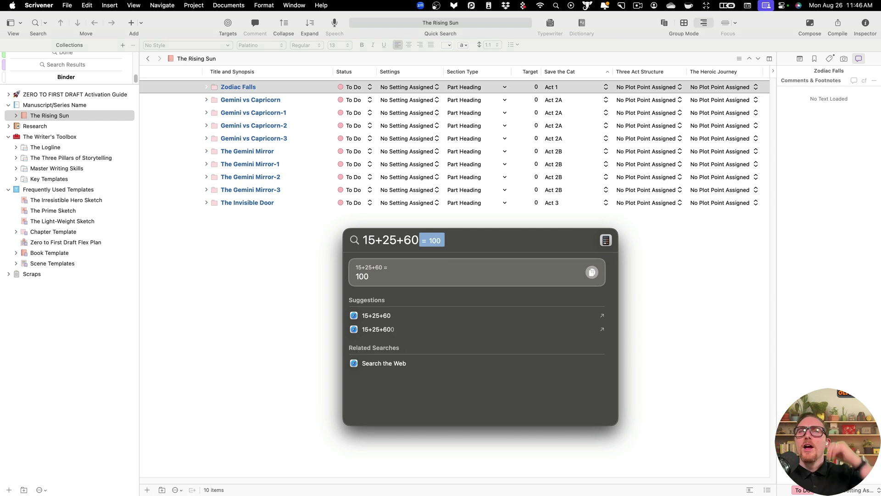
{"action": "key", "text": "Escape"}
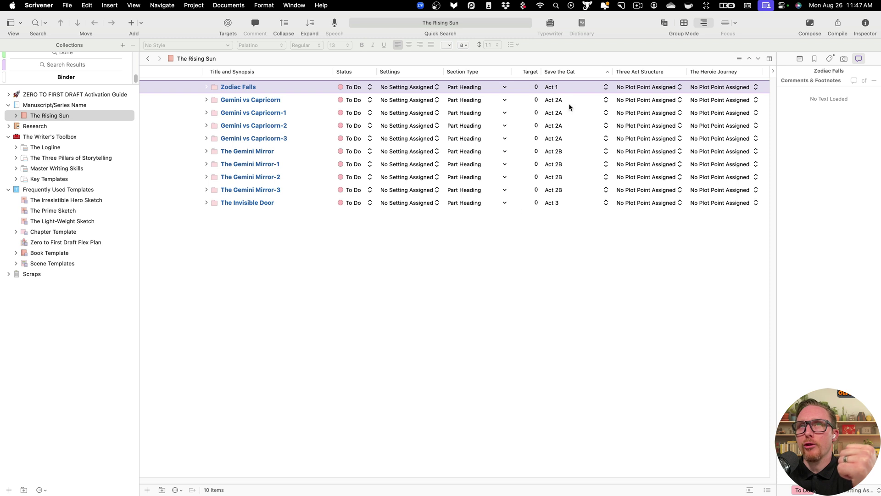
Step: Expand the Gemini vs Capricorn and Zodiac Falls folders in the outline, keeping their titles as they are
{"action": "left_click", "coordinate": [205, 99]}
{"action": "left_click", "coordinate": [220, 88]}
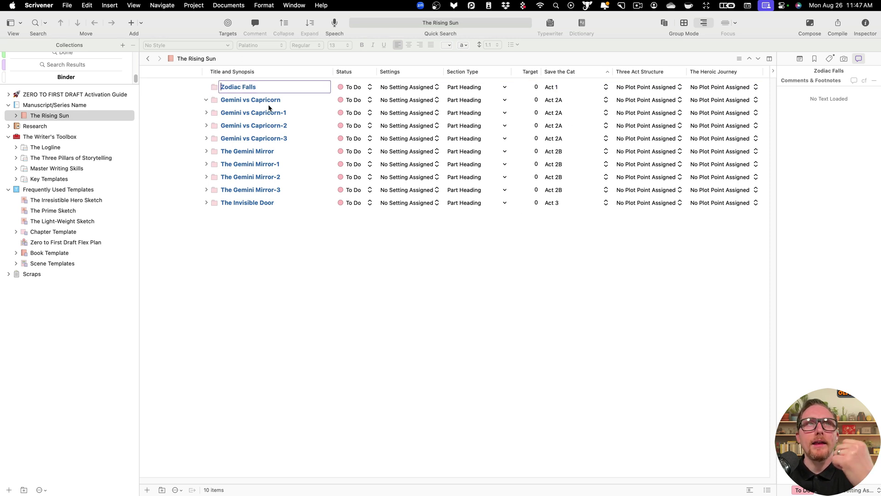
{"action": "left_click", "coordinate": [279, 139]}
{"action": "left_click", "coordinate": [330, 227]}
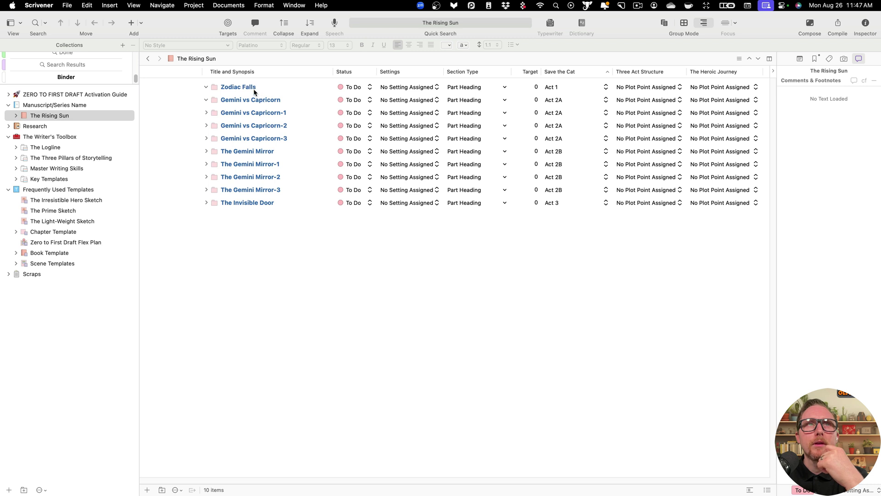
Step: Add a new chapter from the Chapter Template inside Zodiac Falls and assign it the Save the Cat beat Opening Image
{"action": "left_click", "coordinate": [255, 92]}
{"action": "left_click", "coordinate": [141, 23]}
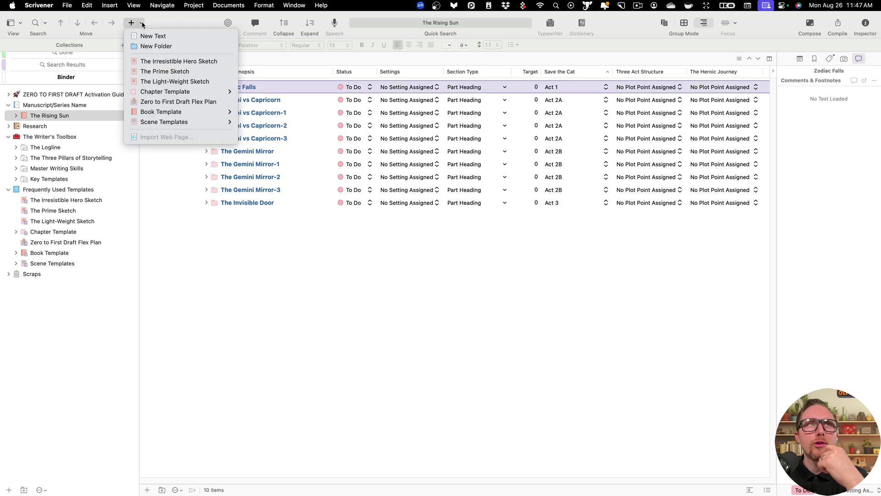
{"action": "left_click", "coordinate": [206, 91]}
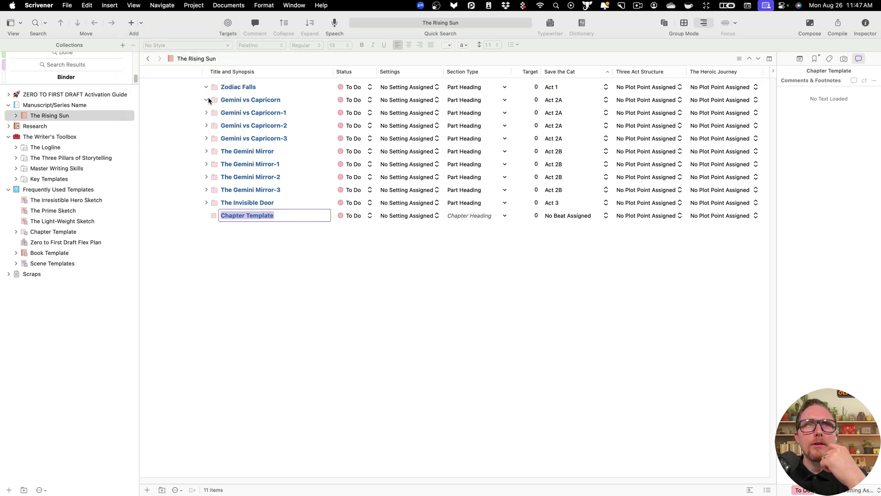
{"action": "left_click", "coordinate": [306, 243]}
{"action": "left_click_drag", "start_coordinate": [301, 218], "coordinate": [300, 87]}
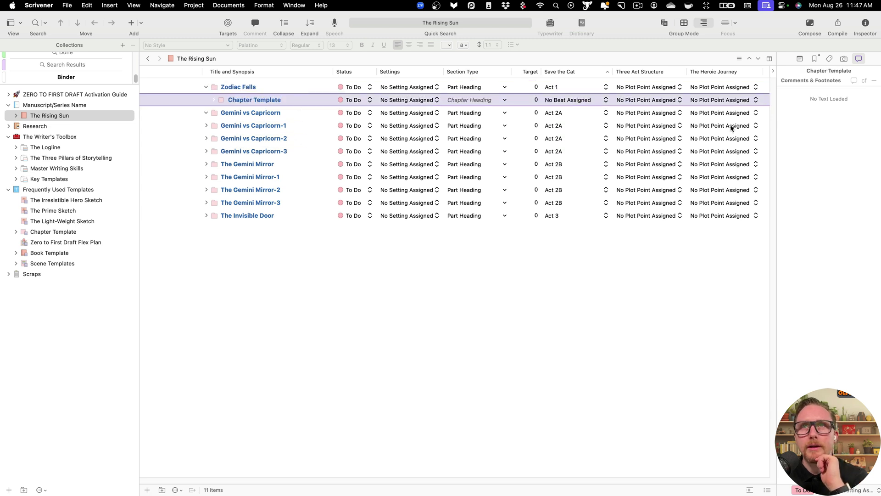
{"action": "left_click", "coordinate": [590, 101]}
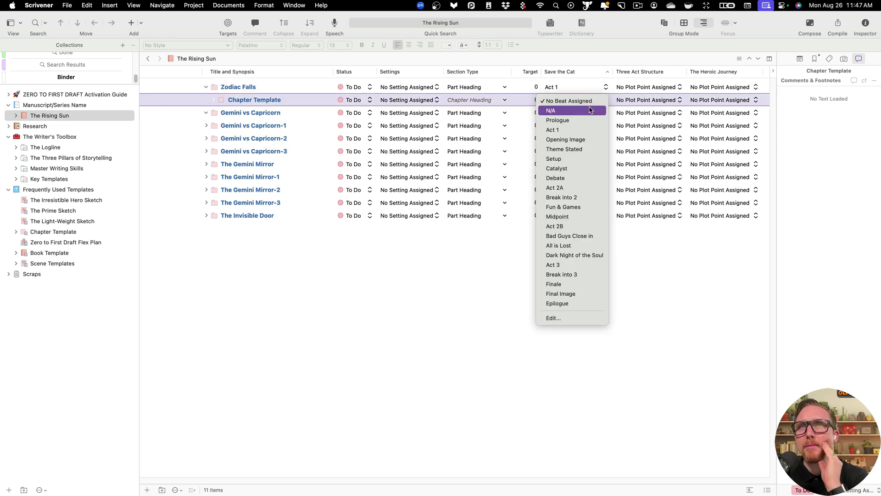
{"action": "left_click", "coordinate": [590, 139]}
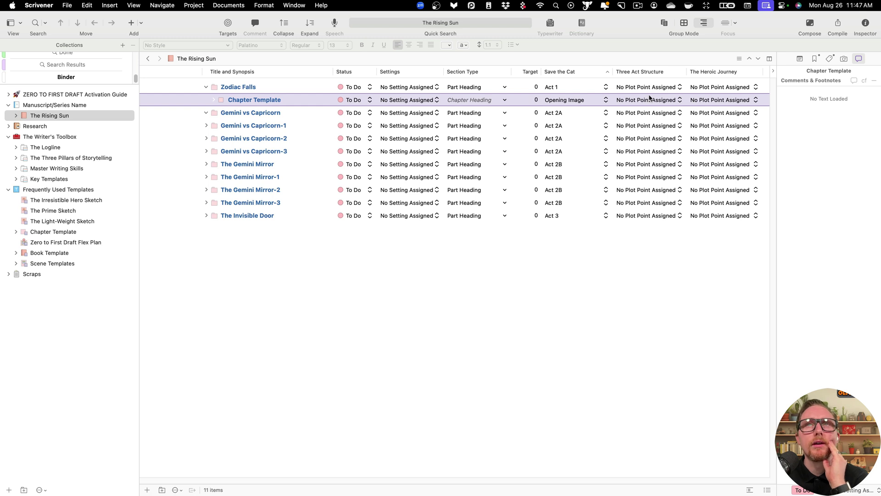
Step: Review the Three Act Structure plot points for the new chapter and The Heroic Journey plot points for Zodiac Falls
{"action": "left_click", "coordinate": [664, 100]}
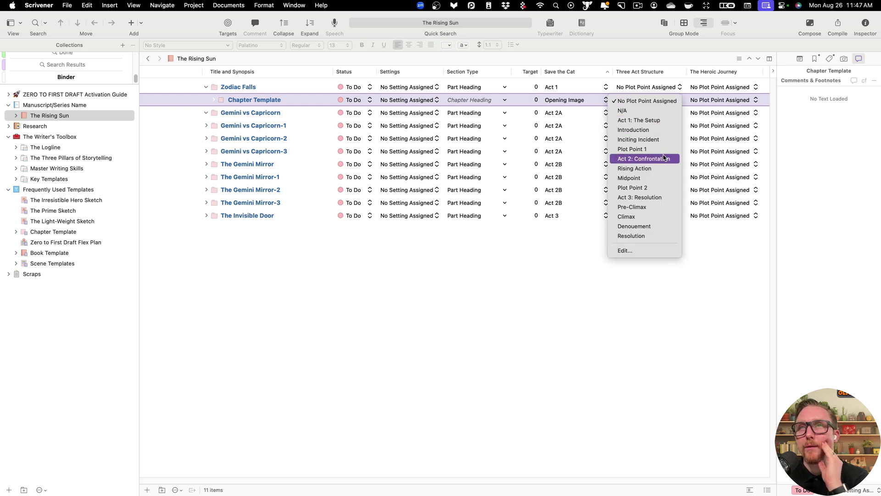
{"action": "left_click", "coordinate": [692, 235]}
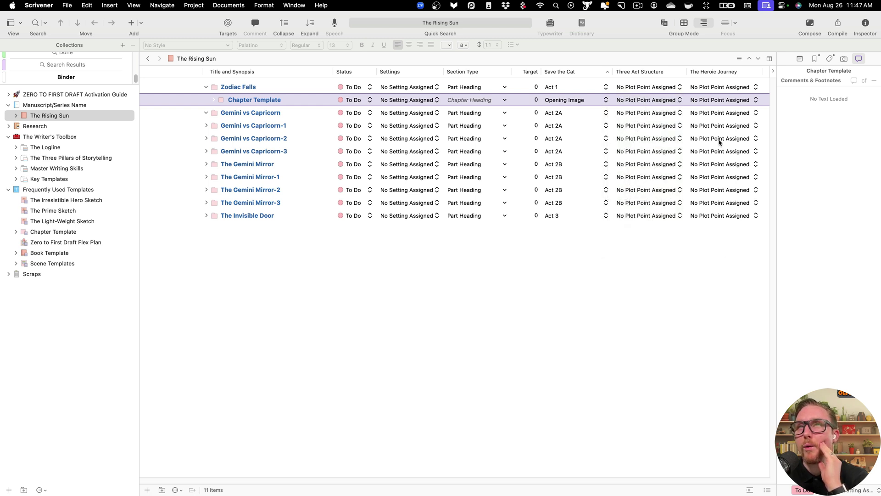
{"action": "left_click", "coordinate": [743, 92]}
{"action": "left_click", "coordinate": [743, 91]}
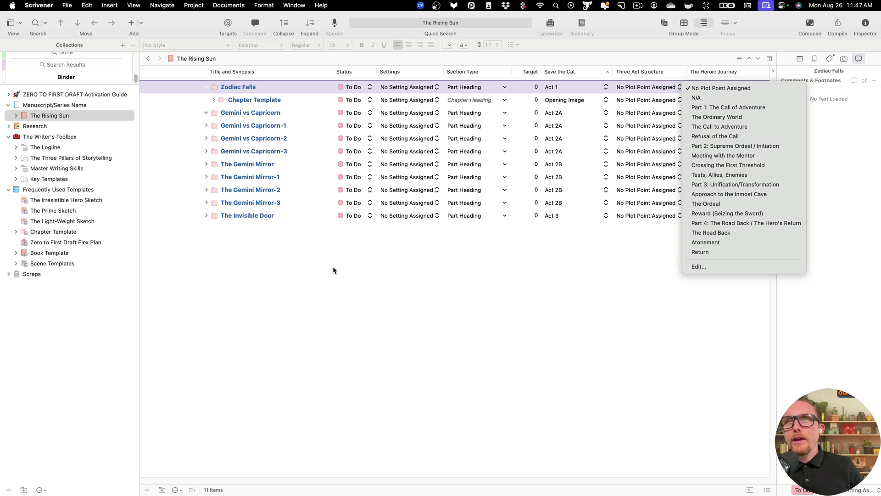
{"action": "left_click", "coordinate": [573, 211]}
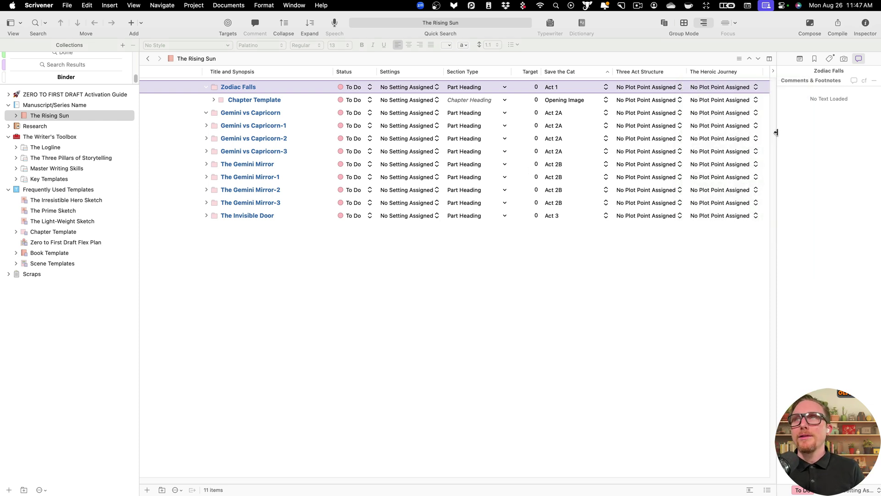
Step: Display the metadata of Zodiac Falls and enlarge the Custom Metadata section to fit all three story structure fields
{"action": "left_click", "coordinate": [833, 61]}
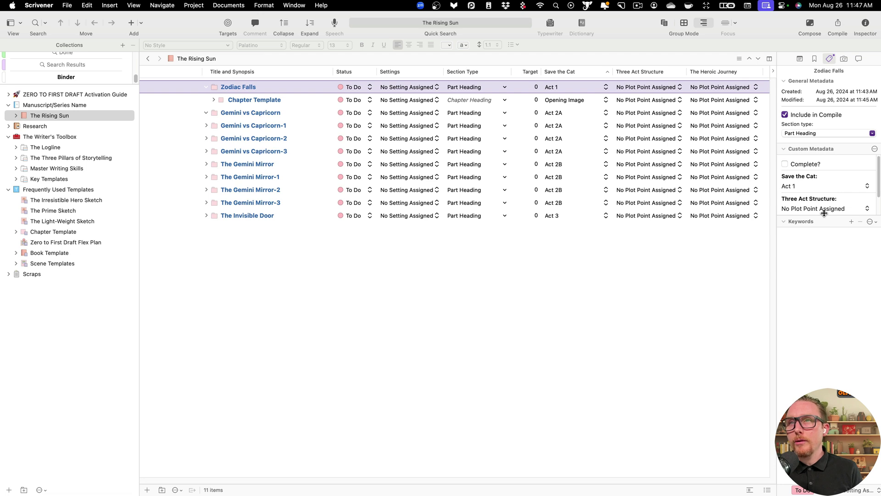
{"action": "left_click_drag", "start_coordinate": [824, 213], "coordinate": [824, 304]}
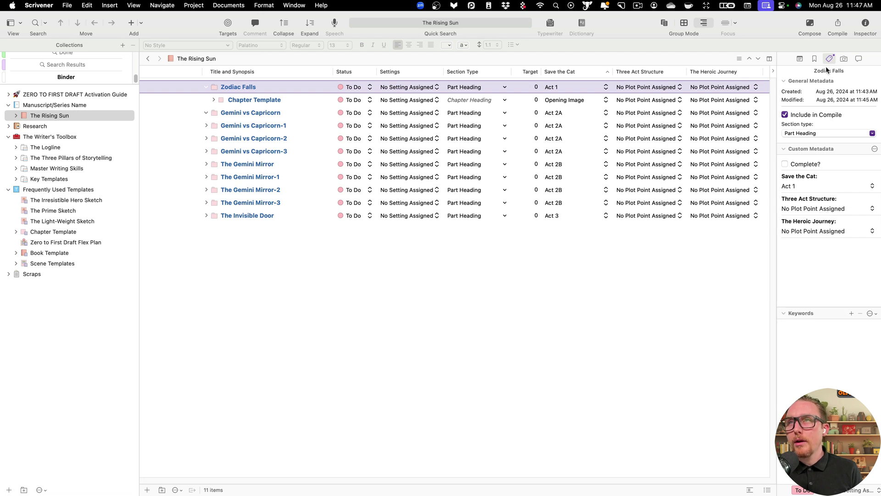
Step: Review the project's Custom Metadata settings and the list of Save the Cat beats for Zodiac Falls, leaving both as they are
{"action": "left_click", "coordinate": [874, 151]}
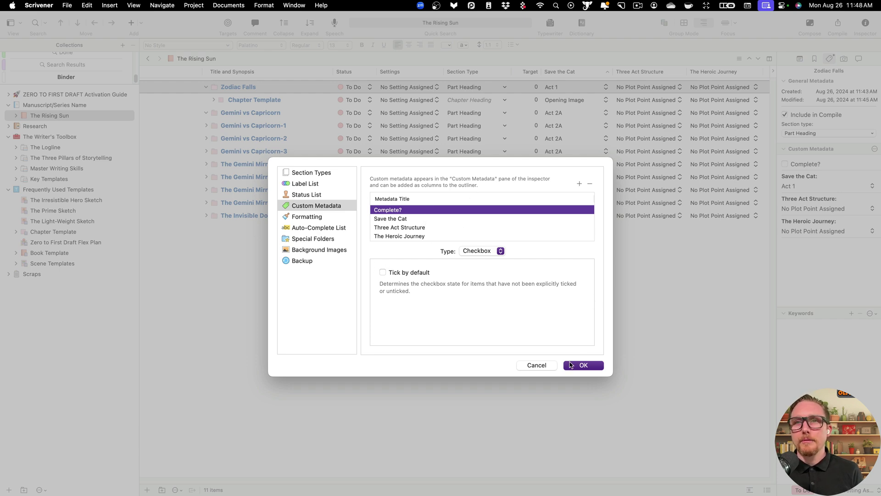
{"action": "left_click", "coordinate": [532, 365]}
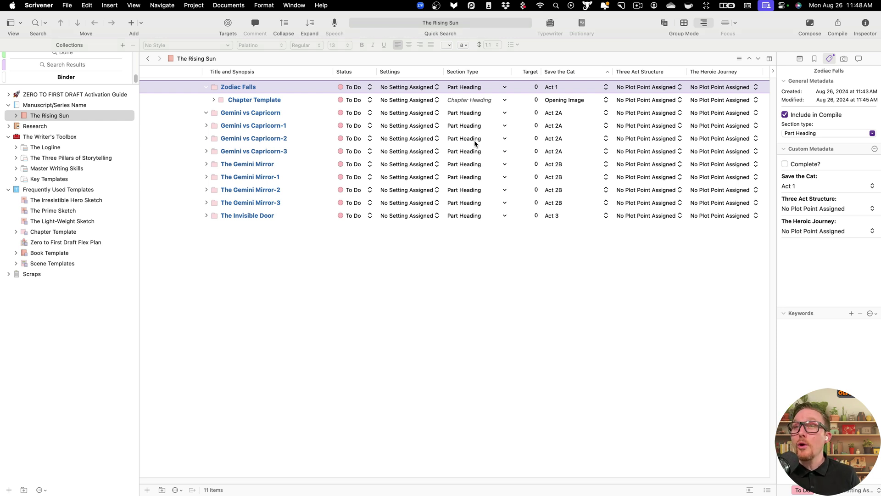
{"action": "left_click", "coordinate": [789, 188]}
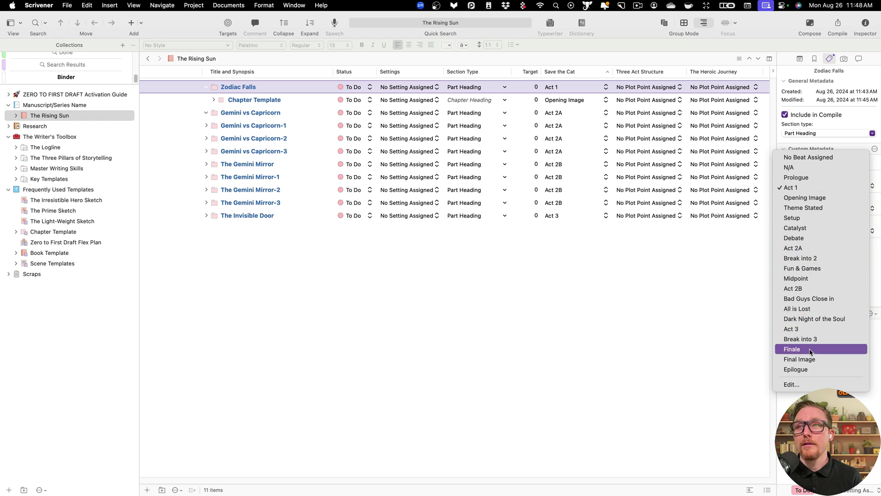
{"action": "left_click", "coordinate": [687, 313]}
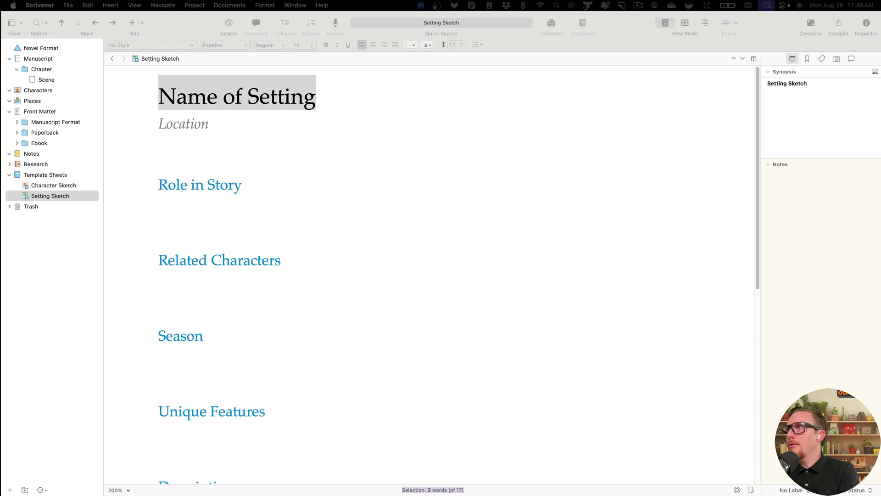
Step: Switch to Zoom and share Desktop 3 with the webinar participants
{"action": "key", "text": "ctrl+Left"}
{"action": "left_click", "coordinate": [390, 464]}
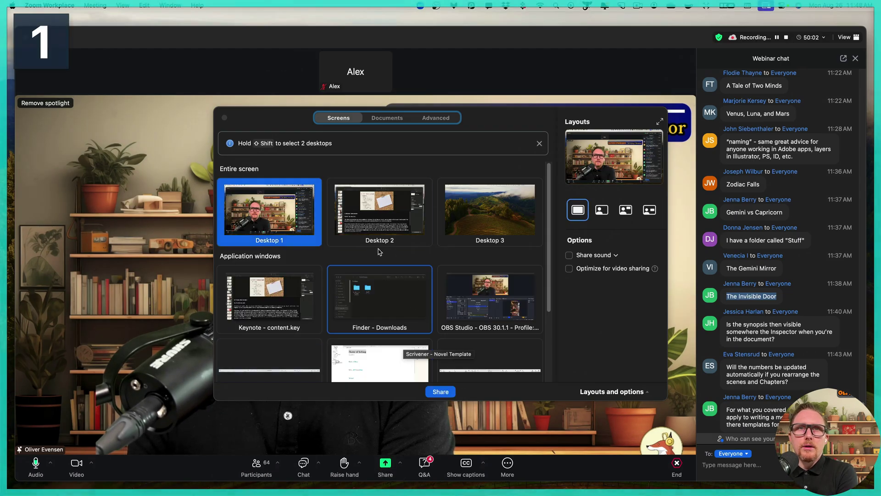
{"action": "left_click", "coordinate": [494, 221]}
{"action": "left_click", "coordinate": [441, 392]}
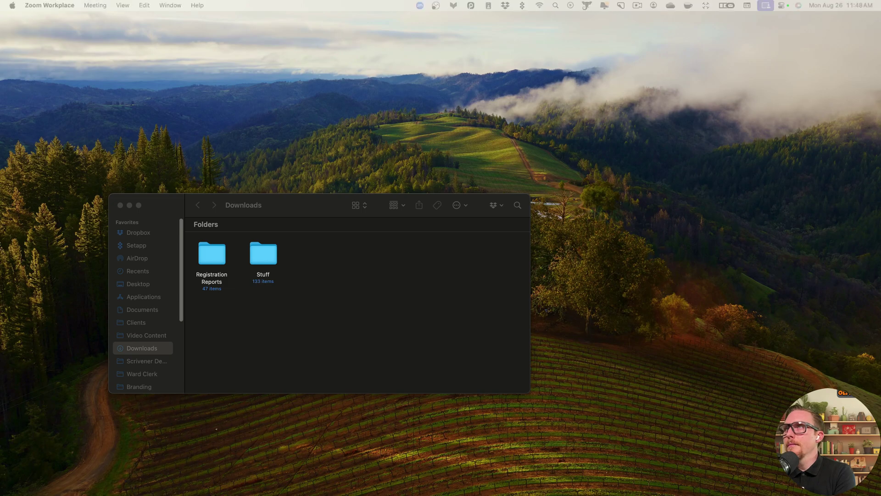
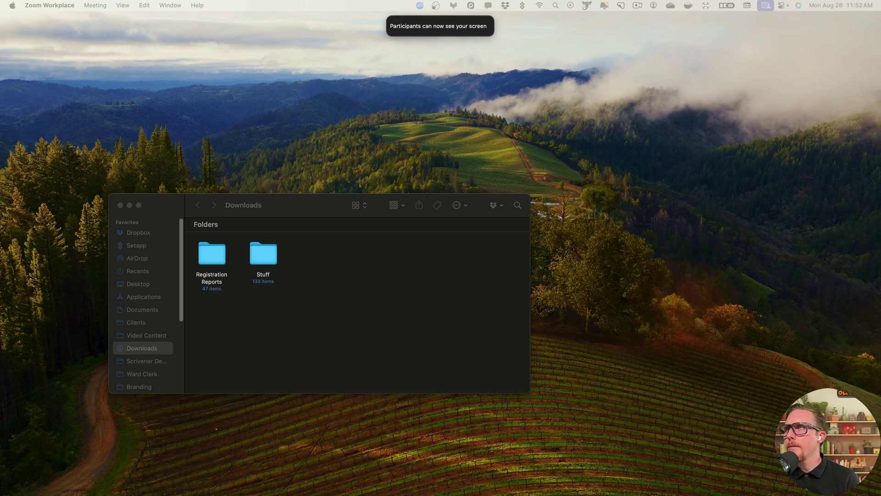
Step: Switch to the Starter Novel project in Scrivener and show the contents of Act 1 as a corkboard
{"action": "key", "text": "ctrl+Right"}
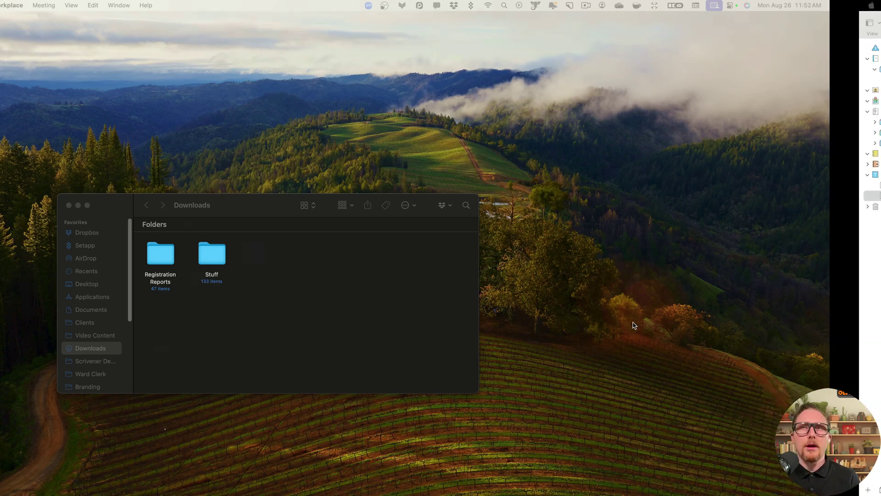
{"action": "key", "text": "ctrl+Right"}
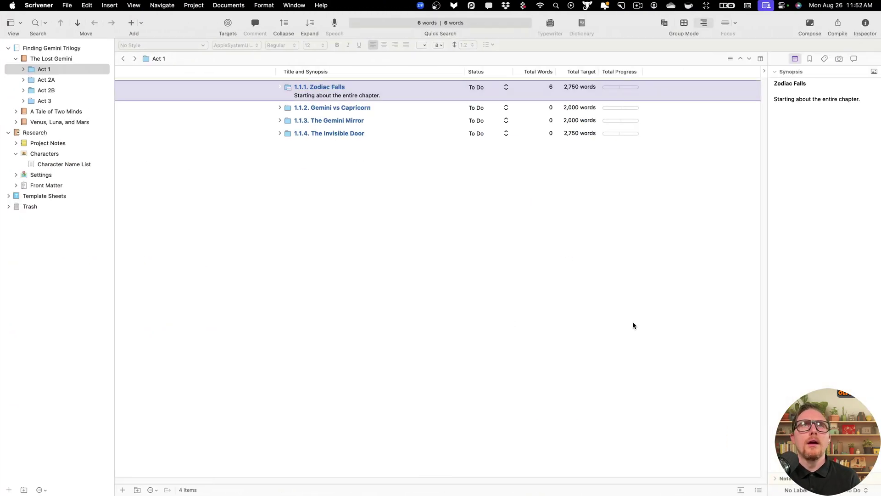
{"action": "mouse_move", "coordinate": [595, 20]}
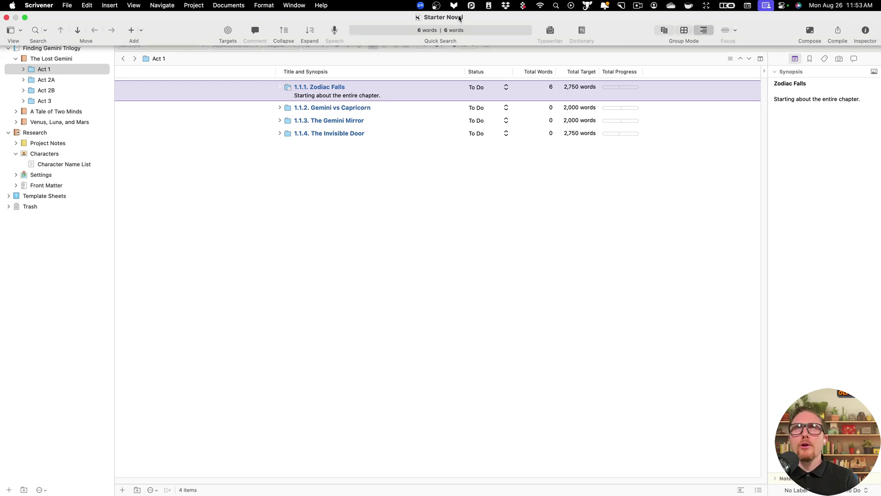
{"action": "left_click", "coordinate": [684, 24]}
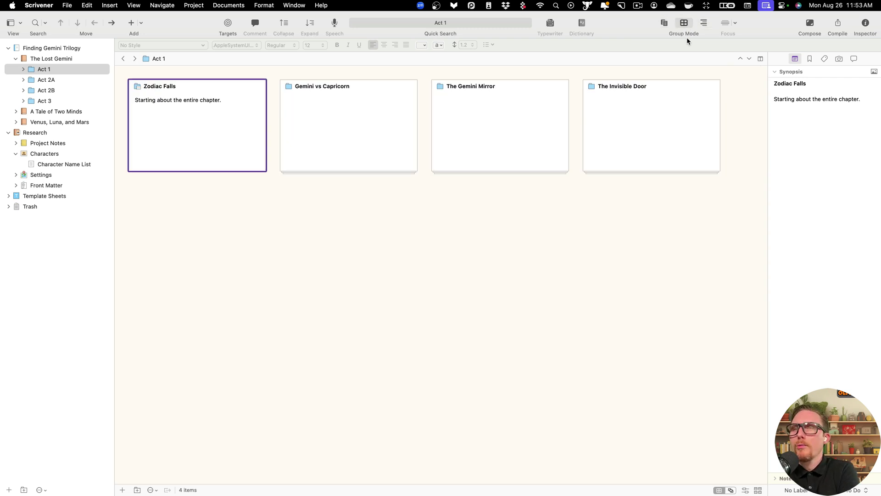
Step: Display the corkboard of The Lost Gemini and go through its act cards up to Act 3
{"action": "left_click", "coordinate": [52, 59]}
{"action": "left_click", "coordinate": [208, 128]}
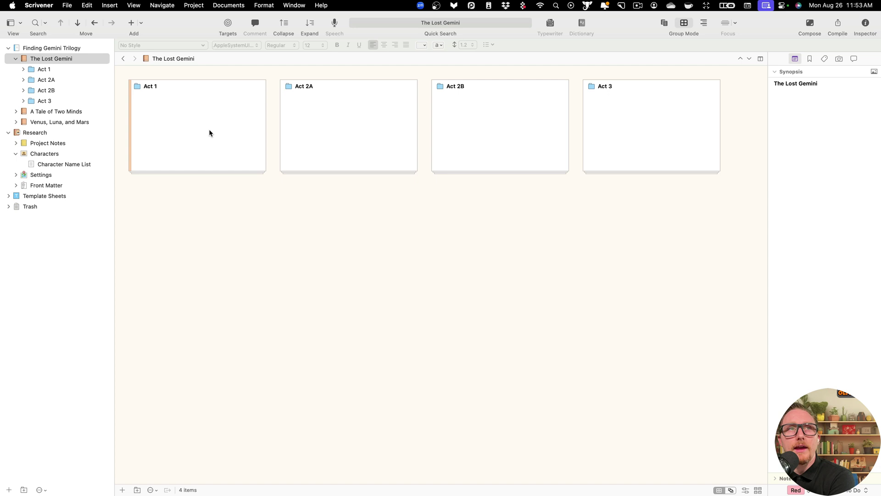
{"action": "left_click", "coordinate": [344, 152]}
{"action": "left_click", "coordinate": [509, 152]}
{"action": "left_click", "coordinate": [642, 158]}
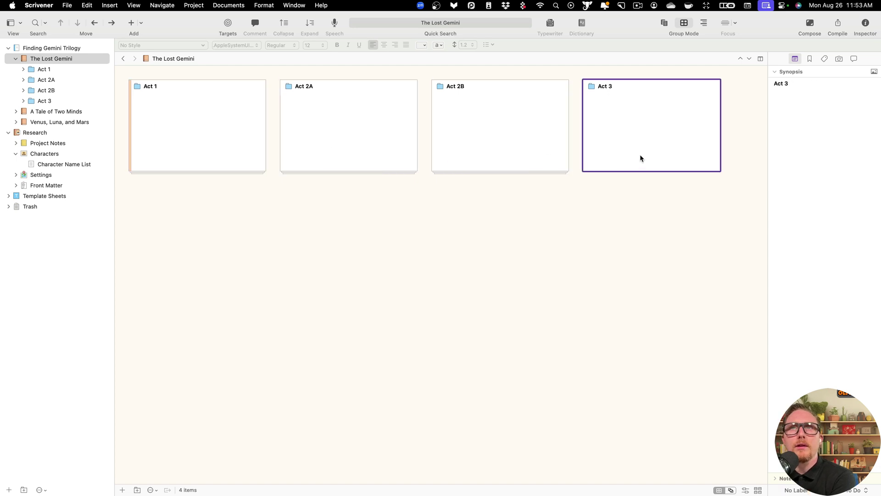
Step: Display the corkboard of Finding Gemini Trilogy and go through its three book cards
{"action": "left_click", "coordinate": [26, 48]}
{"action": "left_click", "coordinate": [194, 127]}
{"action": "left_click", "coordinate": [398, 156]}
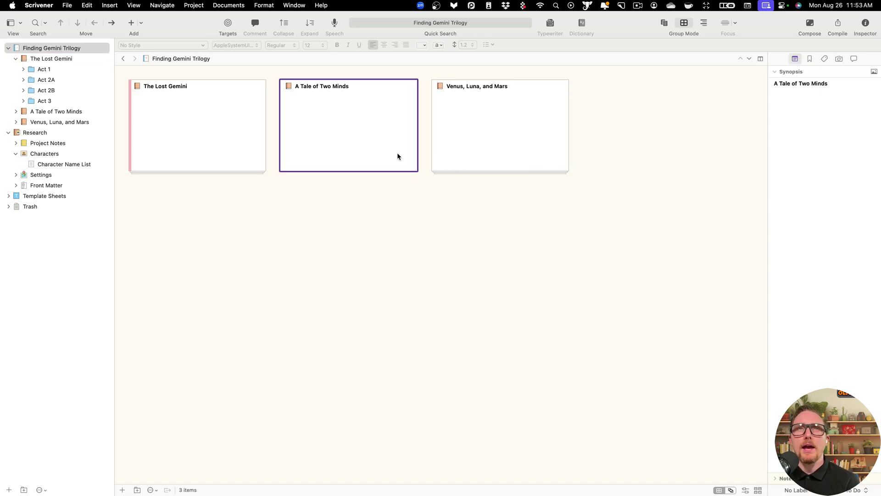
{"action": "left_click", "coordinate": [453, 159]}
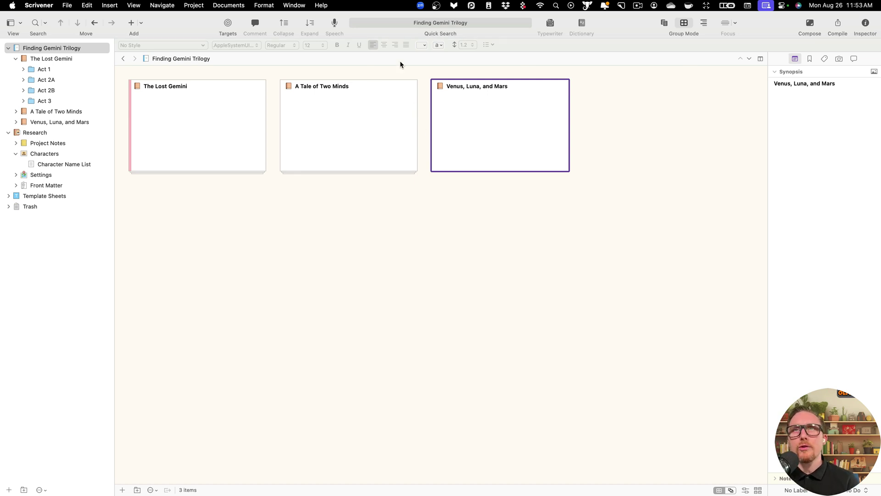
Step: Hide the Binder and the Inspector so that only the trilogy's corkboard fills the window
{"action": "left_click", "coordinate": [15, 23]}
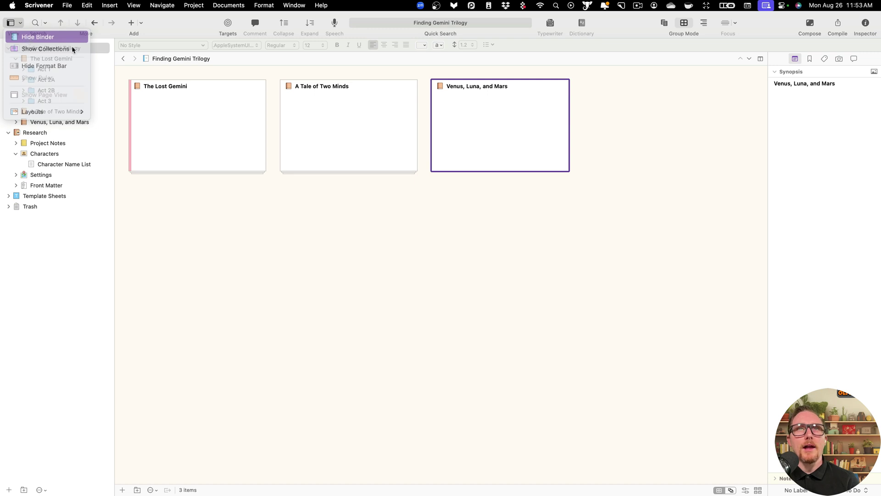
{"action": "left_click", "coordinate": [41, 35]}
{"action": "left_click", "coordinate": [861, 30]}
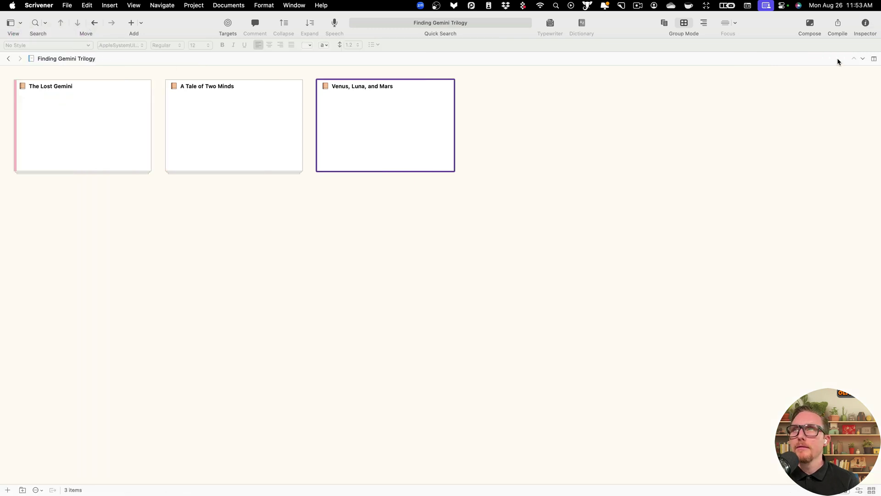
Step: Look inside The Lost Gemini, A Tale of Two Minds, and Venus, Luna, and Mars in turn, returning to the trilogy's corkboard
{"action": "double_click", "coordinate": [23, 87]}
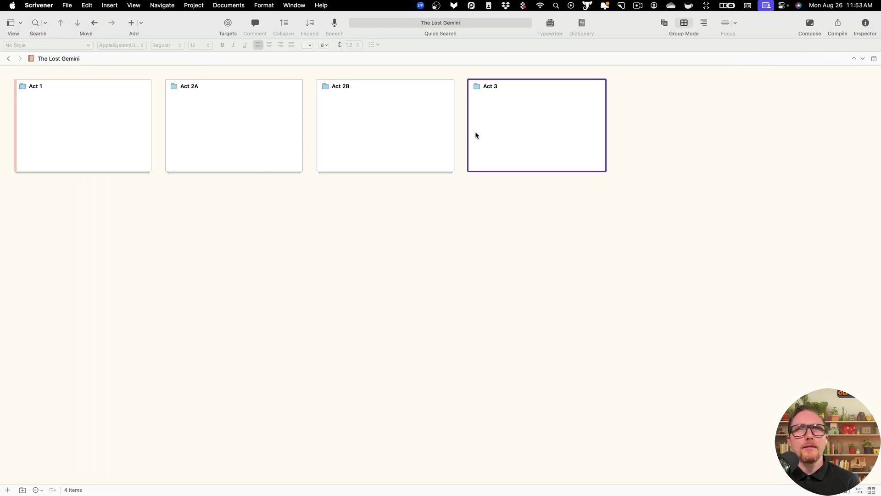
{"action": "left_click", "coordinate": [8, 58]}
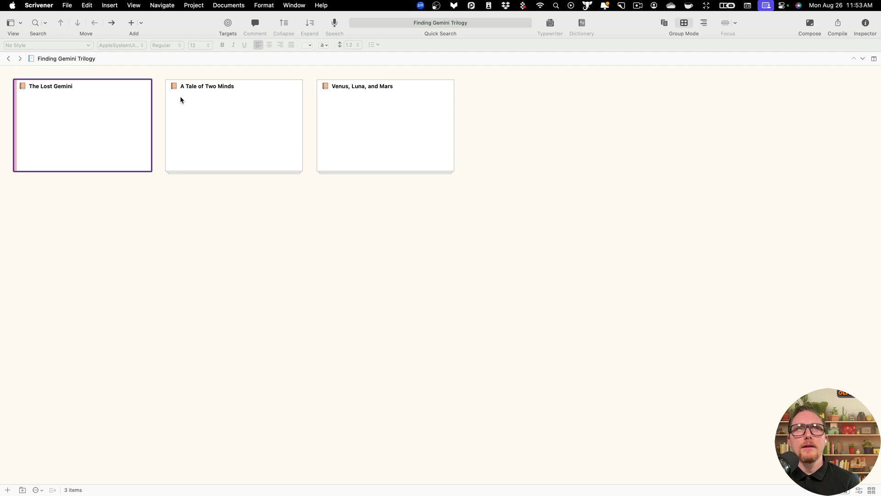
{"action": "double_click", "coordinate": [173, 88]}
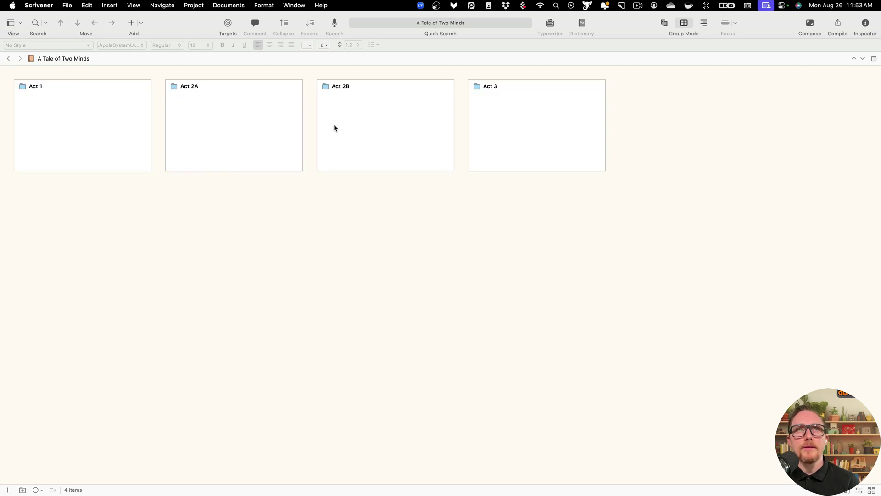
{"action": "left_click", "coordinate": [9, 59]}
{"action": "left_click", "coordinate": [325, 87]}
{"action": "double_click", "coordinate": [325, 87]}
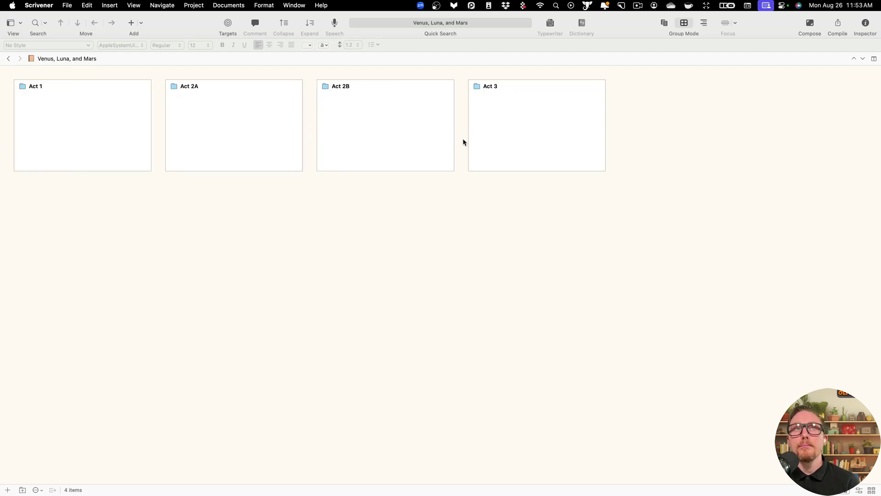
{"action": "left_click", "coordinate": [7, 59]}
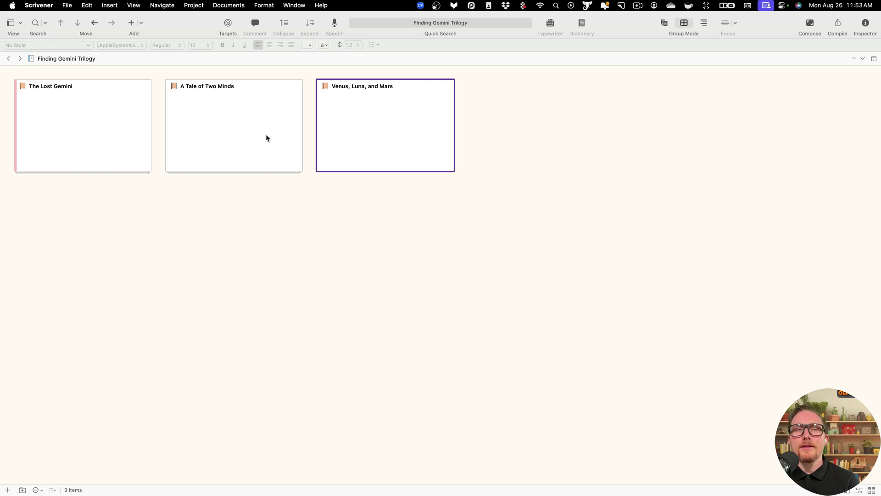
Step: Open the corkboard of The Lost Gemini and rename its Act 1 card as Part 1
{"action": "double_click", "coordinate": [20, 86]}
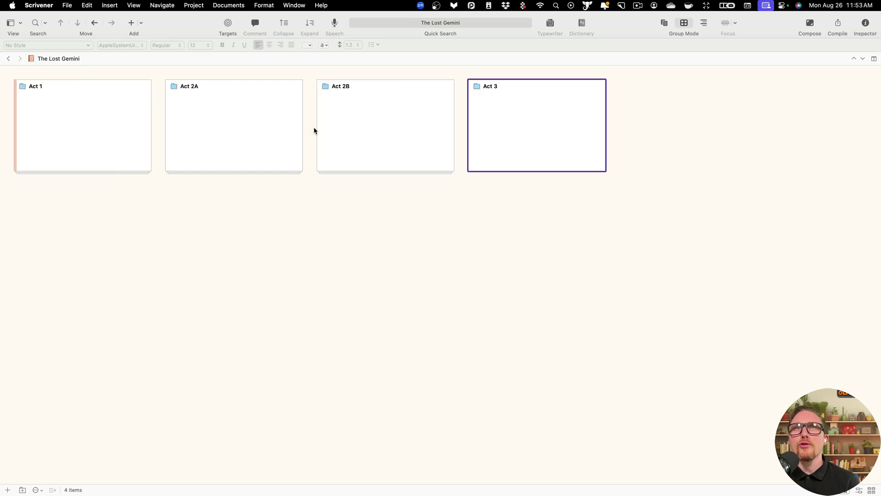
{"action": "double_click", "coordinate": [39, 86]}
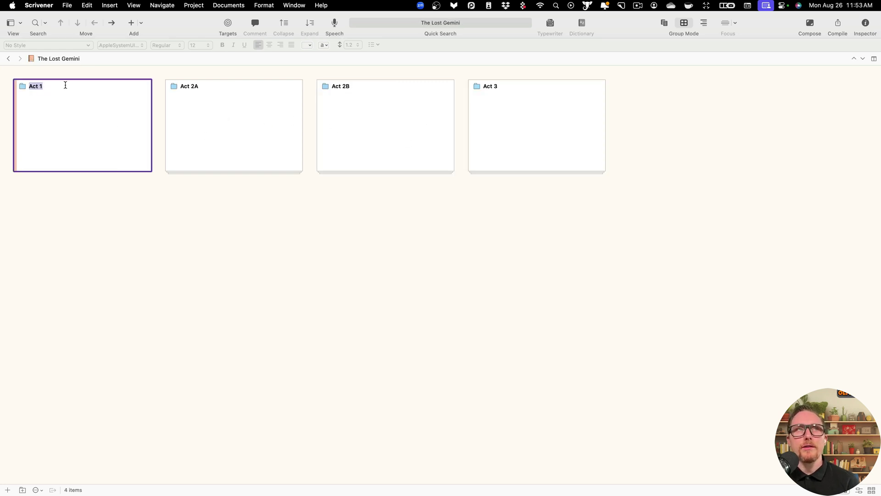
{"action": "type", "text": "Part 1"}
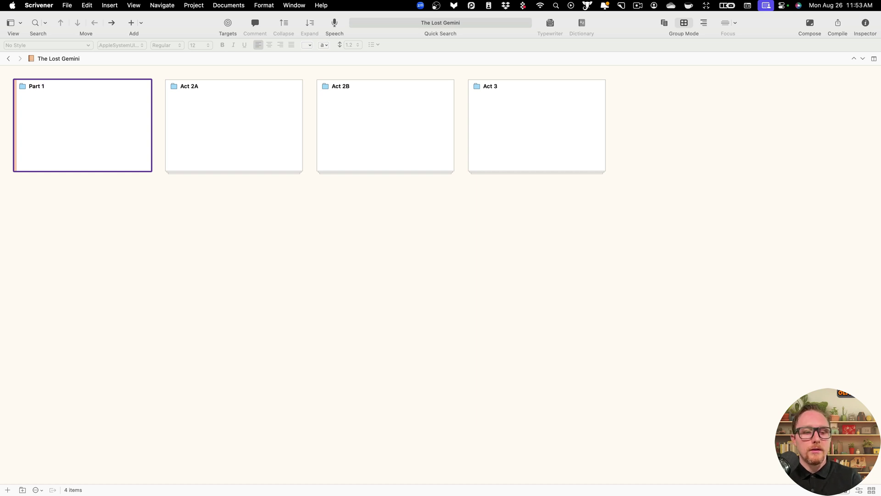
{"action": "key", "text": "Return"}
Step: Copy the title Part 1 and paste it over the titles of the Act 2A, Act 2B and Act 3 cards
{"action": "key", "text": "super+c"}
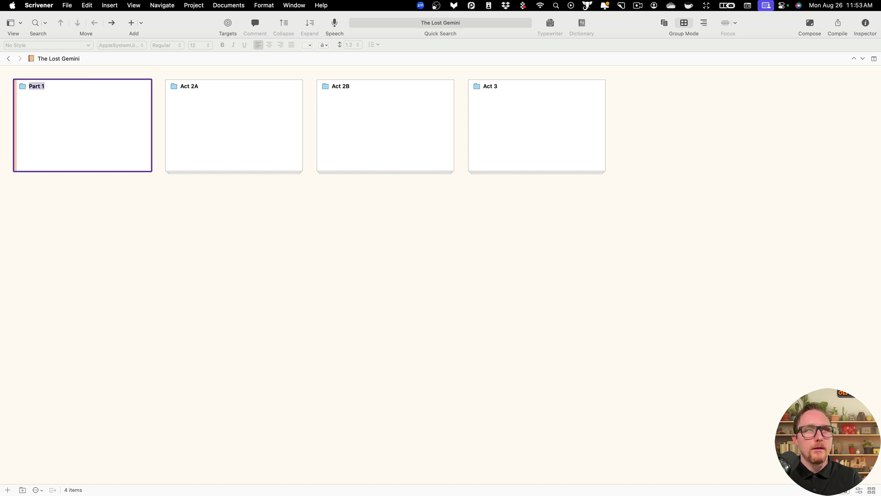
{"action": "left_click", "coordinate": [212, 84]}
{"action": "key", "text": "Return"}
{"action": "key", "text": "super+v"}
{"action": "left_click", "coordinate": [343, 91]}
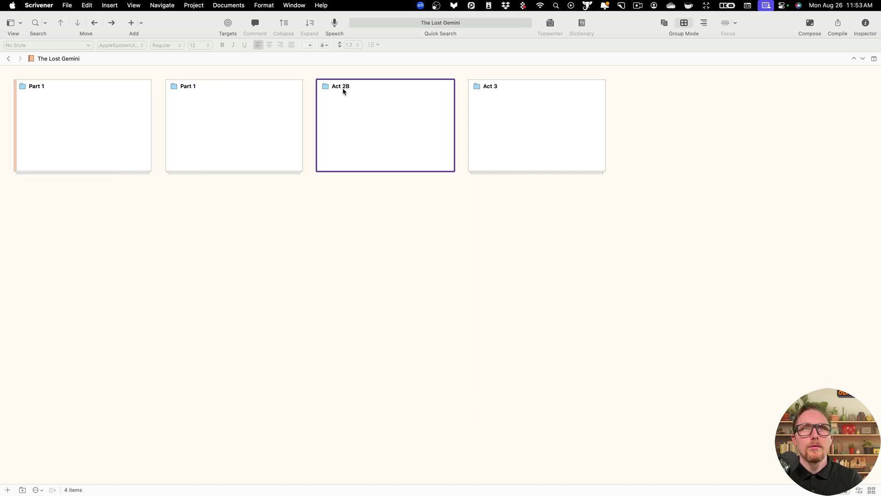
{"action": "key", "text": "Return"}
{"action": "key", "text": "super+v"}
{"action": "left_click", "coordinate": [526, 89]}
{"action": "key", "text": "Return"}
{"action": "key", "text": "super+v"}
{"action": "left_click", "coordinate": [104, 73]}
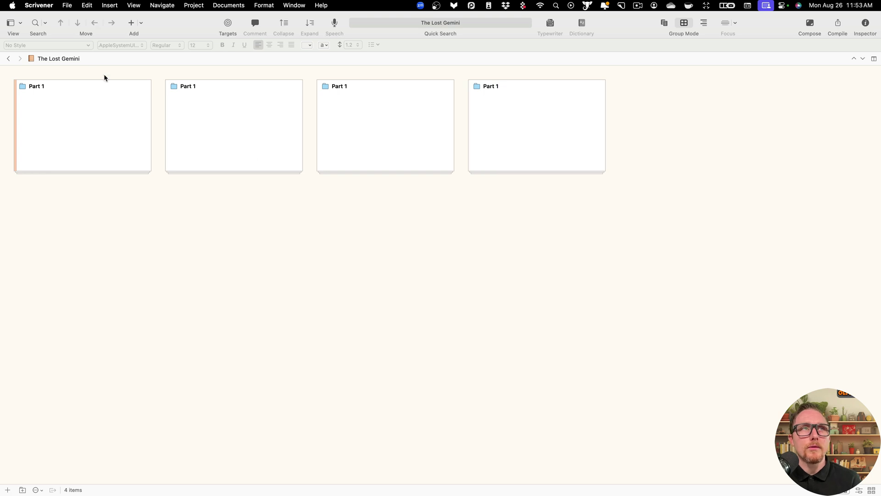
Step: Compare the cards inside The Lost Gemini and A Tale of Two Minds, returning to the trilogy's corkboard
{"action": "left_click", "coordinate": [9, 58]}
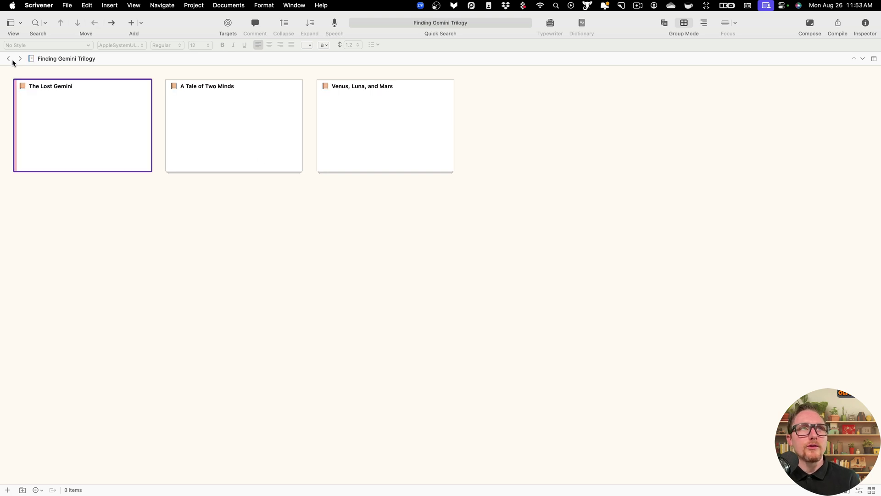
{"action": "double_click", "coordinate": [22, 87]}
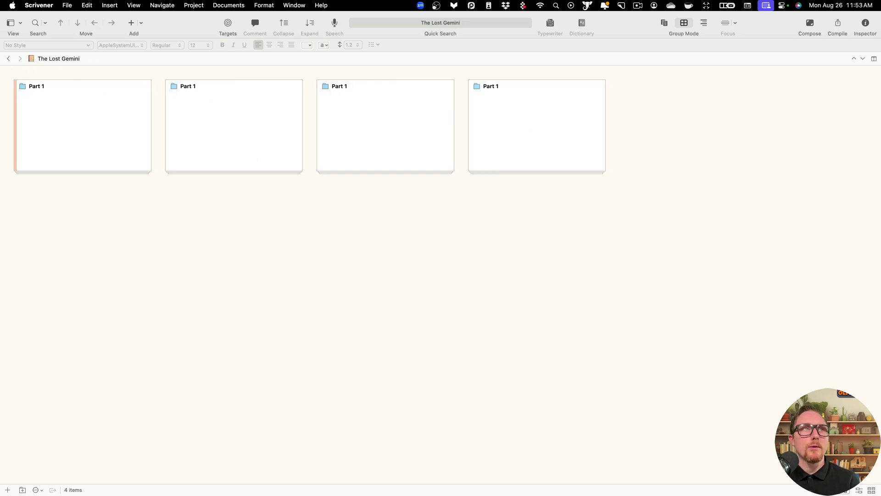
{"action": "left_click", "coordinate": [9, 58]}
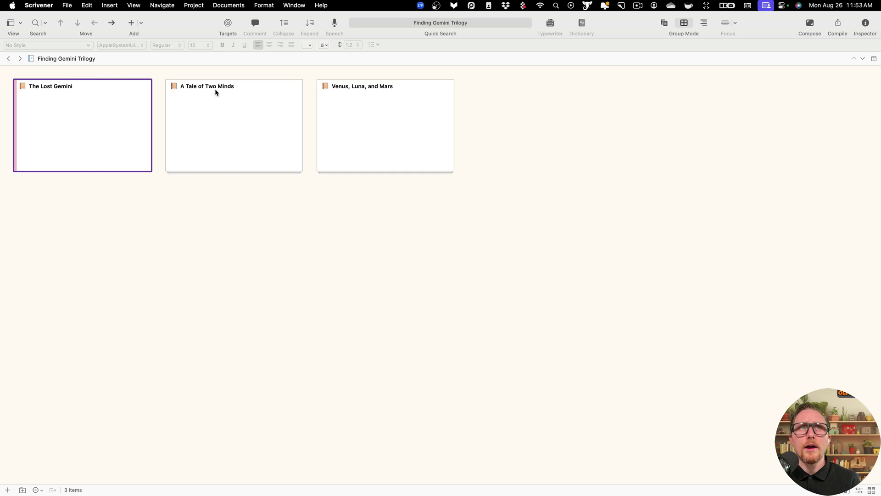
{"action": "double_click", "coordinate": [173, 86]}
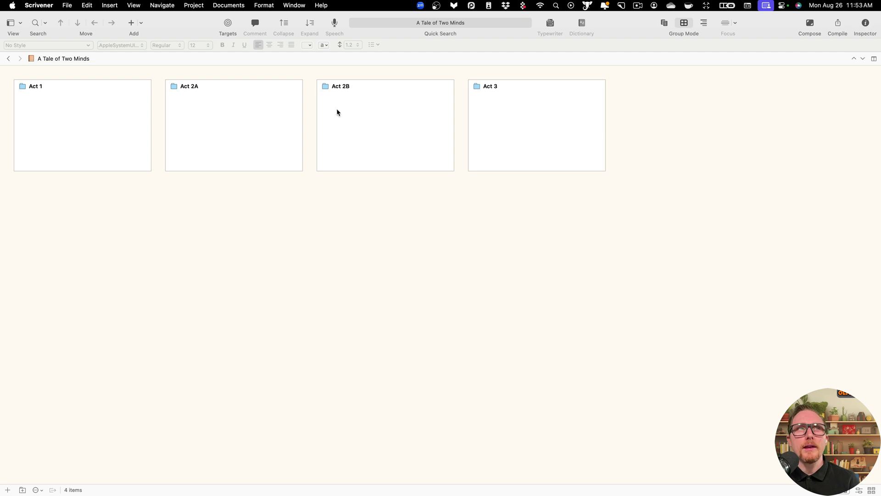
{"action": "left_click", "coordinate": [9, 59]}
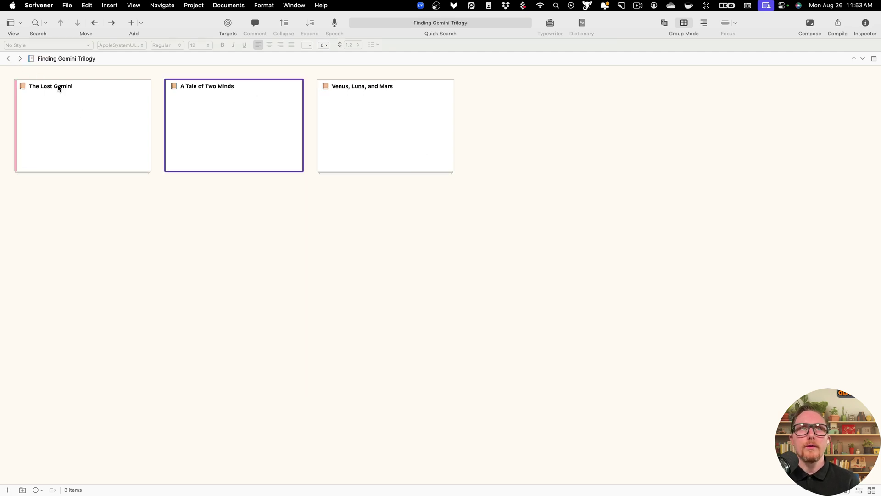
Step: Open the corkboard of The Lost Gemini and rename its second card as Part 2
{"action": "double_click", "coordinate": [23, 85]}
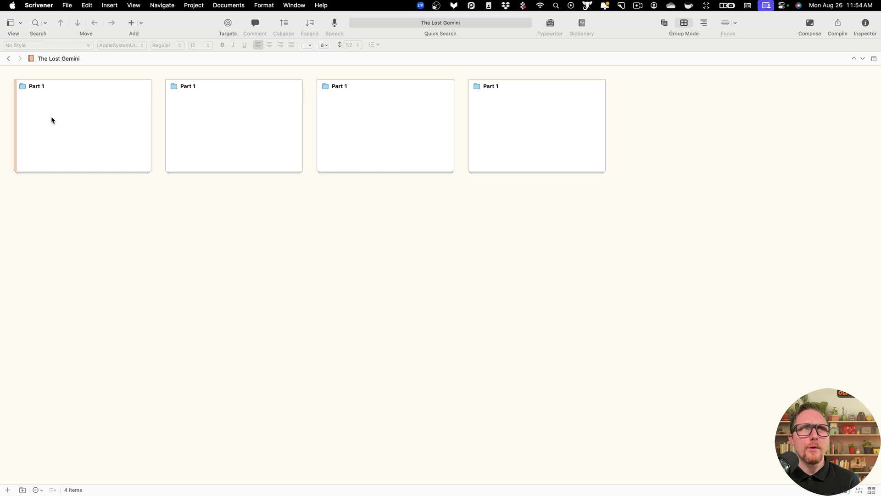
{"action": "left_click", "coordinate": [204, 87]}
{"action": "left_click", "coordinate": [204, 86]}
{"action": "key", "text": "BackSpace"}
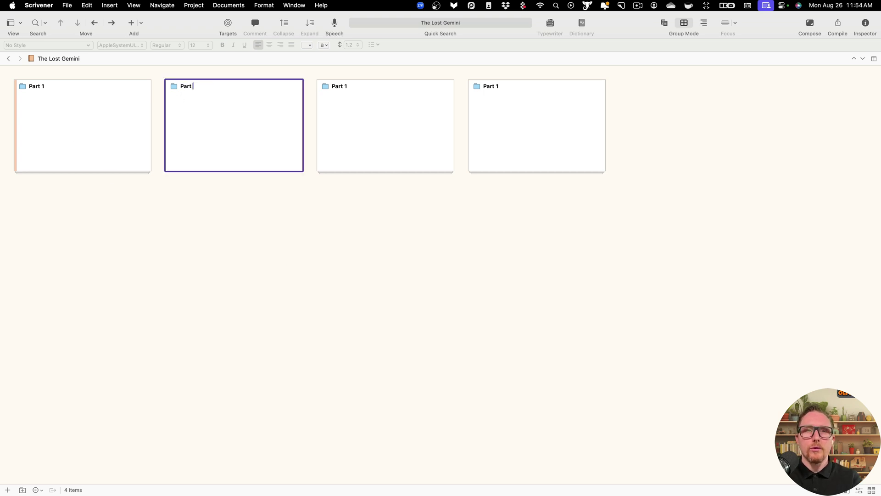
{"action": "type", "text": "2"}
Step: Rename the third card of The Lost Gemini as Part 3
{"action": "left_click", "coordinate": [387, 86]}
{"action": "left_click", "coordinate": [388, 85]}
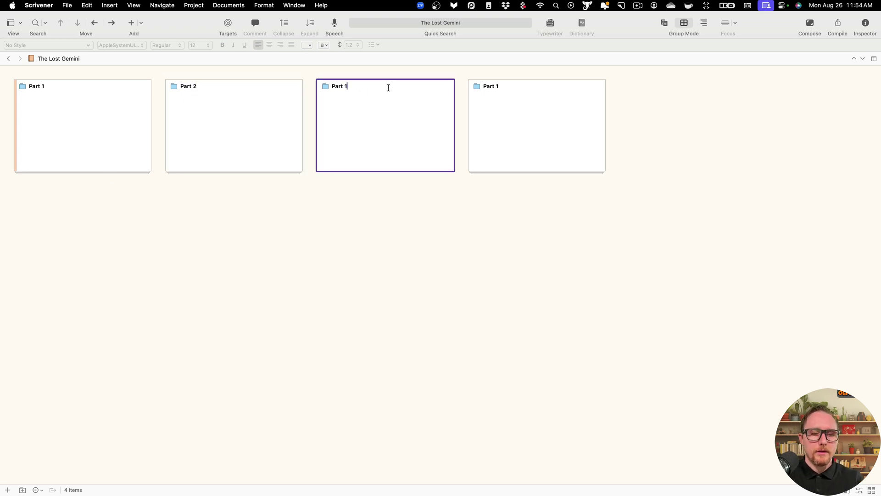
{"action": "type", "text": "3"}
{"action": "key", "text": "BackSpace"}
{"action": "key", "text": "BackSpace"}
{"action": "type", "text": "3"}
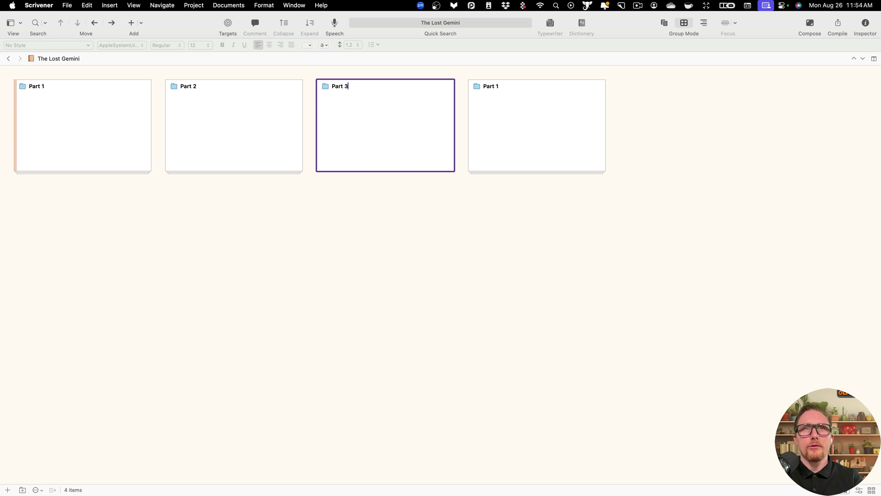
Step: Rename the fourth card of The Lost Gemini as Part 4
{"action": "left_click", "coordinate": [505, 86]}
{"action": "left_click", "coordinate": [505, 86]}
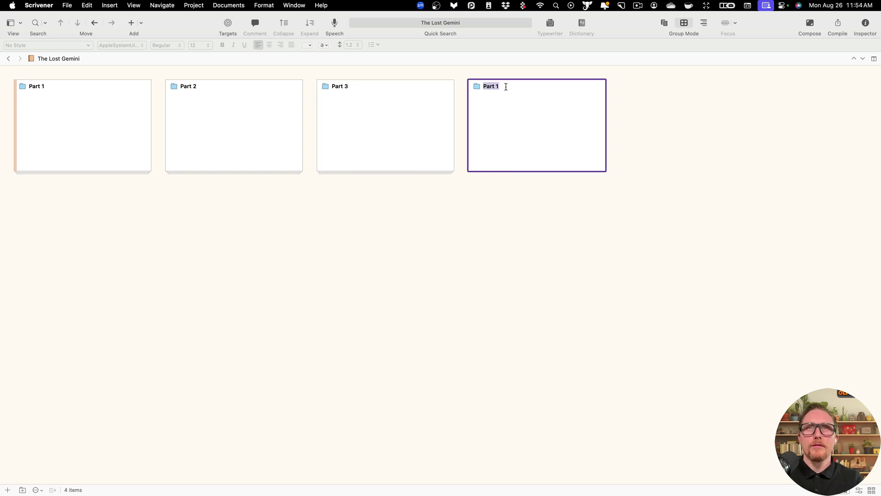
{"action": "left_click", "coordinate": [506, 87]}
{"action": "key", "text": "BackSpace"}
{"action": "type", "text": "4"}
{"action": "key", "text": "Return"}
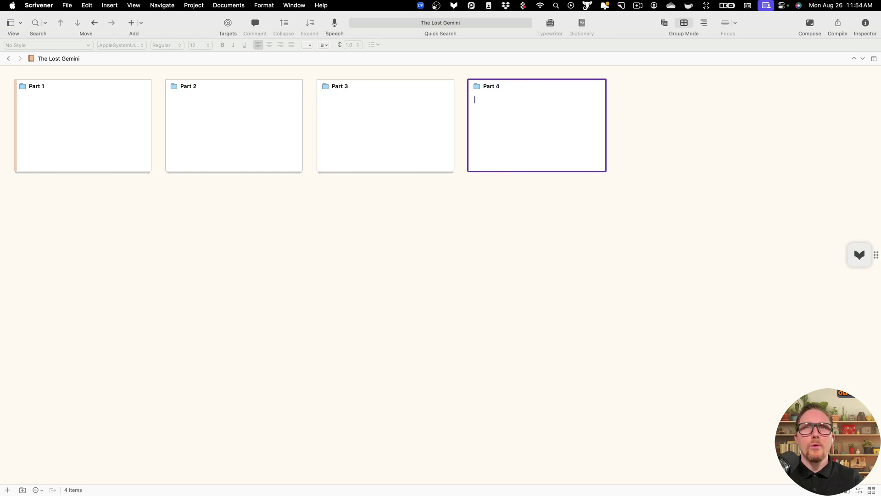
Step: Go into Part 1 and its Zodiac Falls chapter, look at the first scene's text, and return to the chapter's corkboard
{"action": "double_click", "coordinate": [21, 86]}
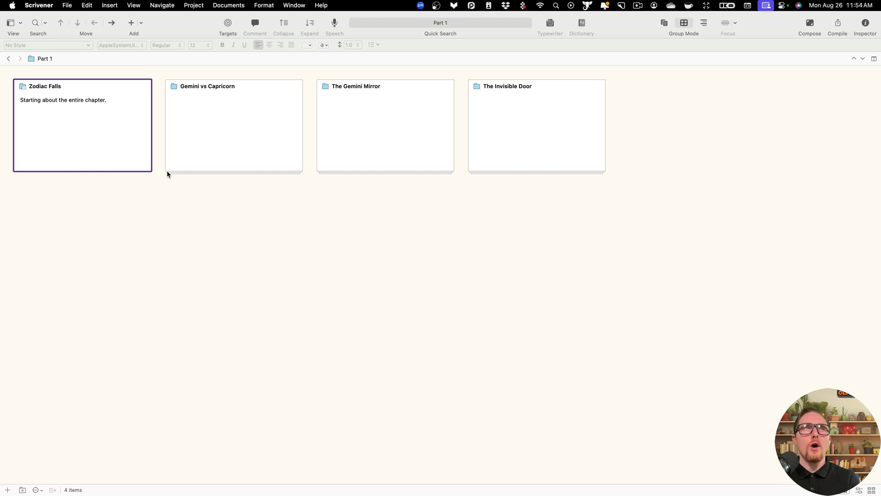
{"action": "double_click", "coordinate": [22, 88]}
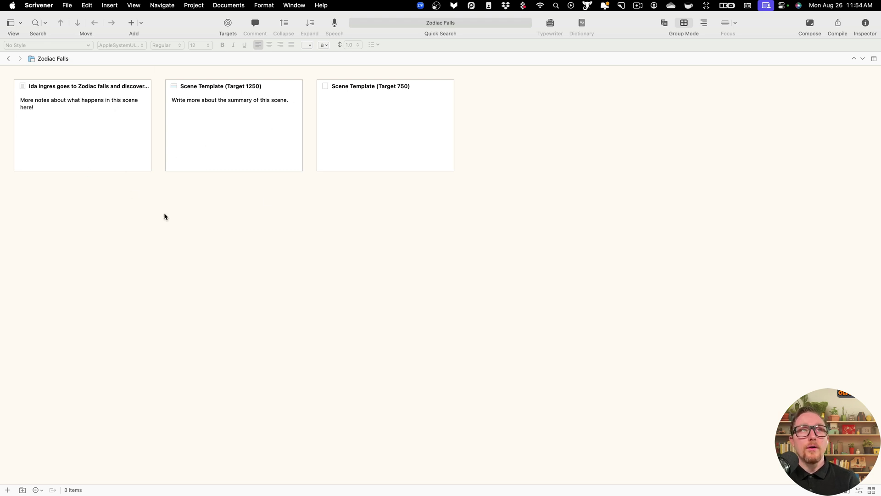
{"action": "double_click", "coordinate": [22, 86]}
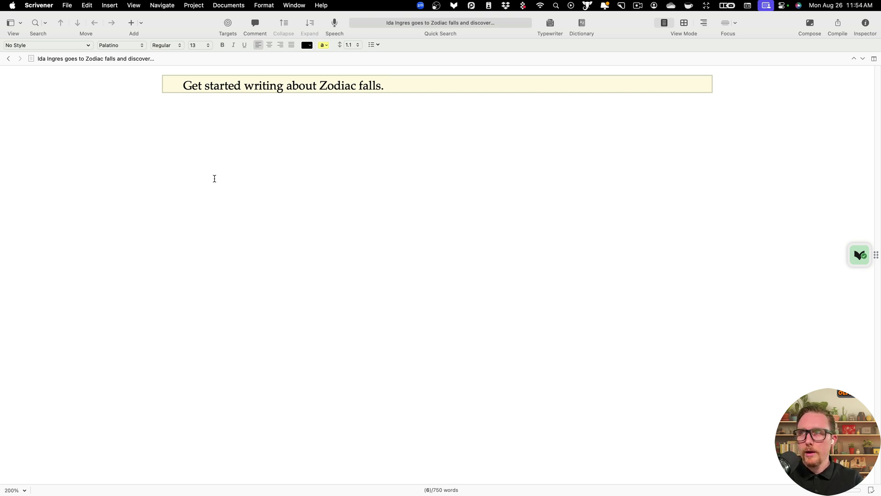
{"action": "left_click", "coordinate": [7, 58]}
Step: Show the binder and split the editor side by side, with the Character Name List in the second pane
{"action": "double_click", "coordinate": [205, 86]}
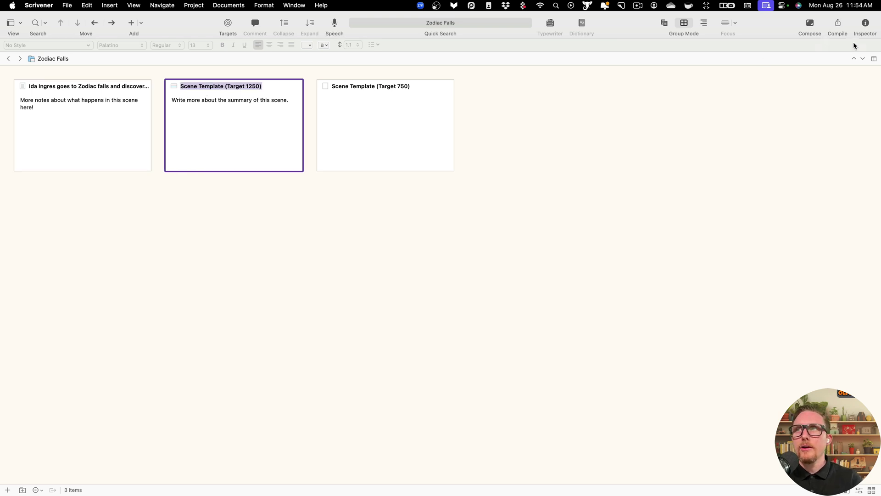
{"action": "left_click", "coordinate": [15, 24]}
{"action": "left_click", "coordinate": [40, 38]}
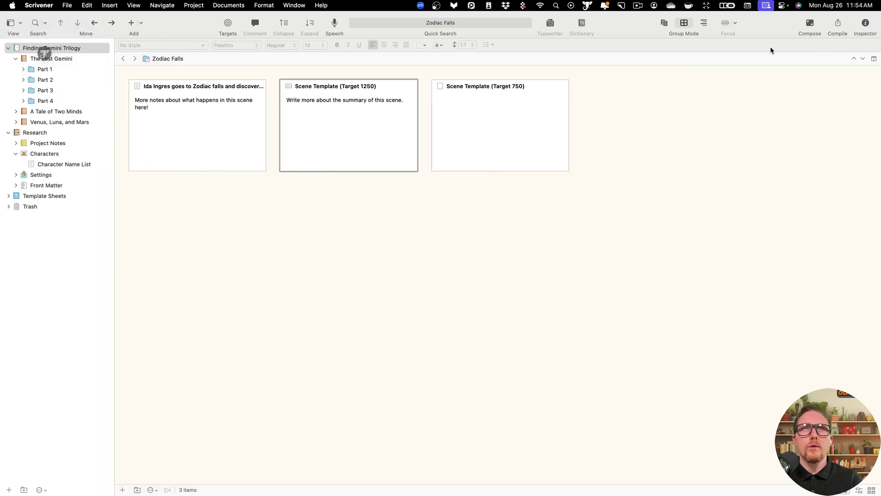
{"action": "left_click", "coordinate": [873, 59]}
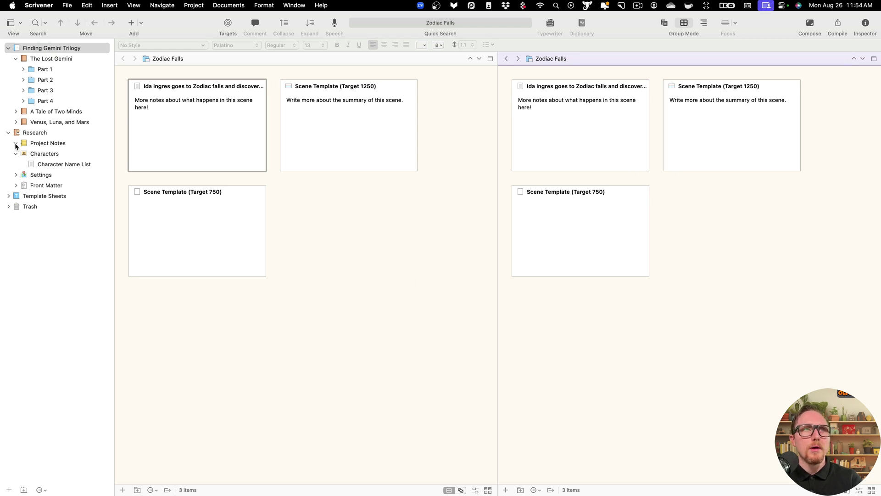
{"action": "left_click", "coordinate": [40, 164]}
Step: Copy the seventh name in the character list and paste it as the title of the Scene Template (Target 1250) card
{"action": "left_click", "coordinate": [640, 195]}
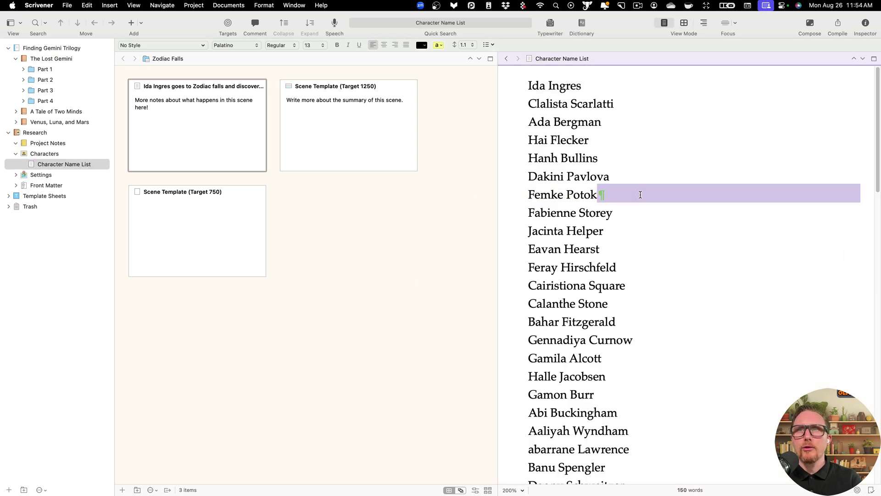
{"action": "left_click_drag", "start_coordinate": [639, 195], "coordinate": [423, 188]}
{"action": "key", "text": "super+c"}
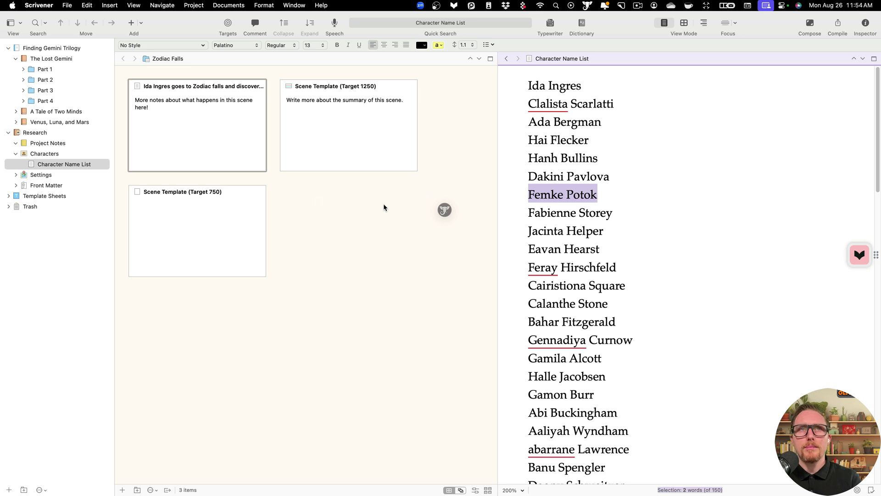
{"action": "left_click", "coordinate": [319, 97]}
{"action": "key", "text": "Return"}
{"action": "key", "text": "super+v"}
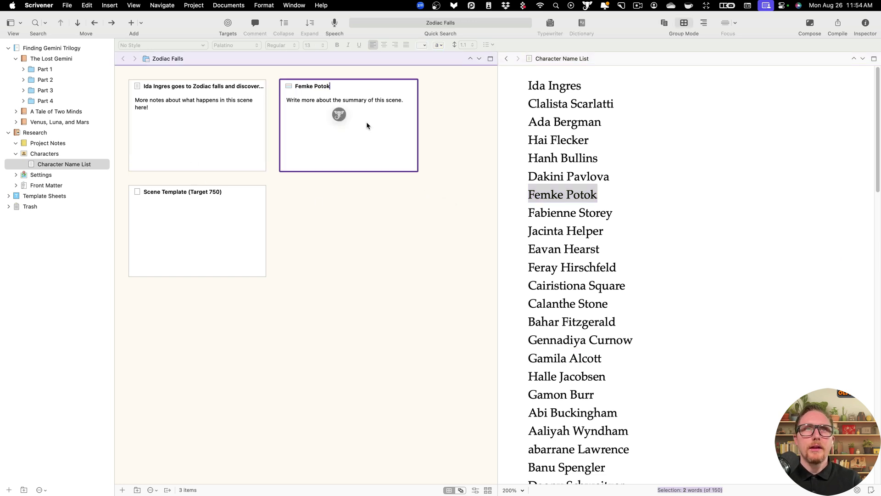
{"action": "key", "text": "Tab"}
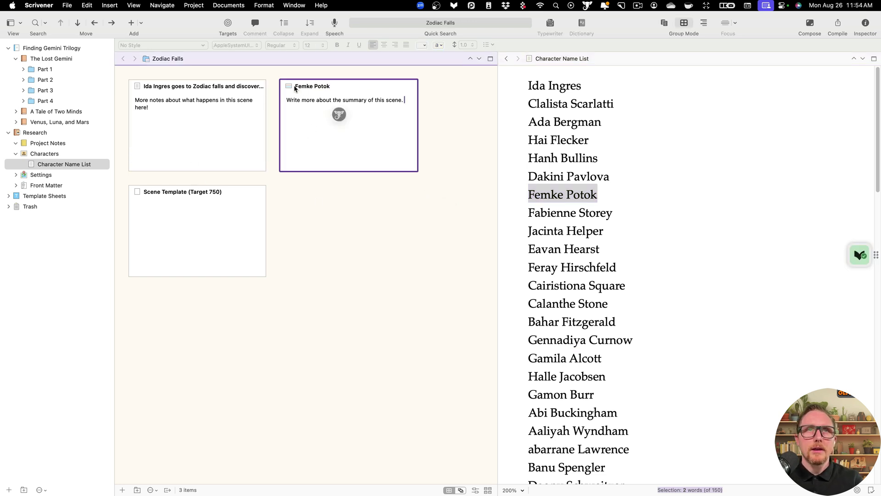
Step: Write "Ready starting writing about Character" plus the copied character name in the retitled scene, and return to the Zodiac Falls corkboard
{"action": "double_click", "coordinate": [290, 86]}
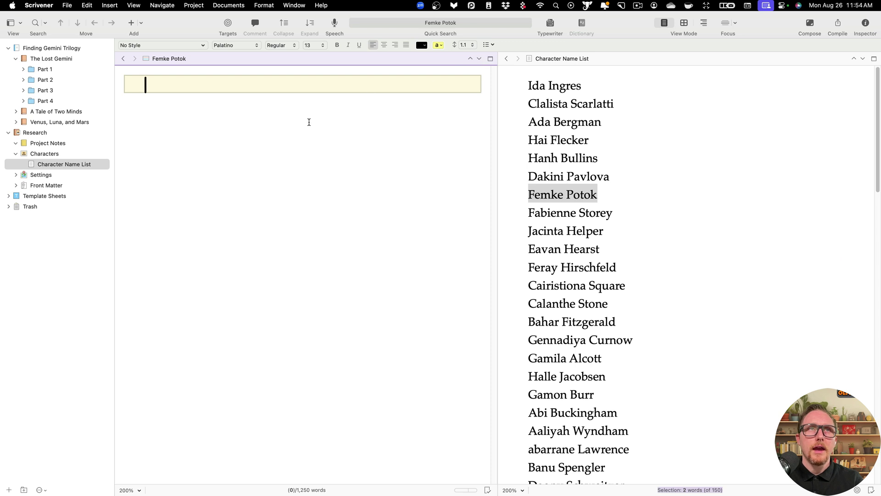
{"action": "type", "text": "Ready wr"}
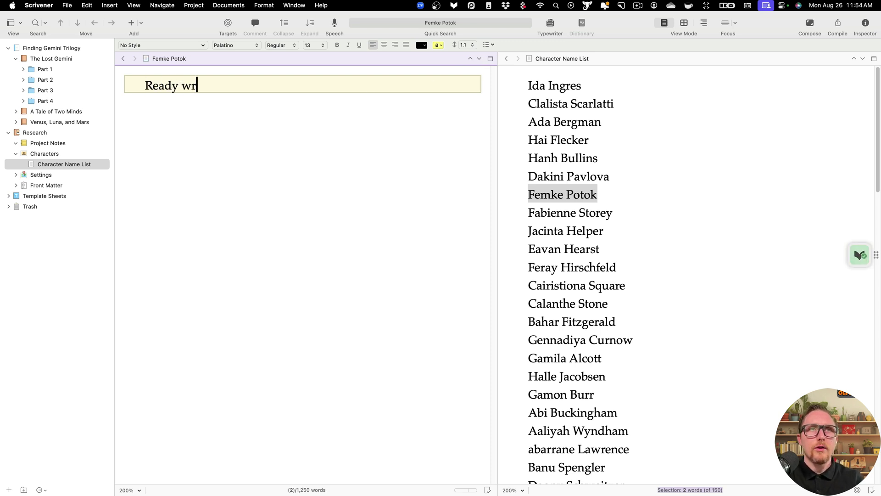
{"action": "key", "text": "BackSpace"}
{"action": "key", "text": "BackSpace"}
{"action": "type", "text": "starting wrigin"}
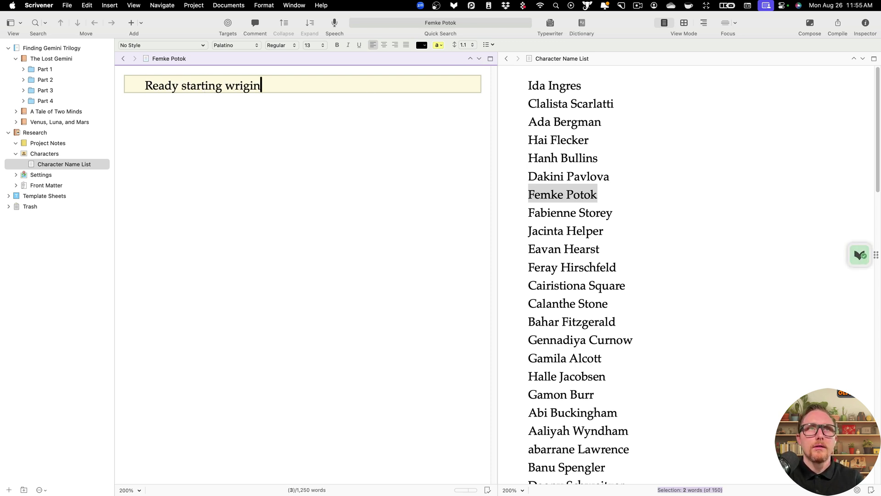
{"action": "key", "text": "BackSpace"}
{"action": "key", "text": "BackSpace"}
{"action": "key", "text": "BackSpace"}
{"action": "type", "text": "ting about Character"}
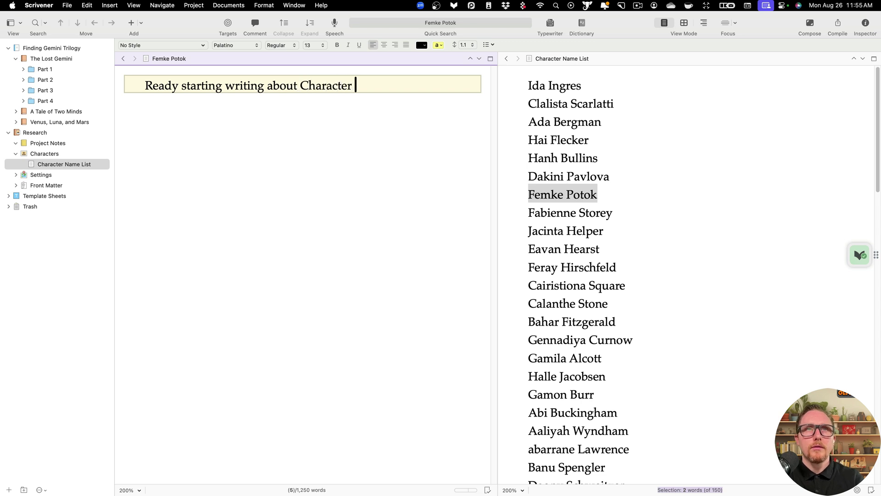
{"action": "key", "text": "super+v"}
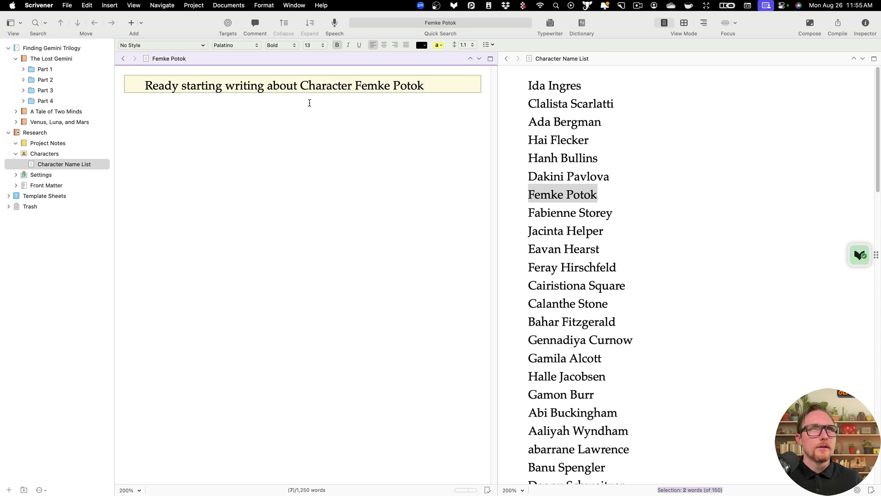
{"action": "left_click", "coordinate": [123, 58]}
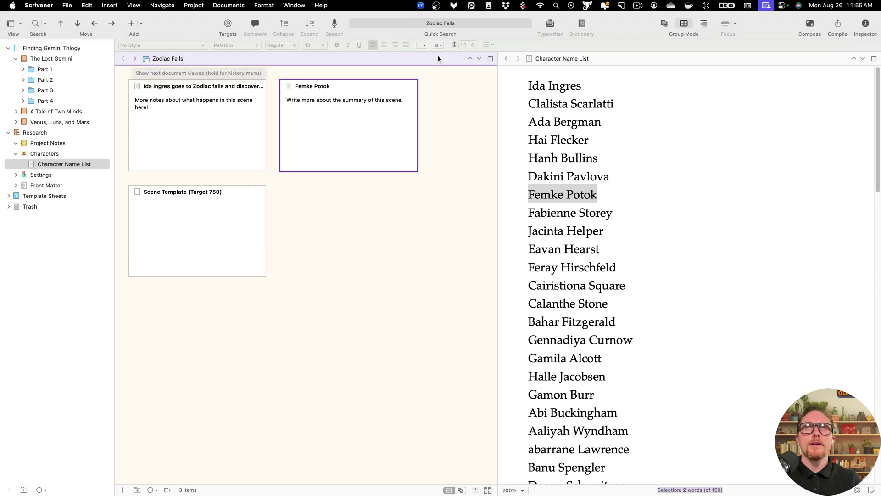
Step: Close the split so only the Zodiac Falls corkboard remains, and collapse the Characters folder in the binder
{"action": "left_click", "coordinate": [490, 58]}
{"action": "left_click", "coordinate": [486, 154]}
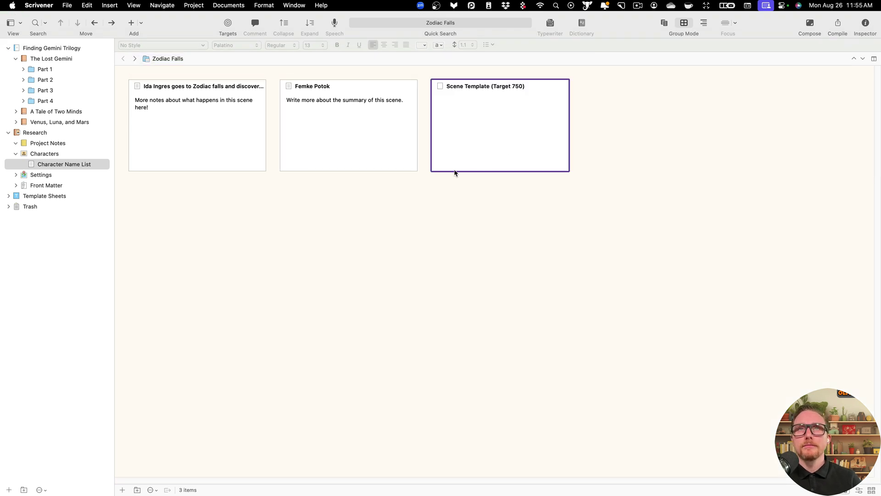
{"action": "left_click", "coordinate": [287, 138]}
{"action": "left_click", "coordinate": [206, 149]}
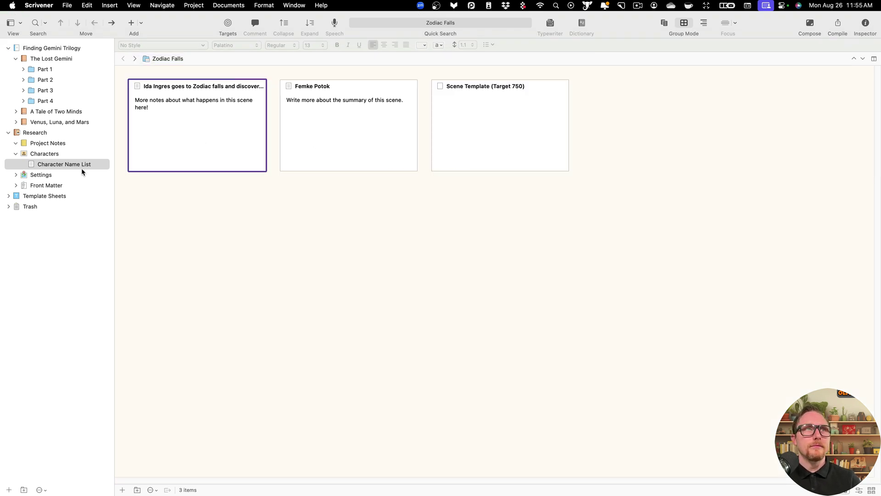
{"action": "left_click", "coordinate": [16, 153]}
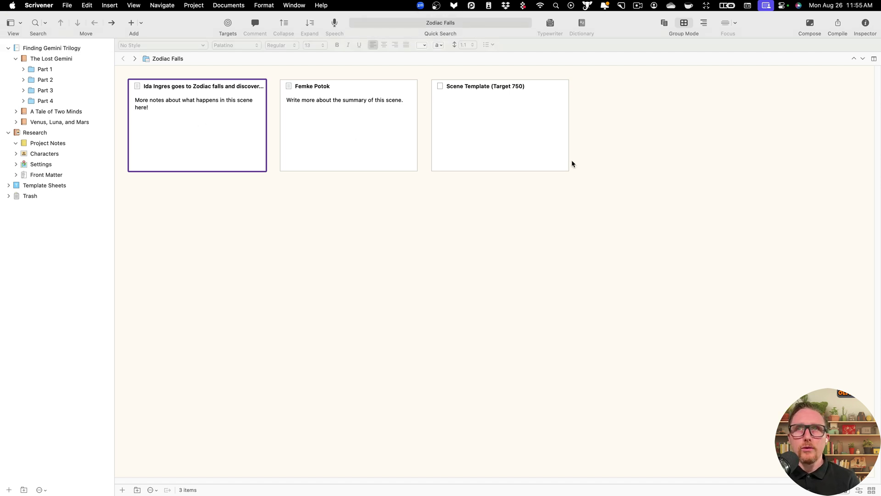
{"action": "left_click", "coordinate": [716, 149]}
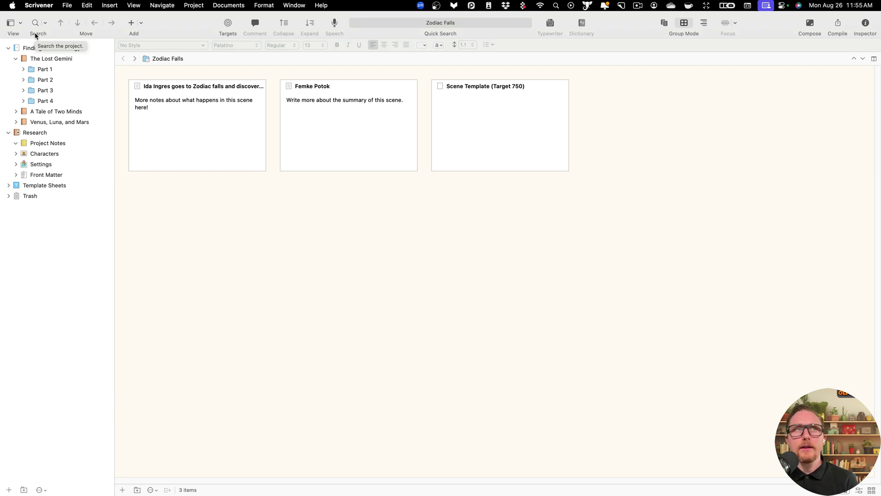
Step: Hide the binder and bring it back
{"action": "left_click", "coordinate": [12, 29]}
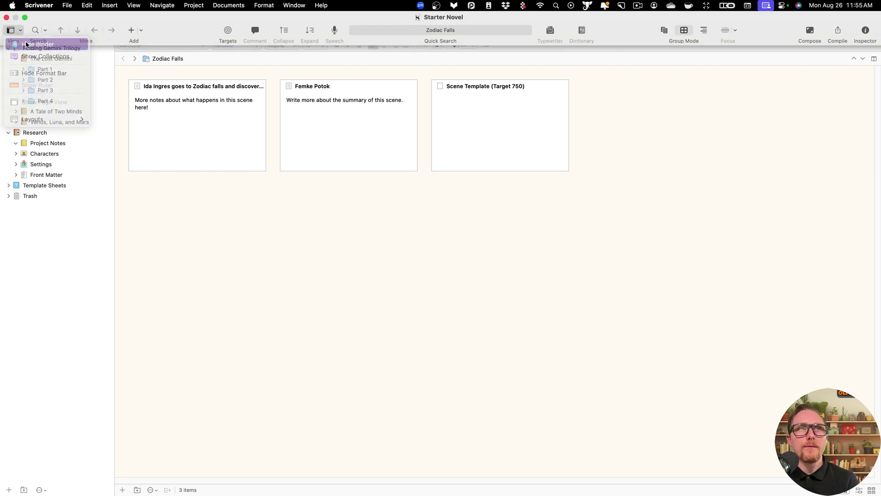
{"action": "left_click", "coordinate": [26, 44]}
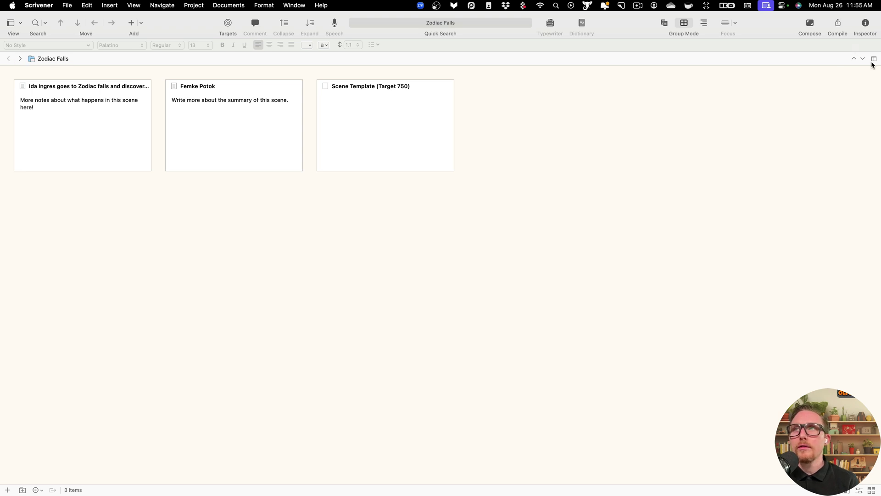
{"action": "left_click", "coordinate": [12, 23]}
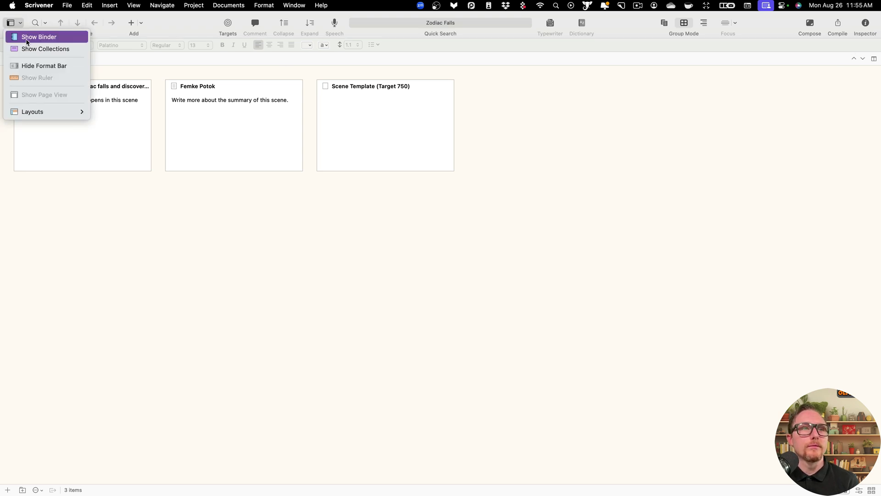
{"action": "left_click", "coordinate": [27, 40]}
Step: Return to the Finding Gemini Trilogy corkboard, collapsing the trilogy in the binder and hiding the binder
{"action": "left_click", "coordinate": [30, 58]}
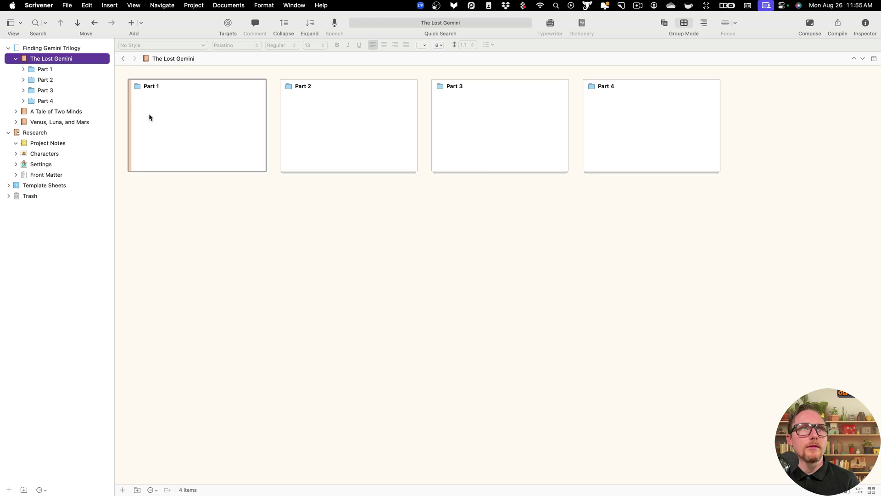
{"action": "left_click", "coordinate": [17, 49]}
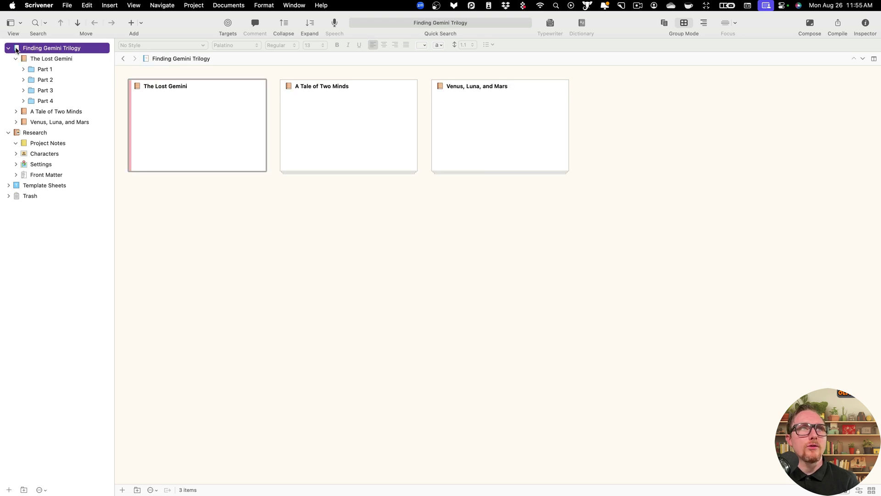
{"action": "left_click", "coordinate": [8, 48]}
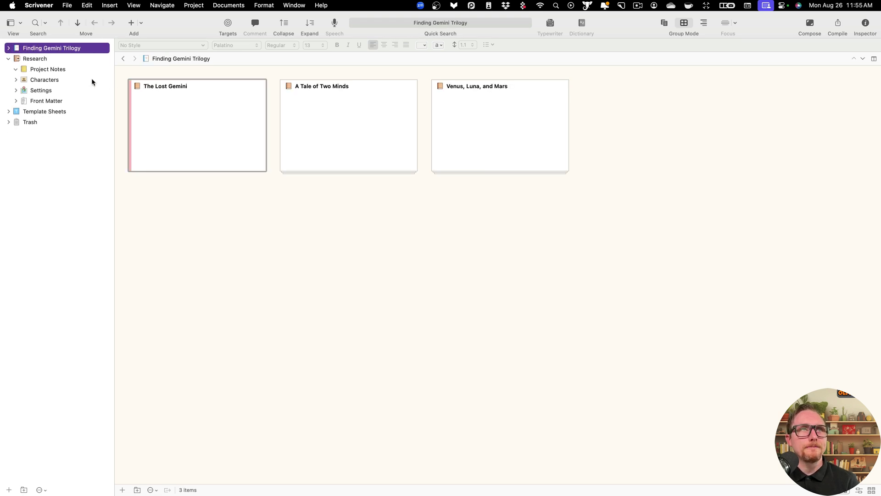
{"action": "left_click_drag", "start_coordinate": [114, 74], "coordinate": [111, 74]}
{"action": "left_click", "coordinate": [13, 22]}
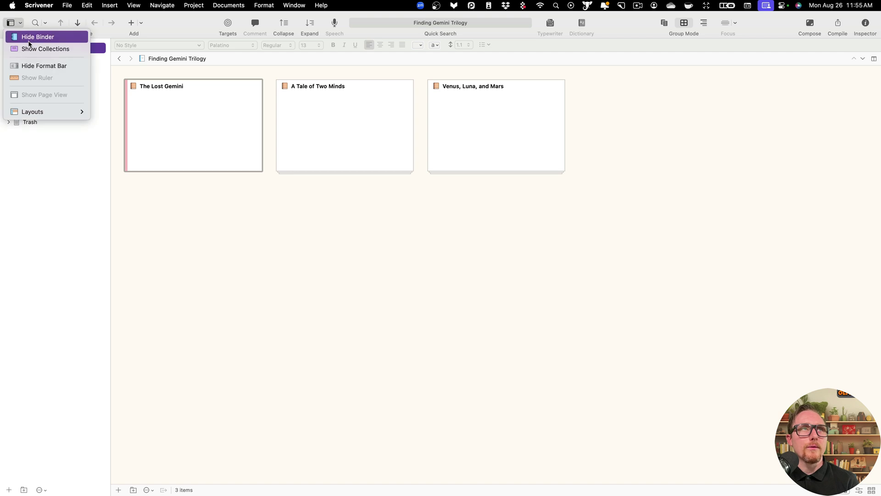
{"action": "left_click", "coordinate": [29, 41]}
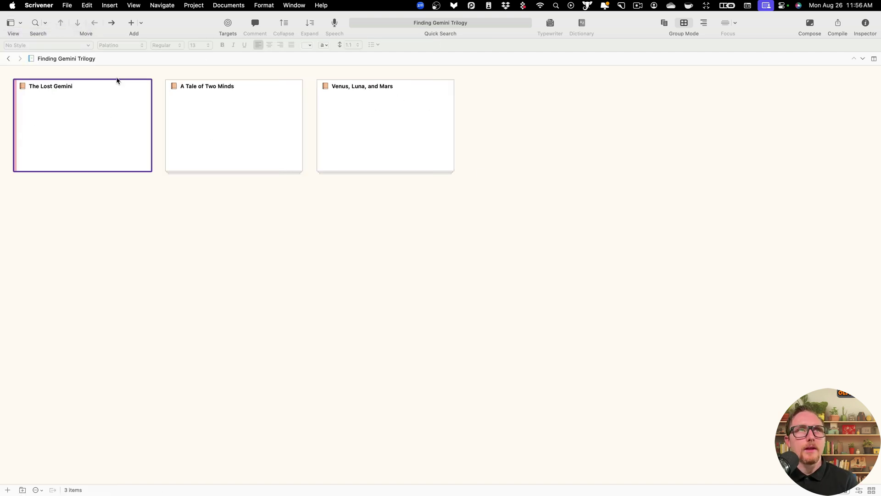
{"action": "left_click", "coordinate": [140, 23]}
{"action": "mouse_move", "coordinate": [202, 107]}
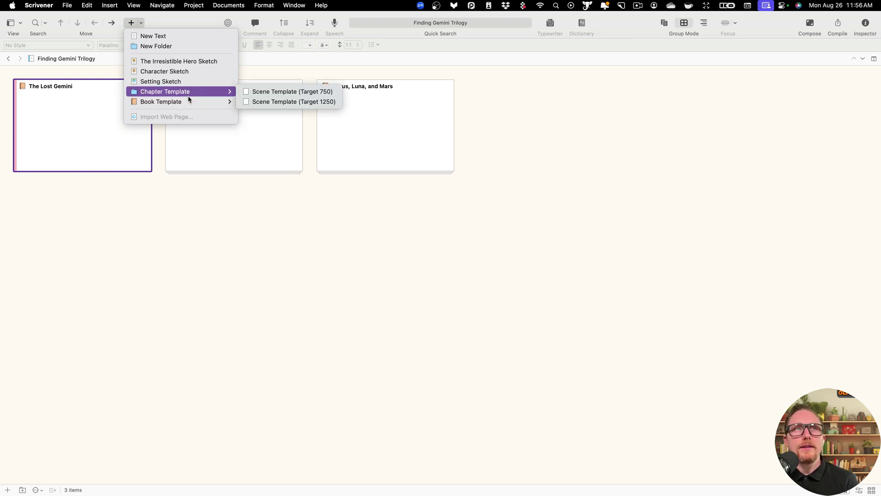
{"action": "left_click", "coordinate": [179, 96]}
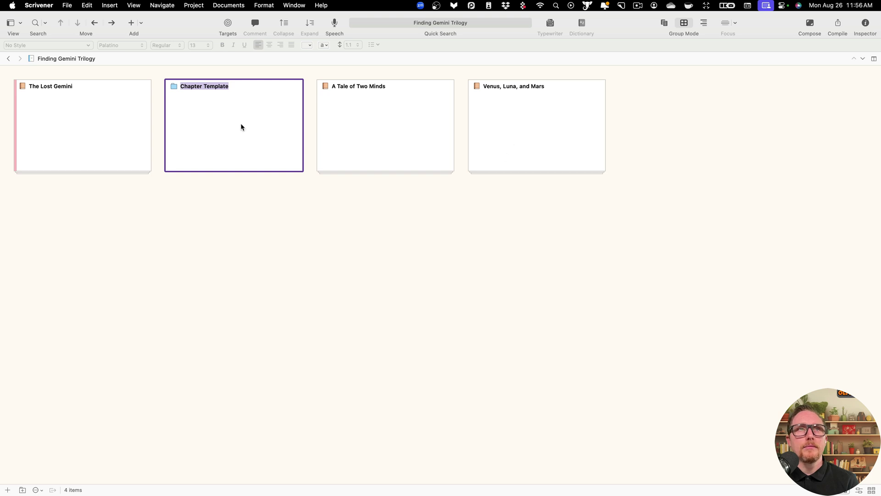
{"action": "left_click_drag", "start_coordinate": [240, 123], "coordinate": [744, 171]}
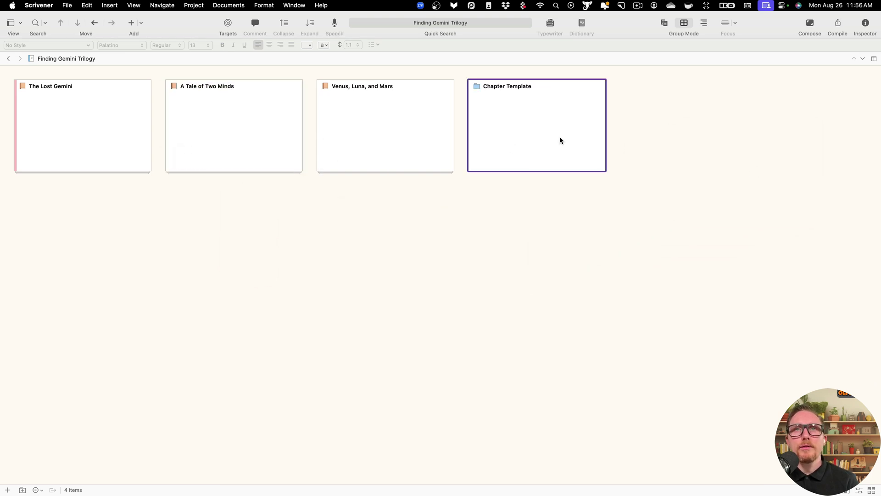
{"action": "left_click_drag", "start_coordinate": [560, 137], "coordinate": [520, 130]}
{"action": "right_click", "coordinate": [520, 130]}
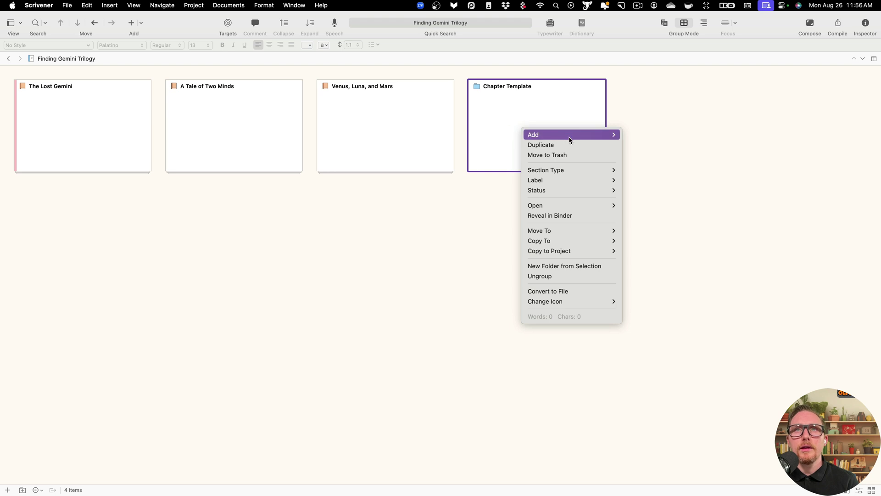
{"action": "left_click", "coordinate": [576, 154]}
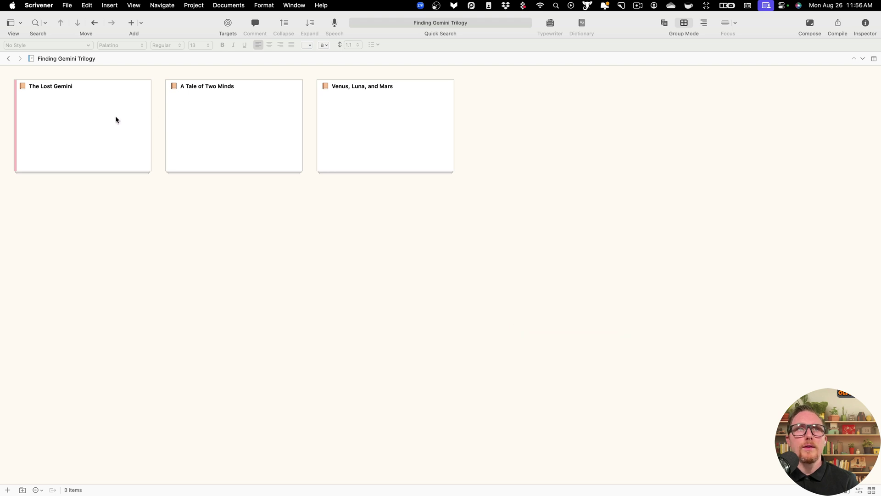
Step: Open Part 1 of The Lost Gemini, add a chapter from the Chapter Template, and place its card before Zodiac Falls
{"action": "double_click", "coordinate": [21, 85]}
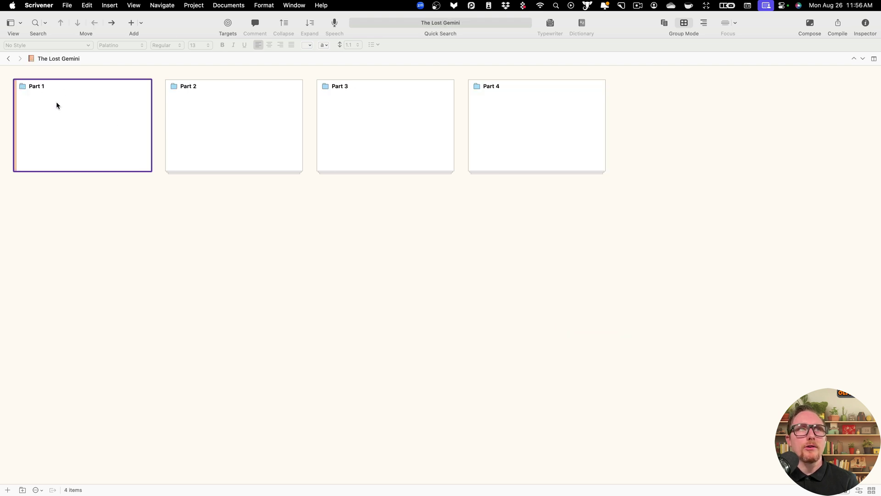
{"action": "double_click", "coordinate": [22, 85]}
{"action": "left_click", "coordinate": [256, 151]}
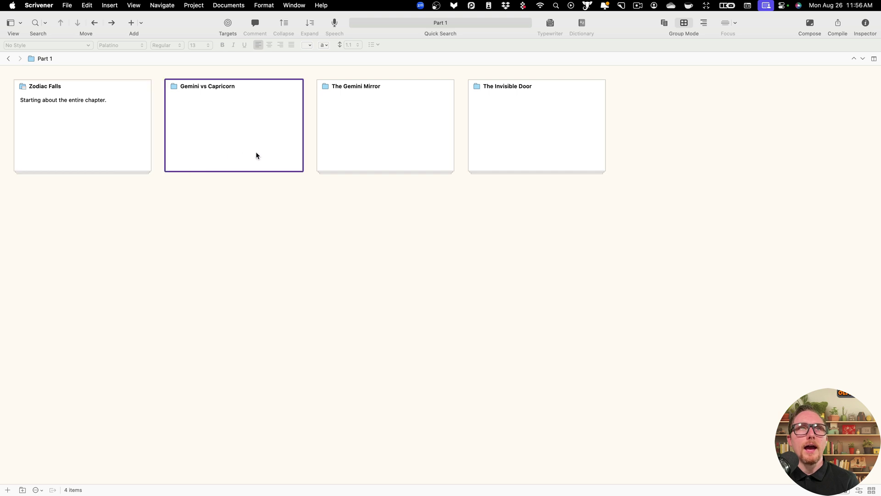
{"action": "left_click", "coordinate": [566, 163]}
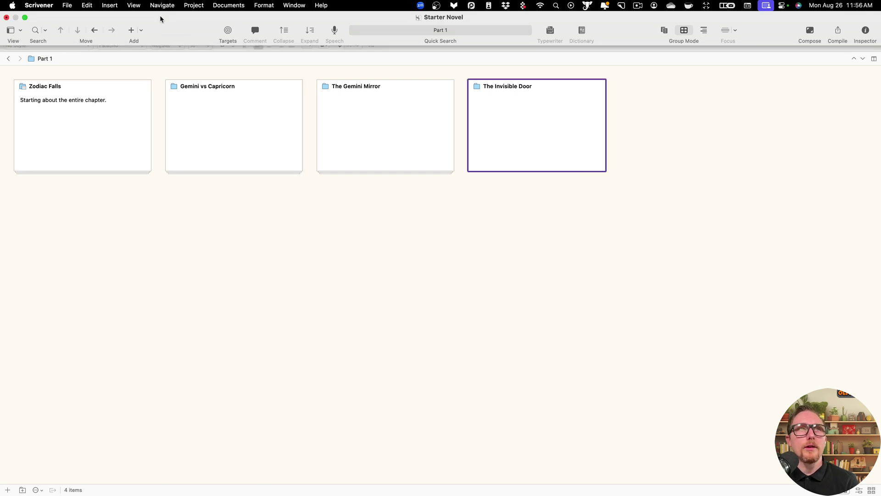
{"action": "left_click", "coordinate": [141, 31]}
{"action": "left_click", "coordinate": [161, 96]}
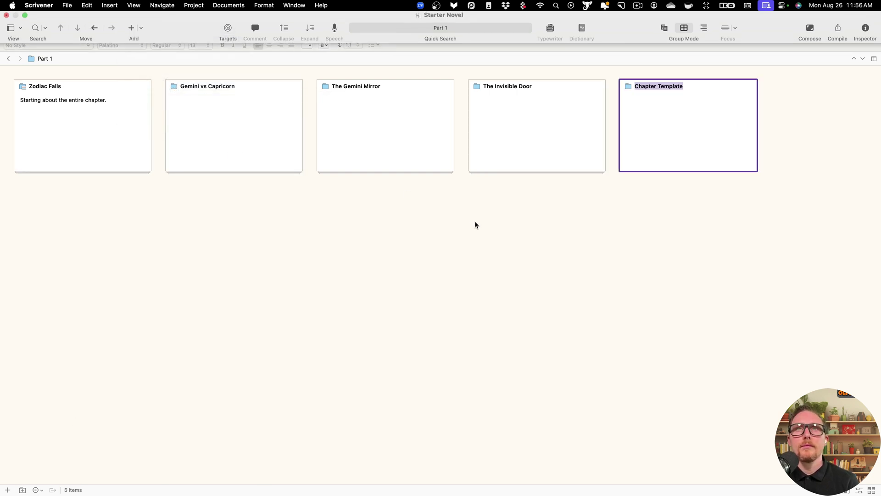
{"action": "left_click_drag", "start_coordinate": [676, 106], "coordinate": [55, 169]}
Step: Write the synopsis "Write or synopsis." on the Chapter Template card in Part 1
{"action": "left_click", "coordinate": [135, 136]}
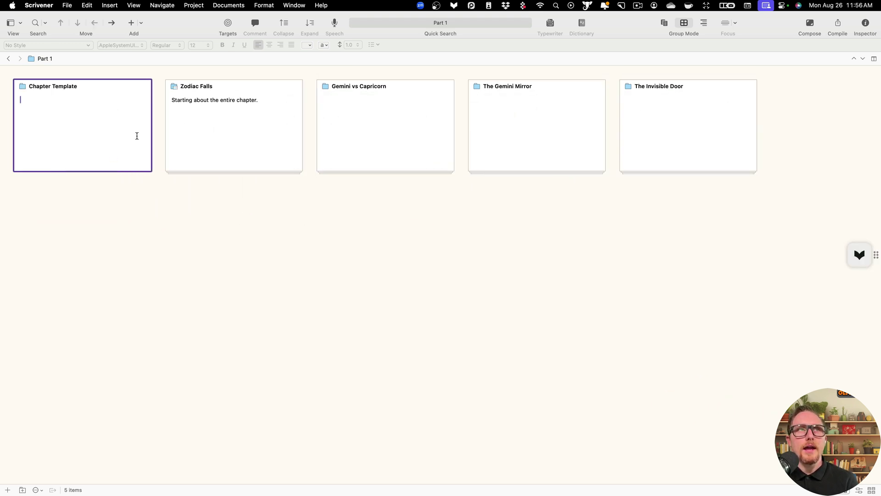
{"action": "type", "text": "Write"}
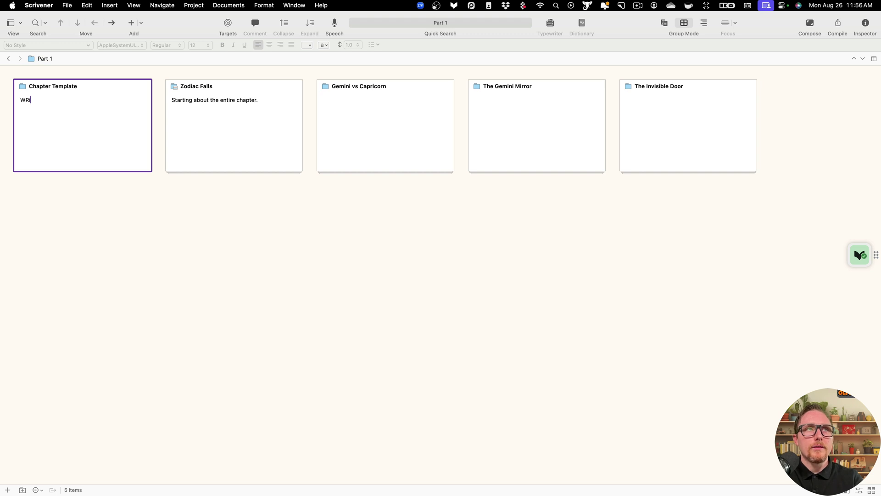
{"action": "type", "text": " or s"}
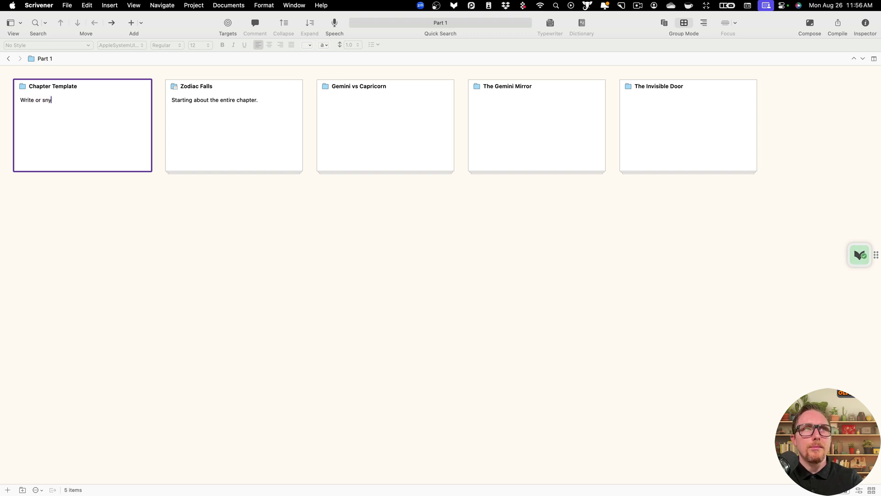
{"action": "type", "text": "yno"}
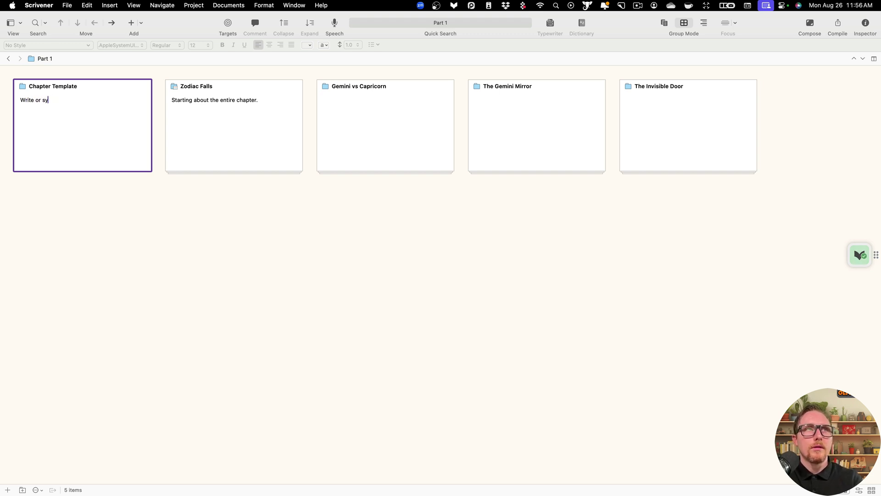
{"action": "type", "text": "psis."}
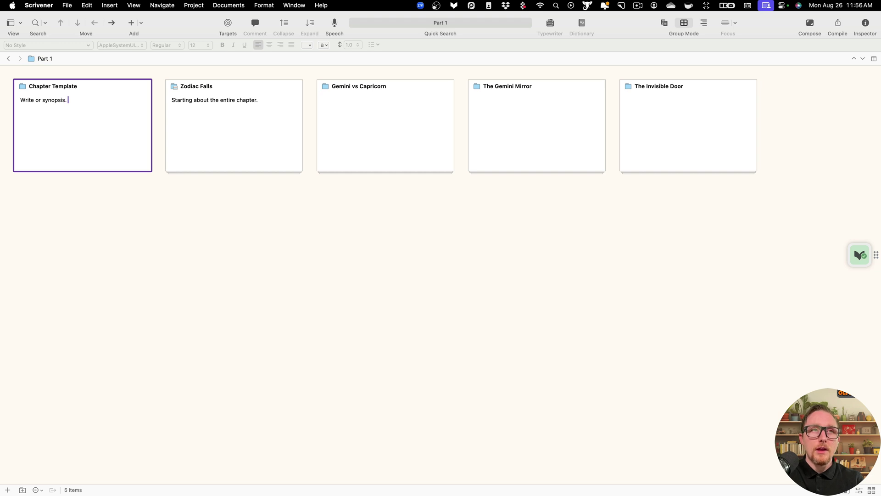
Step: Retitle the first chapter card in Part 1 as "The Rising Sun"
{"action": "left_click", "coordinate": [97, 85]}
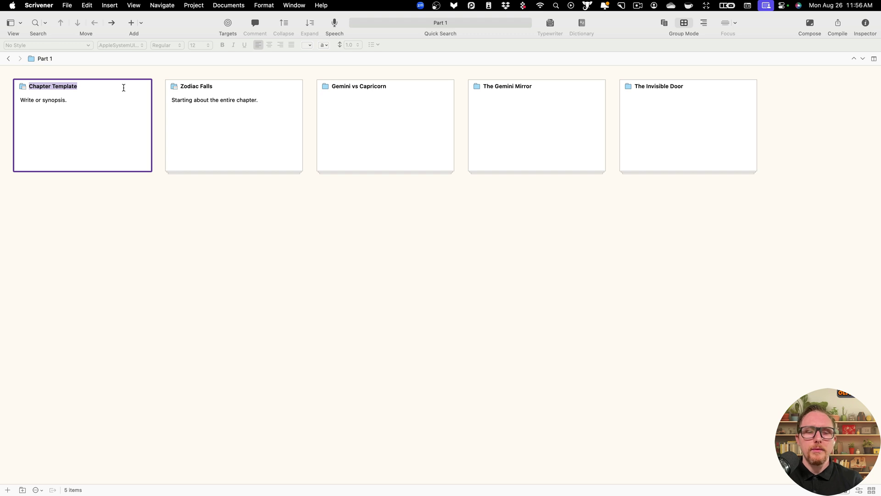
{"action": "type", "text": "The Ris"}
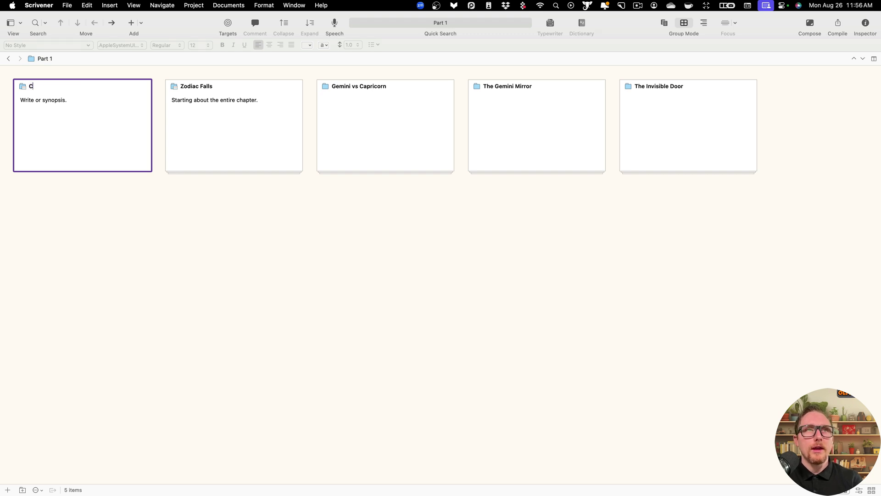
{"action": "type", "text": "ing Sun"}
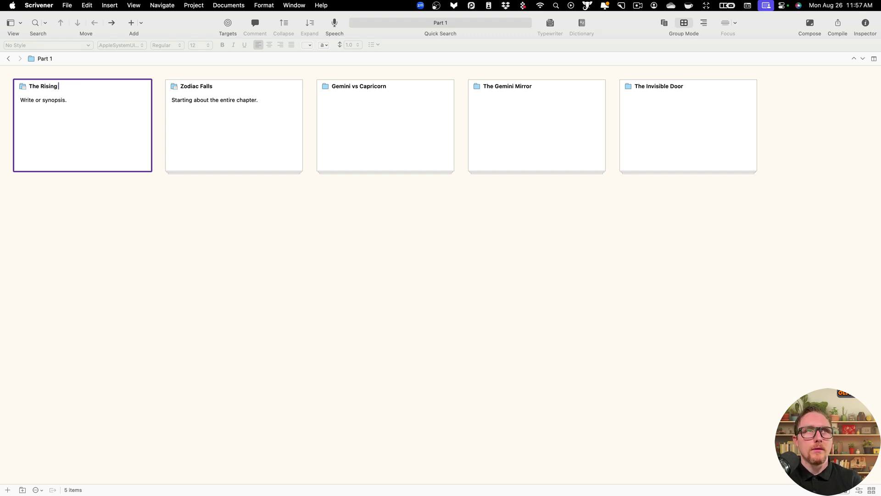
{"action": "key", "text": "Tab"}
{"action": "left_click", "coordinate": [106, 144]}
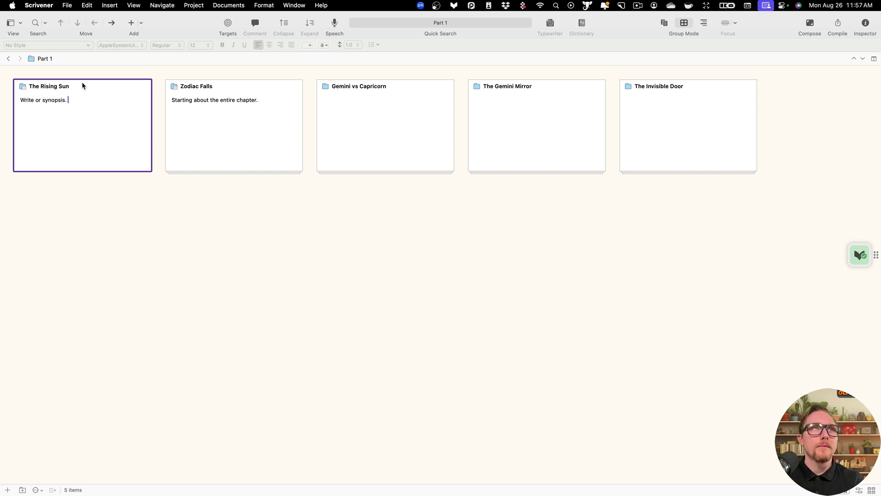
Step: Open The Rising Sun's corkboard and retitle the 750-word-target scene card as "Scene Title"
{"action": "double_click", "coordinate": [26, 88]}
{"action": "double_click", "coordinate": [92, 89]}
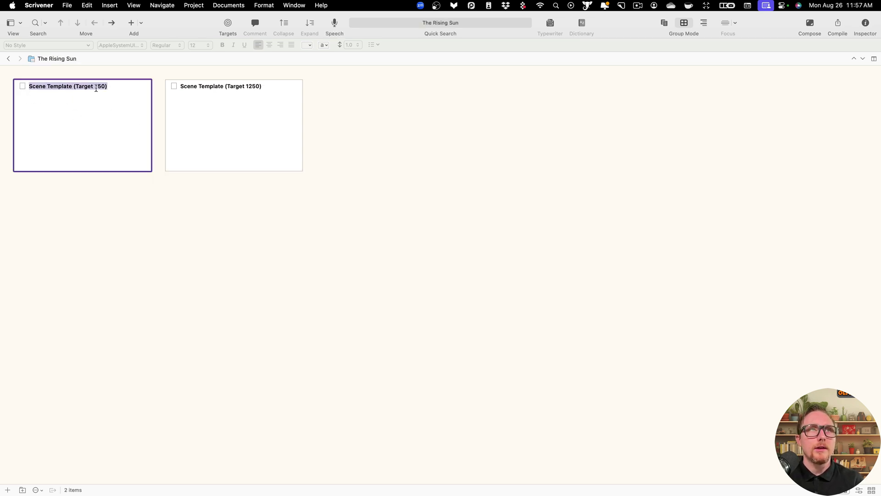
{"action": "type", "text": "Sce"}
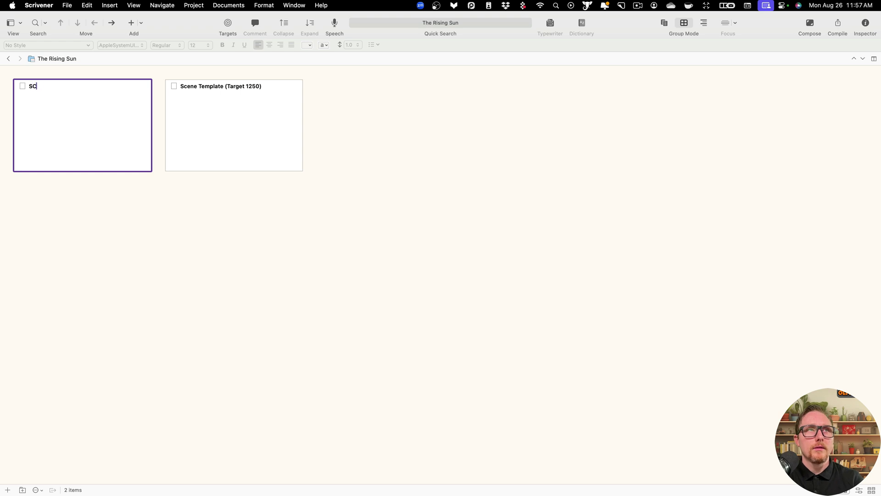
{"action": "key", "text": "BackSpace"}
{"action": "key", "text": "BackSpace"}
{"action": "type", "text": "cene Title"}
{"action": "key", "text": "Tab"}
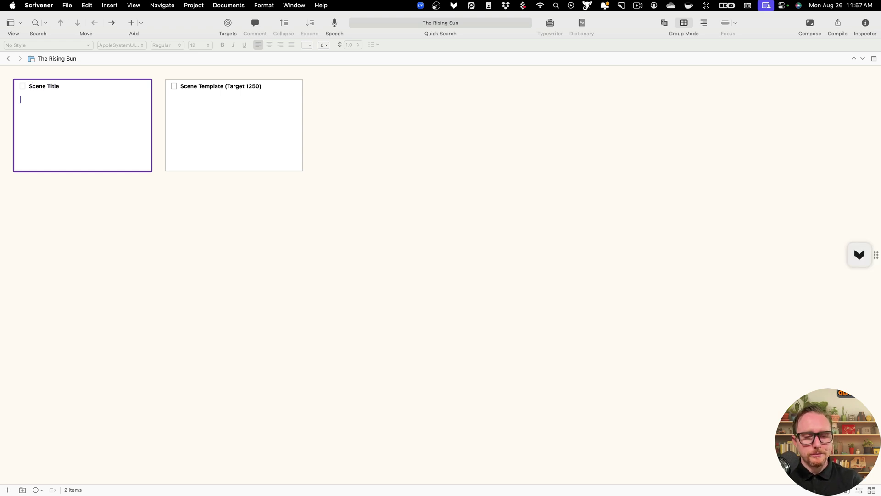
Step: Write the synopsis "Start the summary of the scene" on the Scene Title card
{"action": "type", "text": "Start"}
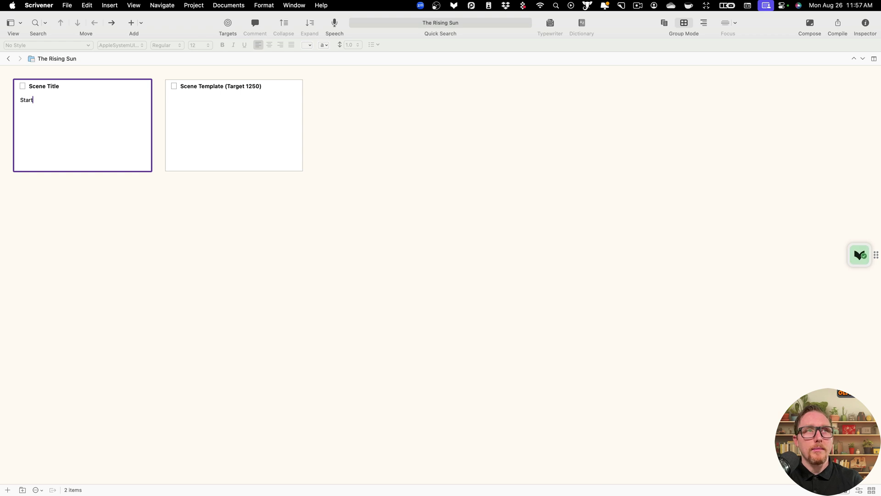
{"action": "type", "text": " the summary of th at"}
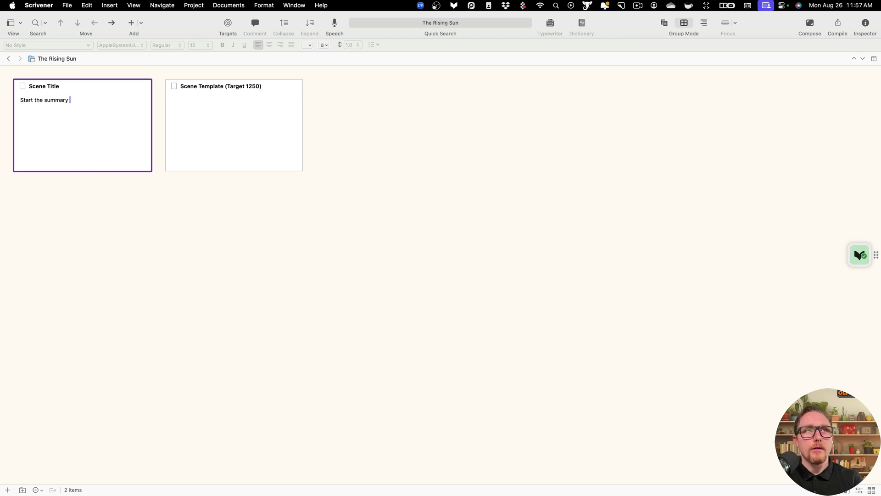
{"action": "key", "text": "BackSpace"}
{"action": "key", "text": "BackSpace"}
{"action": "key", "text": "BackSpace"}
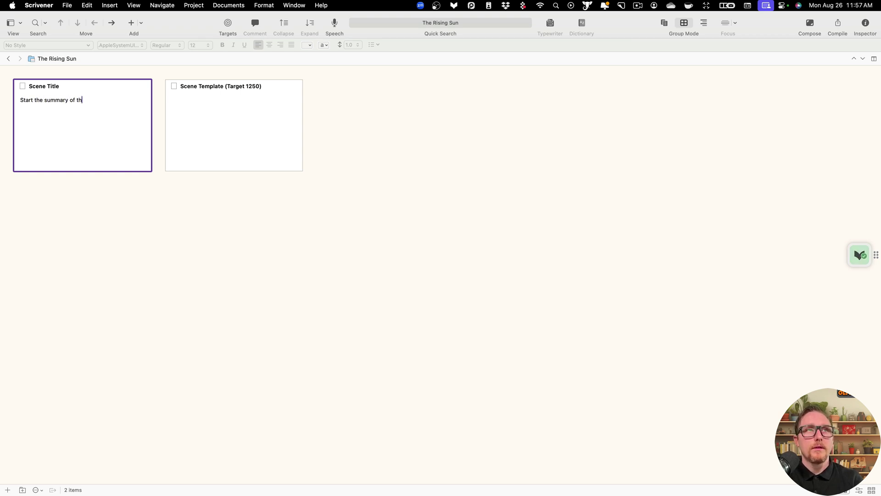
{"action": "type", "text": "e scene"}
Step: Check the scene cards inside The Rising Sun and return to the Part 1 corkboard
{"action": "left_click", "coordinate": [11, 59]}
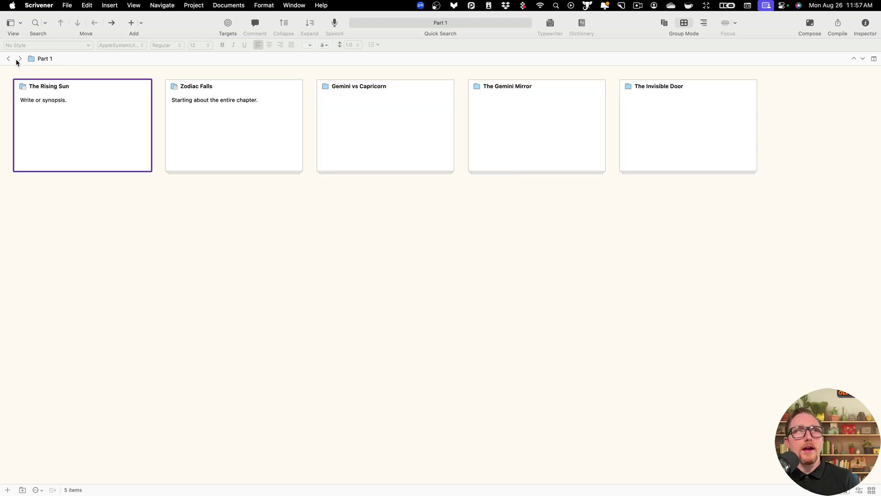
{"action": "double_click", "coordinate": [20, 86]}
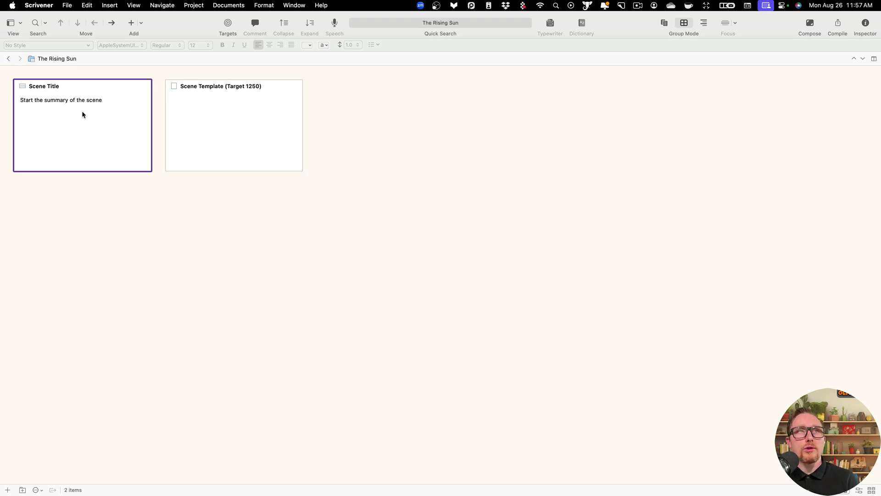
{"action": "left_click", "coordinate": [167, 119]}
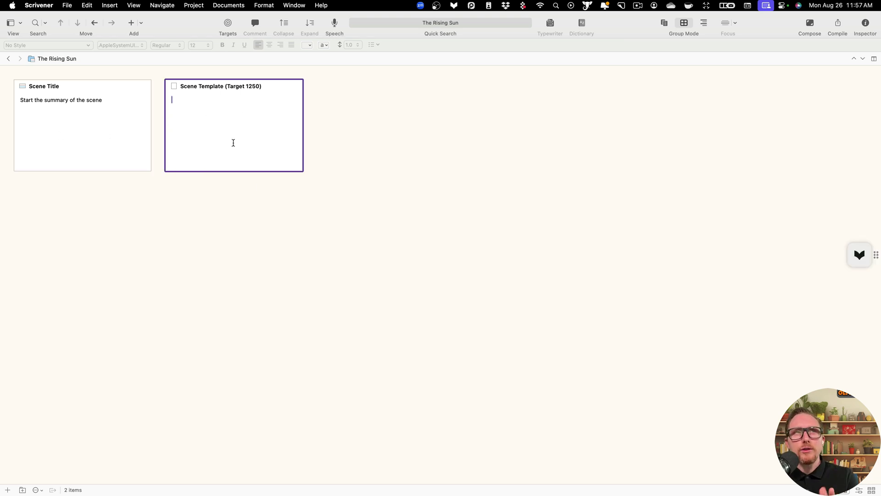
{"action": "left_click", "coordinate": [10, 60]}
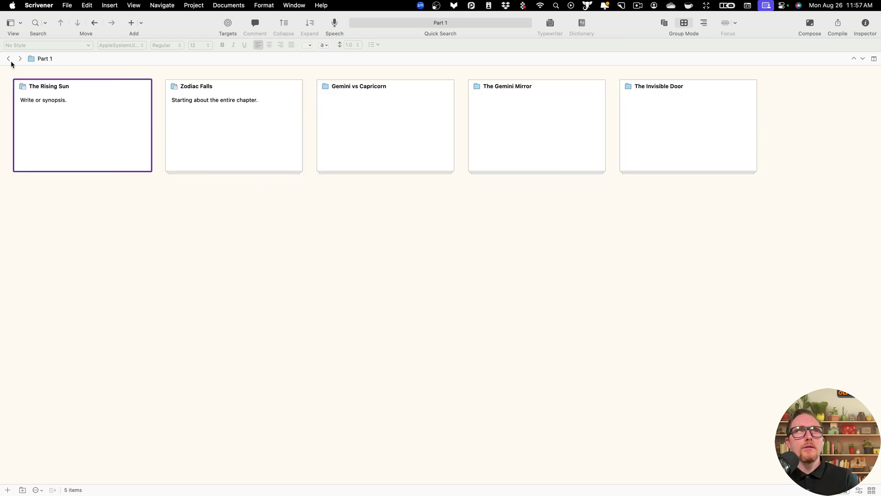
{"action": "left_click", "coordinate": [121, 118]}
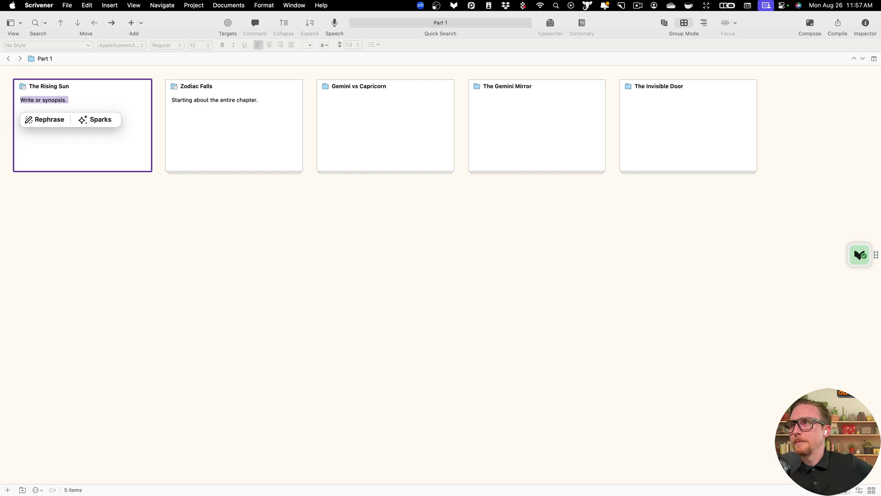
{"action": "key", "text": "super+space"}
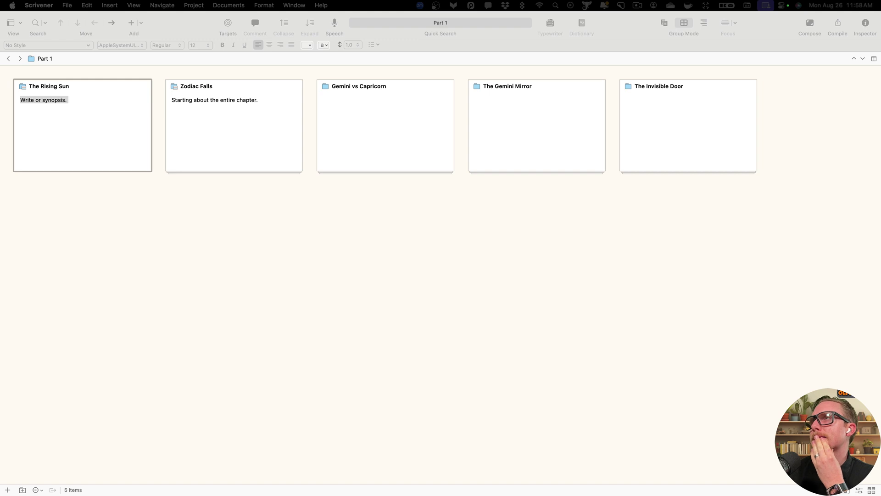
{"action": "left_click", "coordinate": [653, 304]}
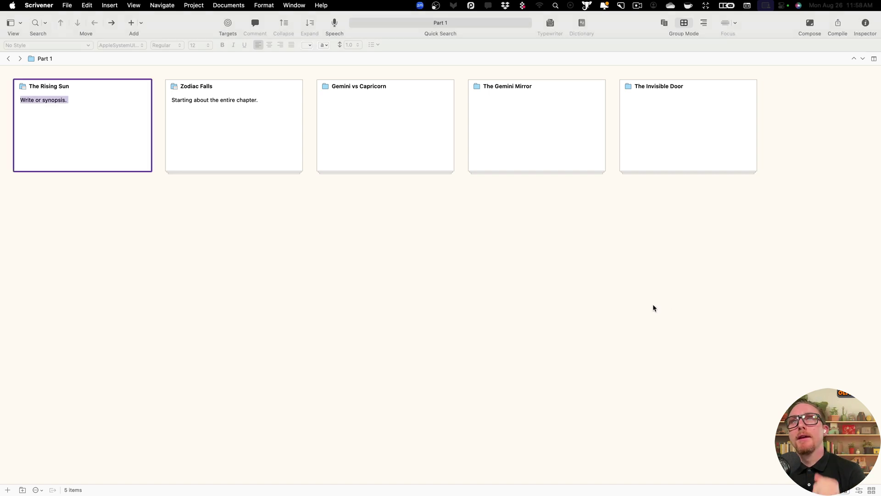
{"action": "left_click", "coordinate": [256, 145]}
{"action": "key", "text": "Right"}
{"action": "key", "text": "Right"}
{"action": "key", "text": "Right"}
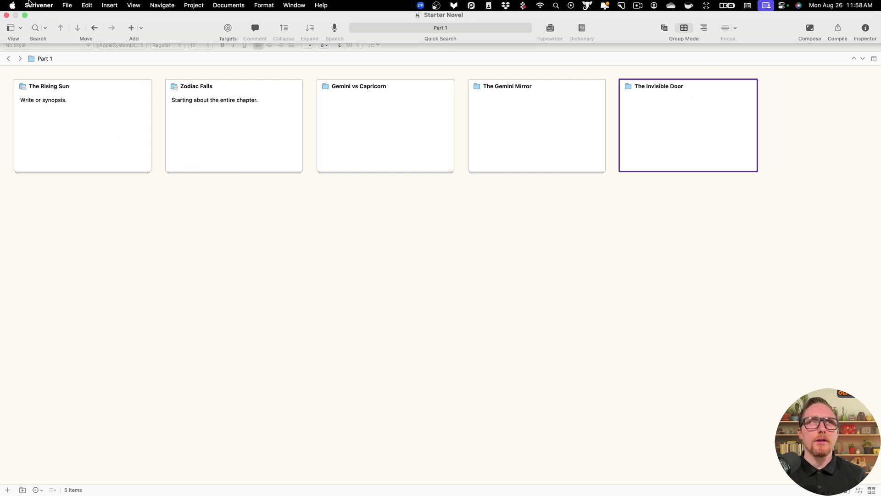
Step: Show the binder and move The Rising Sun card between Zodiac Falls and Gemini vs Capricorn on the Part 1 corkboard
{"action": "left_click", "coordinate": [14, 23]}
{"action": "left_click", "coordinate": [22, 38]}
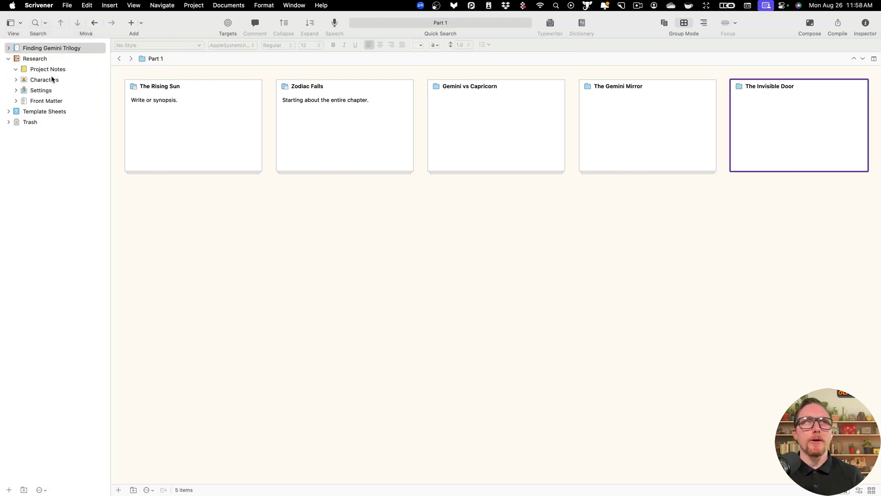
{"action": "left_click_drag", "start_coordinate": [146, 159], "coordinate": [435, 172]}
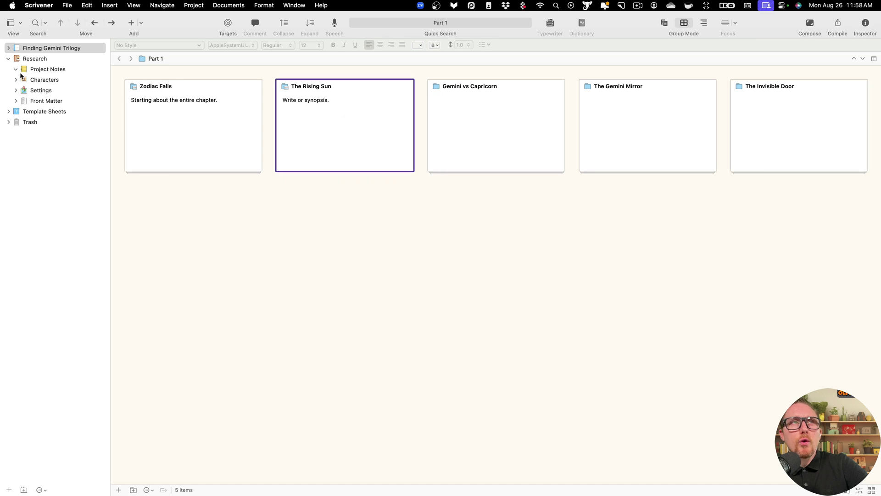
Step: Expand the Finding Gemini Trilogy, The Lost Gemini and Part 1 in the binder
{"action": "left_click", "coordinate": [8, 48]}
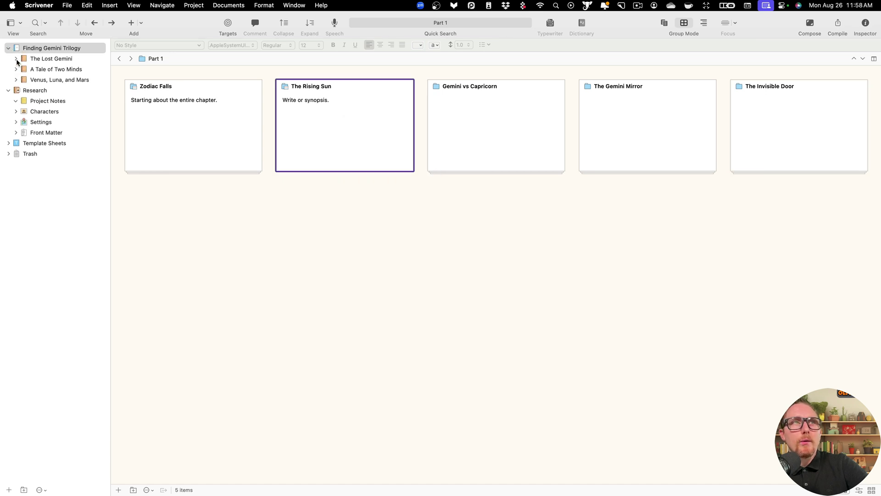
{"action": "left_click", "coordinate": [15, 59]}
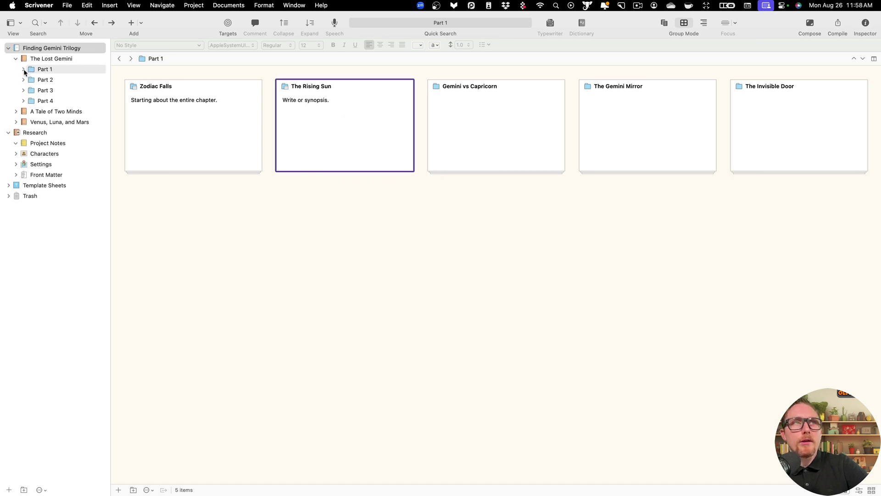
{"action": "left_click", "coordinate": [24, 68]}
Step: Reorder the Part 1 cards as Zodiac Falls, The Invisible Door, The Gemini Mirror, Gemini vs Capricorn and The Rising Sun
{"action": "left_click_drag", "start_coordinate": [343, 137], "coordinate": [128, 161]}
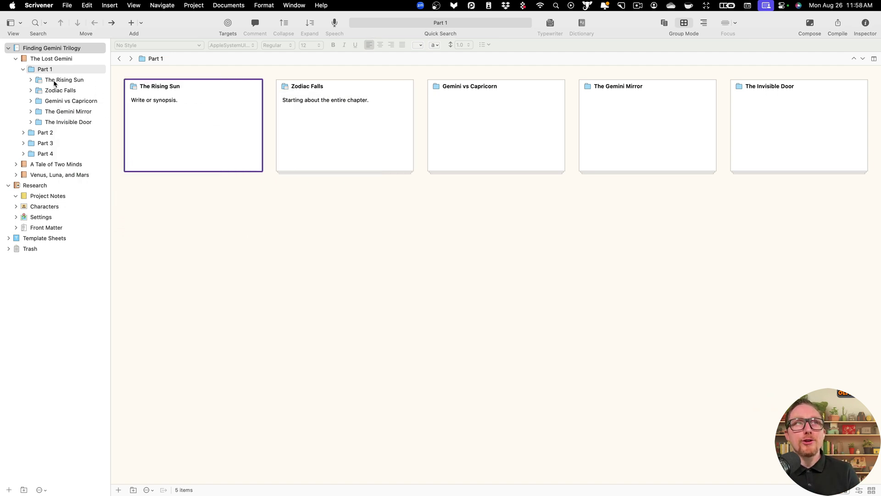
{"action": "left_click_drag", "start_coordinate": [166, 126], "coordinate": [403, 173]}
{"action": "left_click_drag", "start_coordinate": [489, 164], "coordinate": [262, 172]}
{"action": "left_click_drag", "start_coordinate": [621, 156], "coordinate": [232, 155]}
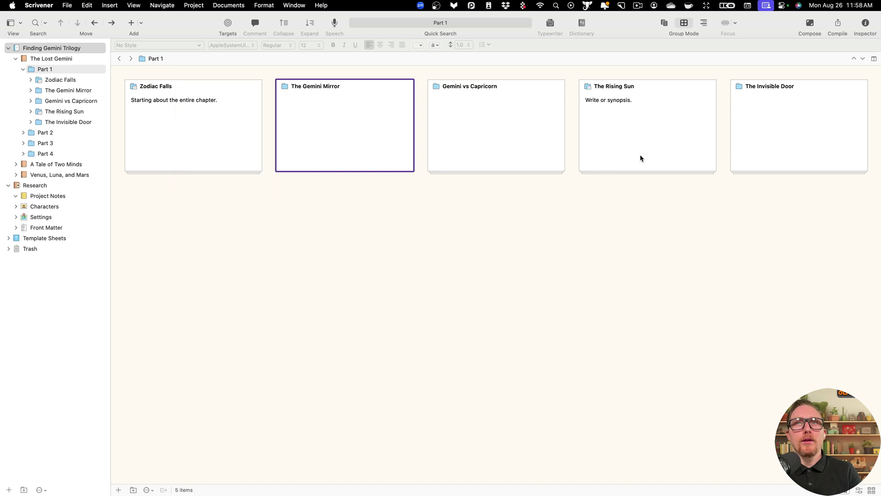
{"action": "left_click_drag", "start_coordinate": [801, 137], "coordinate": [229, 166]}
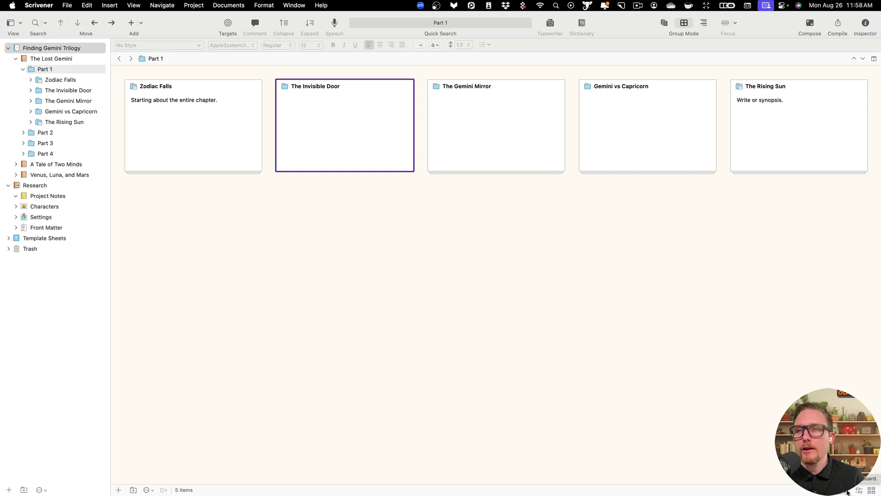
Step: Search the available commands for "Freeform" and switch the Part 1 corkboard to freeform mode
{"action": "left_click", "coordinate": [320, 5]}
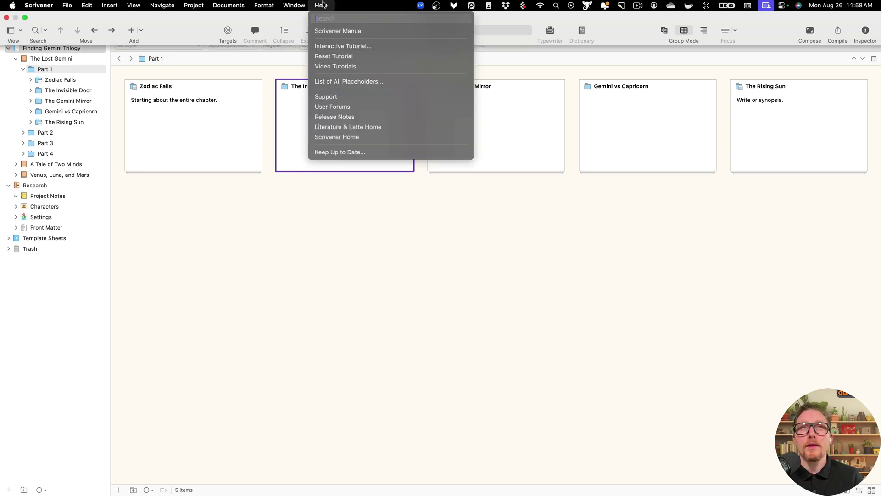
{"action": "type", "text": "Freeform"}
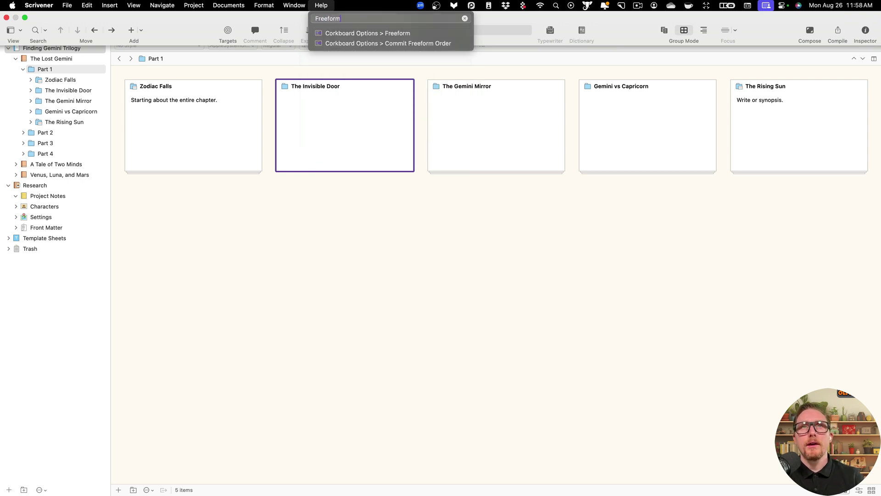
{"action": "key", "text": "Down"}
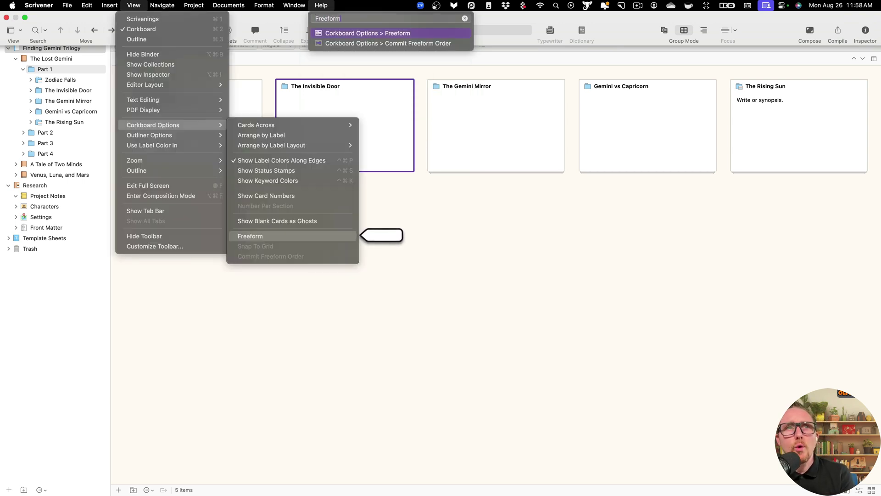
{"action": "key", "text": "Return"}
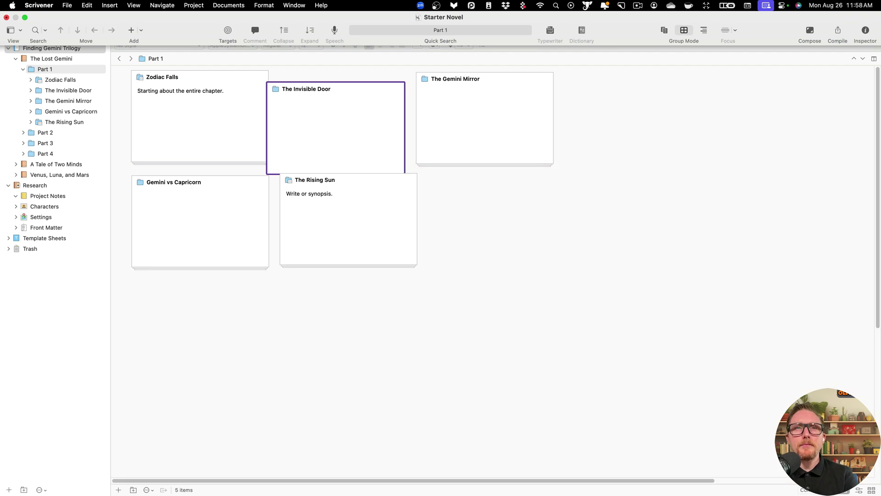
Step: Try scattering The Gemini Mirror, The Invisible Door and The Rising Sun cards freely around the freeform corkboard
{"action": "left_click_drag", "start_coordinate": [499, 136], "coordinate": [661, 190]}
{"action": "left_click_drag", "start_coordinate": [386, 164], "coordinate": [530, 175]}
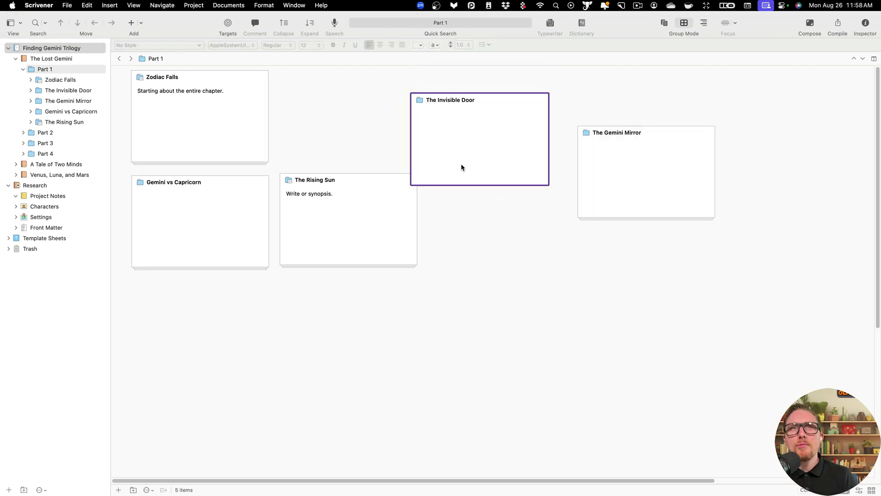
{"action": "left_click_drag", "start_coordinate": [407, 206], "coordinate": [612, 304]}
{"action": "left_click_drag", "start_coordinate": [432, 136], "coordinate": [537, 305]}
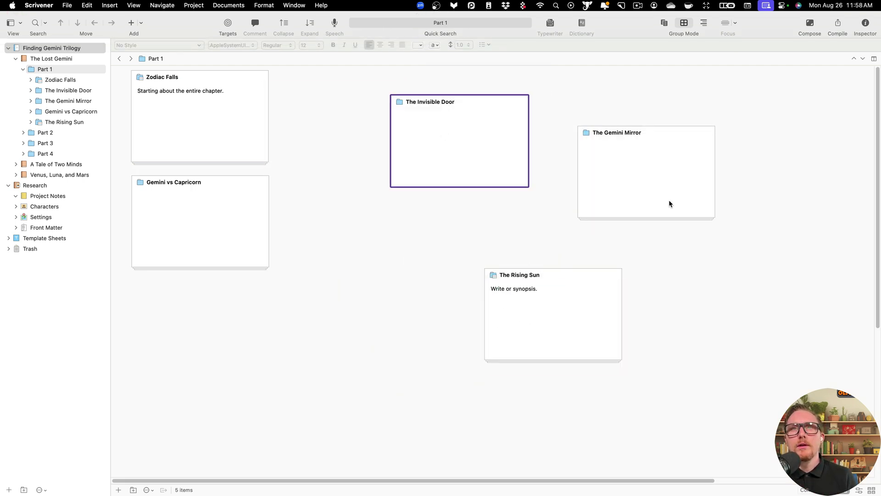
{"action": "left_click_drag", "start_coordinate": [669, 202], "coordinate": [494, 285]}
{"action": "left_click_drag", "start_coordinate": [462, 169], "coordinate": [657, 217]}
{"action": "left_click_drag", "start_coordinate": [582, 297], "coordinate": [579, 153]}
{"action": "left_click_drag", "start_coordinate": [519, 243], "coordinate": [421, 171]}
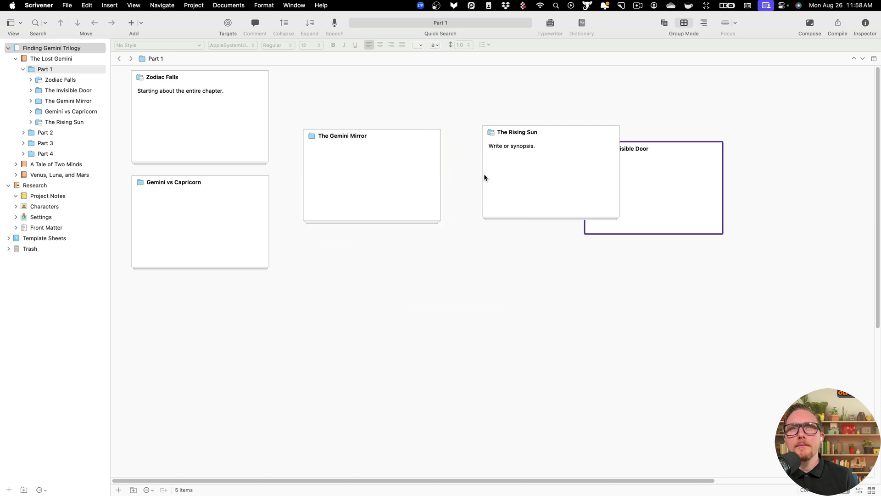
{"action": "left_click_drag", "start_coordinate": [484, 174], "coordinate": [601, 183]}
{"action": "left_click_drag", "start_coordinate": [321, 144], "coordinate": [491, 115]}
{"action": "left_click_drag", "start_coordinate": [623, 198], "coordinate": [326, 244]}
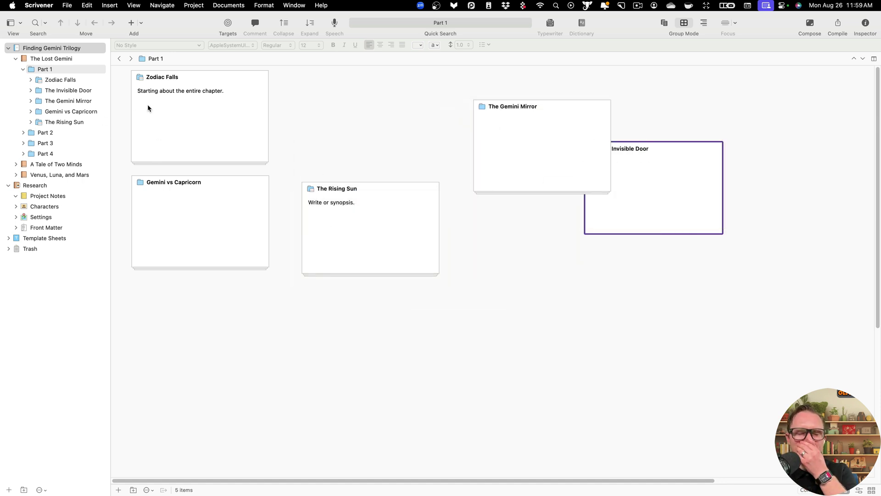
Step: Arrange Gemini vs Capricorn, The Gemini Mirror and The Invisible Door in an upper row, with The Rising Sun and Zodiac Falls below
{"action": "left_click_drag", "start_coordinate": [509, 165], "coordinate": [338, 139]}
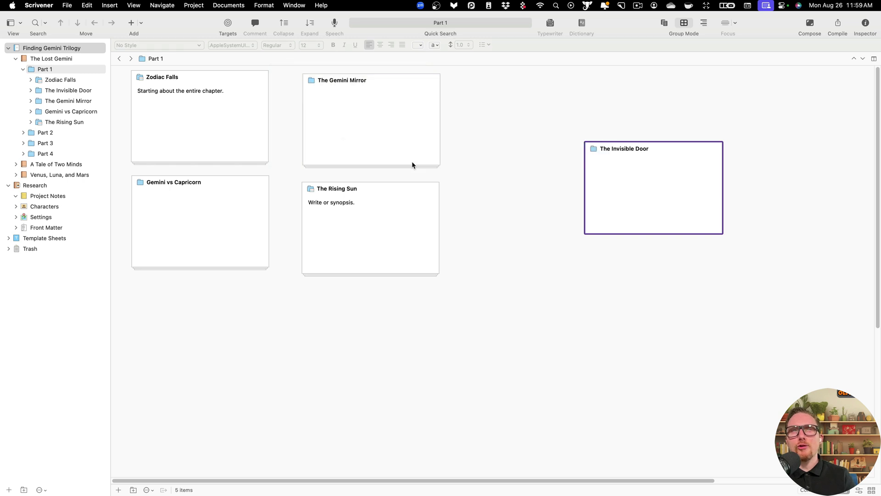
{"action": "left_click_drag", "start_coordinate": [626, 190], "coordinate": [493, 136]}
{"action": "left_click_drag", "start_coordinate": [386, 219], "coordinate": [420, 243]}
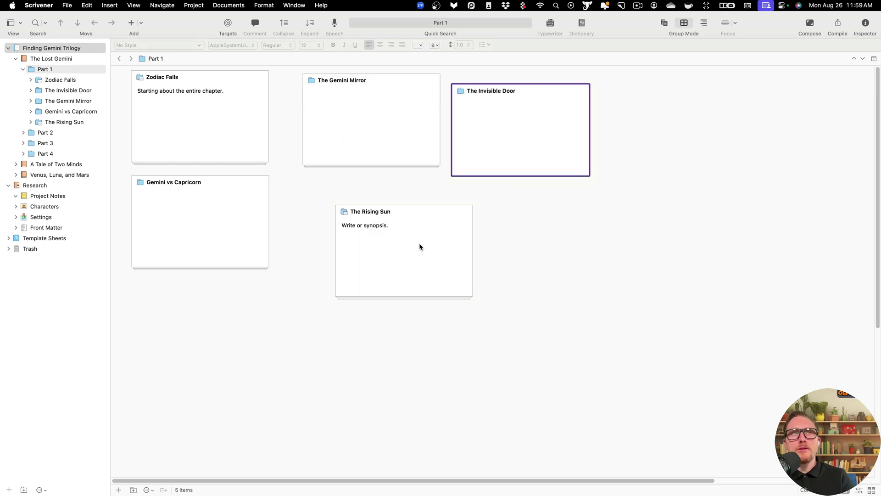
{"action": "left_click_drag", "start_coordinate": [253, 150], "coordinate": [639, 263]}
{"action": "left_click", "coordinate": [438, 245]}
{"action": "left_click_drag", "start_coordinate": [234, 201], "coordinate": [212, 99]}
{"action": "left_click_drag", "start_coordinate": [342, 151], "coordinate": [326, 147]}
{"action": "left_click_drag", "start_coordinate": [468, 146], "coordinate": [434, 136]}
{"action": "left_click_drag", "start_coordinate": [417, 232], "coordinate": [214, 223]}
{"action": "left_click_drag", "start_coordinate": [558, 255], "coordinate": [351, 271]}
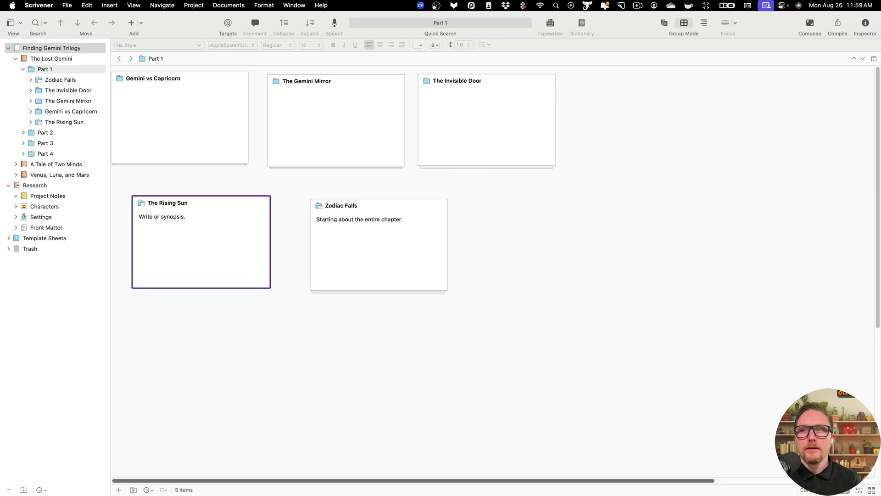
Step: Commit the freeform corkboard order to the binder, starting at Top and ordering Left to Right
{"action": "left_click", "coordinate": [814, 493]}
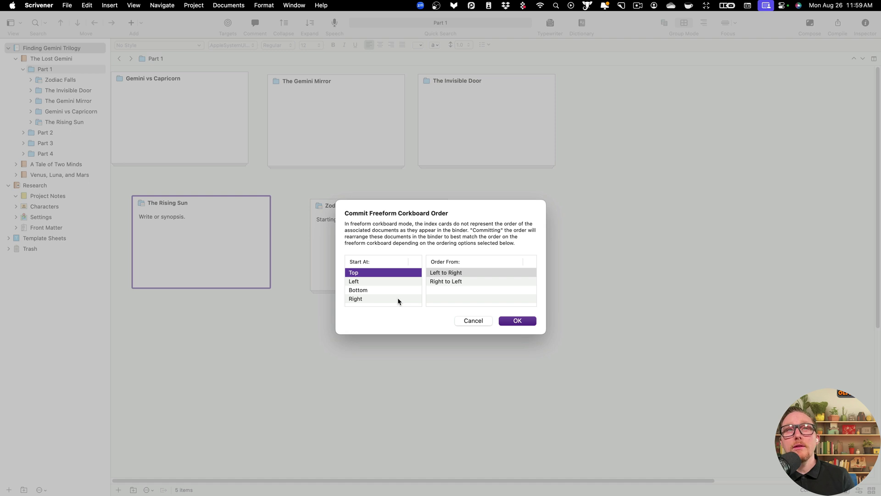
{"action": "left_click", "coordinate": [447, 274]}
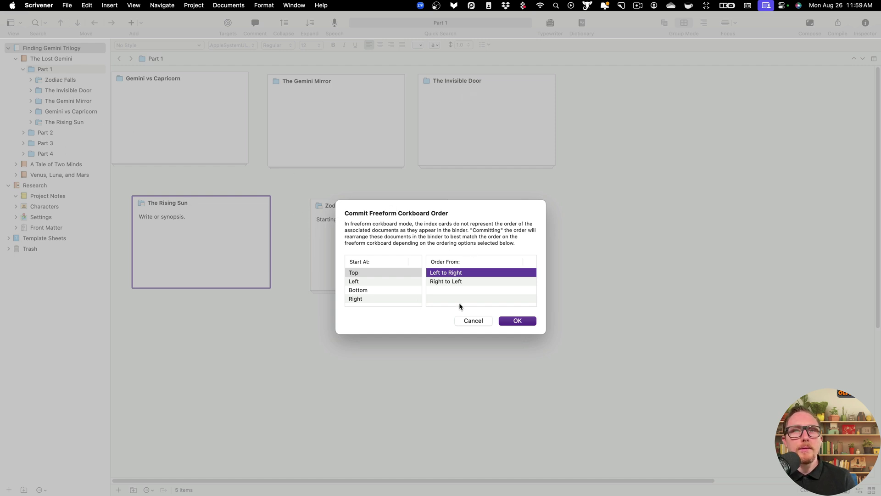
{"action": "left_click", "coordinate": [527, 322]}
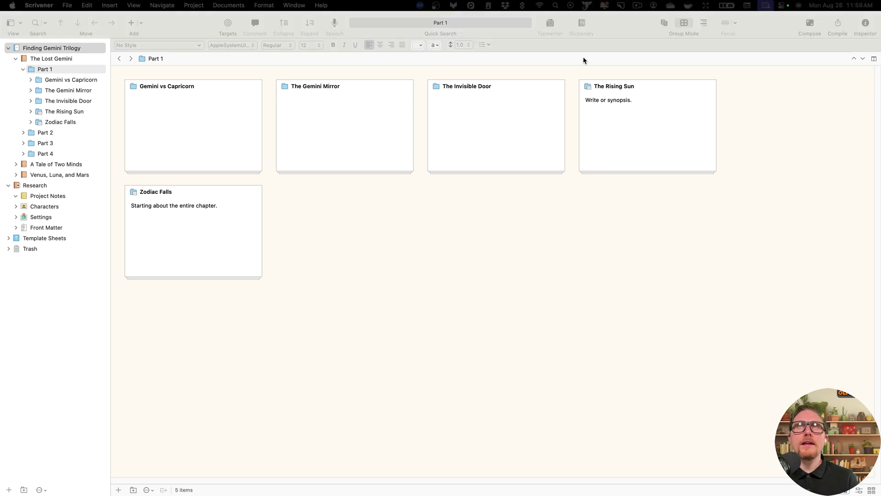
{"action": "mouse_move", "coordinate": [15, 17]}
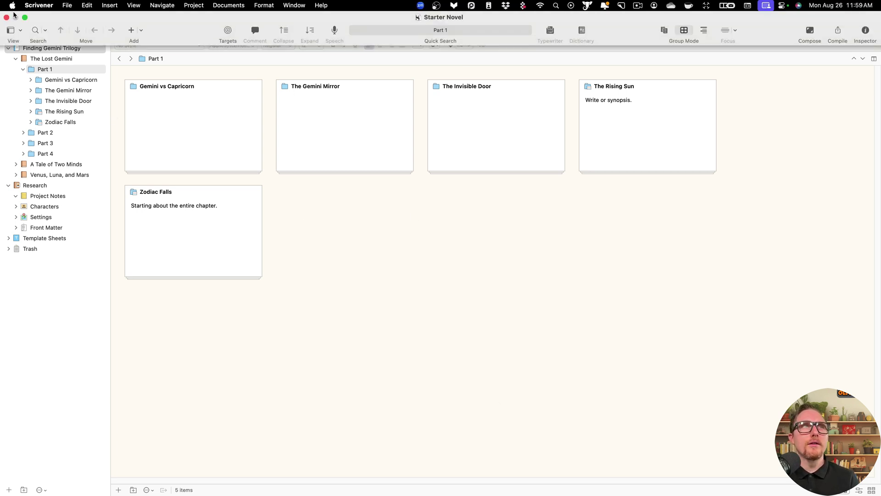
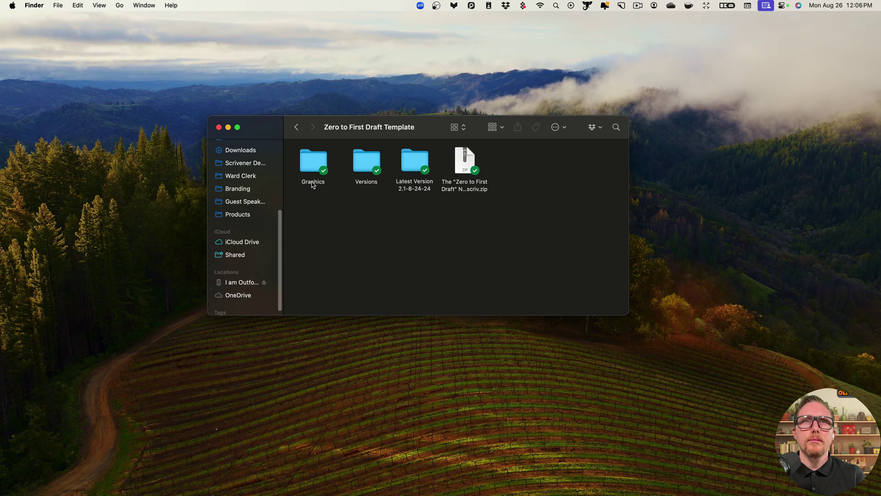
Step: In Finder, open ZTFD TEMPLATE FILES inside the Latest Version 2.1-8-24-24 folder and open the Zero to First Draft instructions PDF
{"action": "double_click", "coordinate": [415, 159]}
{"action": "double_click", "coordinate": [418, 168]}
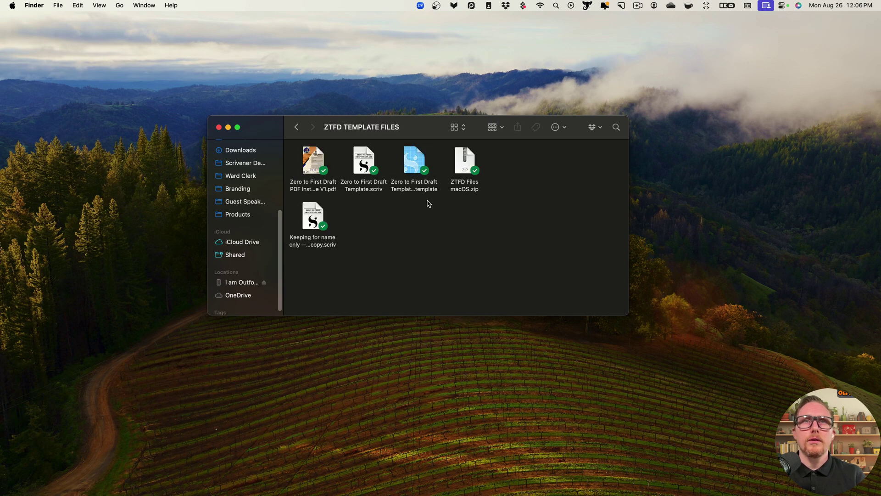
{"action": "key", "text": "Right"}
{"action": "key", "text": "super+o"}
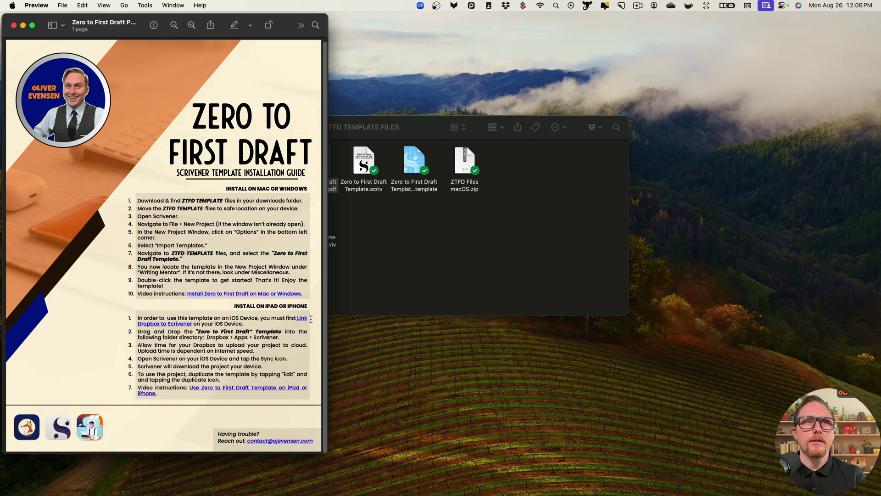
Step: Test the Mac or Windows video link and the Dropbox link in the installation guide, and close the PDF
{"action": "double_click", "coordinate": [273, 294]}
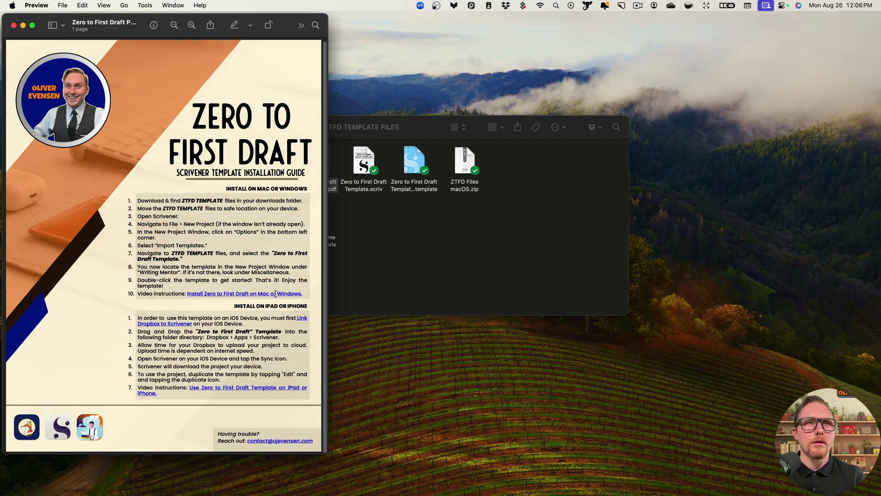
{"action": "double_click", "coordinate": [177, 324]}
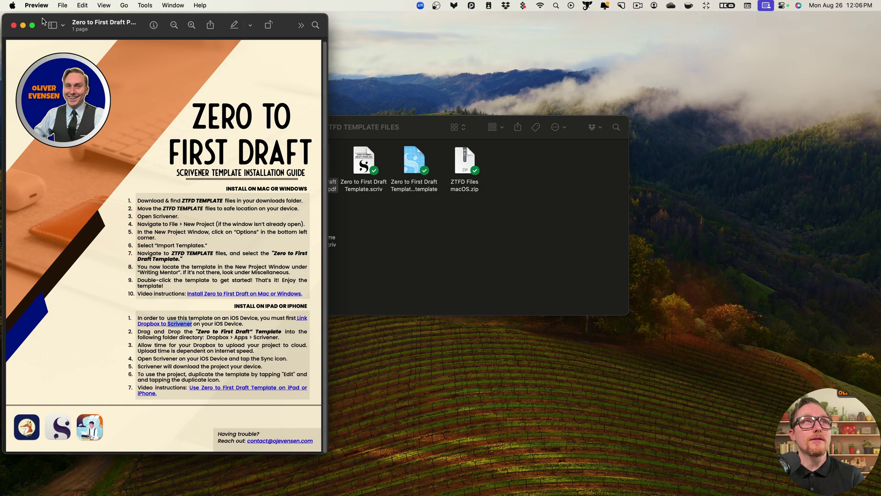
{"action": "left_click_drag", "start_coordinate": [43, 21], "coordinate": [225, 78]}
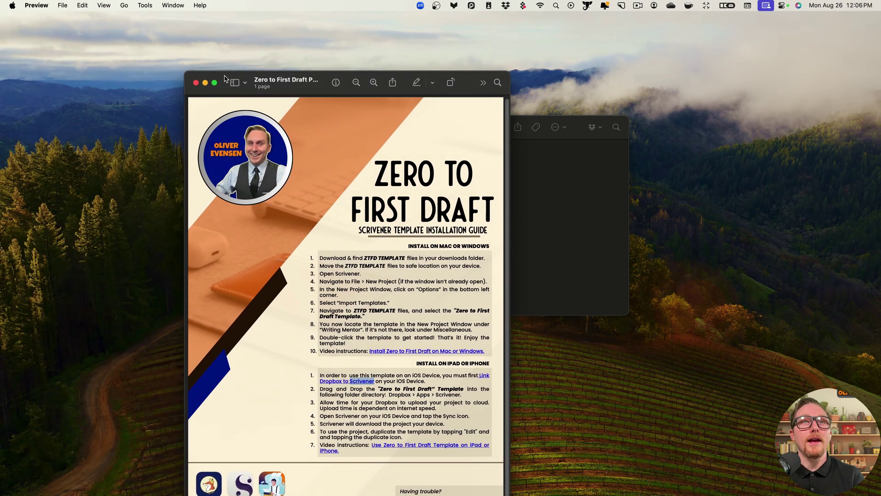
{"action": "left_click", "coordinate": [196, 83]}
{"action": "left_click", "coordinate": [453, 248]}
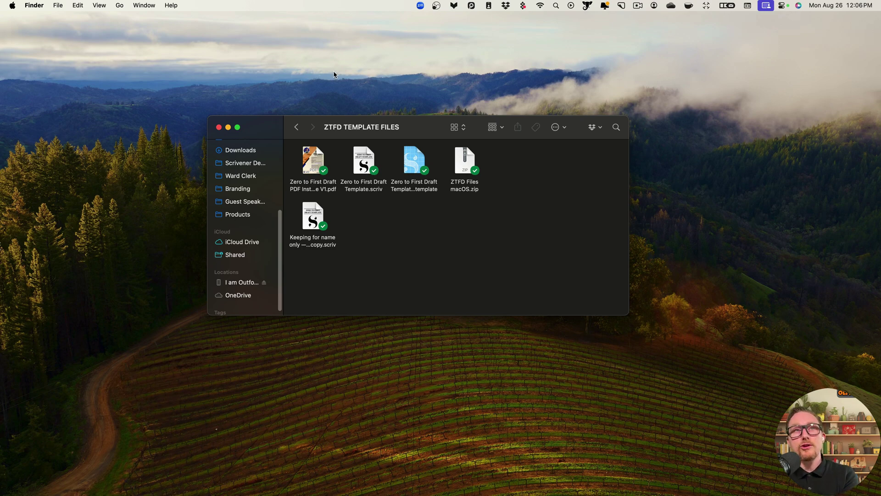
Step: Look at the installation guide PDF again, close it, and close the template folder's Finder window
{"action": "double_click", "coordinate": [313, 163]}
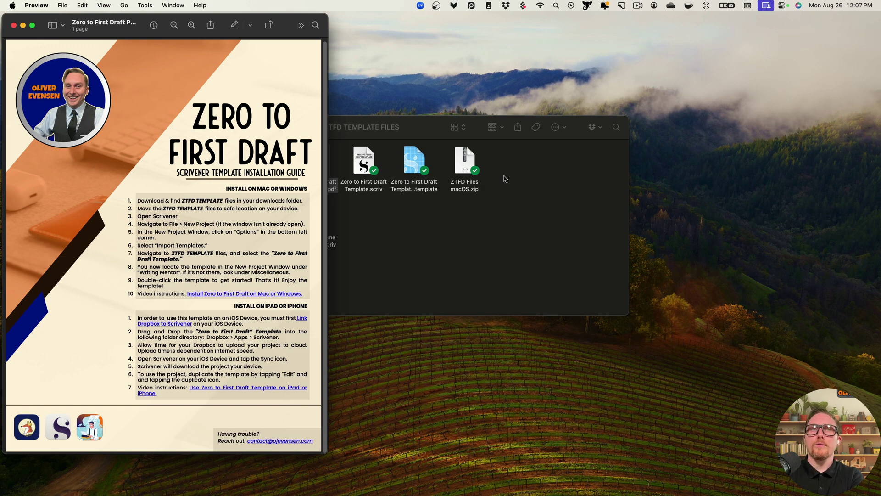
{"action": "left_click_drag", "start_coordinate": [8, 26], "coordinate": [269, 75]}
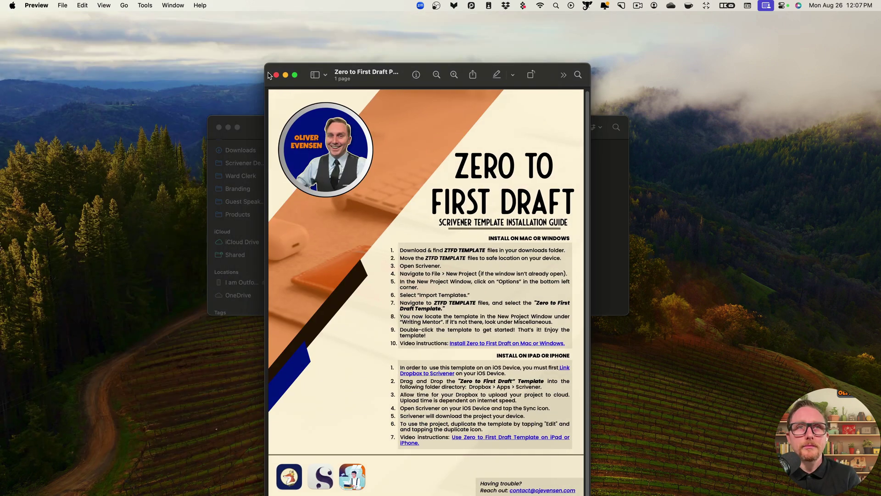
{"action": "left_click", "coordinate": [276, 75]}
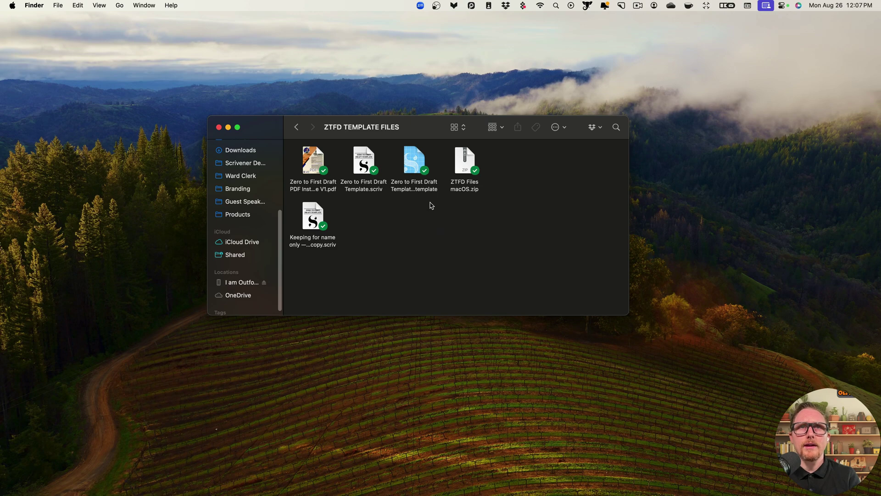
{"action": "left_click", "coordinate": [296, 127]}
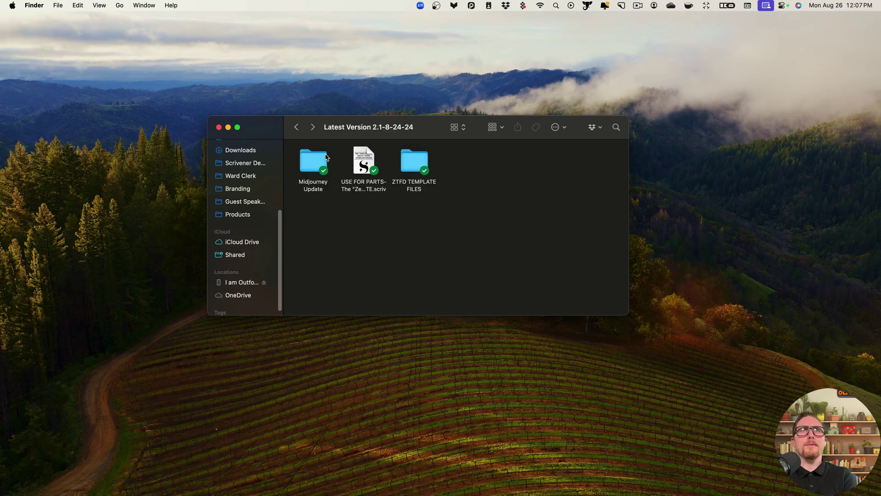
{"action": "left_click", "coordinate": [220, 127]}
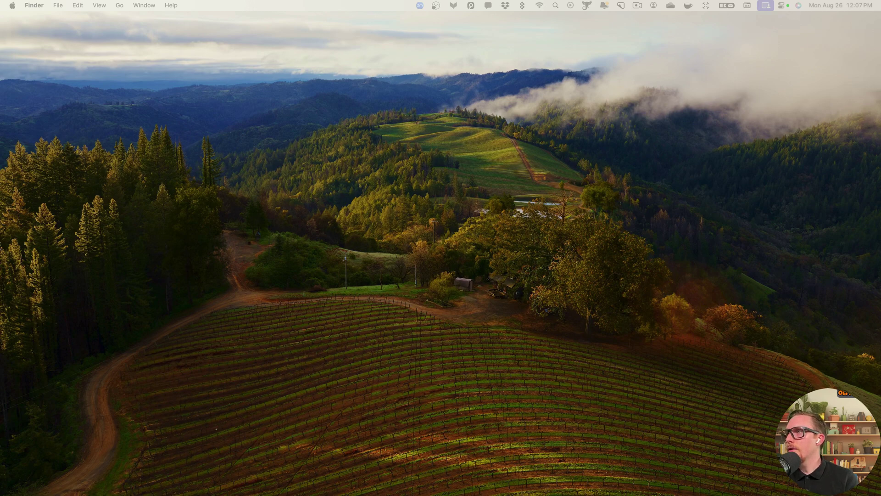
Step: Switch to the Zoom webinar, bring up its screen-share choices, and return to the third desktop
{"action": "key", "text": "ctrl+1"}
{"action": "left_click", "coordinate": [381, 465]}
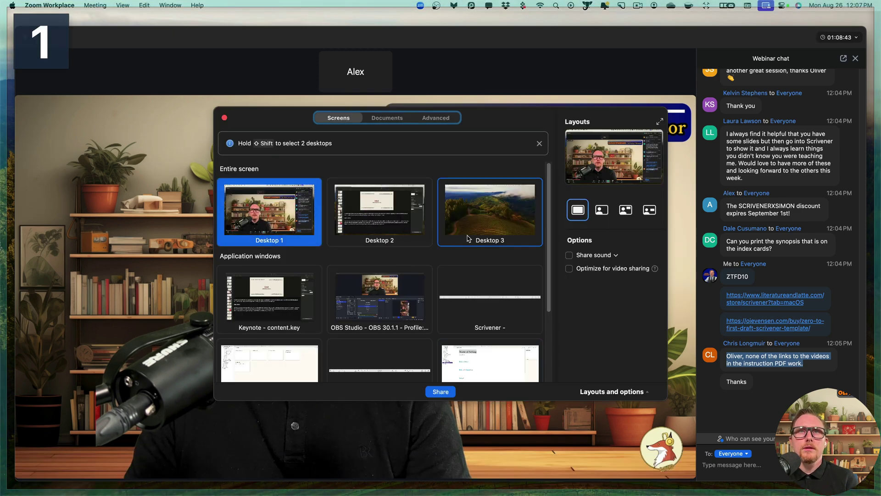
{"action": "key", "text": "ctrl+3"}
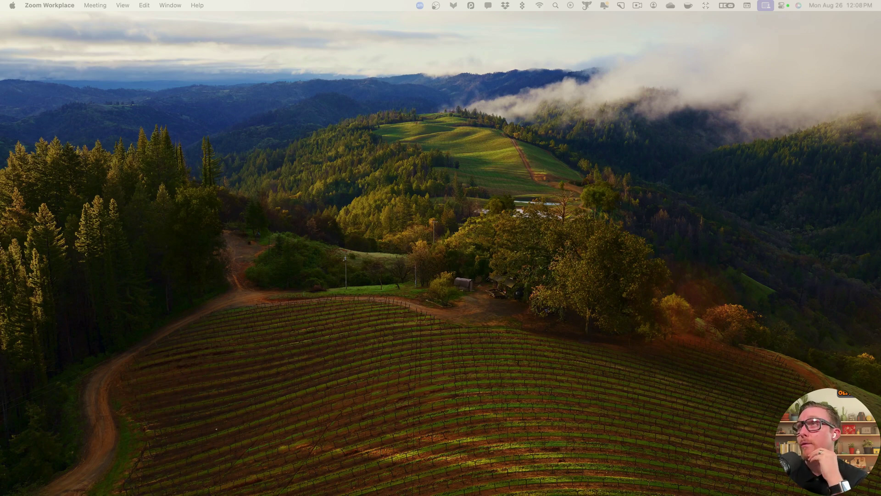
Step: Show the webinar chat in its own window and look through the earlier messages
{"action": "key", "text": "super+shift+h"}
{"action": "left_click_drag", "start_coordinate": [782, 214], "coordinate": [776, 119]}
{"action": "scroll", "coordinate": [731, 199], "scroll_direction": "down", "scroll_amount": 1}
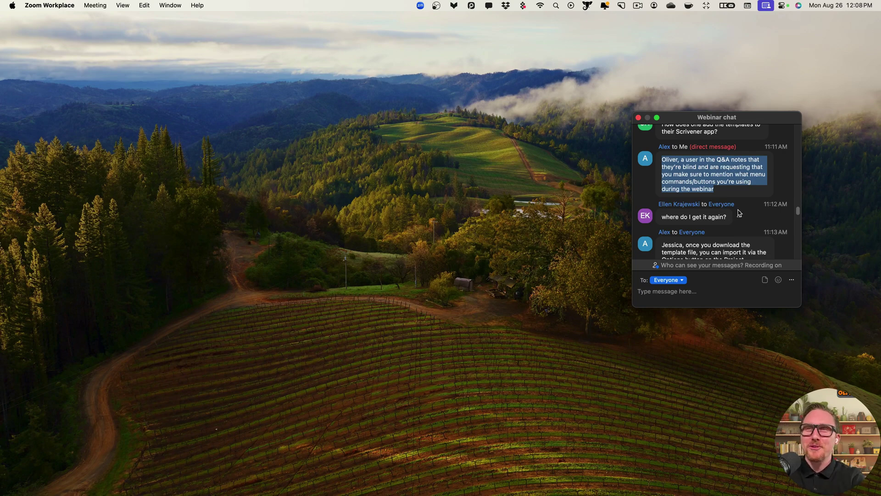
Step: Read on through the webinar chat messages and highlight the question about whether the synopsis is visible in the Inspector
{"action": "scroll", "coordinate": [716, 215], "scroll_direction": "down", "scroll_amount": 2}
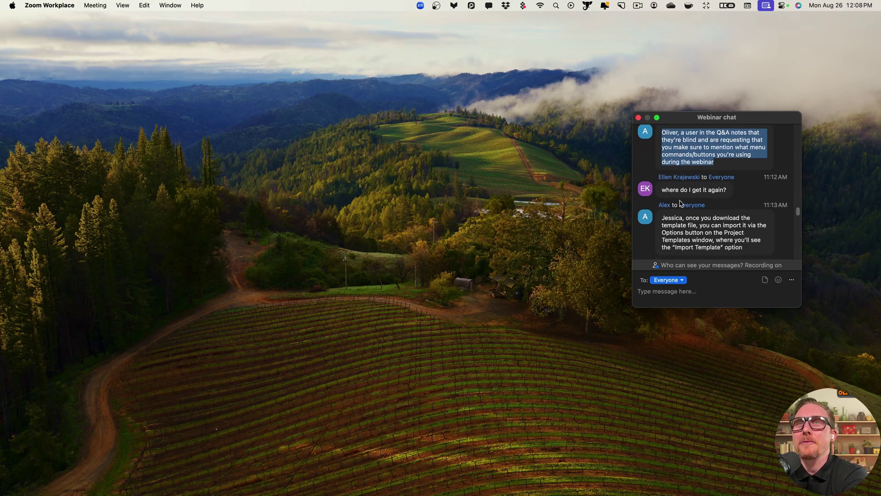
{"action": "scroll", "coordinate": [734, 207], "scroll_direction": "down", "scroll_amount": 3}
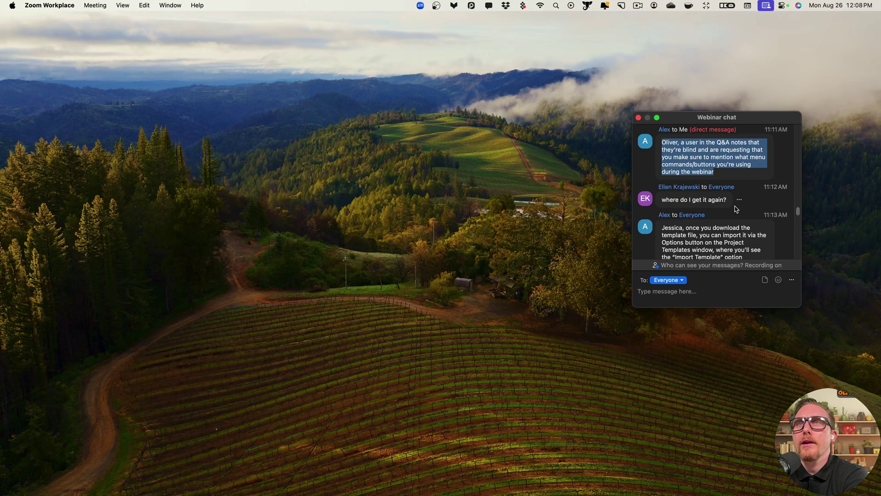
{"action": "scroll", "coordinate": [734, 209], "scroll_direction": "down", "scroll_amount": 15}
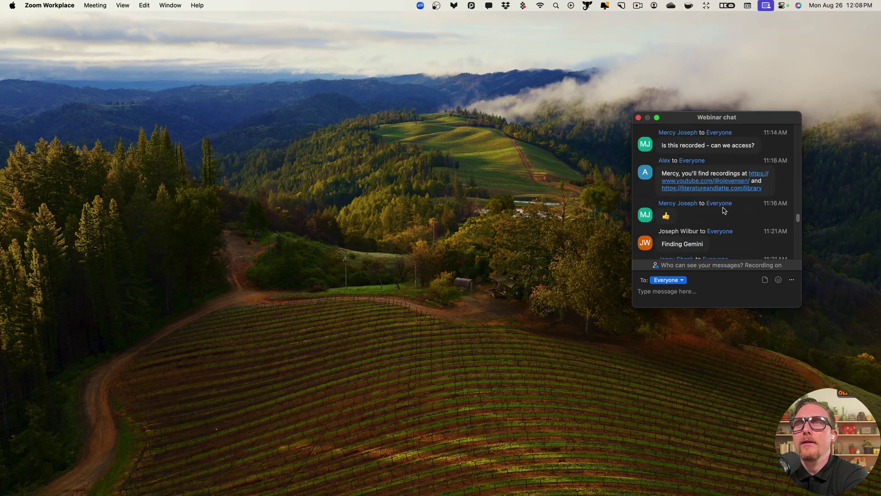
{"action": "scroll", "coordinate": [723, 210], "scroll_direction": "down", "scroll_amount": 5}
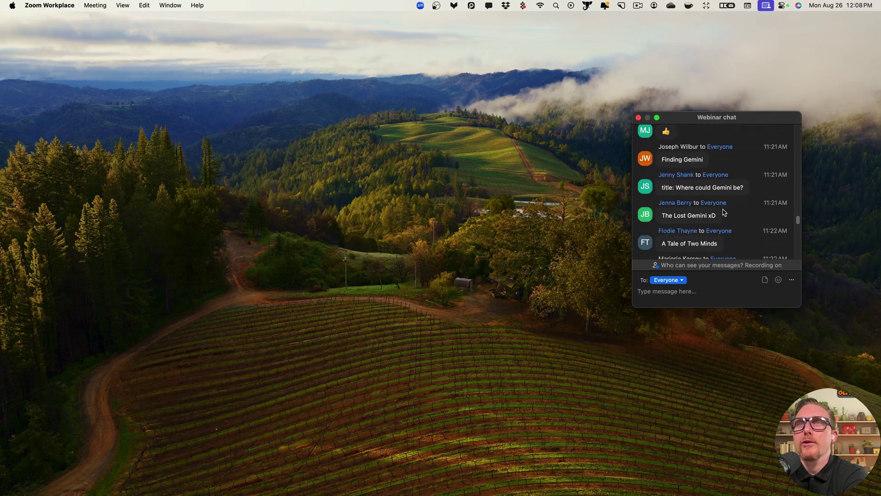
{"action": "scroll", "coordinate": [723, 211], "scroll_direction": "down", "scroll_amount": 8}
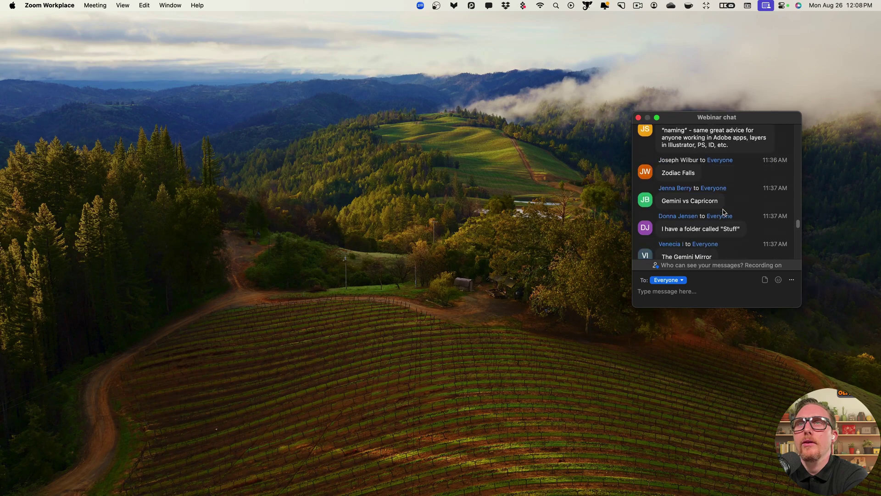
{"action": "scroll", "coordinate": [723, 211], "scroll_direction": "down", "scroll_amount": 7}
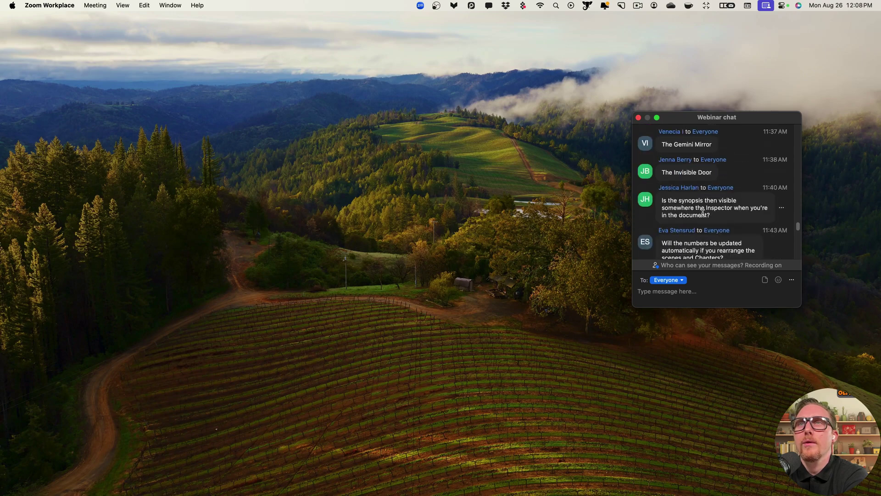
{"action": "scroll", "coordinate": [733, 224], "scroll_direction": "down", "scroll_amount": 2}
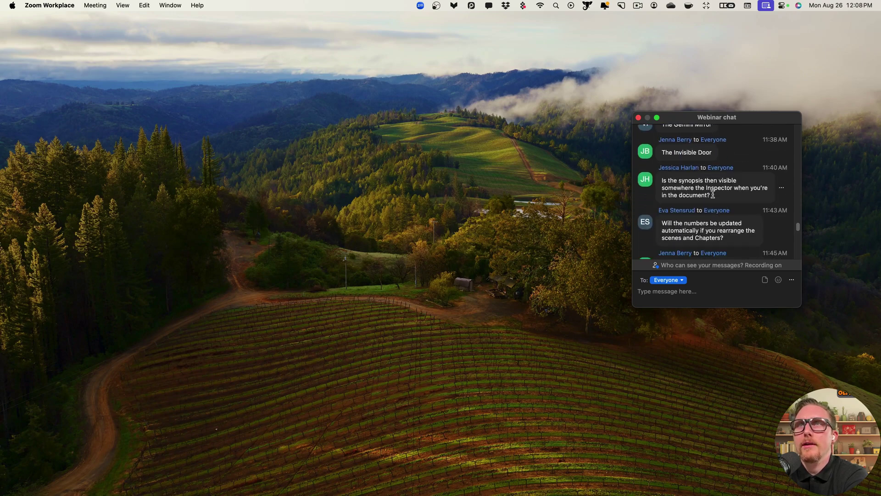
{"action": "left_click_drag", "start_coordinate": [711, 195], "coordinate": [655, 183]}
{"action": "scroll", "coordinate": [698, 202], "scroll_direction": "down", "scroll_amount": 1}
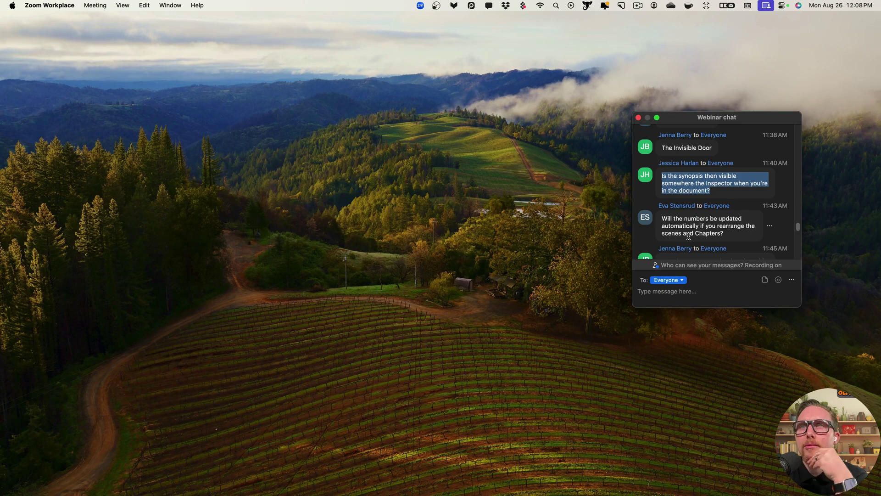
Step: Switch to Scrivener, collapse the Part 1 folder in The Lost Gemini, and move the Part 2 folder above it
{"action": "mouse_move", "coordinate": [501, 493]}
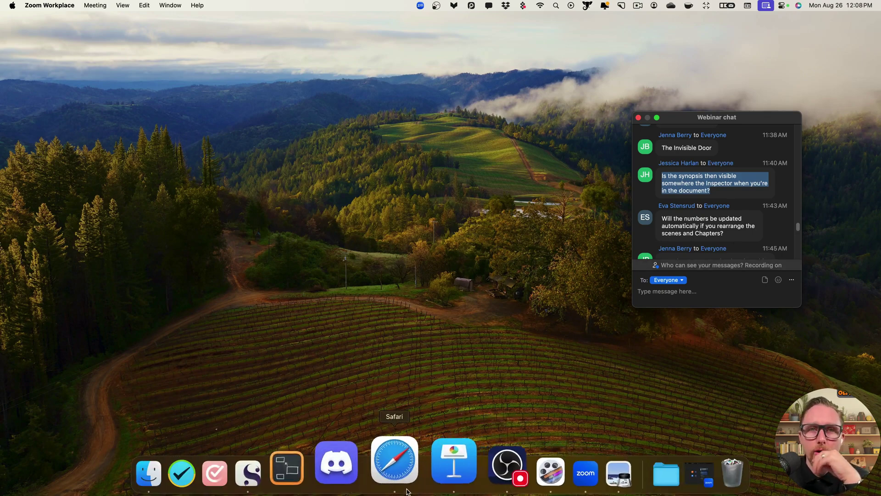
{"action": "left_click", "coordinate": [300, 463]}
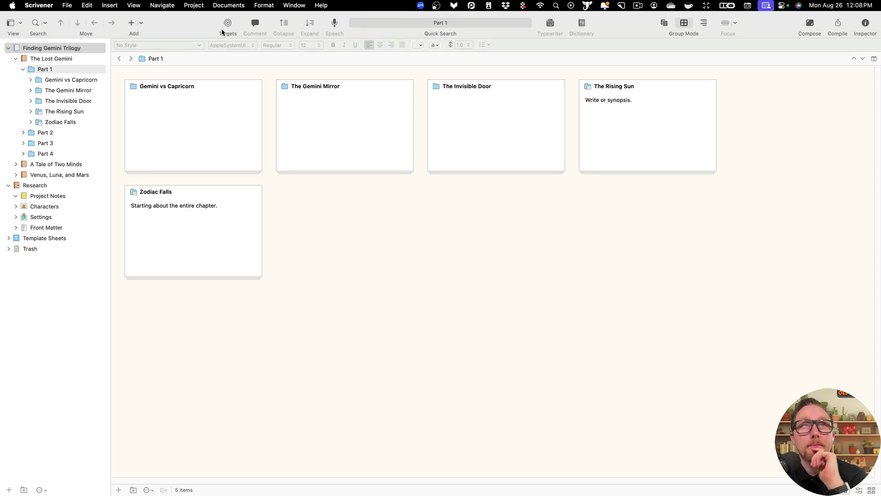
{"action": "left_click", "coordinate": [23, 69]}
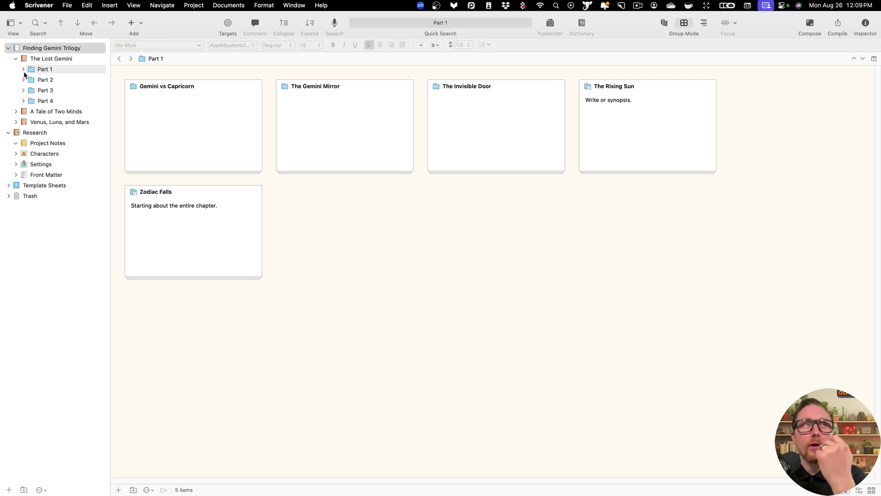
{"action": "left_click", "coordinate": [56, 69]}
{"action": "left_click", "coordinate": [56, 69]}
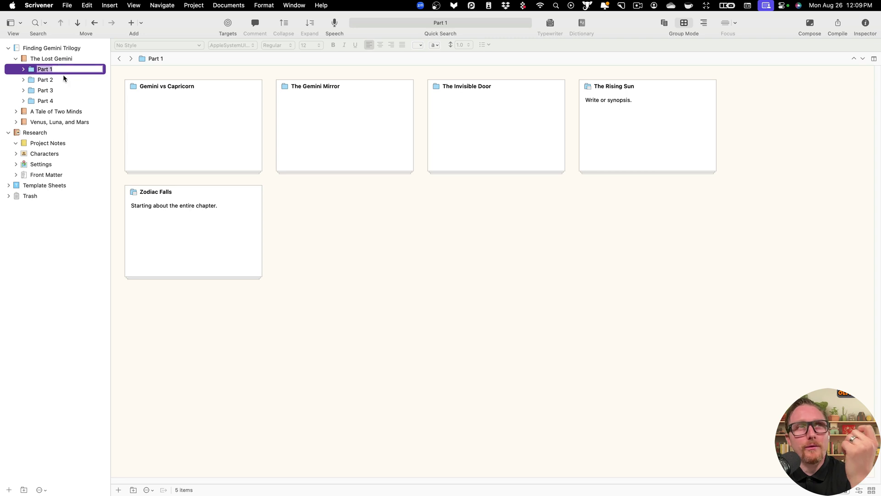
{"action": "left_click", "coordinate": [64, 80]}
{"action": "left_click_drag", "start_coordinate": [65, 79], "coordinate": [65, 65]}
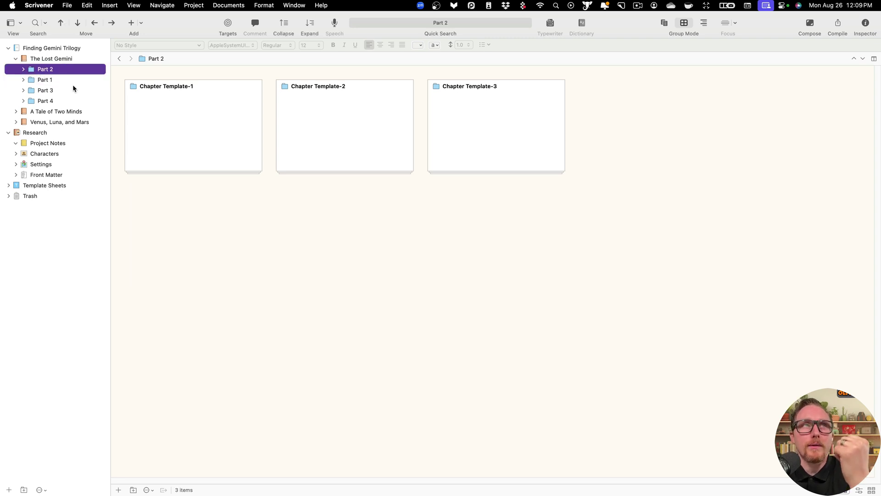
Step: Move the Part 4 folder between Part 2 and Part 1 in The Lost Gemini, and collapse Part 1
{"action": "left_click_drag", "start_coordinate": [59, 101], "coordinate": [21, 75]}
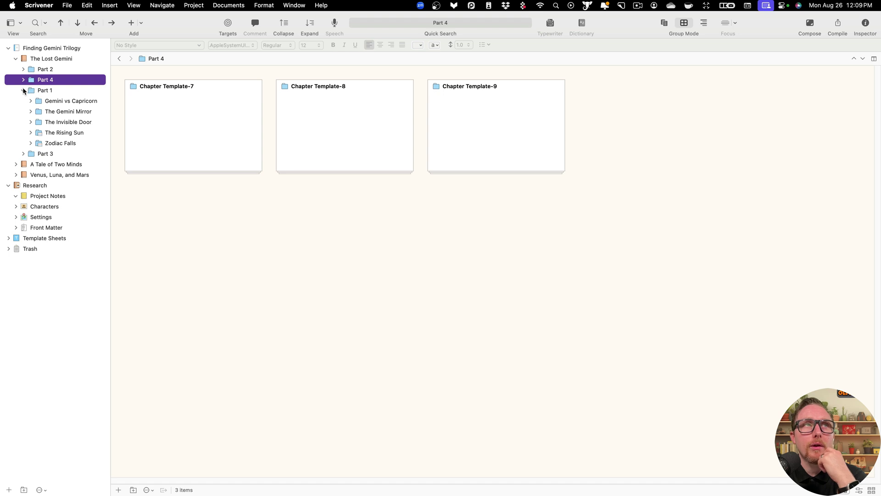
{"action": "left_click", "coordinate": [24, 91]}
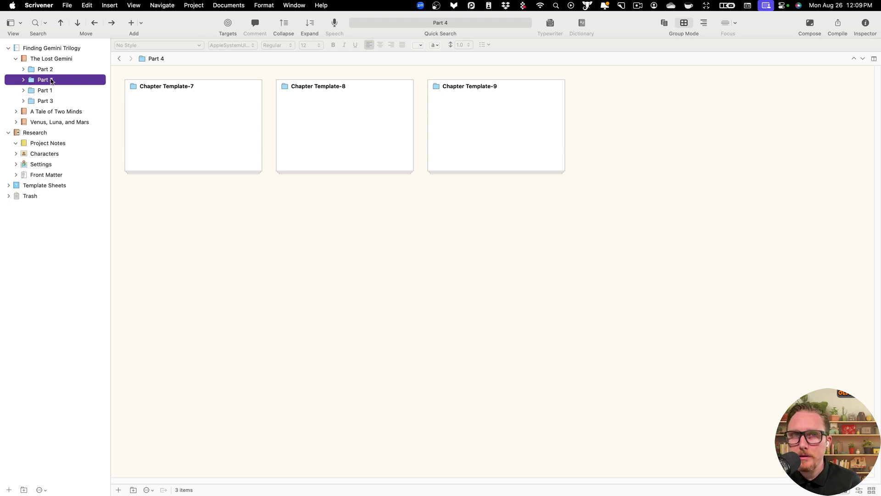
Step: Examine the contents and order of the four Part folders, ending on The Lost Gemini manuscript's index cards
{"action": "double_click", "coordinate": [54, 69]}
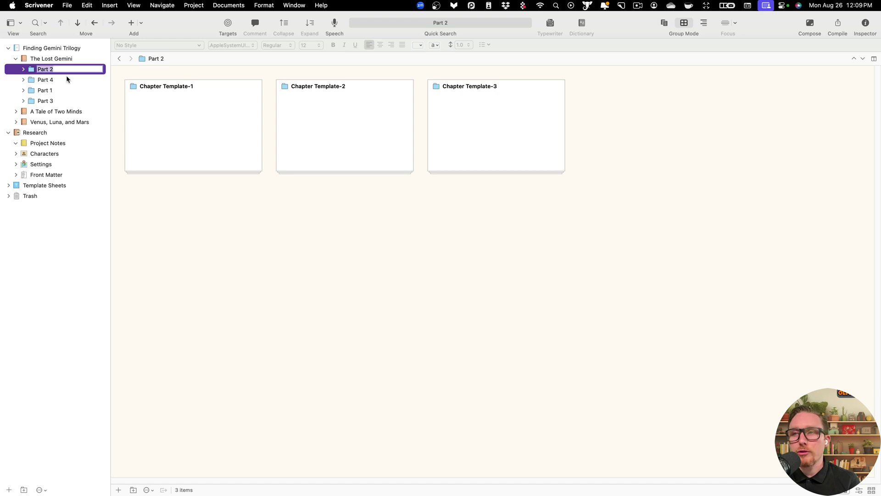
{"action": "left_click", "coordinate": [70, 81]}
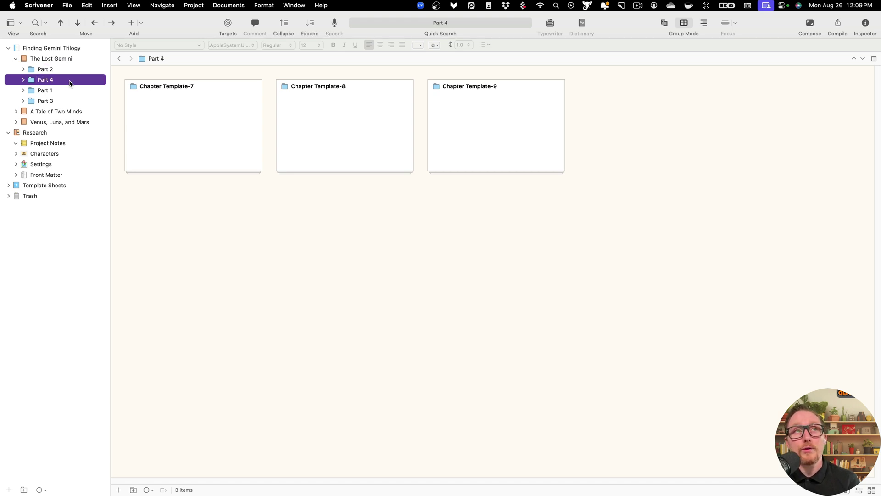
{"action": "left_click", "coordinate": [73, 92]}
{"action": "left_click", "coordinate": [74, 100]}
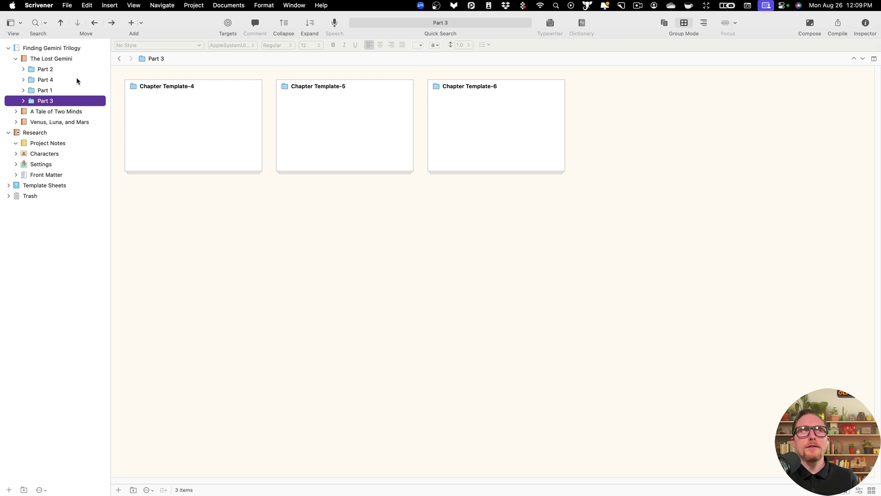
{"action": "left_click", "coordinate": [45, 81]}
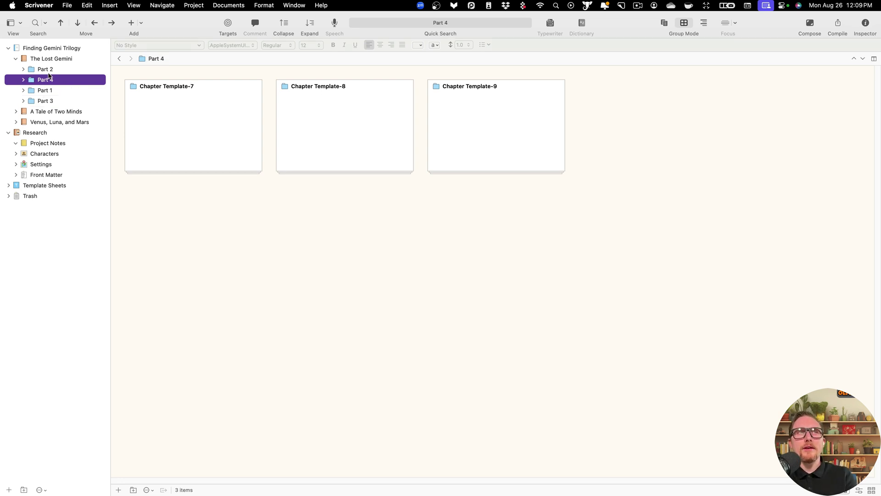
{"action": "left_click", "coordinate": [49, 72]}
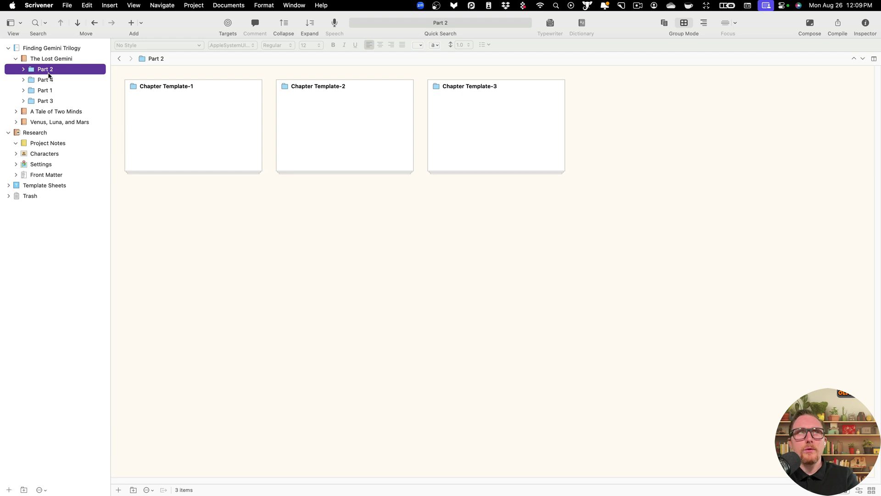
{"action": "left_click", "coordinate": [23, 69]}
{"action": "left_click", "coordinate": [24, 70]}
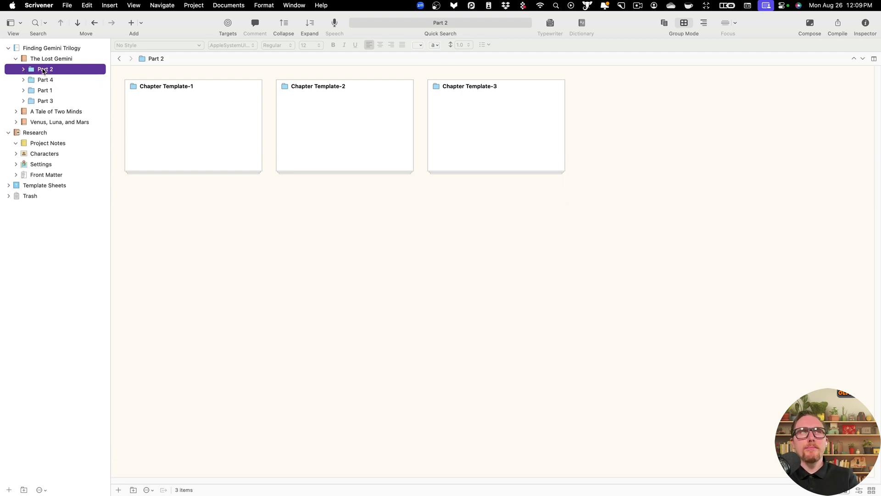
{"action": "left_click", "coordinate": [44, 71]}
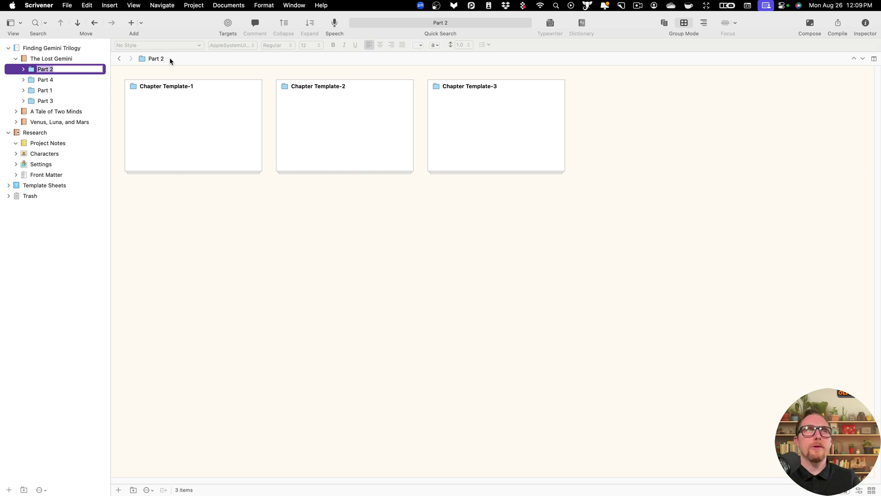
{"action": "left_click", "coordinate": [57, 58]}
Step: Switch to the webinar chat and highlight the question about whether the material and templates apply to memoirs
{"action": "key", "text": "super+h"}
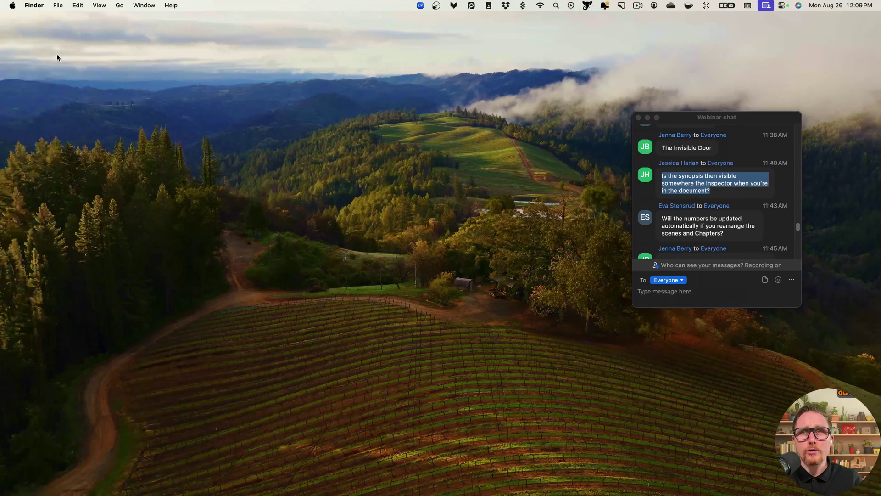
{"action": "scroll", "coordinate": [730, 220], "scroll_direction": "down", "scroll_amount": 2}
{"action": "scroll", "coordinate": [730, 220], "scroll_direction": "down", "scroll_amount": 1}
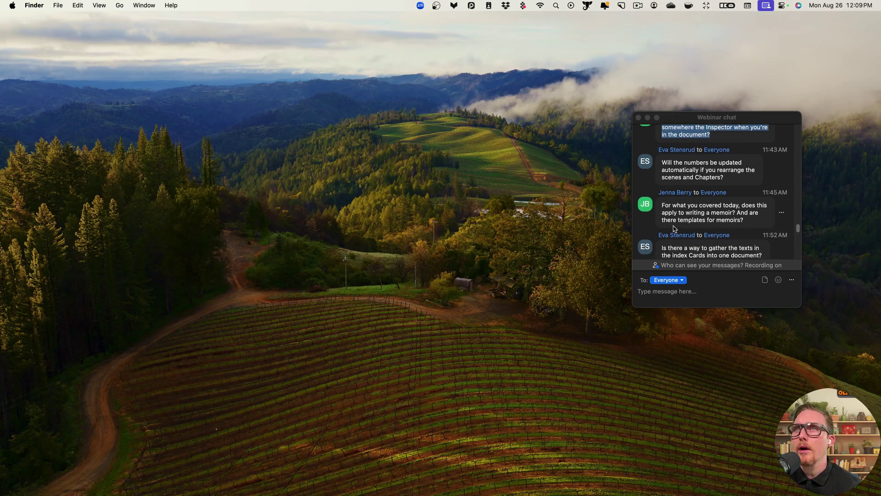
{"action": "left_click_drag", "start_coordinate": [744, 220], "coordinate": [663, 207]}
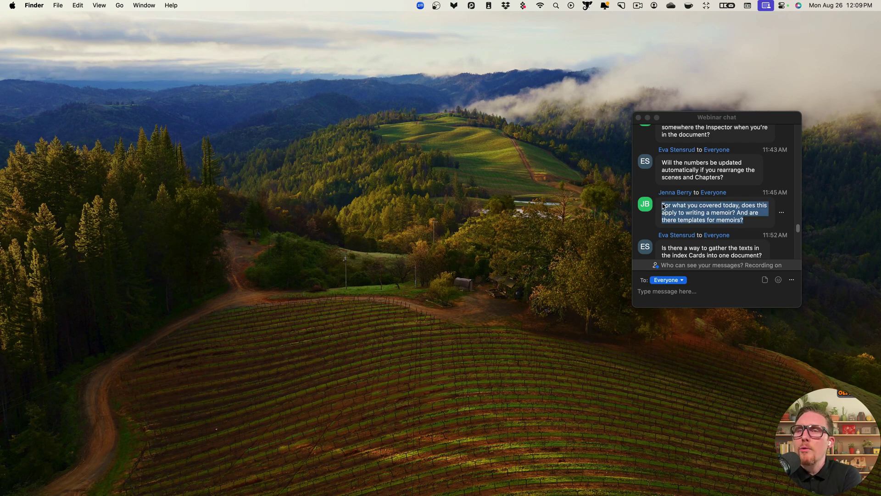
Step: Browse the Non-Fiction and Writing Mentor project templates in Scrivener, selecting General Non-Fiction, Zero to First Draft and Starter Novel Template
{"action": "key", "text": "ctrl+Right"}
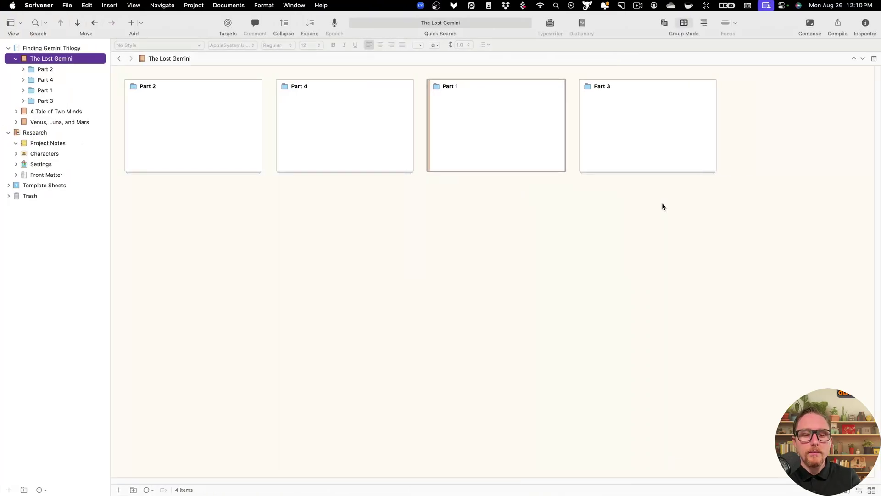
{"action": "key", "text": "ctrl+Left"}
{"action": "left_click", "coordinate": [241, 178]}
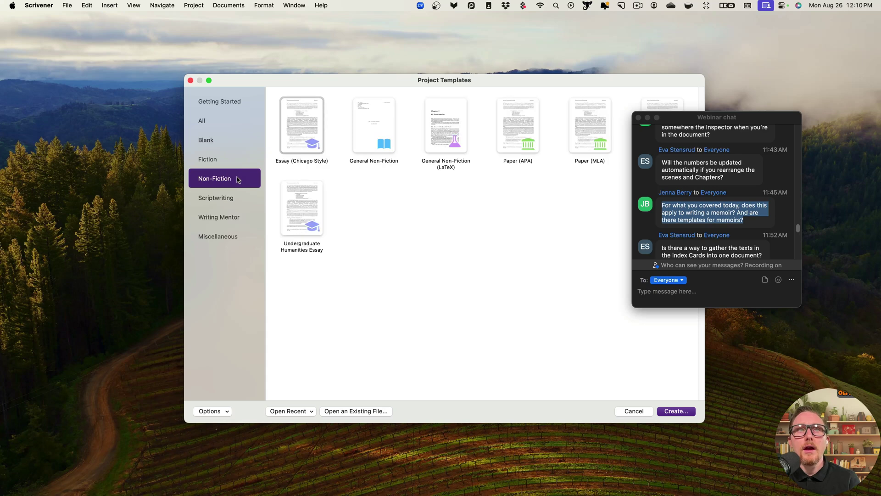
{"action": "left_click", "coordinate": [370, 150]}
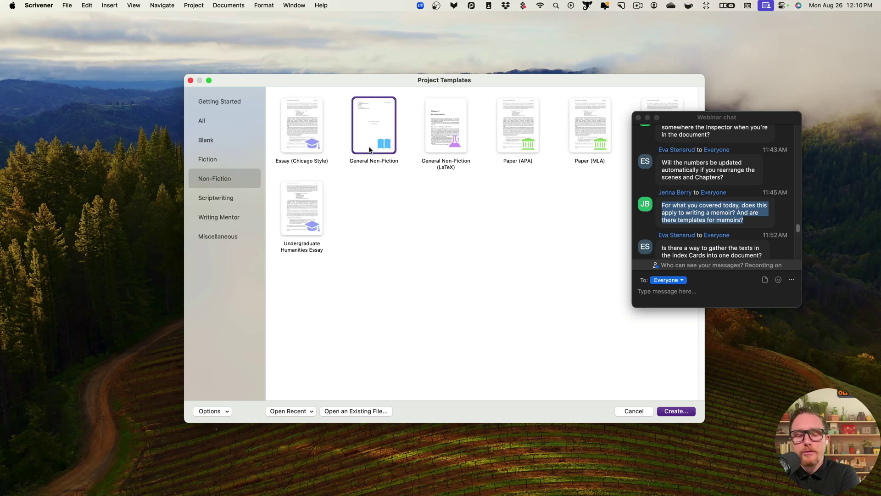
{"action": "left_click", "coordinate": [200, 219]}
{"action": "left_click", "coordinate": [383, 146]}
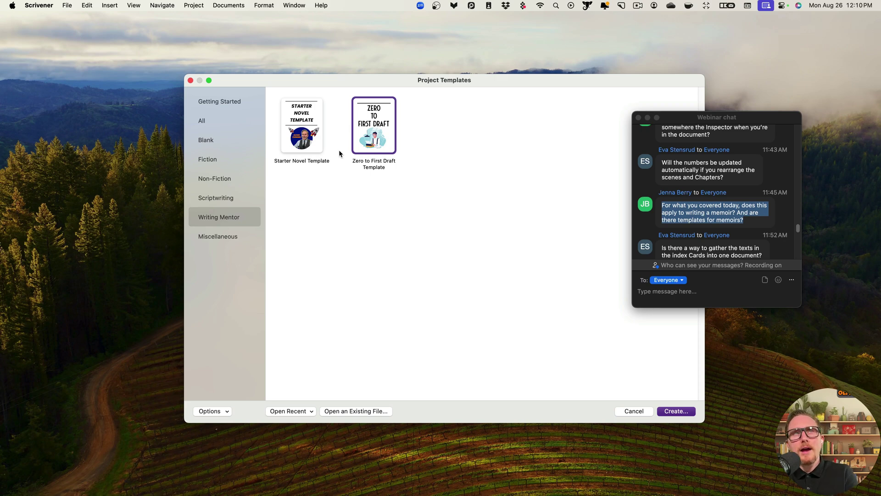
{"action": "left_click", "coordinate": [297, 145]}
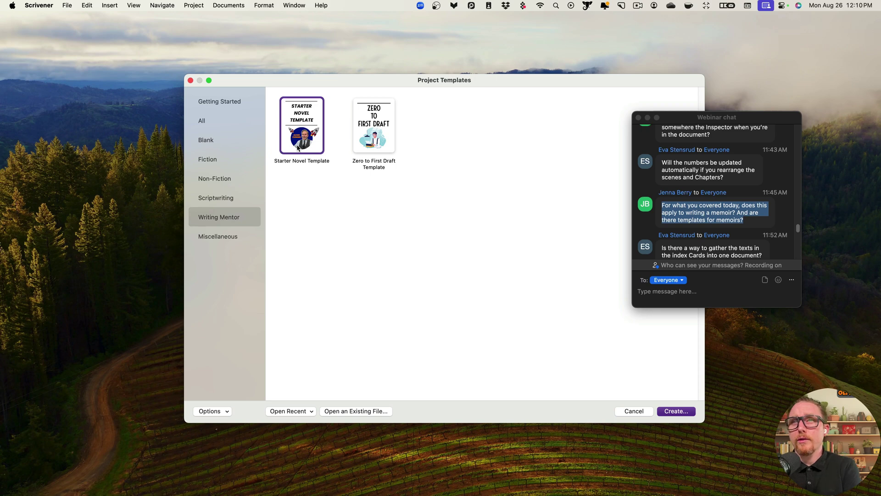
Step: Read the webinar chat question about gathering index card texts into one document, and return to the Starter Novel project at Part 2
{"action": "scroll", "coordinate": [684, 209], "scroll_direction": "down", "scroll_amount": 2}
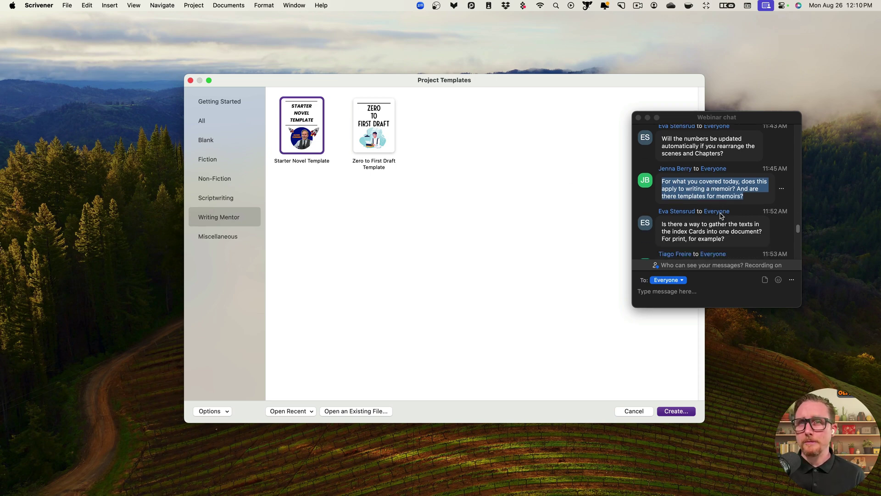
{"action": "scroll", "coordinate": [688, 212], "scroll_direction": "down", "scroll_amount": 4}
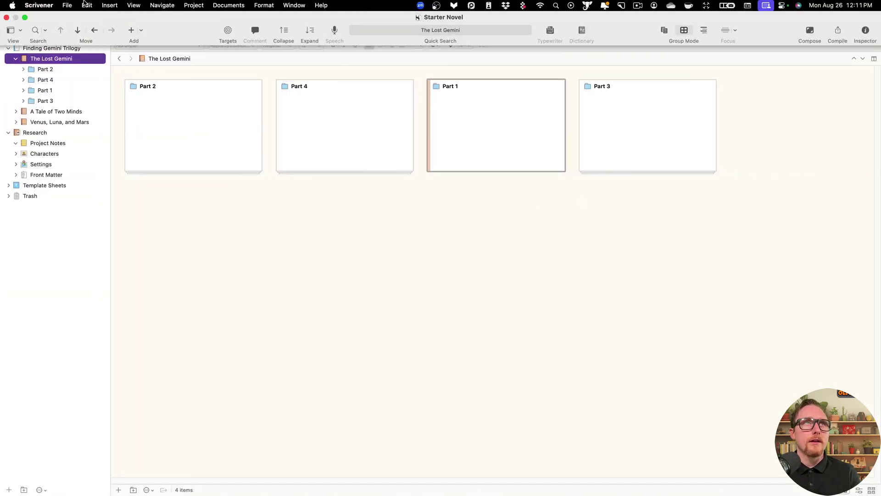
{"action": "left_click", "coordinate": [53, 71]}
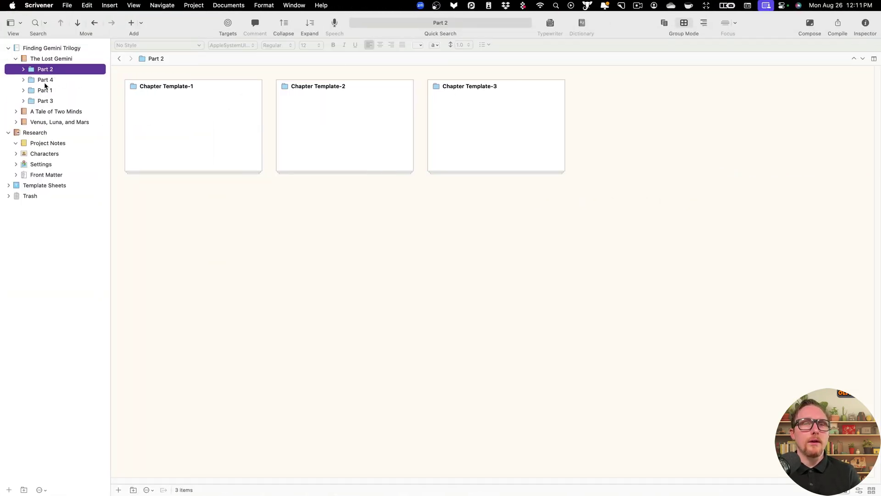
{"action": "key", "text": "ctrl+Left"}
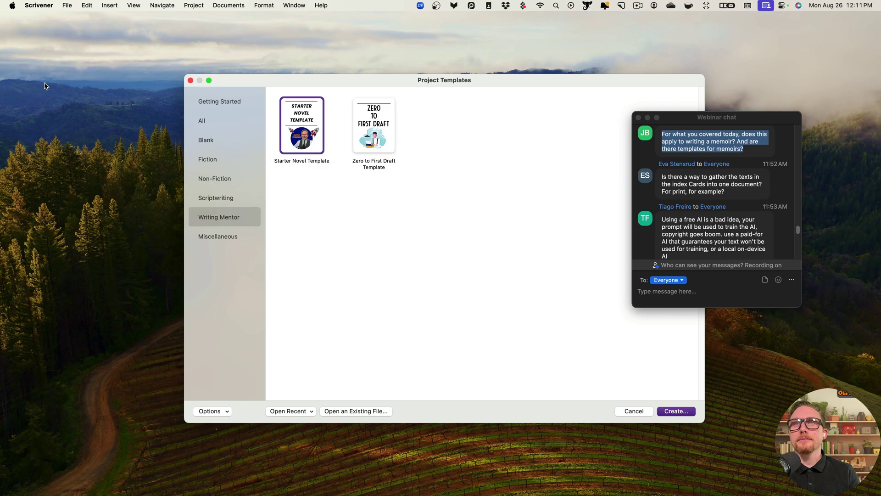
{"action": "key", "text": "ctrl+Right"}
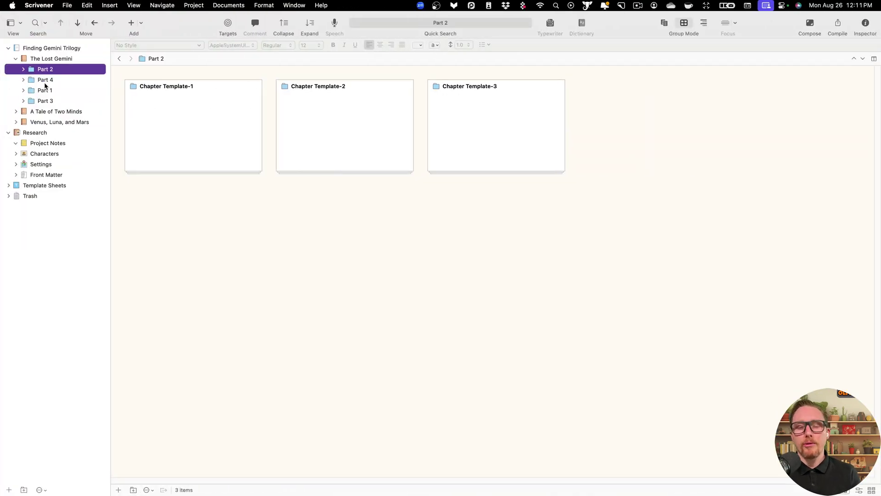
Step: Open the recent project The Otter and the Amulet
{"action": "left_click", "coordinate": [67, 6]}
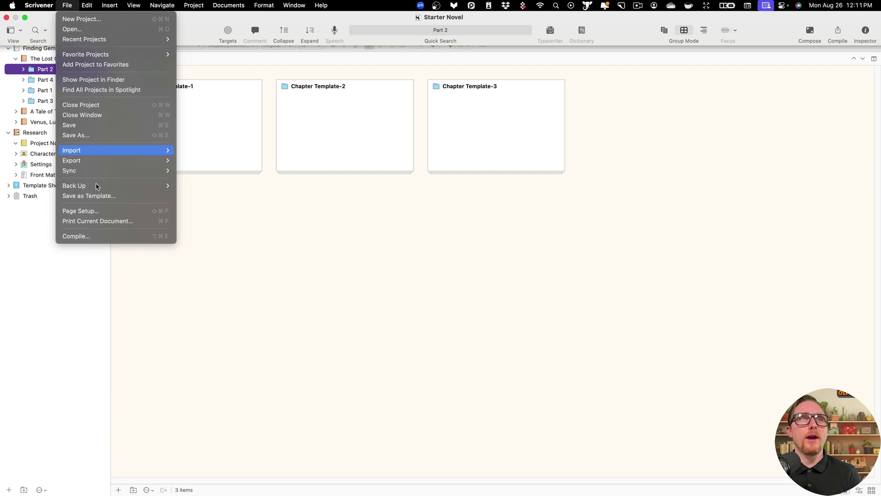
{"action": "left_click", "coordinate": [274, 223]}
{"action": "left_click", "coordinate": [71, 6]}
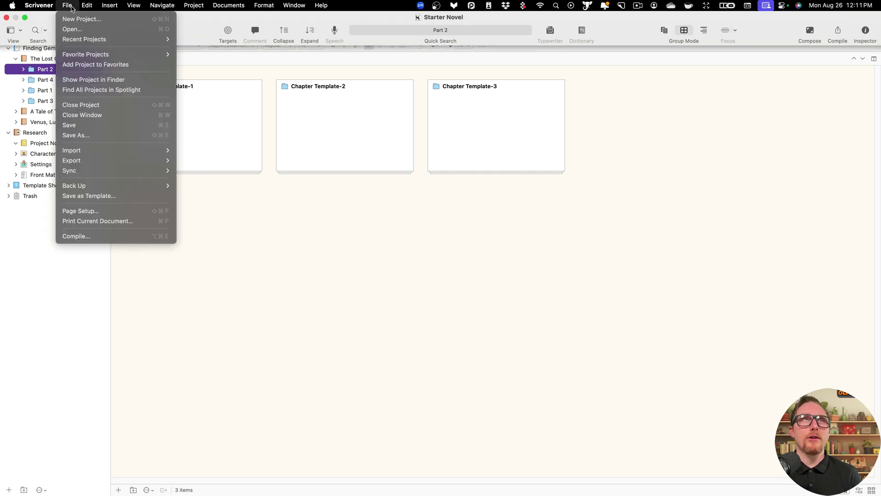
{"action": "mouse_move", "coordinate": [90, 39]}
{"action": "left_click", "coordinate": [256, 77]}
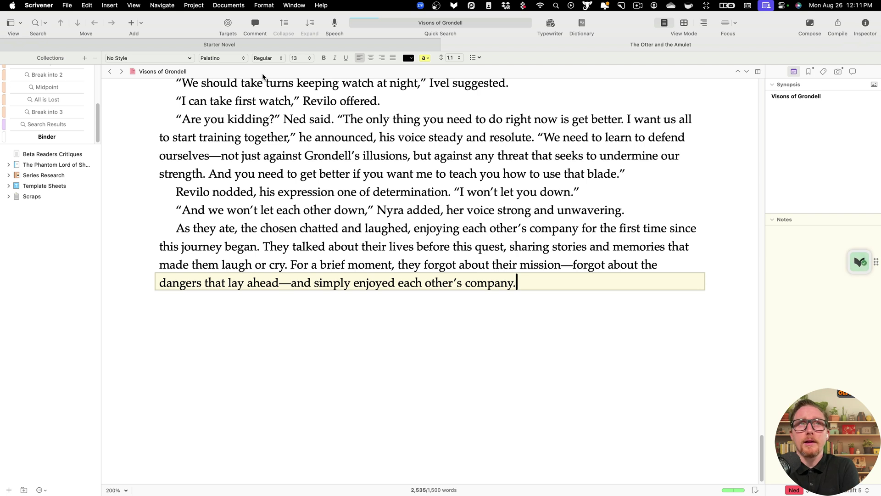
Step: Expand The Phantom Lord of Shadows Series and its D5—The Mark of the Shadow book in the binder
{"action": "scroll", "coordinate": [67, 138], "scroll_direction": "up", "scroll_amount": 10}
{"action": "left_click", "coordinate": [27, 164]}
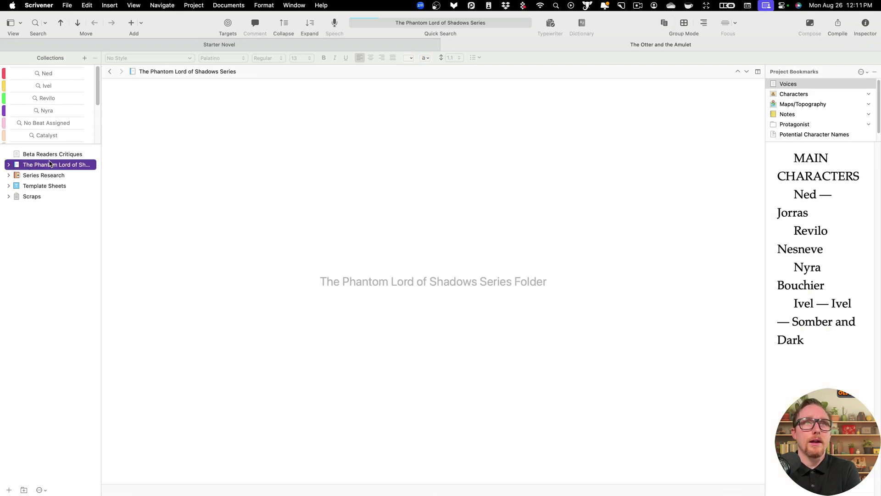
{"action": "left_click", "coordinate": [9, 164]}
{"action": "left_click", "coordinate": [32, 175]}
{"action": "left_click", "coordinate": [42, 185]}
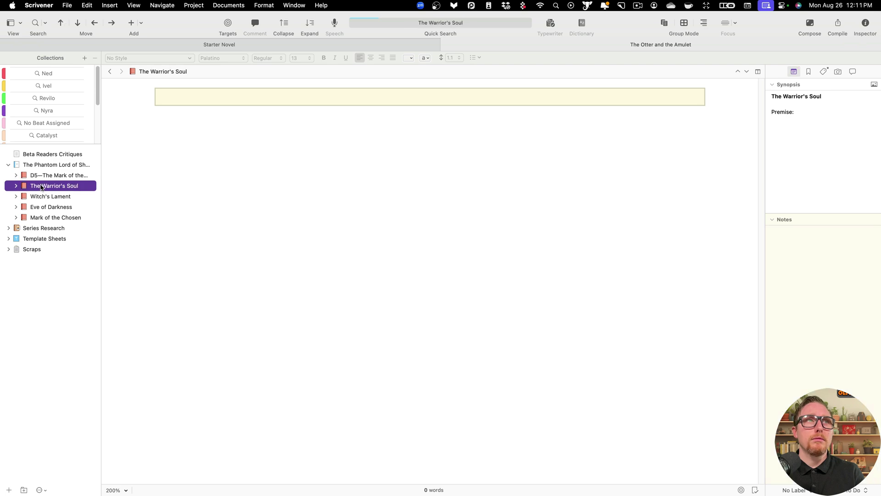
{"action": "left_click", "coordinate": [16, 175]}
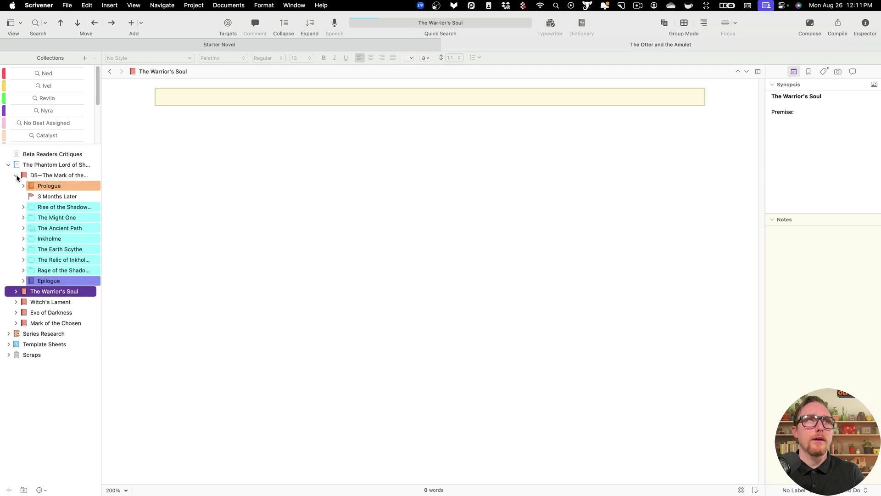
Step: Display the contents of D5—The Mark of the Shadow as index cards on the corkboard
{"action": "left_click", "coordinate": [45, 177]}
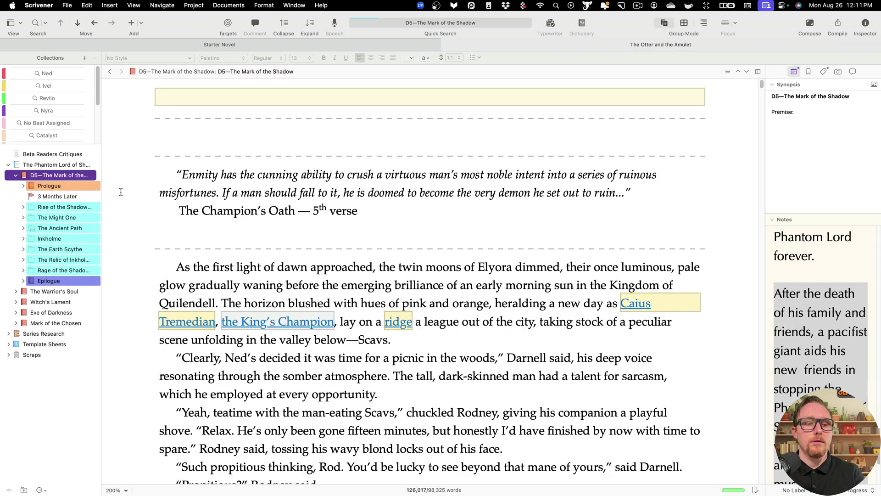
{"action": "key", "text": "super+3"}
{"action": "key", "text": "super+2"}
{"action": "scroll", "coordinate": [469, 228], "scroll_direction": "right", "scroll_amount": 10}
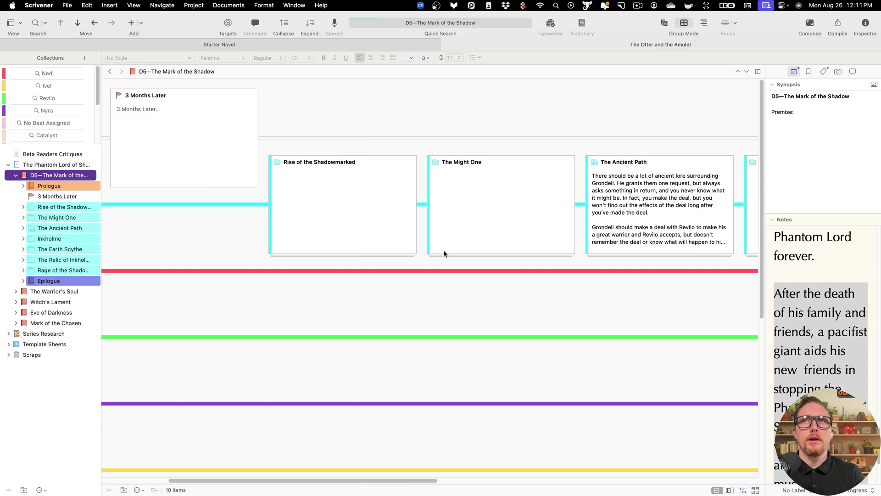
Step: Bring up the print settings for the corkboard and look through the page previews of the index cards
{"action": "key", "text": "super+p"}
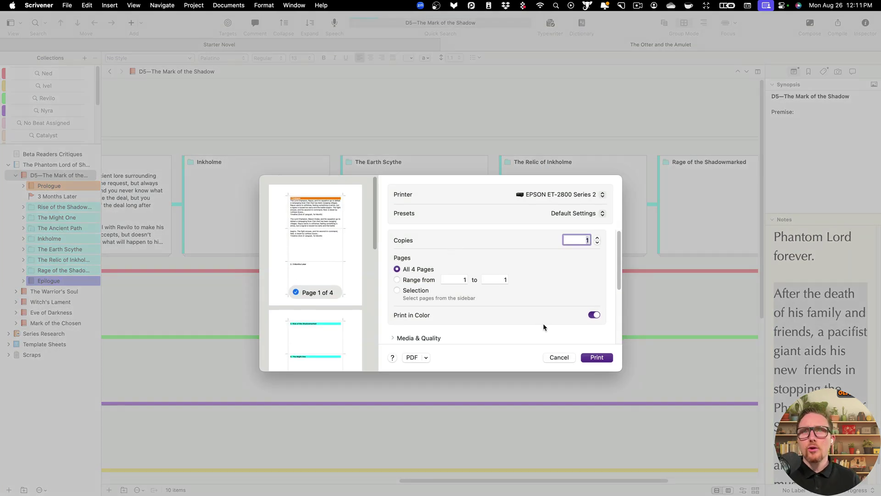
{"action": "scroll", "coordinate": [347, 298], "scroll_direction": "down", "scroll_amount": 8}
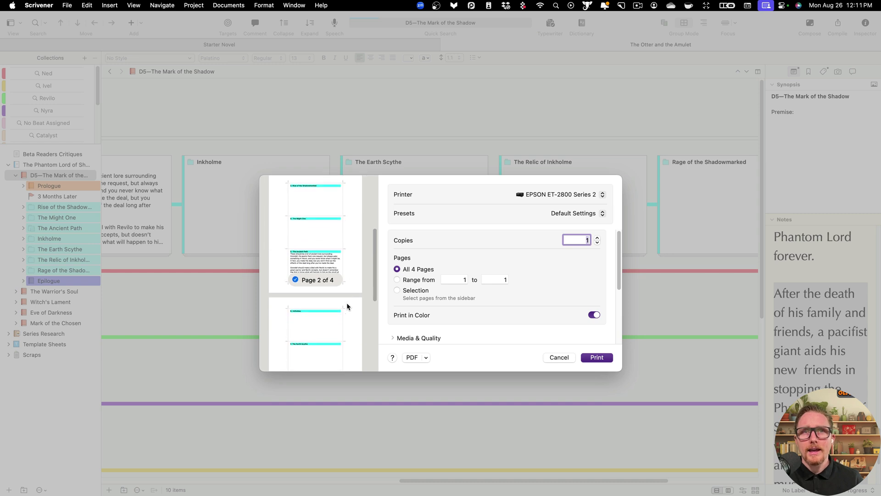
{"action": "scroll", "coordinate": [346, 302], "scroll_direction": "up", "scroll_amount": 8}
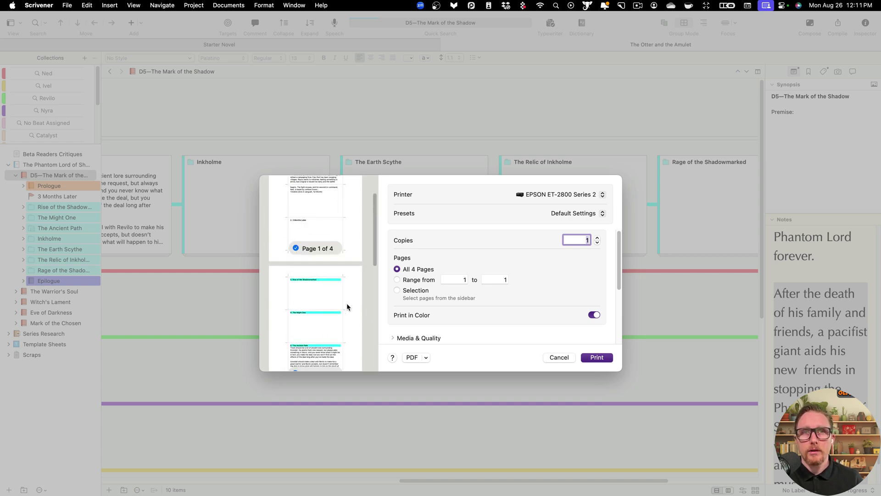
{"action": "scroll", "coordinate": [346, 304], "scroll_direction": "down", "scroll_amount": 5}
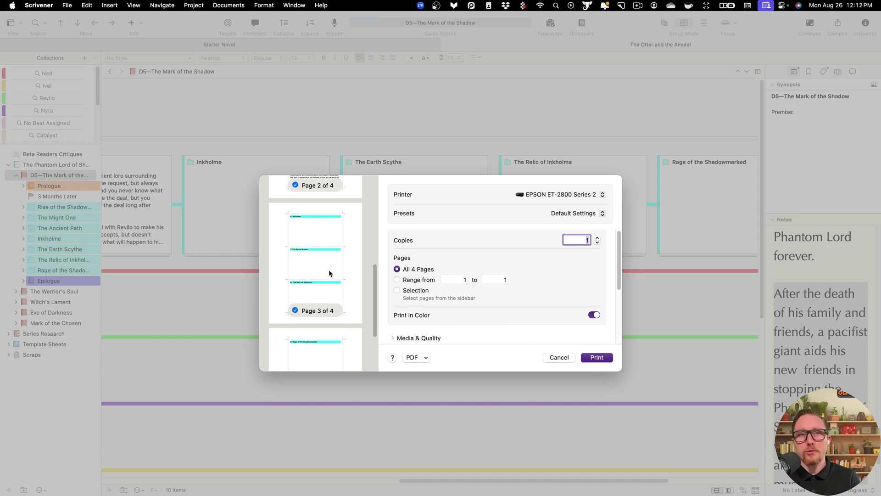
{"action": "scroll", "coordinate": [329, 246], "scroll_direction": "up", "scroll_amount": 5}
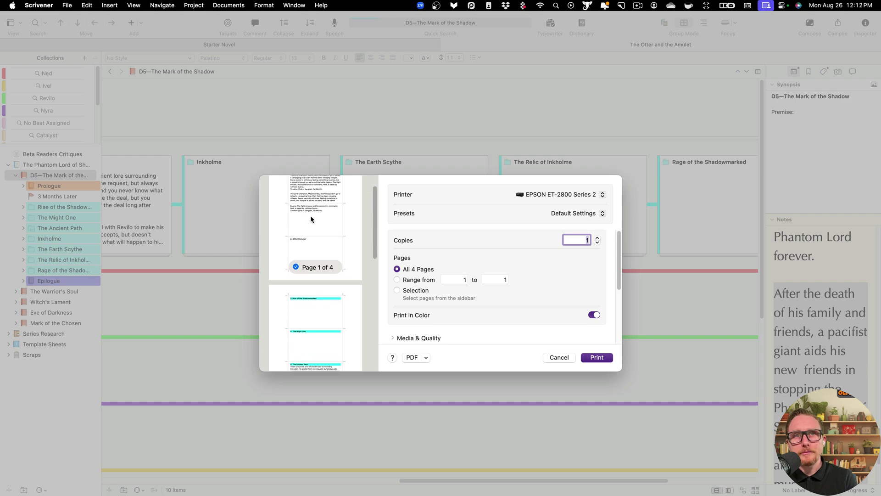
Step: Look through the remaining page previews of the index cards and dismiss the print settings without printing
{"action": "scroll", "coordinate": [310, 217], "scroll_direction": "down", "scroll_amount": 10}
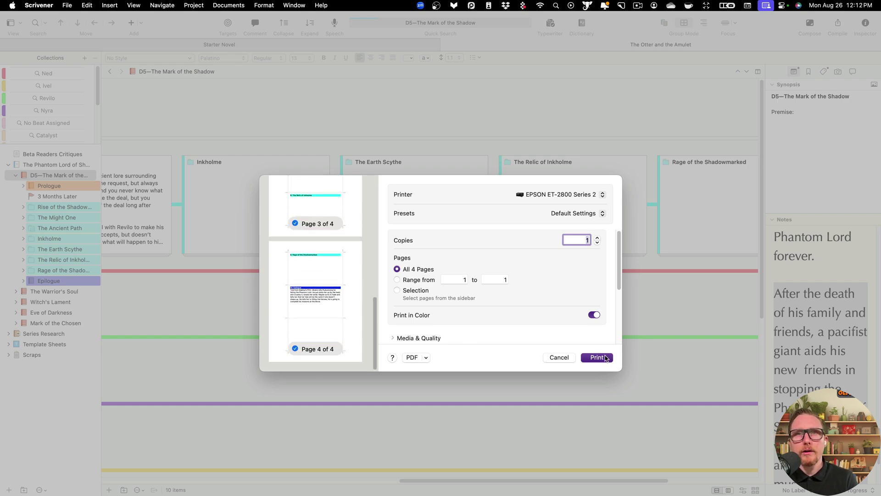
{"action": "left_click", "coordinate": [565, 358]}
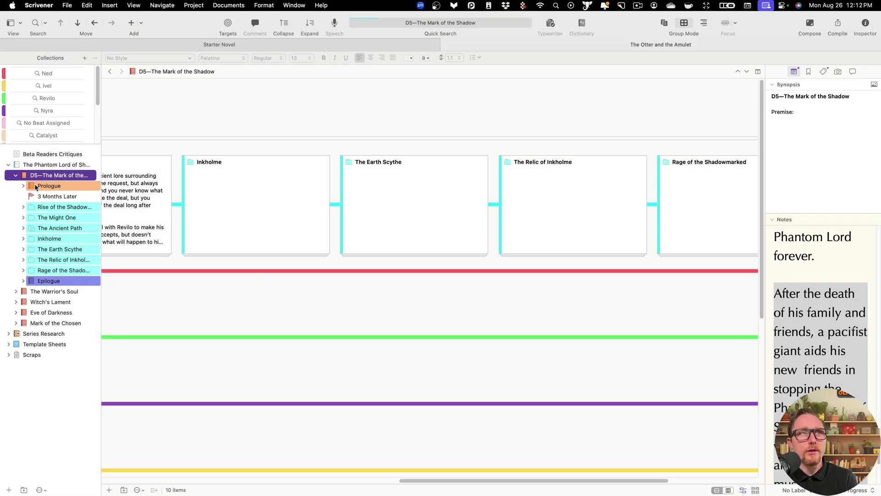
Step: Expand all nested folders, chapters and scenes of D5—The Mark of the Shadow in the binder
{"action": "left_click", "coordinate": [23, 185]}
{"action": "left_click", "coordinate": [22, 185]}
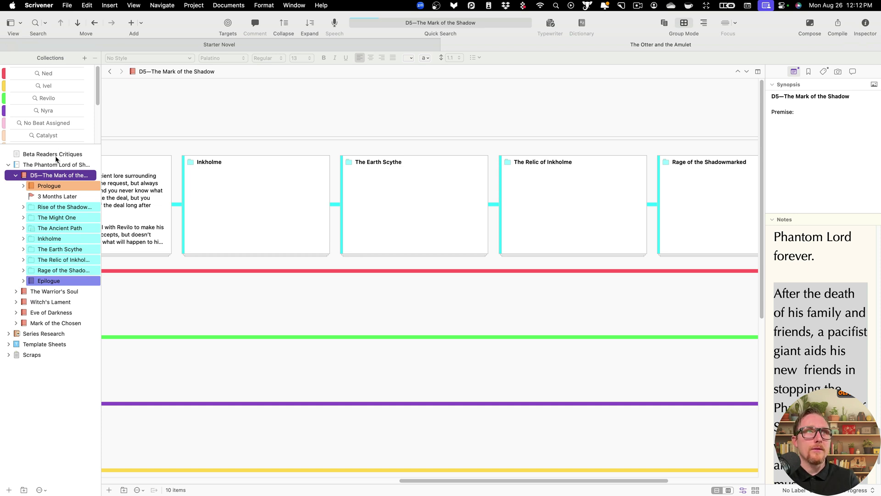
{"action": "left_click", "coordinate": [310, 26]}
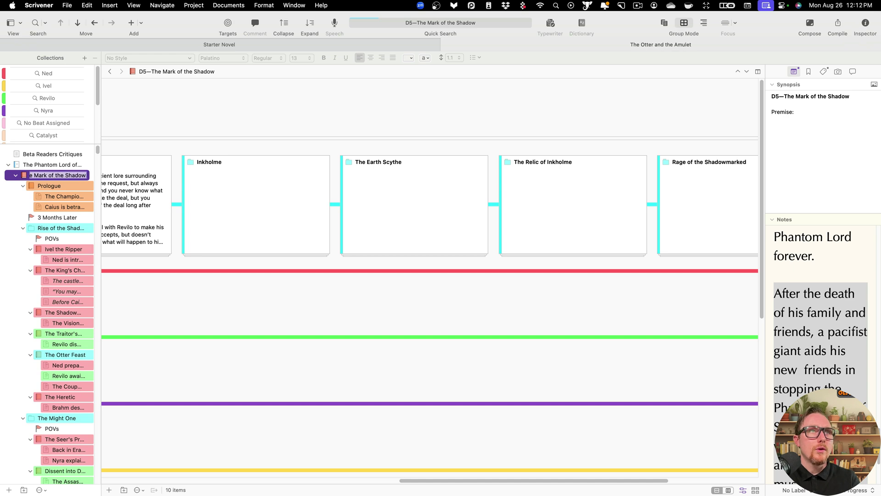
Step: Extend the binder selection from D5—The Mark of the Shadow down through its nested folders, chapters and scenes
{"action": "left_click", "coordinate": [95, 193]}
{"action": "key", "text": "shift+Down"}
{"action": "key", "text": "shift+Down"}
{"action": "key", "text": "shift+Down"}
{"action": "key", "text": "shift+Down"}
{"action": "key", "text": "shift+Down"}
{"action": "key", "text": "shift+Down"}
{"action": "key", "text": "shift+Down"}
{"action": "key", "text": "shift+Down"}
{"action": "key", "text": "shift+Down"}
{"action": "key", "text": "shift+Down"}
{"action": "key", "text": "shift+Down"}
{"action": "key", "text": "shift+Down"}
{"action": "key", "text": "shift+Down"}
{"action": "key", "text": "shift+Down"}
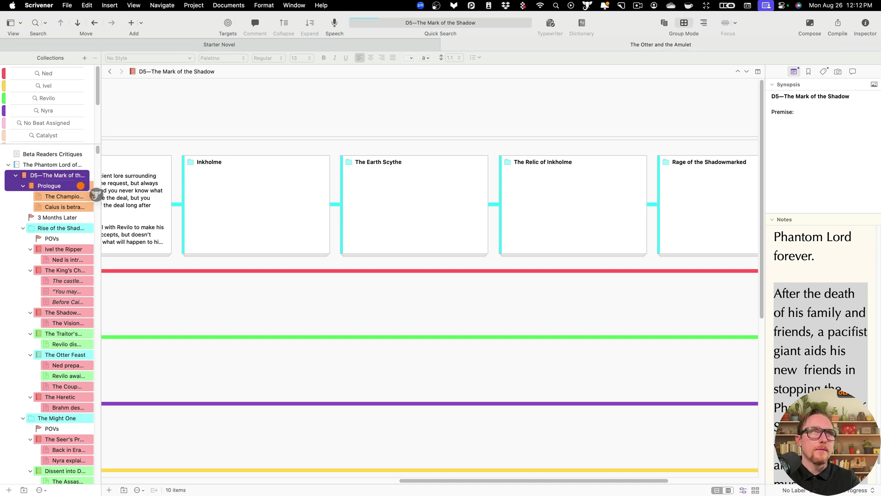
{"action": "key", "text": "shift+Down"}
{"action": "key", "text": "shift+Down"}
{"action": "key", "text": "shift+Down"}
{"action": "key", "text": "shift+Down"}
{"action": "key", "text": "shift+Down"}
{"action": "key", "text": "shift+Down"}
{"action": "key", "text": "shift+Down"}
{"action": "key", "text": "shift+Down"}
{"action": "key", "text": "shift+Down"}
{"action": "key", "text": "shift+Down"}
{"action": "key", "text": "shift+Down"}
{"action": "key", "text": "shift+Down"}
{"action": "key", "text": "shift+Down"}
{"action": "key", "text": "shift+Down"}
{"action": "key", "text": "shift+Down"}
{"action": "key", "text": "shift+Down"}
{"action": "key", "text": "shift+Down"}
{"action": "key", "text": "shift+Down"}
{"action": "key", "text": "shift+Down"}
{"action": "key", "text": "shift+Down"}
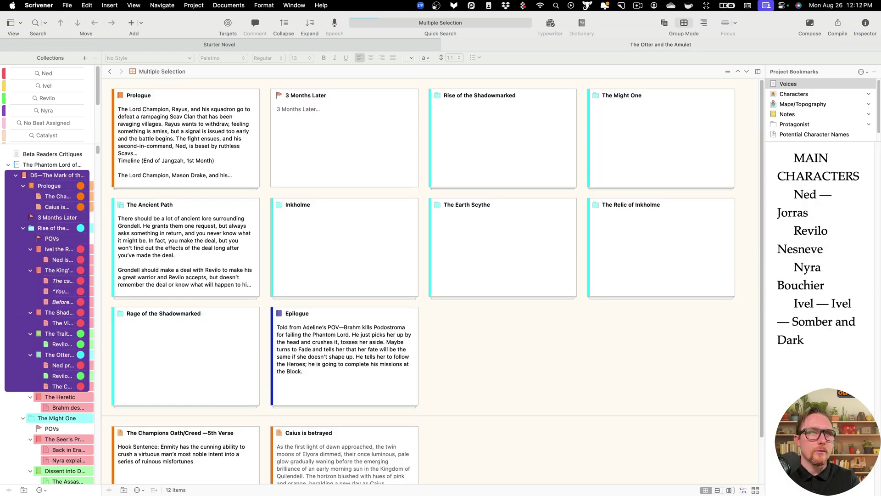
{"action": "key", "text": "shift+Down"}
{"action": "key", "text": "shift+Down"}
{"action": "key", "text": "shift+Down"}
{"action": "key", "text": "shift+Down"}
{"action": "key", "text": "shift+Down"}
{"action": "key", "text": "shift+Down"}
{"action": "key", "text": "shift+Down"}
{"action": "key", "text": "shift+Down"}
{"action": "key", "text": "shift+Down"}
{"action": "key", "text": "shift+Down"}
{"action": "key", "text": "shift+Down"}
{"action": "key", "text": "shift+Down"}
{"action": "key", "text": "shift+Down"}
{"action": "key", "text": "shift+Down"}
{"action": "key", "text": "shift+Down"}
{"action": "key", "text": "shift+Down"}
{"action": "key", "text": "shift+Down"}
{"action": "key", "text": "shift+Down"}
{"action": "key", "text": "shift+Down"}
{"action": "key", "text": "shift+Down"}
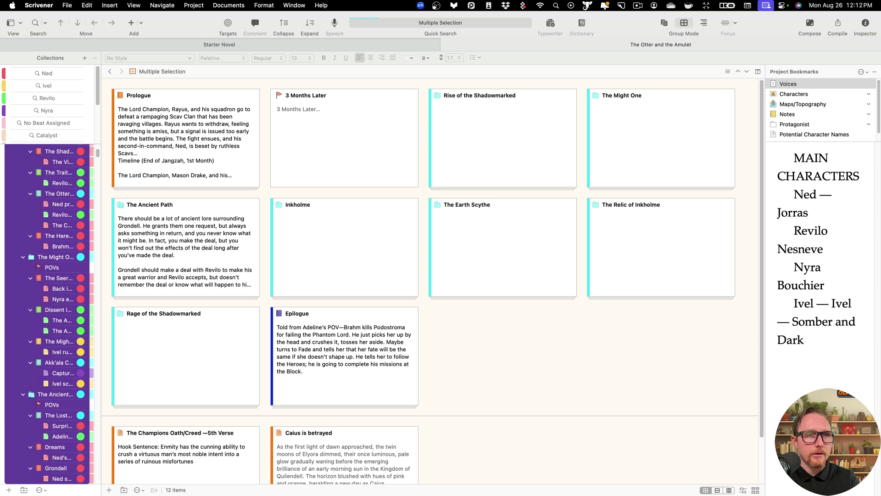
{"action": "key", "text": "shift+Down"}
{"action": "key", "text": "shift+Down"}
{"action": "key", "text": "shift+Down"}
{"action": "key", "text": "shift+Down"}
{"action": "key", "text": "shift+Down"}
{"action": "key", "text": "shift+Down"}
{"action": "key", "text": "shift+Down"}
{"action": "key", "text": "shift+Down"}
{"action": "key", "text": "shift+Down"}
{"action": "key", "text": "shift+Down"}
{"action": "key", "text": "shift+Down"}
{"action": "key", "text": "shift+Down"}
{"action": "key", "text": "shift+Down"}
{"action": "key", "text": "shift+Down"}
{"action": "key", "text": "shift+Down"}
{"action": "key", "text": "shift+Down"}
{"action": "key", "text": "shift+Down"}
{"action": "key", "text": "shift+Down"}
{"action": "key", "text": "shift+Down"}
{"action": "key", "text": "shift+Down"}
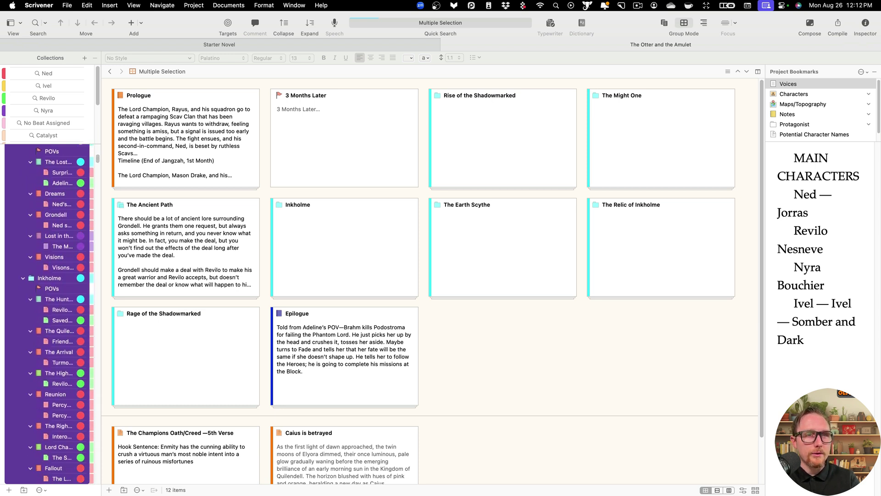
{"action": "key", "text": "shift+Down"}
{"action": "key", "text": "shift+Down"}
{"action": "key", "text": "shift+Down"}
{"action": "key", "text": "shift+Down"}
{"action": "key", "text": "shift+Down"}
{"action": "key", "text": "shift+Down"}
{"action": "key", "text": "shift+Down"}
{"action": "key", "text": "shift+Down"}
{"action": "key", "text": "shift+Down"}
{"action": "key", "text": "shift+Down"}
{"action": "key", "text": "shift+Down"}
{"action": "key", "text": "shift+Down"}
{"action": "key", "text": "shift+Down"}
{"action": "key", "text": "shift+Down"}
{"action": "key", "text": "shift+Down"}
{"action": "key", "text": "shift+Down"}
{"action": "key", "text": "shift+Down"}
{"action": "key", "text": "shift+Down"}
{"action": "key", "text": "shift+Down"}
{"action": "key", "text": "shift+Down"}
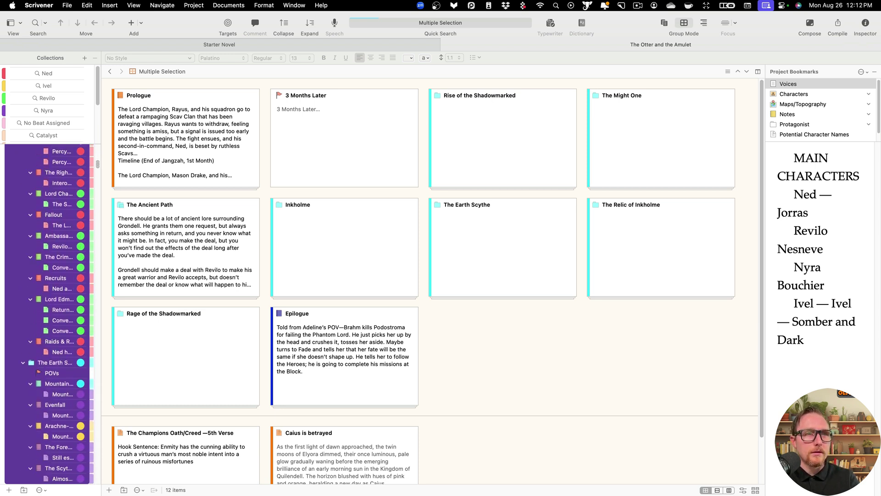
{"action": "key", "text": "shift+Down"}
{"action": "key", "text": "shift+Down"}
{"action": "key", "text": "shift+Down"}
{"action": "key", "text": "shift+Down"}
{"action": "key", "text": "shift+Down"}
{"action": "key", "text": "shift+Down"}
{"action": "key", "text": "shift+Down"}
{"action": "key", "text": "shift+Down"}
{"action": "key", "text": "shift+Down"}
{"action": "key", "text": "shift+Down"}
{"action": "key", "text": "shift+Down"}
{"action": "key", "text": "shift+Down"}
{"action": "key", "text": "shift+Down"}
{"action": "key", "text": "shift+Down"}
{"action": "key", "text": "shift+Down"}
{"action": "key", "text": "shift+Down"}
{"action": "key", "text": "shift+Down"}
{"action": "key", "text": "shift+Down"}
{"action": "key", "text": "shift+Down"}
{"action": "key", "text": "shift+Down"}
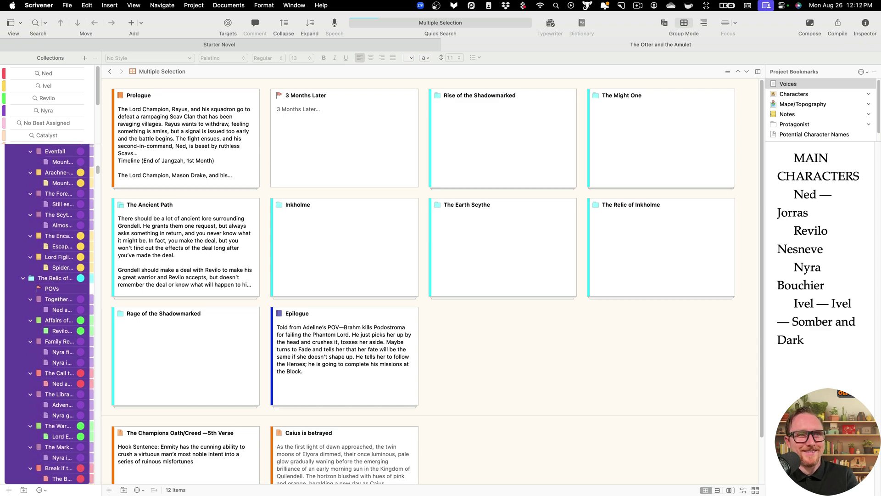
{"action": "key", "text": "shift+Down"}
{"action": "key", "text": "shift+Down"}
{"action": "key", "text": "shift+Down"}
{"action": "key", "text": "shift+Down"}
{"action": "key", "text": "shift+Down"}
{"action": "key", "text": "shift+Down"}
{"action": "key", "text": "shift+Down"}
{"action": "key", "text": "shift+Down"}
{"action": "key", "text": "shift+Down"}
{"action": "key", "text": "shift+Down"}
{"action": "key", "text": "shift+Down"}
{"action": "key", "text": "shift+Down"}
{"action": "key", "text": "shift+Down"}
{"action": "key", "text": "shift+Down"}
{"action": "key", "text": "shift+Down"}
{"action": "key", "text": "shift+Down"}
{"action": "key", "text": "shift+Down"}
{"action": "key", "text": "shift+Down"}
{"action": "key", "text": "shift+Down"}
{"action": "key", "text": "shift+Down"}
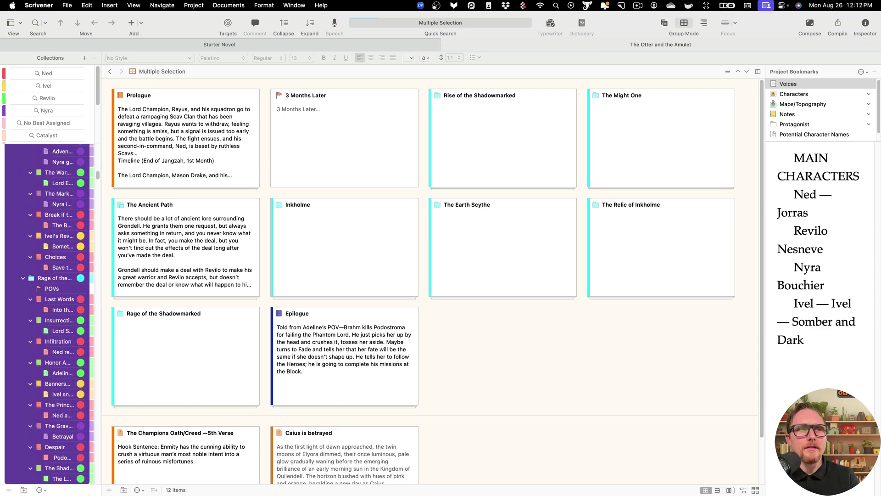
{"action": "key", "text": "shift+Down"}
{"action": "key", "text": "shift+Down"}
{"action": "key", "text": "shift+Down"}
{"action": "key", "text": "shift+Down"}
{"action": "key", "text": "shift+Down"}
{"action": "key", "text": "shift+Down"}
{"action": "key", "text": "shift+Down"}
{"action": "key", "text": "shift+Down"}
{"action": "key", "text": "shift+Down"}
{"action": "key", "text": "shift+Down"}
{"action": "key", "text": "shift+Down"}
{"action": "key", "text": "shift+Down"}
{"action": "key", "text": "shift+Down"}
{"action": "key", "text": "shift+Down"}
{"action": "key", "text": "shift+Down"}
{"action": "key", "text": "shift+Down"}
{"action": "key", "text": "shift+Down"}
{"action": "key", "text": "shift+Down"}
{"action": "key", "text": "shift+Down"}
{"action": "key", "text": "shift+Down"}
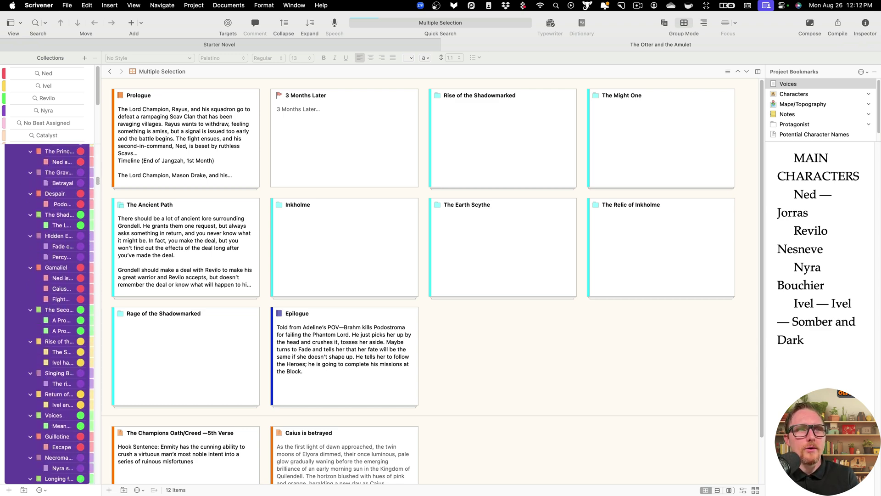
Step: Adjust the binder selection to end at the Epilogue's last scene, putting all nested documents of D5—The Mark of the Shadow on the corkboard
{"action": "key", "text": "shift+Up"}
{"action": "key", "text": "shift+Up"}
{"action": "key", "text": "shift+Up"}
{"action": "key", "text": "shift+Up"}
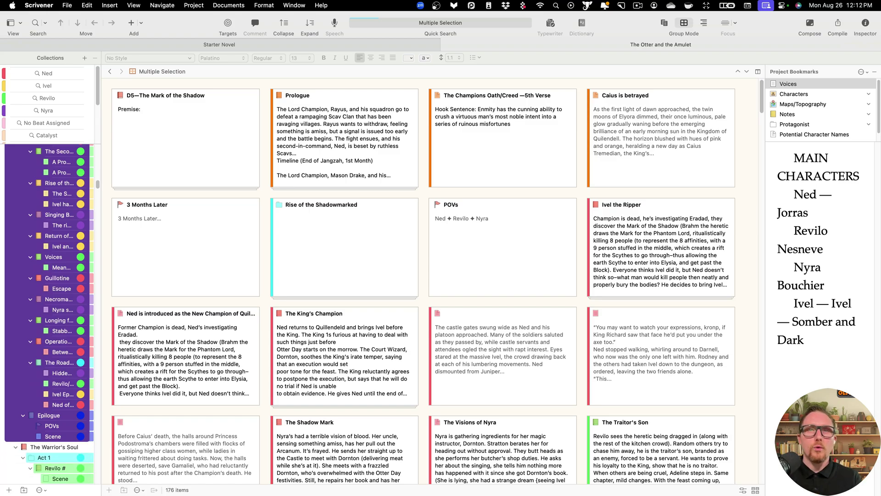
{"action": "scroll", "coordinate": [626, 358], "scroll_direction": "down", "scroll_amount": 10}
{"action": "scroll", "coordinate": [624, 357], "scroll_direction": "up", "scroll_amount": 10}
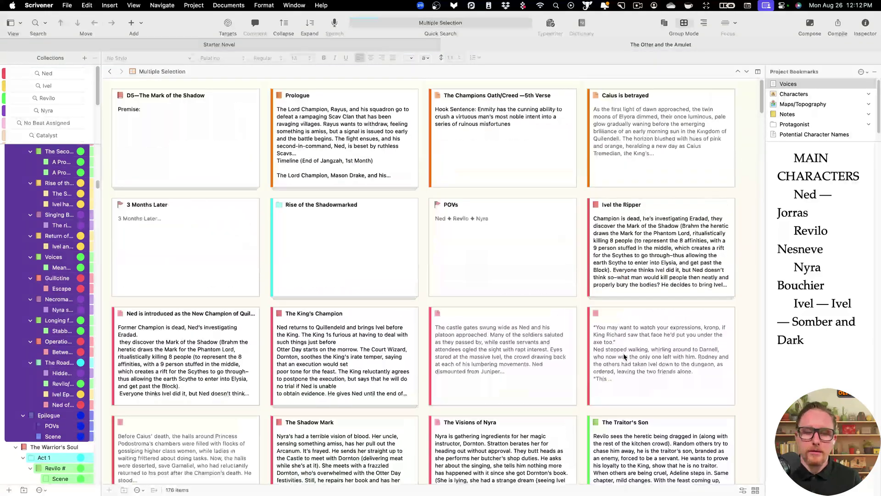
Step: Bring up the print settings for the selected index cards, look through the page previews to the end, and dismiss them without printing
{"action": "key", "text": "super+p"}
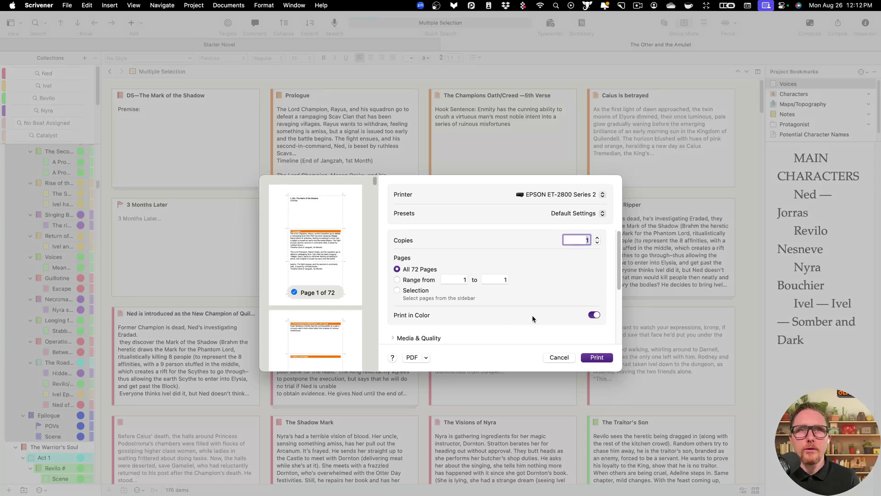
{"action": "scroll", "coordinate": [328, 299], "scroll_direction": "down", "scroll_amount": 20}
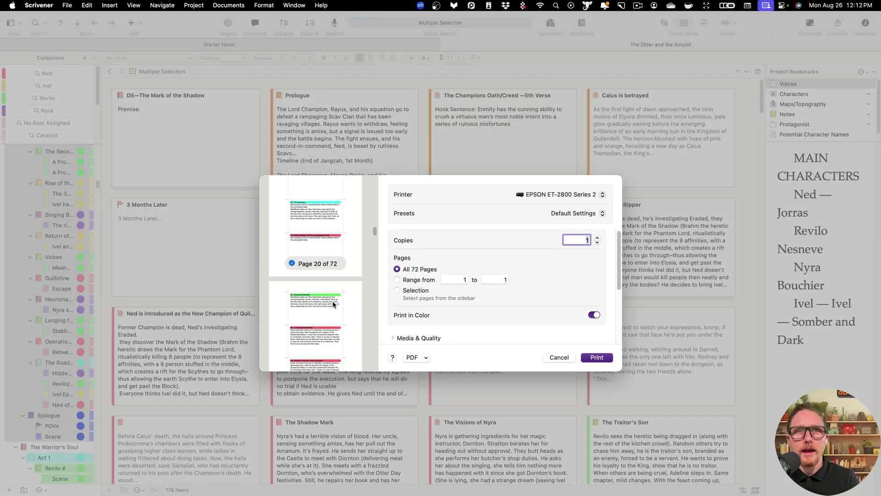
{"action": "scroll", "coordinate": [332, 300], "scroll_direction": "down", "scroll_amount": 20}
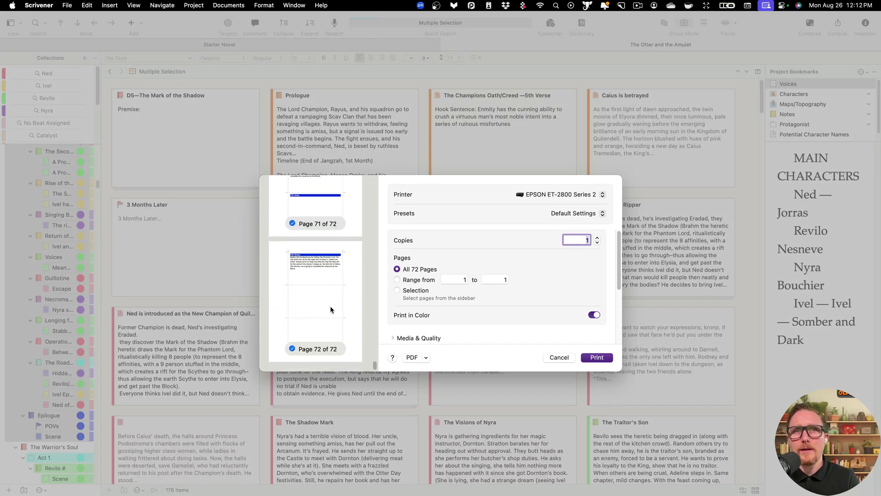
{"action": "scroll", "coordinate": [321, 283], "scroll_direction": "up", "scroll_amount": 15}
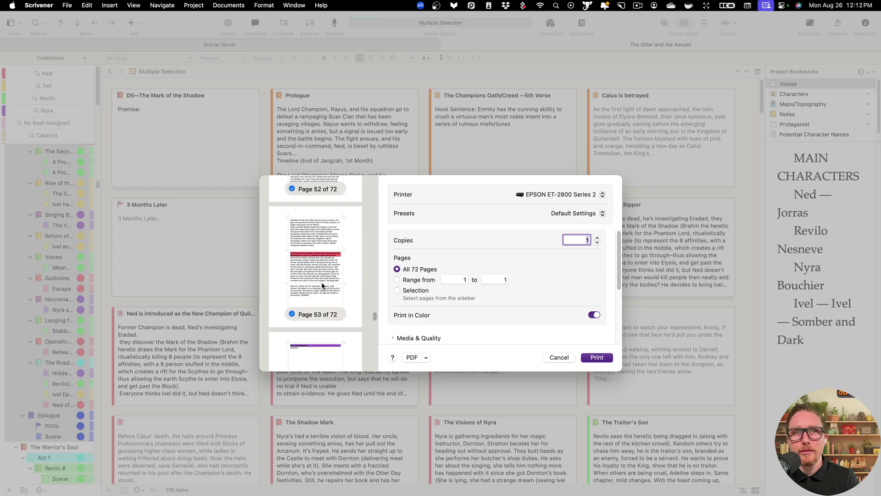
{"action": "scroll", "coordinate": [310, 260], "scroll_direction": "up", "scroll_amount": 20}
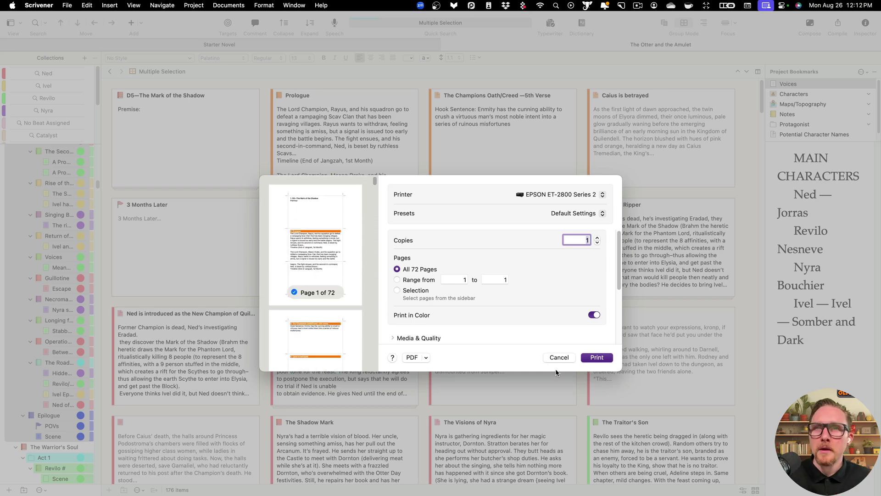
{"action": "left_click", "coordinate": [563, 358]}
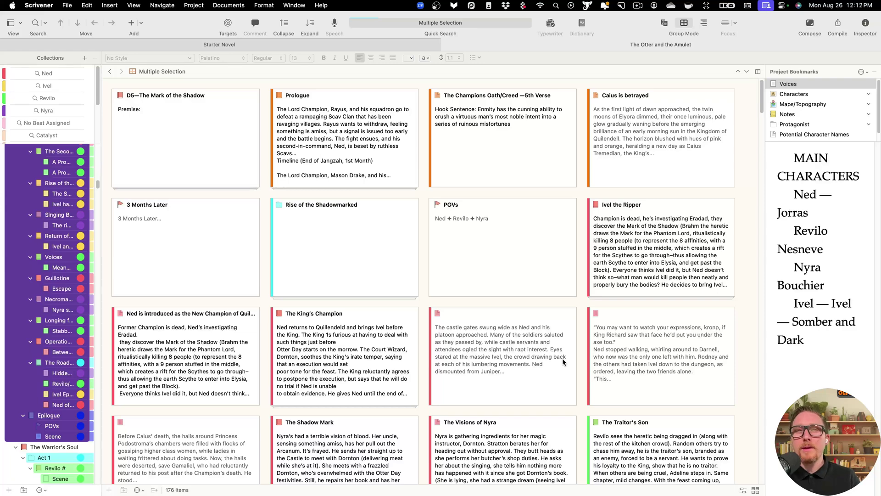
Step: Switch to the webinar chat and read on to the message about making Scrivener a better tool, highlighting its text
{"action": "key", "text": "ctrl+Left"}
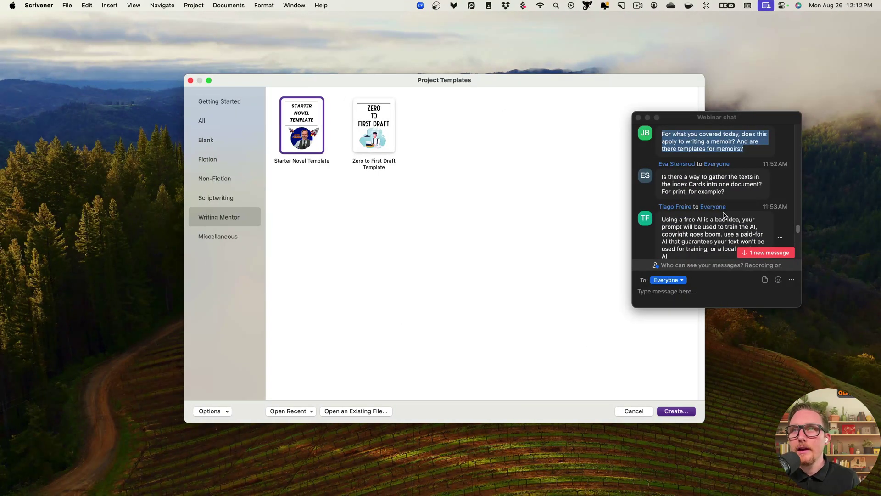
{"action": "scroll", "coordinate": [724, 214], "scroll_direction": "down", "scroll_amount": 3}
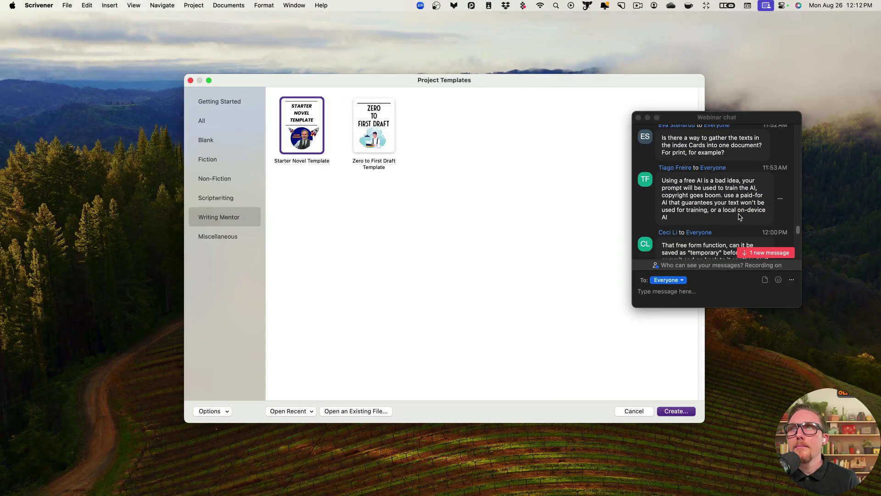
{"action": "scroll", "coordinate": [740, 217], "scroll_direction": "down", "scroll_amount": 3}
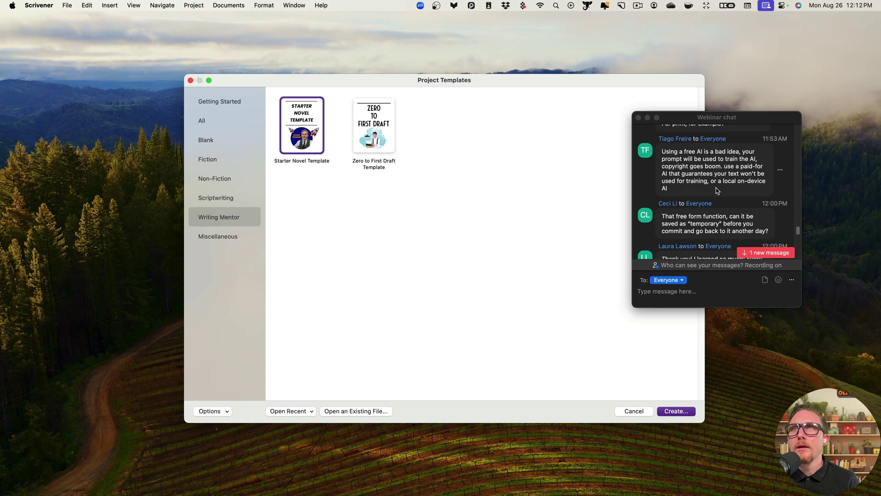
{"action": "scroll", "coordinate": [717, 190], "scroll_direction": "down", "scroll_amount": 4}
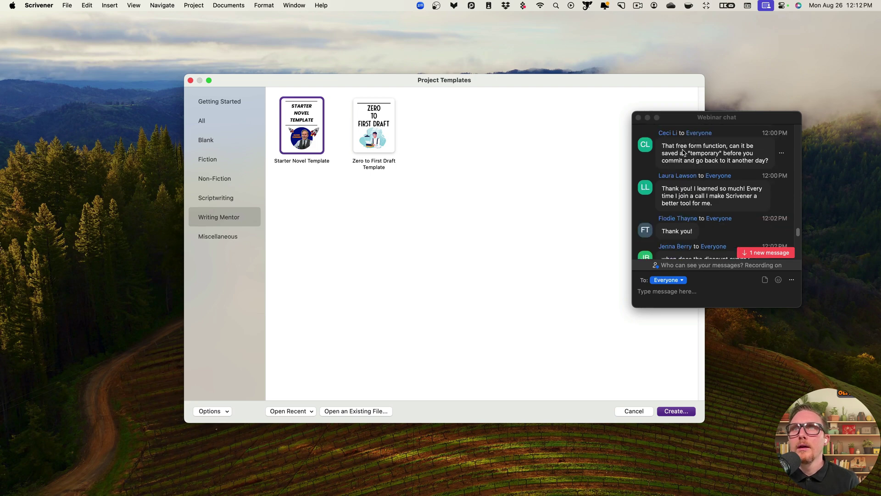
{"action": "left_click", "coordinate": [679, 150]}
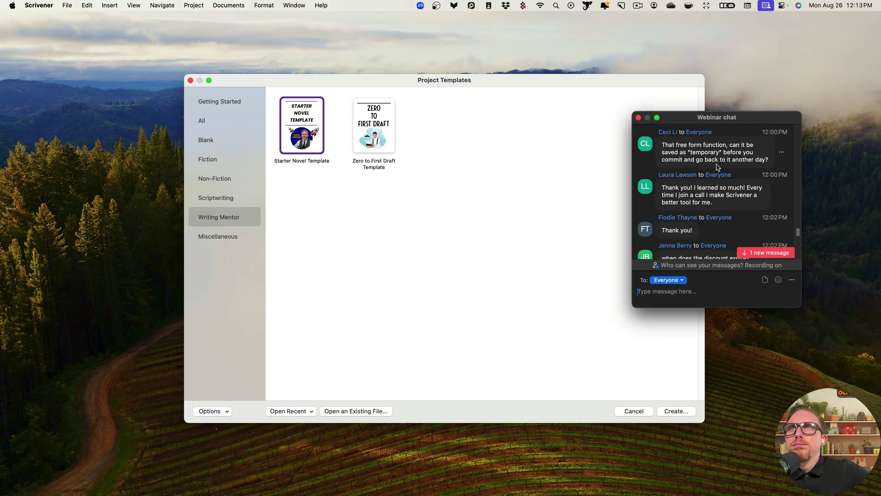
{"action": "scroll", "coordinate": [721, 169], "scroll_direction": "down", "scroll_amount": 1}
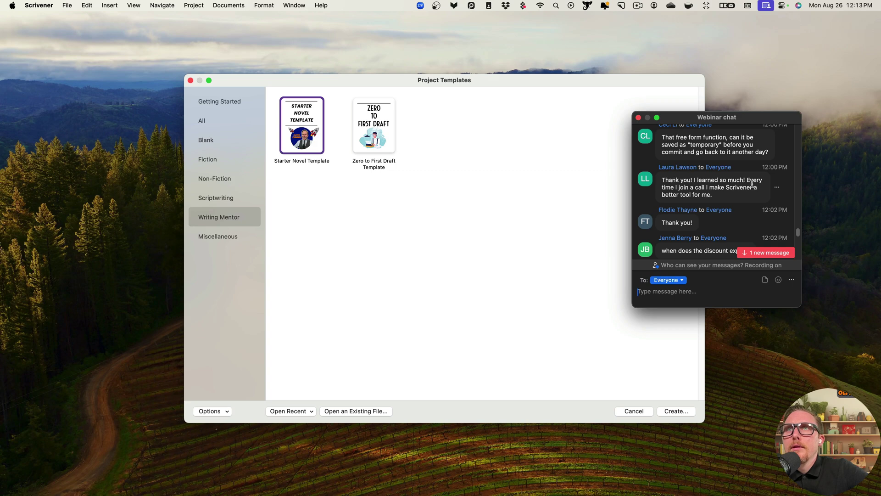
{"action": "scroll", "coordinate": [752, 184], "scroll_direction": "down", "scroll_amount": 1}
{"action": "left_click_drag", "start_coordinate": [663, 175], "coordinate": [738, 190]}
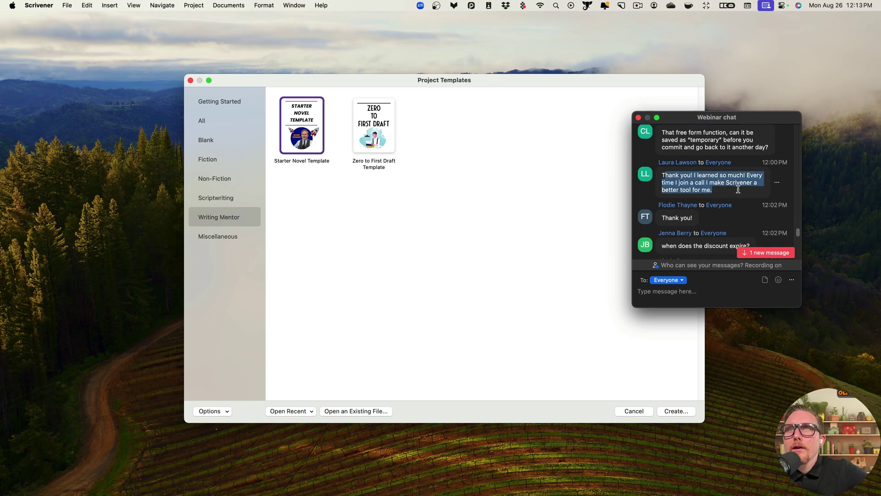
Step: Read further in the webinar chat, highlighting the question about when the discount expires and the comment about buying a newer Scrivener version
{"action": "scroll", "coordinate": [721, 198], "scroll_direction": "down", "scroll_amount": 4}
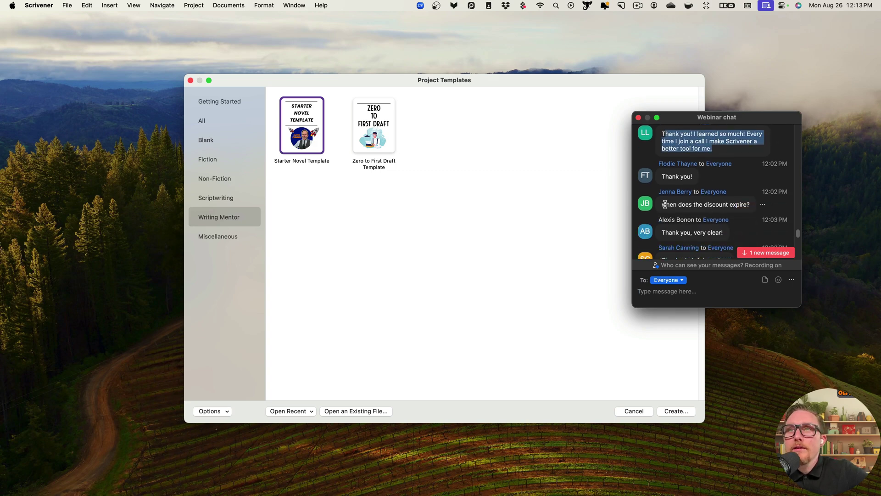
{"action": "left_click_drag", "start_coordinate": [663, 204], "coordinate": [750, 205]}
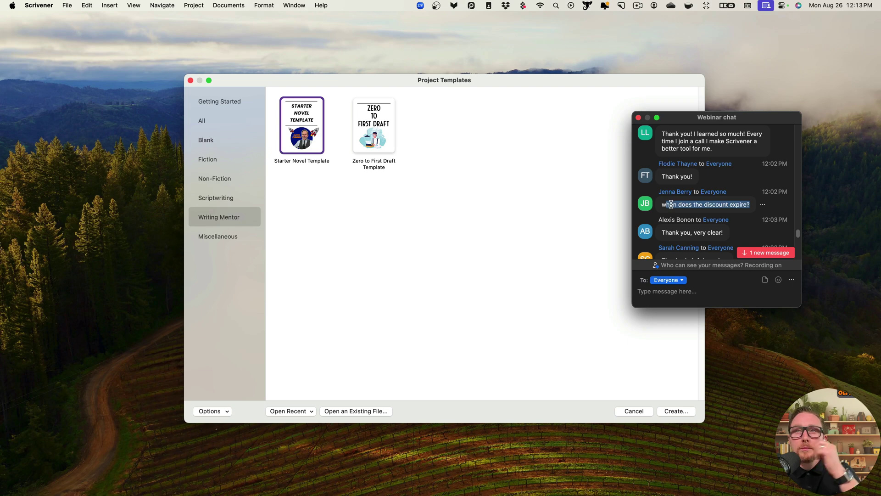
{"action": "left_click_drag", "start_coordinate": [671, 204], "coordinate": [662, 205]}
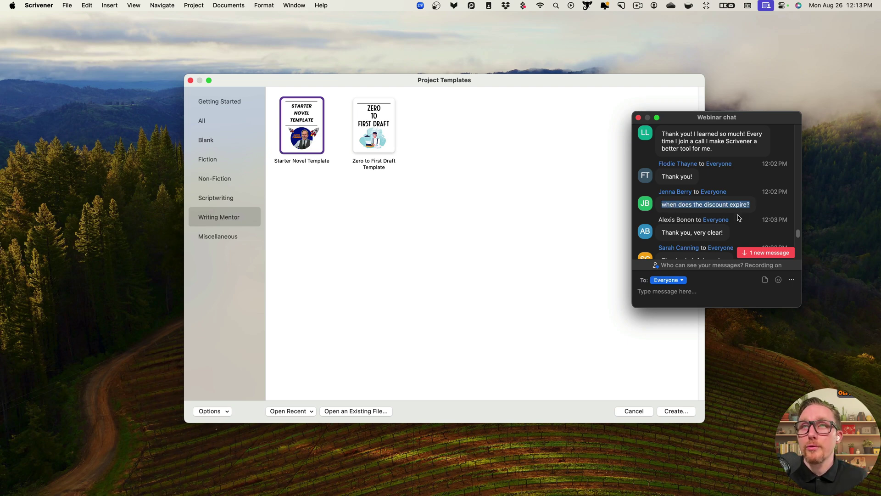
{"action": "scroll", "coordinate": [739, 218], "scroll_direction": "down", "scroll_amount": 4}
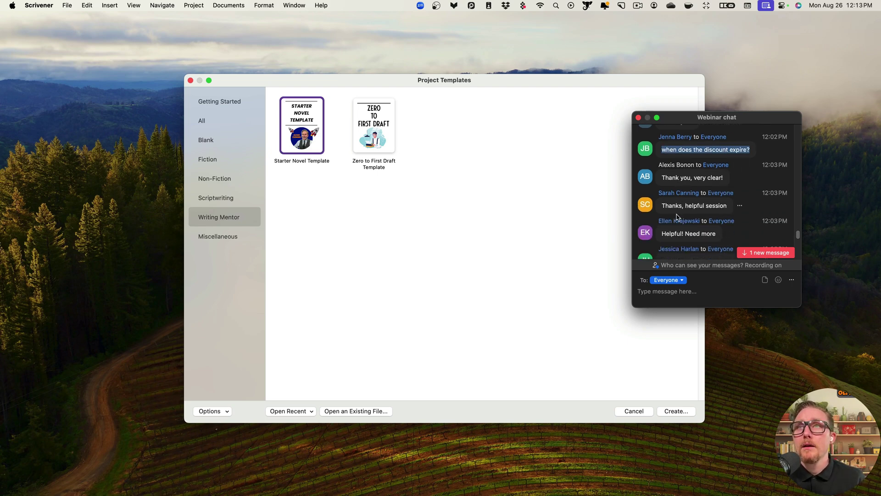
{"action": "scroll", "coordinate": [711, 220], "scroll_direction": "down", "scroll_amount": 3}
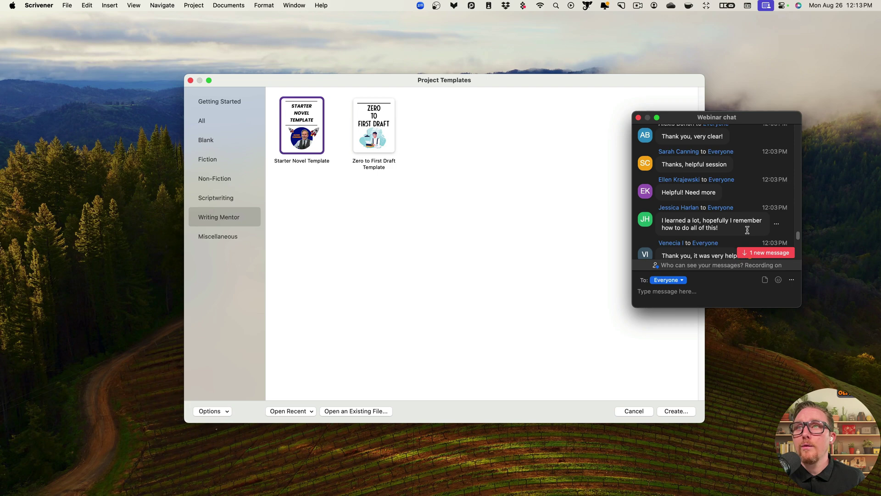
{"action": "scroll", "coordinate": [734, 232], "scroll_direction": "down", "scroll_amount": 4}
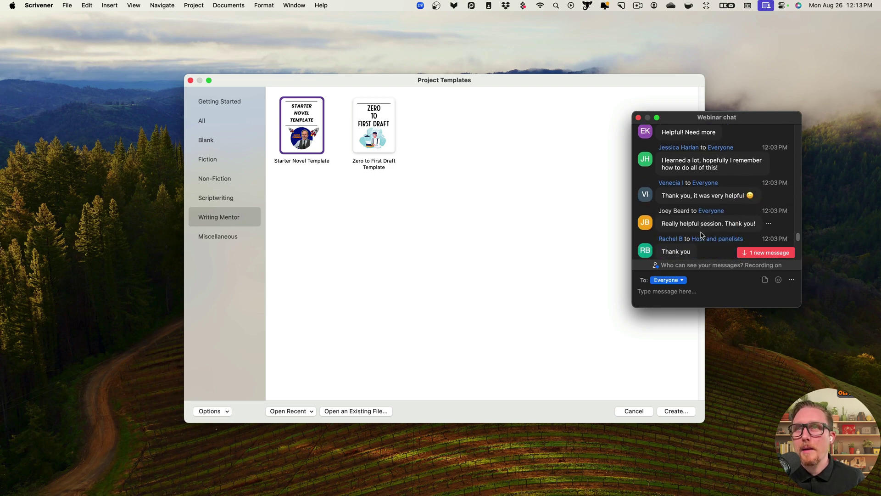
{"action": "scroll", "coordinate": [702, 234], "scroll_direction": "down", "scroll_amount": 5}
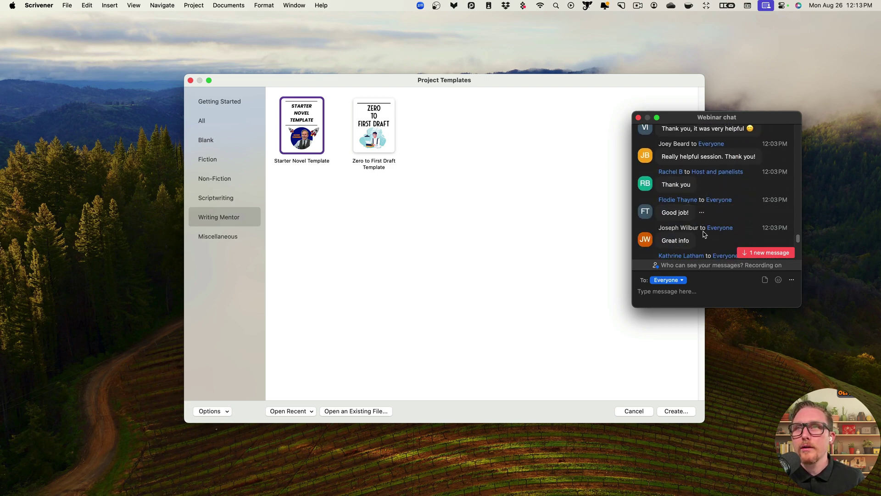
{"action": "scroll", "coordinate": [703, 234], "scroll_direction": "down", "scroll_amount": 15}
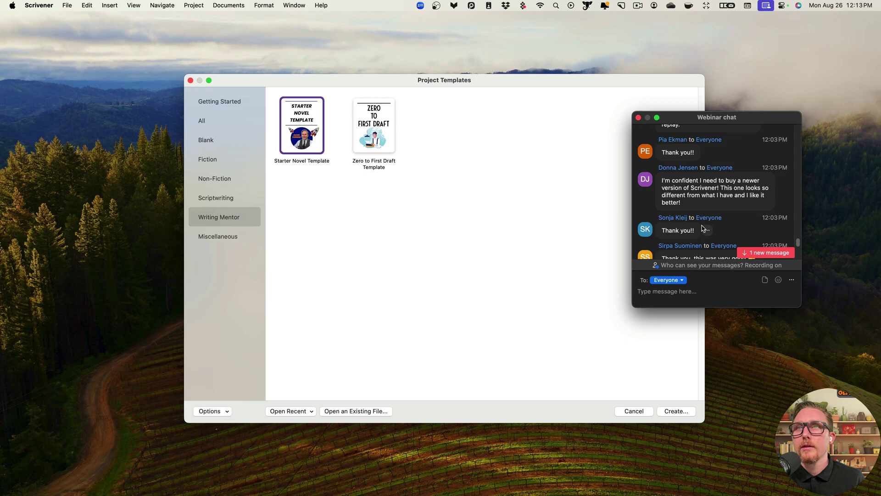
{"action": "left_click_drag", "start_coordinate": [662, 181], "coordinate": [733, 205]}
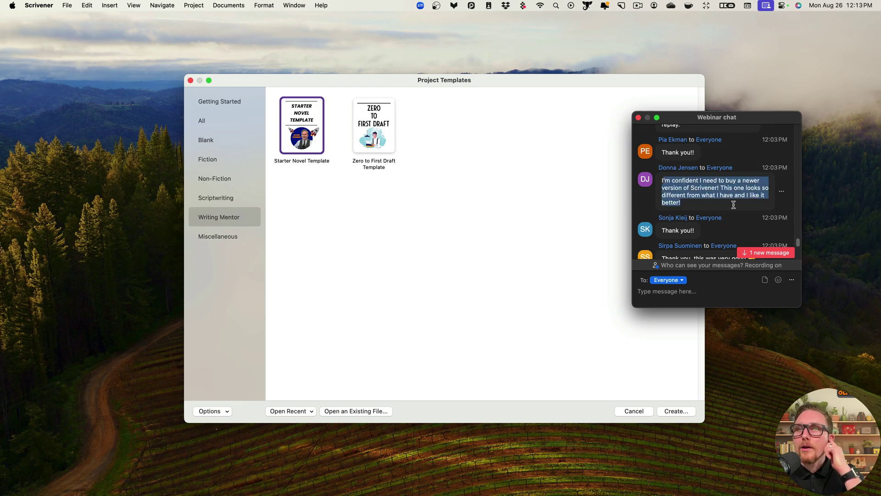
Step: Read on in the webinar chat, highlighting the feedback about slides and the question about printing the synopsis on the index cards
{"action": "scroll", "coordinate": [733, 205], "scroll_direction": "down", "scroll_amount": 8}
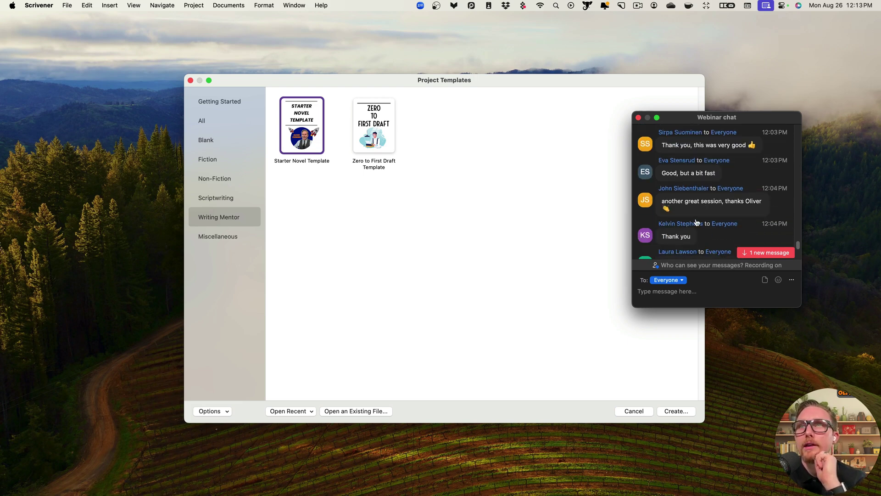
{"action": "scroll", "coordinate": [696, 223], "scroll_direction": "down", "scroll_amount": 6}
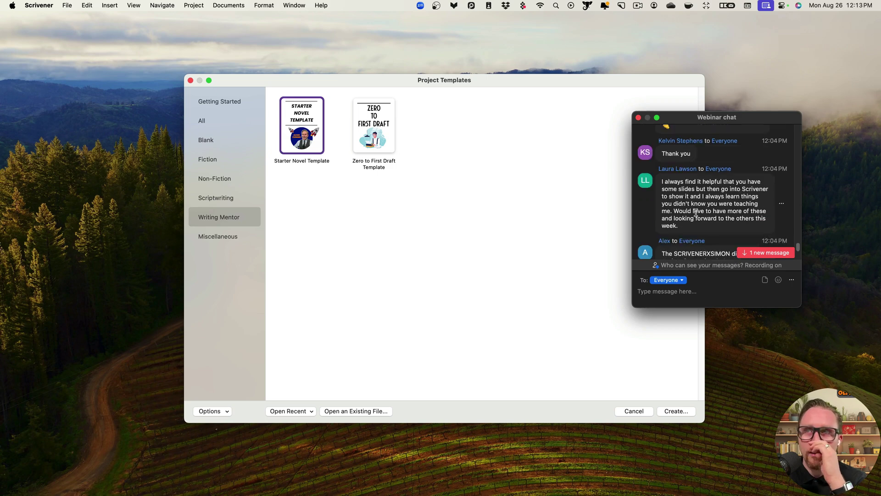
{"action": "scroll", "coordinate": [696, 214], "scroll_direction": "down", "scroll_amount": 1}
{"action": "left_click_drag", "start_coordinate": [661, 171], "coordinate": [718, 224]}
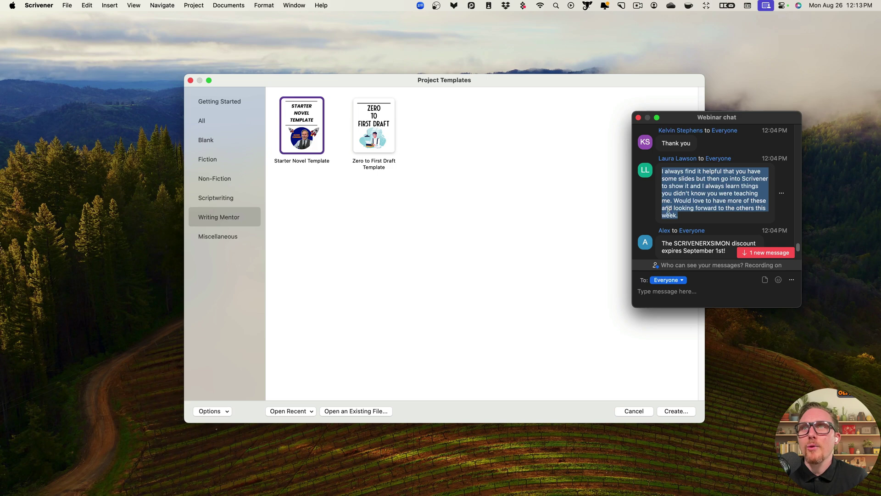
{"action": "left_click_drag", "start_coordinate": [702, 216], "coordinate": [639, 175]}
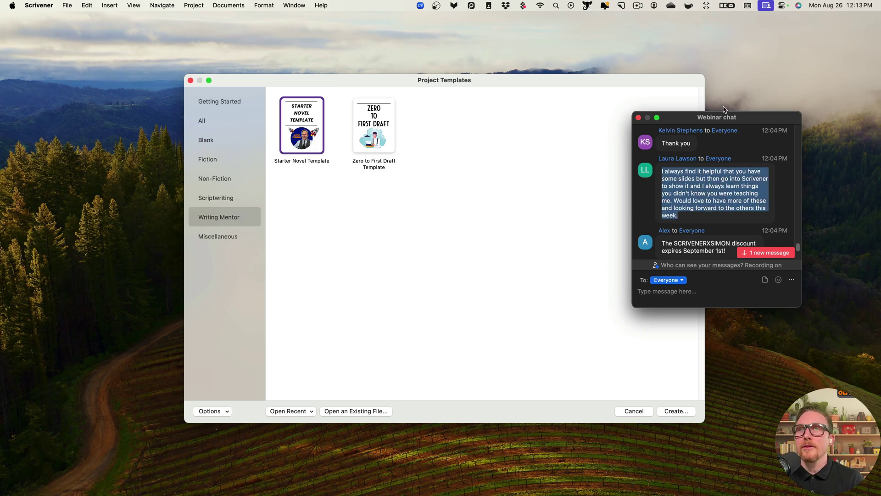
{"action": "scroll", "coordinate": [716, 197], "scroll_direction": "down", "scroll_amount": 3}
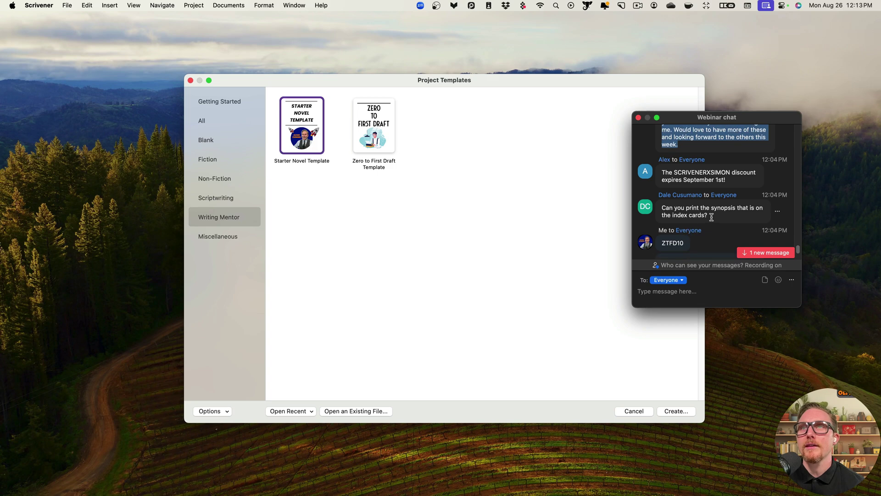
{"action": "left_click_drag", "start_coordinate": [712, 217], "coordinate": [657, 205]}
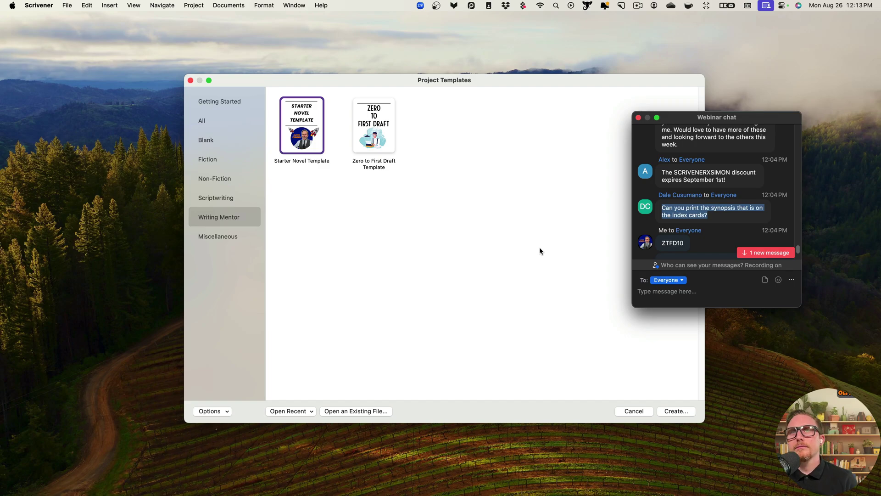
Step: Return to The Otter and the Amulet project, select the Ivel the Ripper card, and bring up the print settings before dismissing them
{"action": "key", "text": "Escape"}
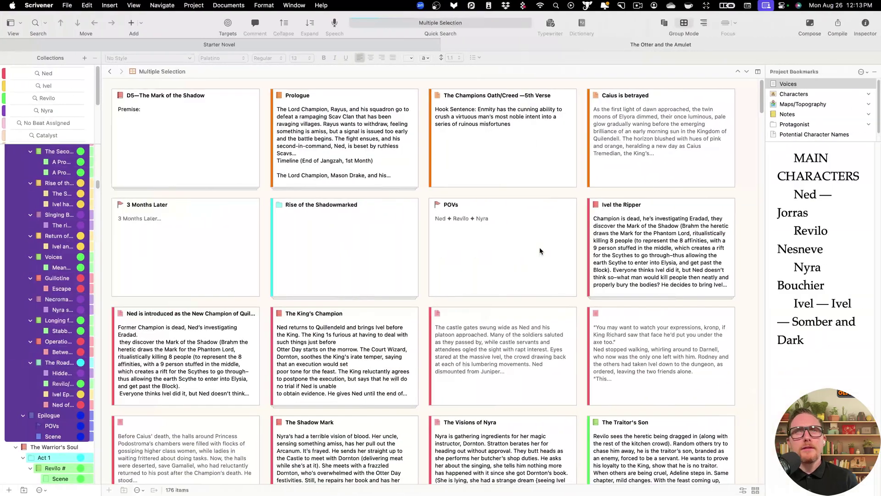
{"action": "left_click", "coordinate": [670, 252]}
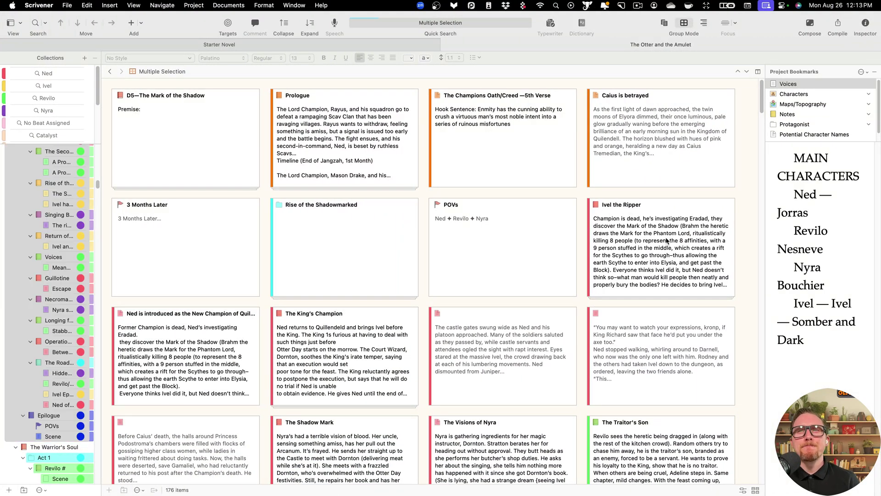
{"action": "key", "text": "super+p"}
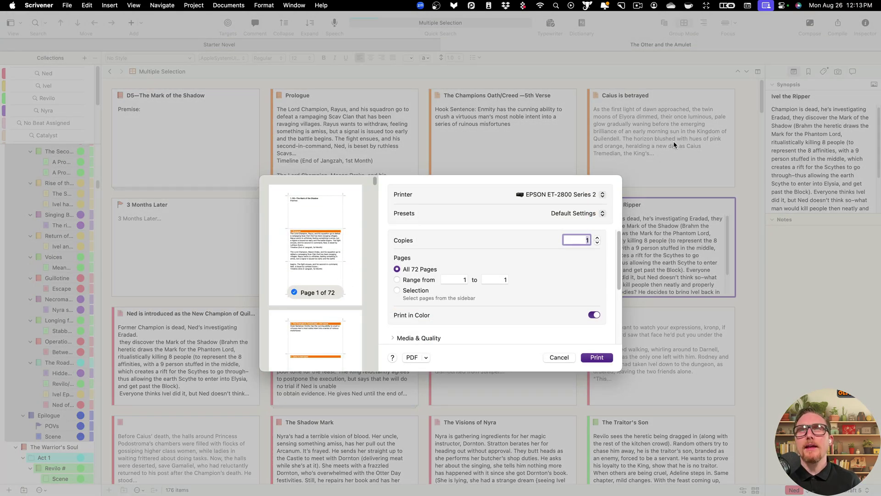
{"action": "left_click", "coordinate": [558, 358]}
Step: Show the Prologue's index cards and bring up the print settings to examine their print preview, then dismiss the settings
{"action": "left_click", "coordinate": [129, 130]}
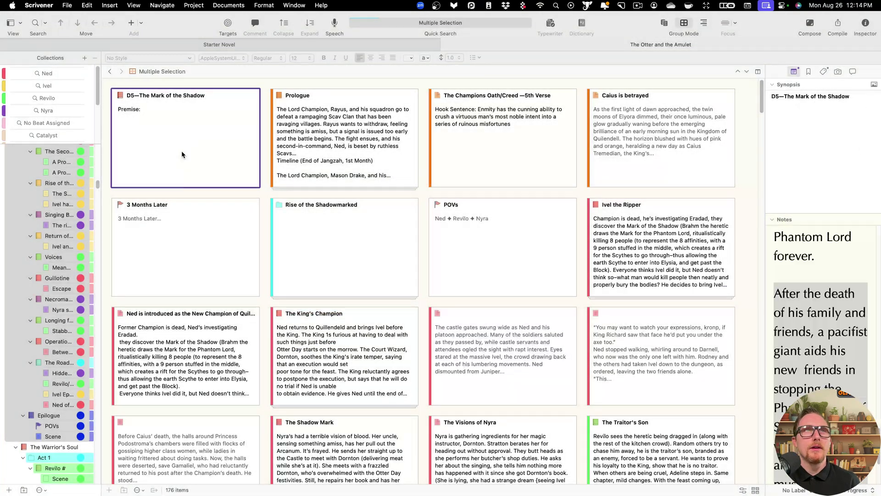
{"action": "left_click", "coordinate": [62, 172]}
{"action": "scroll", "coordinate": [69, 230], "scroll_direction": "up", "scroll_amount": 5}
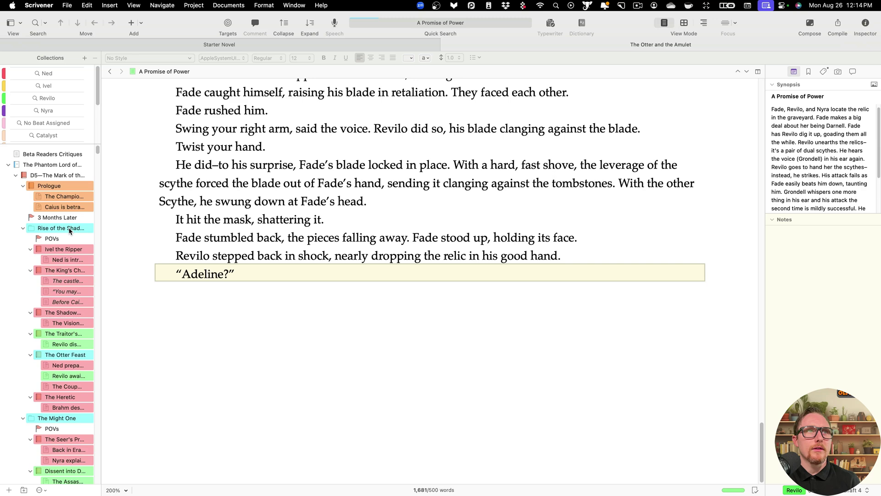
{"action": "left_click", "coordinate": [65, 185]}
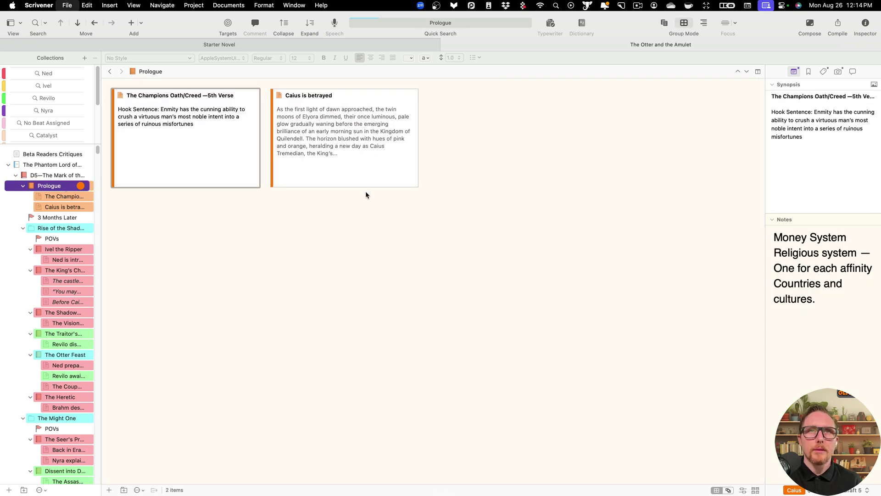
{"action": "key", "text": "super+p"}
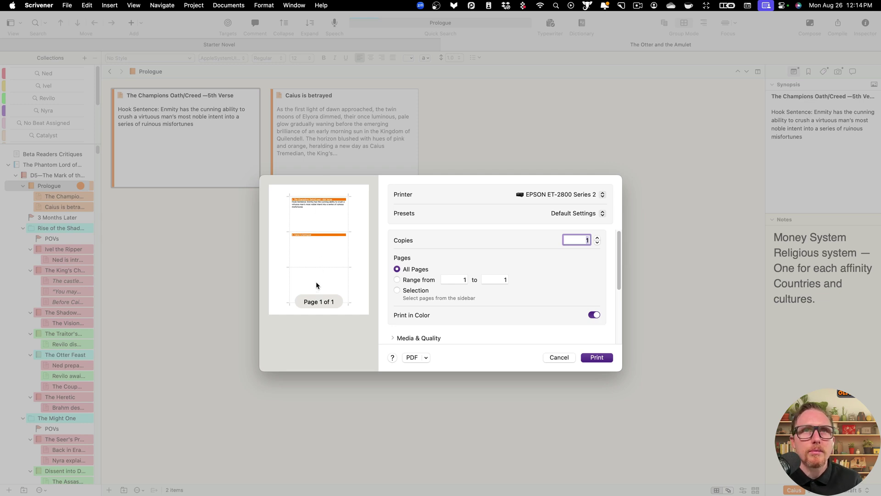
{"action": "scroll", "coordinate": [411, 317], "scroll_direction": "down", "scroll_amount": 4}
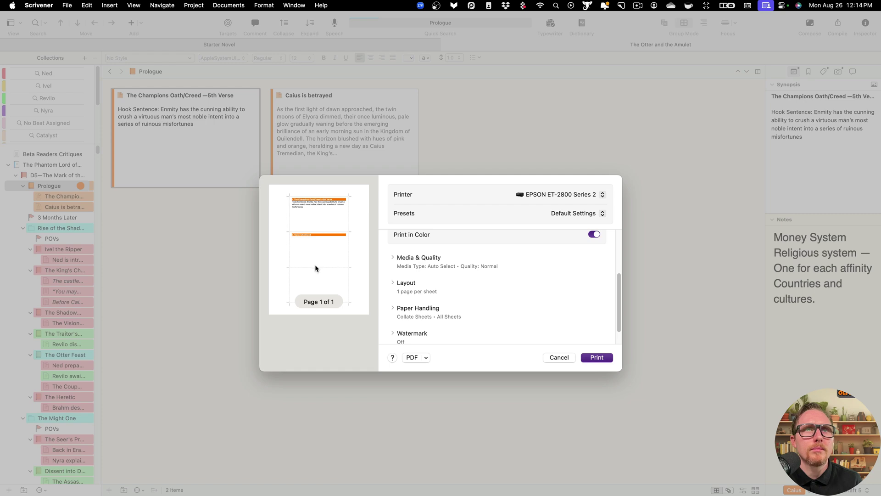
{"action": "left_click", "coordinate": [559, 357]}
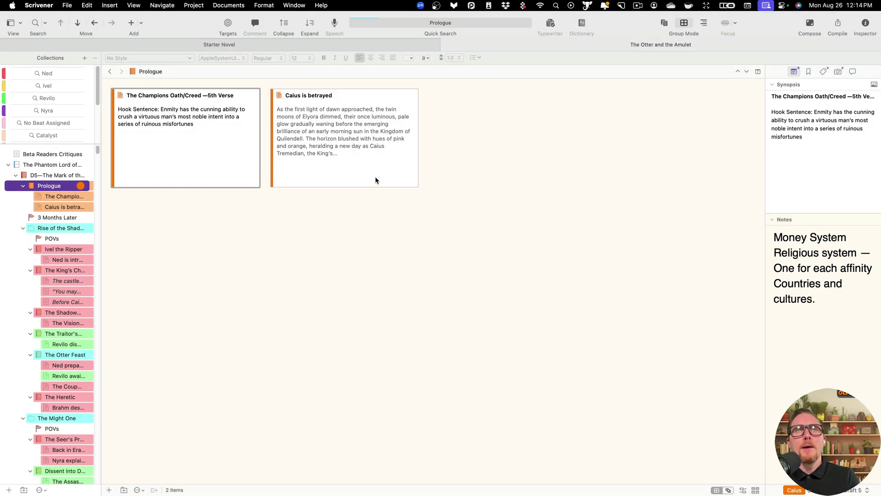
Step: Open the synopsis of the Caius is betrayed card for editing to check for real synopsis text, then leave it
{"action": "left_click", "coordinate": [354, 162]}
{"action": "left_click", "coordinate": [301, 112]}
{"action": "left_click", "coordinate": [476, 174]}
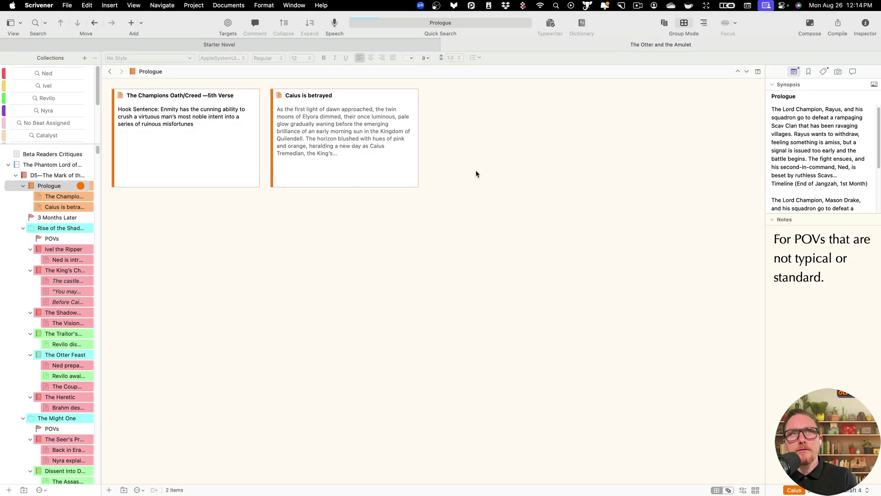
{"action": "left_click", "coordinate": [316, 134]}
{"action": "key", "text": "super+a"}
{"action": "key", "text": "BackSpace"}
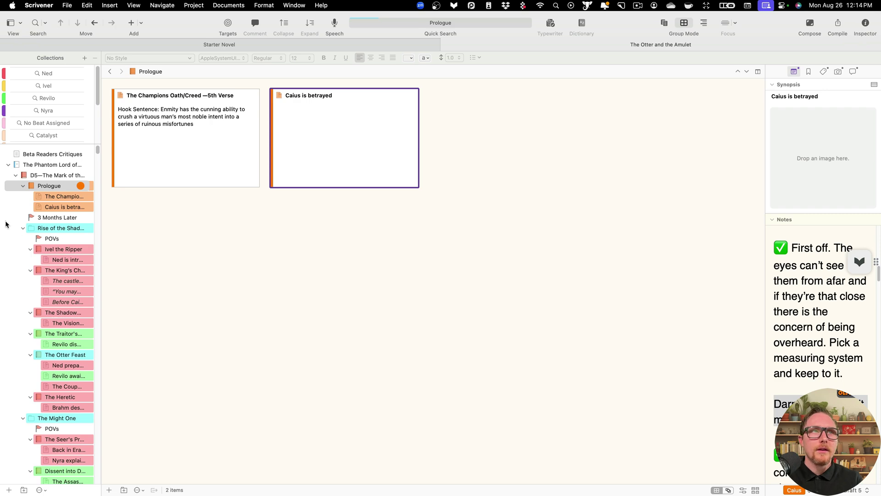
{"action": "left_click", "coordinate": [253, 227]}
Step: Select The Champions Oath/Creed card and check the print preview of the Prologue's cards again before dismissing it
{"action": "left_click", "coordinate": [210, 171]}
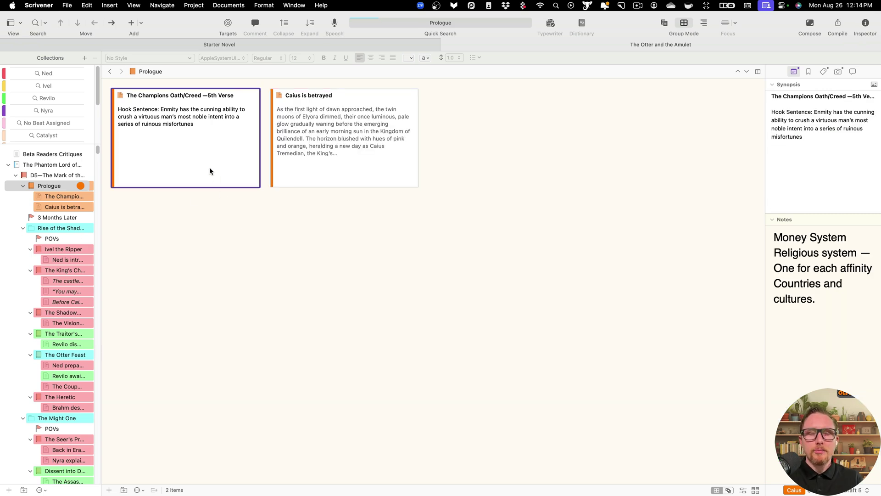
{"action": "key", "text": "super+p"}
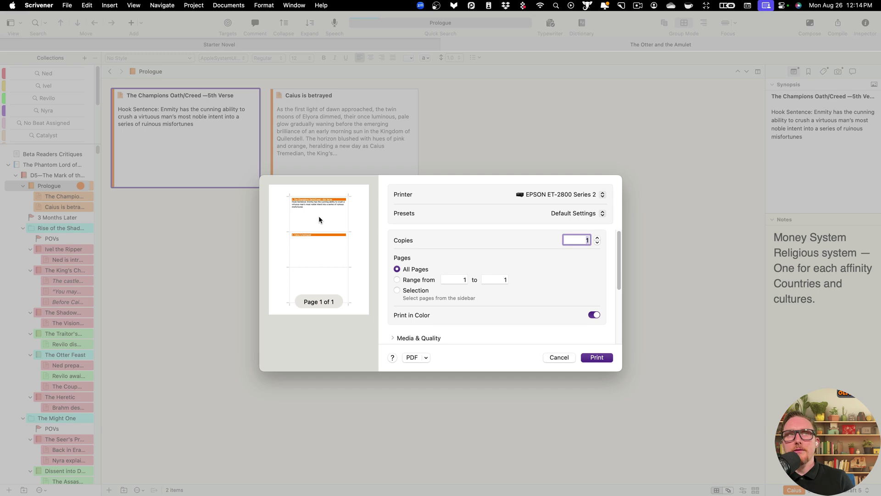
{"action": "left_click", "coordinate": [549, 360]}
Step: View the Caius is betrayed document, then examine the cards on the D5—The Mark of the Shadow corkboard
{"action": "left_click", "coordinate": [309, 157]}
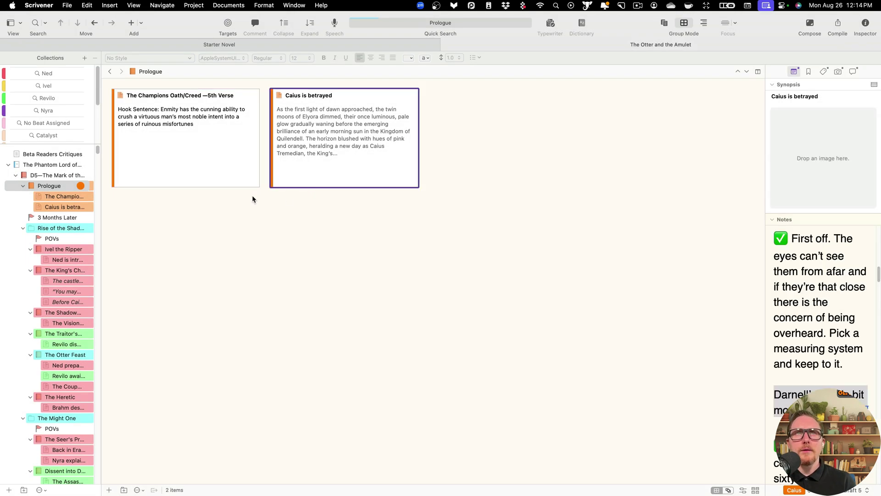
{"action": "left_click", "coordinate": [74, 206]}
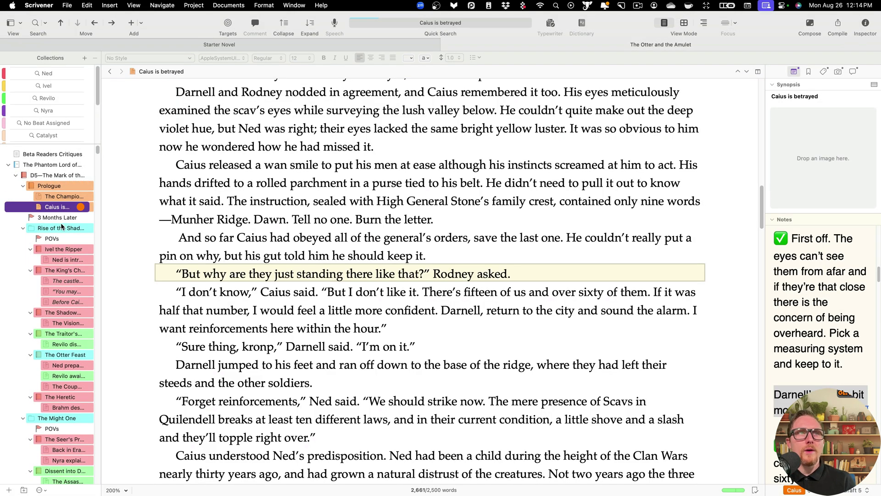
{"action": "left_click", "coordinate": [62, 218]}
{"action": "left_click", "coordinate": [52, 166]}
{"action": "left_click", "coordinate": [52, 176]}
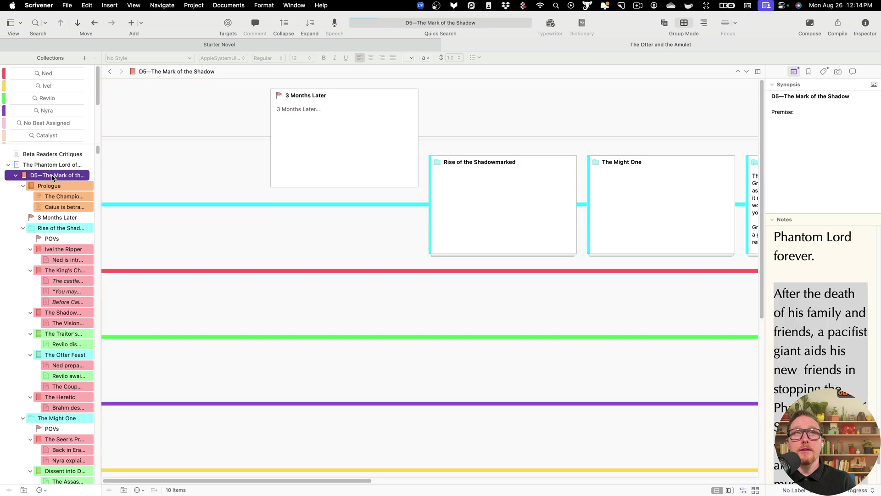
{"action": "scroll", "coordinate": [541, 234], "scroll_direction": "right", "scroll_amount": 3}
{"action": "scroll", "coordinate": [596, 177], "scroll_direction": "right", "scroll_amount": 10}
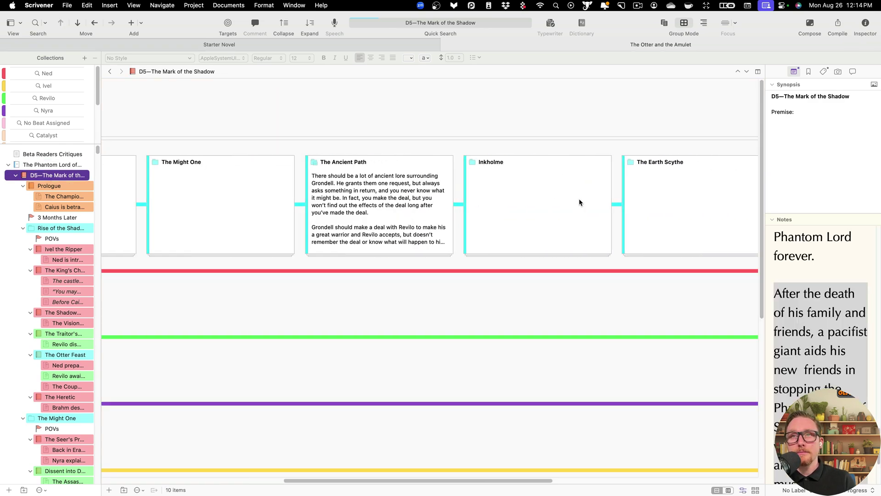
{"action": "scroll", "coordinate": [457, 230], "scroll_direction": "left", "scroll_amount": 10}
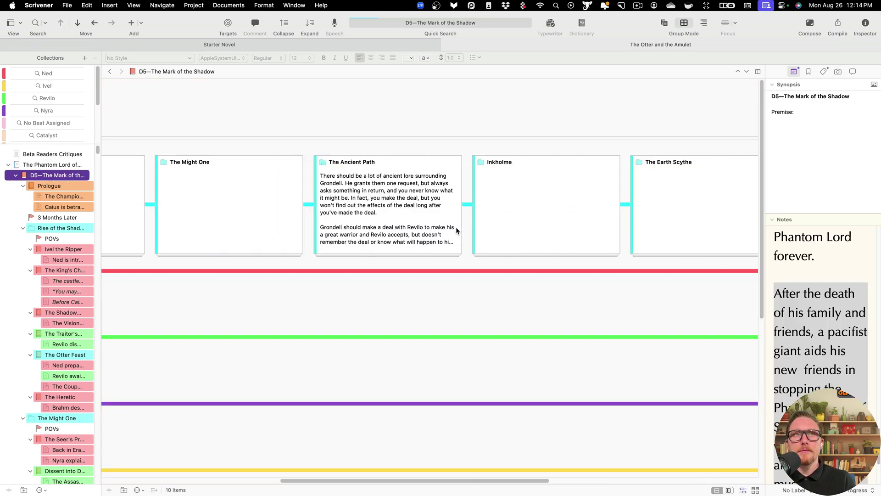
Step: Return to the Prologue's cards, check the Caius is betrayed card's synopsis field, and highlight that card's title
{"action": "left_click", "coordinate": [80, 188]}
{"action": "left_click", "coordinate": [385, 151]}
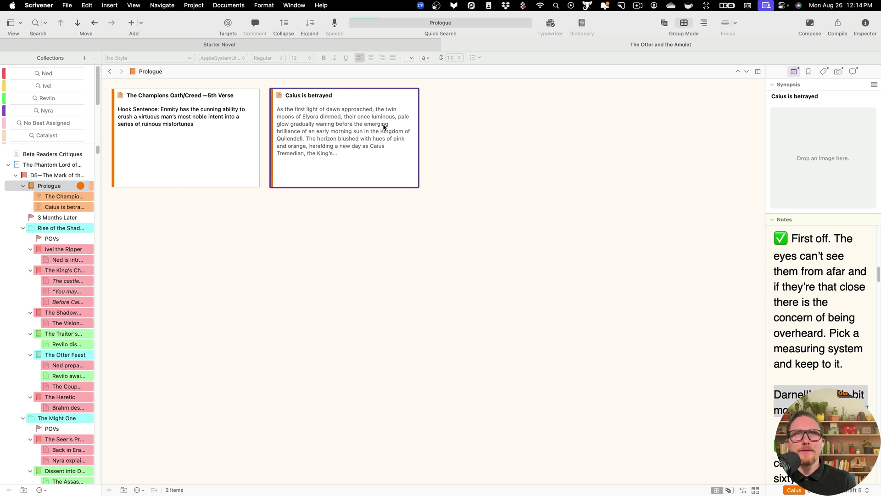
{"action": "left_click", "coordinate": [501, 208]}
{"action": "left_click", "coordinate": [345, 140]}
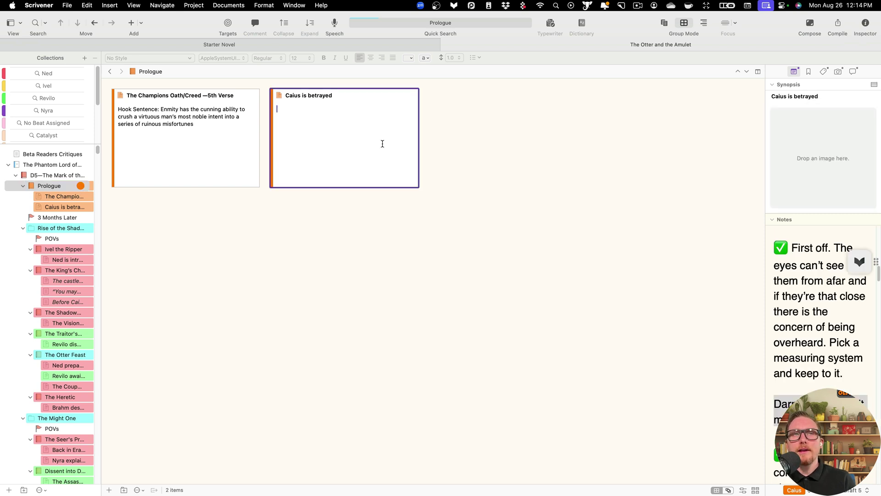
{"action": "left_click", "coordinate": [404, 248]}
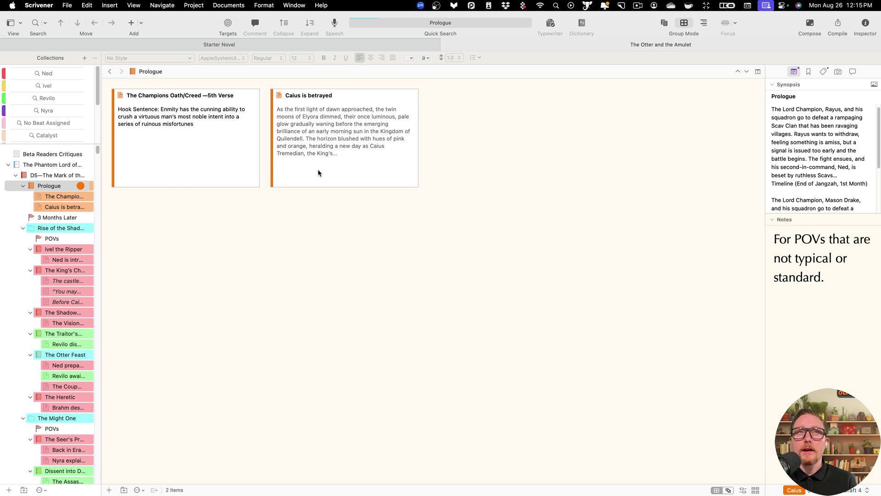
{"action": "left_click", "coordinate": [316, 97]}
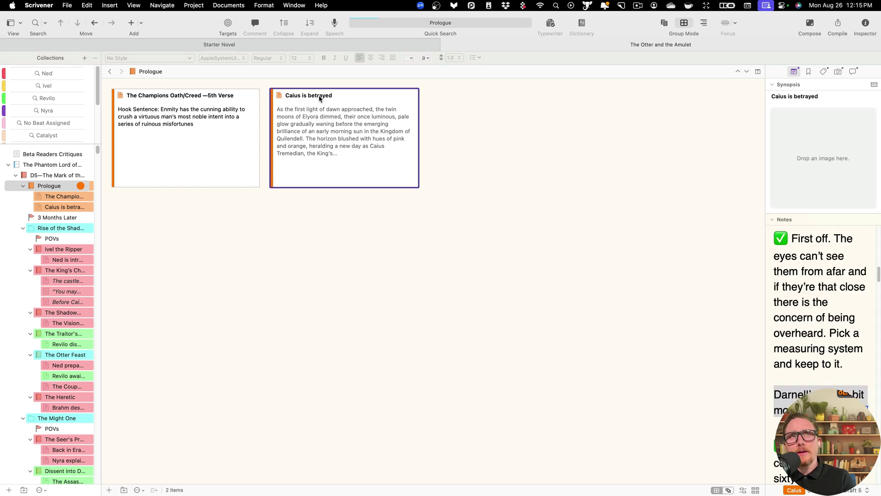
{"action": "left_click_drag", "start_coordinate": [332, 95], "coordinate": [286, 92]}
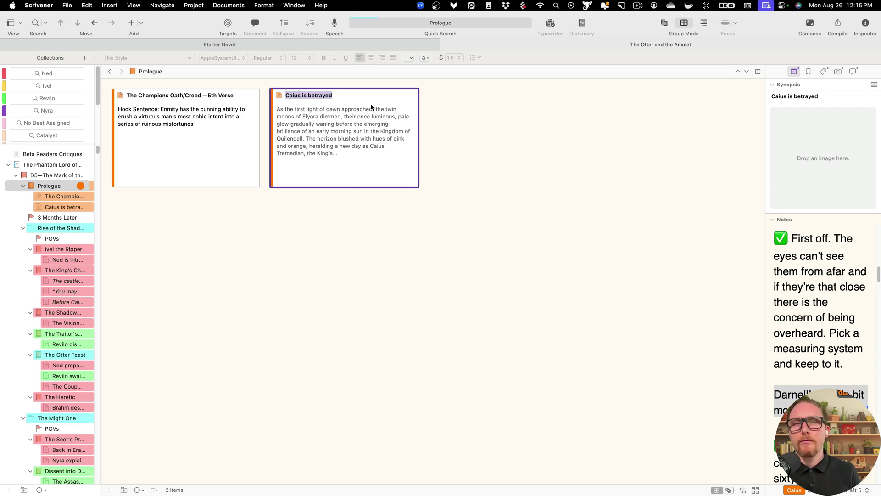
Step: Switch to the webinar chat and read on to the messages about printing from the Outliner and the novel template kits
{"action": "key", "text": "ctrl+Left"}
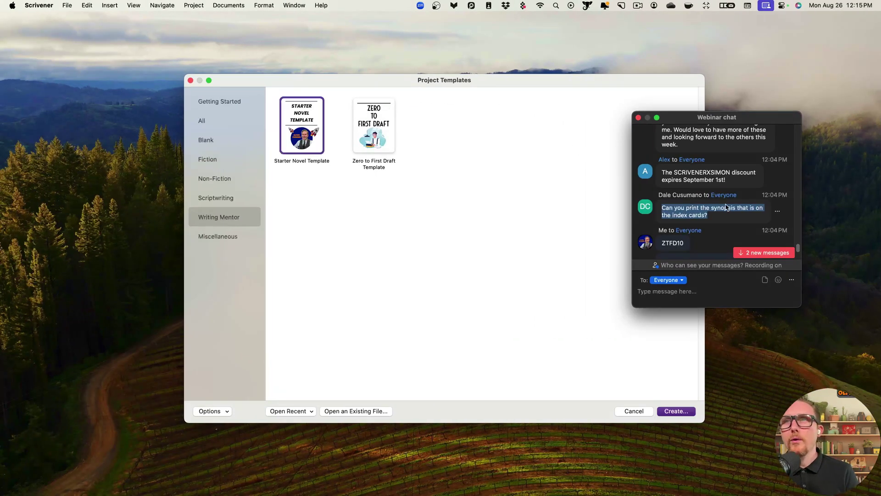
{"action": "scroll", "coordinate": [726, 207], "scroll_direction": "down", "scroll_amount": 3}
{"action": "scroll", "coordinate": [727, 207], "scroll_direction": "down", "scroll_amount": 3}
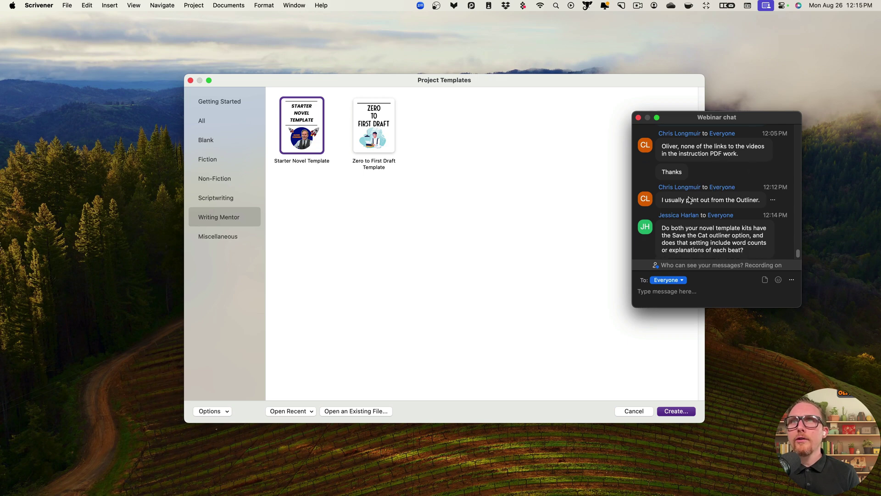
Step: Return to The Otter and the Amulet project, show the Prologue as an outline, and bring up its print preview
{"action": "key", "text": "ctrl+Right"}
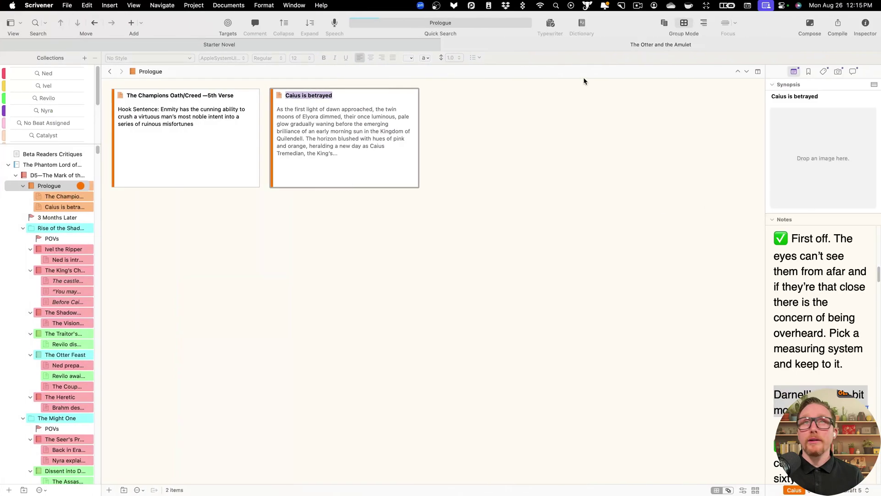
{"action": "left_click", "coordinate": [703, 23]}
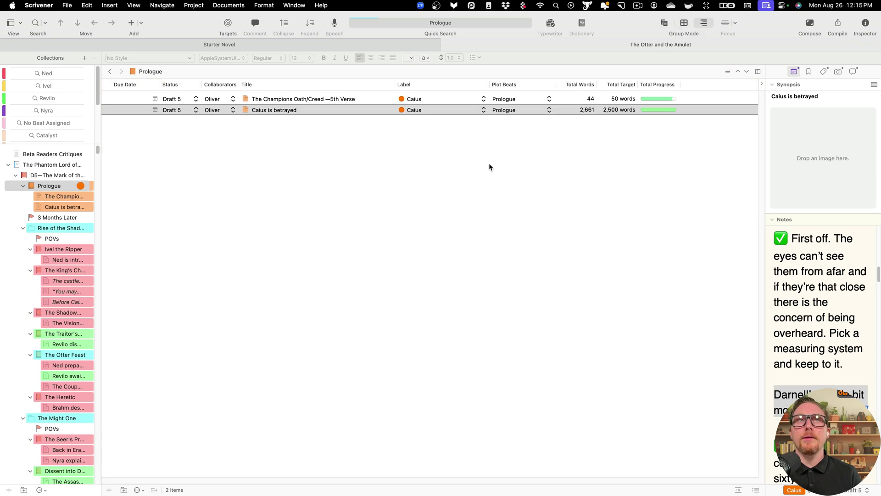
{"action": "key", "text": "super+p"}
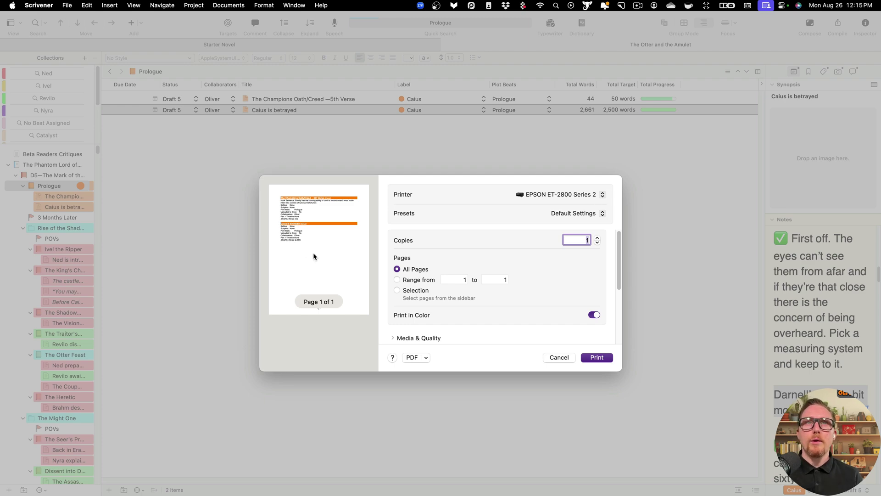
Step: Switch to the webinar chat, highlight the question about the Save the Cat outliner option, and select the Zero to First Draft Template
{"action": "key", "text": "ctrl+Left"}
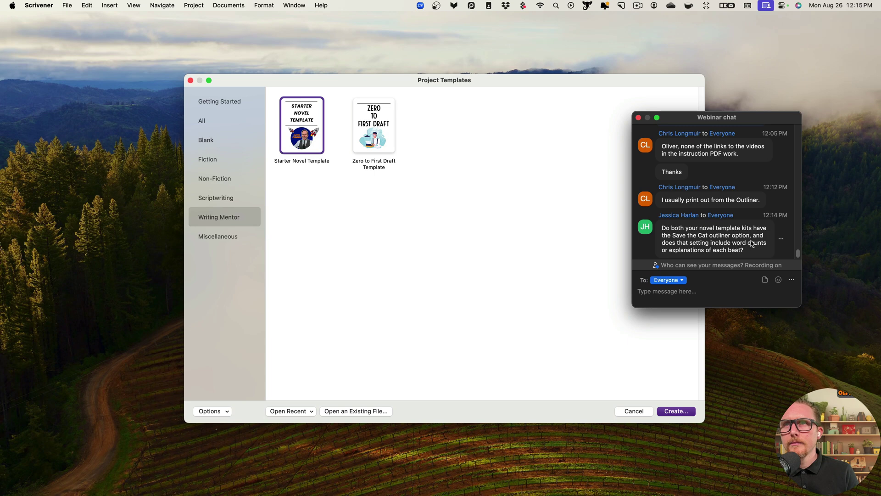
{"action": "left_click_drag", "start_coordinate": [746, 251], "coordinate": [662, 234]}
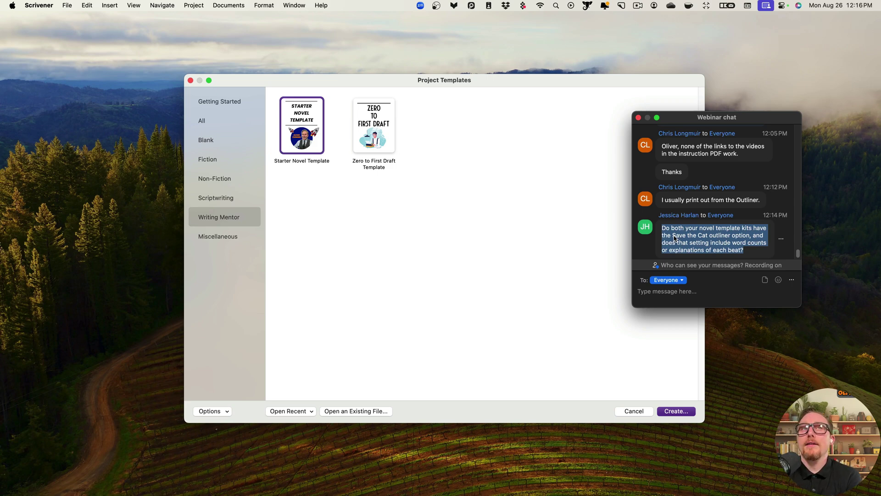
{"action": "left_click", "coordinate": [383, 116]}
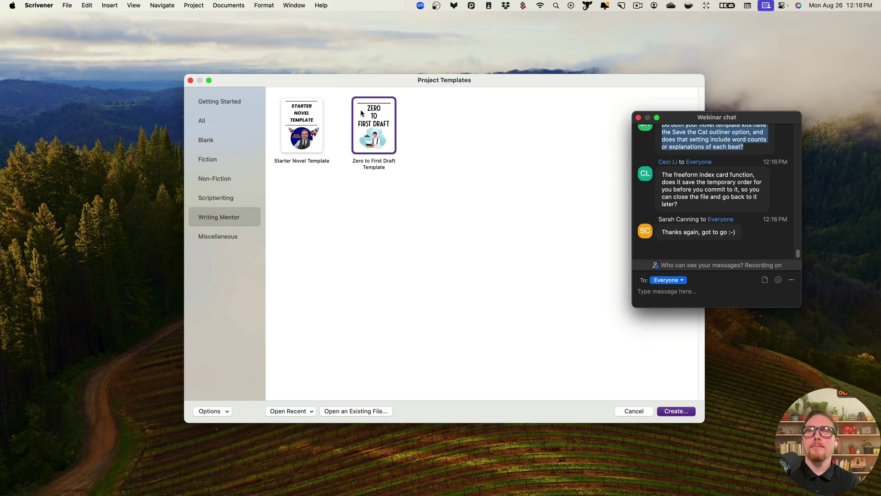
Step: Read the webinar chat question about whether the freeform index card function saves the temporary order
{"action": "scroll", "coordinate": [701, 248], "scroll_direction": "up", "scroll_amount": 5}
{"action": "scroll", "coordinate": [702, 239], "scroll_direction": "down", "scroll_amount": 3}
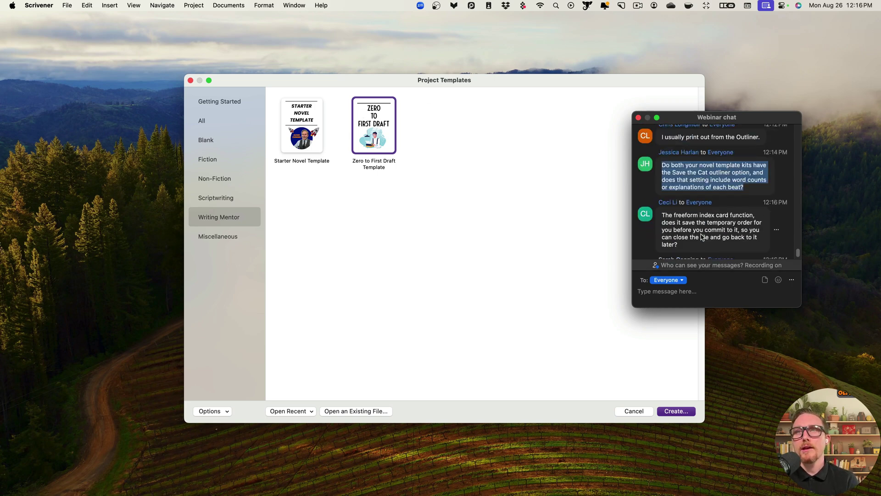
{"action": "scroll", "coordinate": [702, 238], "scroll_direction": "down", "scroll_amount": 1}
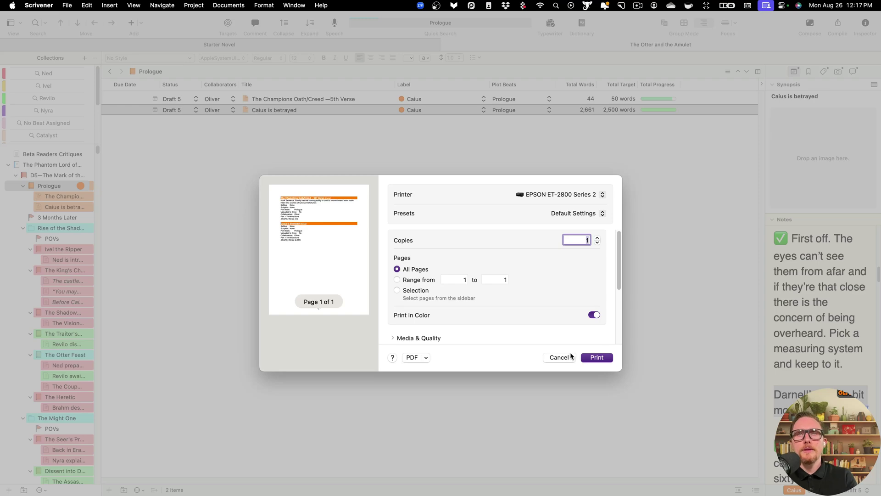
Step: Dismiss the print settings, then show the Finding Gemini Trilogy cards in the Starter Novel project with The Lost Gemini collapsed
{"action": "left_click", "coordinate": [567, 357]}
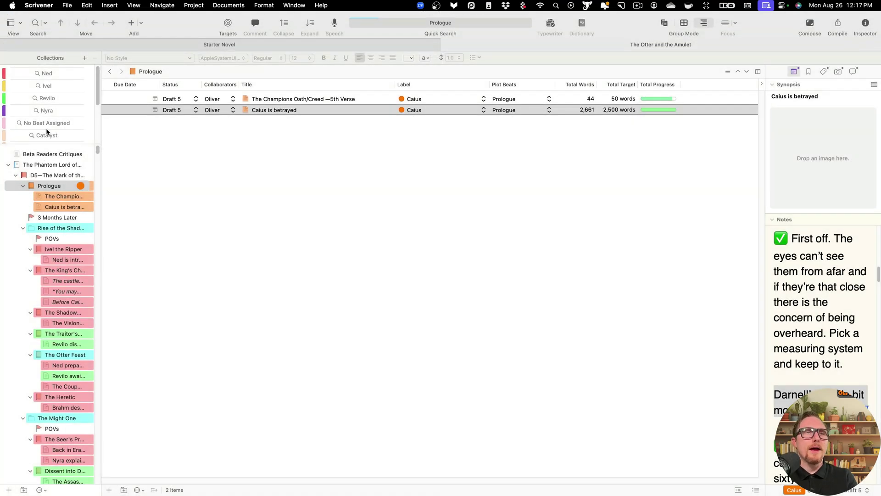
{"action": "left_click", "coordinate": [223, 46]}
{"action": "left_click", "coordinate": [511, 45]}
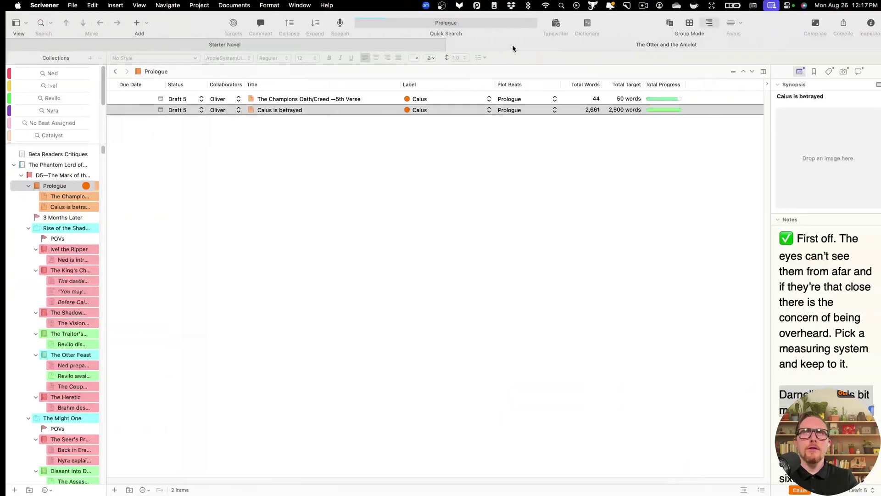
{"action": "left_click", "coordinate": [406, 47]}
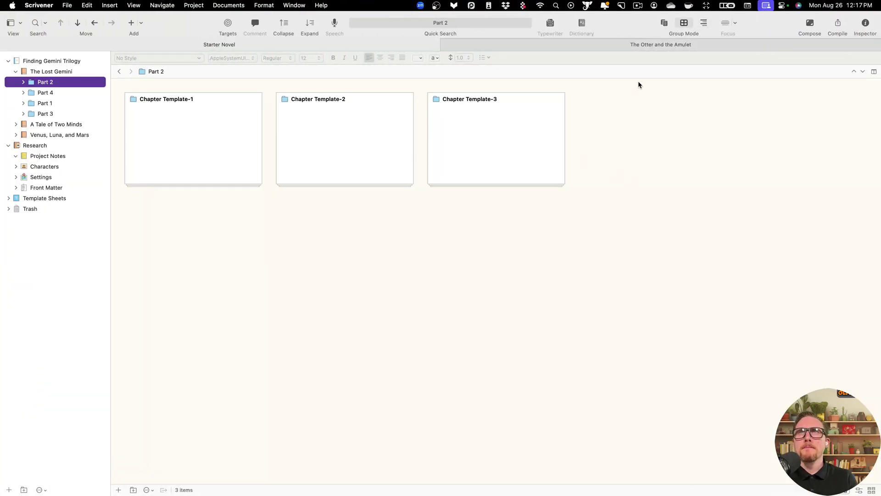
{"action": "key", "text": "Up"}
{"action": "key", "text": "Up"}
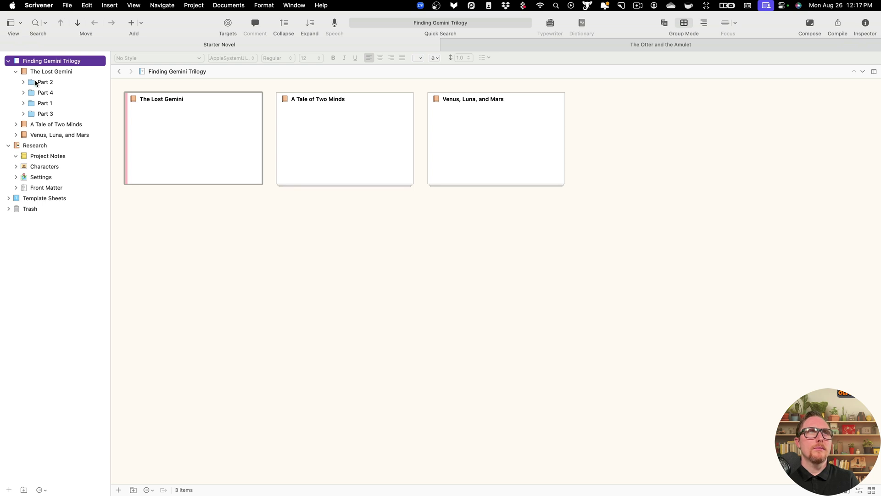
{"action": "left_click", "coordinate": [16, 71]}
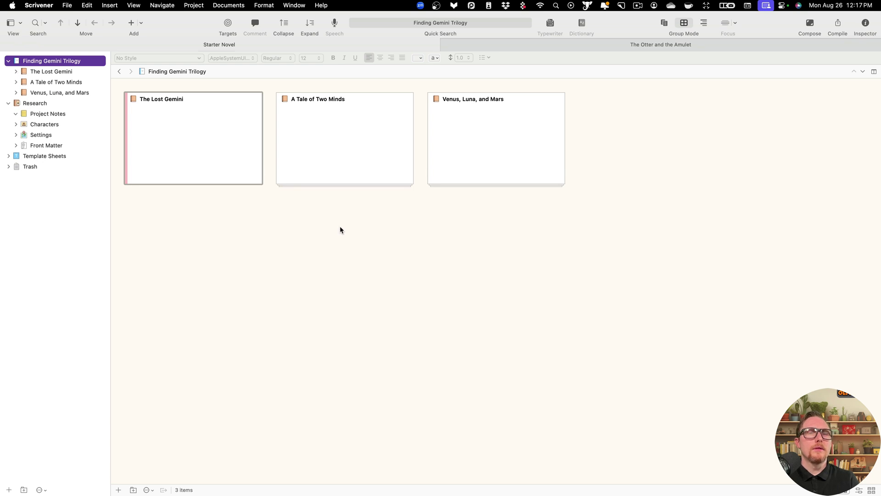
Step: Switch the Finding Gemini Trilogy corkboard to freeform and scatter the A Tale of Two Minds and The Lost Gemini cards
{"action": "left_click", "coordinate": [848, 490]}
{"action": "left_click_drag", "start_coordinate": [357, 133], "coordinate": [259, 320]}
{"action": "left_click_drag", "start_coordinate": [219, 131], "coordinate": [611, 367]}
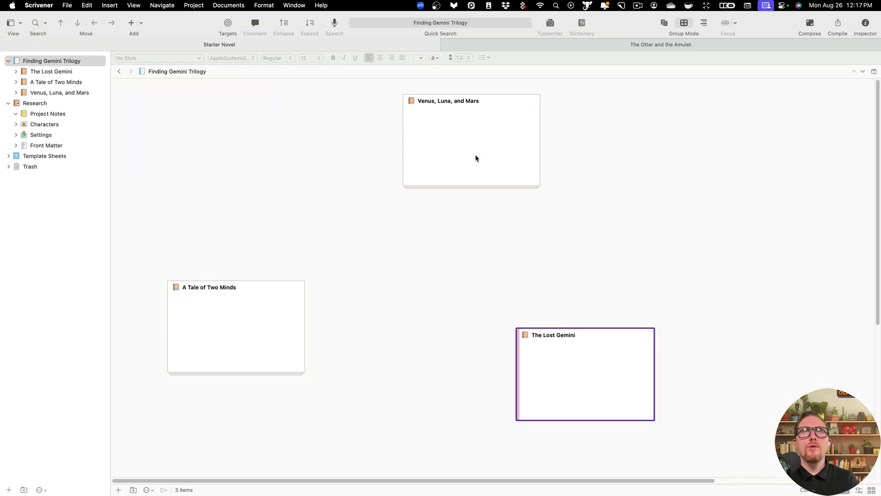
Step: Arrange the freeform cards in a row ordered A Tale of Two Minds, Venus, Luna, and Mars, The Lost Gemini
{"action": "left_click_drag", "start_coordinate": [475, 158], "coordinate": [406, 296]}
{"action": "left_click_drag", "start_coordinate": [197, 332], "coordinate": [204, 133]}
{"action": "left_click_drag", "start_coordinate": [410, 293], "coordinate": [399, 189]}
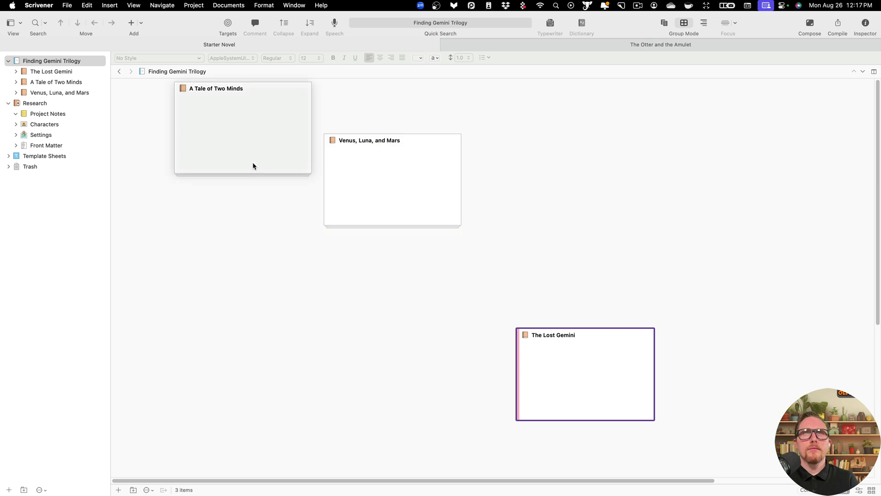
{"action": "left_click_drag", "start_coordinate": [252, 165], "coordinate": [194, 191]}
{"action": "left_click_drag", "start_coordinate": [344, 187], "coordinate": [305, 159]}
{"action": "left_click_drag", "start_coordinate": [563, 365], "coordinate": [509, 160]}
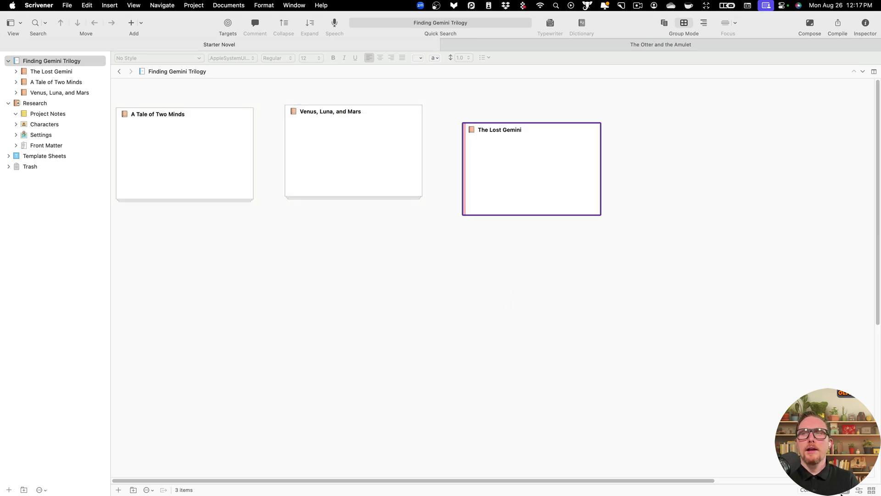
Step: Tidy the row of three freeform cards so they sit closer together at roughly the same height
{"action": "left_click", "coordinate": [833, 493]}
{"action": "left_click", "coordinate": [841, 492]}
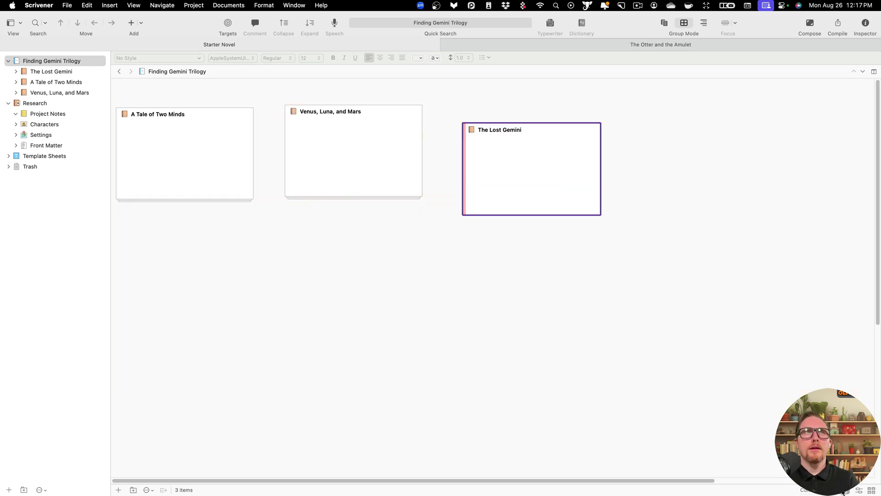
{"action": "left_click_drag", "start_coordinate": [516, 201], "coordinate": [468, 196]}
{"action": "left_click_drag", "start_coordinate": [434, 167], "coordinate": [461, 155]}
{"action": "left_click_drag", "start_coordinate": [371, 153], "coordinate": [360, 167]}
{"action": "left_click_drag", "start_coordinate": [228, 164], "coordinate": [240, 164]}
{"action": "left_click_drag", "start_coordinate": [330, 179], "coordinate": [336, 146]}
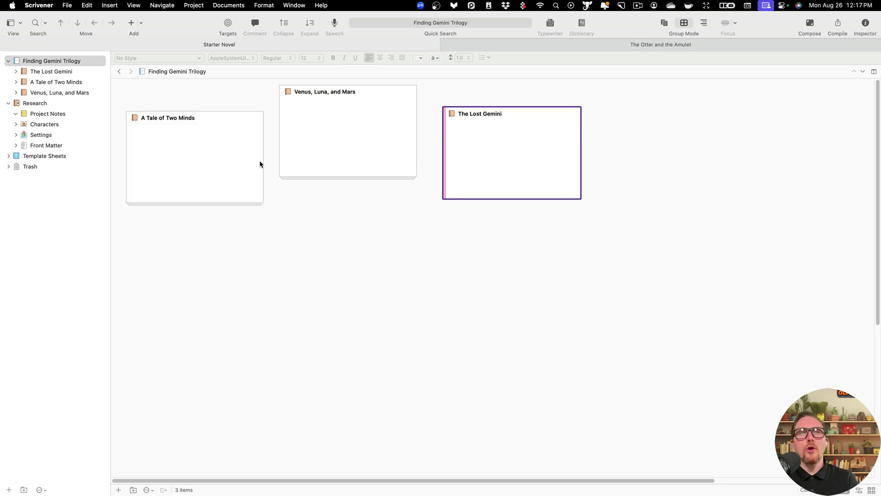
{"action": "left_click_drag", "start_coordinate": [260, 163], "coordinate": [261, 133]}
{"action": "left_click_drag", "start_coordinate": [308, 148], "coordinate": [343, 158]}
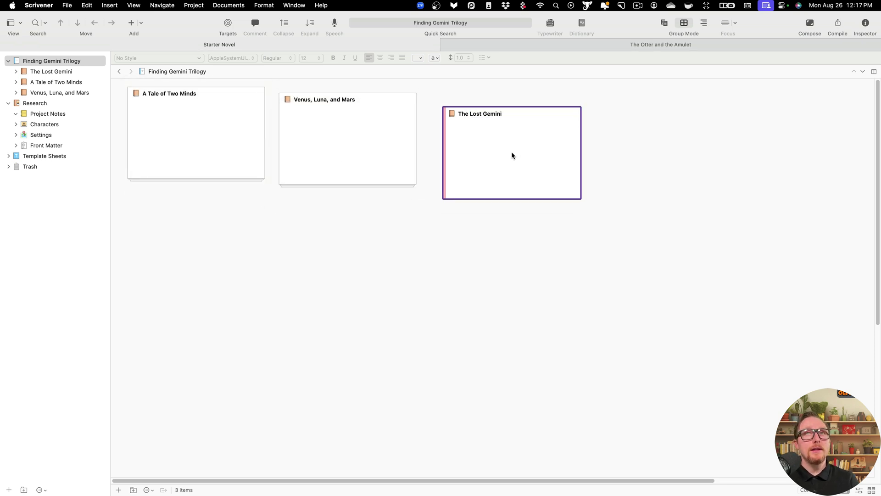
{"action": "left_click_drag", "start_coordinate": [511, 155], "coordinate": [510, 139]}
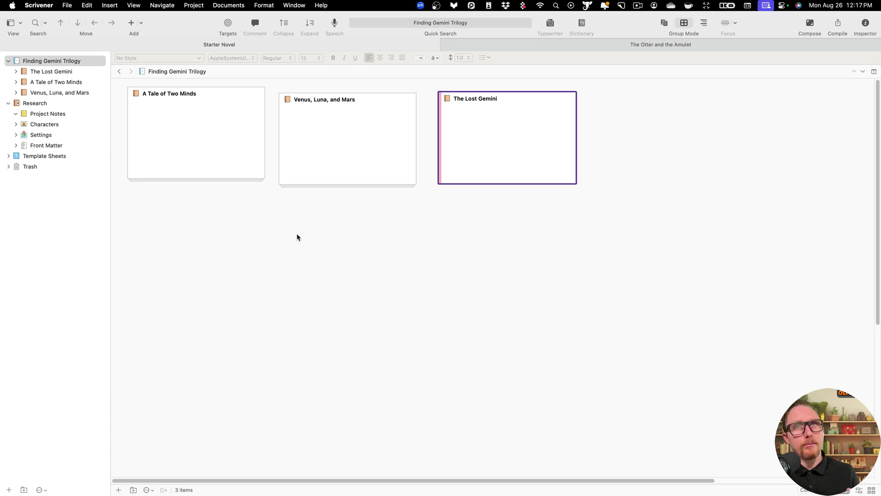
Step: Pull the Venus, Luna, and Mars and A Tale of Two Minds cards down, and return them to the row beside The Lost Gemini
{"action": "left_click_drag", "start_coordinate": [292, 96], "coordinate": [345, 219]}
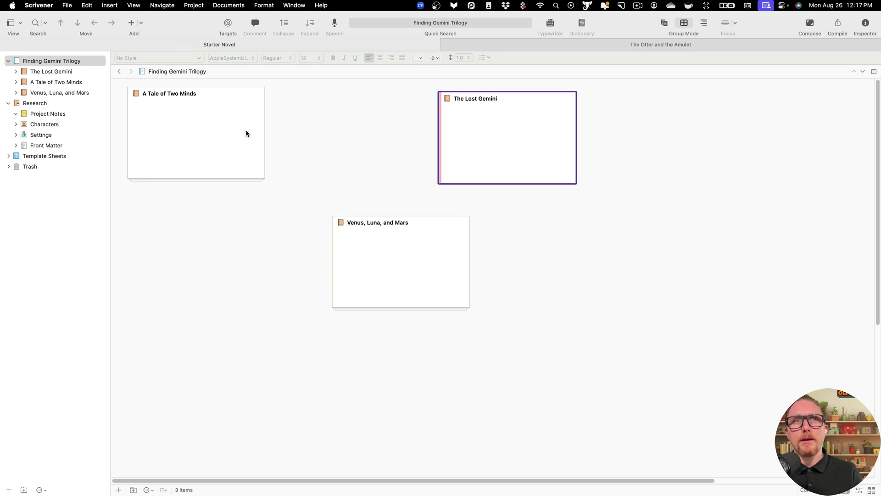
{"action": "left_click_drag", "start_coordinate": [246, 133], "coordinate": [233, 220]}
{"action": "left_click_drag", "start_coordinate": [372, 269], "coordinate": [320, 161]}
{"action": "left_click_drag", "start_coordinate": [223, 223], "coordinate": [249, 135]}
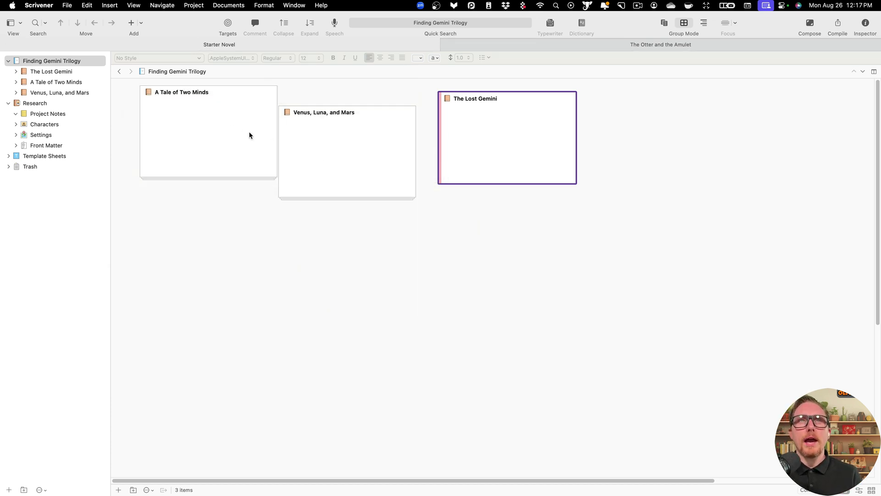
{"action": "left_click_drag", "start_coordinate": [317, 154], "coordinate": [329, 136]}
{"action": "left_click_drag", "start_coordinate": [452, 139], "coordinate": [474, 140]}
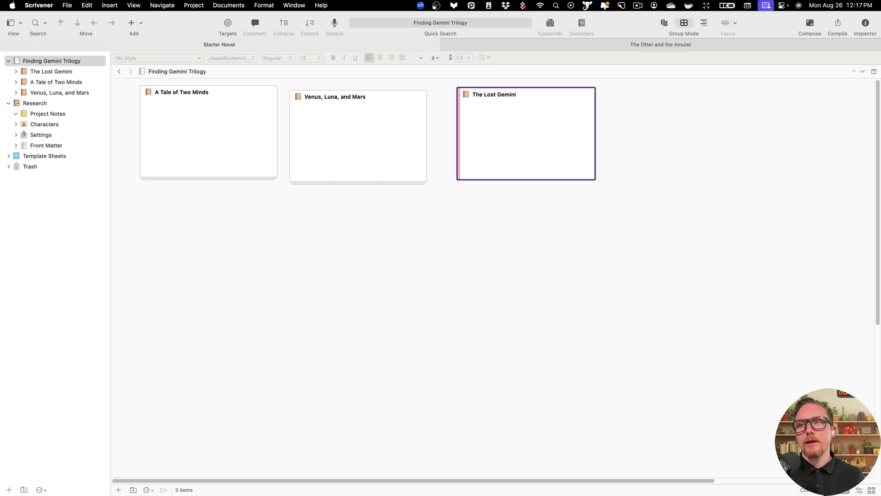
Step: Leave the trilogy for Project Notes and reopen Finding Gemini Trilogy to check whether the freeform card order is kept
{"action": "left_click", "coordinate": [842, 493]}
{"action": "left_click", "coordinate": [842, 494]}
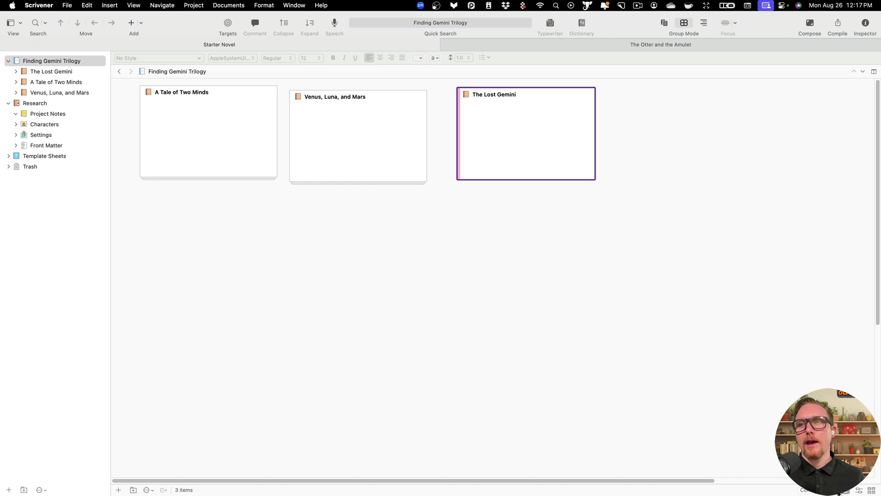
{"action": "left_click", "coordinate": [839, 493]}
{"action": "left_click", "coordinate": [47, 93]}
{"action": "left_click", "coordinate": [51, 135]}
{"action": "left_click", "coordinate": [11, 113]}
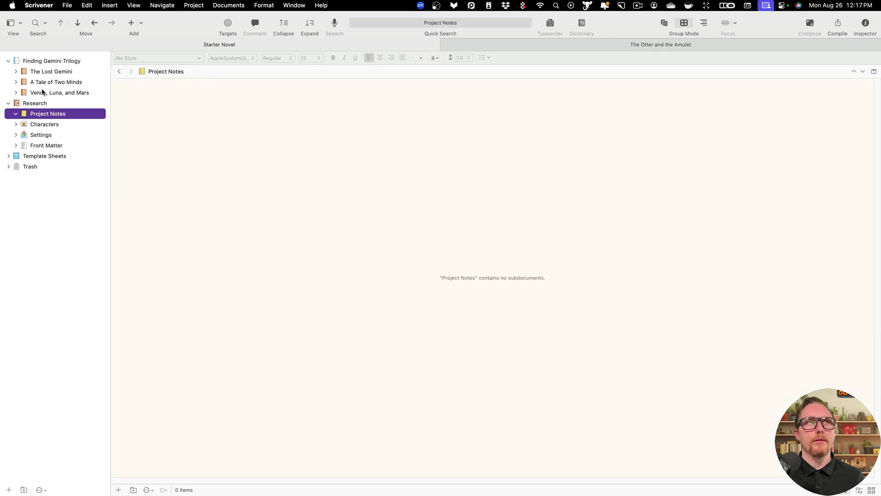
{"action": "left_click", "coordinate": [41, 82]}
{"action": "left_click", "coordinate": [51, 61]}
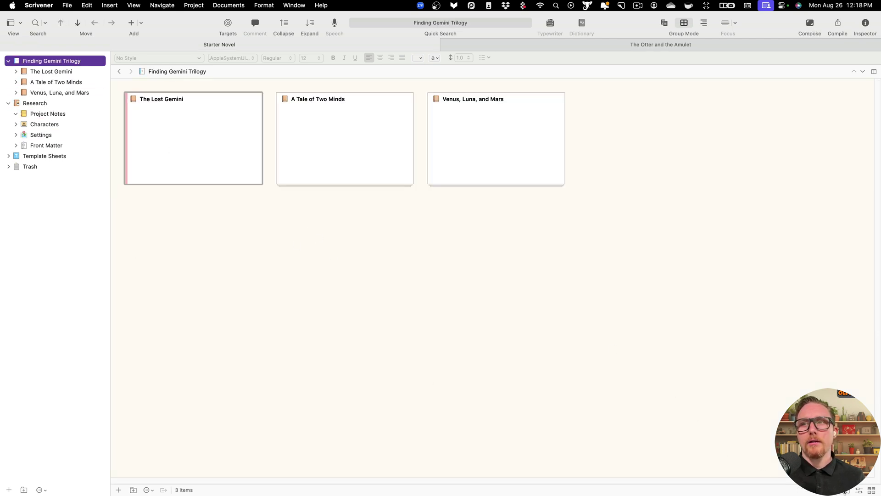
{"action": "left_click", "coordinate": [842, 494]}
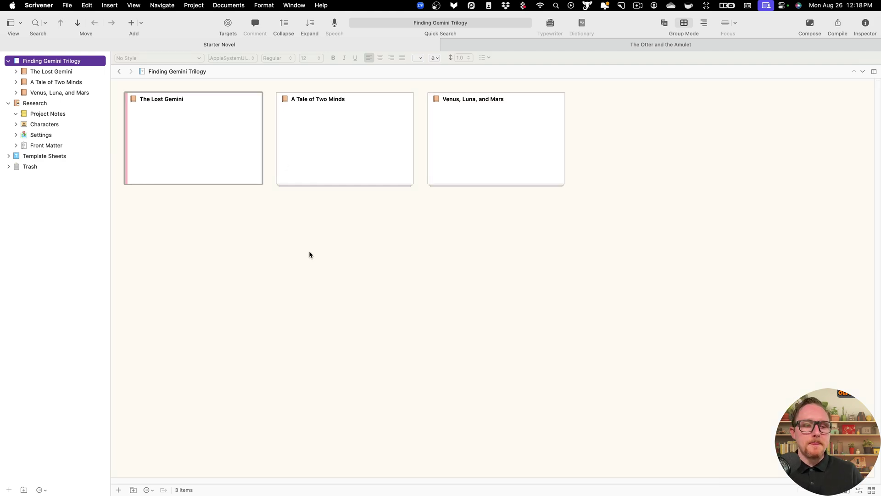
Step: Read the chat question about grammar and repeated-word checking, and briefly bring up the Spelling and Grammar window
{"action": "key", "text": "super+shift+n"}
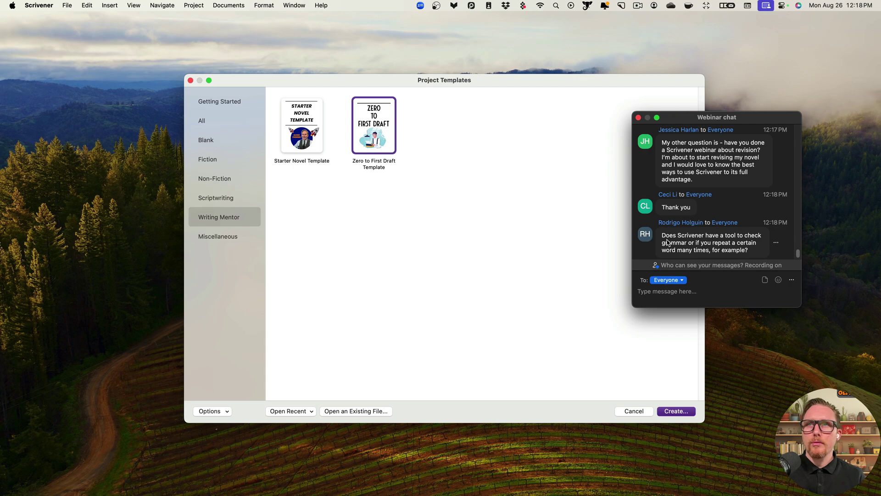
{"action": "key", "text": "Escape"}
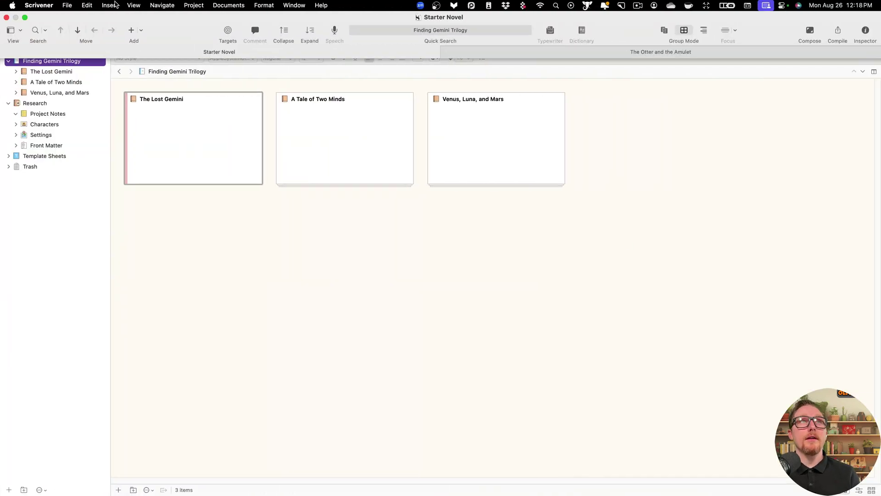
{"action": "left_click", "coordinate": [93, 6]}
{"action": "mouse_move", "coordinate": [142, 250]}
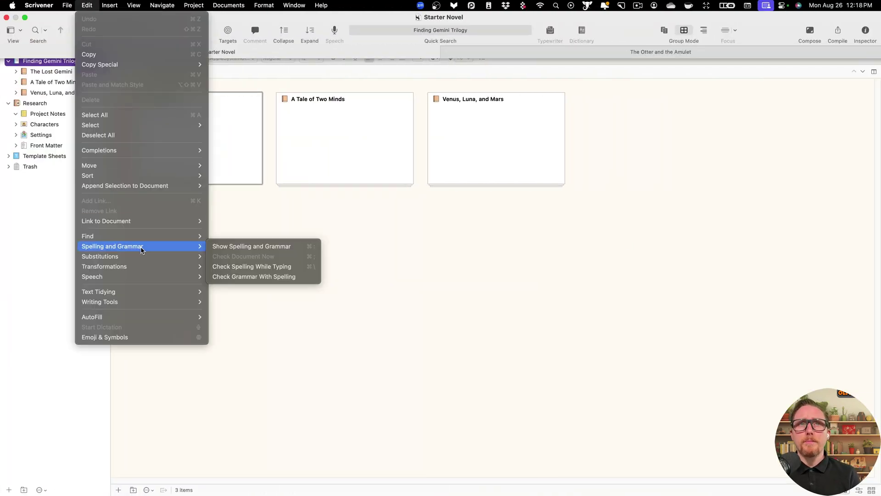
{"action": "left_click", "coordinate": [252, 247]}
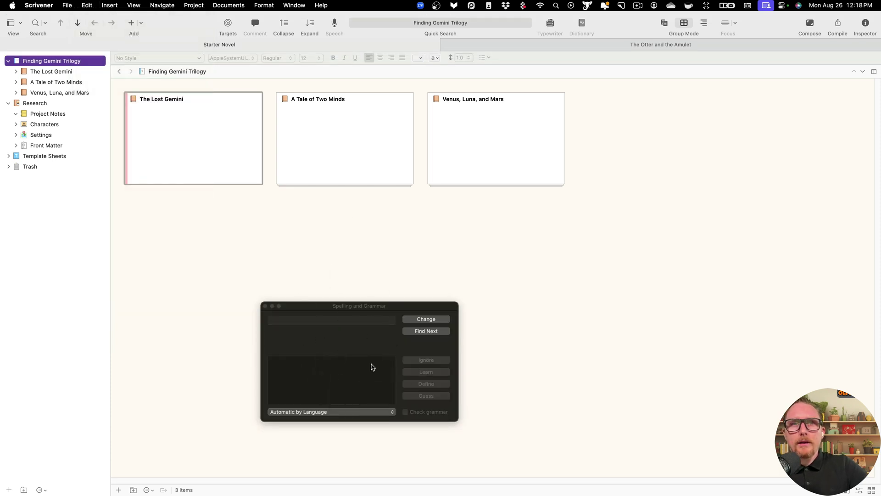
{"action": "left_click", "coordinate": [265, 306]}
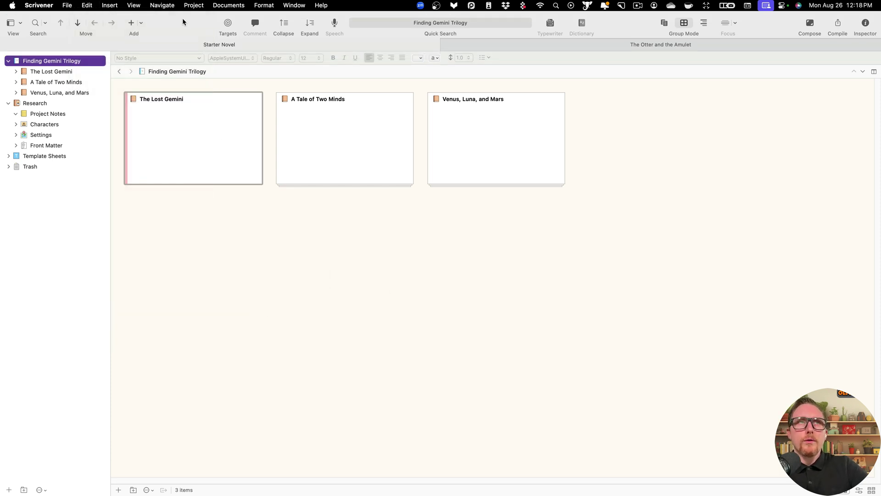
Step: Look through the editing commands for the writing tools, including Linguistic Focus
{"action": "left_click", "coordinate": [134, 5]}
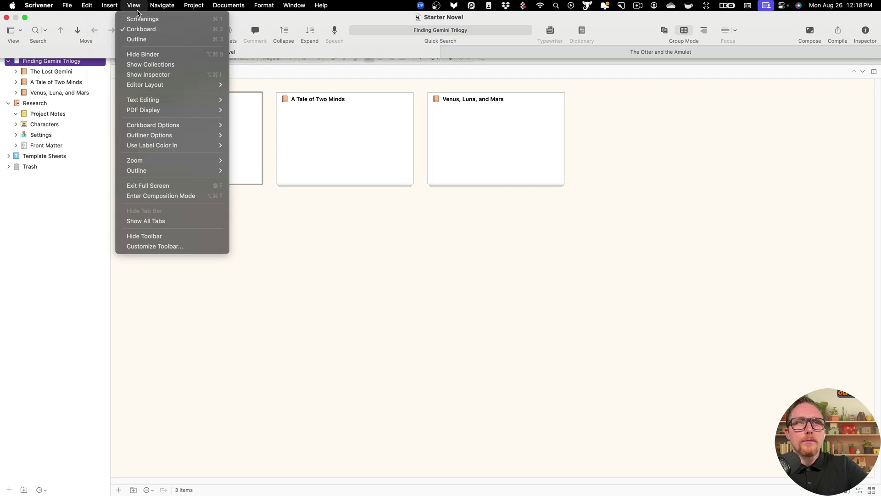
{"action": "mouse_move", "coordinate": [89, 8]}
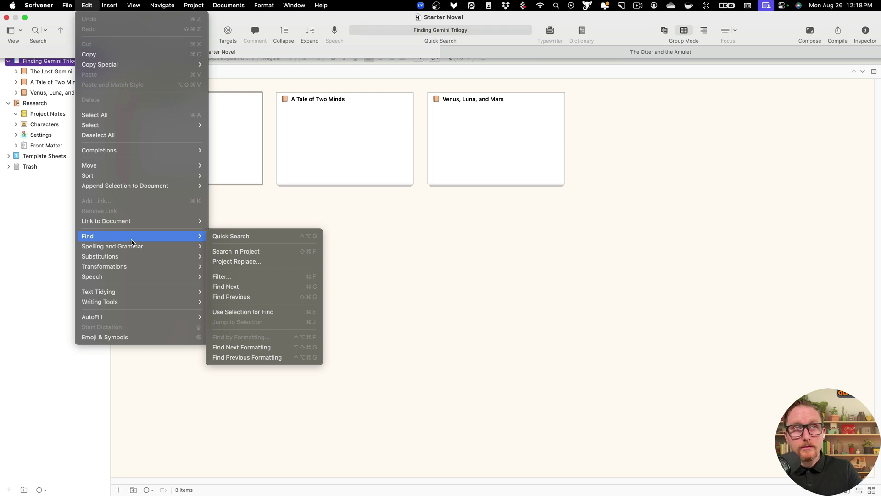
{"action": "mouse_move", "coordinate": [133, 301]}
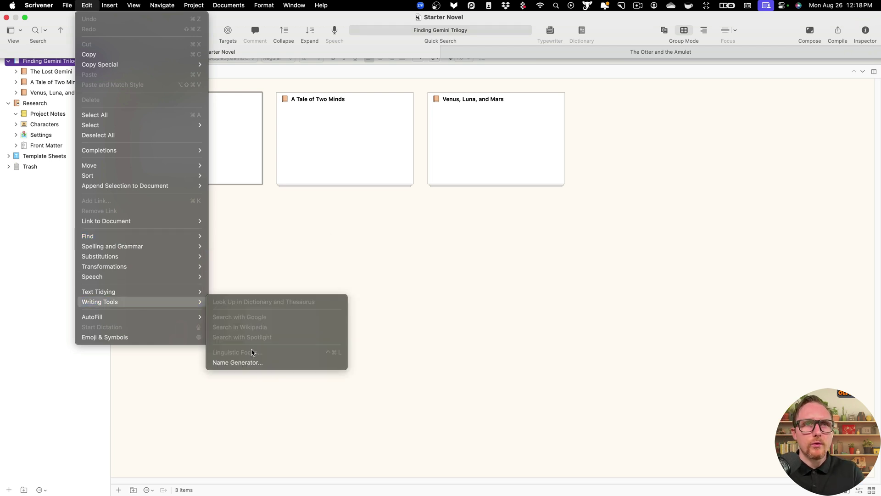
{"action": "left_click", "coordinate": [462, 344]}
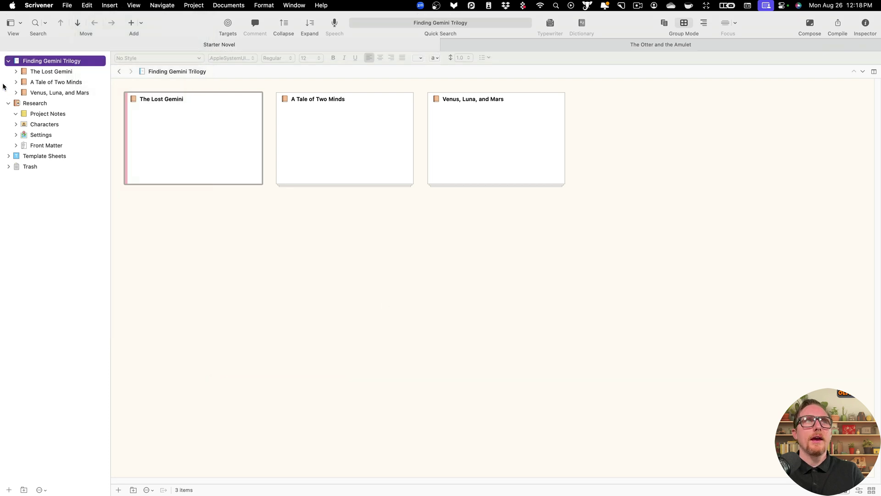
Step: Expand The Lost Gemini down to Chapter Template-1 in Part 2 and open its first scene template
{"action": "left_click", "coordinate": [16, 71]}
{"action": "left_click", "coordinate": [23, 82]}
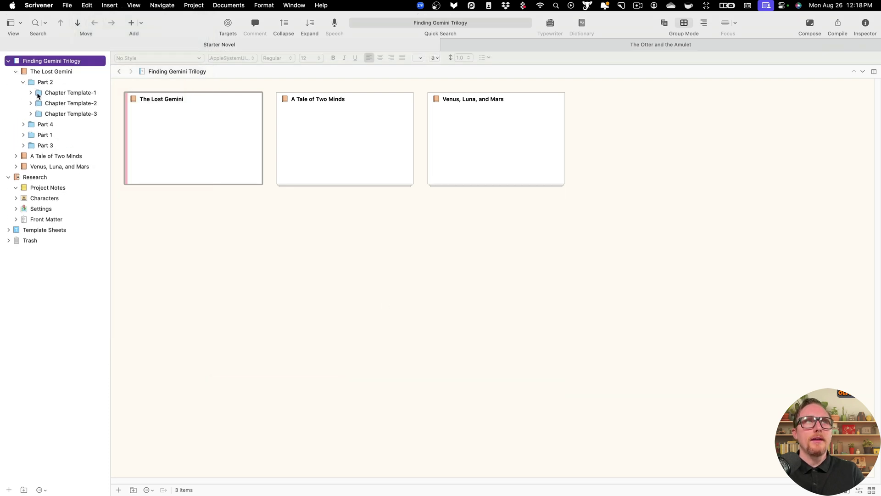
{"action": "left_click", "coordinate": [38, 92]}
{"action": "key", "text": "Right"}
{"action": "left_click", "coordinate": [59, 107]}
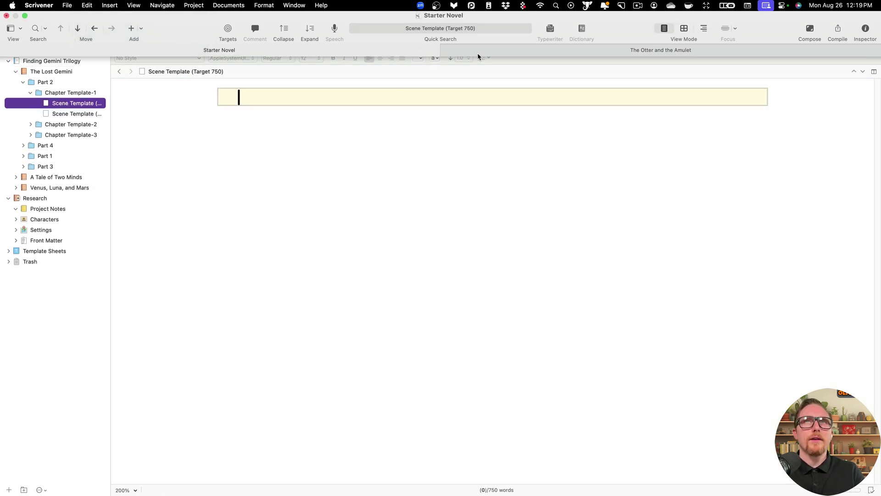
Step: Switch to The Otter and the Amulet project and open the Prologue scene Caius is betrayed
{"action": "left_click", "coordinate": [516, 46]}
{"action": "left_click", "coordinate": [36, 197]}
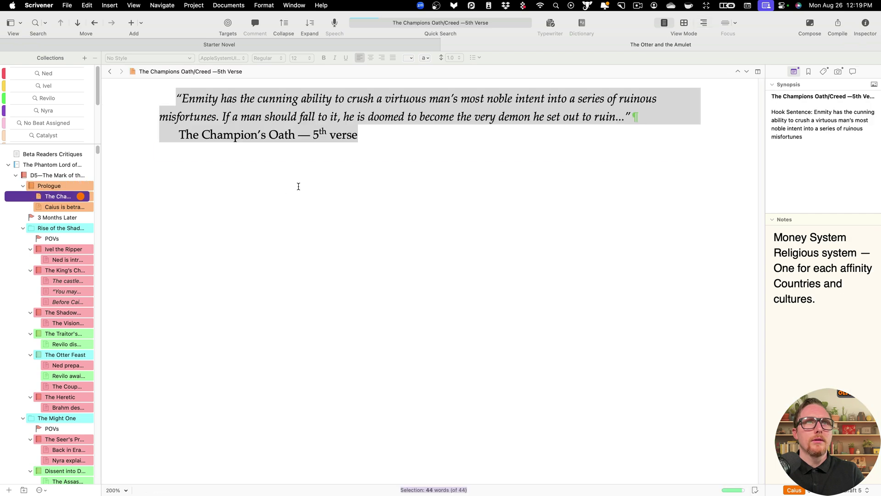
{"action": "left_click", "coordinate": [79, 207]}
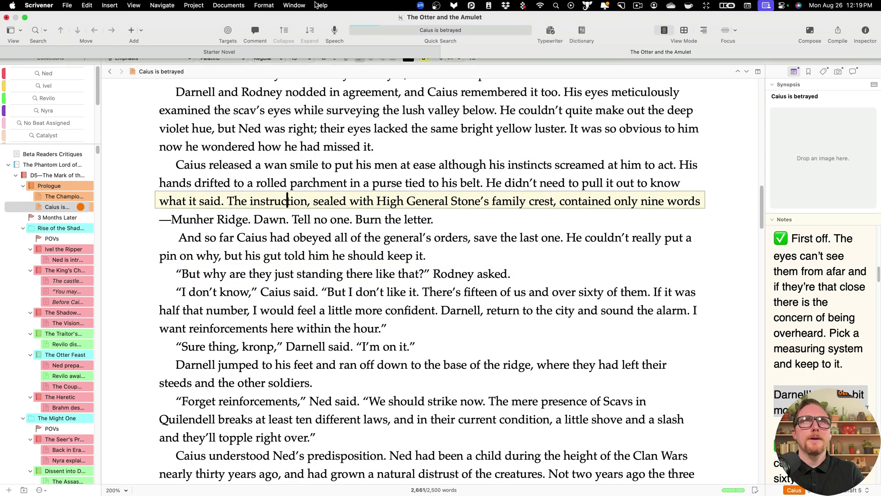
Step: Show the Linguistic Focus window for the Caius is betrayed scene and reposition it over the text
{"action": "left_click", "coordinate": [134, 5]}
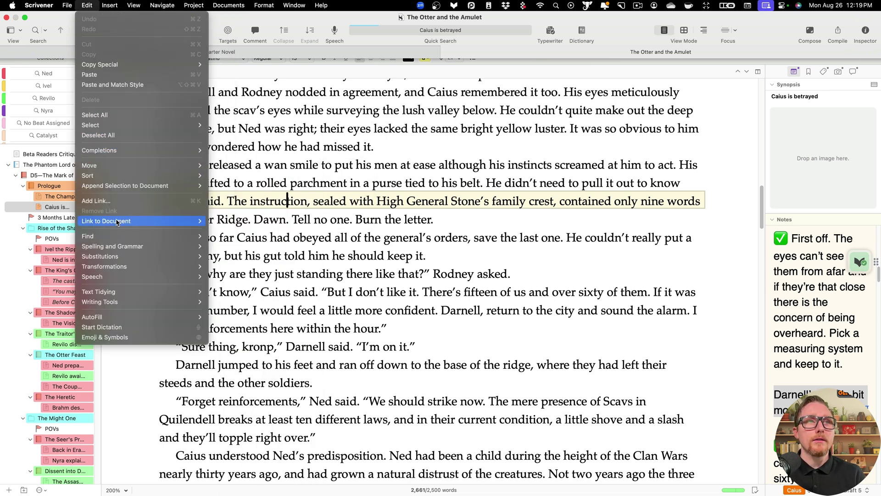
{"action": "mouse_move", "coordinate": [183, 301]}
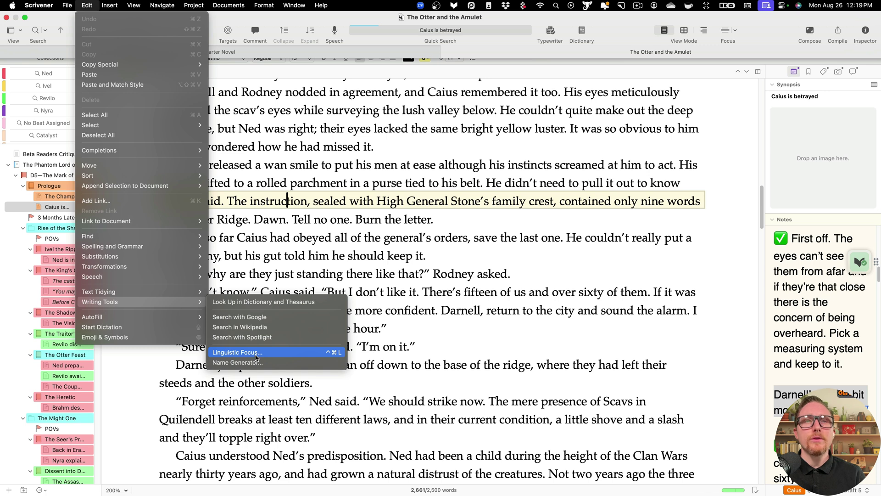
{"action": "left_click", "coordinate": [253, 353]}
{"action": "left_click_drag", "start_coordinate": [669, 138], "coordinate": [613, 137]}
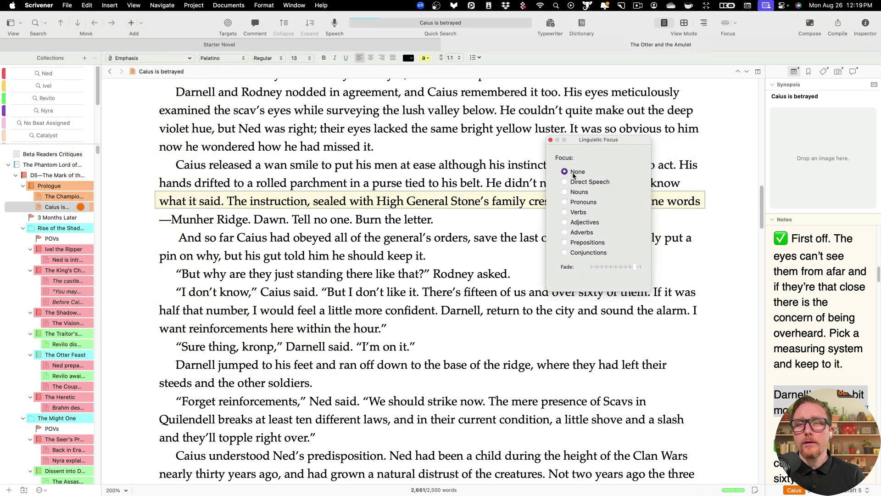
Step: Cycle the linguistic focus from direct speech through each word class to conjunctions, and slightly reduce the fade of the surrounding text
{"action": "left_click", "coordinate": [595, 183]}
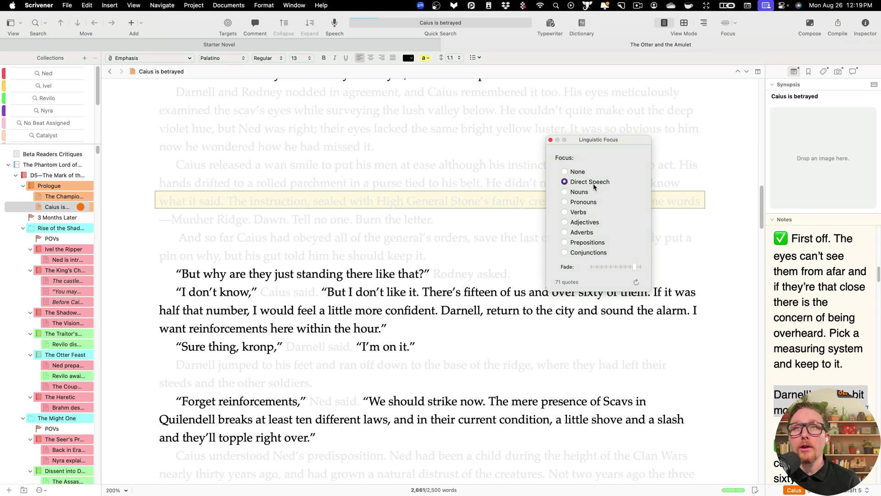
{"action": "left_click", "coordinate": [575, 192]}
{"action": "left_click", "coordinate": [579, 203]}
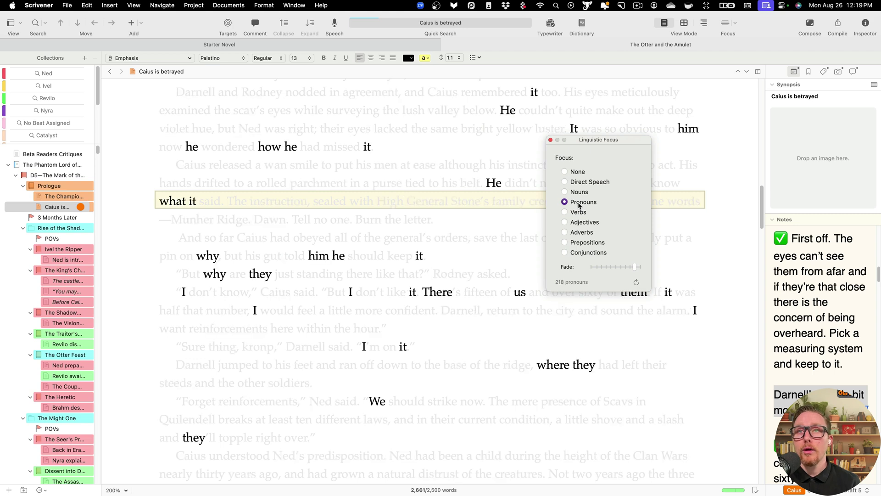
{"action": "left_click", "coordinate": [580, 213]}
{"action": "left_click", "coordinate": [583, 223]}
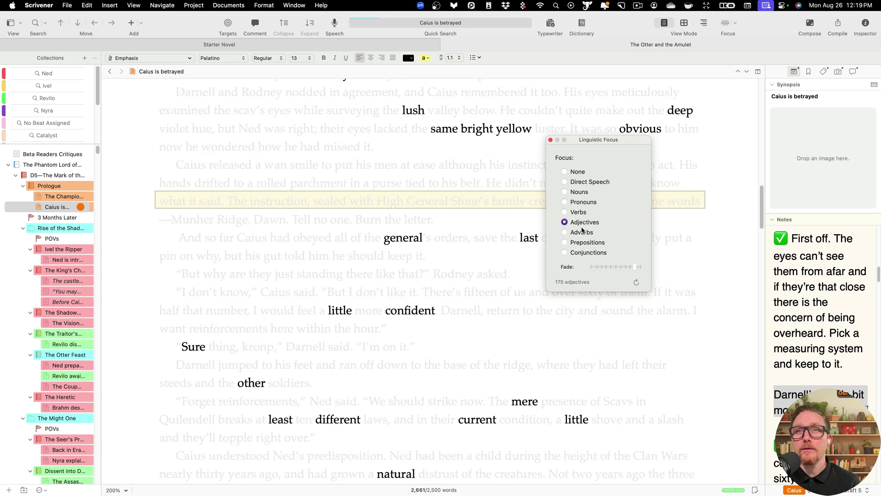
{"action": "left_click", "coordinate": [583, 233]}
{"action": "left_click", "coordinate": [583, 245]}
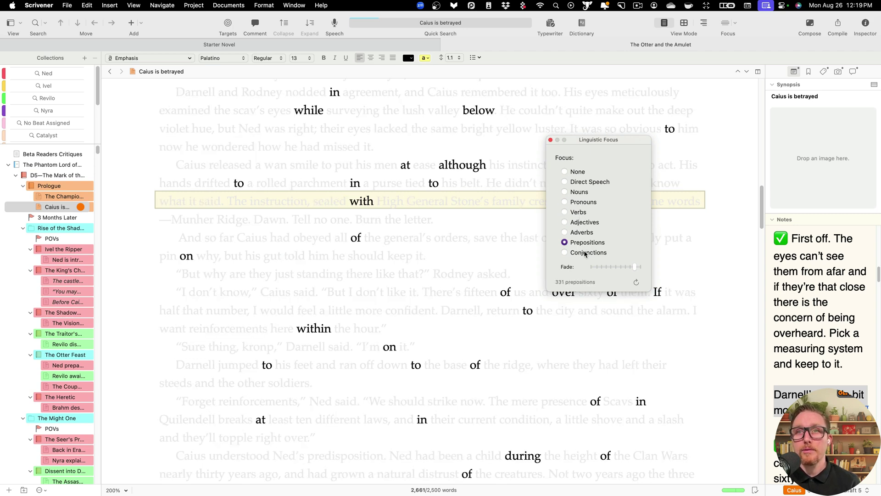
{"action": "left_click", "coordinate": [586, 254]}
{"action": "mouse_move", "coordinate": [631, 268]}
{"action": "left_mouse_down"}
{"action": "mouse_move", "coordinate": [604, 267]}
{"action": "mouse_move", "coordinate": [641, 268]}
{"action": "mouse_move", "coordinate": [631, 269]}
{"action": "left_mouse_up"}
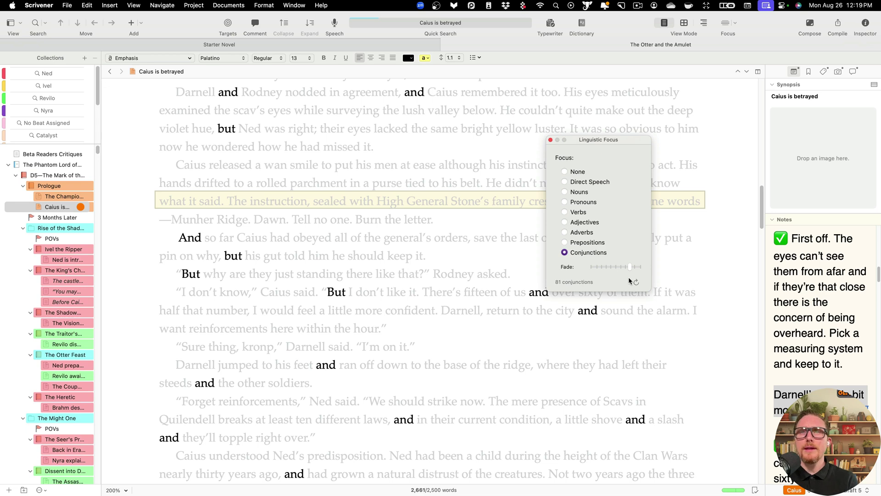
Step: Switch the linguistic focus through prepositions, adverbs and adjectives, and close the Linguistic Focus window
{"action": "left_click", "coordinate": [592, 243]}
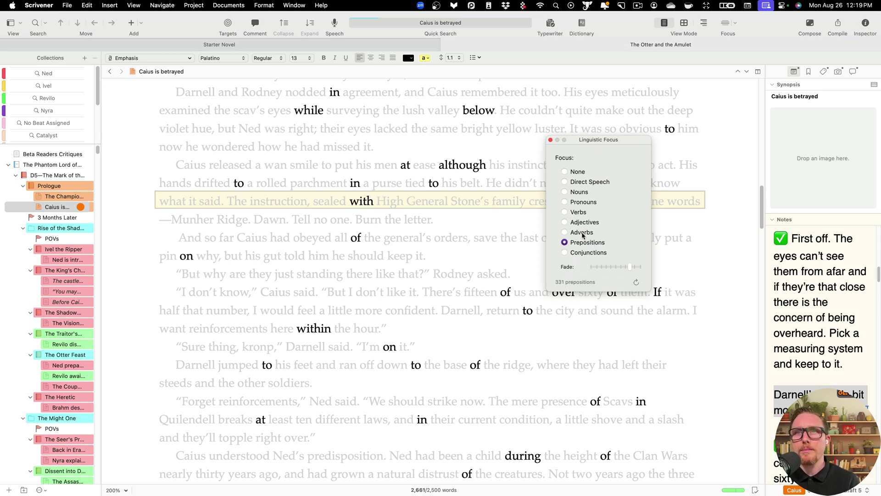
{"action": "left_click", "coordinate": [564, 232]}
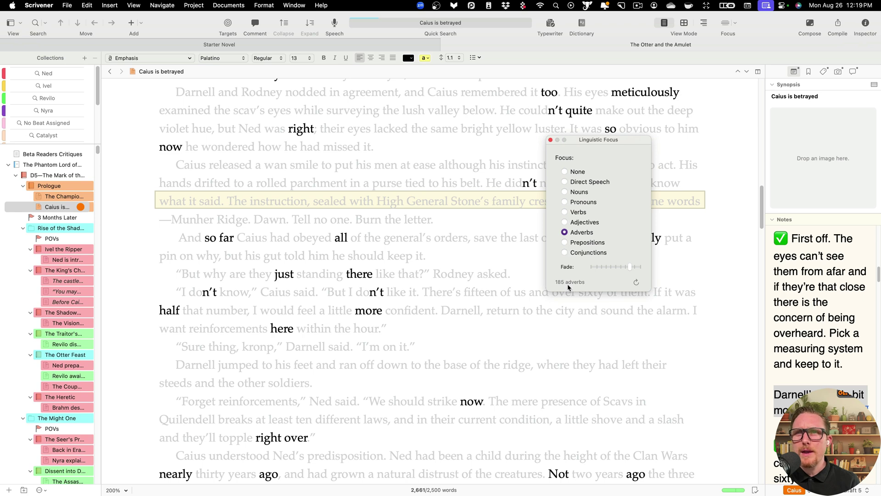
{"action": "left_click", "coordinate": [581, 224]}
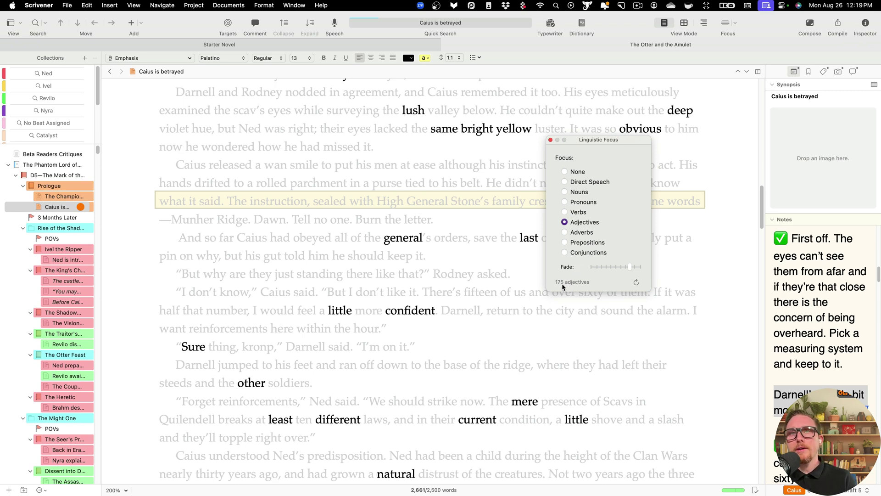
{"action": "left_click", "coordinate": [550, 139]}
{"action": "mouse_move", "coordinate": [440, 492]}
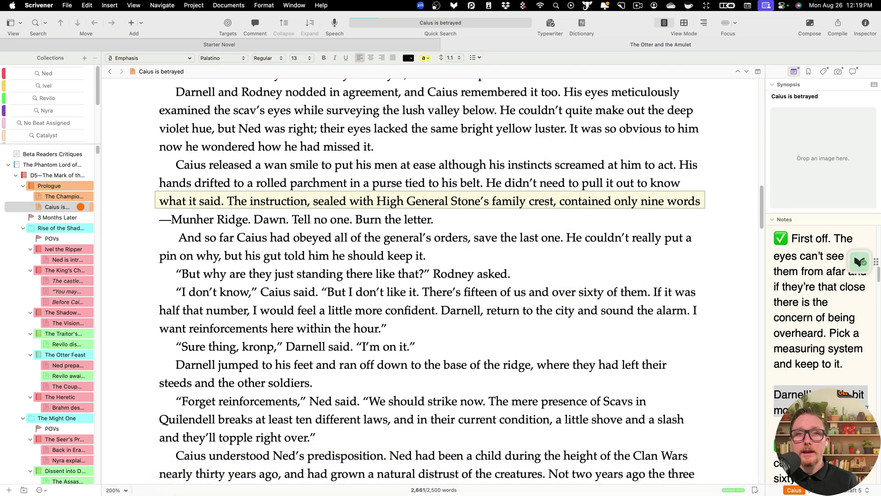
Step: Show the project statistics for the compiled manuscript and browse its expanded word frequency list
{"action": "left_click", "coordinate": [190, 7]}
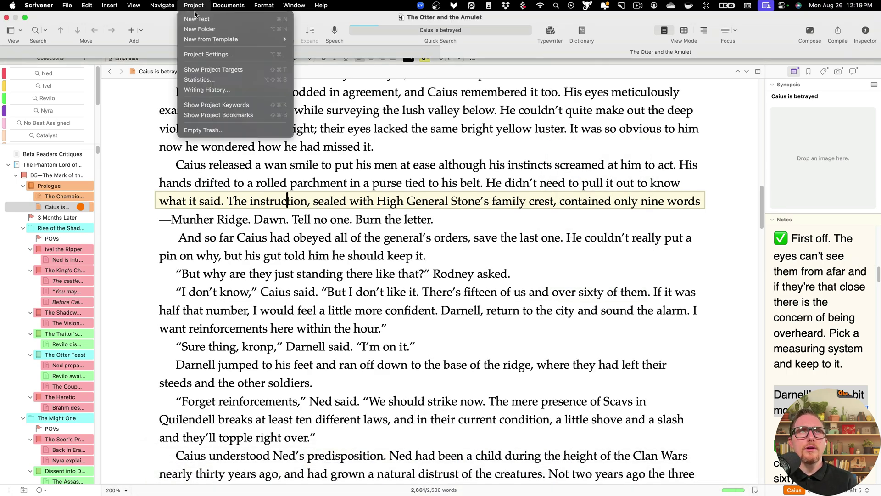
{"action": "left_click", "coordinate": [213, 79]}
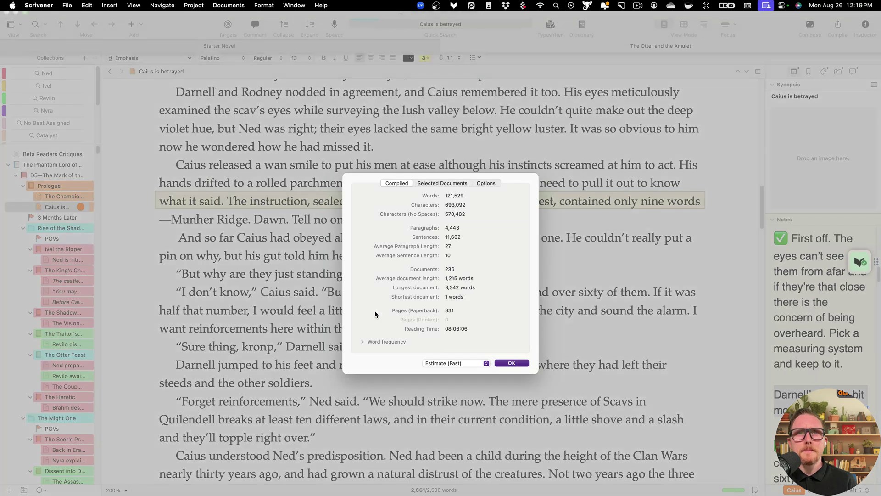
{"action": "left_click", "coordinate": [387, 342]}
{"action": "left_click", "coordinate": [199, 7]}
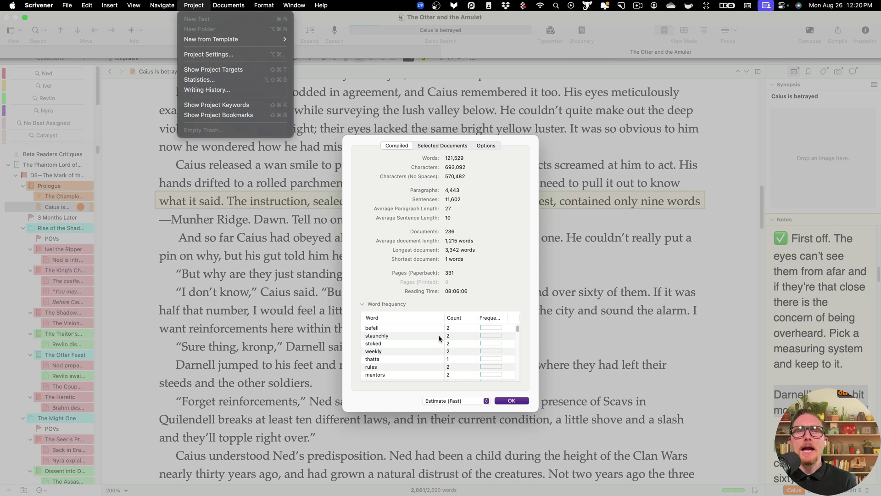
{"action": "left_click", "coordinate": [453, 339]}
{"action": "scroll", "coordinate": [458, 334], "scroll_direction": "down", "scroll_amount": 5}
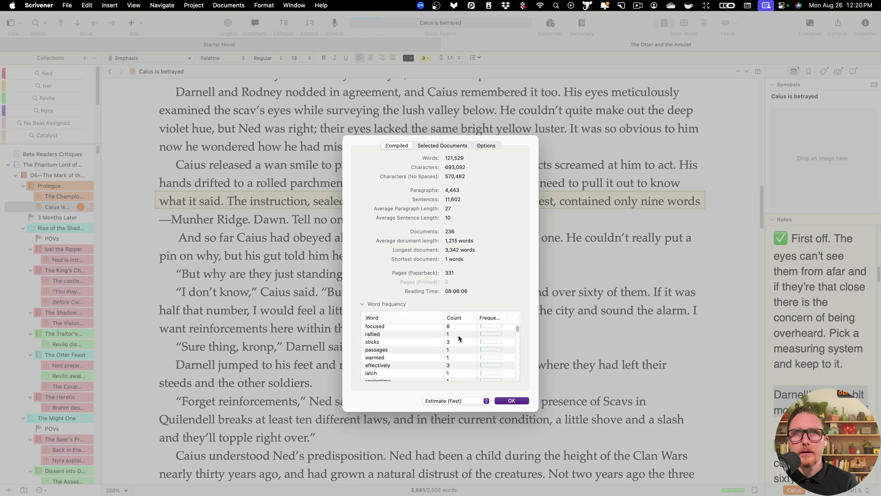
Step: Show the statistics for the selected document, expand its word frequency list, and sort the words by ascending count
{"action": "left_click", "coordinate": [461, 147]}
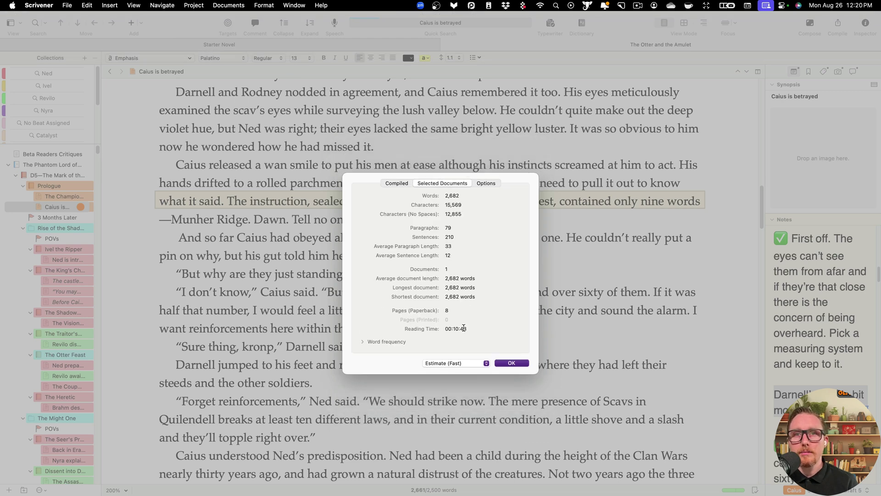
{"action": "left_click", "coordinate": [390, 341]}
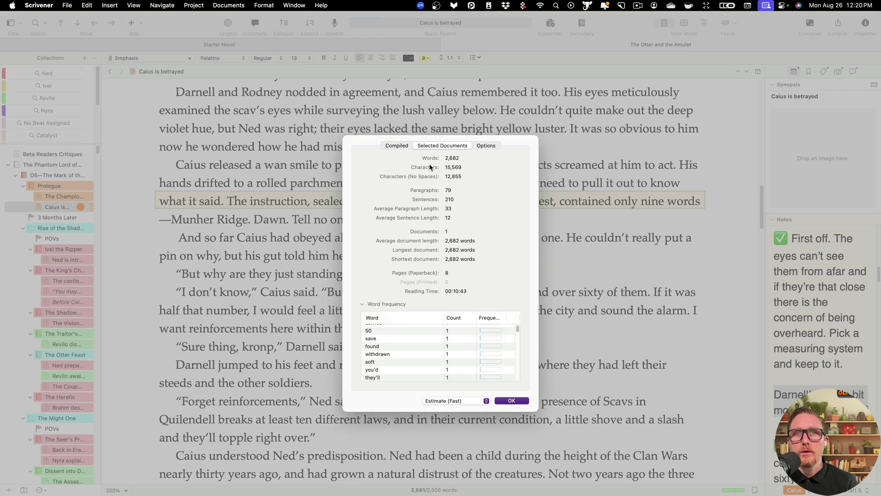
{"action": "left_click", "coordinate": [404, 146]}
{"action": "left_click", "coordinate": [448, 146]}
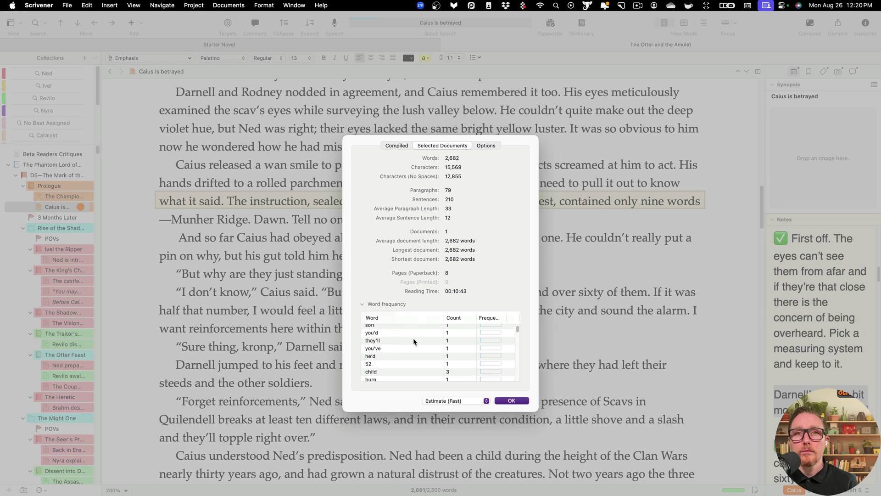
{"action": "scroll", "coordinate": [422, 335], "scroll_direction": "down", "scroll_amount": 3}
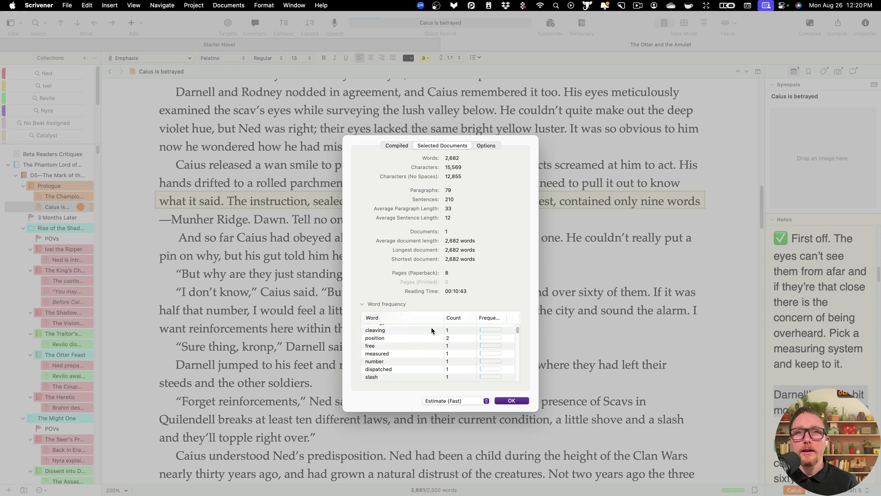
{"action": "left_click", "coordinate": [461, 318]}
{"action": "scroll", "coordinate": [464, 342], "scroll_direction": "down", "scroll_amount": 2}
{"action": "scroll", "coordinate": [464, 343], "scroll_direction": "down", "scroll_amount": 10}
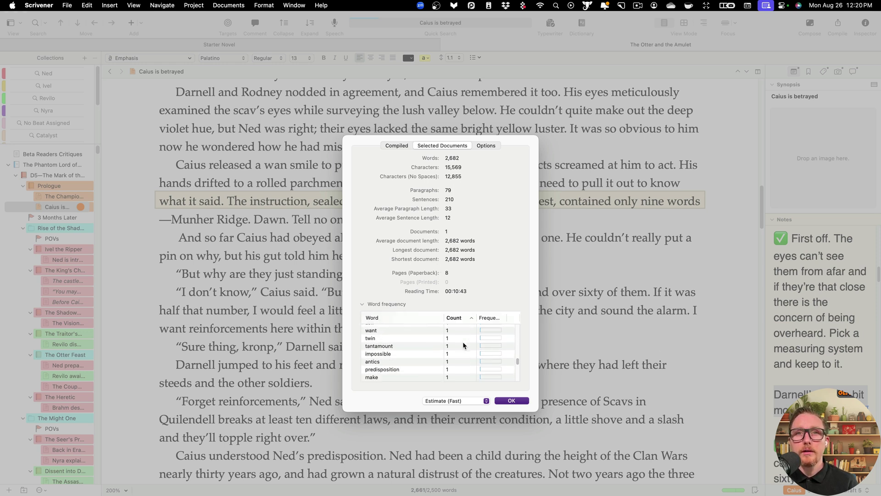
Step: Examine the selected document's most frequent words one by one from the highest count downward, and close the statistics
{"action": "left_click", "coordinate": [400, 377]}
{"action": "key", "text": "Up"}
{"action": "key", "text": "Up"}
{"action": "key", "text": "Up"}
{"action": "key", "text": "Up"}
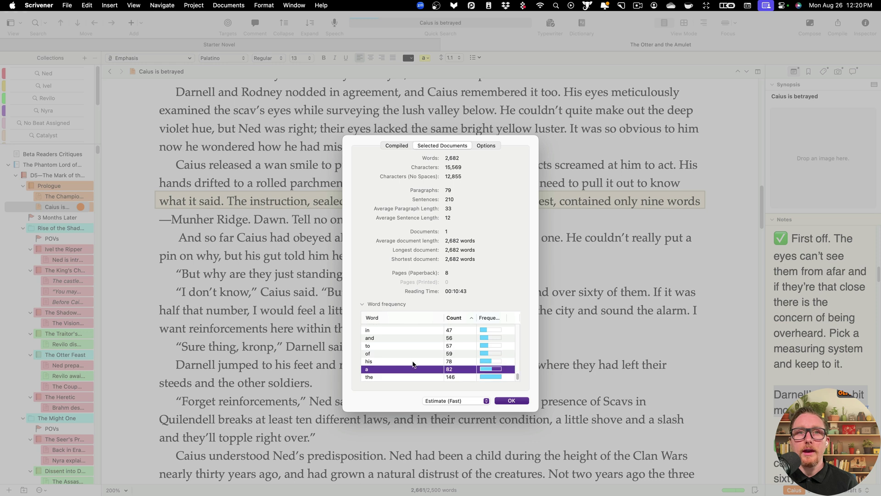
{"action": "key", "text": "Up"}
{"action": "key", "text": "Up"}
{"action": "key", "text": "Up"}
{"action": "key", "text": "Up"}
{"action": "key", "text": "Up"}
{"action": "key", "text": "Up"}
{"action": "key", "text": "Up"}
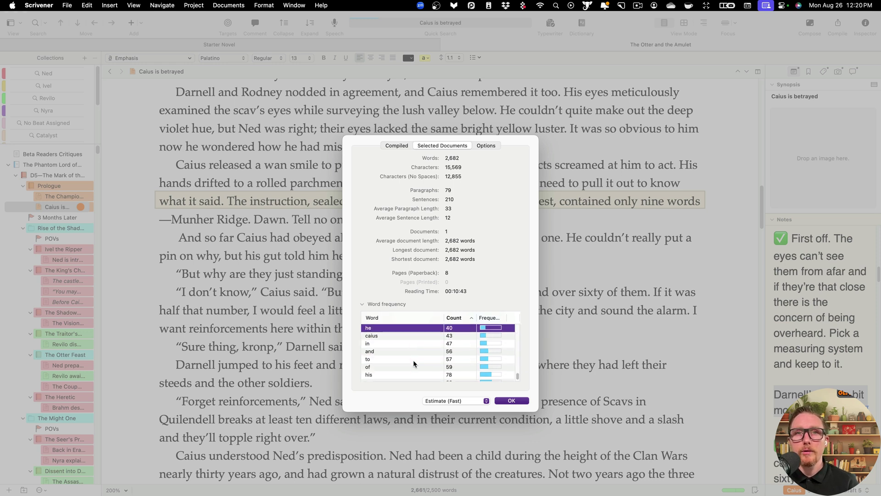
{"action": "key", "text": "Up"}
{"action": "key", "text": "Up"}
{"action": "key", "text": "Up"}
{"action": "key", "text": "Up"}
{"action": "key", "text": "Up"}
{"action": "key", "text": "Up"}
{"action": "key", "text": "Up"}
{"action": "key", "text": "Up"}
{"action": "key", "text": "Up"}
{"action": "key", "text": "Up"}
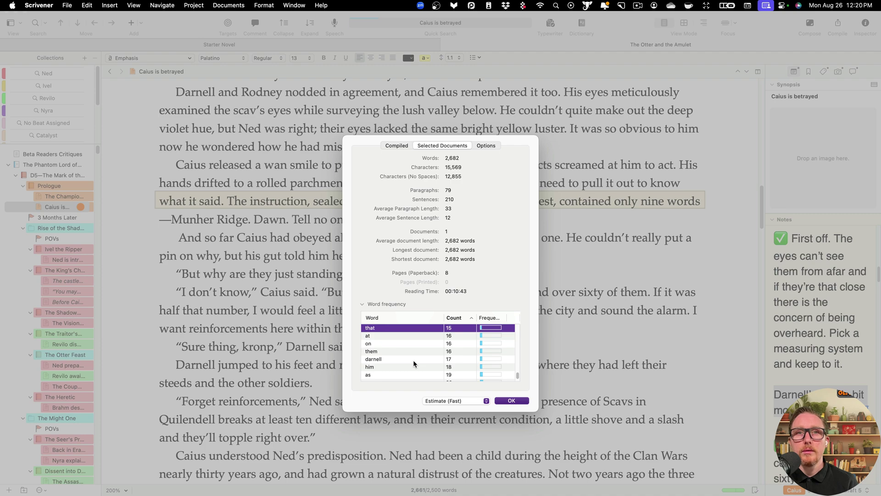
{"action": "key", "text": "Up"}
{"action": "key", "text": "Up"}
{"action": "key", "text": "Up"}
{"action": "key", "text": "Up"}
{"action": "key", "text": "Up"}
{"action": "key", "text": "Up"}
{"action": "key", "text": "Up"}
{"action": "key", "text": "Up"}
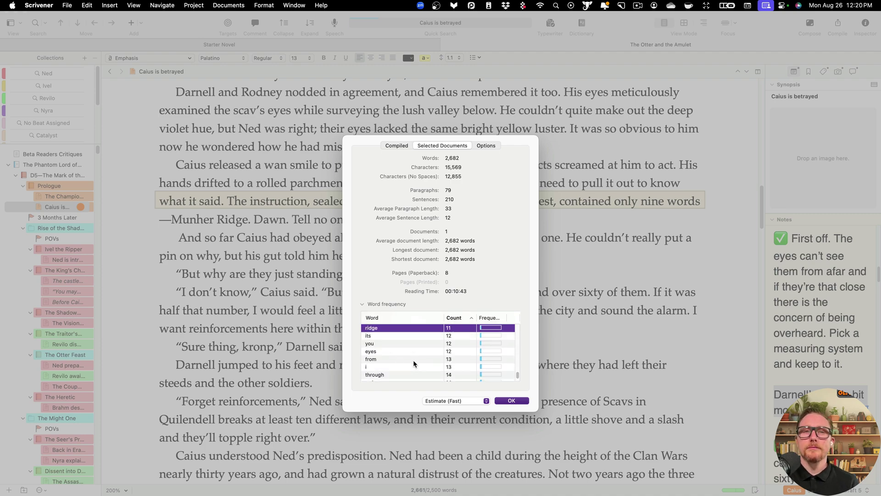
{"action": "left_click", "coordinate": [517, 402]}
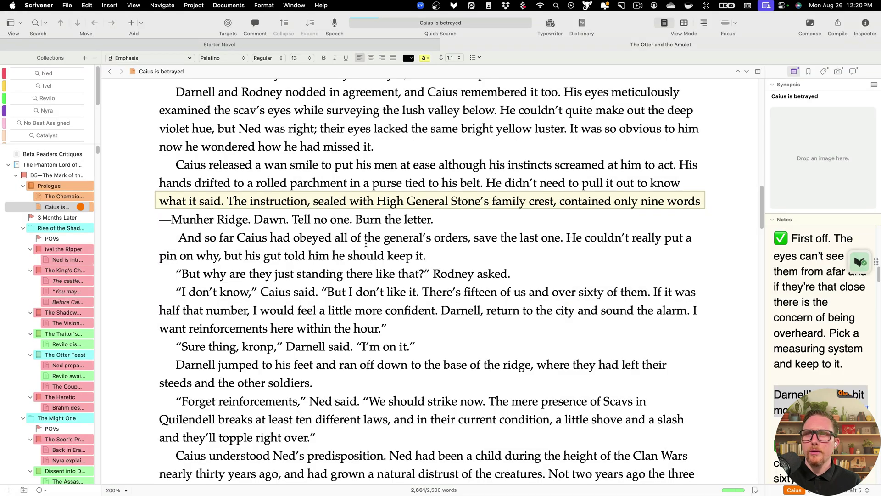
Step: Read the latest webinar chat comments and the open Q&A question about projecting total words per scene or chapter
{"action": "key", "text": "ctrl+Left"}
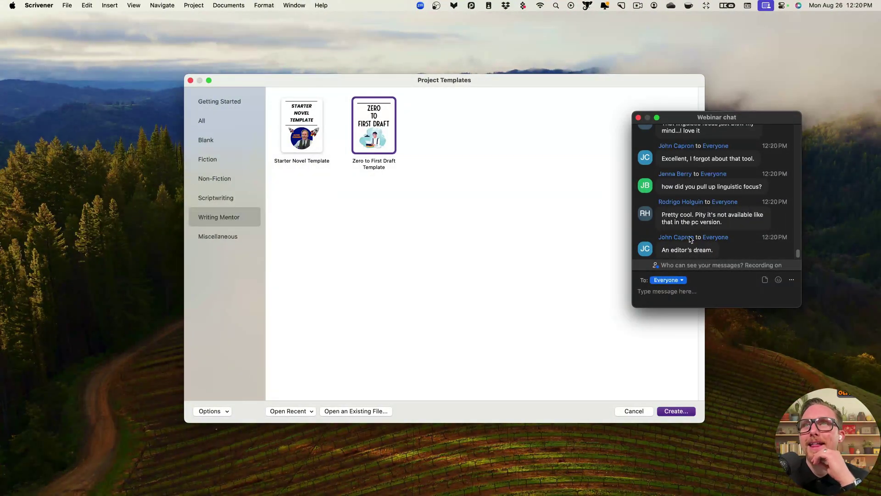
{"action": "left_click_drag", "start_coordinate": [715, 252], "coordinate": [654, 251]}
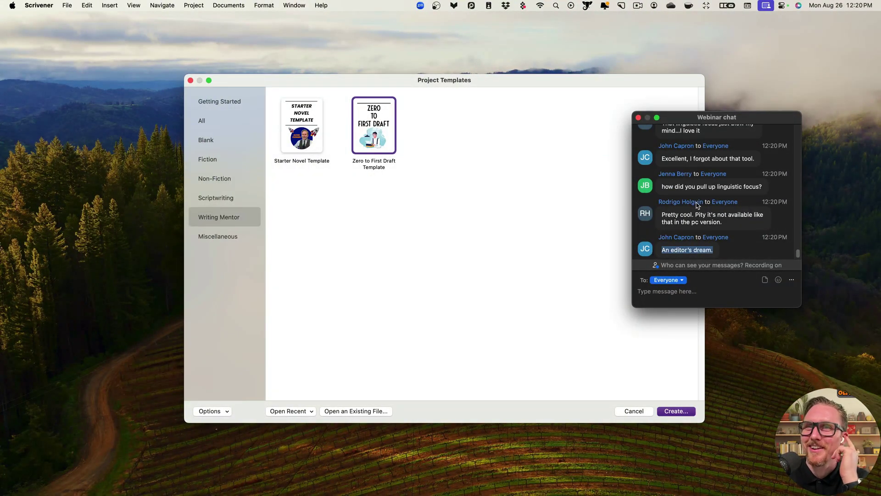
{"action": "left_click_drag", "start_coordinate": [741, 222], "coordinate": [658, 217]}
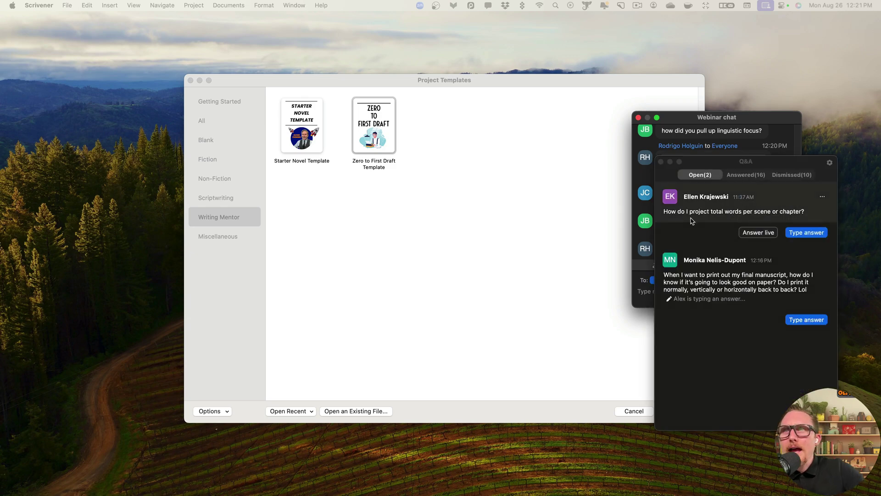
{"action": "left_click_drag", "start_coordinate": [739, 174], "coordinate": [515, 118]}
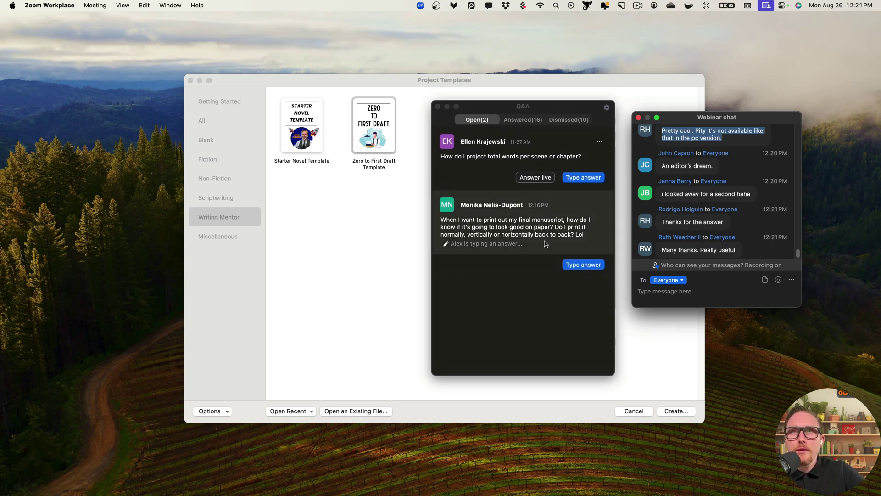
{"action": "left_click_drag", "start_coordinate": [551, 114], "coordinate": [770, 152]}
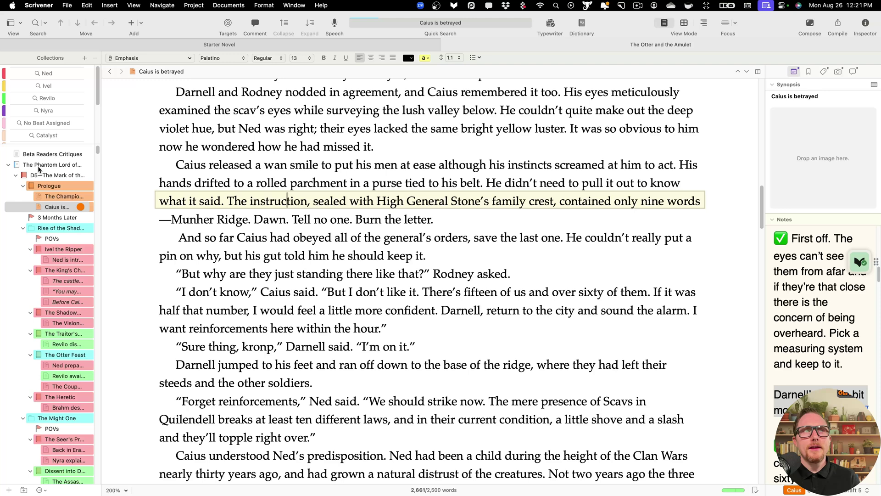
Step: Collapse every folder inside D5—The Mark of the Shadow in The Otter and the Amulet, from Prologue to Epilogue
{"action": "left_click", "coordinate": [23, 185]}
{"action": "left_click", "coordinate": [23, 207]}
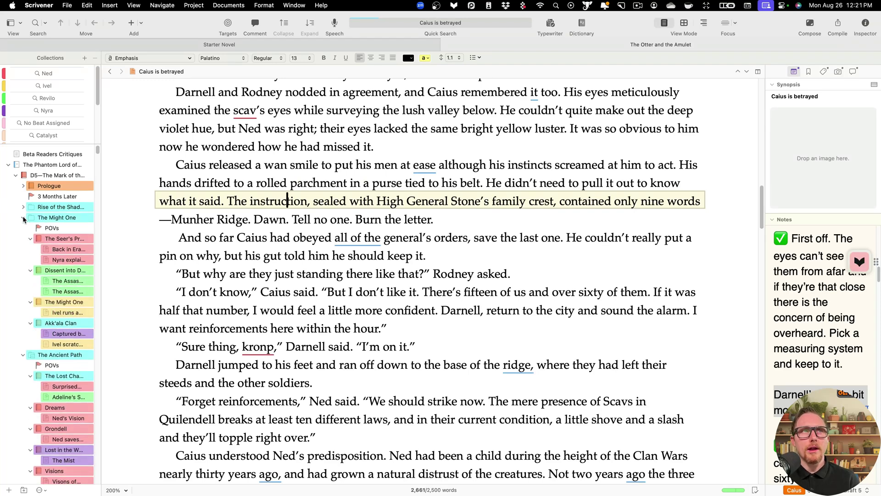
{"action": "left_click", "coordinate": [23, 217]}
{"action": "left_click", "coordinate": [23, 228]}
{"action": "left_click", "coordinate": [22, 238]}
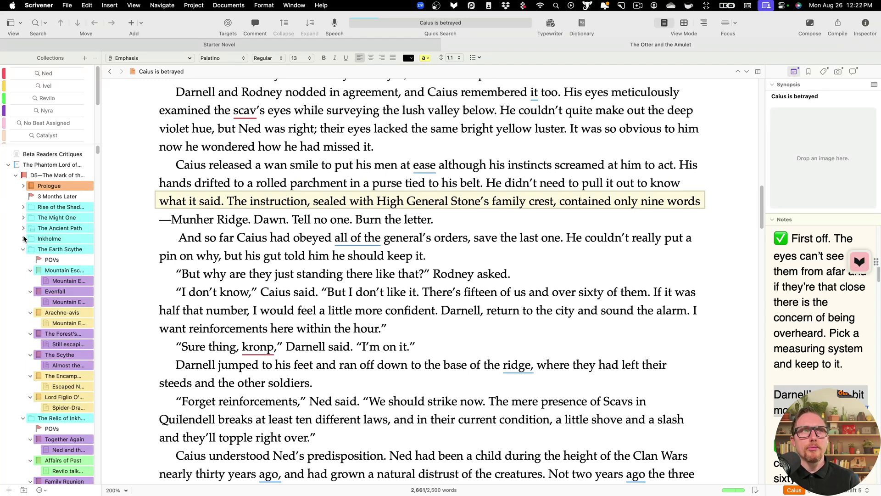
{"action": "left_click", "coordinate": [23, 249]}
{"action": "left_click", "coordinate": [23, 260]}
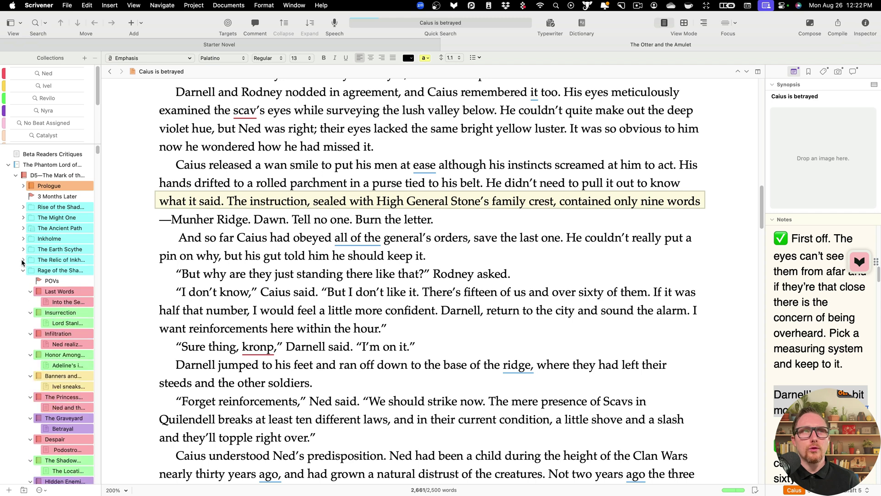
{"action": "left_click", "coordinate": [22, 270]}
{"action": "left_click", "coordinate": [23, 281]}
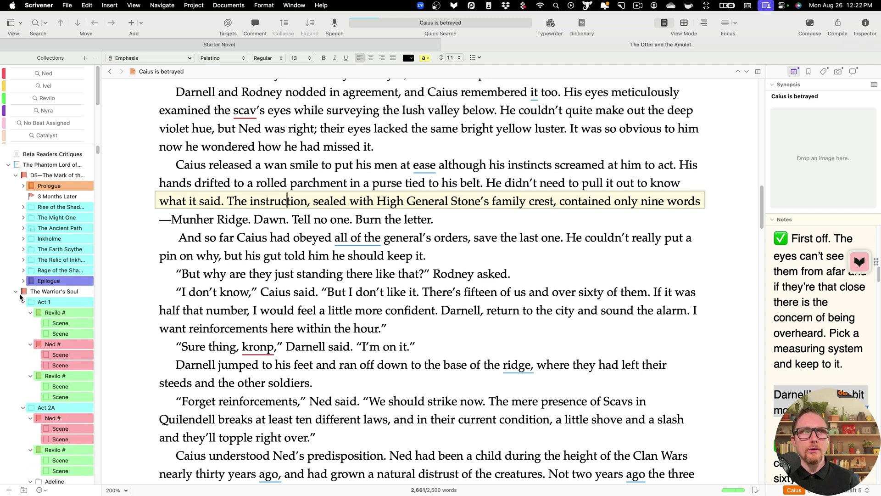
Step: Collapse The Warrior's Soul, Witch's Lament, Eve of Darkness, Mark of the Chosen, Series Research and Template Sheets
{"action": "left_click", "coordinate": [16, 291]}
{"action": "left_click", "coordinate": [15, 302]}
{"action": "left_click", "coordinate": [16, 313]}
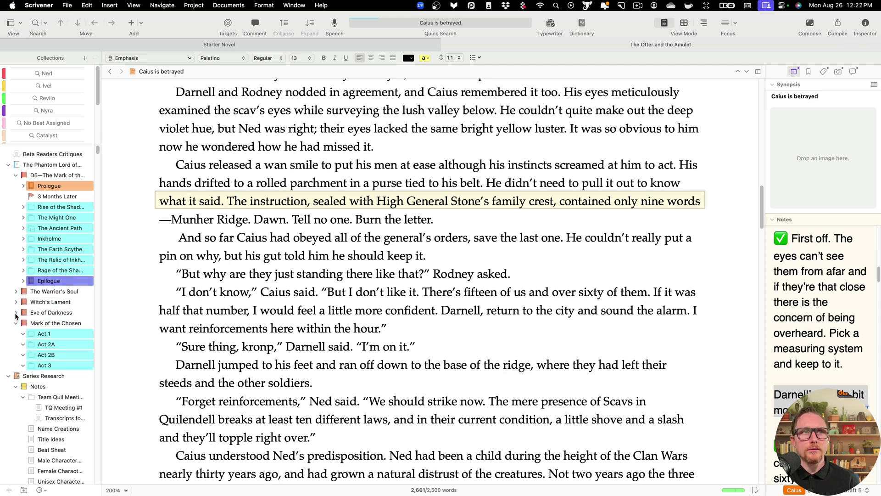
{"action": "left_click", "coordinate": [16, 323]}
{"action": "left_click", "coordinate": [9, 334]}
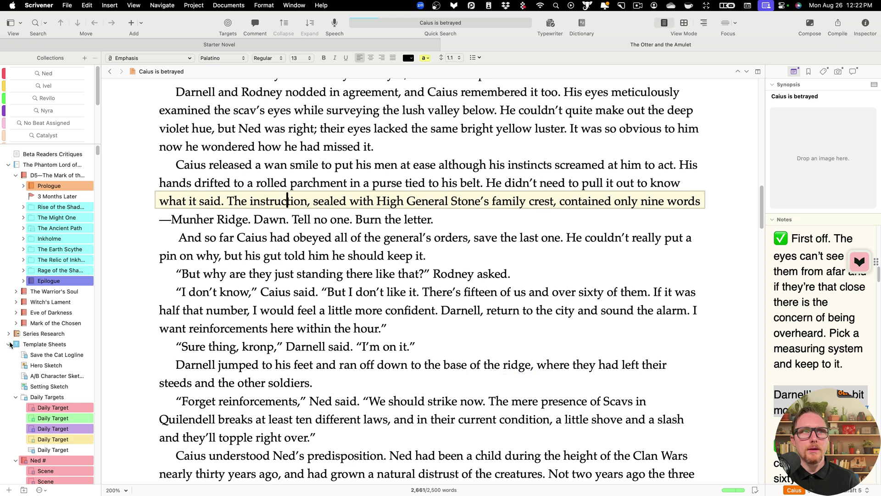
{"action": "left_click", "coordinate": [9, 344]}
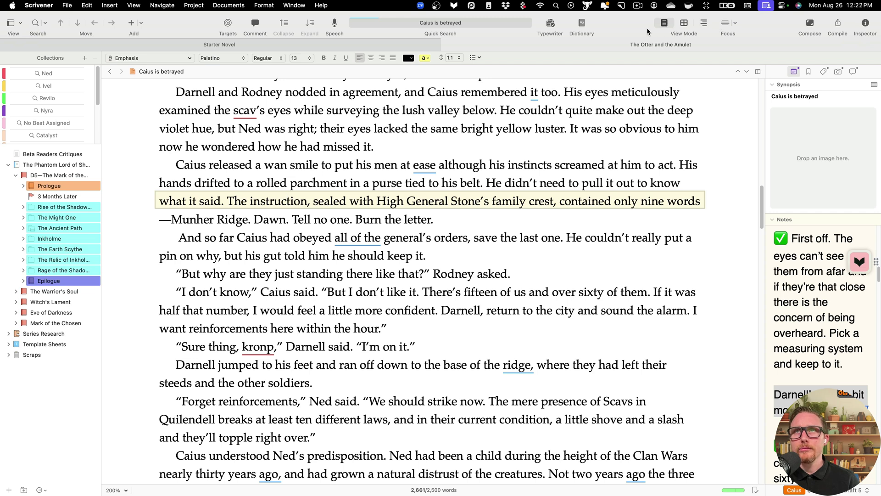
Step: Open D5—The Mark of the Shadow from the series outline and inspect its Prologue and Rise of the Shadowmarked rows
{"action": "left_click", "coordinate": [80, 165]}
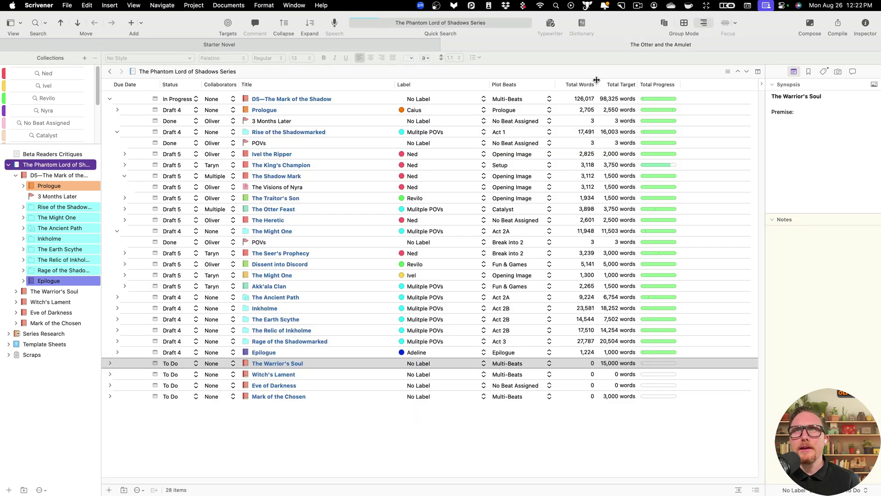
{"action": "left_click", "coordinate": [345, 99]}
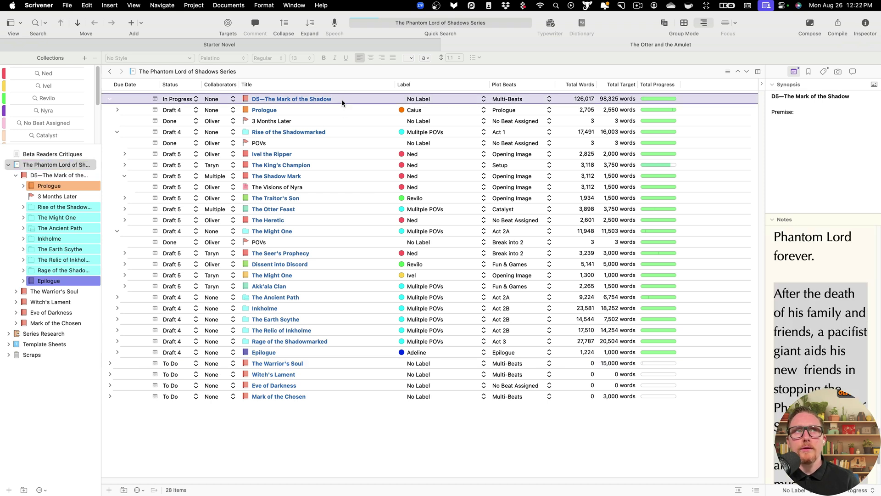
{"action": "key", "text": "super+alt+r"}
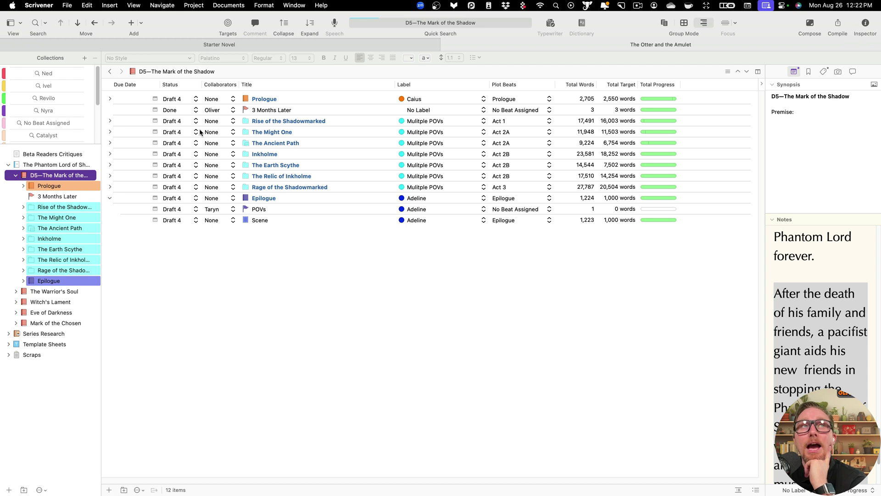
{"action": "left_click", "coordinate": [296, 102]}
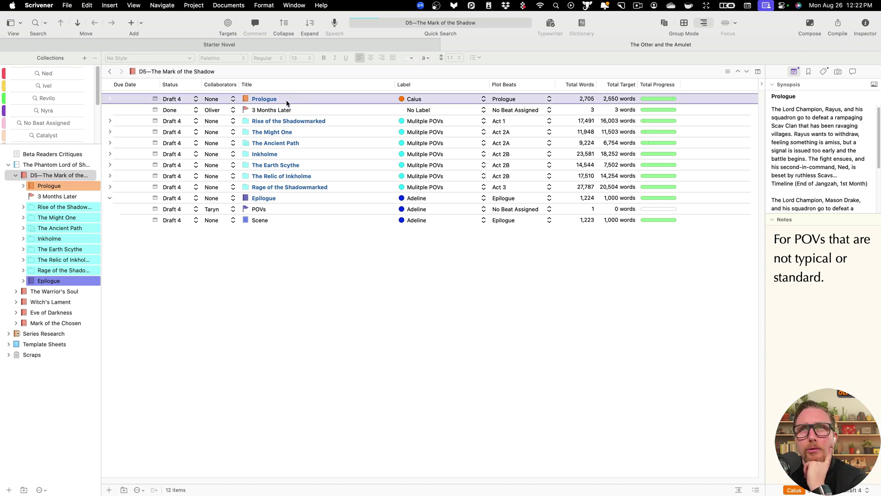
{"action": "left_click", "coordinate": [287, 124]}
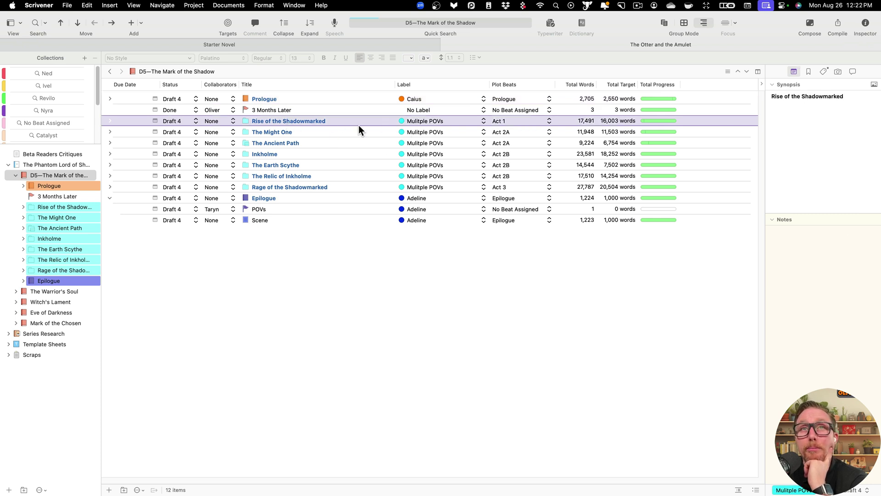
Step: Expand Rise of the Shadowmarked in the outline and inspect The King's Champion and Ivel the Ripper with its scene
{"action": "left_click", "coordinate": [110, 121]}
{"action": "left_click", "coordinate": [282, 143]}
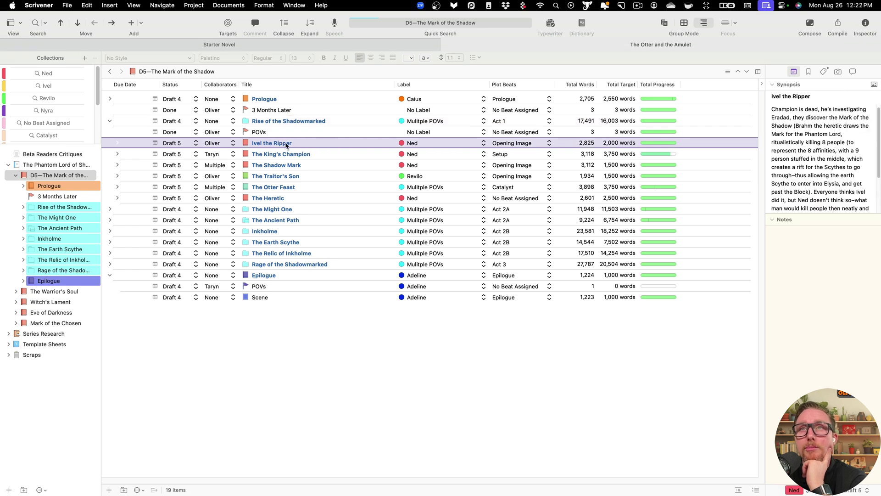
{"action": "key", "text": "Down"}
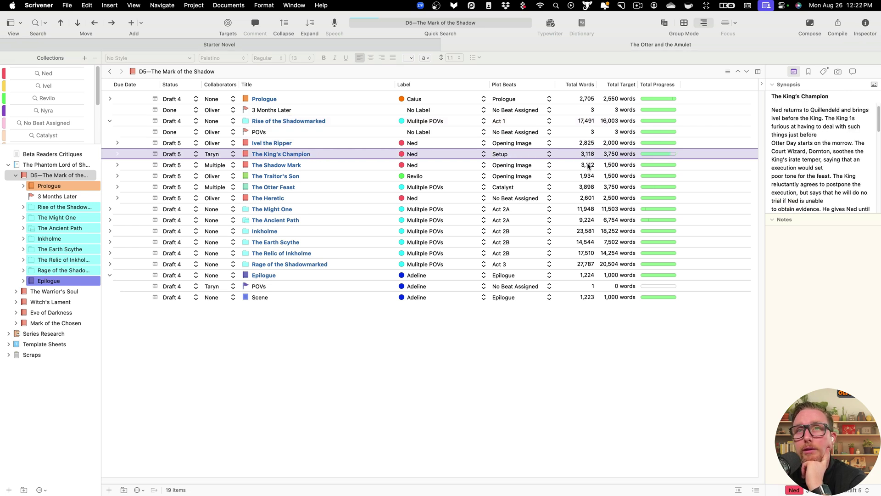
{"action": "left_click", "coordinate": [117, 143]}
{"action": "key", "text": "Up"}
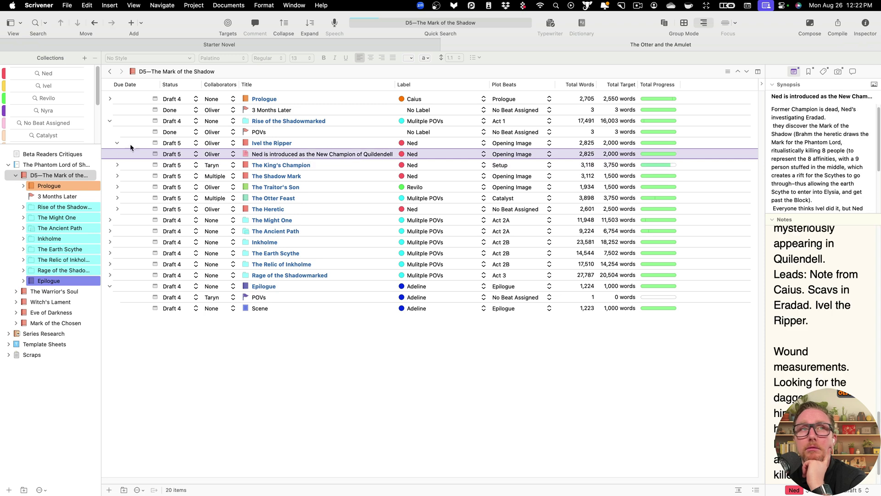
Step: Inspect the scene rows of The King's Champion, leaving it, Ivel the Ripper and Rise of the Shadowmarked collapsed in the outline
{"action": "left_click", "coordinate": [117, 143]}
{"action": "left_click", "coordinate": [117, 154]}
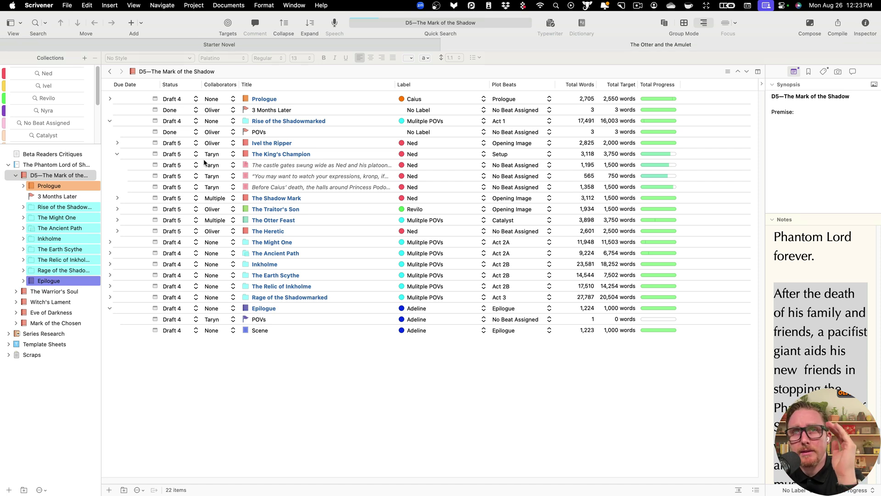
{"action": "left_click", "coordinate": [117, 154]}
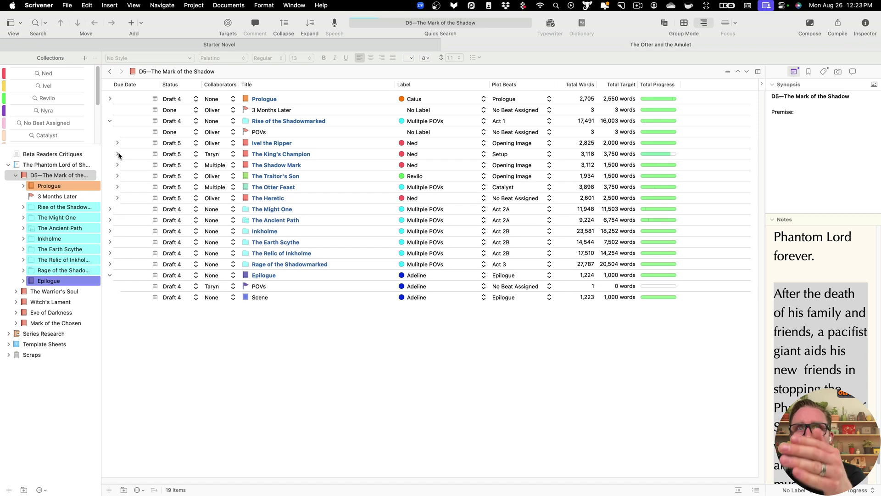
{"action": "left_click", "coordinate": [110, 121]}
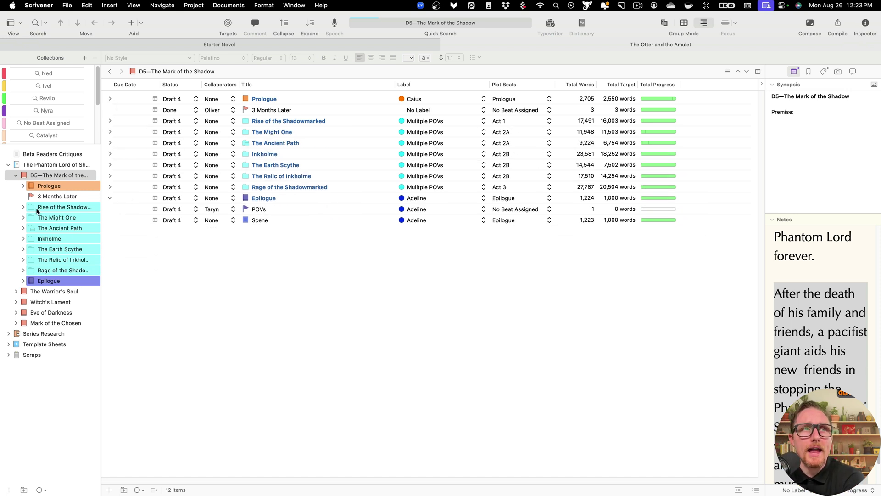
Step: Show D5—The Mark of the Shadow as Scrivenings, and view the text statistics of its Prologue
{"action": "left_click", "coordinate": [669, 30]}
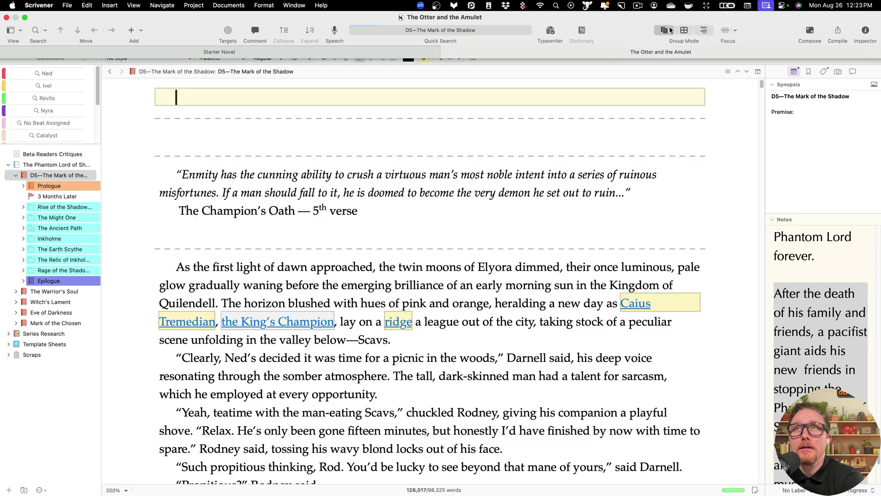
{"action": "left_click", "coordinate": [134, 5]}
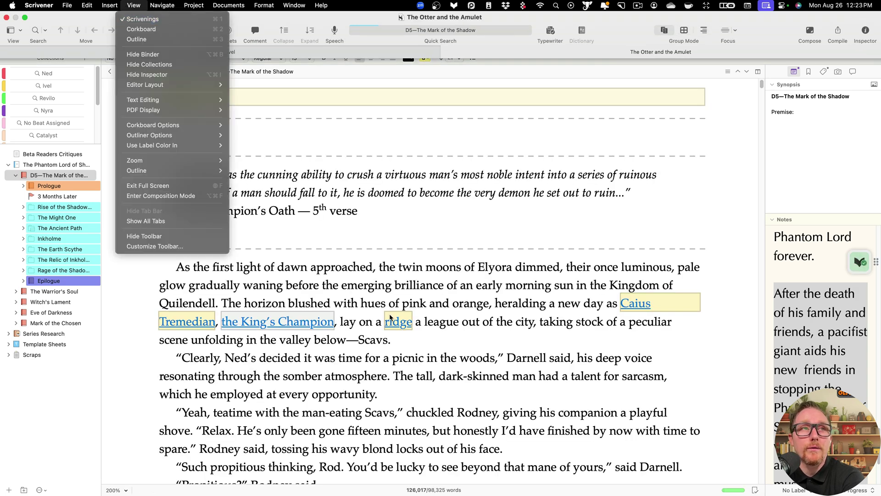
{"action": "left_click", "coordinate": [37, 190]}
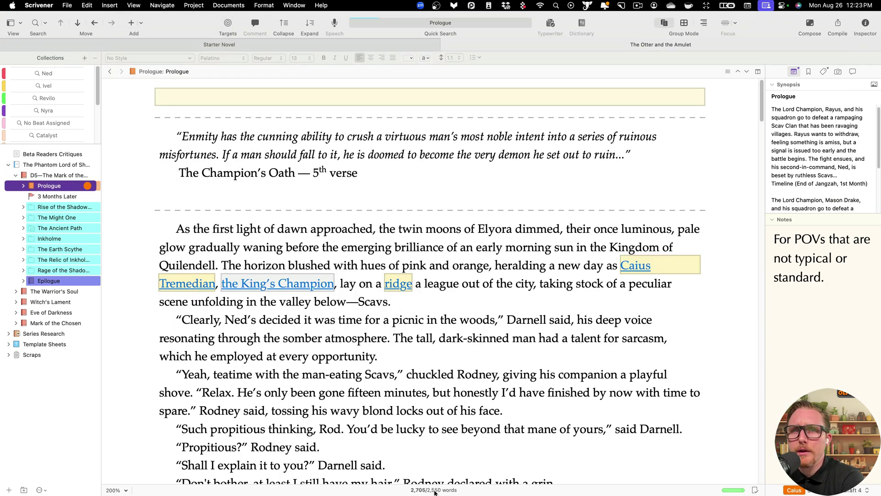
{"action": "left_click", "coordinate": [435, 491]}
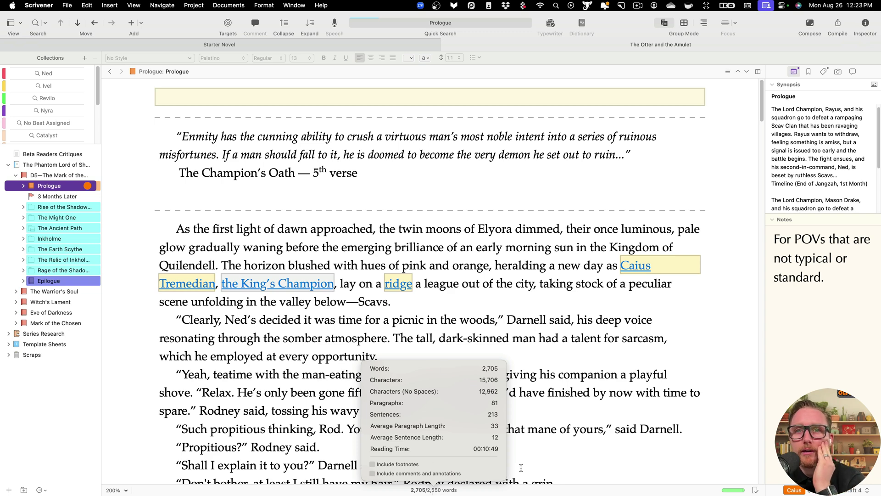
{"action": "left_click", "coordinate": [521, 467]}
{"action": "mouse_move", "coordinate": [419, 493]}
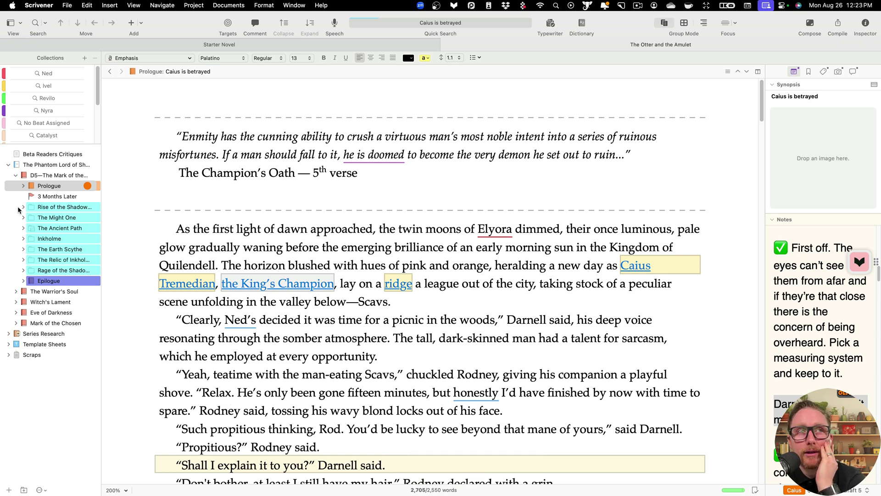
Step: Expand Rise of the Shadowmarked in the binder and check the word counts of the act, Ivel the Ripper and its scene
{"action": "left_click", "coordinate": [72, 208]}
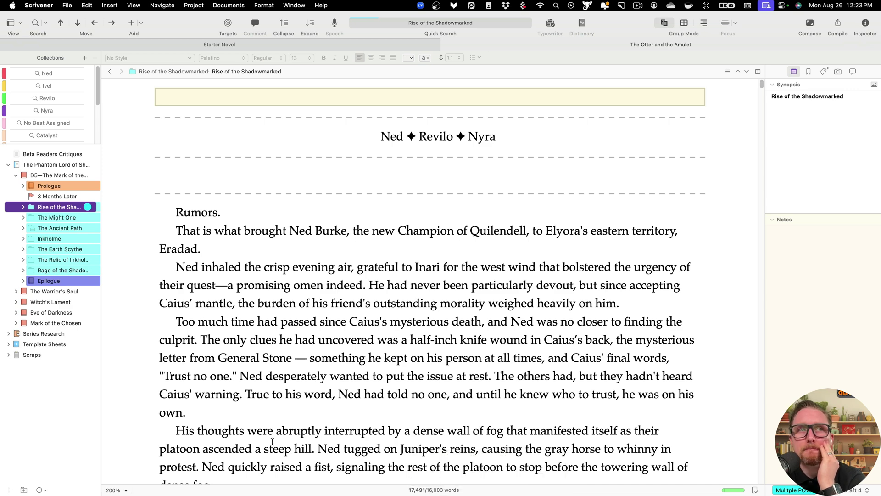
{"action": "left_click", "coordinate": [23, 207]}
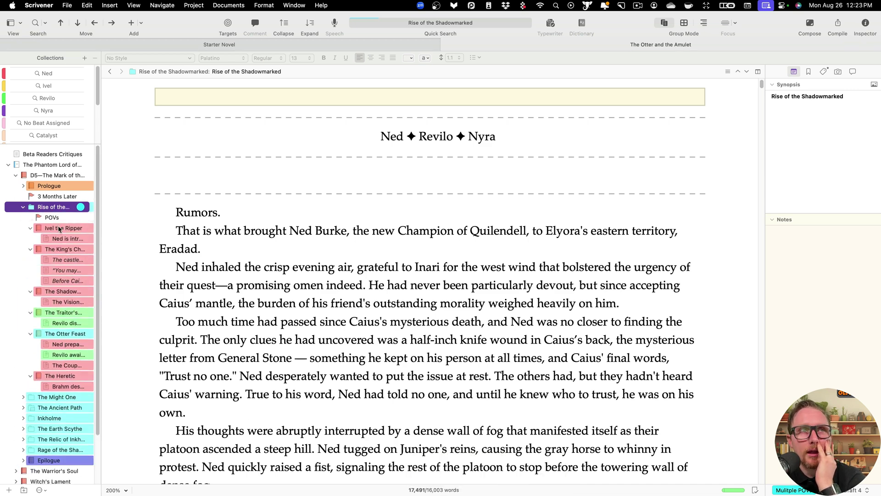
{"action": "left_click", "coordinate": [59, 228]}
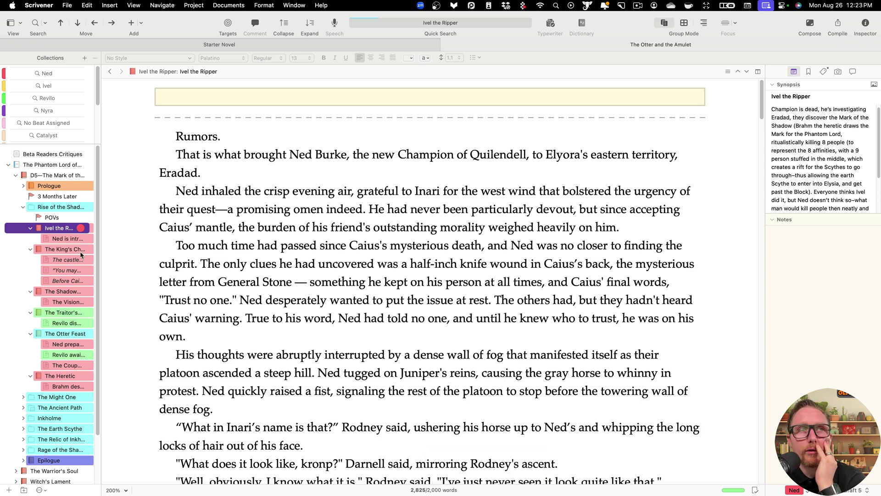
{"action": "left_click", "coordinate": [49, 238]}
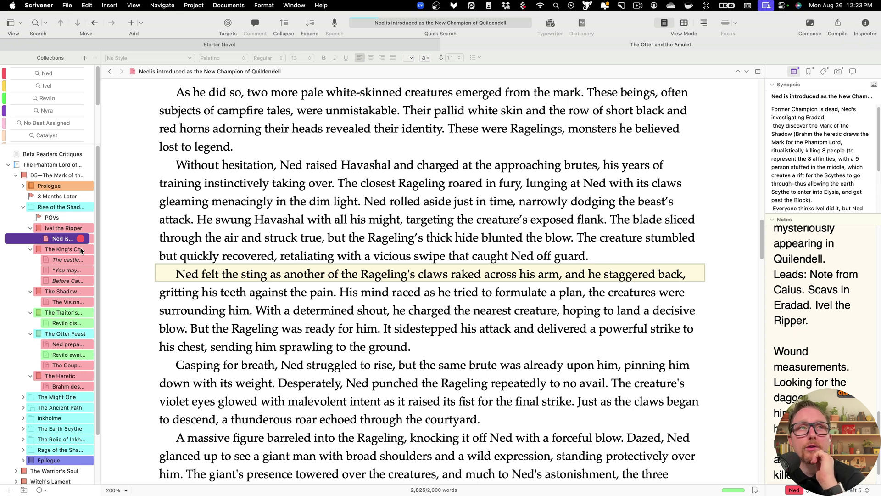
Step: Open The King's Champion and each of its three scenes to check their word counts, ending on the castle gates scene
{"action": "left_click", "coordinate": [64, 249]}
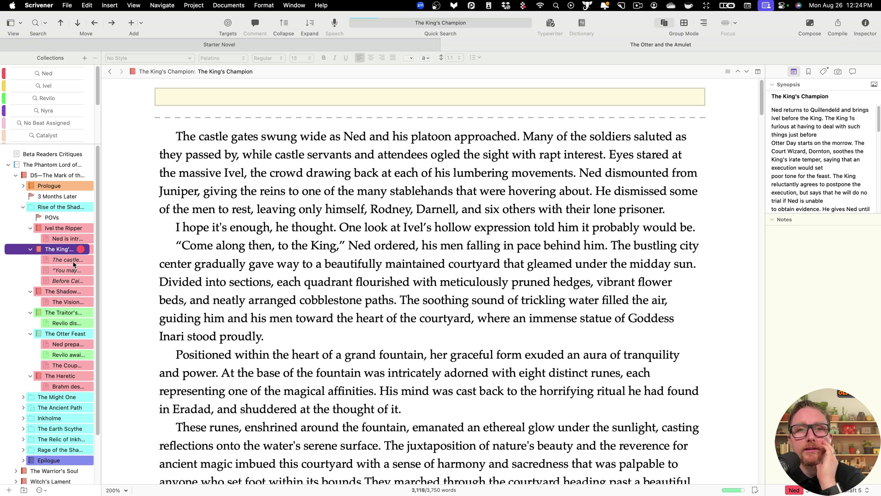
{"action": "left_click", "coordinate": [67, 259]}
{"action": "left_click", "coordinate": [77, 272]}
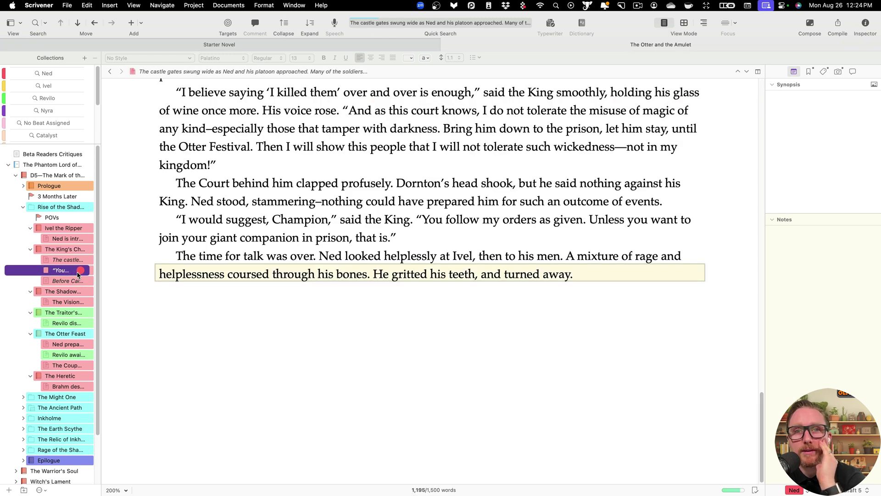
{"action": "left_click", "coordinate": [79, 284]}
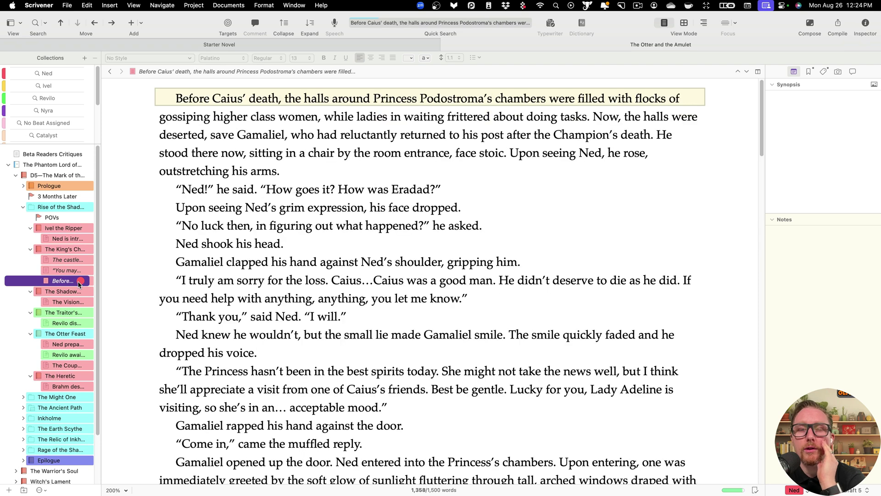
{"action": "left_click", "coordinate": [74, 274]}
{"action": "key", "text": "Up"}
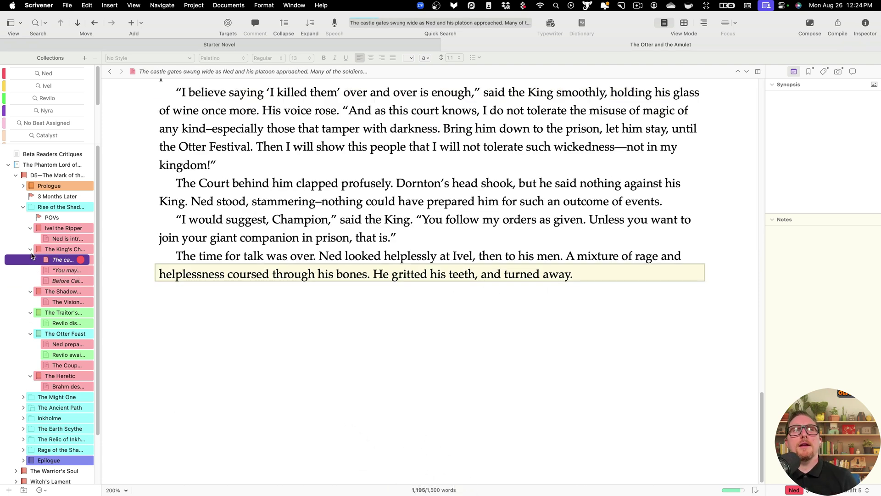
Step: Collapse The King's Champion, Ivel the Ripper and Rise of the Shadowmarked in the binder, and view the castle gates scene's text statistics
{"action": "left_click", "coordinate": [31, 249]}
{"action": "left_click", "coordinate": [30, 228]}
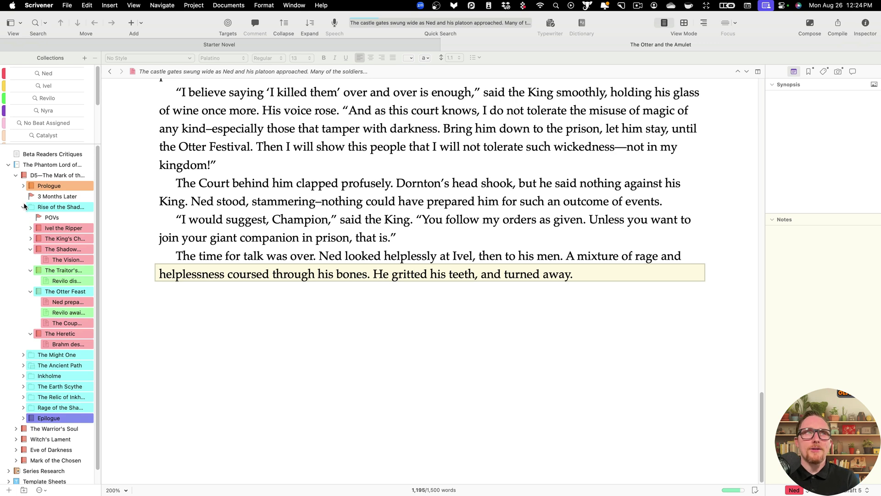
{"action": "left_click", "coordinate": [23, 207]}
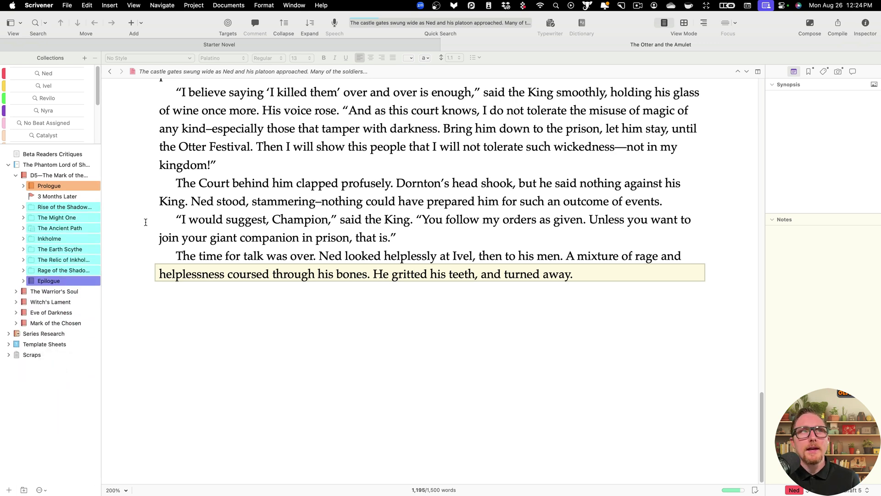
{"action": "left_click", "coordinate": [426, 489]}
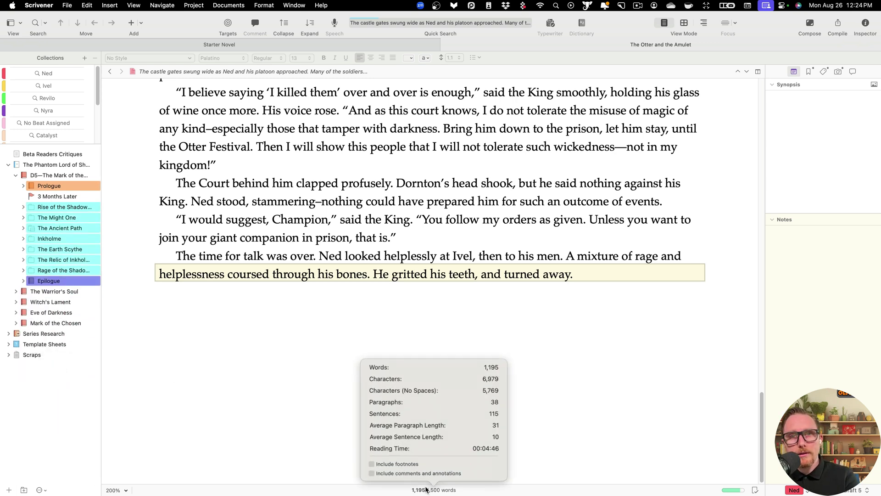
{"action": "left_click", "coordinate": [392, 255]}
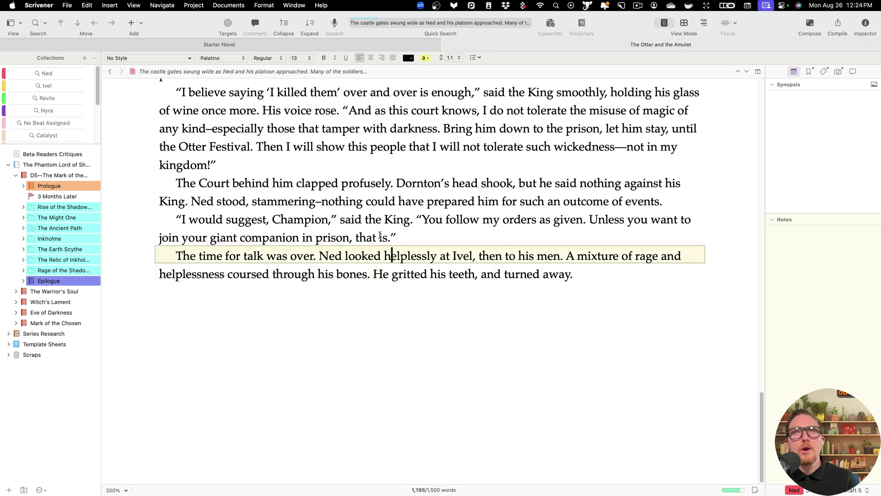
Step: Show D5—The Mark of the Shadow as an outline and inspect the outline rows of its Prologue
{"action": "left_click", "coordinate": [705, 23]}
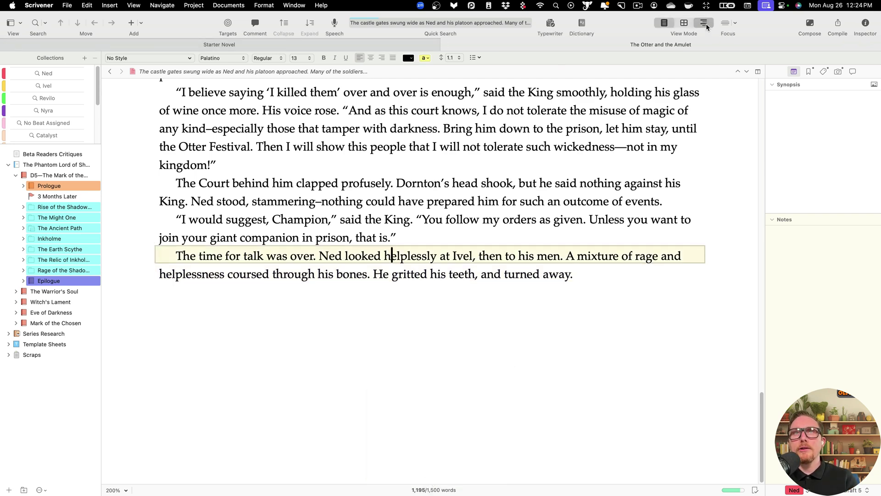
{"action": "left_click", "coordinate": [82, 174]}
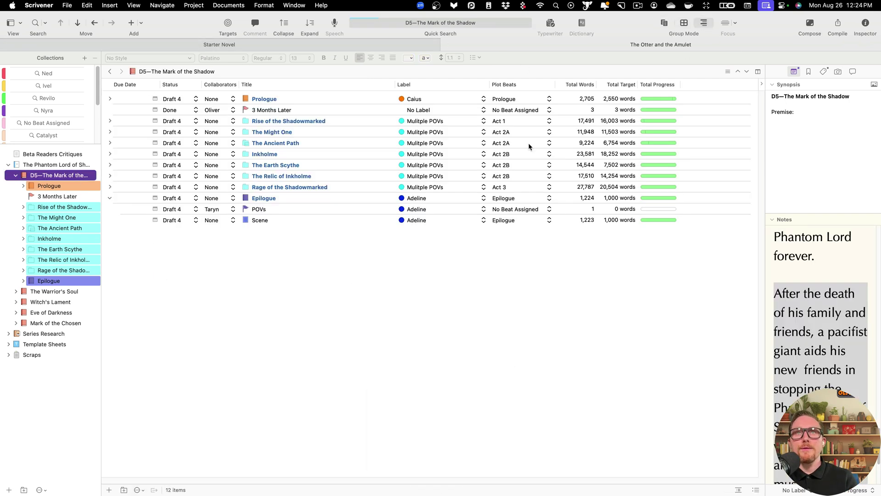
{"action": "left_click", "coordinate": [69, 192]}
{"action": "left_click", "coordinate": [75, 190]}
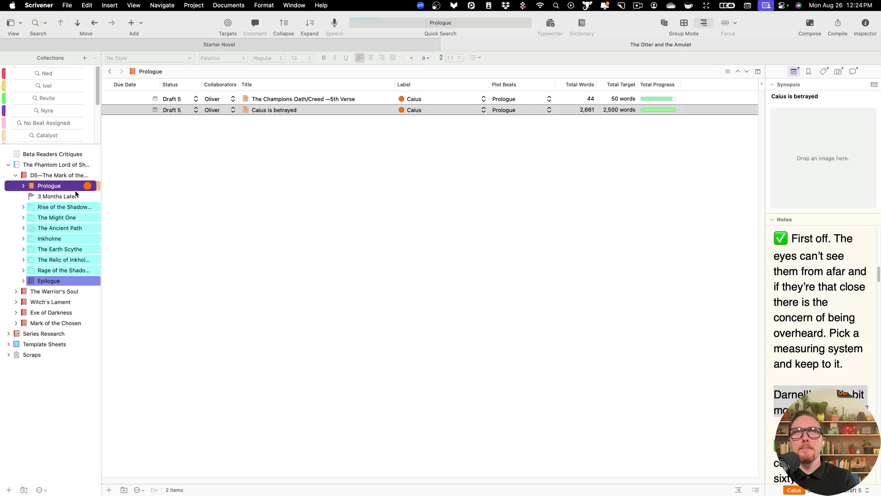
Step: Inspect the outlines of Rise of the Shadowmarked and The Might One, and return to D5—The Mark of the Shadow, collapsing it in the binder
{"action": "left_click", "coordinate": [55, 207]}
{"action": "left_click", "coordinate": [71, 219]}
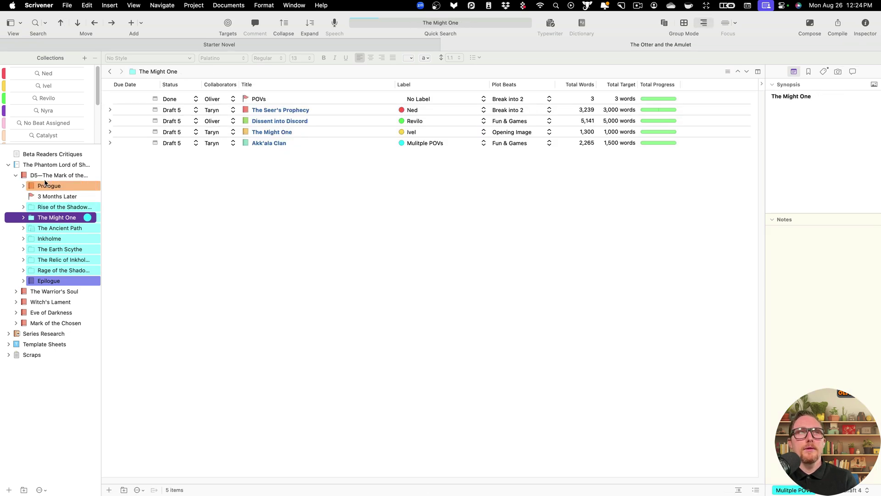
{"action": "left_click", "coordinate": [46, 177]}
{"action": "left_click", "coordinate": [15, 176]}
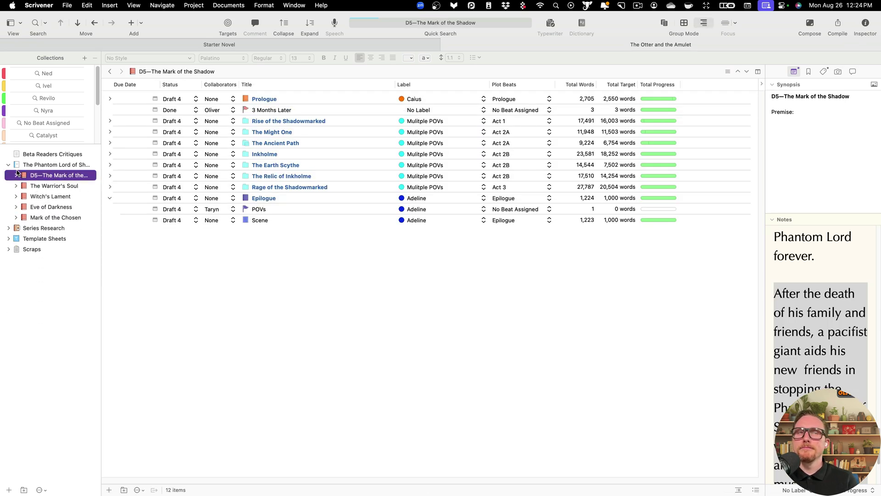
Step: Switch to the webinar windows and read the open Q&A question about changing the folder where projects are saved
{"action": "key", "text": "ctrl+Left"}
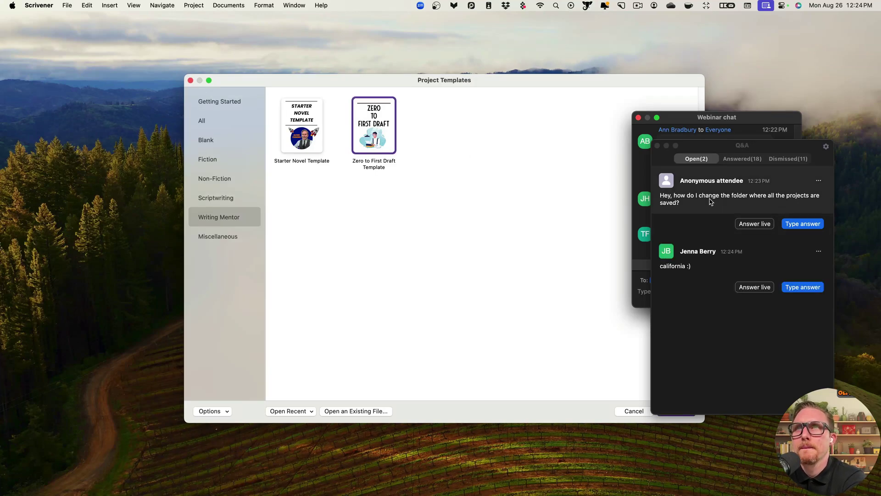
{"action": "left_click_drag", "start_coordinate": [761, 149], "coordinate": [472, 160]}
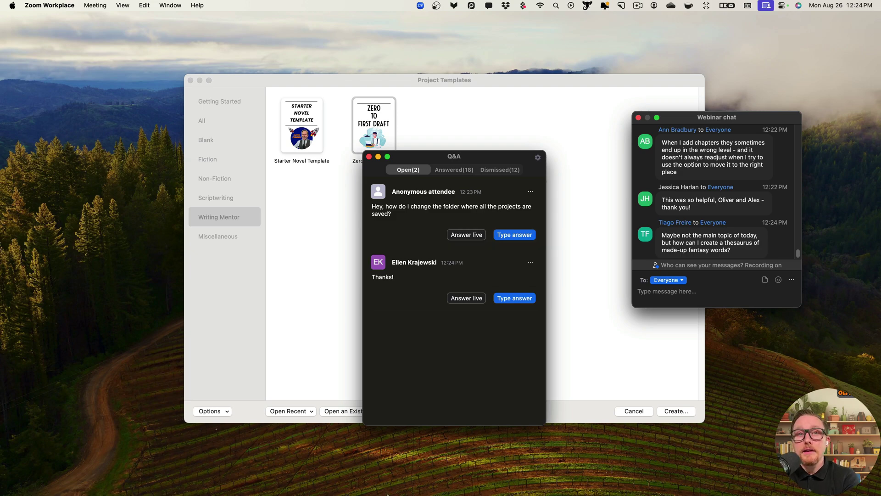
Step: Open a Finder window and clear the Q&A and Webinar chat windows out of its way
{"action": "left_click", "coordinate": [201, 482]}
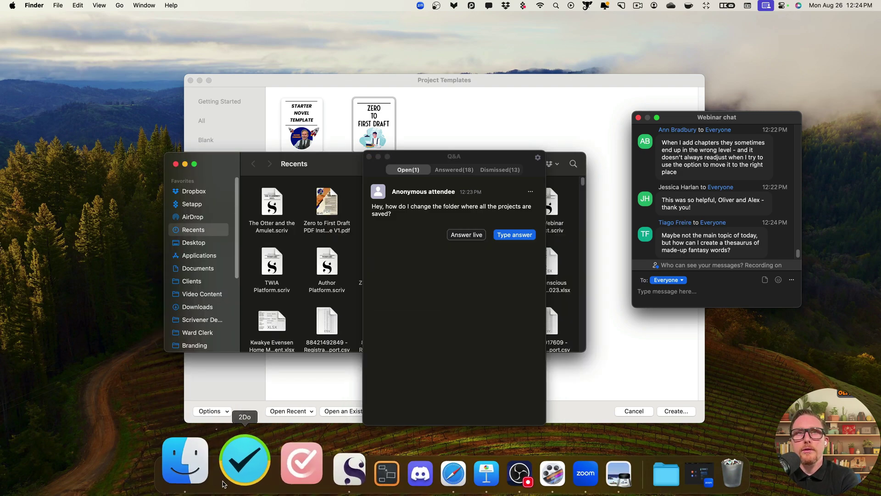
{"action": "left_click_drag", "start_coordinate": [473, 157], "coordinate": [880, 189]}
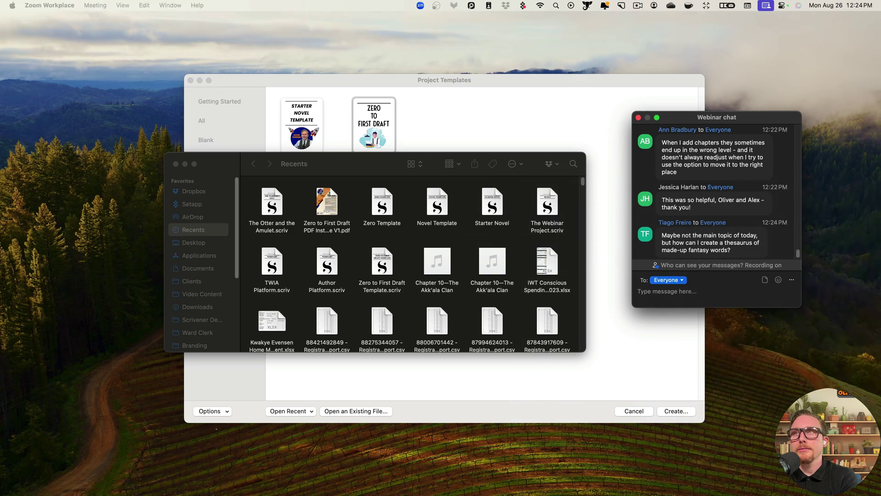
{"action": "left_click_drag", "start_coordinate": [770, 120], "coordinate": [880, 120]}
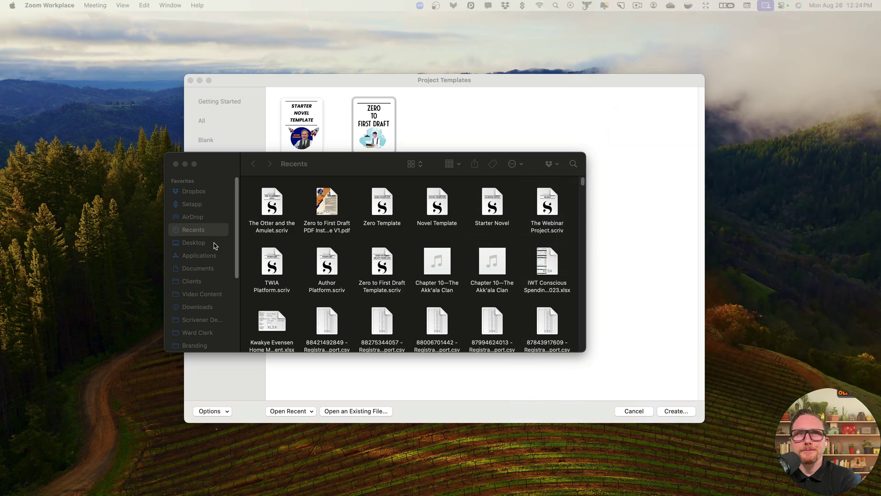
{"action": "left_click_drag", "start_coordinate": [354, 168], "coordinate": [389, 165]}
Step: Browse to the Scrivener Projects folder inside Documents in Finder
{"action": "left_click", "coordinate": [332, 268]}
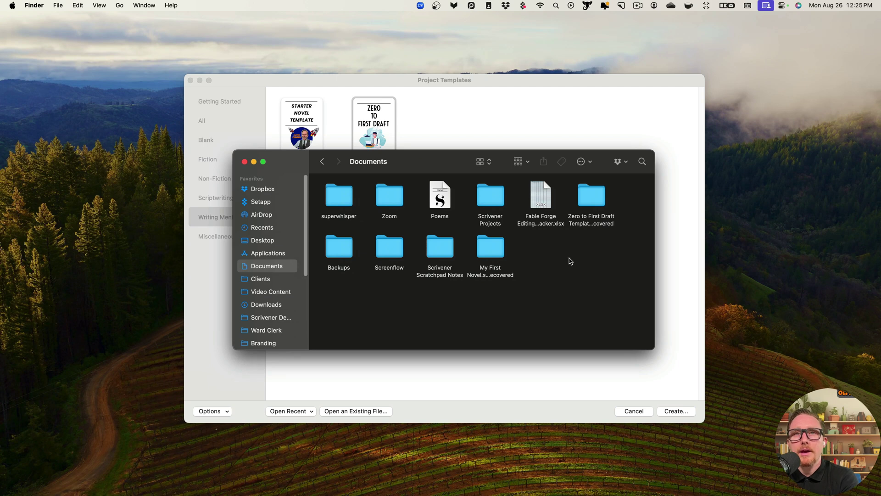
{"action": "right_click", "coordinate": [568, 248]}
{"action": "left_click", "coordinate": [521, 279]}
{"action": "left_click", "coordinate": [497, 218]}
{"action": "double_click", "coordinate": [485, 195]}
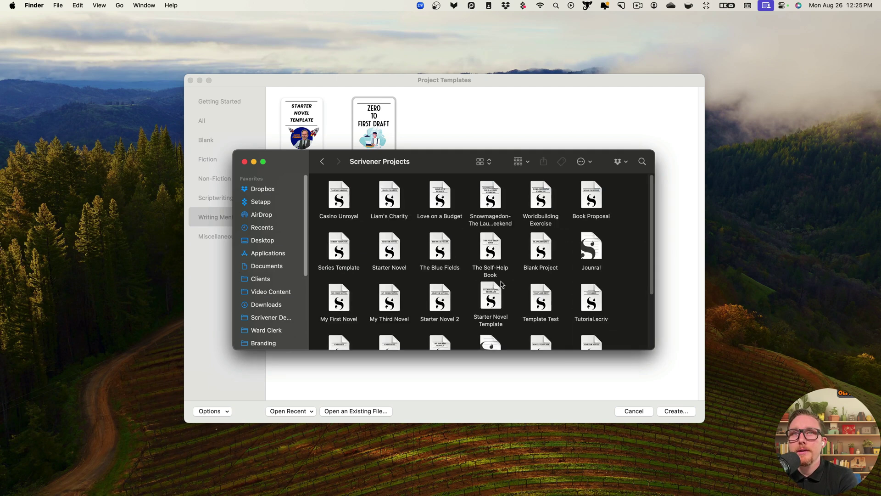
Step: Go back to the Documents folder in Finder and select the Scrivener Projects folder
{"action": "left_click", "coordinate": [323, 162]}
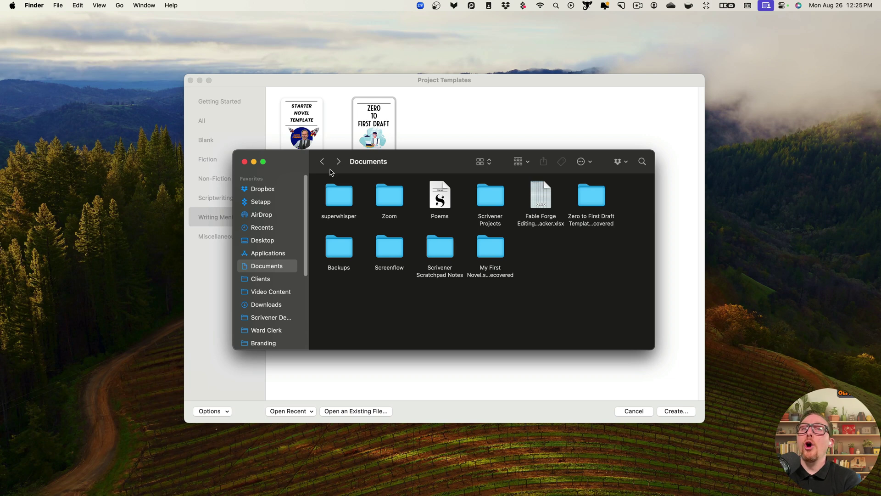
{"action": "left_click", "coordinate": [482, 193]}
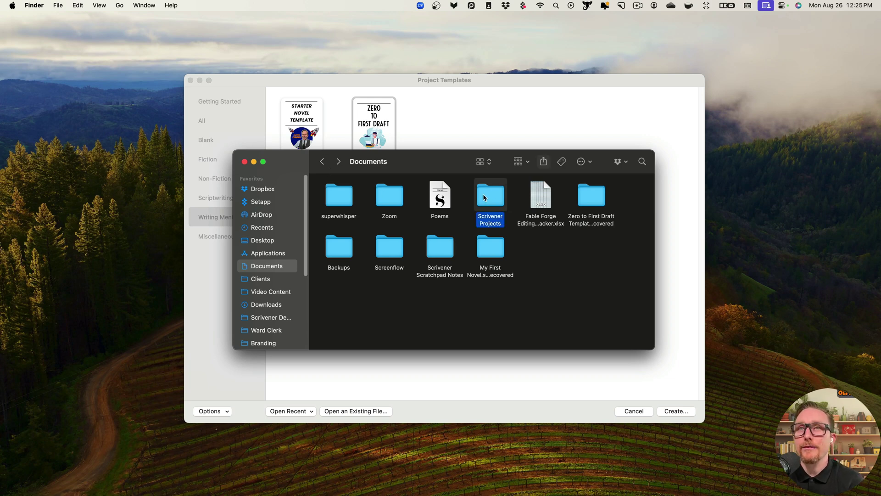
Step: Switch to Scrivener's Project Templates window and start a project from the Fiction category's Novel template
{"action": "left_click", "coordinate": [532, 125]}
{"action": "left_click", "coordinate": [312, 416]}
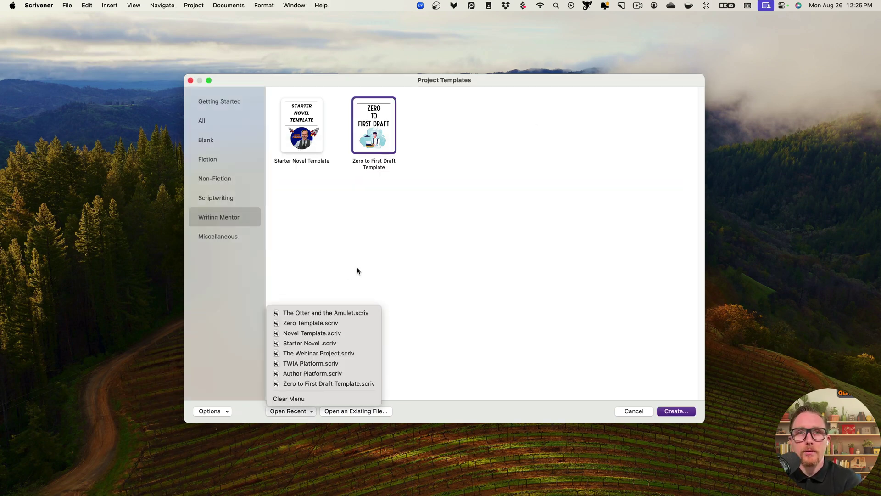
{"action": "left_click", "coordinate": [356, 269]}
{"action": "left_click", "coordinate": [216, 159]}
{"action": "left_click", "coordinate": [310, 150]}
{"action": "double_click", "coordinate": [310, 150]}
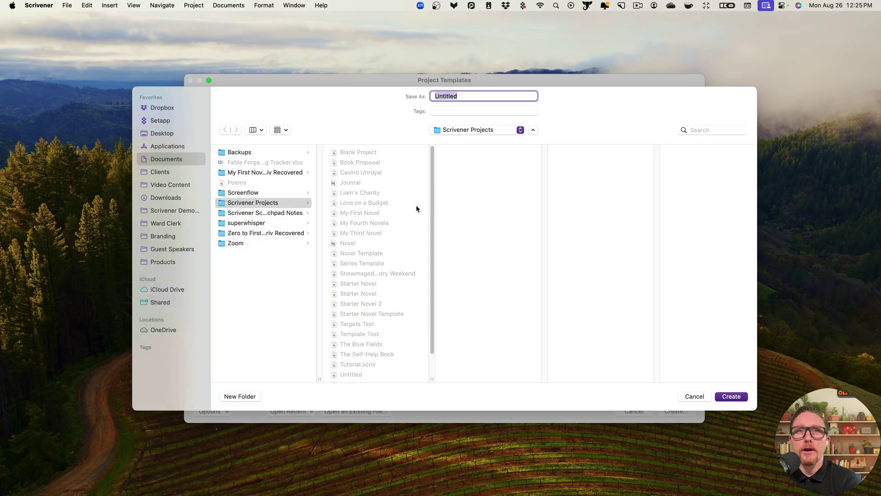
Step: Choose Scrivener Projects inside Documents as the new project's save location, and cancel creating the project
{"action": "left_click", "coordinate": [239, 206]}
{"action": "left_click", "coordinate": [178, 161]}
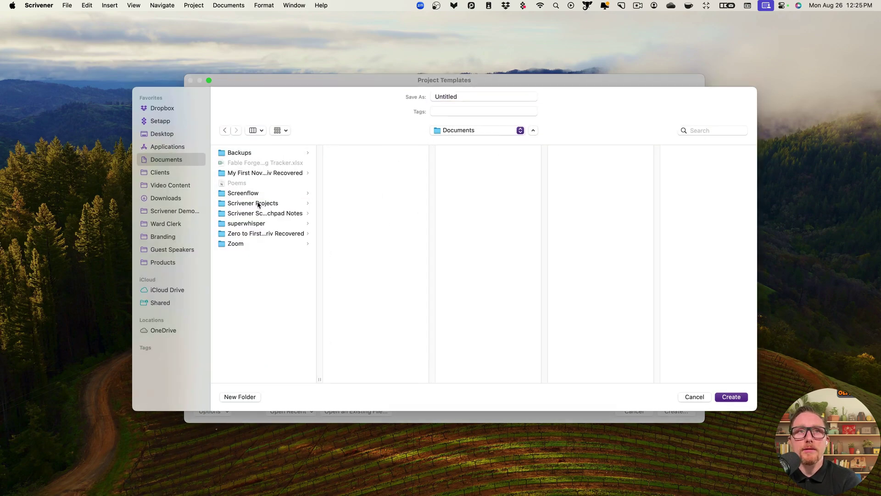
{"action": "left_click", "coordinate": [257, 203]}
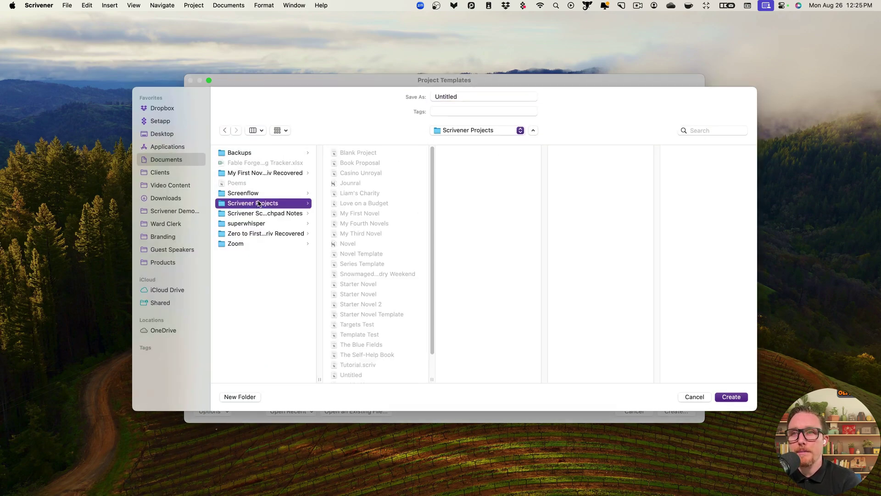
{"action": "left_click", "coordinate": [694, 397]}
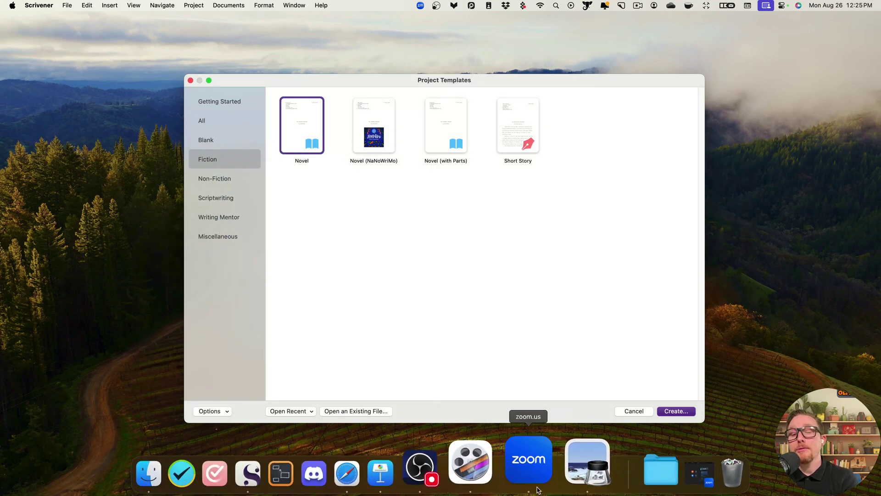
Step: Switch back to Finder and search this Mac for files whose name contains ".scriv"
{"action": "left_click", "coordinate": [202, 467]}
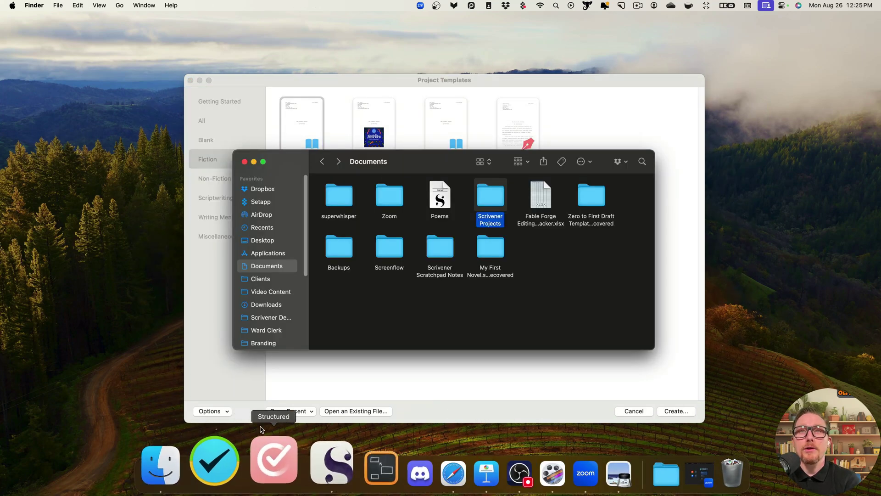
{"action": "left_click", "coordinate": [642, 161]}
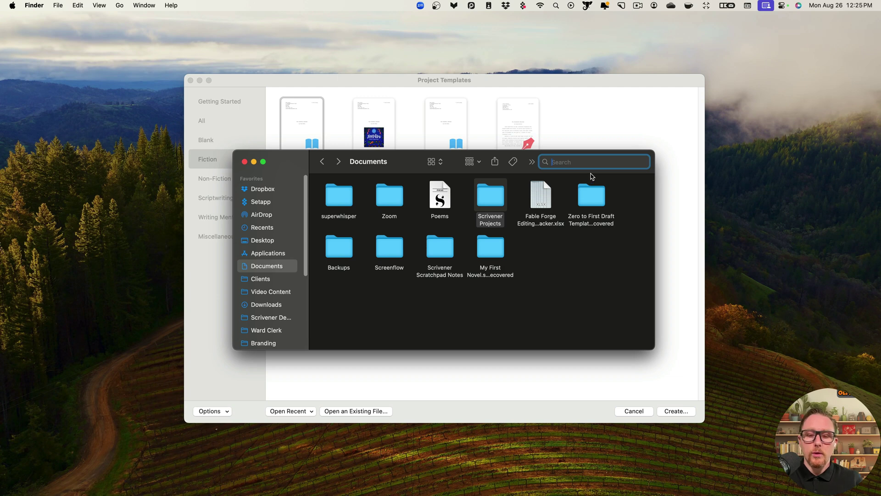
{"action": "type", "text": ".scriv"}
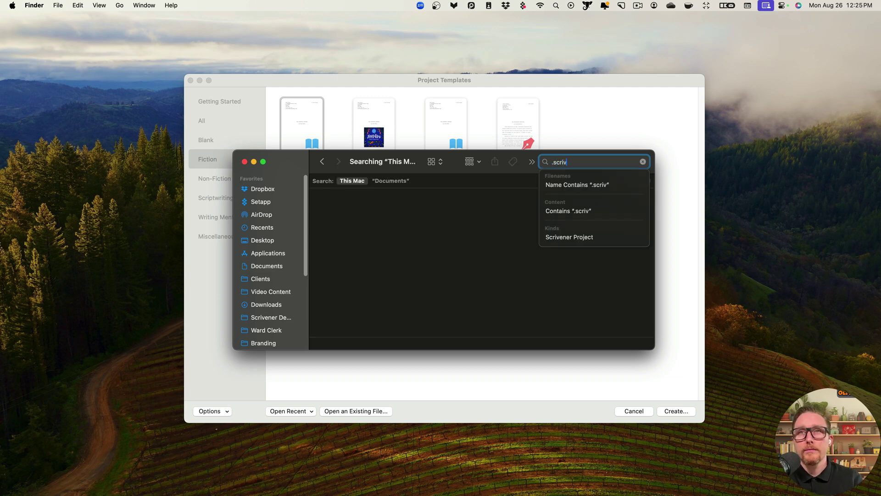
{"action": "key", "text": "Down"}
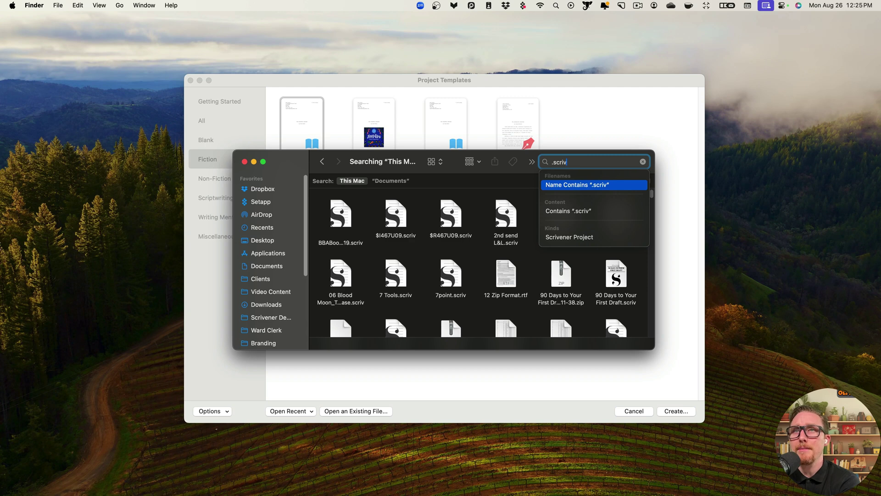
{"action": "key", "text": "Return"}
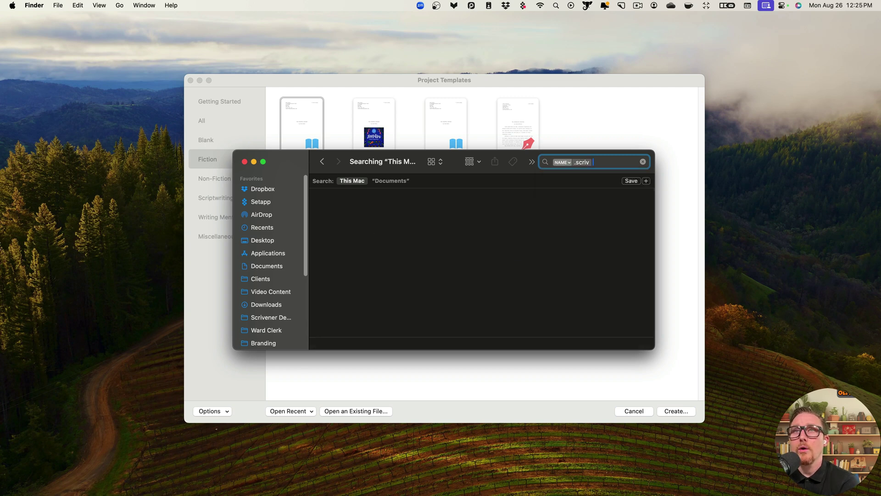
Step: Search again for ".scriv" limited to the Scrivener Project kind, and browse the matching projects
{"action": "type", "text": ".s"}
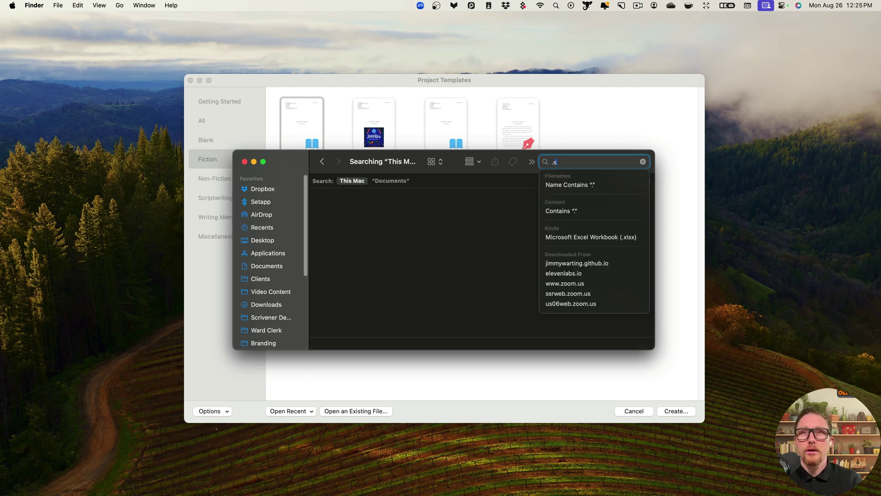
{"action": "type", "text": "criv"}
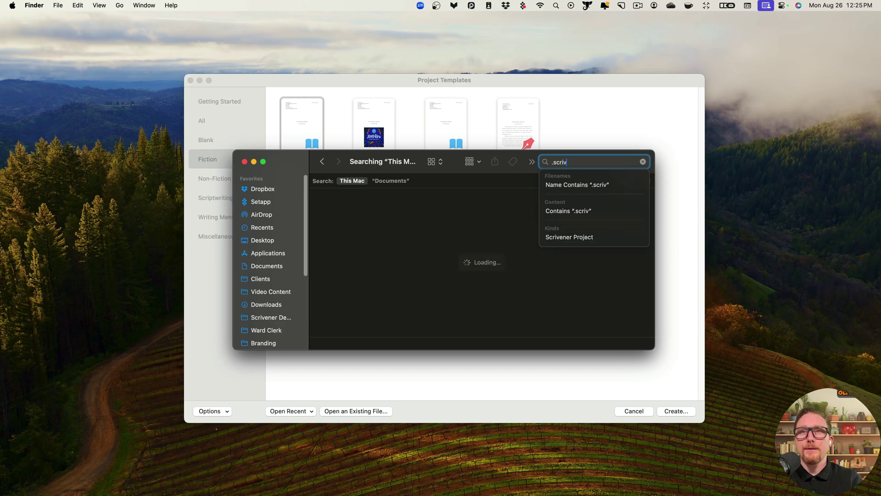
{"action": "left_click", "coordinate": [555, 238]}
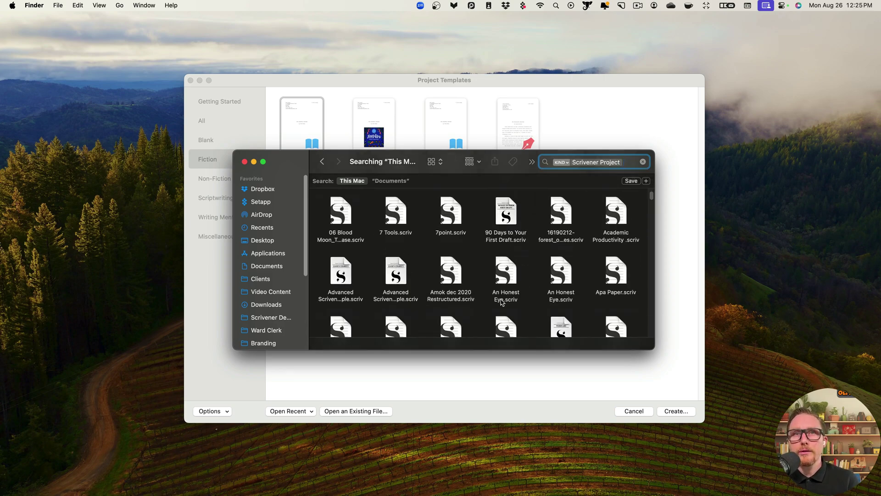
{"action": "scroll", "coordinate": [501, 302], "scroll_direction": "down", "scroll_amount": 10}
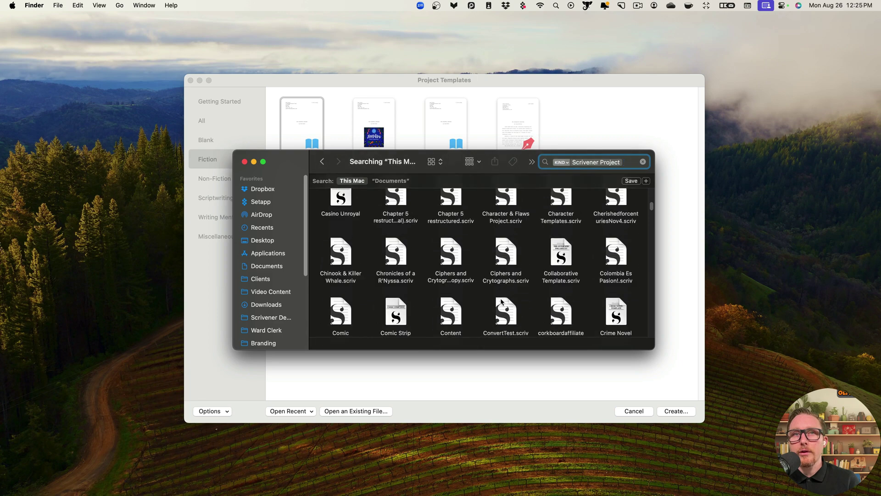
{"action": "scroll", "coordinate": [528, 298], "scroll_direction": "down", "scroll_amount": 5}
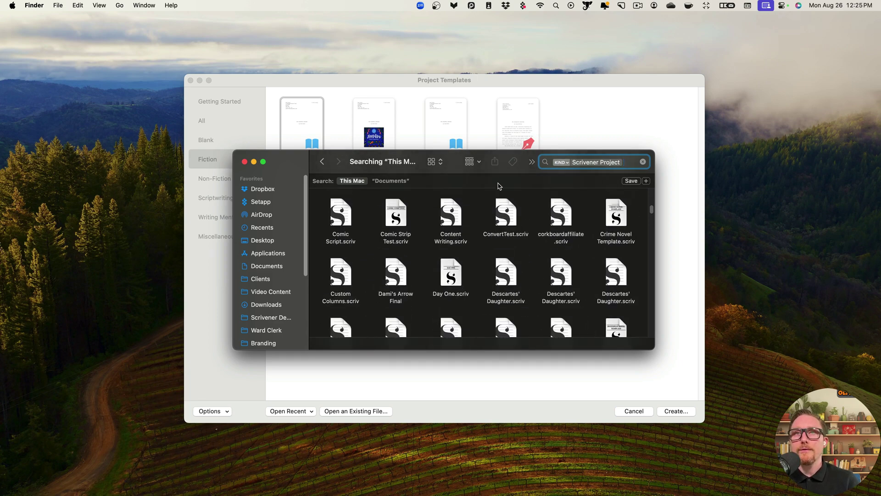
Step: Open Documents in a separate Finder window beside the search results and enter its Scrivener Projects folder
{"action": "right_click", "coordinate": [270, 263]}
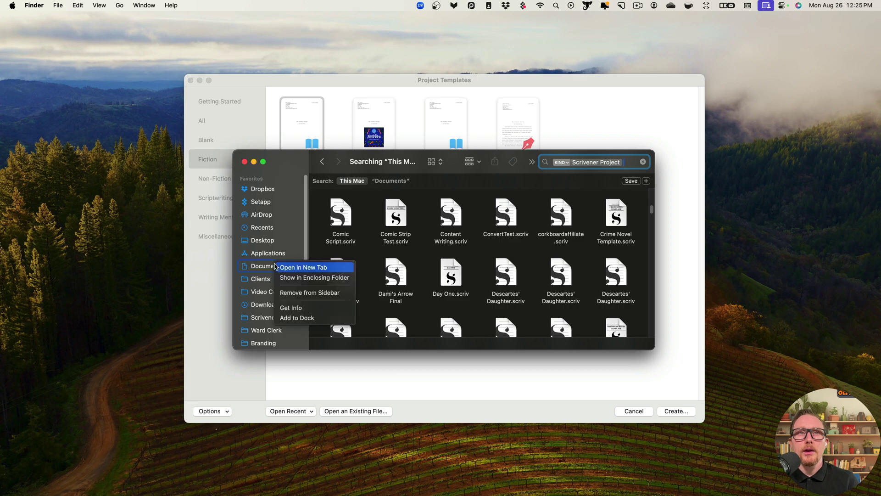
{"action": "left_click", "coordinate": [282, 267]}
{"action": "mouse_move", "coordinate": [517, 179]}
{"action": "left_mouse_down"}
{"action": "mouse_move", "coordinate": [709, 197]}
{"action": "mouse_move", "coordinate": [510, 171]}
{"action": "left_mouse_up"}
{"action": "left_click_drag", "start_coordinate": [454, 159], "coordinate": [253, 156]}
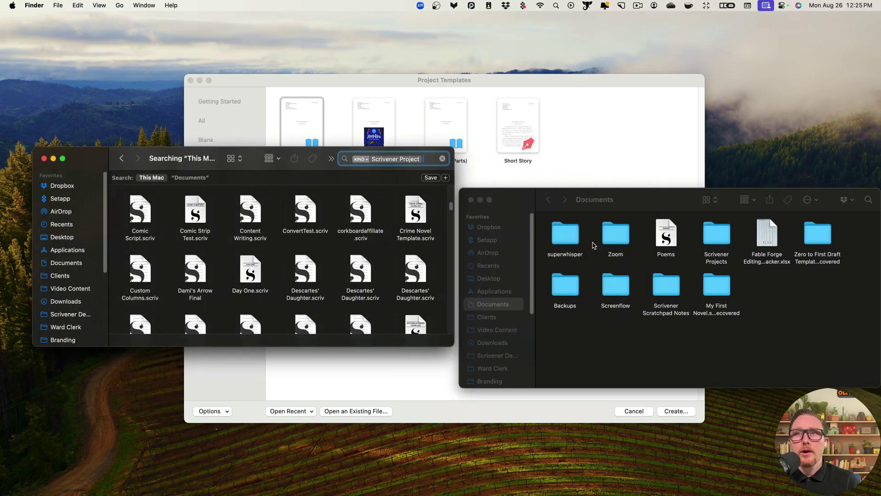
{"action": "double_click", "coordinate": [718, 234]}
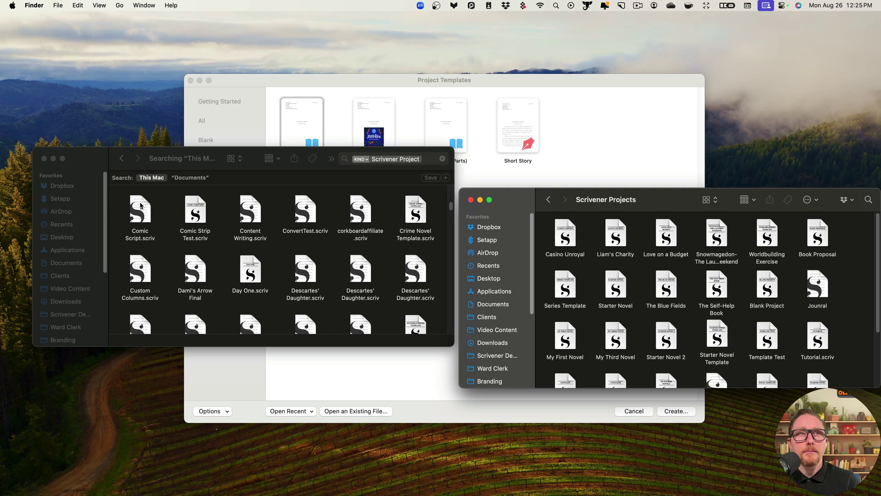
Step: Select individual projects in the search results, such as 7point.scriv, to examine where each is stored
{"action": "left_click_drag", "start_coordinate": [118, 207], "coordinate": [425, 381]}
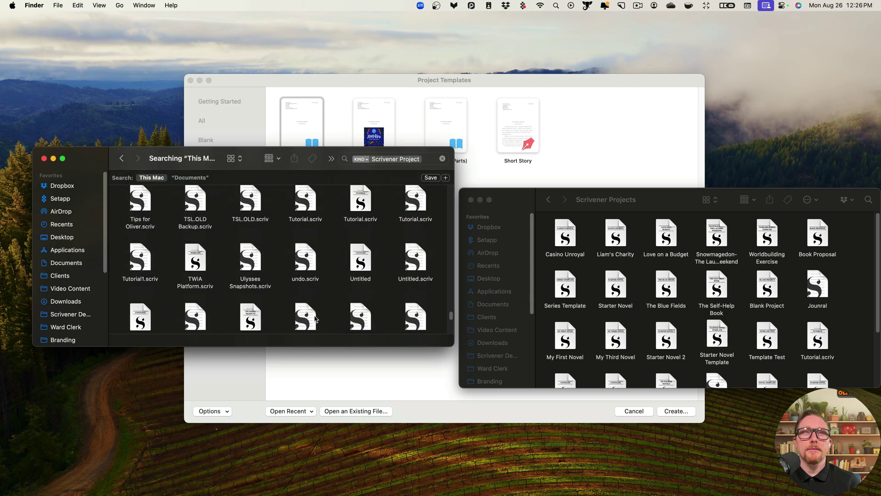
{"action": "left_click", "coordinate": [138, 216]}
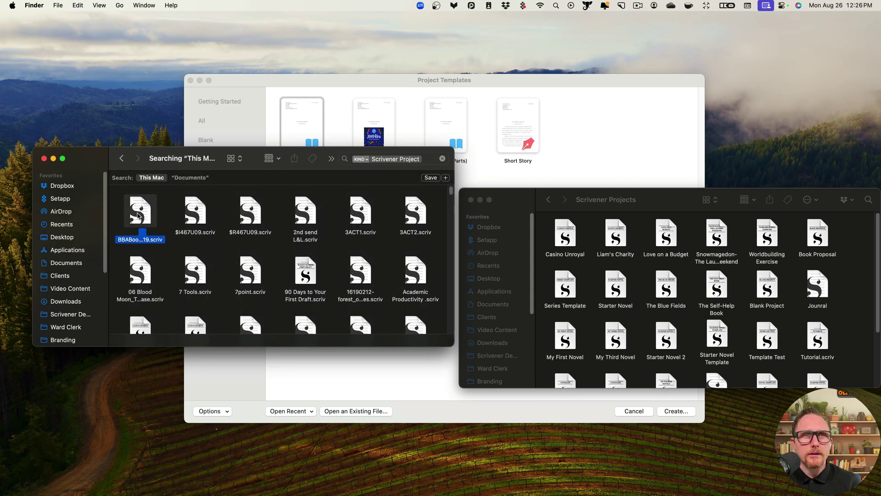
{"action": "left_click", "coordinate": [197, 220]}
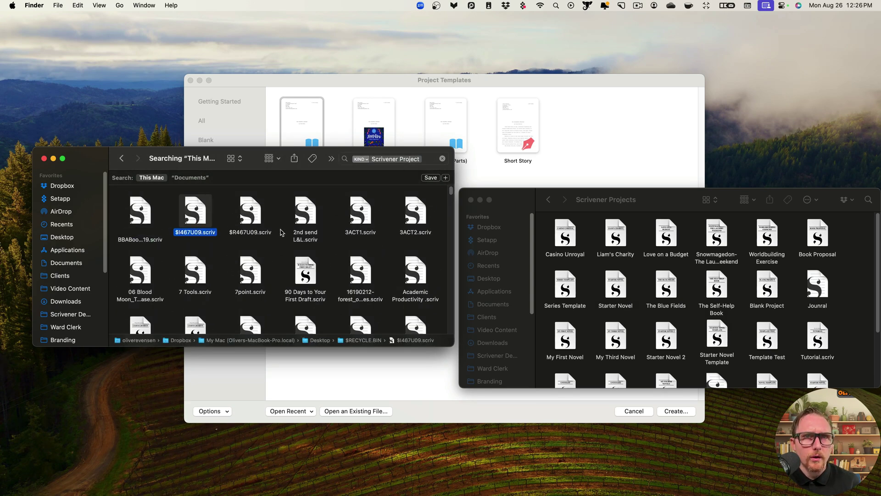
{"action": "left_click", "coordinate": [242, 224]}
{"action": "left_click_drag", "start_coordinate": [271, 243], "coordinate": [228, 263]}
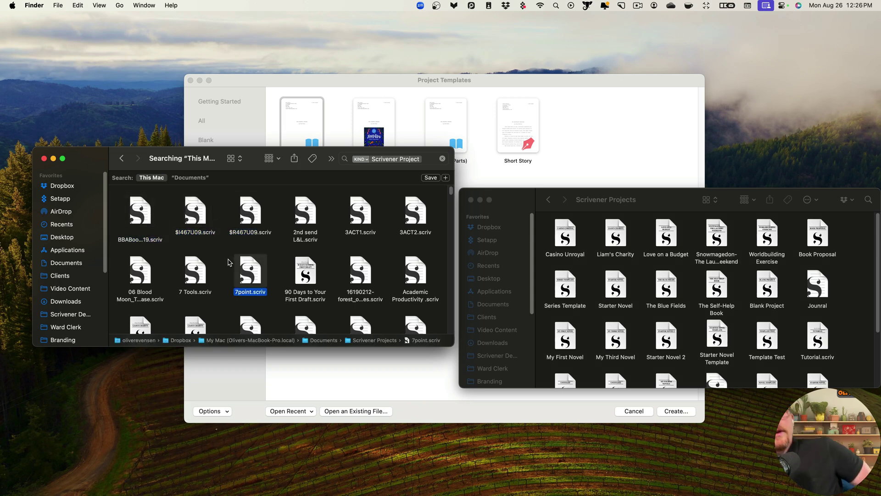
{"action": "left_click", "coordinate": [360, 257]}
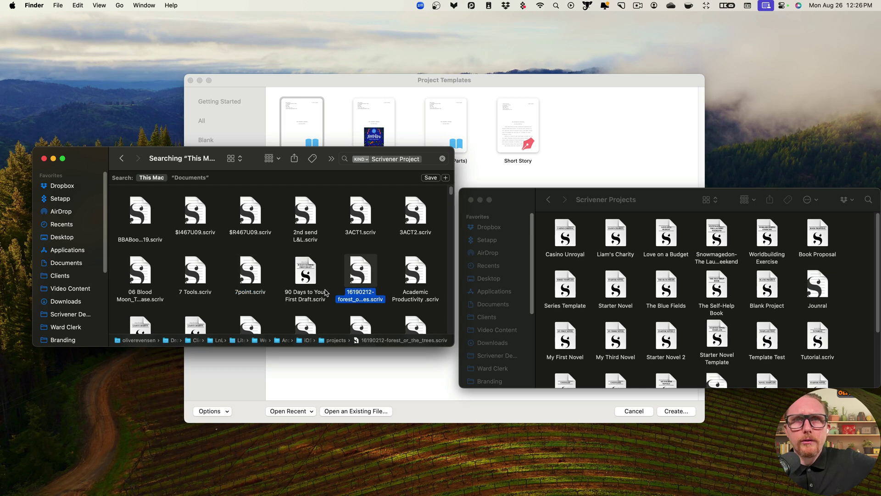
Step: Look through the rest of the Scrivener project search results to the end of the list and return to the start
{"action": "scroll", "coordinate": [326, 294], "scroll_direction": "down", "scroll_amount": 1}
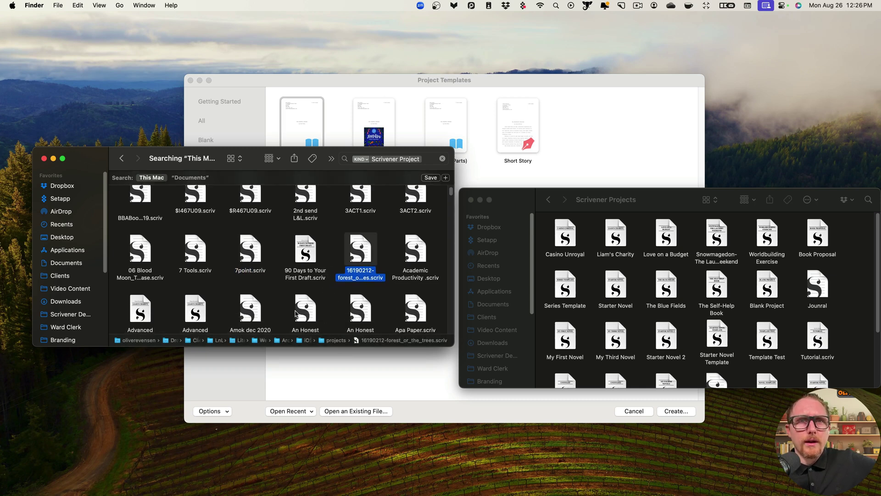
{"action": "left_click", "coordinate": [317, 292]}
{"action": "left_click", "coordinate": [305, 251]}
{"action": "left_click", "coordinate": [219, 262]}
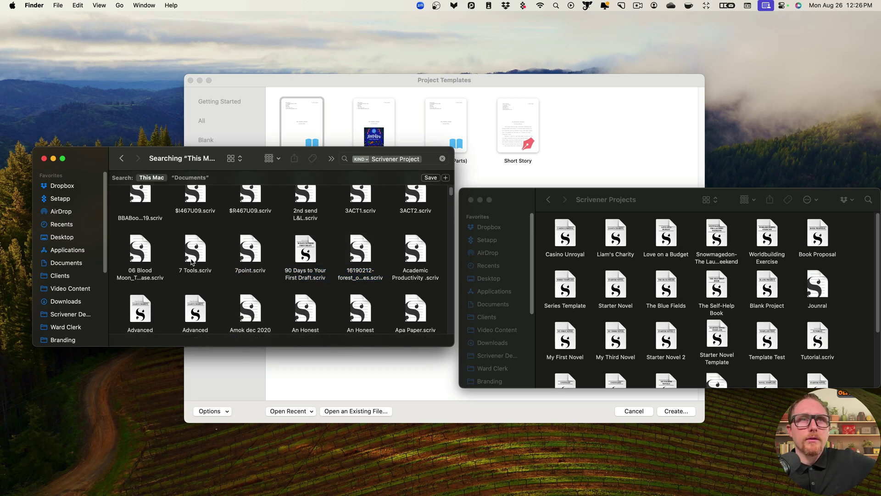
{"action": "left_click", "coordinate": [192, 262]}
{"action": "left_click", "coordinate": [220, 233]}
{"action": "scroll", "coordinate": [220, 232], "scroll_direction": "up", "scroll_amount": 1}
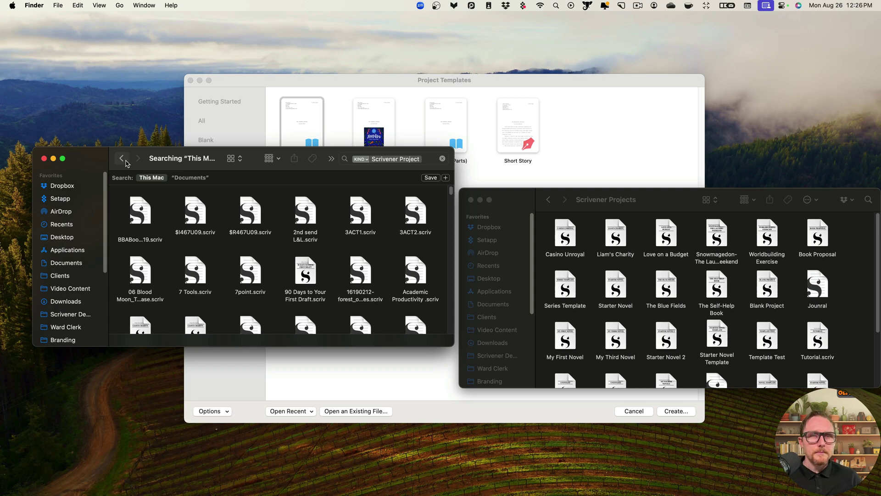
{"action": "scroll", "coordinate": [234, 254], "scroll_direction": "down", "scroll_amount": 10}
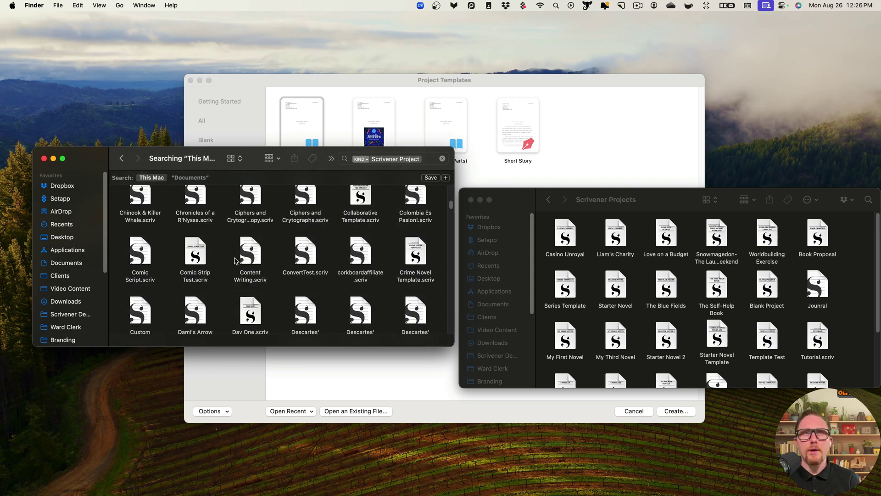
{"action": "scroll", "coordinate": [236, 253], "scroll_direction": "down", "scroll_amount": 10}
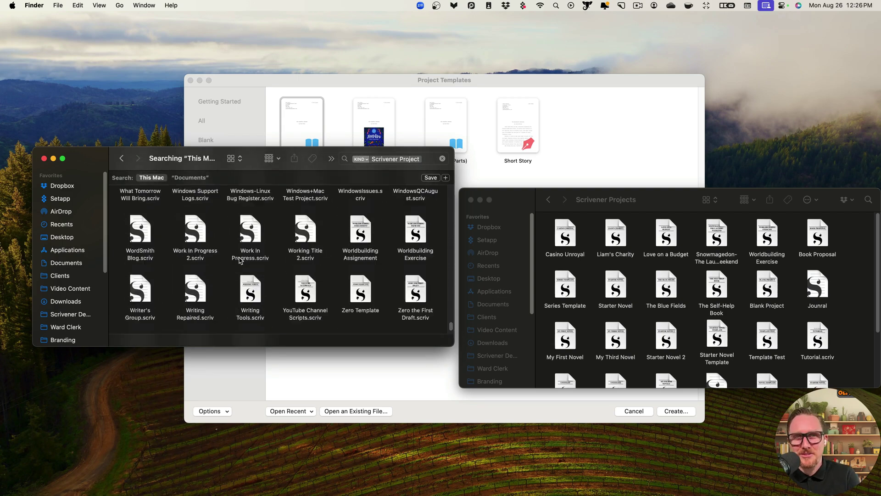
{"action": "scroll", "coordinate": [253, 262], "scroll_direction": "up", "scroll_amount": 20}
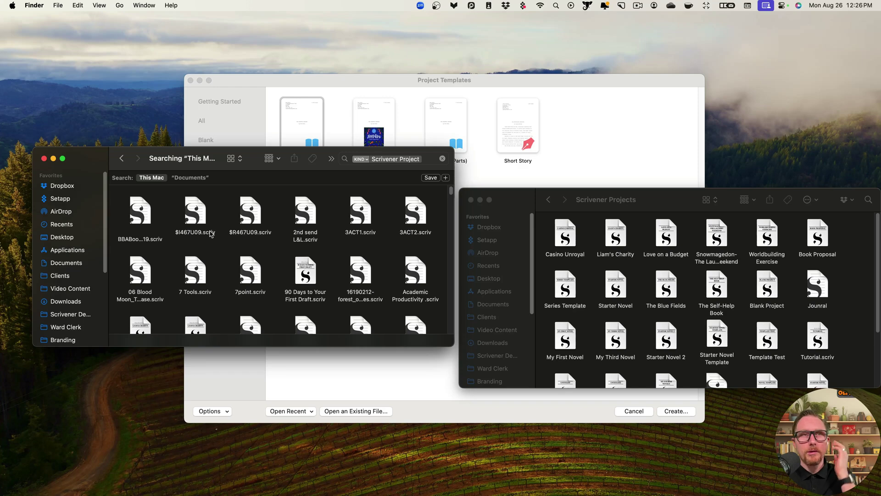
Step: Leave the project search for the Documents folder and move the Scrivener Projects window closer to it
{"action": "left_click", "coordinate": [121, 158]}
{"action": "left_click", "coordinate": [685, 291]}
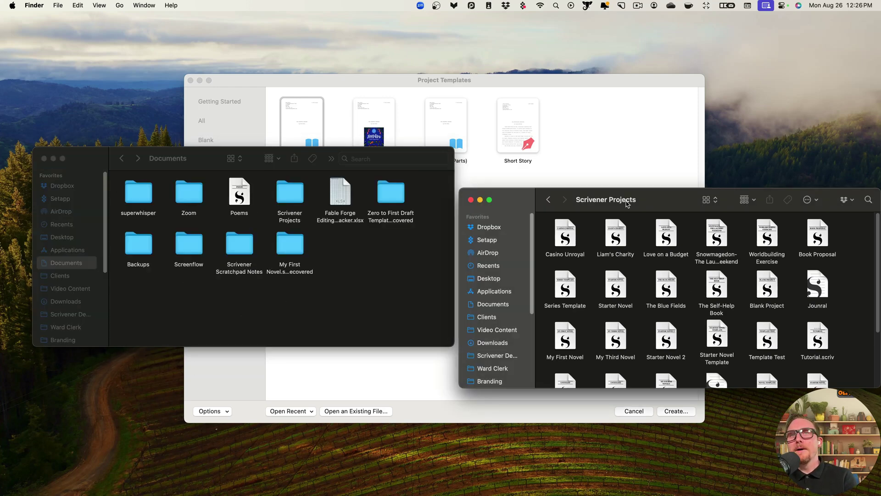
{"action": "left_click_drag", "start_coordinate": [651, 204], "coordinate": [587, 168]}
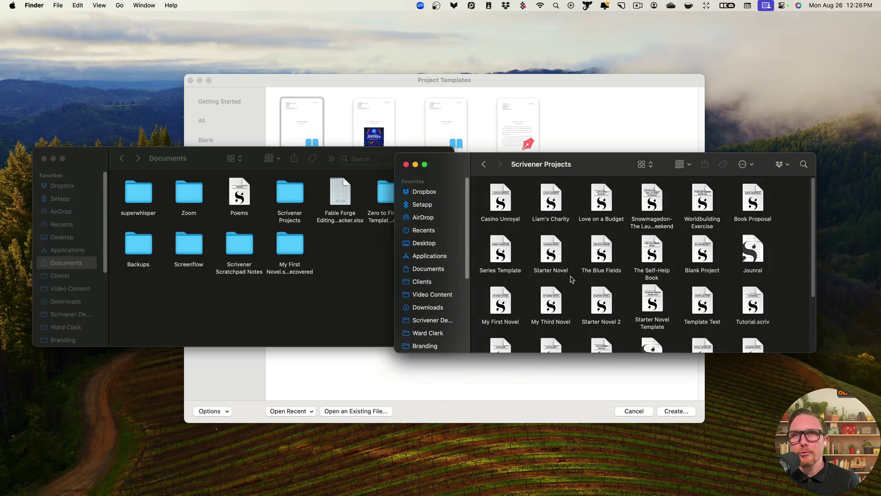
Step: Search this Mac for ".scrivx" from the Documents Finder window
{"action": "left_click", "coordinate": [386, 289]}
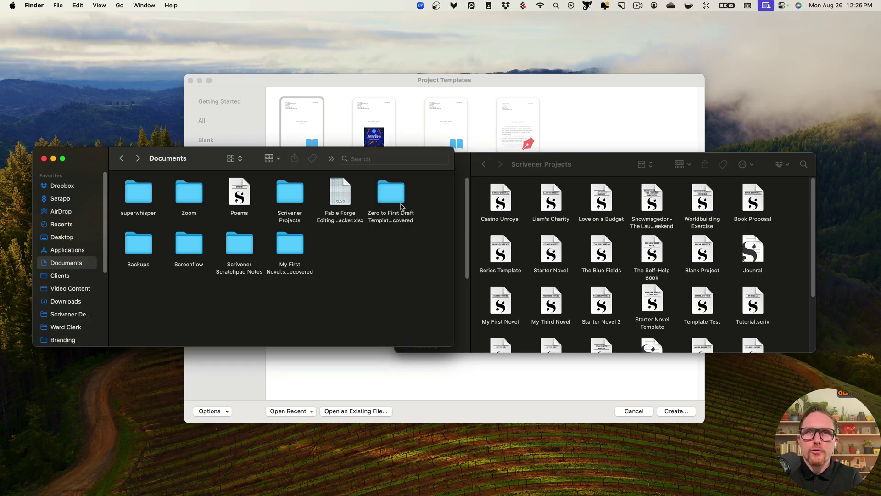
{"action": "left_click", "coordinate": [383, 159]}
{"action": "type", "text": ".scrivx"}
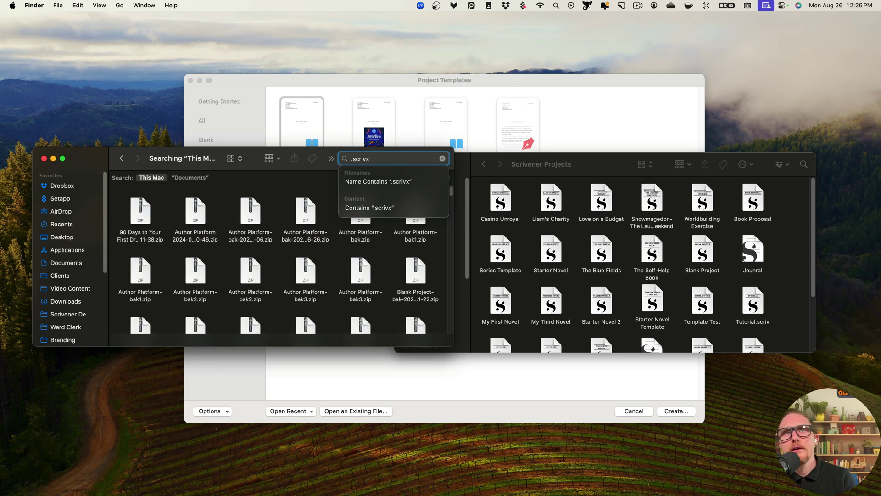
Step: Compare the .scriv and .scrivx searches, then open the folder that stores the third Author Platform backup zip in the .scrivx results
{"action": "key", "text": "BackSpace"}
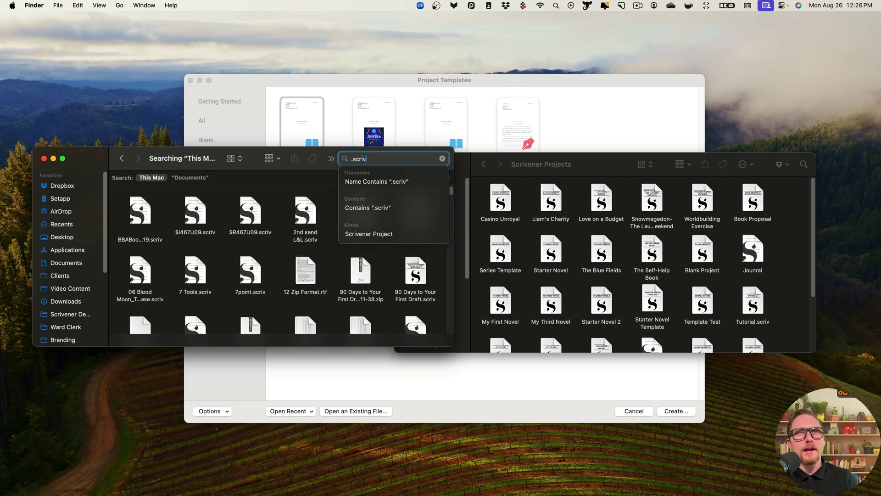
{"action": "type", "text": "x"}
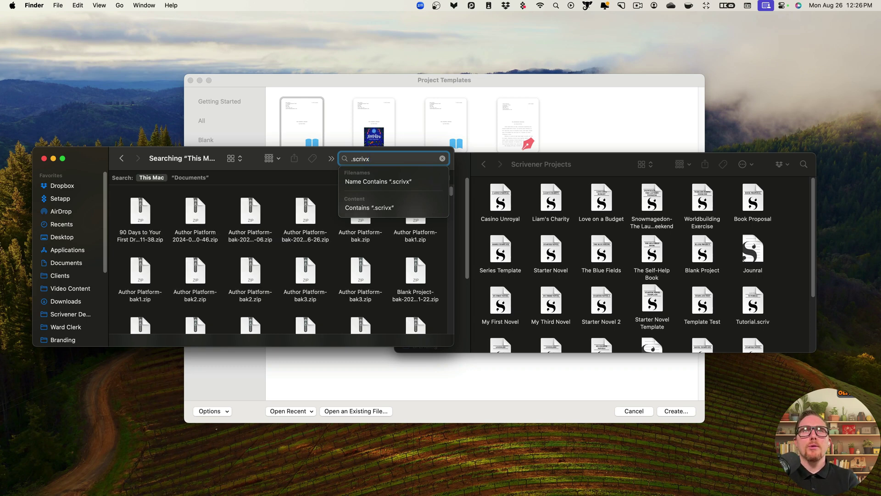
{"action": "left_click_drag", "start_coordinate": [370, 158], "coordinate": [344, 156]}
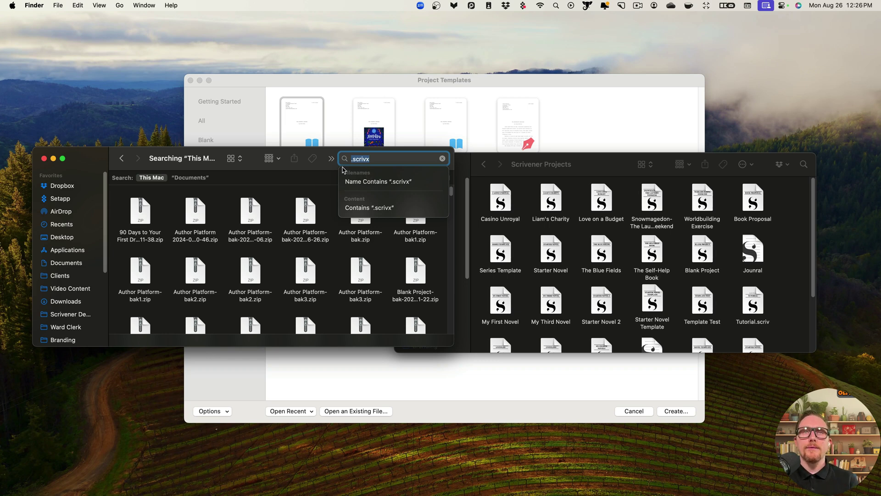
{"action": "left_click", "coordinate": [248, 212]}
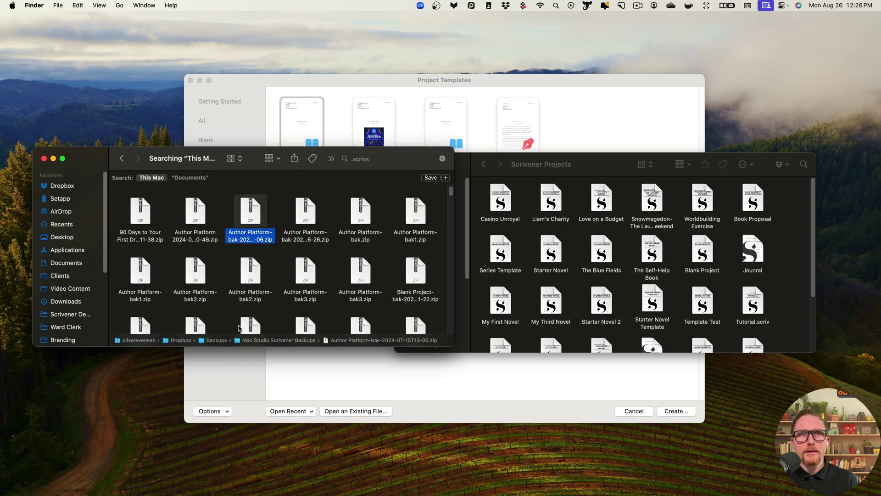
{"action": "double_click", "coordinate": [310, 342]}
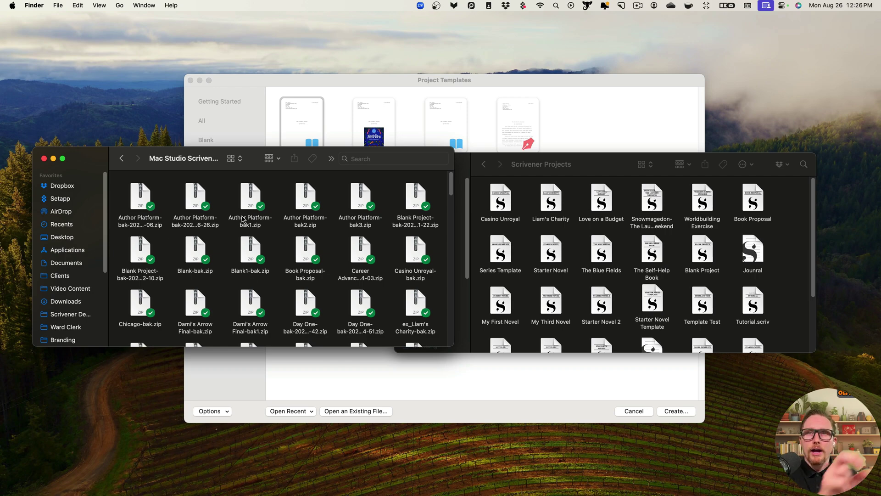
Step: Close the backups folder window and the Scrivener Projects window, leaving only Project Templates open
{"action": "left_click", "coordinate": [44, 159]}
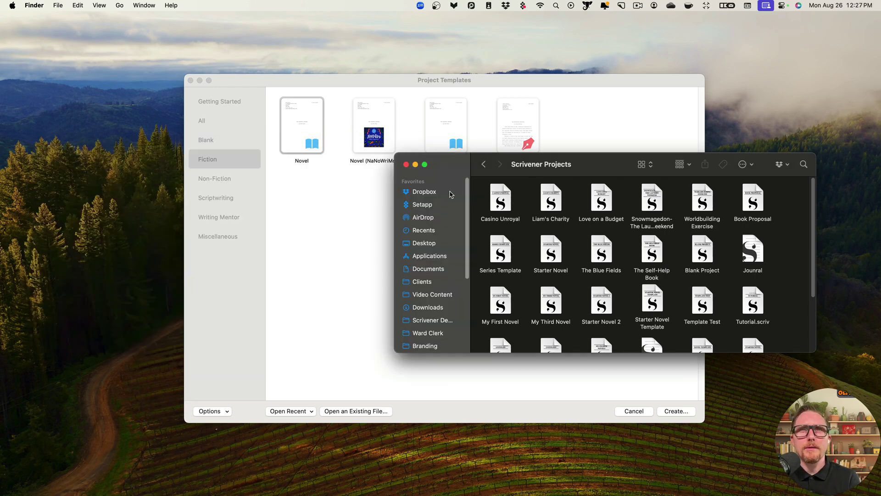
{"action": "left_click_drag", "start_coordinate": [436, 174], "coordinate": [313, 197]}
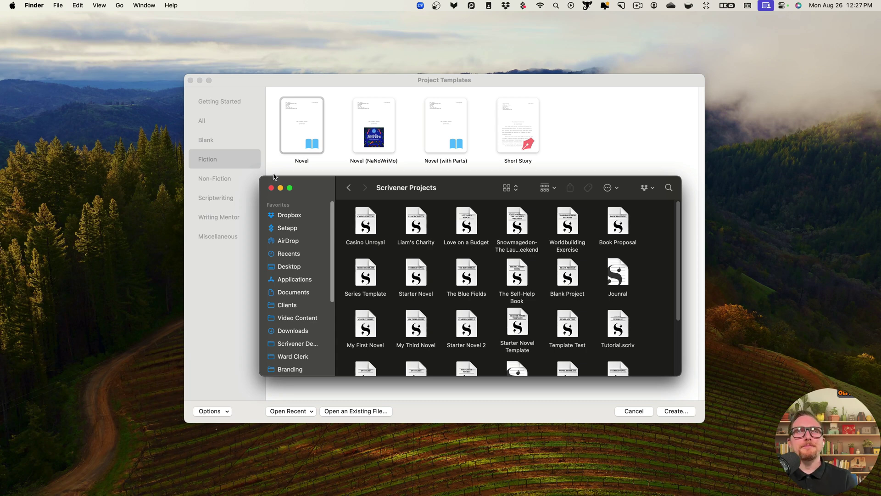
{"action": "left_click", "coordinate": [271, 188]}
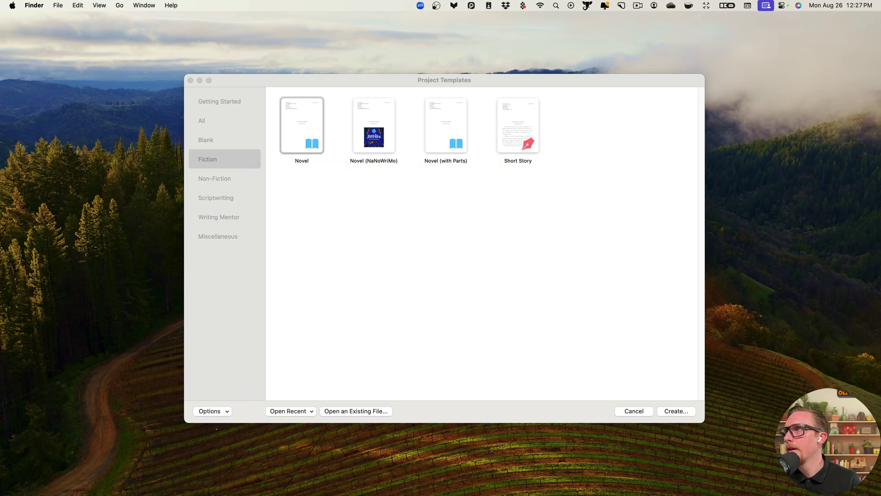
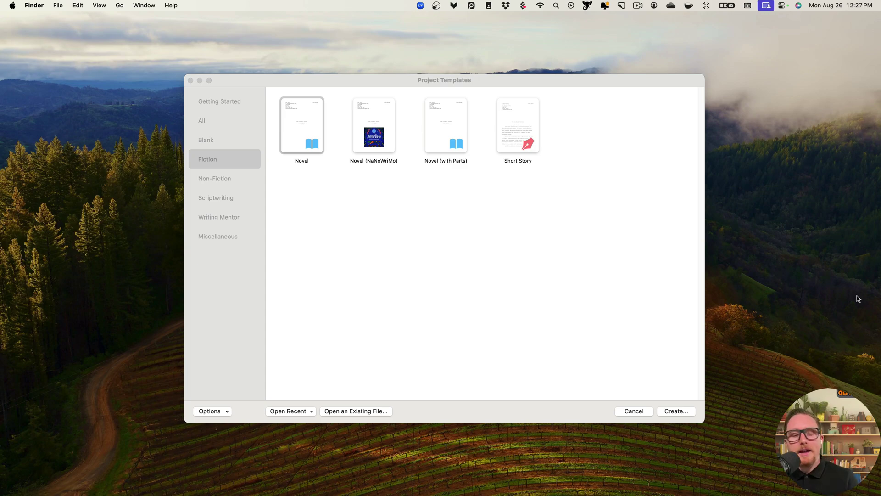
Step: Switch to the open Scrivener project and examine the Move items in the toolbar customization options
{"action": "key", "text": "ctrl+Right"}
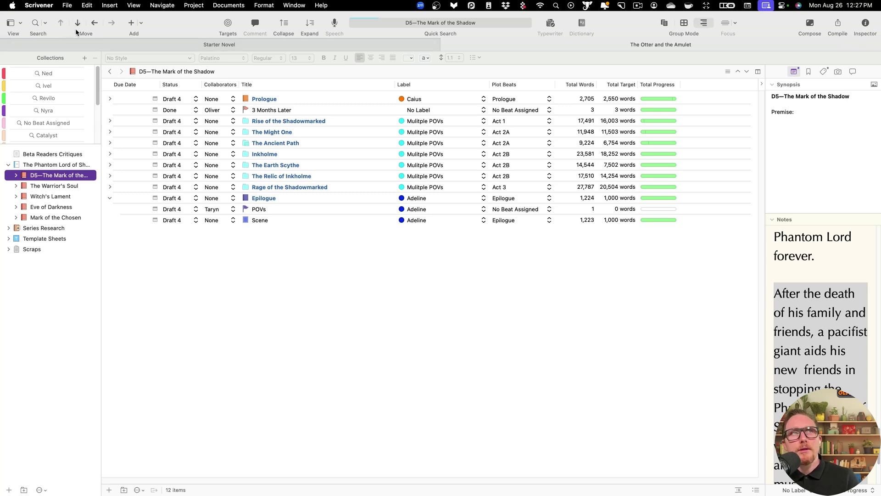
{"action": "right_click", "coordinate": [186, 23]}
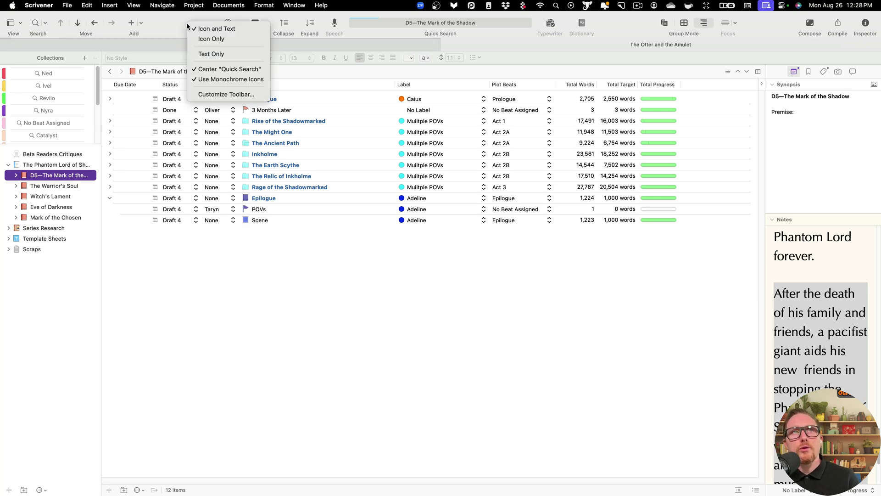
{"action": "left_click", "coordinate": [203, 94]}
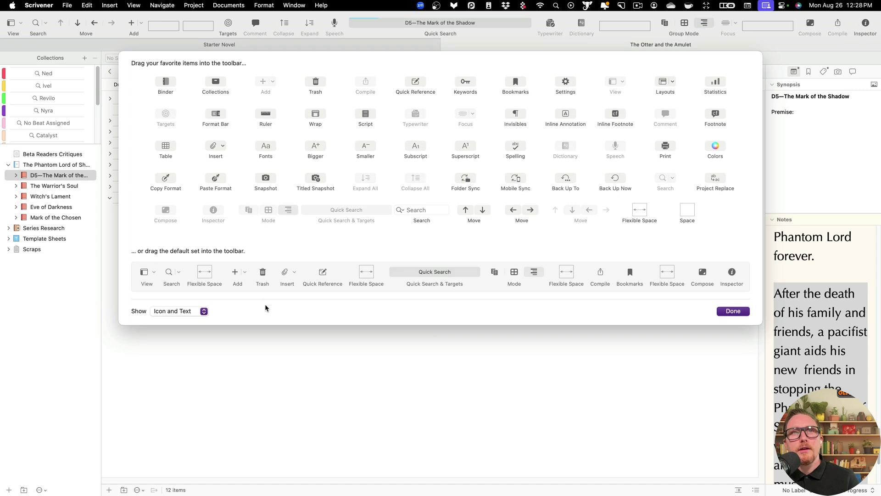
{"action": "left_click_drag", "start_coordinate": [582, 210], "coordinate": [108, 43]}
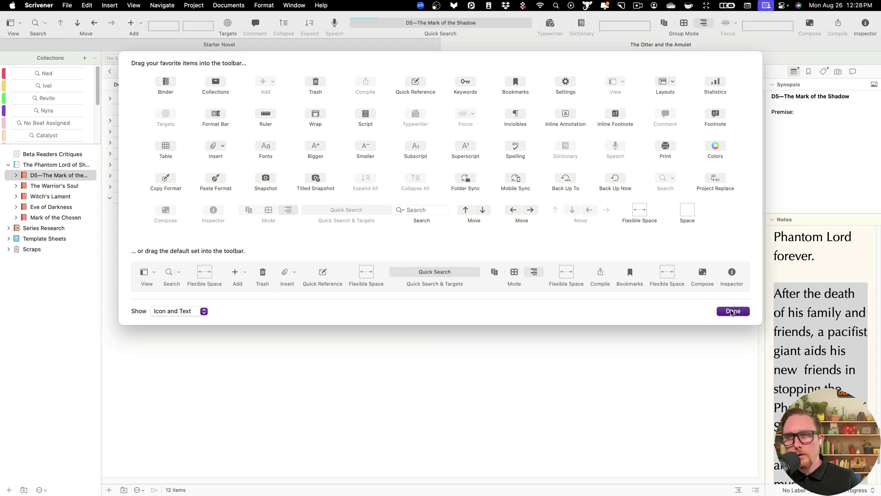
{"action": "left_click", "coordinate": [733, 311]}
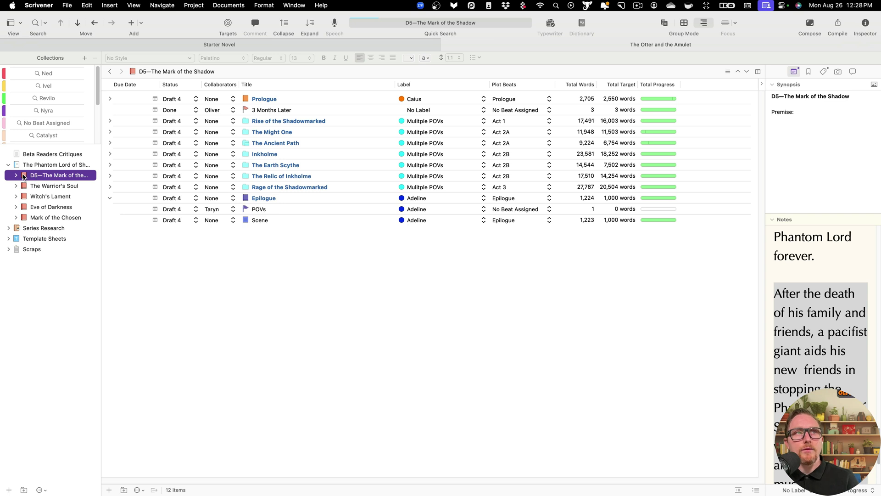
Step: In Starter Novel, move Scene Template (Target 750) below Chapter Template-1 and indent it into that chapter with the Move commands
{"action": "key", "text": "ctrl+Tab"}
{"action": "left_click_drag", "start_coordinate": [69, 105], "coordinate": [57, 92]}
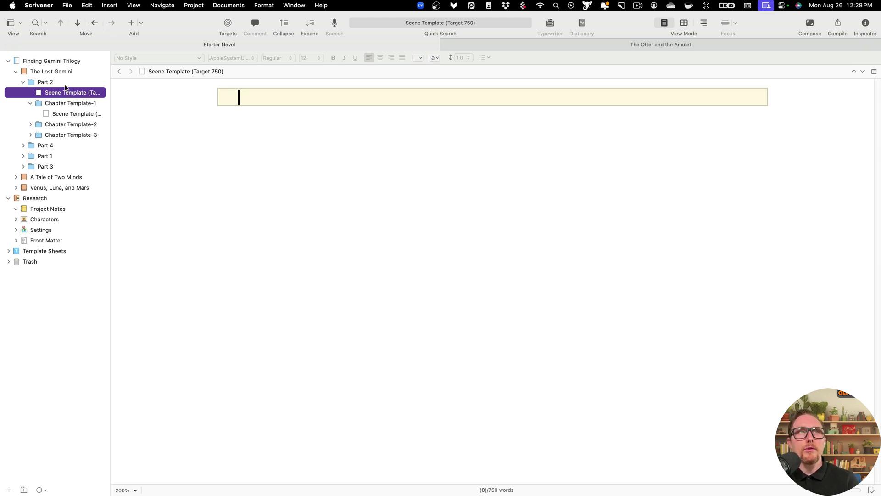
{"action": "left_click", "coordinate": [78, 26]}
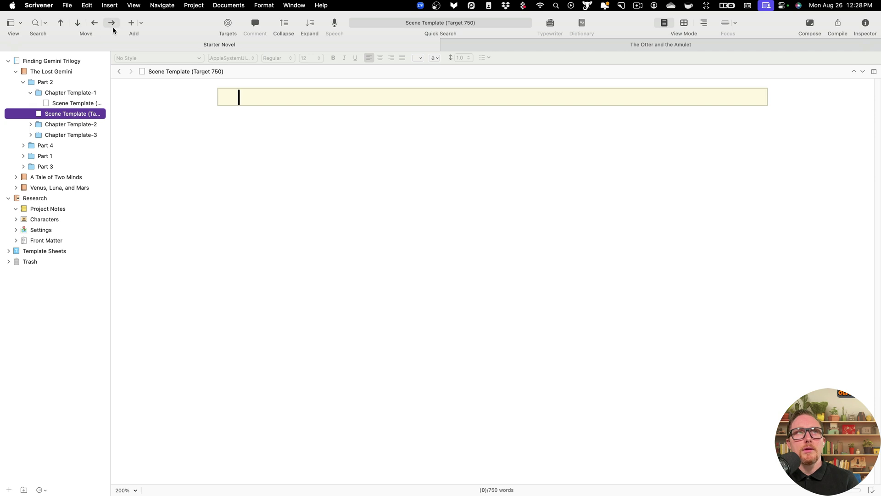
{"action": "left_click", "coordinate": [112, 28]}
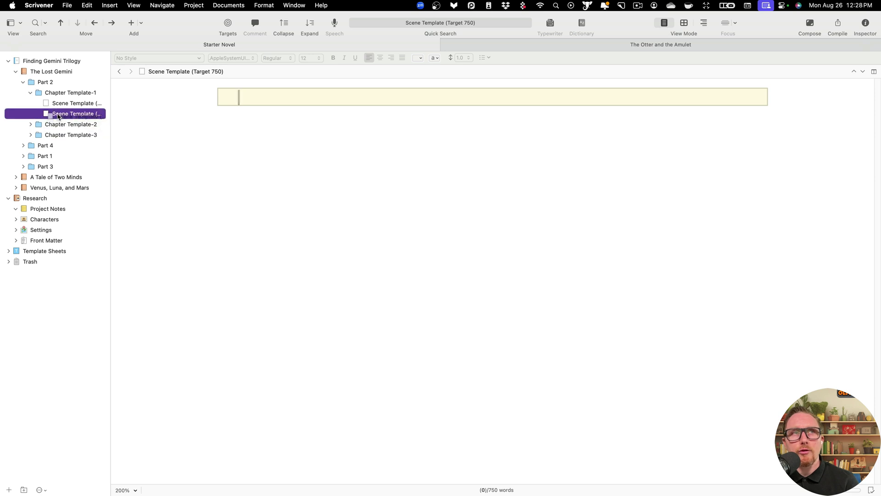
{"action": "left_click_drag", "start_coordinate": [44, 112], "coordinate": [58, 116]}
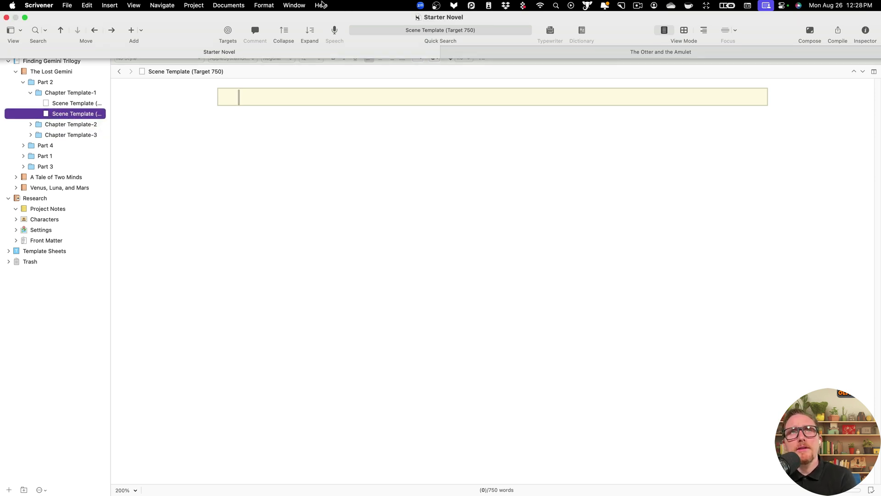
{"action": "left_click", "coordinate": [320, 5]}
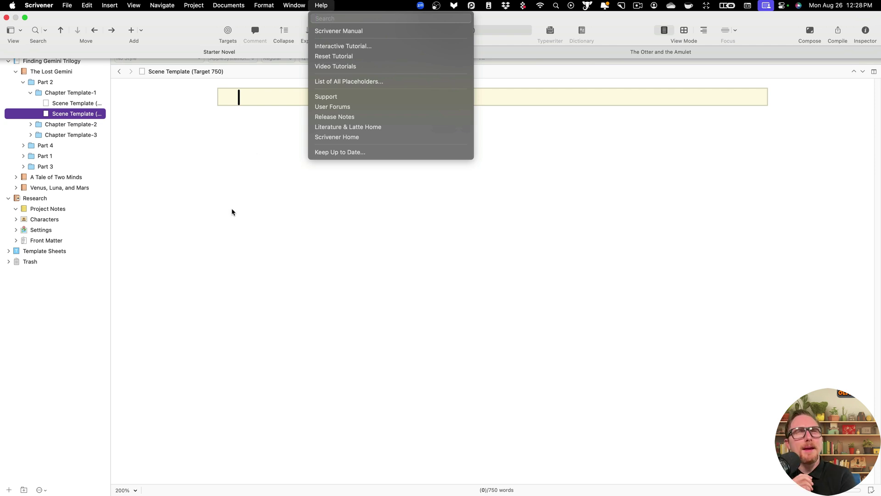
{"action": "left_click", "coordinate": [195, 118]}
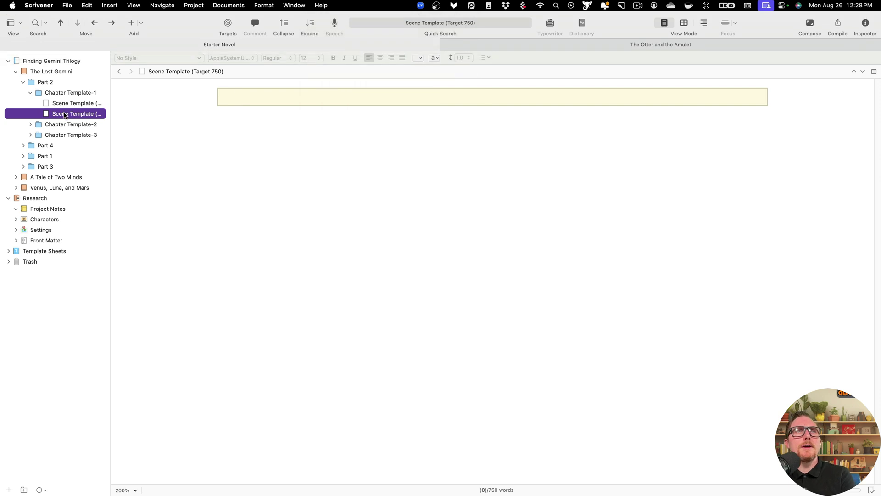
Step: Move Scene Template (Target 1250) out of Chapter Template-1 and back in as its last scene, then collapse the chapter
{"action": "double_click", "coordinate": [69, 115]}
{"action": "left_click", "coordinate": [72, 103]}
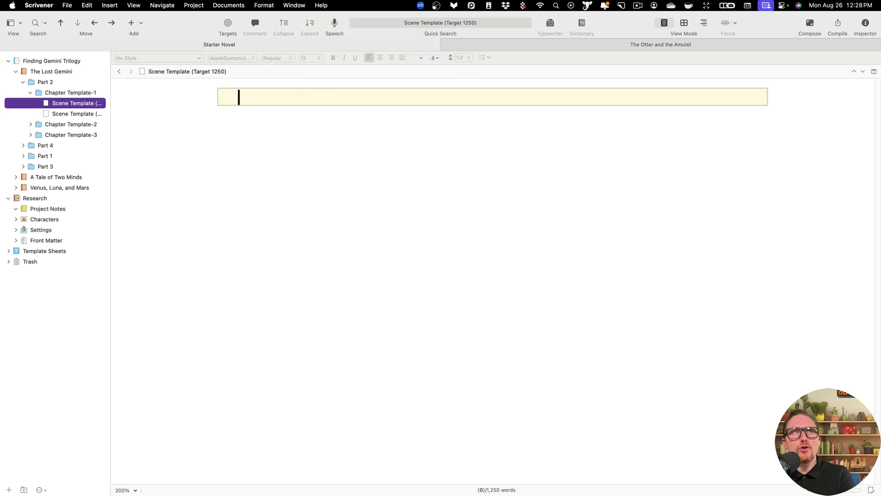
{"action": "left_click", "coordinate": [72, 113]}
{"action": "left_click", "coordinate": [73, 103]}
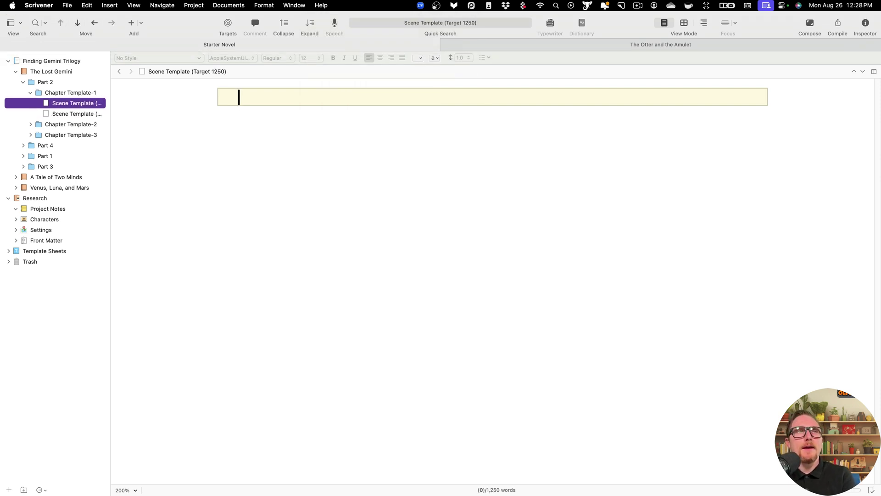
{"action": "left_click", "coordinate": [94, 30]}
{"action": "left_click", "coordinate": [111, 30]}
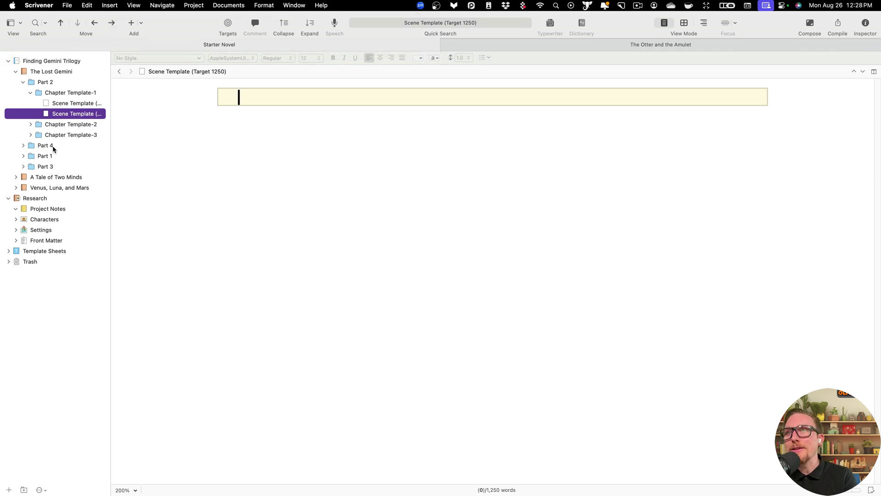
{"action": "left_click", "coordinate": [33, 94]}
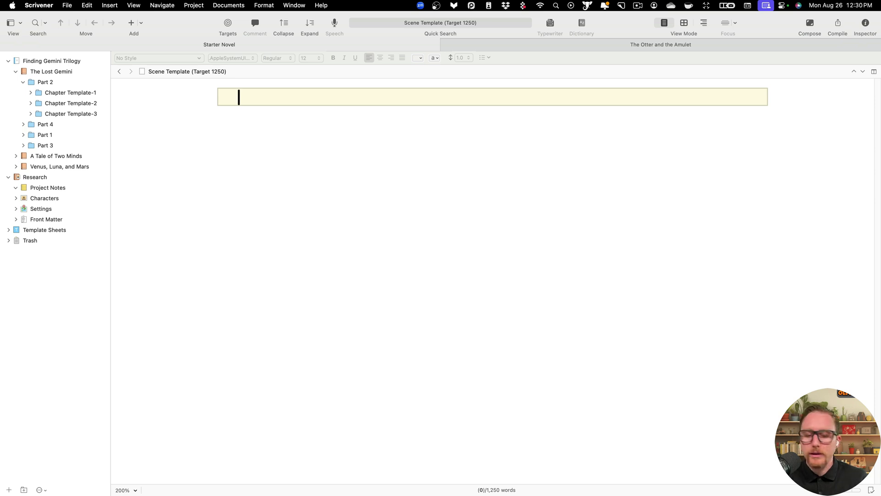
Step: Paste the Turning Writers into Authors Substack link from the saved OJEvensen Links clippings for the webinar chat
{"action": "key", "text": "shift+super+v"}
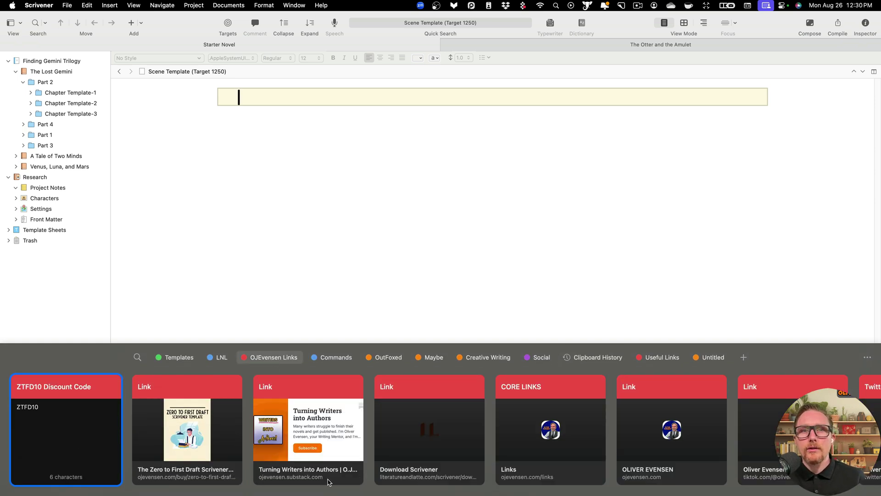
{"action": "key", "text": "Escape"}
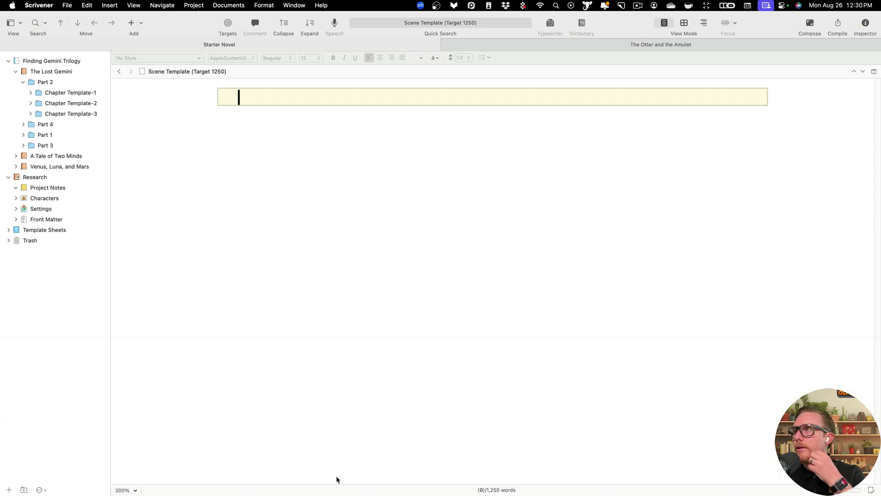
{"action": "key", "text": "shift+super+v"}
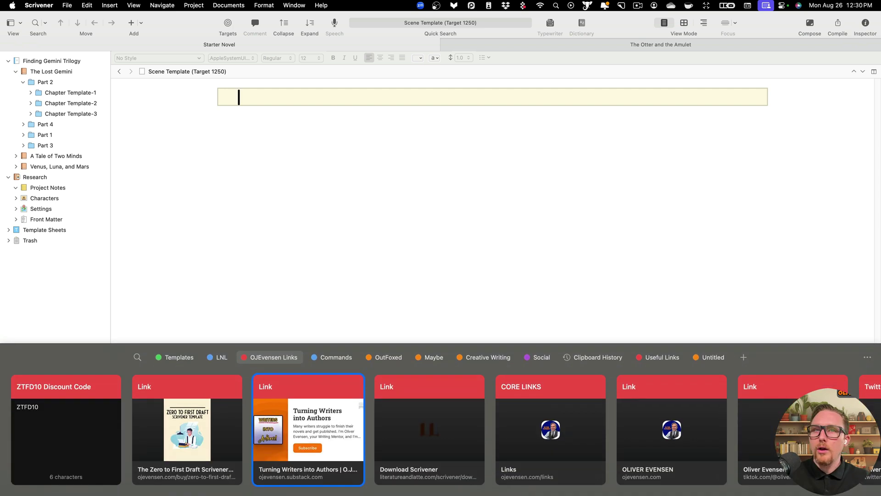
{"action": "key", "text": "Return"}
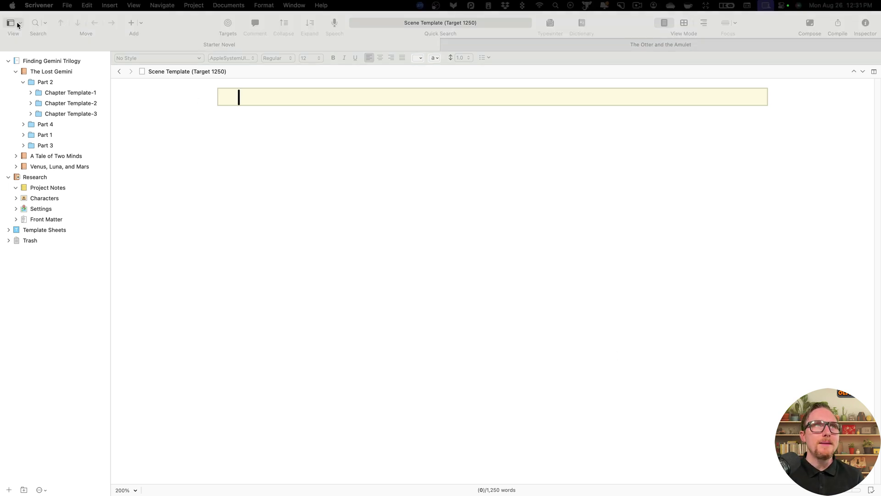
Step: Switch to Zoom Workplace and share the entire Desktop 3 screen with the webinar
{"action": "key", "text": "super+w"}
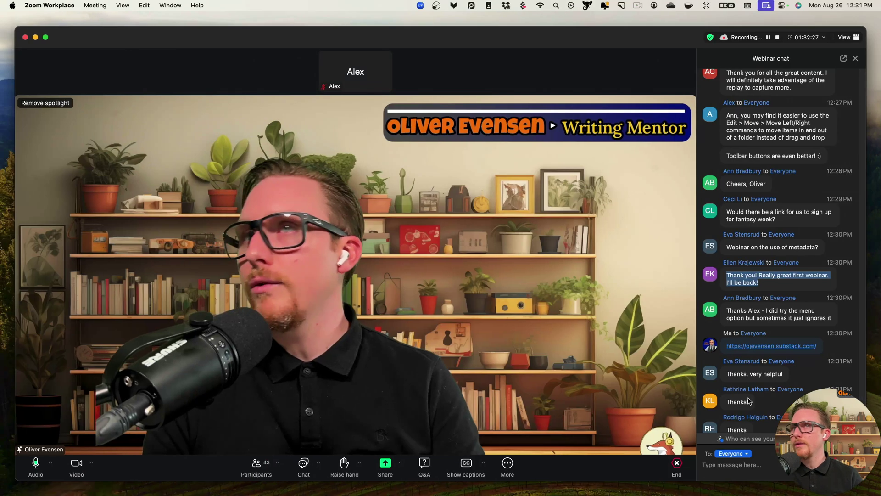
{"action": "left_click", "coordinate": [377, 466]}
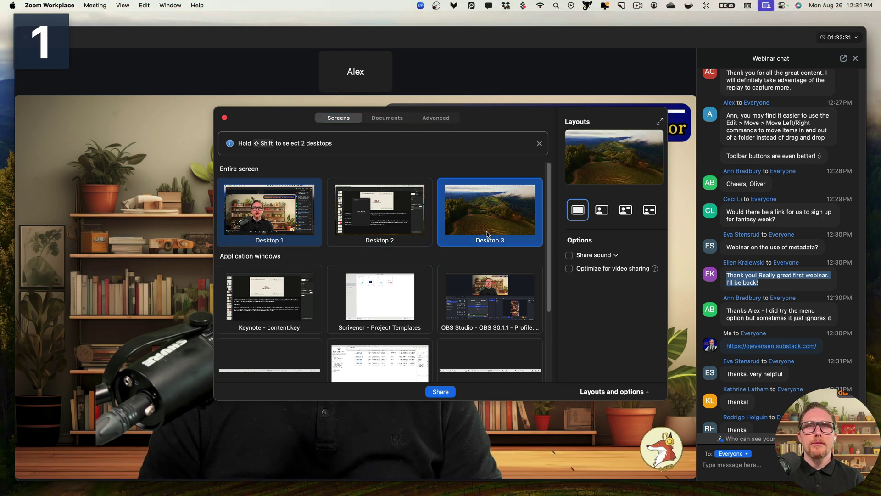
{"action": "left_click", "coordinate": [489, 214]}
{"action": "left_click", "coordinate": [441, 391]}
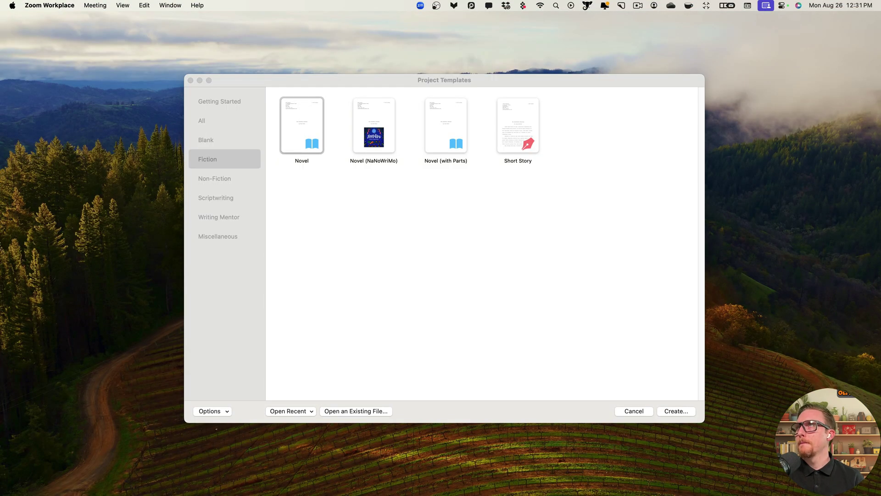